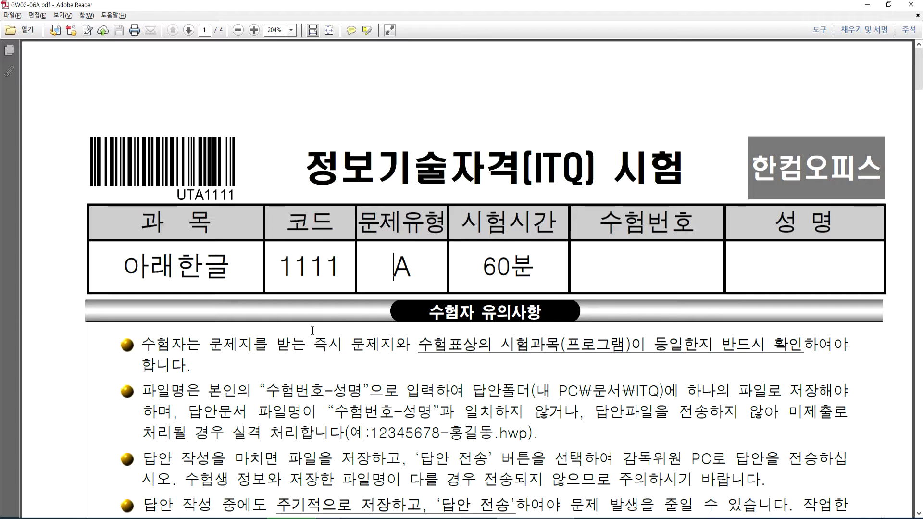
# - Scroll through the 수험자 유의사항 notice on the exam PDF, then switch to the blank Hangul document
pyautogui.scroll(-3, 366, 349)
pyautogui.scroll(-4, 365, 350)
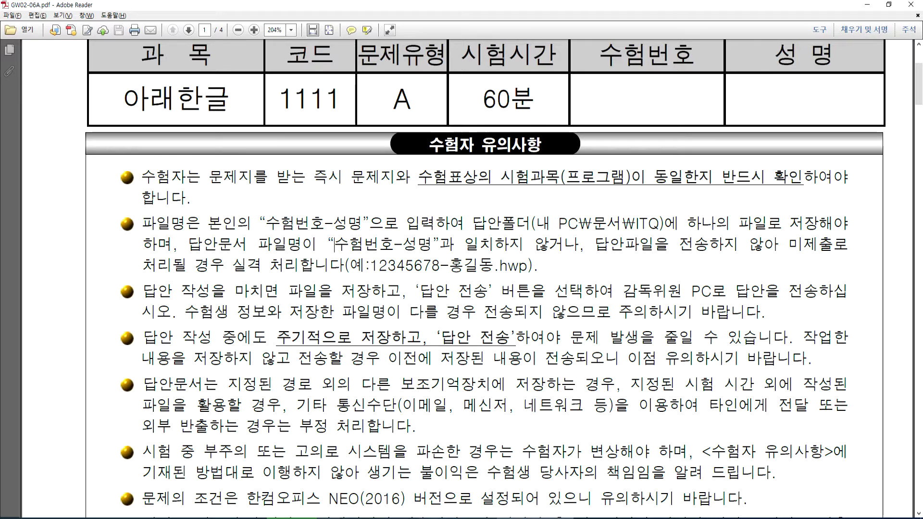
pyautogui.hotkey('alt', 'Tab')
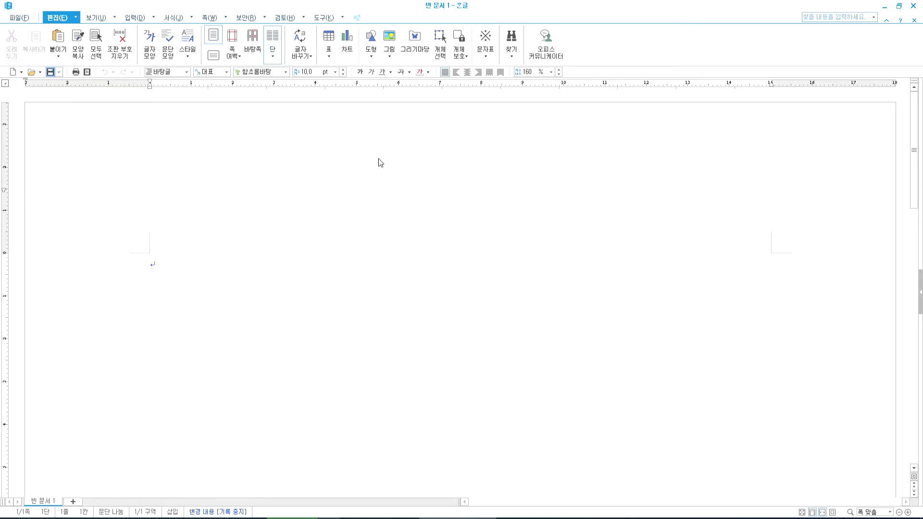
# - Save the blank document in the ITQ folder, named with the candidate number and name
pyautogui.hotkey('ctrl', 's')
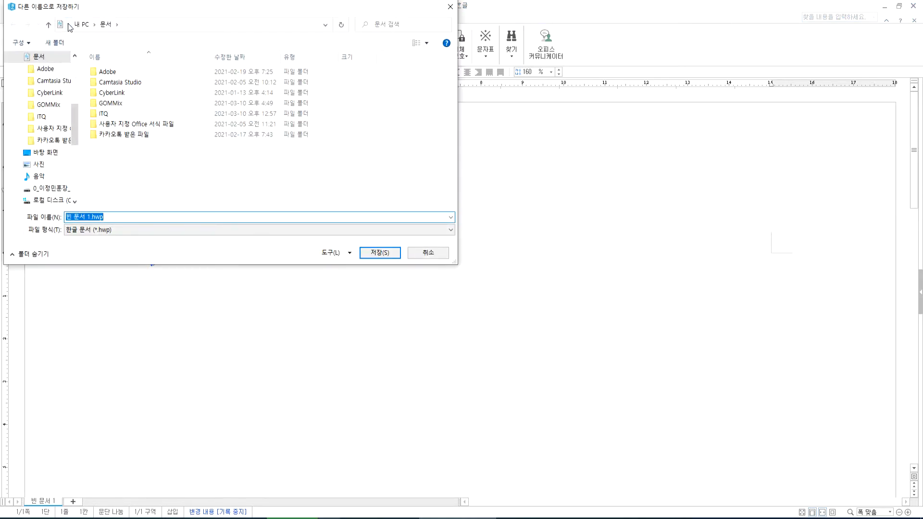
pyautogui.click(102, 115)
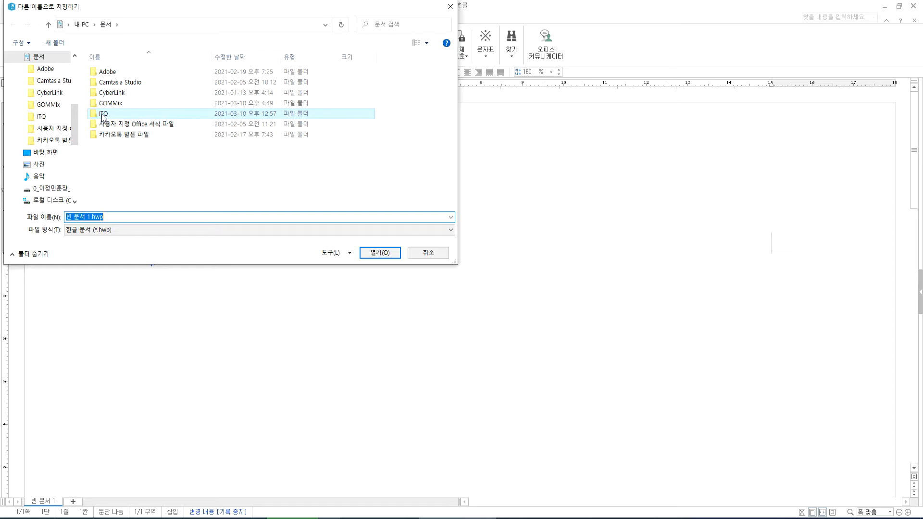
pyautogui.doubleClick(102, 116)
pyautogui.click(119, 218)
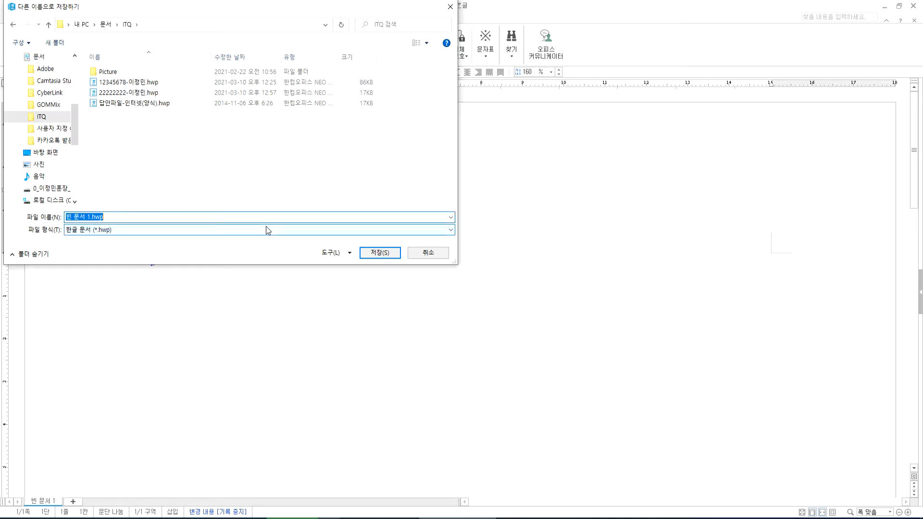
pyautogui.write('3333')
pyautogui.write('3333-')
pyautogui.write('dlwjd')
pyautogui.press('BackSpace')
pyautogui.press('BackSpace')
pyautogui.press('BackSpace')
pyautogui.press('BackSpace')
pyautogui.press('BackSpace')
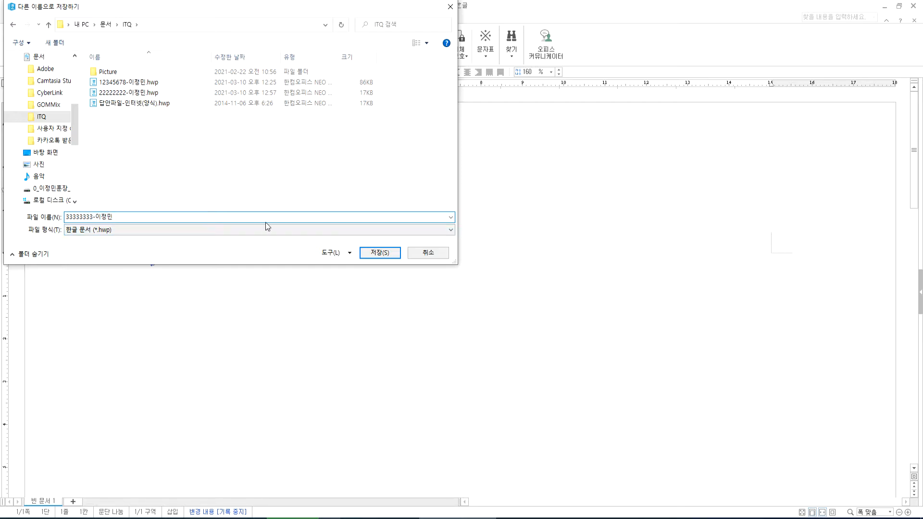
pyautogui.press('Return')
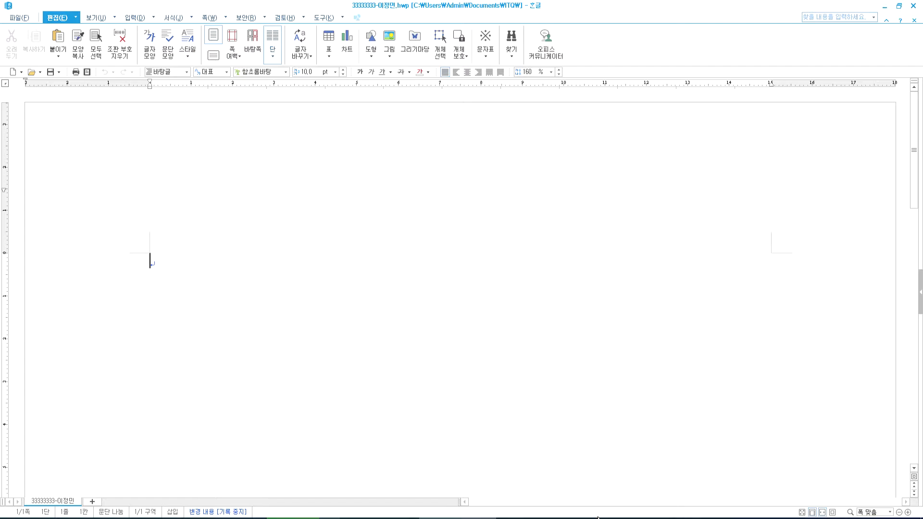
pyautogui.click(536, 518)
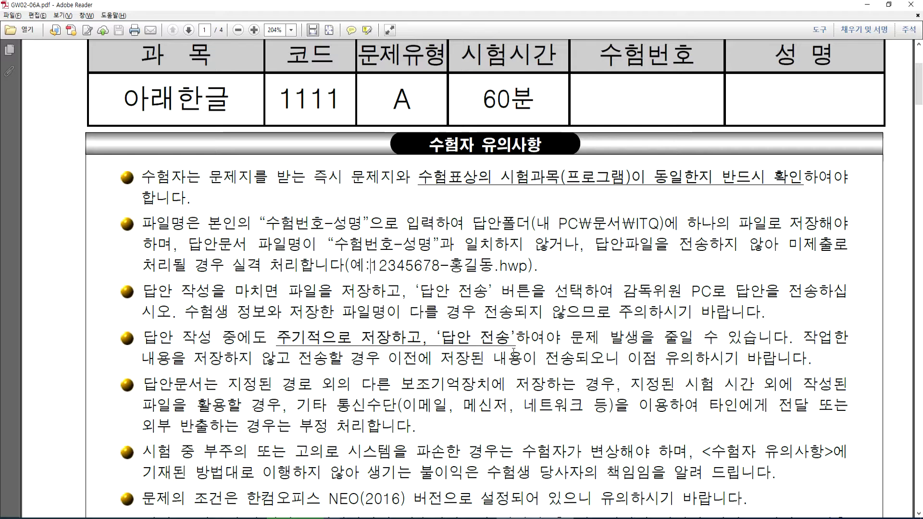
# - Review the common rules: 함초롬바탕 font, 10 pt, black text and 160% line spacing
pyautogui.scroll(-10, 441, 343)
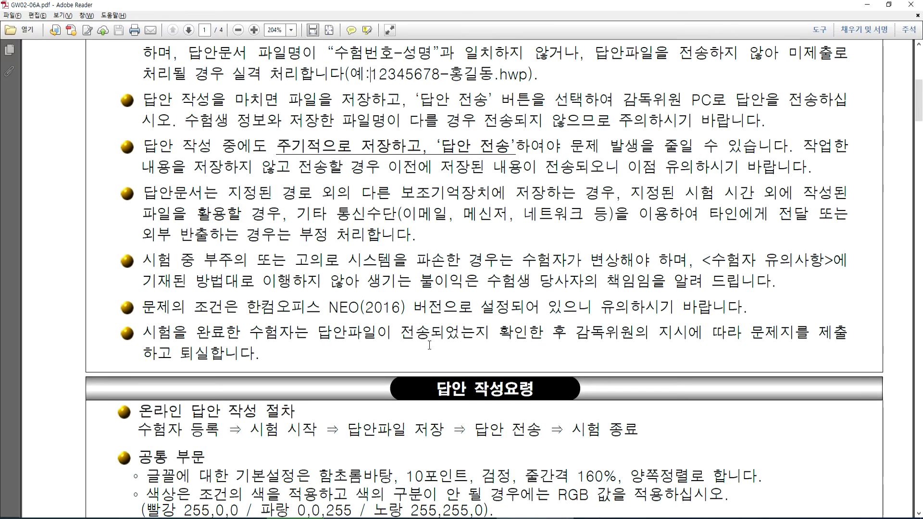
pyautogui.scroll(-9, 431, 343)
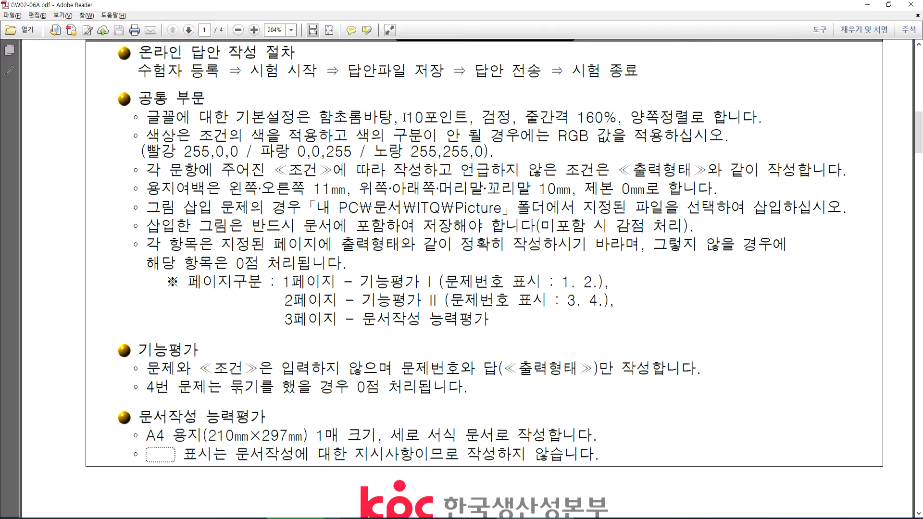
pyautogui.moveTo(319, 117); pyautogui.dragTo(512, 117)
pyautogui.click(407, 117)
pyautogui.click(469, 117)
pyautogui.click(540, 117)
pyautogui.moveTo(578, 116); pyautogui.dragTo(675, 116)
pyautogui.click(640, 117)
# - Highlight the full basic font-settings rule, then return to the Hangul answer file
pyautogui.hotkey('alt', 'Tab')
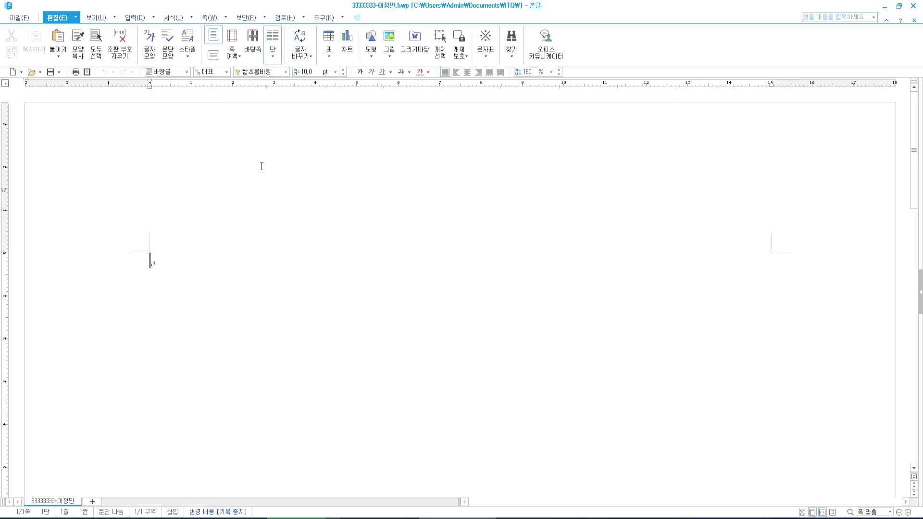
pyautogui.hotkey('alt', 'Tab')
pyautogui.moveTo(199, 122); pyautogui.dragTo(340, 124)
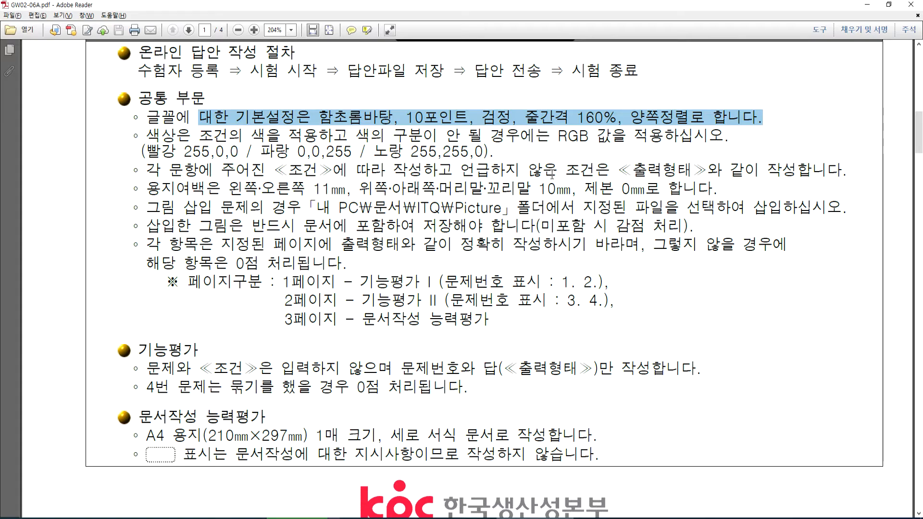
pyautogui.hotkey('alt', 'Tab')
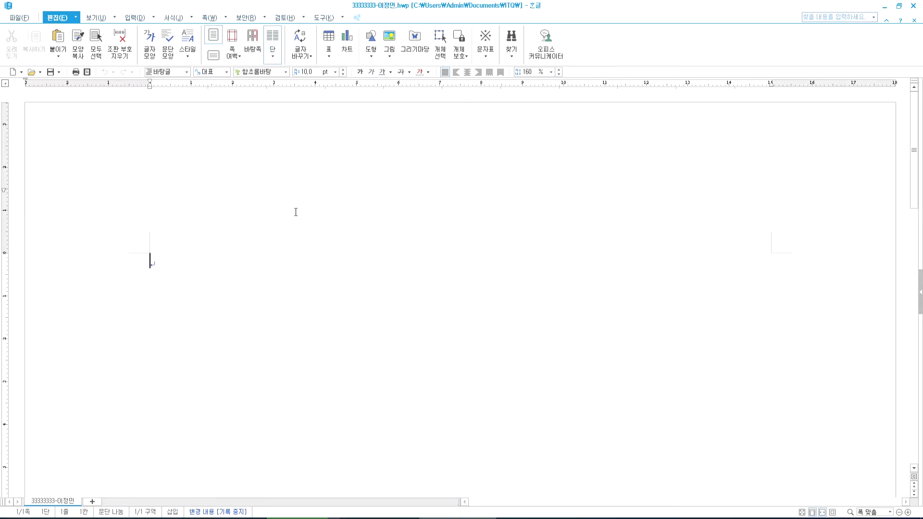
# - Set the top and bottom page margins to 10 mm in 편집 용지
pyautogui.press('F7')
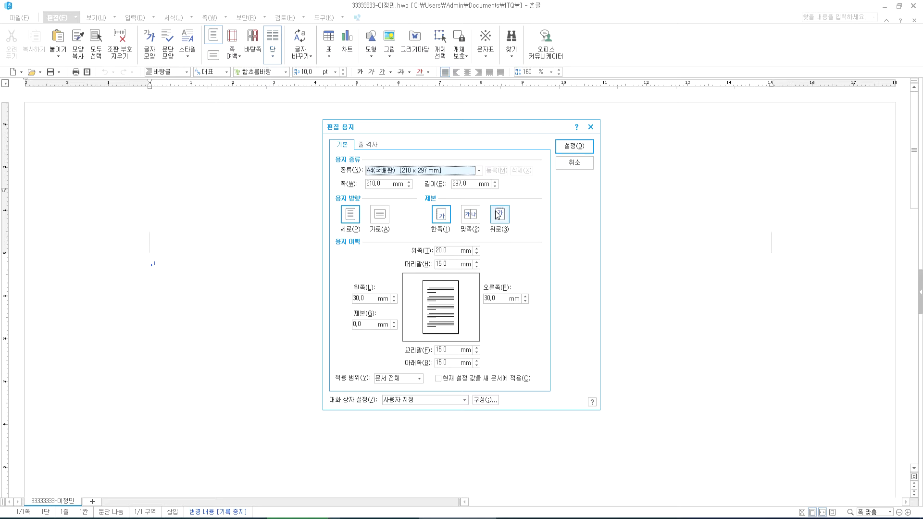
pyautogui.click(451, 251)
pyautogui.write('10')
pyautogui.click(448, 363)
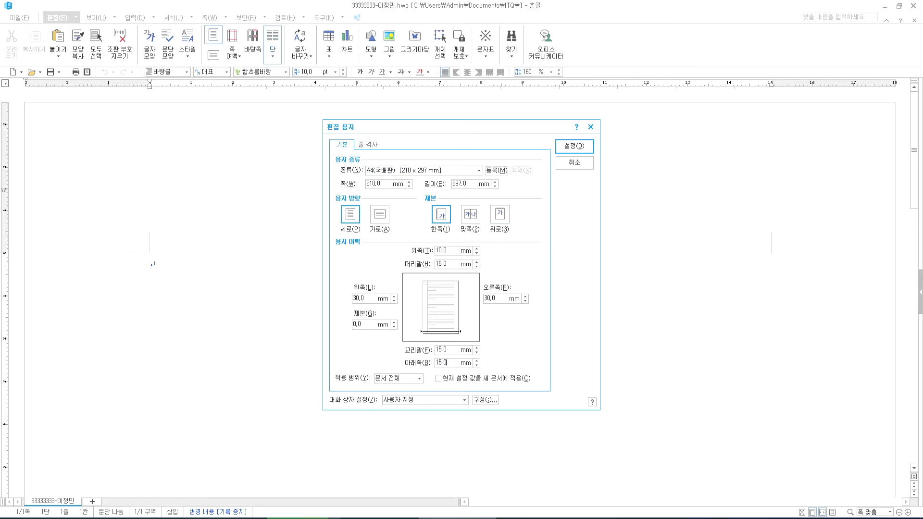
pyautogui.write('10')
# - Set the left and right margins to 11 mm and the header and footer to 10 mm
pyautogui.press('Tab')
pyautogui.write('11')
pyautogui.press('Tab')
pyautogui.write('11')
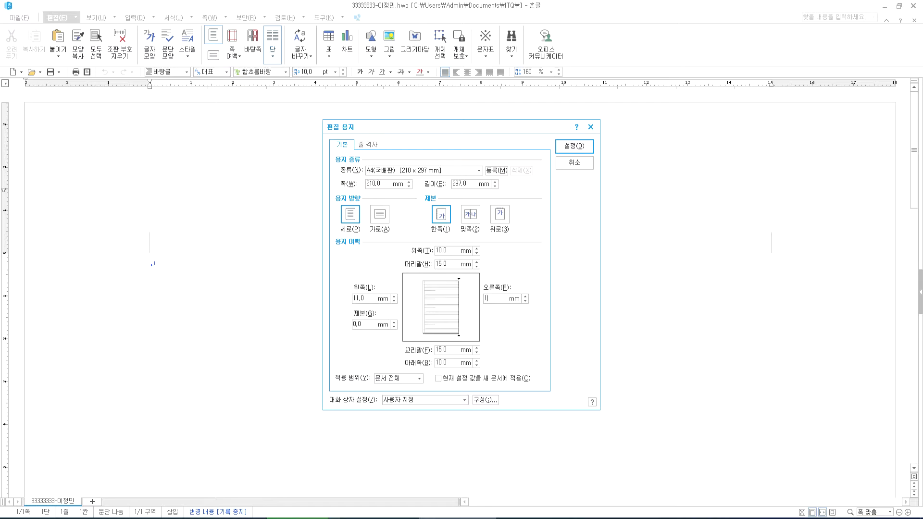
pyautogui.press('Tab')
pyautogui.write('10')
pyautogui.press('Tab')
pyautogui.write('10')
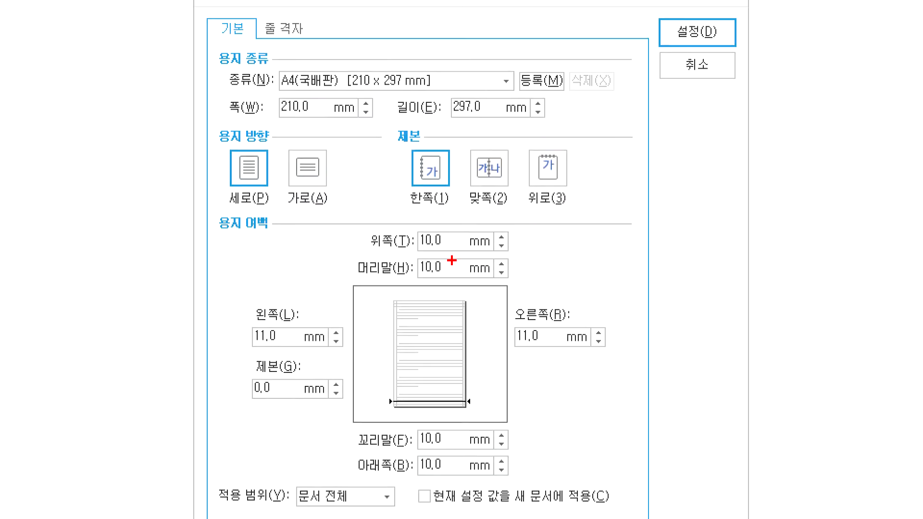
# - Adjust items in the 편집 용지 dialog and apply the new margins with 설정
pyautogui.moveTo(454, 287)
pyautogui.mouseDown()
pyautogui.moveTo(420, 219)
pyautogui.moveTo(465, 264)
pyautogui.moveTo(438, 287)
pyautogui.mouseUp()
pyautogui.moveTo(443, 491)
pyautogui.mouseDown()
pyautogui.moveTo(445, 429)
pyautogui.moveTo(442, 487)
pyautogui.mouseUp()
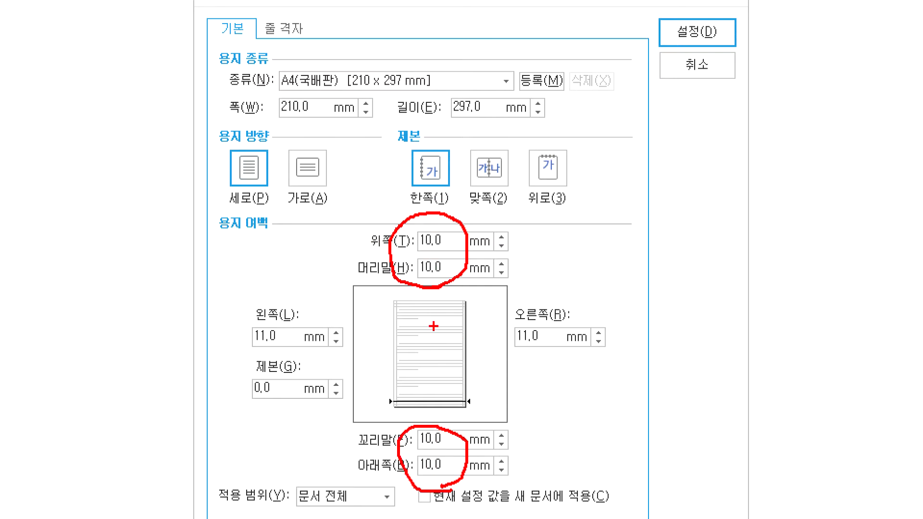
pyautogui.moveTo(283, 354)
pyautogui.mouseDown()
pyautogui.moveTo(219, 322)
pyautogui.moveTo(301, 351)
pyautogui.moveTo(279, 357)
pyautogui.mouseUp()
pyautogui.moveTo(553, 364)
pyautogui.mouseDown()
pyautogui.moveTo(495, 360)
pyautogui.moveTo(558, 327)
pyautogui.moveTo(546, 360)
pyautogui.mouseUp()
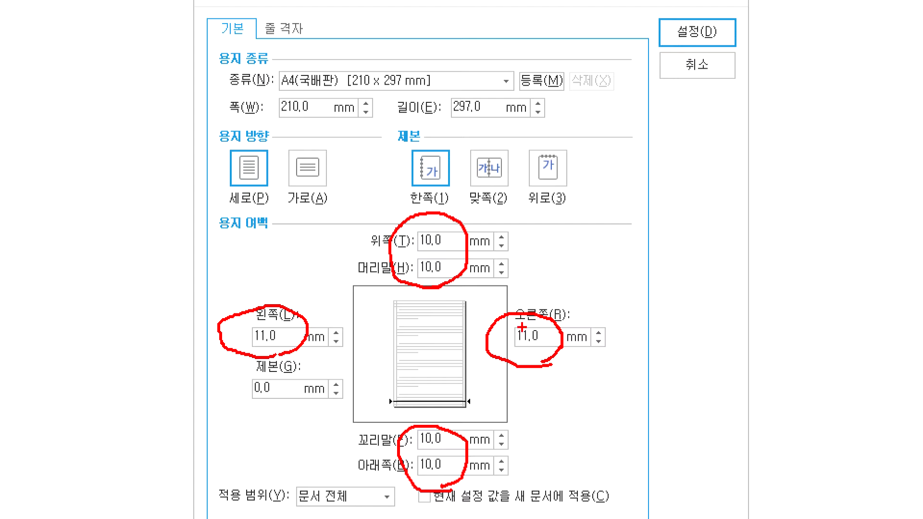
pyautogui.moveTo(234, 415); pyautogui.dragTo(299, 379)
pyautogui.moveTo(235, 386); pyautogui.dragTo(300, 427)
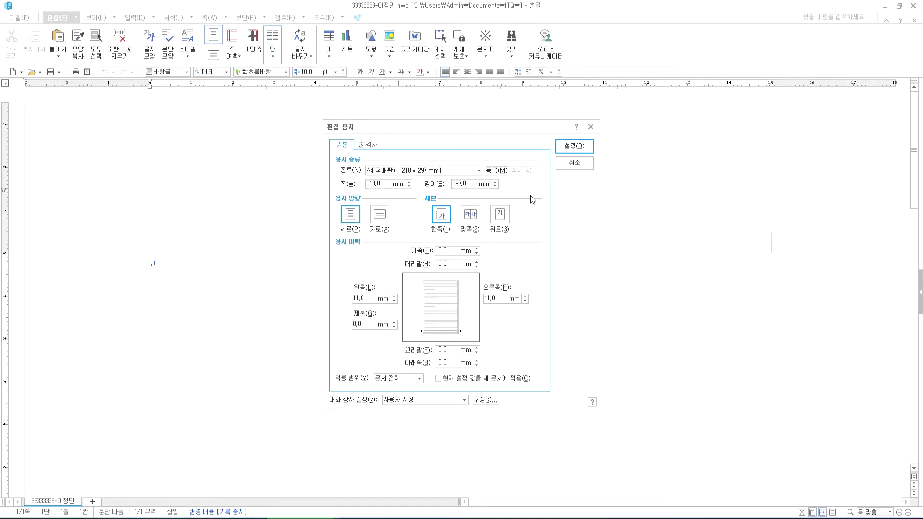
pyautogui.click(577, 147)
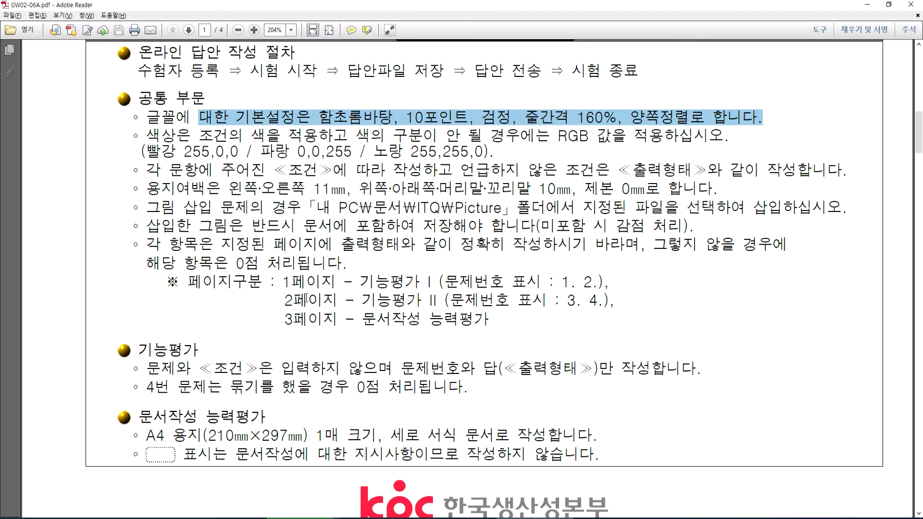
# - Clear the highlight on the exam paper and return to the Hangul answer file
pyautogui.click(518, 281)
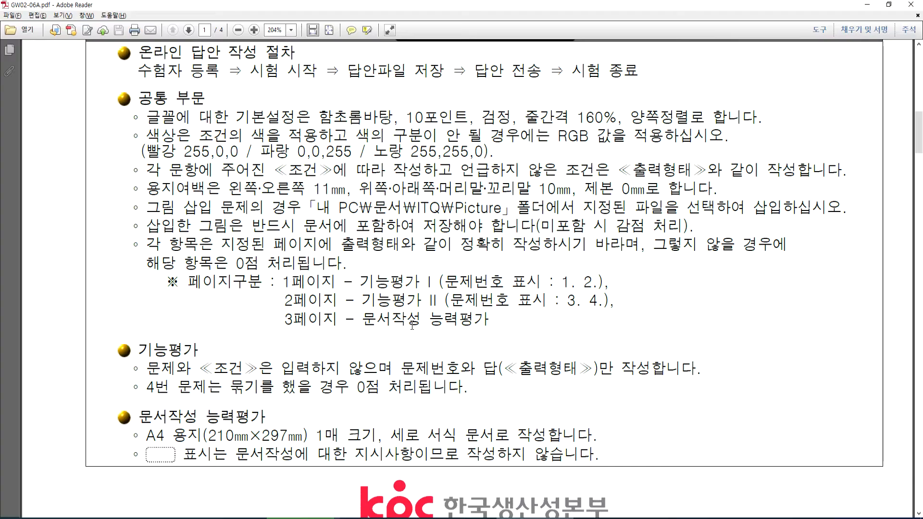
pyautogui.hotkey('alt', 'Tab')
# - Type question numbers 1. and 2. with blank lines below each on page 1
pyautogui.write('1.')
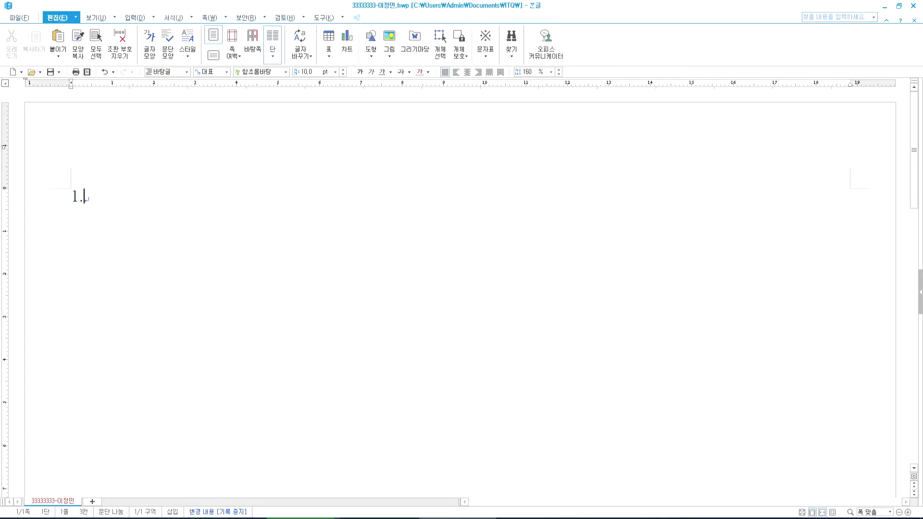
pyautogui.press('Return')
pyautogui.press('Return')
pyautogui.press('Return')
pyautogui.press('Return')
pyautogui.press('Return')
pyautogui.write('2.')
pyautogui.press('Return')
pyautogui.press('Return')
pyautogui.scroll(-3, 259, 255)
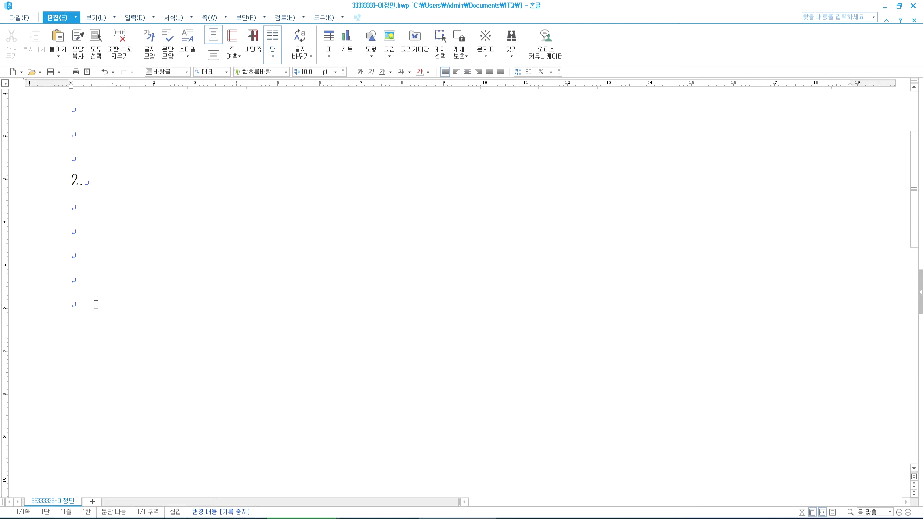
# - Start a new page with numbers 3. and 4., then insert a blank page 3
pyautogui.hotkey('alt', 'shift', 'Return')
pyautogui.scroll(-3, 148, 294)
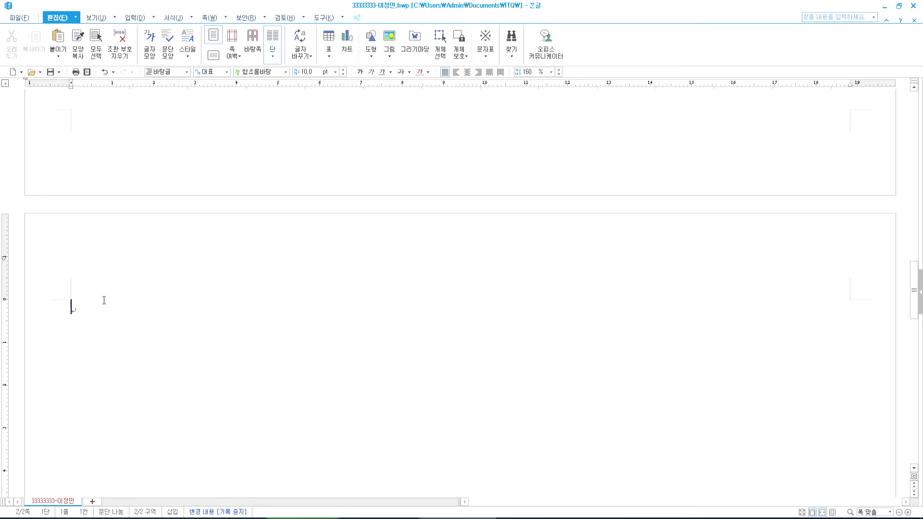
pyautogui.write('3.')
pyautogui.press('Return')
pyautogui.press('Return')
pyautogui.write('4.')
pyautogui.press('Return')
pyautogui.press('Return')
pyautogui.press('Return')
pyautogui.press('Return')
pyautogui.press('Return')
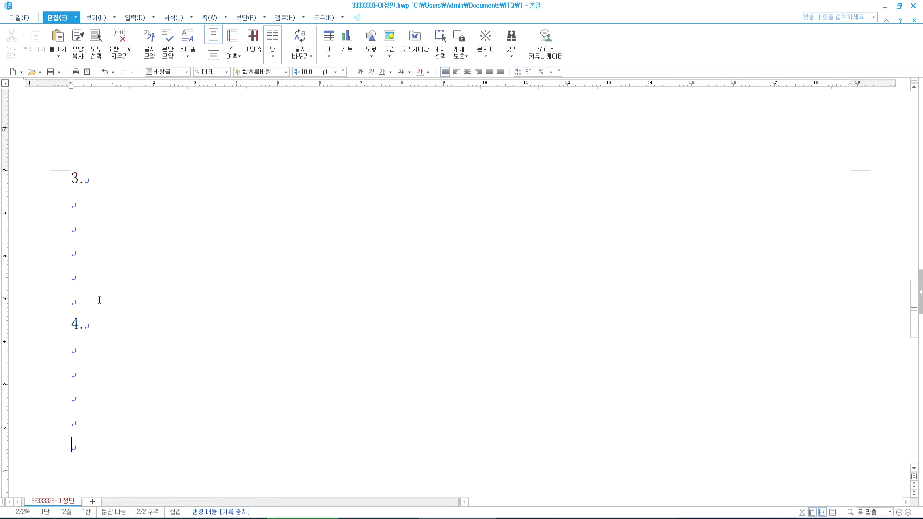
pyautogui.hotkey('ctrl', 'Return')
pyautogui.scroll(-3, 138, 286)
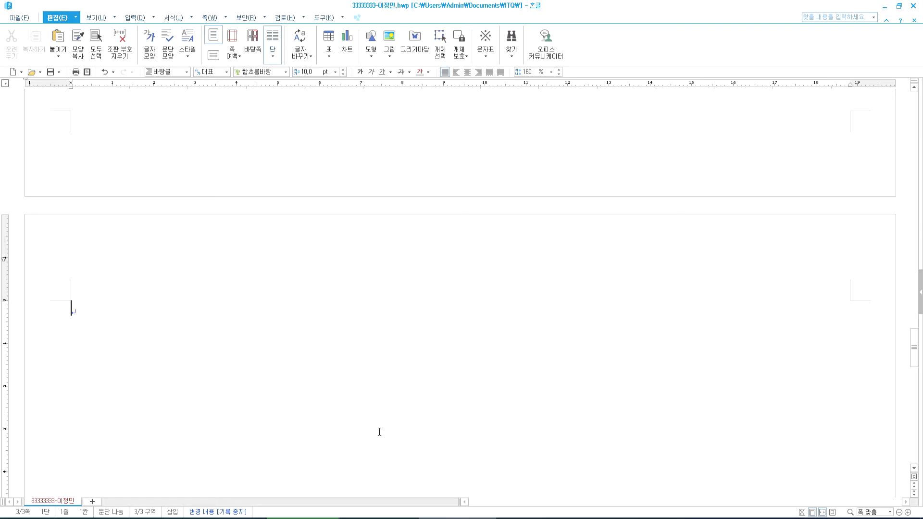
pyautogui.click(533, 518)
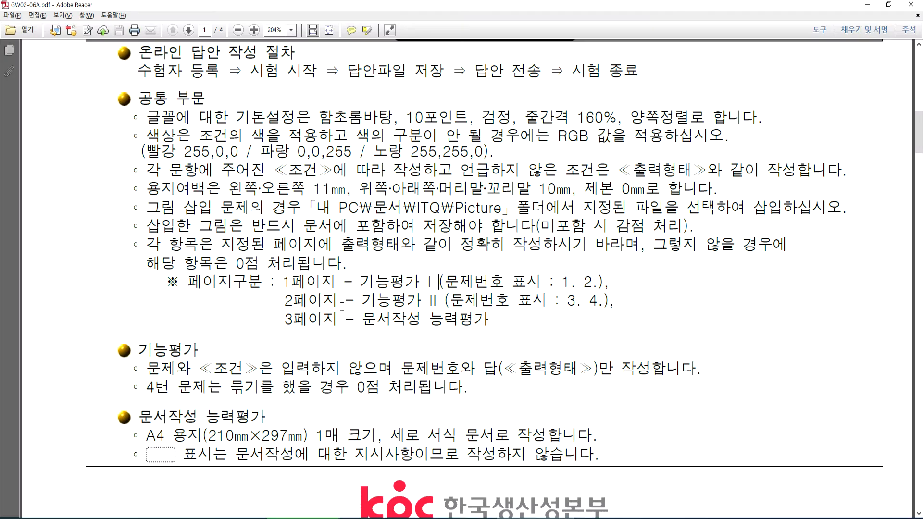
# - In the model answer, follow the ABC logo's link to the 민관거버넌스 프로그램 구축 title
pyautogui.scroll(-1, 342, 306)
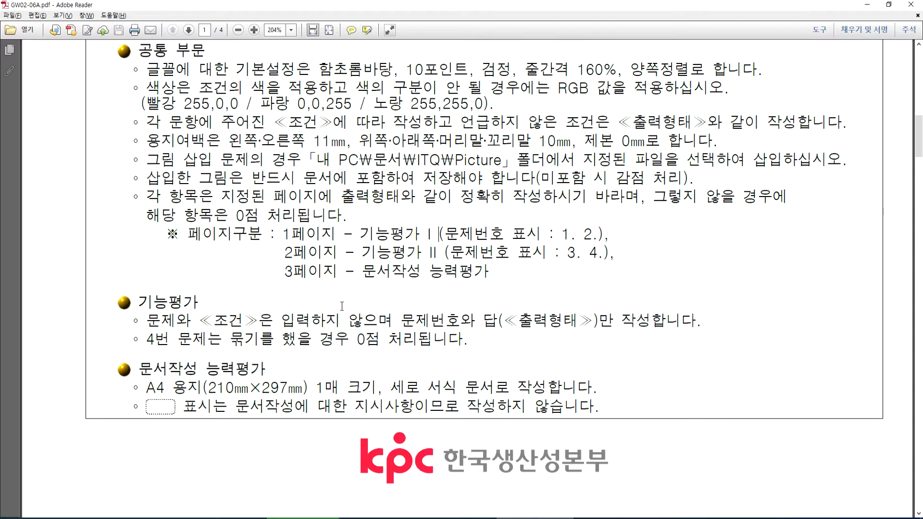
pyautogui.click(389, 518)
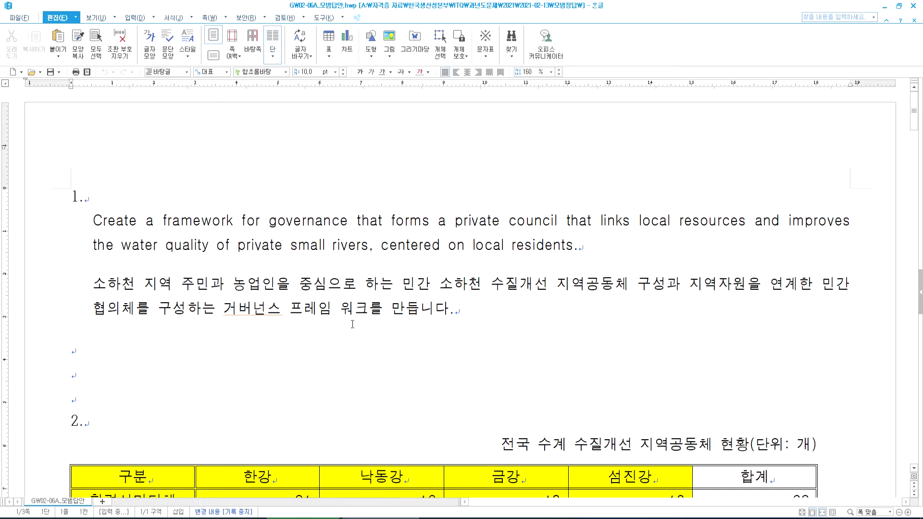
pyautogui.scroll(-3, 349, 300)
pyautogui.scroll(-5, 404, 290)
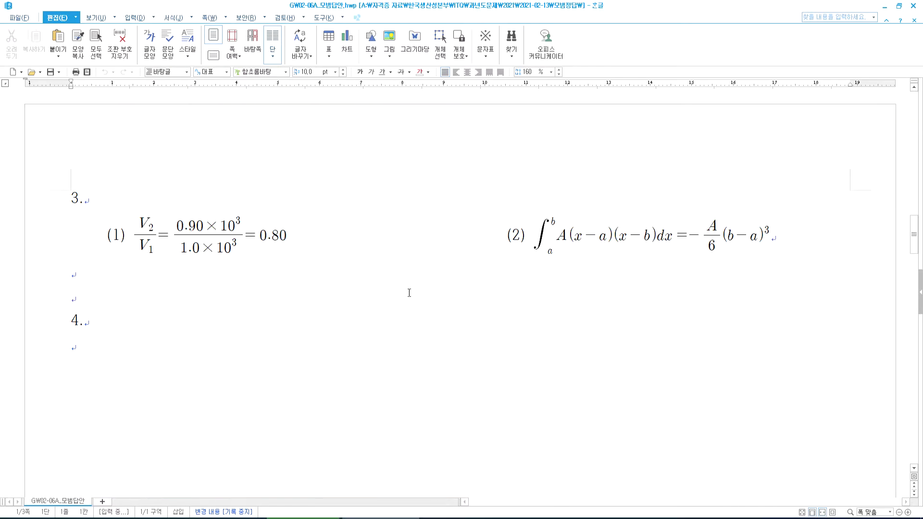
pyautogui.scroll(-10, 395, 284)
pyautogui.scroll(11, 340, 278)
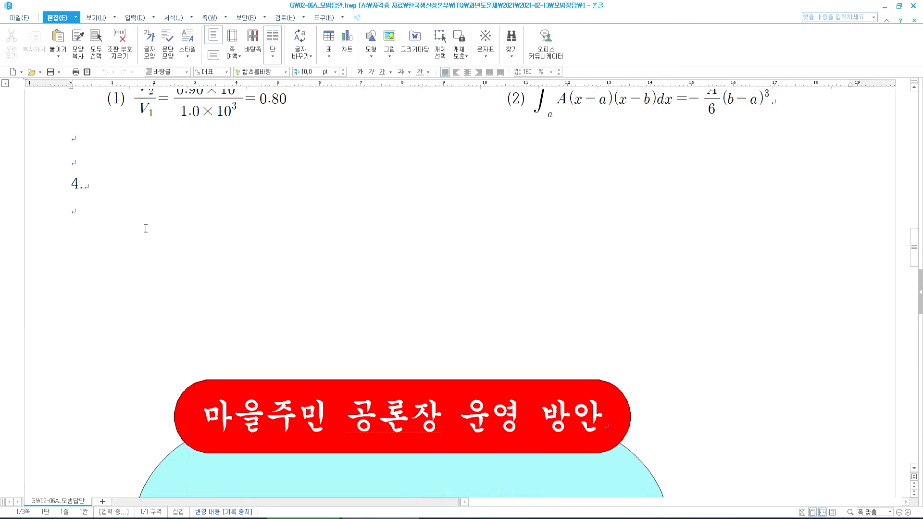
pyautogui.scroll(-7, 117, 254)
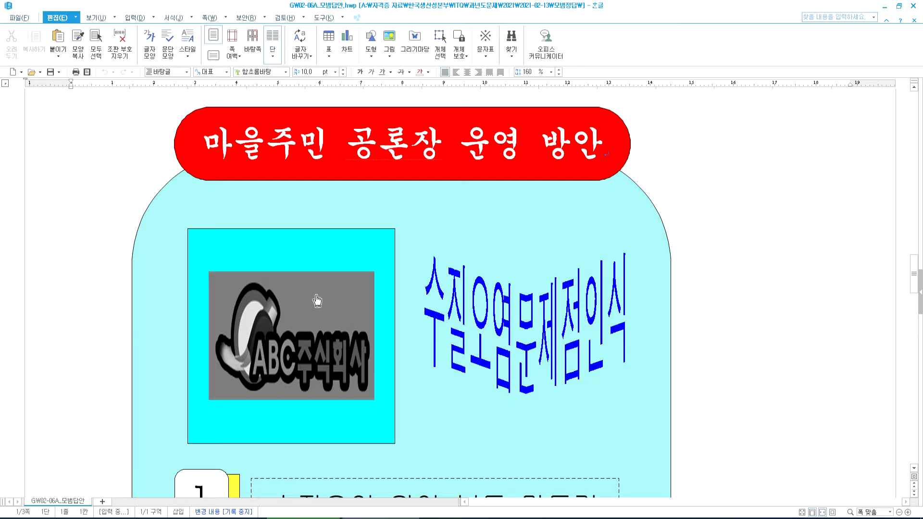
pyautogui.click(317, 295)
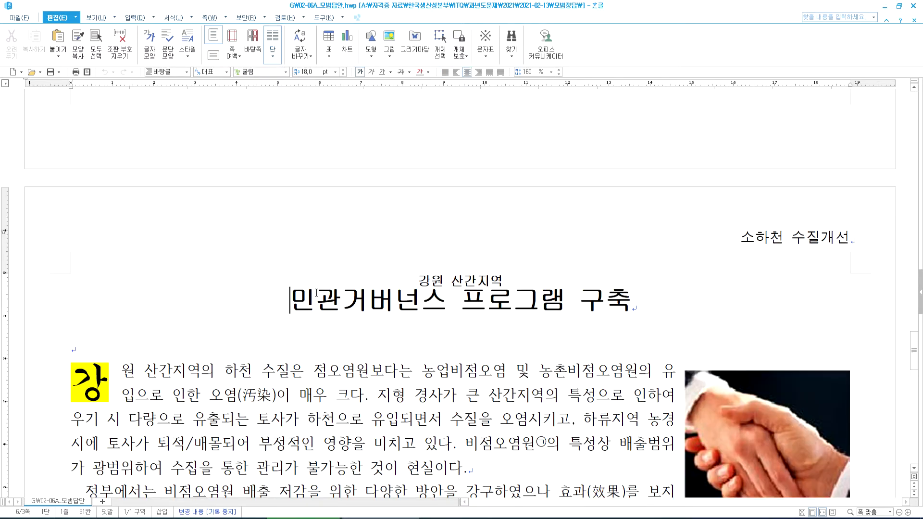
pyautogui.moveTo(286, 372); pyautogui.dragTo(312, 396)
pyautogui.click(293, 303)
# - Type '민관거버넌스 프로그램 구축' atop page 3, fix the typo, and add two empty lines
pyautogui.hotkey('alt', 'Tab')
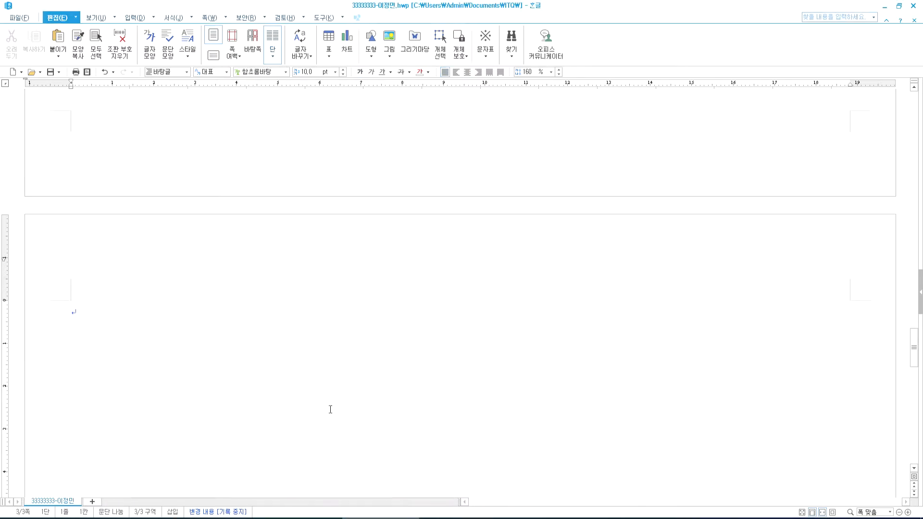
pyautogui.write('미관')
pyautogui.write('거버넌스 ㅍ')
pyautogui.write('프로그램 구축')
pyautogui.press('Home')
pyautogui.write('민')
pyautogui.press('Delete')
pyautogui.press('End')
pyautogui.press('Return')
pyautogui.press('Return')
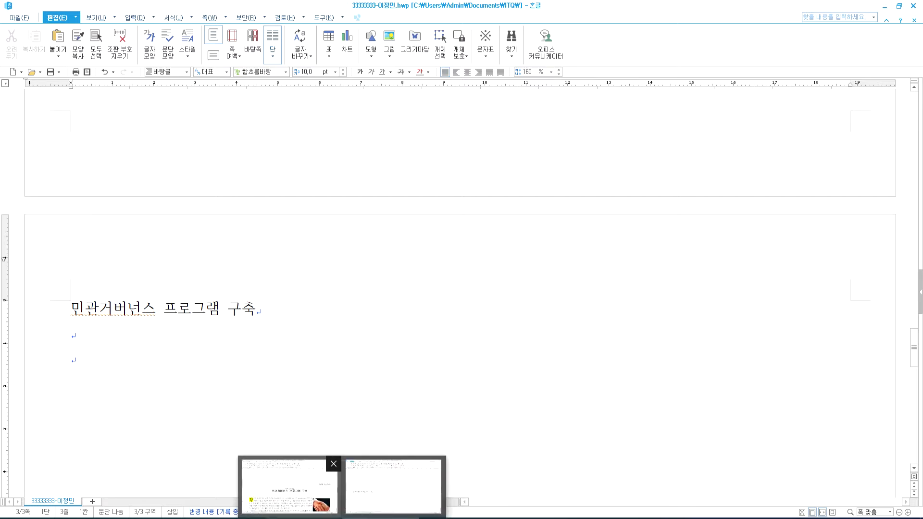
# - Inspect the model answer's existing 소하천 bookmark and jump to its location
pyautogui.click(286, 462)
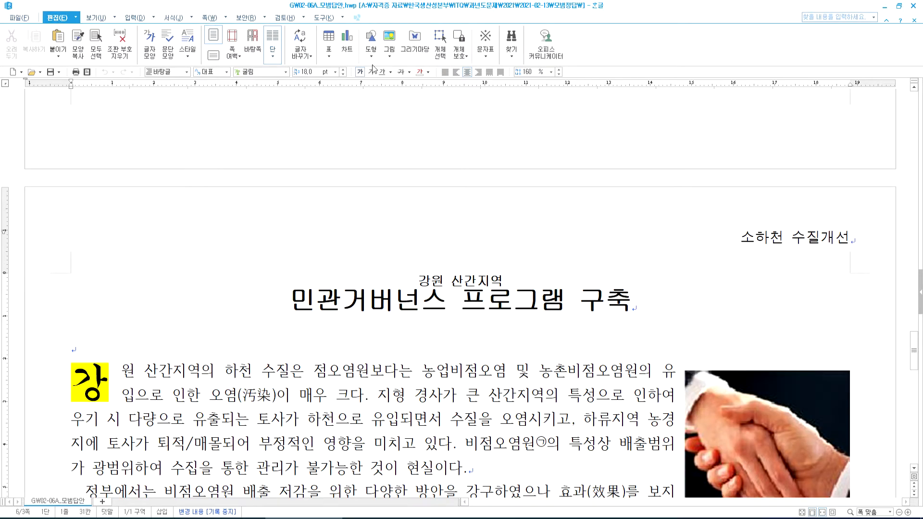
pyautogui.click(128, 19)
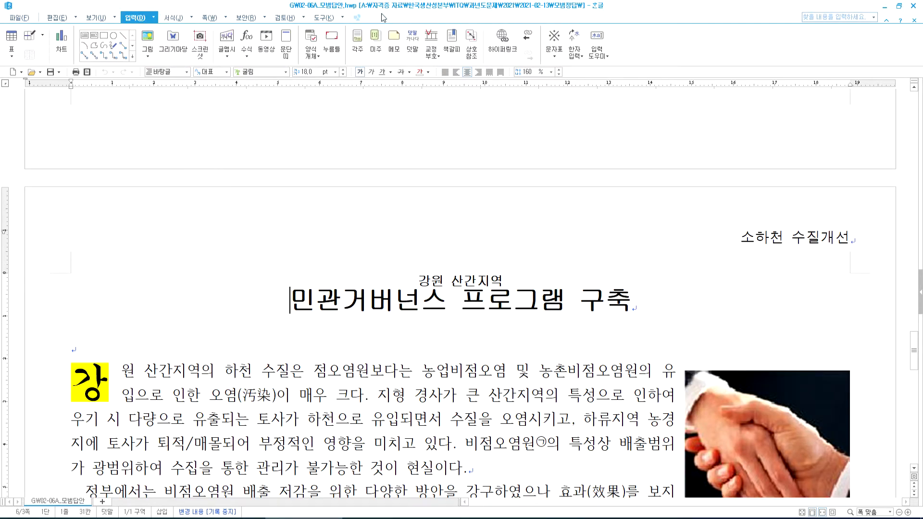
pyautogui.click(452, 42)
pyautogui.click(399, 223)
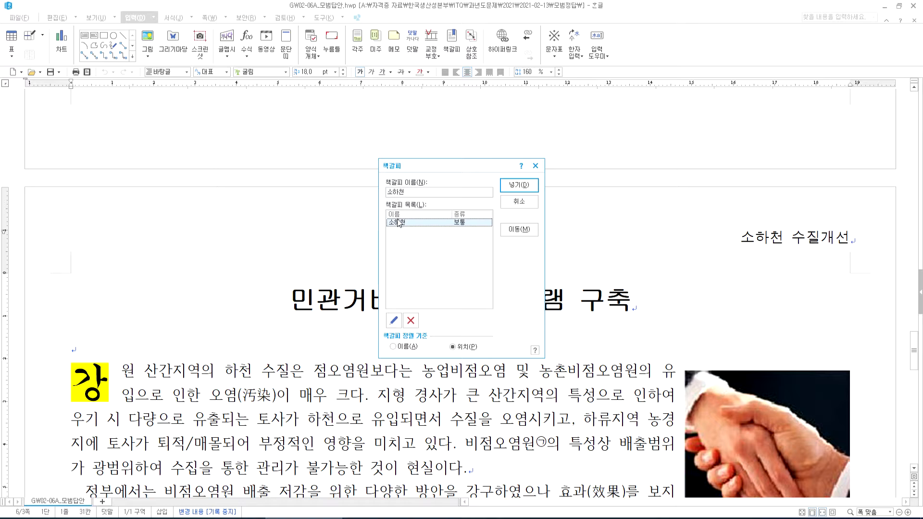
pyautogui.doubleClick(400, 222)
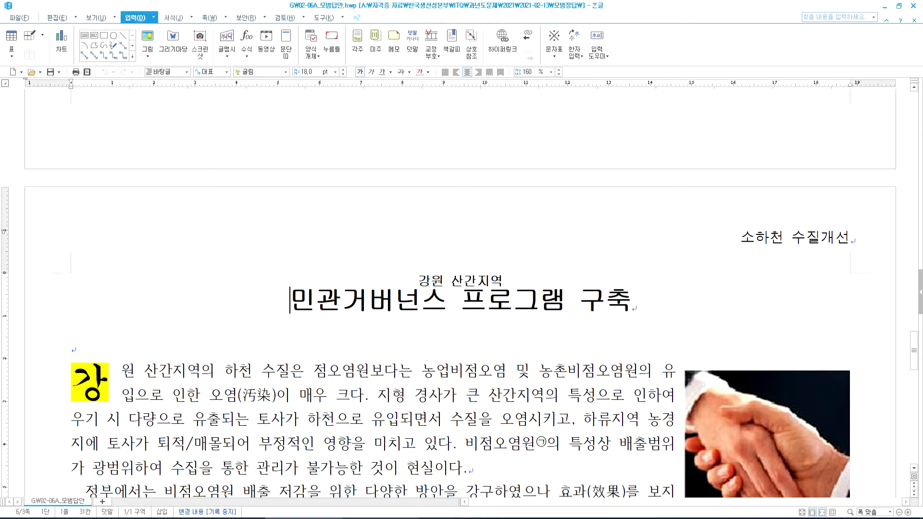
# - In the answer file, insert a bookmark named 소하천 just before the title
pyautogui.click(384, 518)
pyautogui.moveTo(80, 310); pyautogui.dragTo(284, 302)
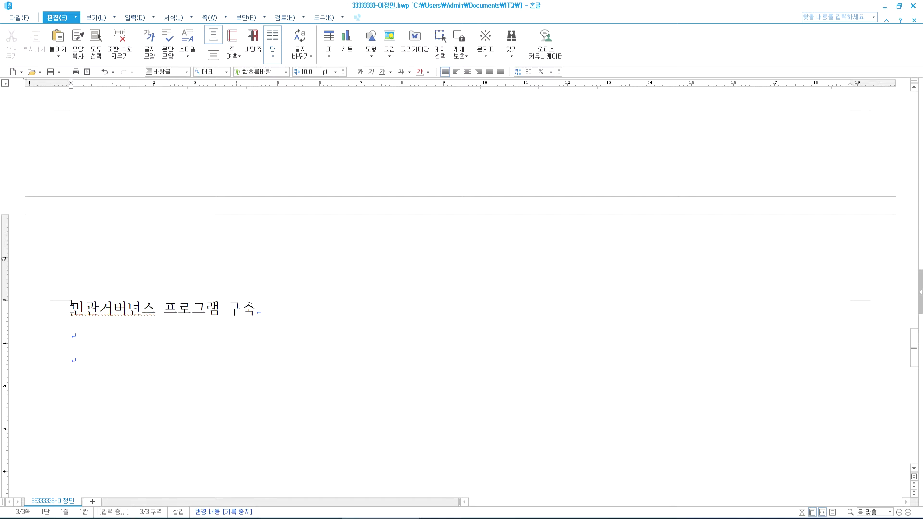
pyautogui.click(70, 308)
pyautogui.click(131, 18)
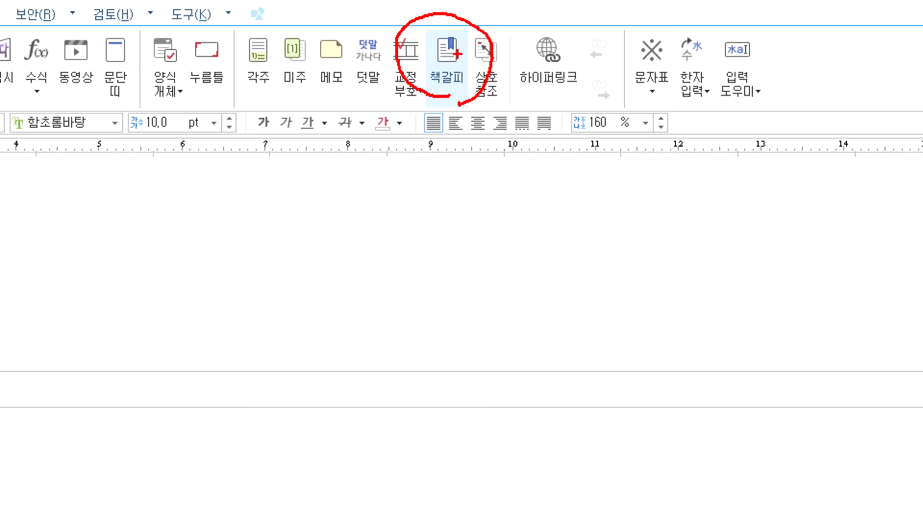
pyautogui.click(447, 63)
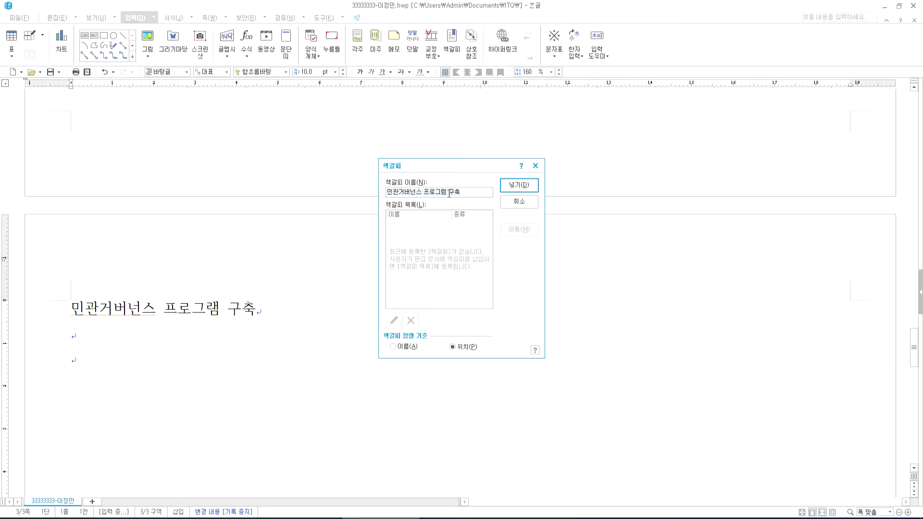
pyautogui.hotkey('ctrl', 'a')
pyautogui.write('소하천')
pyautogui.click(519, 189)
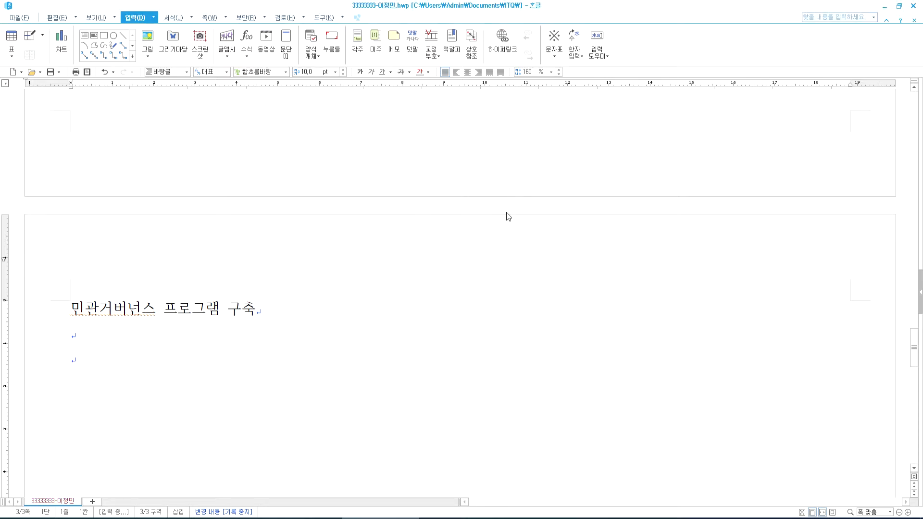
# - Test the 소하천 bookmark from the document top, then return to the model answer
pyautogui.hotkey('ctrl', 'pageup')
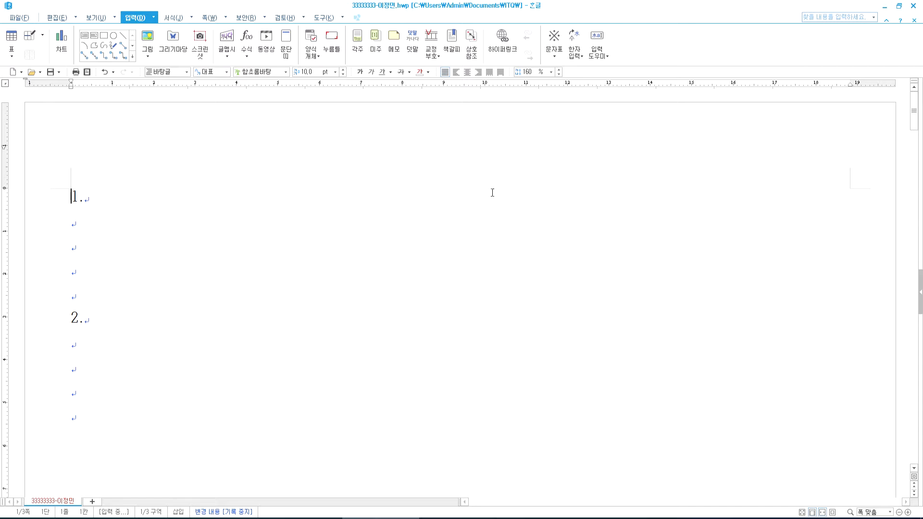
pyautogui.click(452, 42)
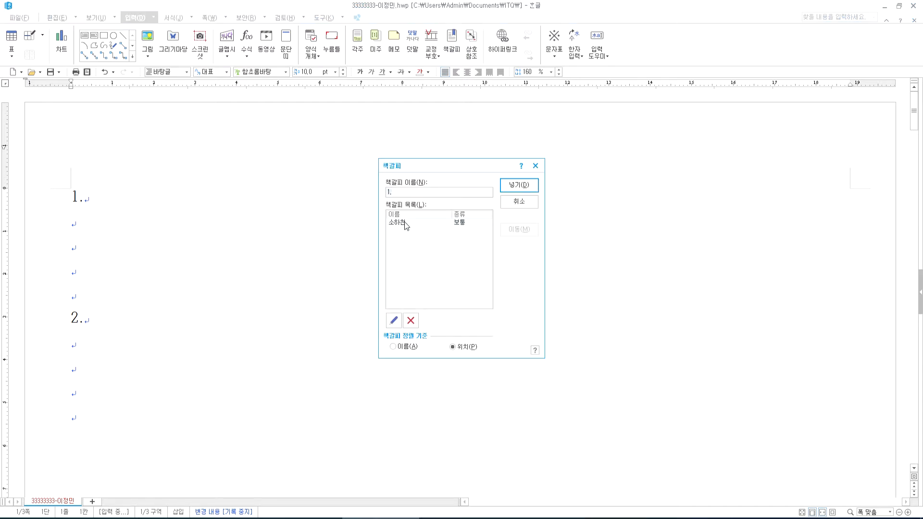
pyautogui.click(406, 223)
pyautogui.click(516, 231)
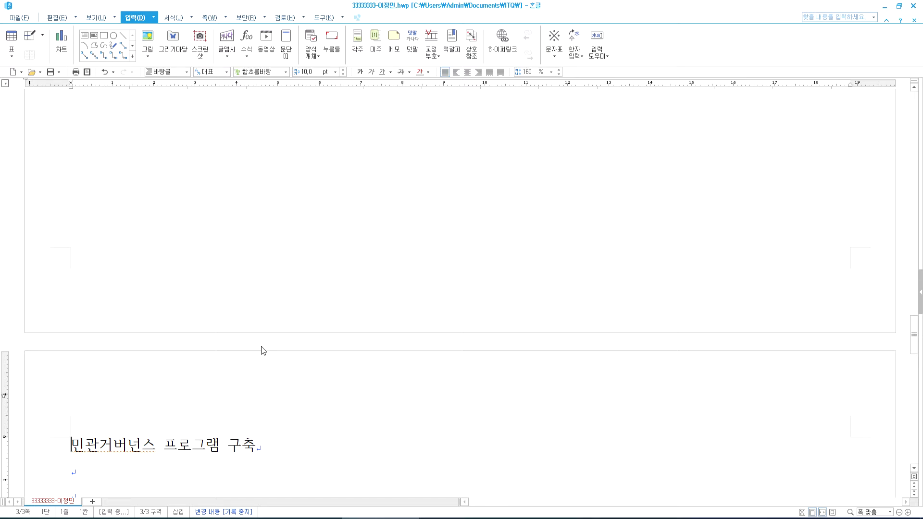
pyautogui.click(304, 518)
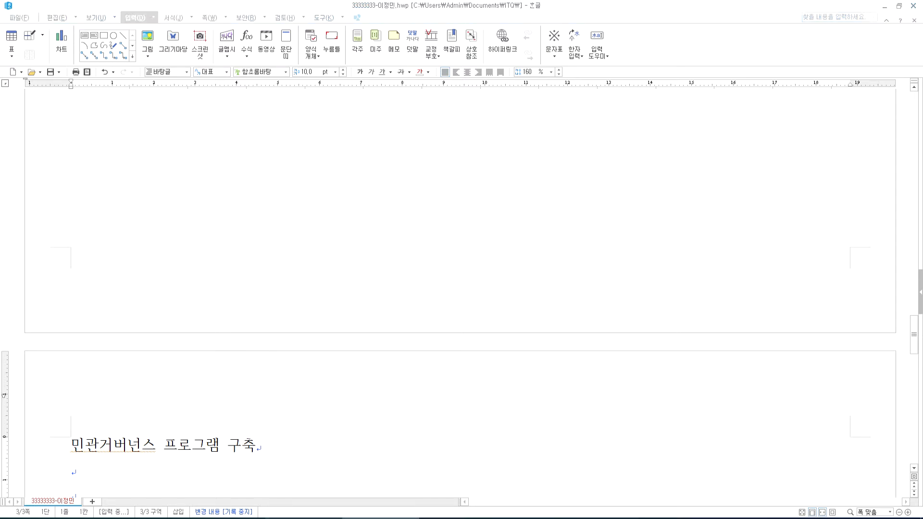
pyautogui.scroll(10, 354, 329)
pyautogui.scroll(-5, 352, 331)
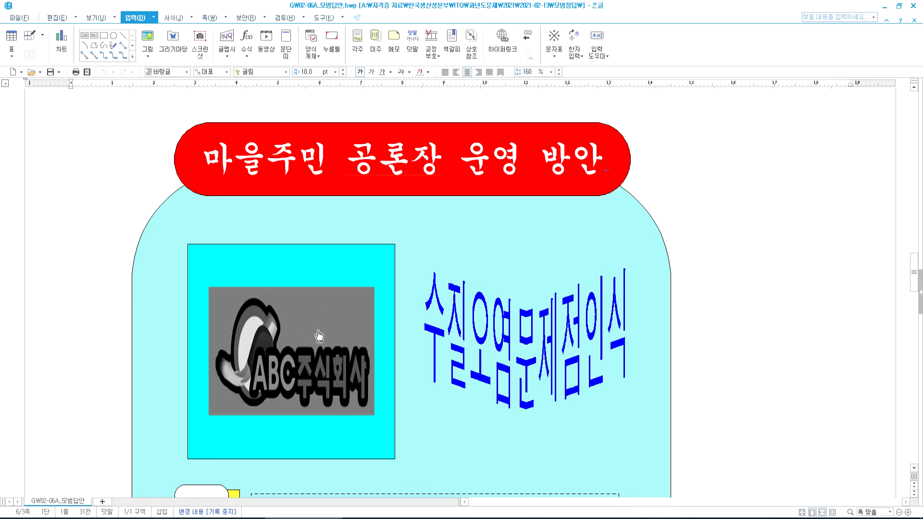
# - Place the caret on the empty line under '1.' on page 1 of the answer file
pyautogui.scroll(-10, 317, 330)
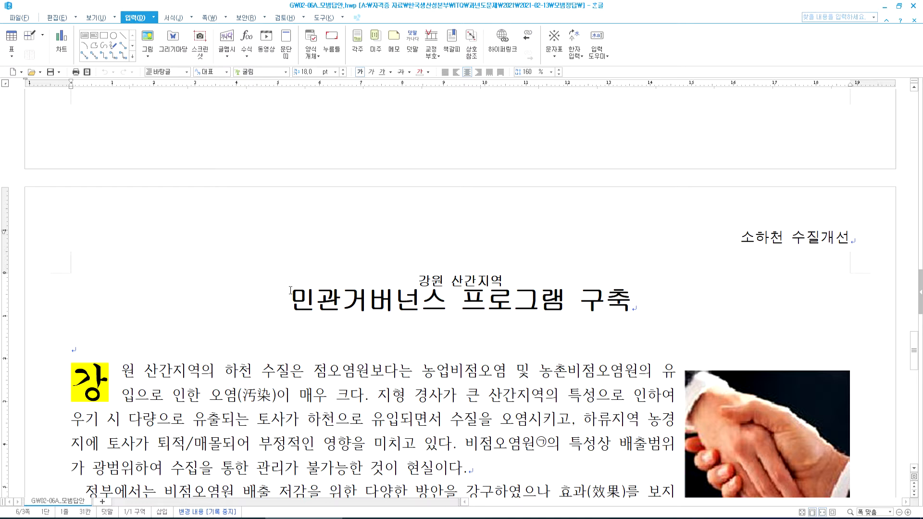
pyautogui.moveTo(300, 299); pyautogui.dragTo(554, 301)
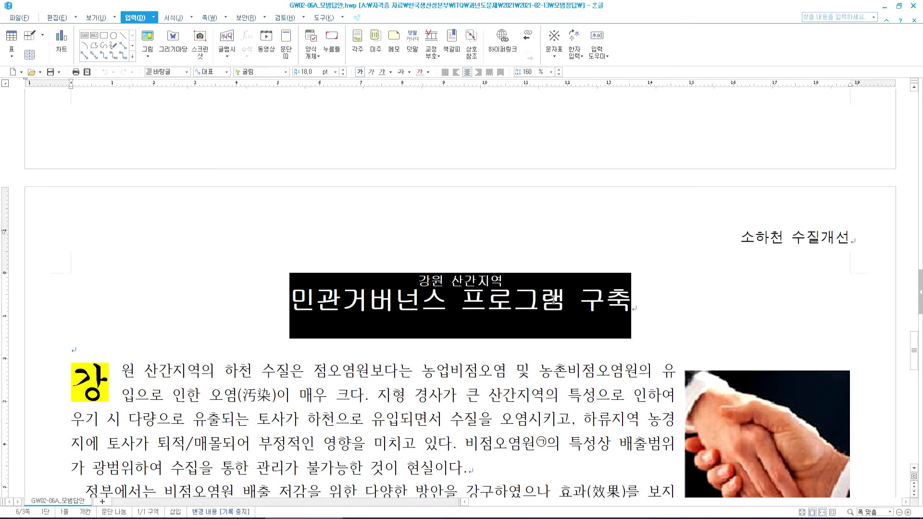
pyautogui.click(289, 300)
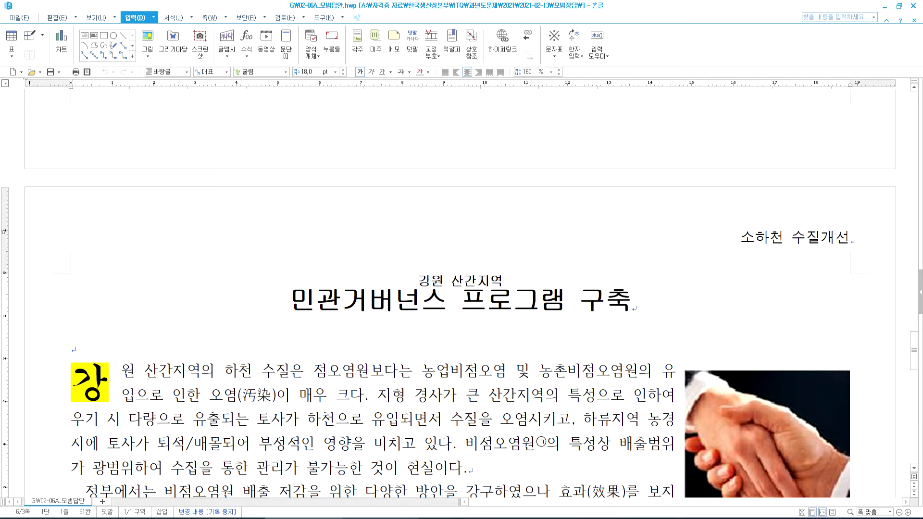
pyautogui.click(379, 518)
pyautogui.scroll(-4, 278, 346)
pyautogui.click(101, 235)
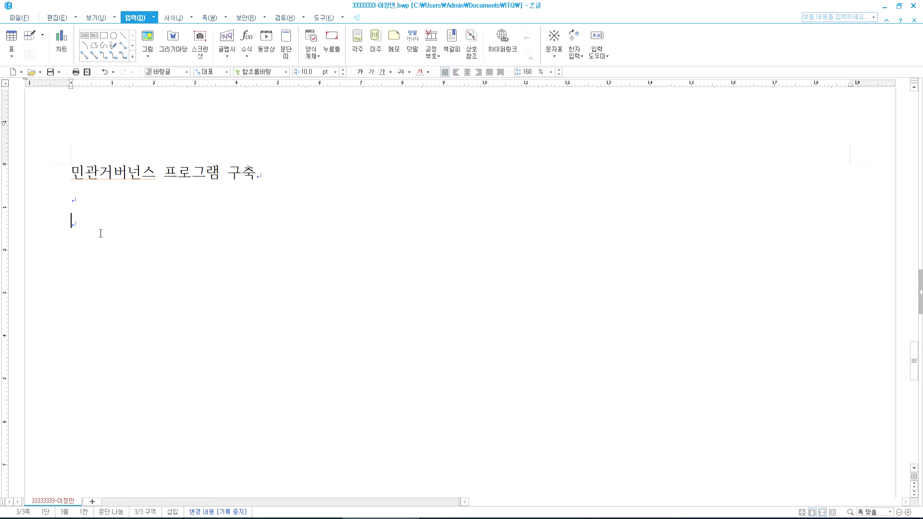
pyautogui.scroll(10, 100, 232)
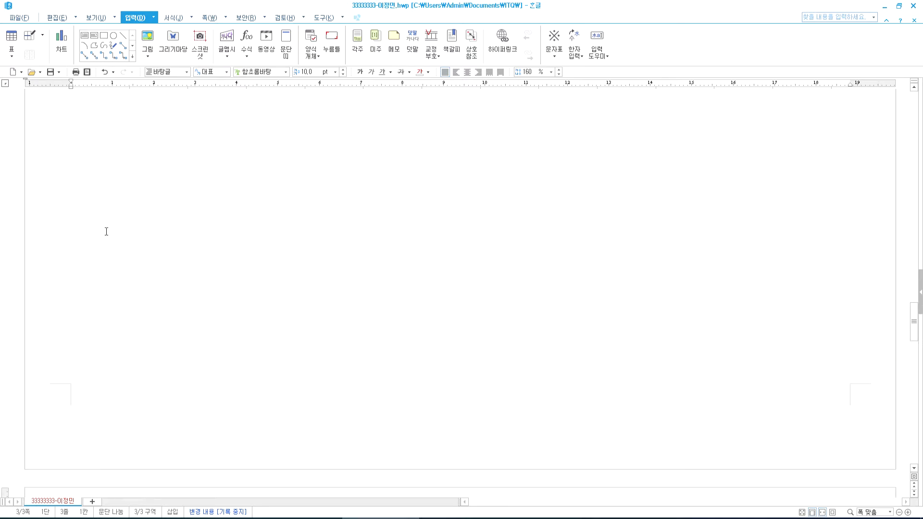
pyautogui.scroll(3, 104, 230)
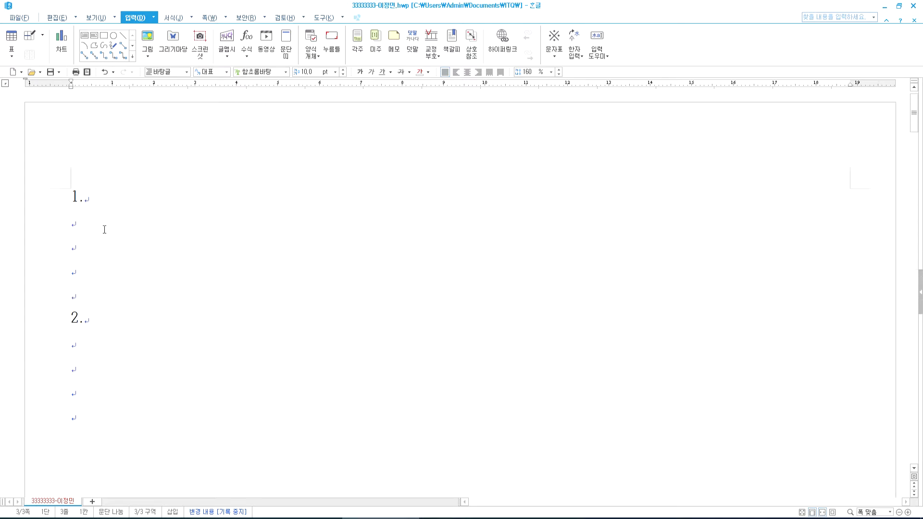
pyautogui.click(84, 226)
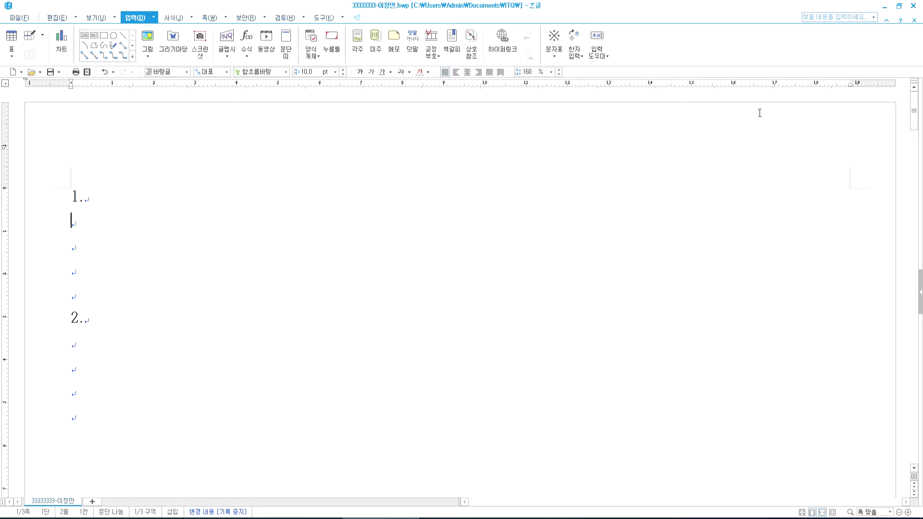
# - Minimize the Hangul, file browser and PDF windows to clear the desktop
pyautogui.click(884, 6)
pyautogui.click(885, 8)
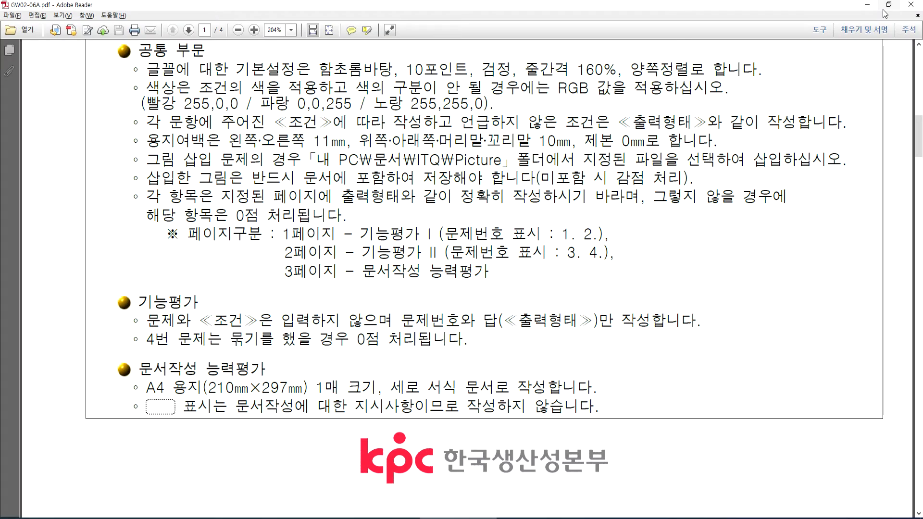
pyautogui.click(885, 8)
pyautogui.click(886, 8)
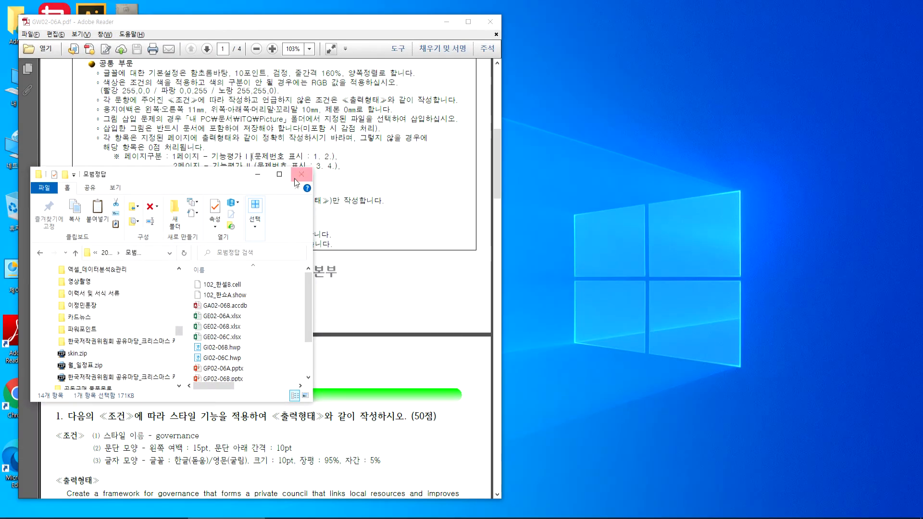
pyautogui.click(257, 175)
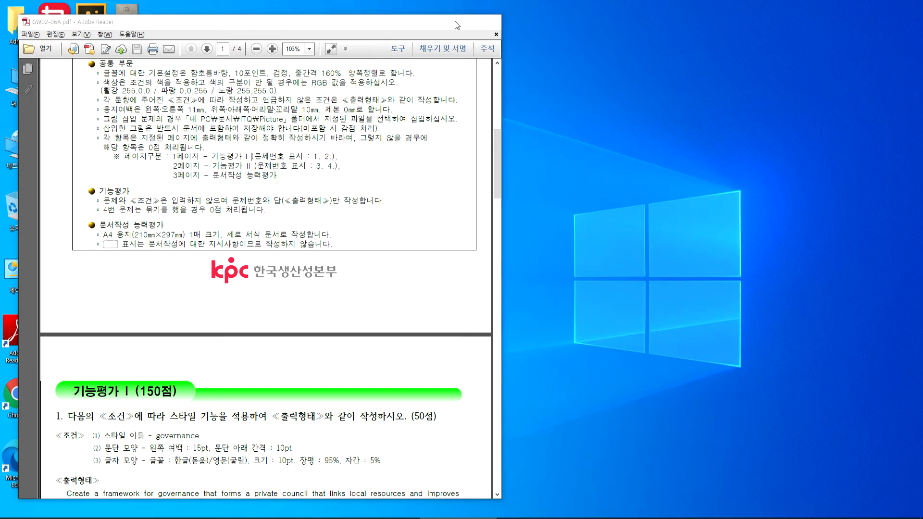
pyautogui.click(447, 21)
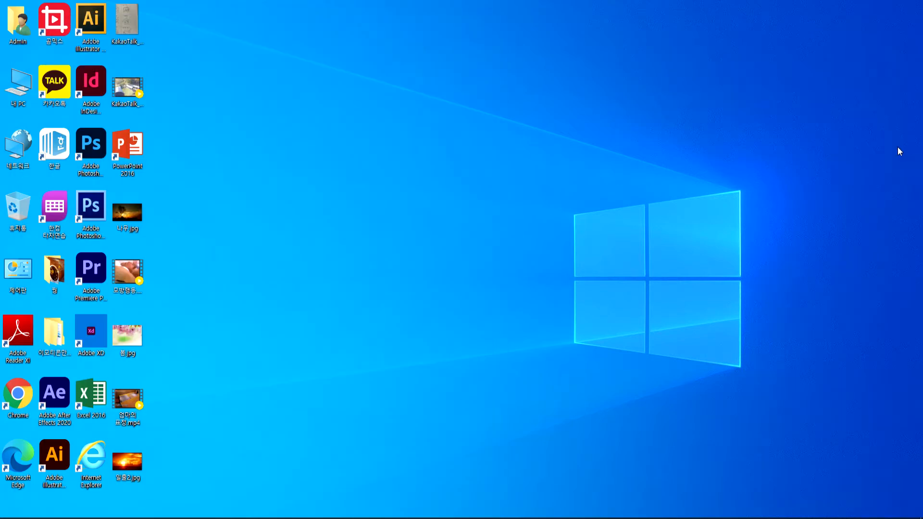
# - Restore the exam task PDF from the taskbar and maximize it
pyautogui.click(363, 518)
pyautogui.click(322, 518)
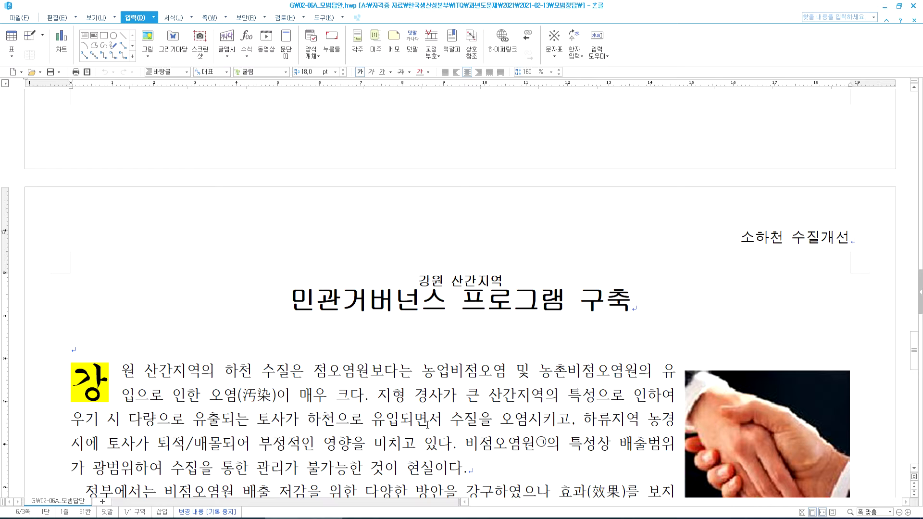
pyautogui.click(375, 518)
pyautogui.click(318, 518)
pyautogui.click(452, 518)
pyautogui.click(469, 22)
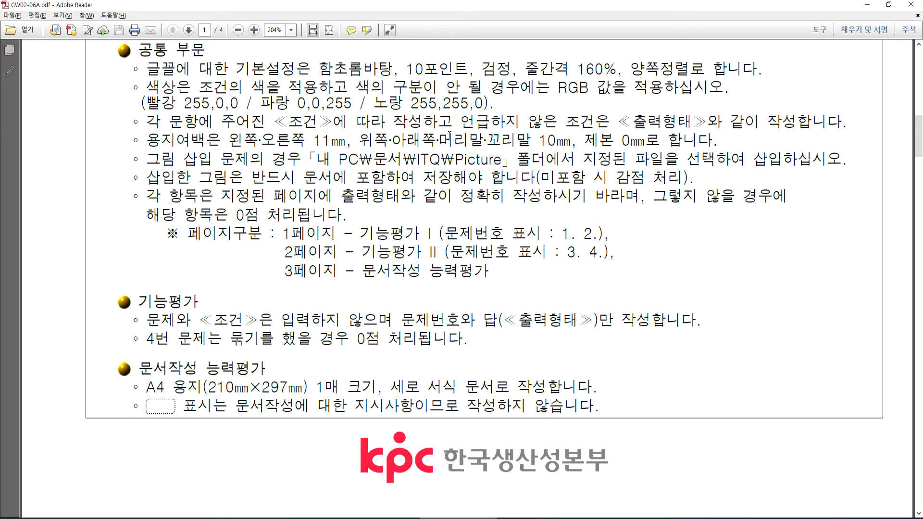
# - Locate question 1's English and Korean paragraphs at the top of the model answer
pyautogui.scroll(-10, 438, 163)
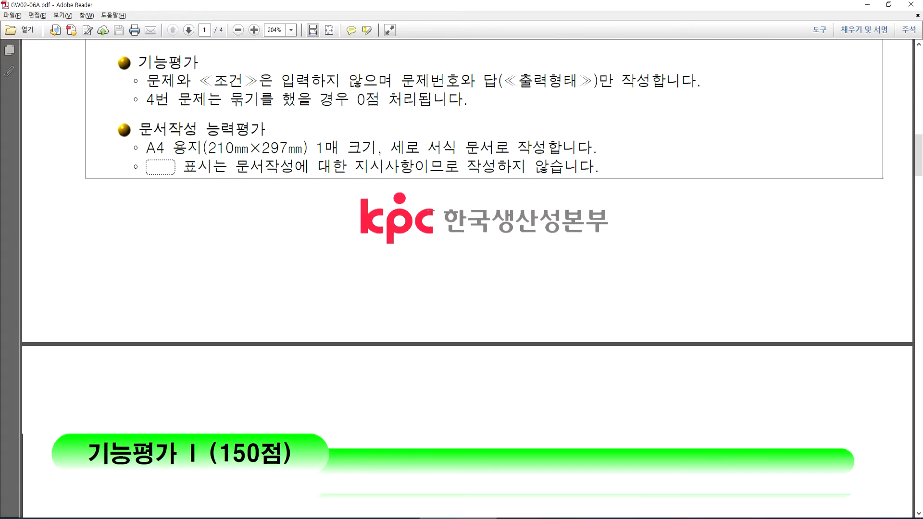
pyautogui.scroll(-5, 429, 205)
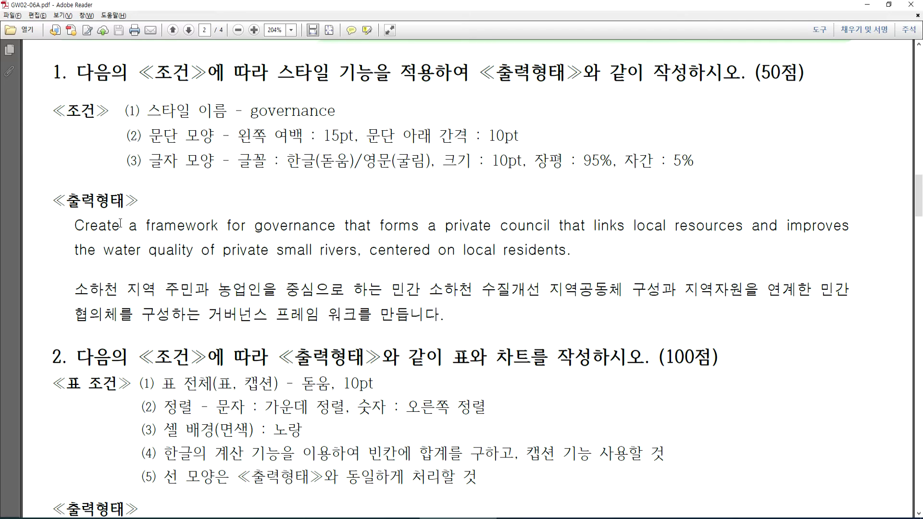
pyautogui.hotkey('alt', 'Tab')
pyautogui.press('pageup')
pyautogui.press('pageup')
pyautogui.press('pageup')
pyautogui.press('pageup')
pyautogui.press('pageup')
pyautogui.press('pageup')
pyautogui.press('pageup')
pyautogui.press('pageup')
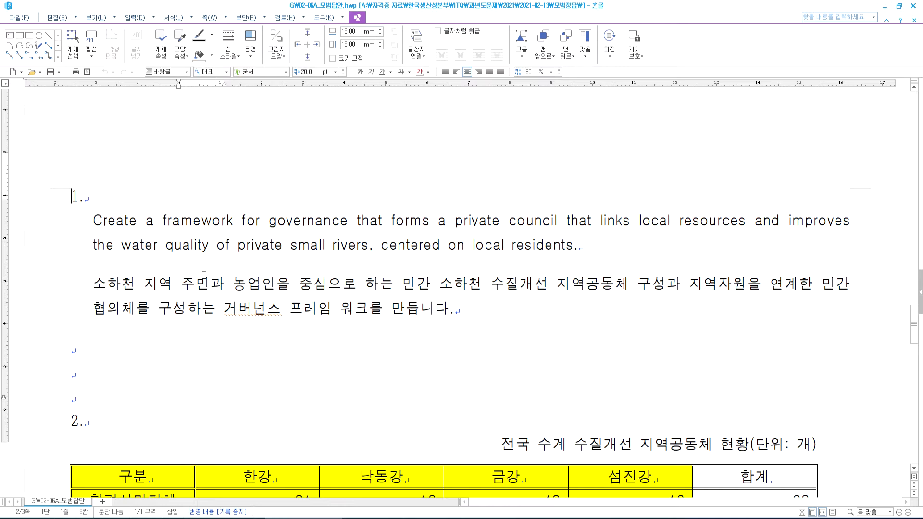
pyautogui.moveTo(93, 225); pyautogui.dragTo(491, 309)
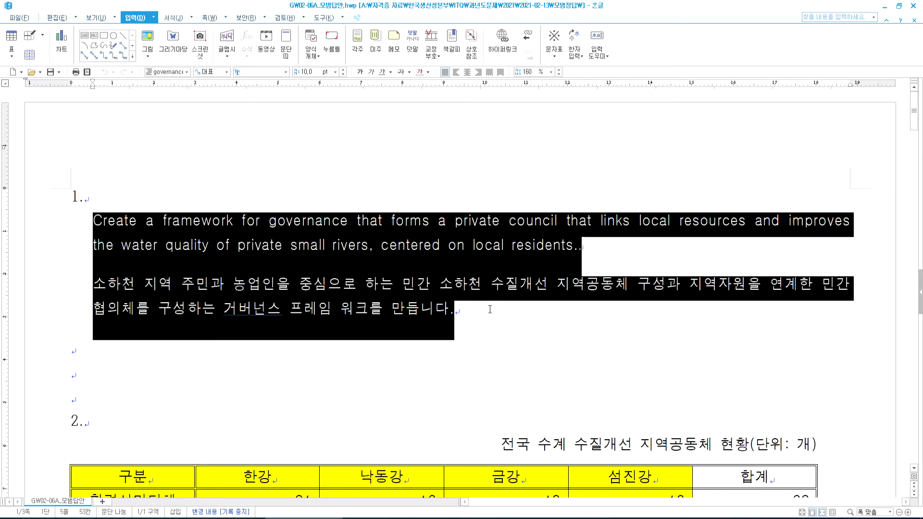
pyautogui.click(180, 232)
pyautogui.moveTo(93, 225); pyautogui.dragTo(582, 246)
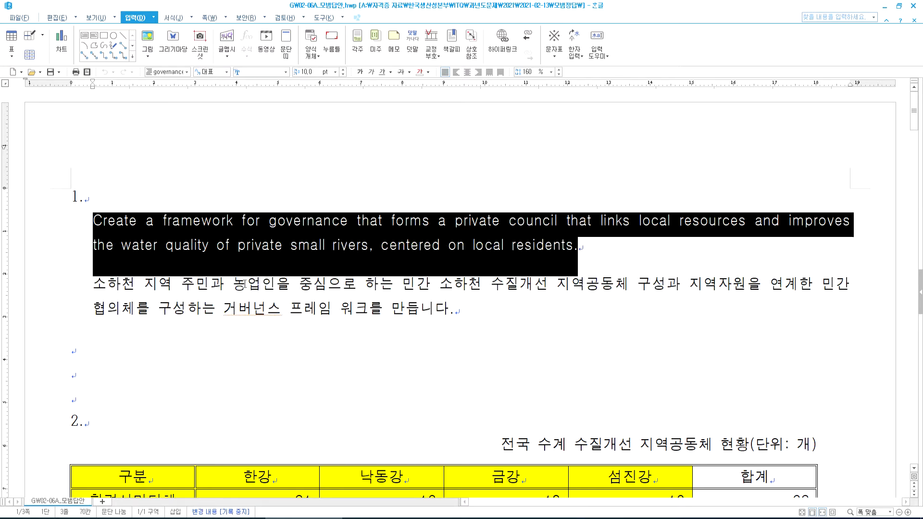
pyautogui.moveTo(90, 285); pyautogui.dragTo(435, 310)
pyautogui.click(434, 287)
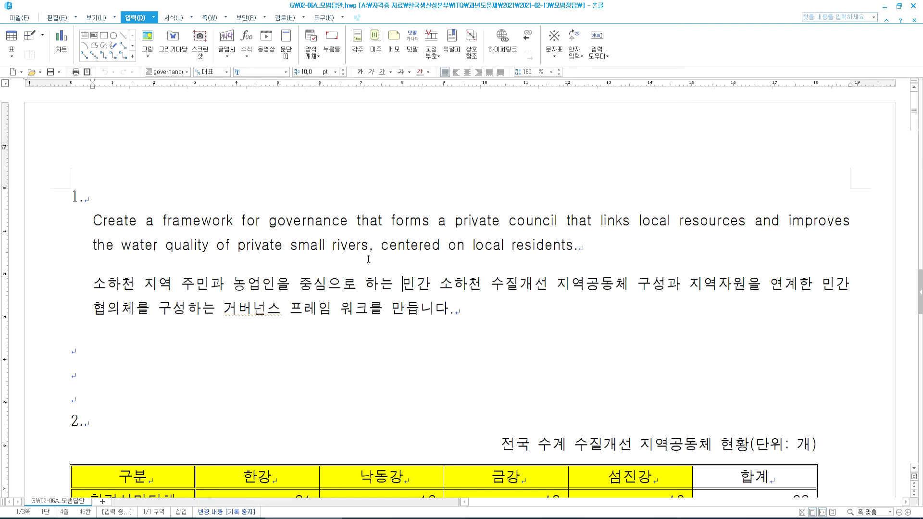
pyautogui.moveTo(350, 272)
pyautogui.mouseDown()
pyautogui.moveTo(339, 275)
pyautogui.moveTo(360, 264)
pyautogui.moveTo(366, 273)
pyautogui.mouseUp()
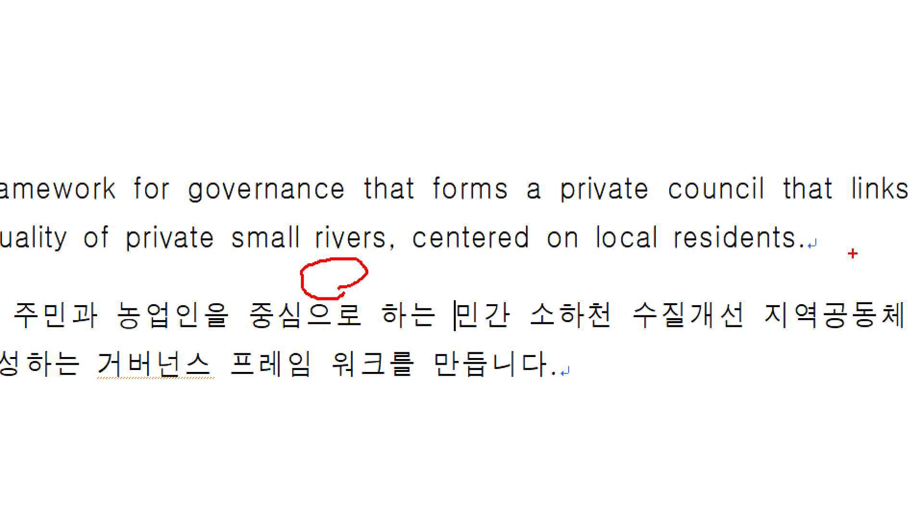
pyautogui.moveTo(816, 264)
pyautogui.mouseDown()
pyautogui.moveTo(807, 282)
pyautogui.moveTo(774, 287)
pyautogui.moveTo(785, 294)
pyautogui.mouseUp()
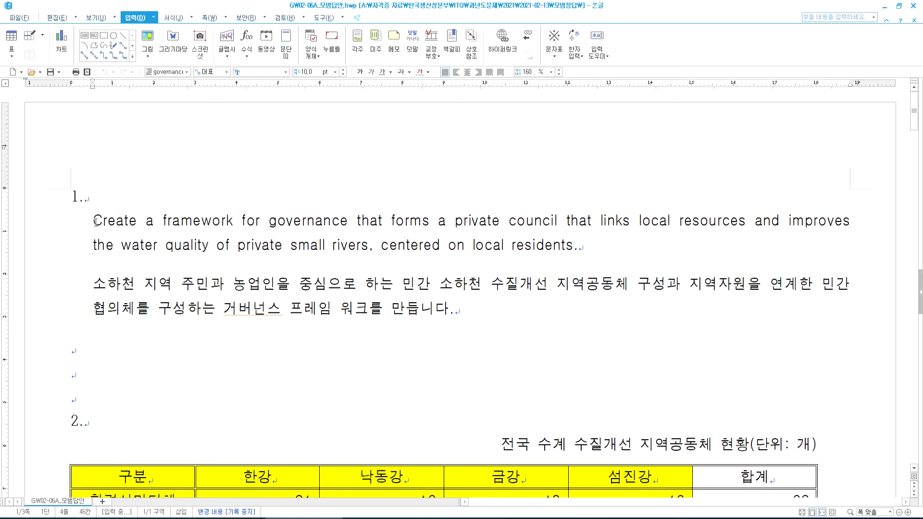
# - Copy both question 1 paragraphs and paste them under '1.' in the answer file
pyautogui.moveTo(94, 221); pyautogui.dragTo(473, 311)
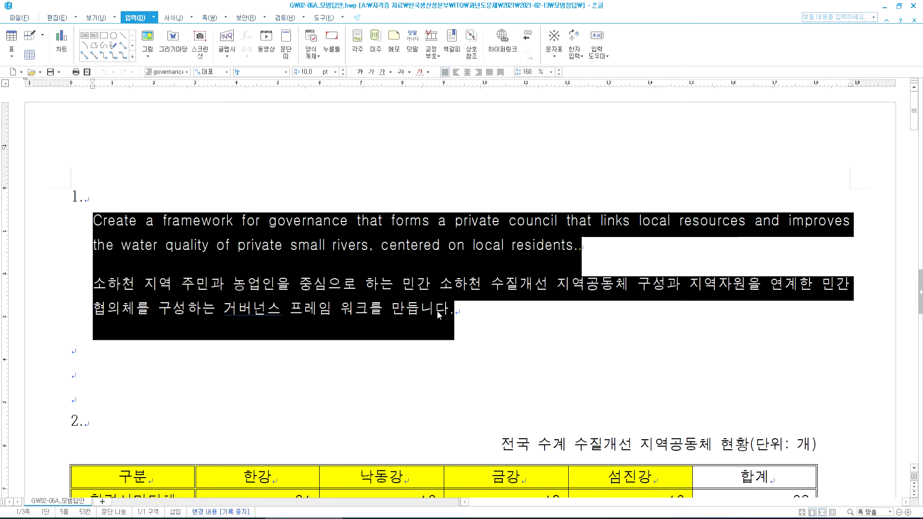
pyautogui.hotkey('ctrl', 'c')
pyautogui.hotkey('alt', 'Tab')
pyautogui.hotkey('ctrl', 'v')
pyautogui.moveTo(113, 227); pyautogui.dragTo(218, 306)
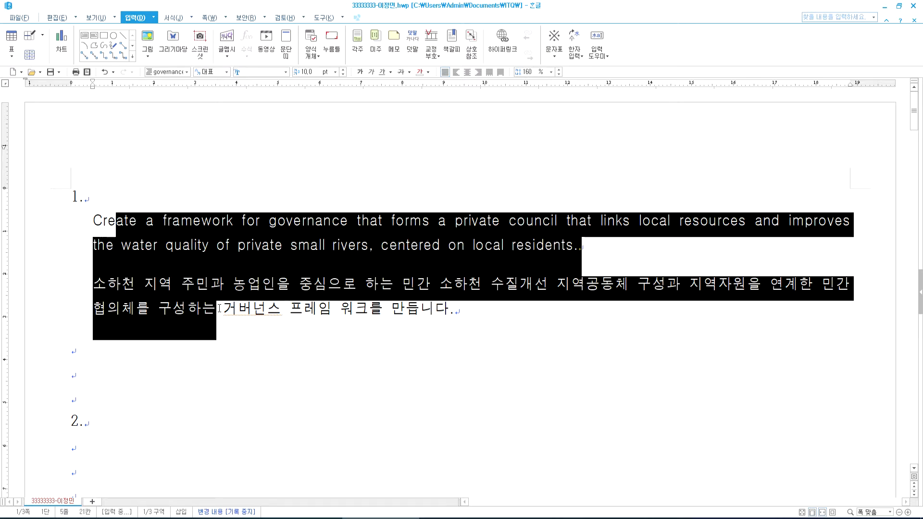
# - Apply the default 바탕글 style (Ctrl+1) to the pasted question 1 paragraphs
pyautogui.hotkey('ctrl', '1')
pyautogui.click(397, 294)
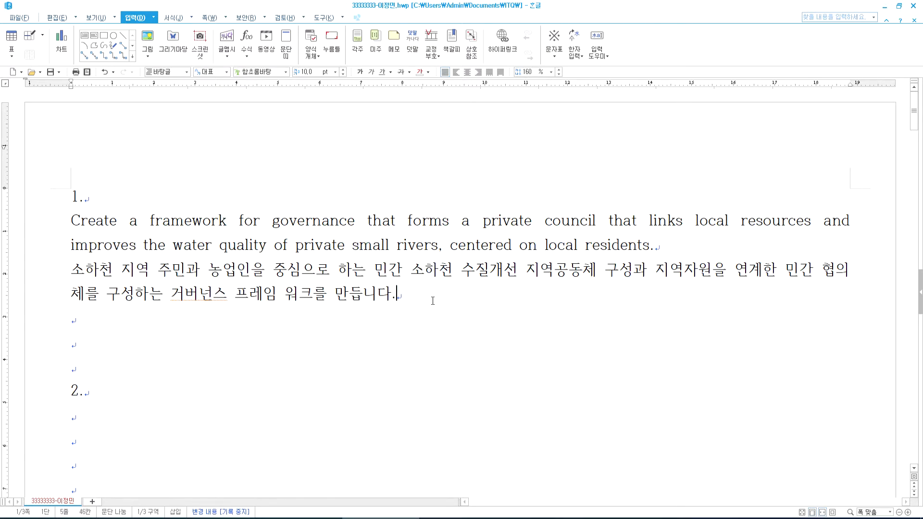
pyautogui.click(114, 319)
pyautogui.moveTo(71, 223); pyautogui.dragTo(413, 295)
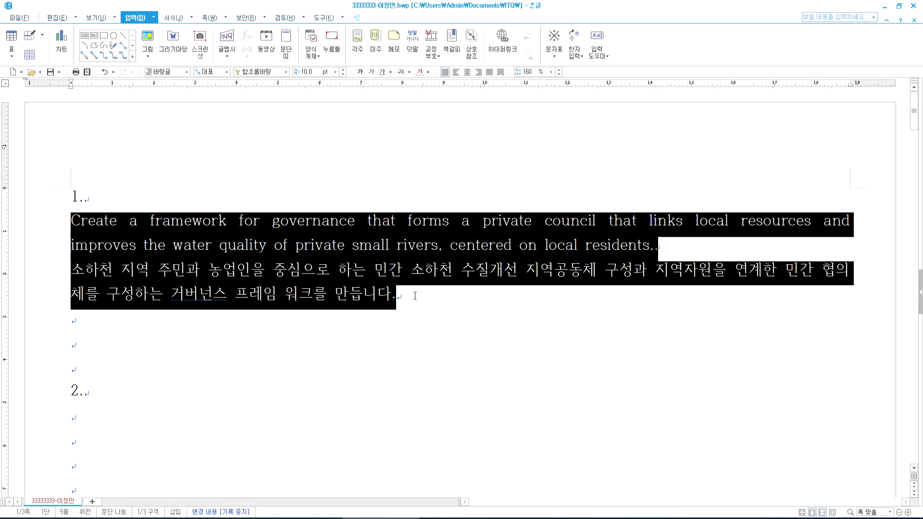
pyautogui.click(410, 311)
# - Place the cursor after 'residents.' and return to question 1's conditions in the PDF
pyautogui.click(860, 220)
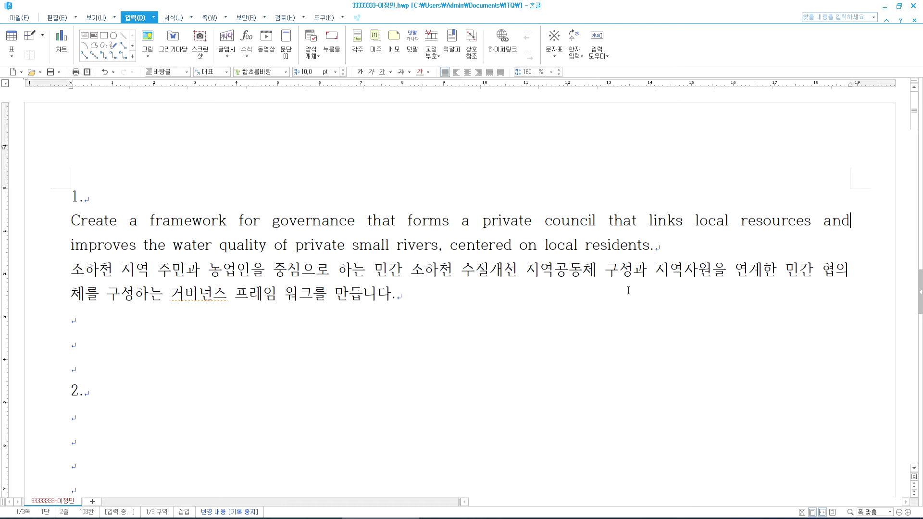
pyautogui.click(658, 246)
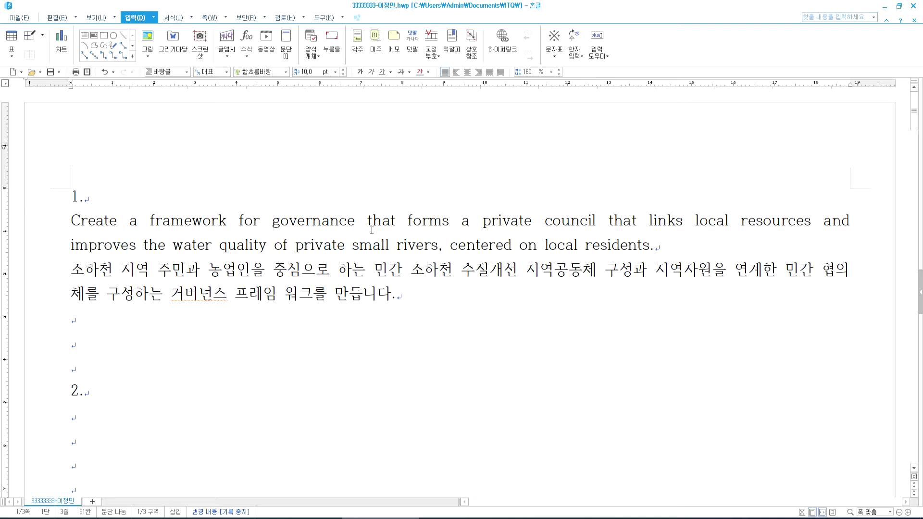
pyautogui.hotkey('alt', 'Tab')
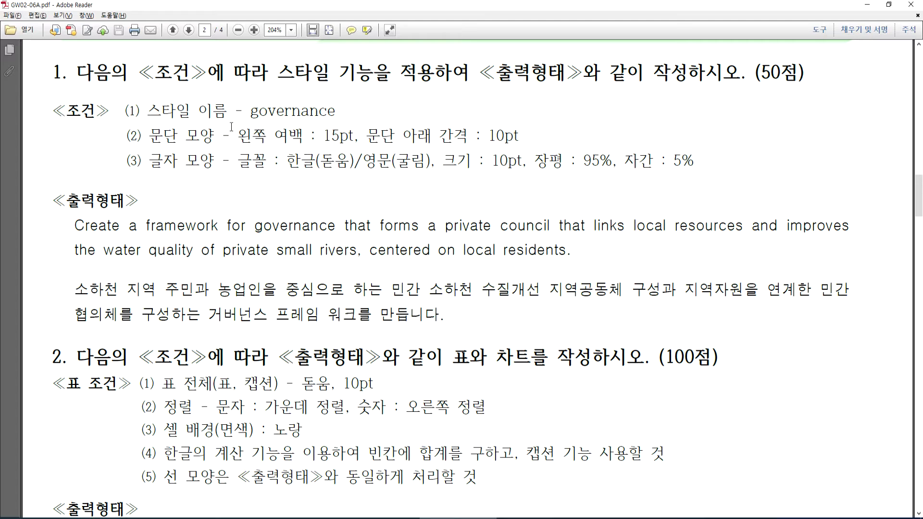
# - Confirm the required style name 'governance', then select both paragraphs and open the Style dialog (F6)
pyautogui.moveTo(249, 114); pyautogui.dragTo(336, 113)
pyautogui.click(311, 120)
pyautogui.hotkey('alt', 'Tab')
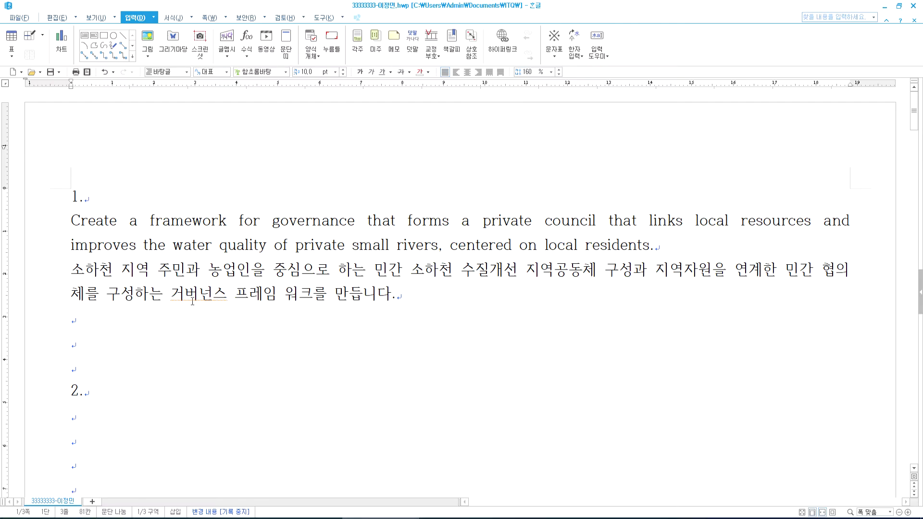
pyautogui.moveTo(79, 222); pyautogui.dragTo(410, 296)
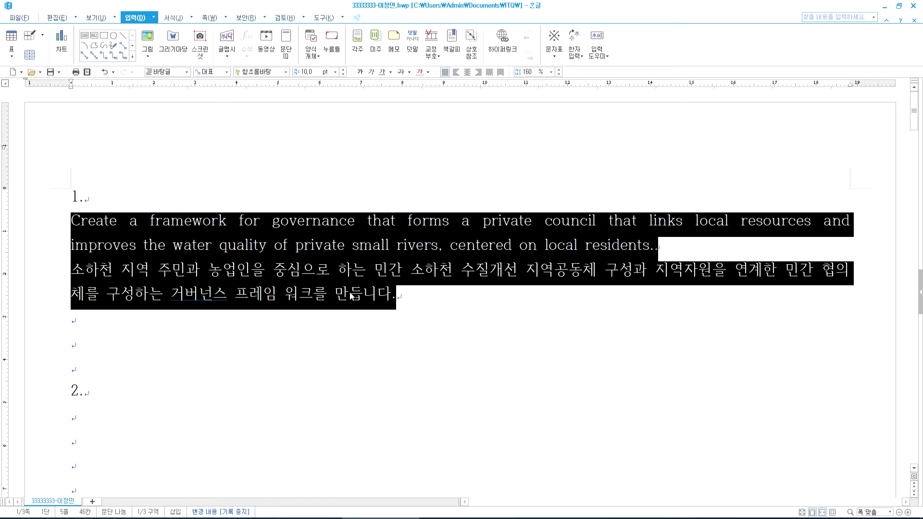
pyautogui.press('F6')
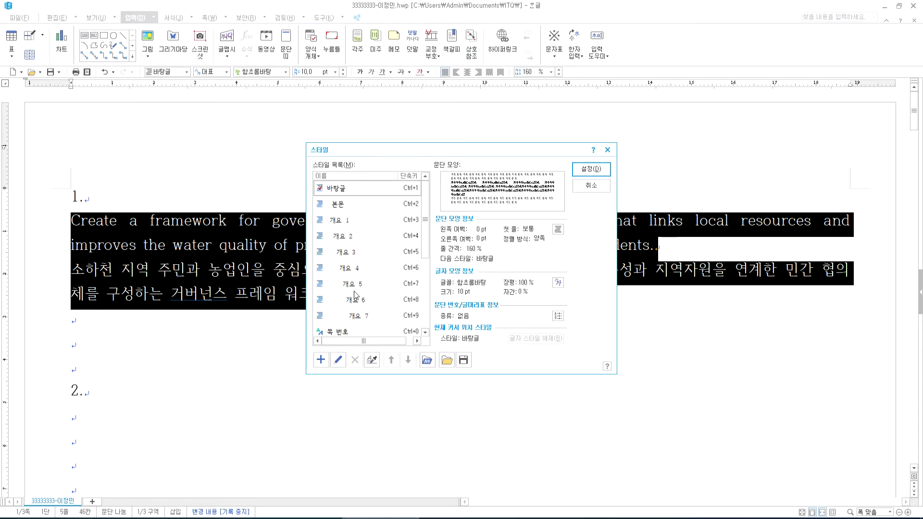
# - Open the Add Style dialog from the Style window
pyautogui.moveTo(392, 143); pyautogui.dragTo(448, 133)
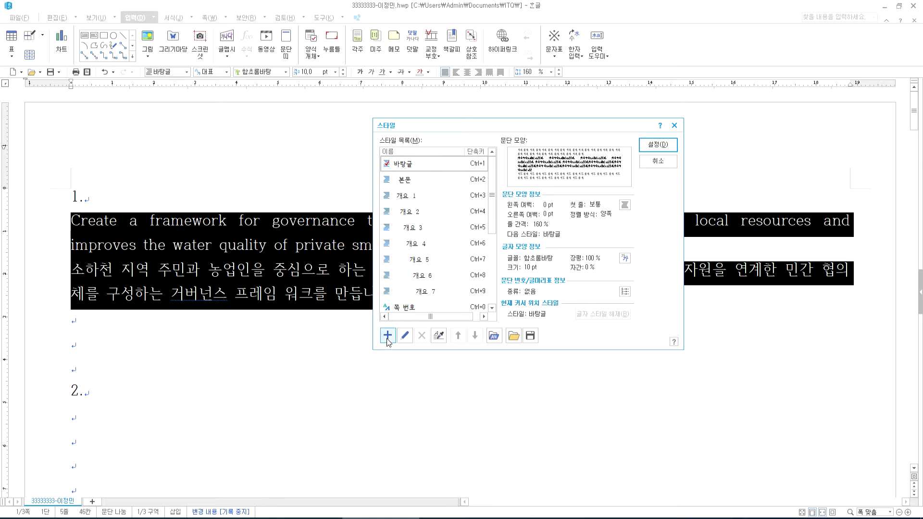
pyautogui.click(388, 335)
pyautogui.moveTo(372, 197); pyautogui.dragTo(307, 75)
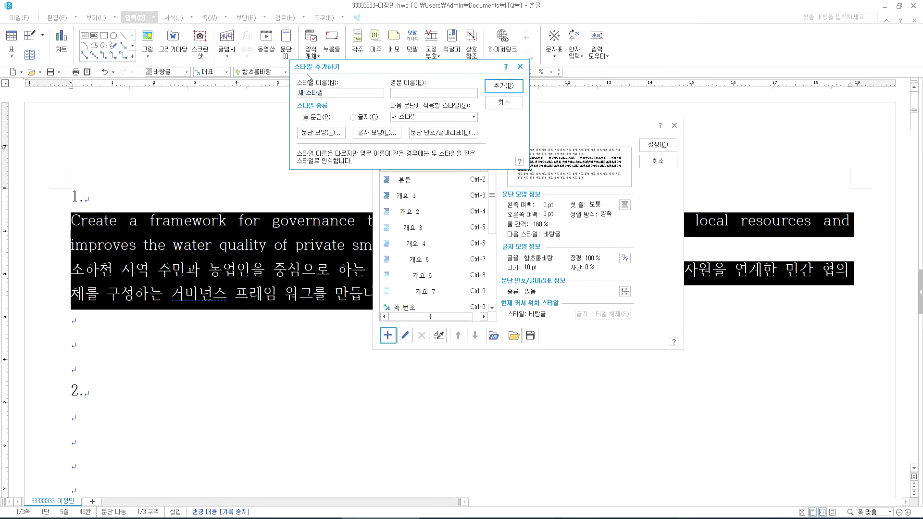
# - Name the new style 'governance', copying the name from the exam PDF
pyautogui.click(427, 518)
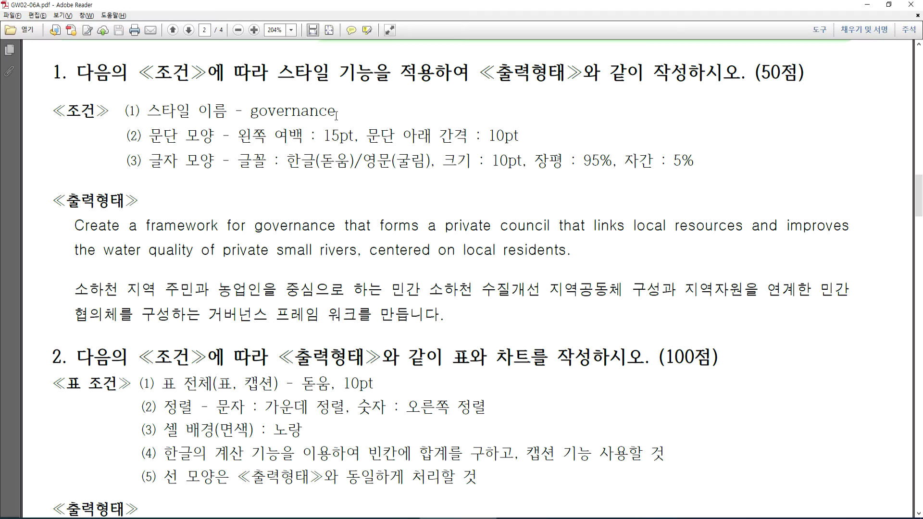
pyautogui.doubleClick(255, 114)
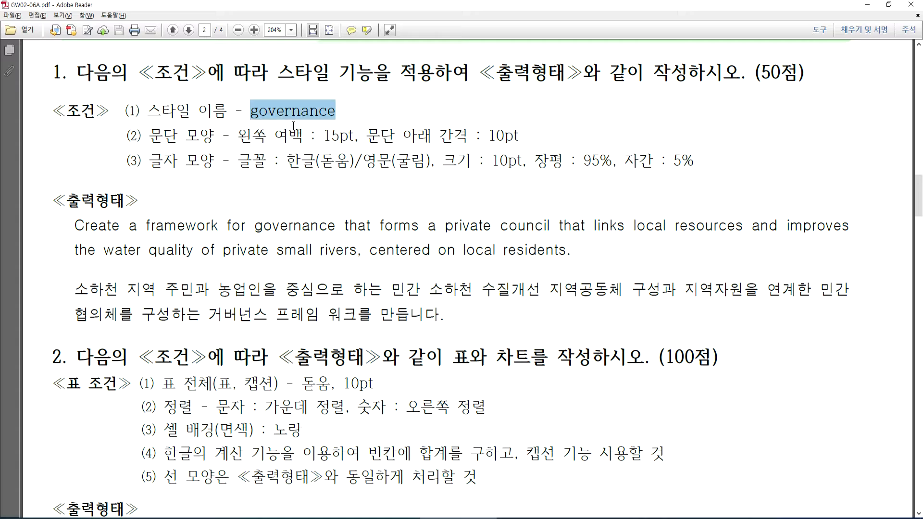
pyautogui.hotkey('alt', 'Tab')
pyautogui.hotkey('ctrl', 'v')
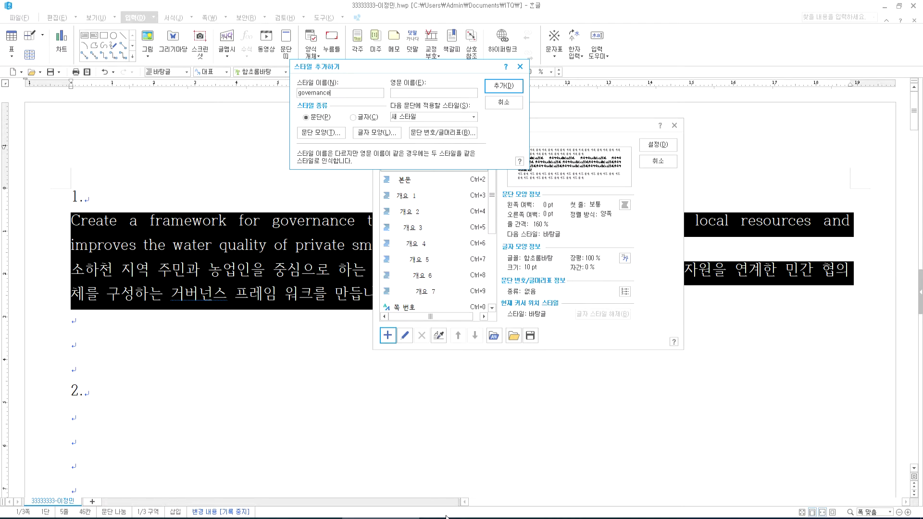
pyautogui.hotkey('alt', 'Tab')
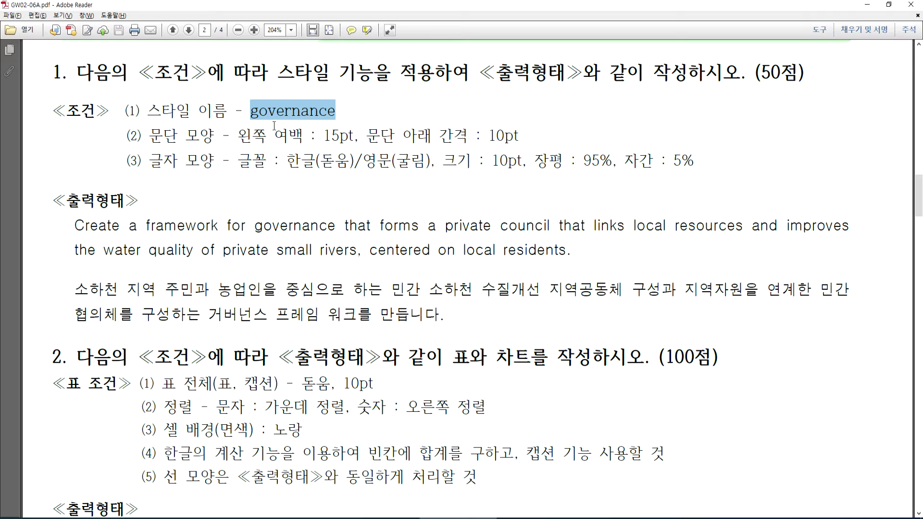
pyautogui.click(152, 154)
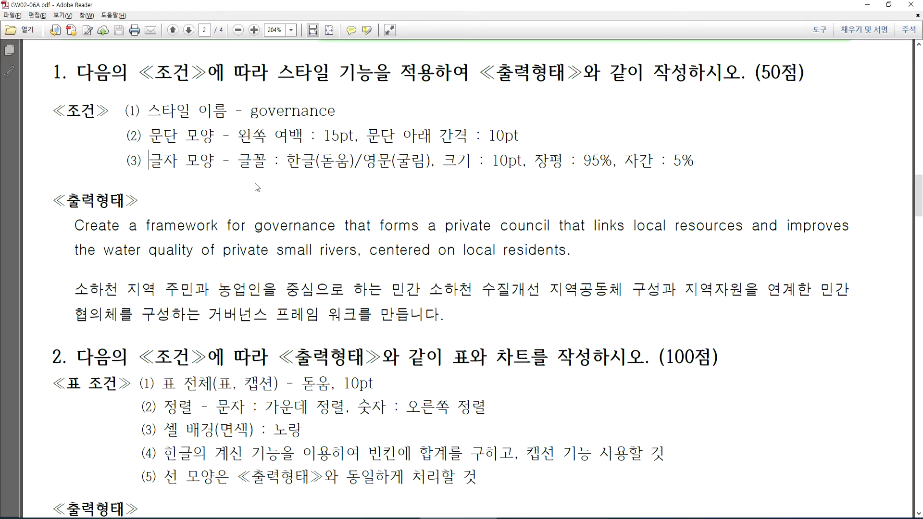
pyautogui.hotkey('alt', 'Tab')
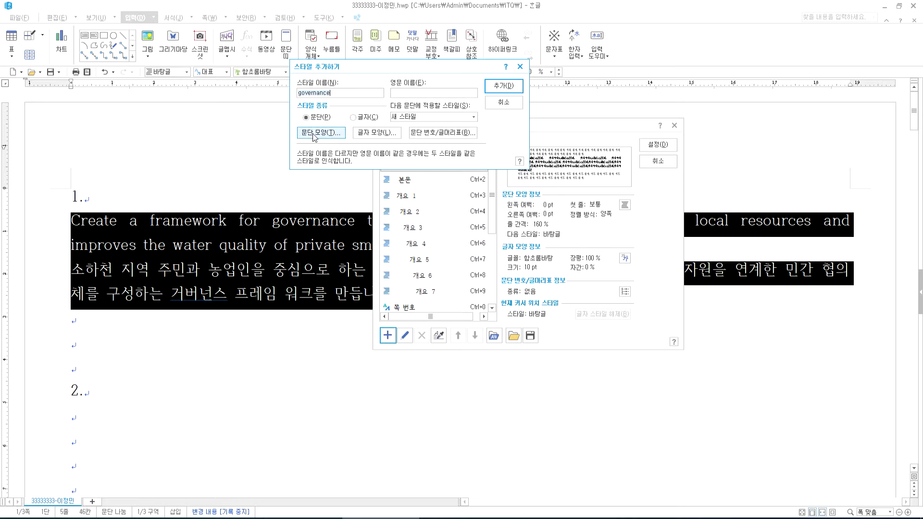
# - Open the new style's paragraph shape and check the PDF's paragraph requirements
pyautogui.click(315, 136)
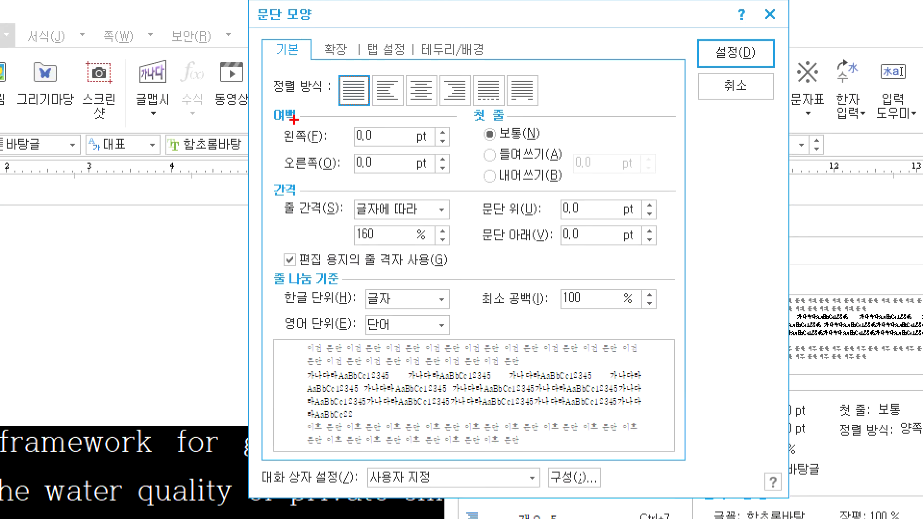
pyautogui.moveTo(285, 136)
pyautogui.mouseDown()
pyautogui.moveTo(258, 102)
pyautogui.moveTo(293, 130)
pyautogui.moveTo(288, 139)
pyautogui.mouseUp()
pyautogui.moveTo(289, 189)
pyautogui.mouseDown()
pyautogui.moveTo(247, 204)
pyautogui.moveTo(305, 185)
pyautogui.moveTo(288, 214)
pyautogui.mouseUp()
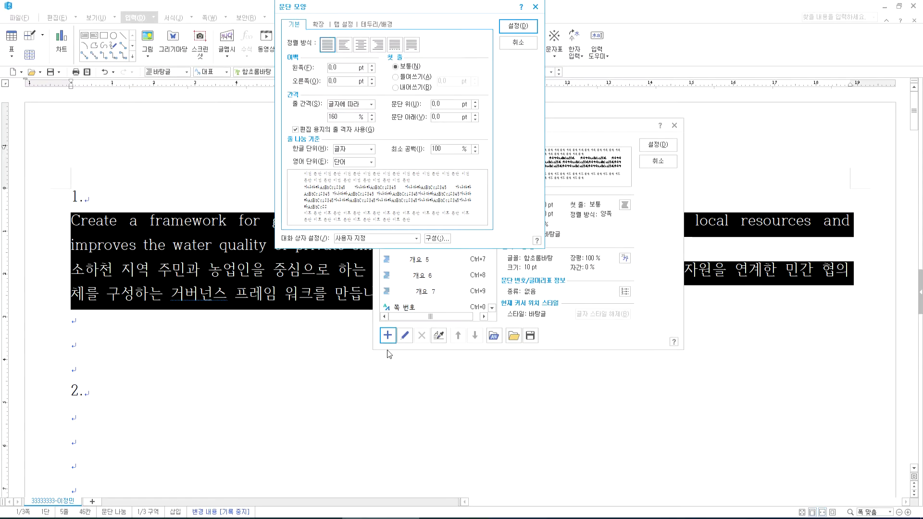
pyautogui.click(463, 518)
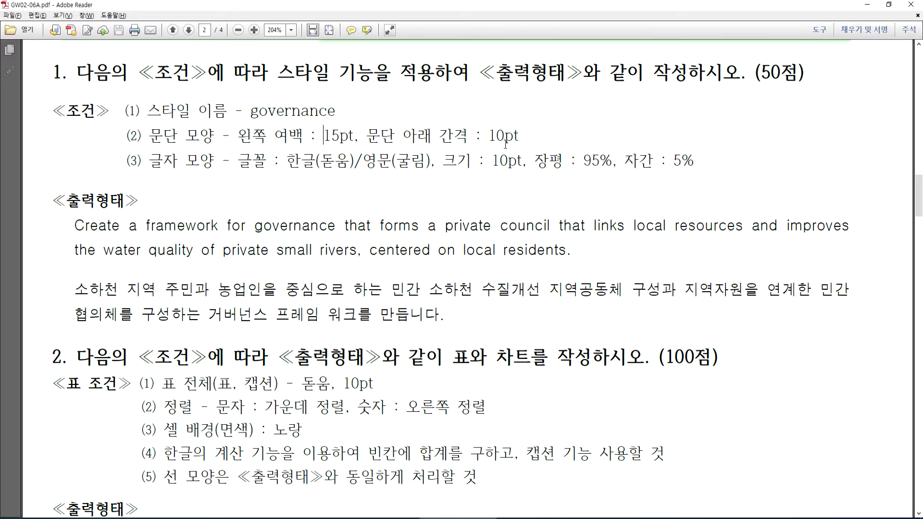
pyautogui.hotkey('alt', 'Tab')
# - Set the left margin to 15 pt and the space below to 10 pt
pyautogui.click(372, 66)
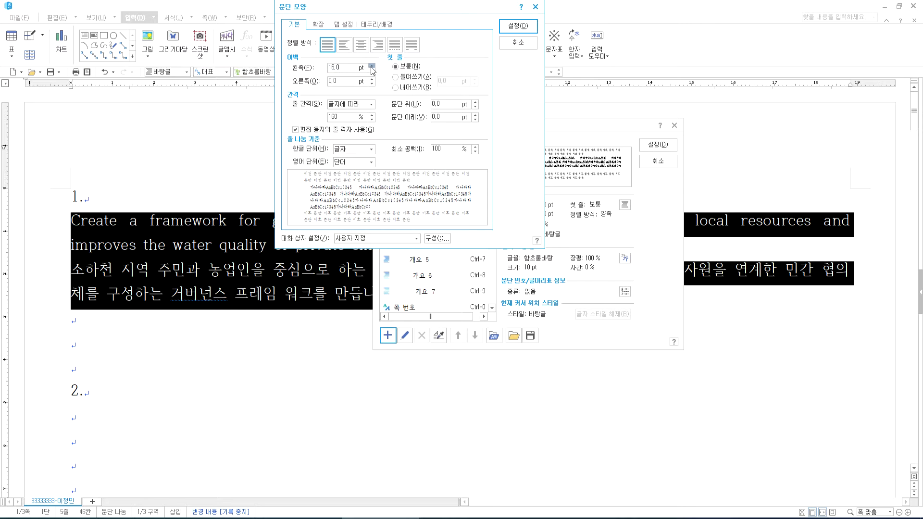
pyautogui.click(372, 71)
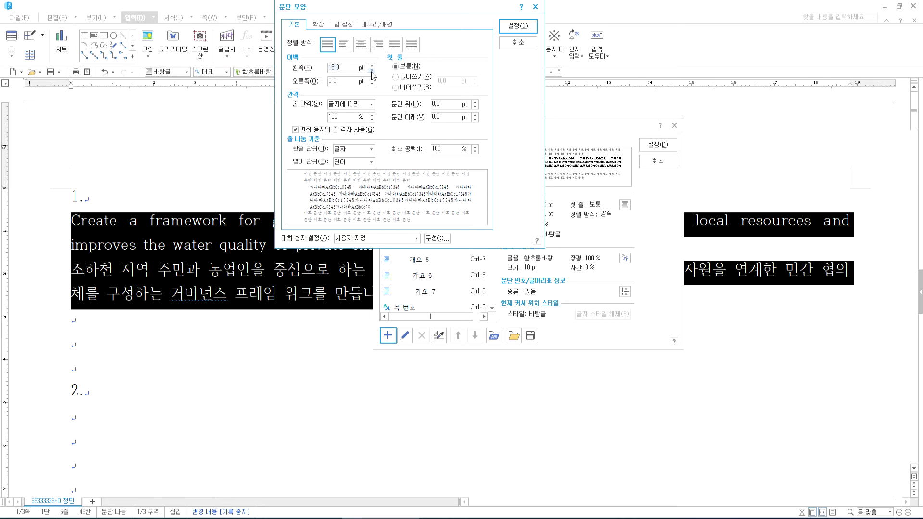
pyautogui.click(476, 115)
pyautogui.click(475, 114)
pyautogui.click(476, 115)
pyautogui.click(476, 115)
pyautogui.click(476, 115)
pyautogui.click(476, 115)
pyautogui.click(476, 115)
pyautogui.click(476, 115)
pyautogui.click(476, 115)
pyautogui.click(476, 115)
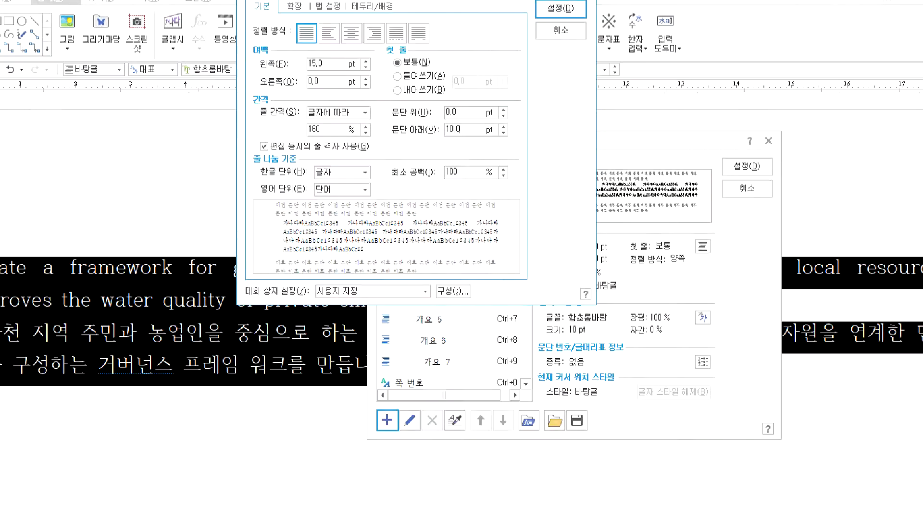
# - Highlight the 15 pt margin and 10 pt spacing values, then confirm the paragraph shape
pyautogui.click(340, 23)
pyautogui.moveTo(323, 76); pyautogui.dragTo(323, 47)
pyautogui.moveTo(339, 111); pyautogui.dragTo(346, 149)
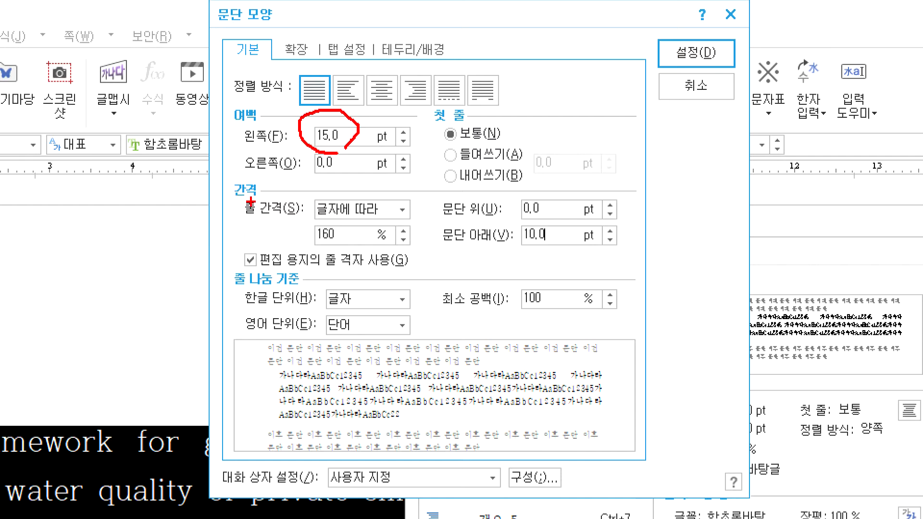
pyautogui.moveTo(553, 255)
pyautogui.mouseDown()
pyautogui.moveTo(515, 226)
pyautogui.moveTo(551, 256)
pyautogui.mouseUp()
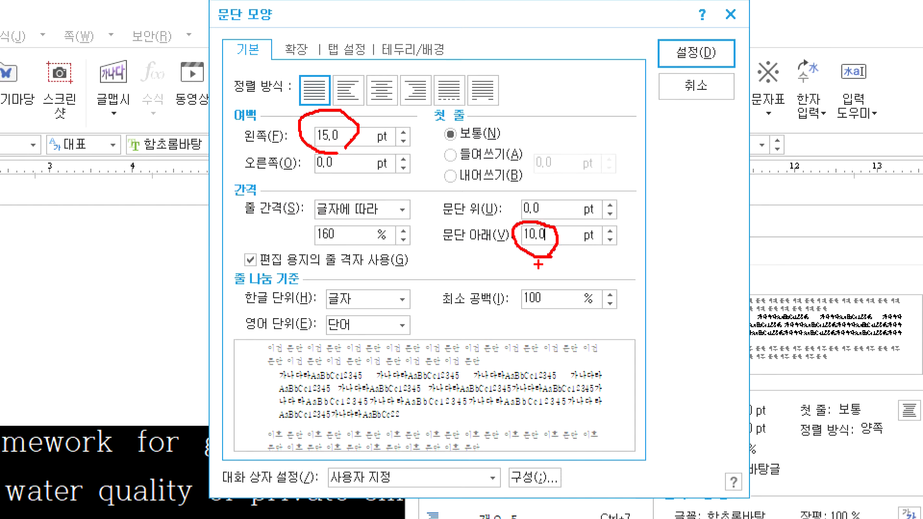
pyautogui.moveTo(657, 30)
pyautogui.mouseDown()
pyautogui.moveTo(663, 46)
pyautogui.moveTo(679, 34)
pyautogui.mouseUp()
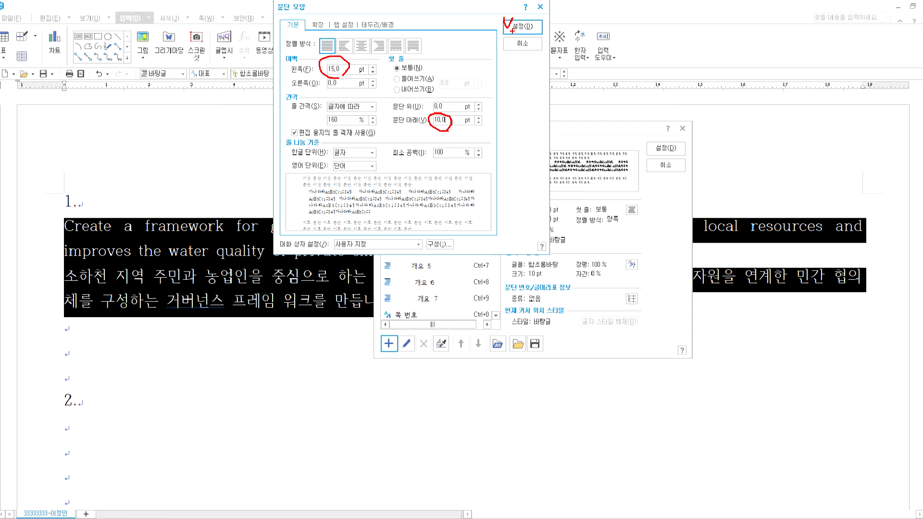
pyautogui.click(522, 27)
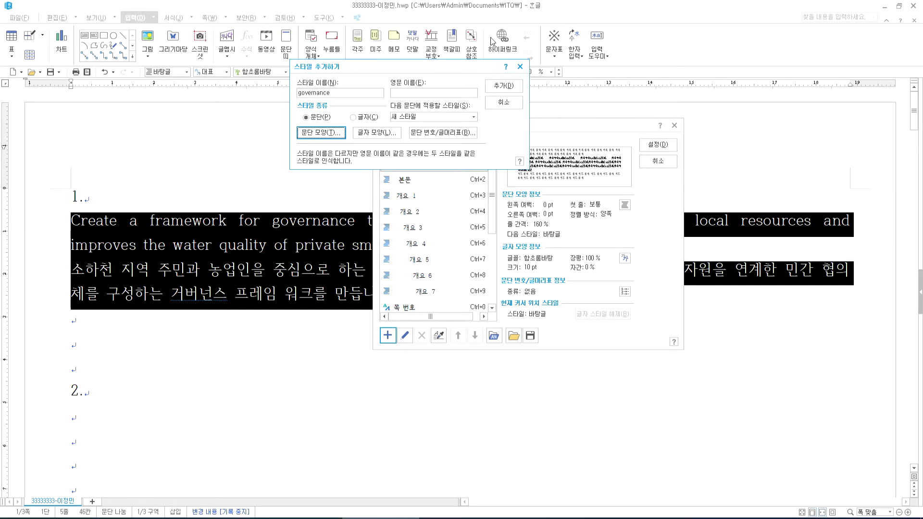
# - Open the style's character shape, check the PDF requirements, and select the 한글 language
pyautogui.click(376, 135)
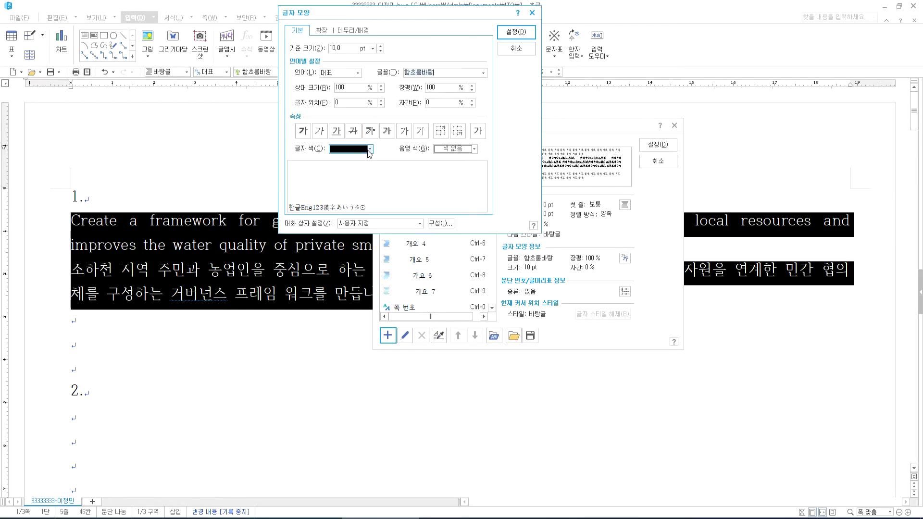
pyautogui.click(430, 518)
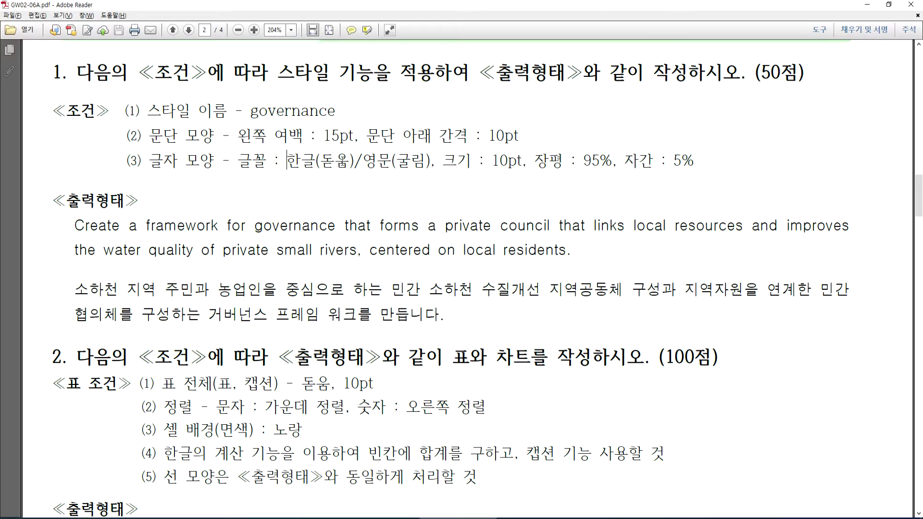
pyautogui.click(423, 165)
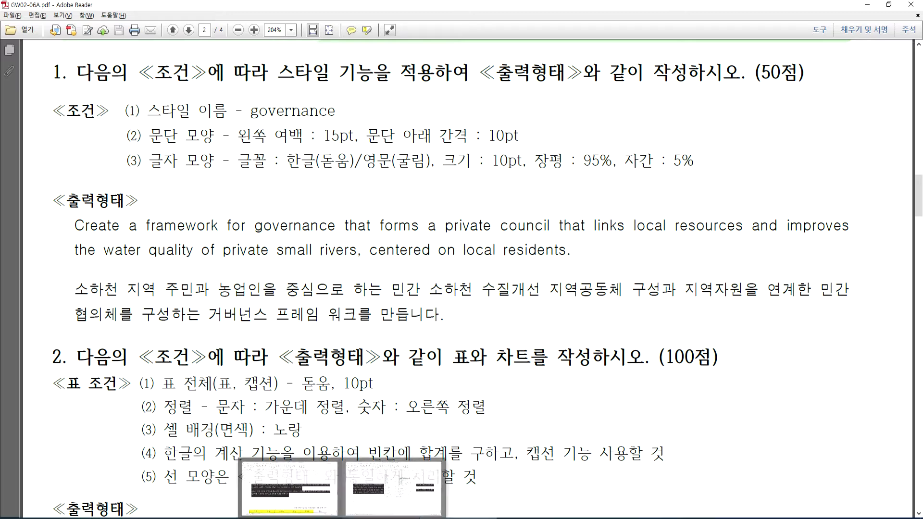
pyautogui.click(291, 486)
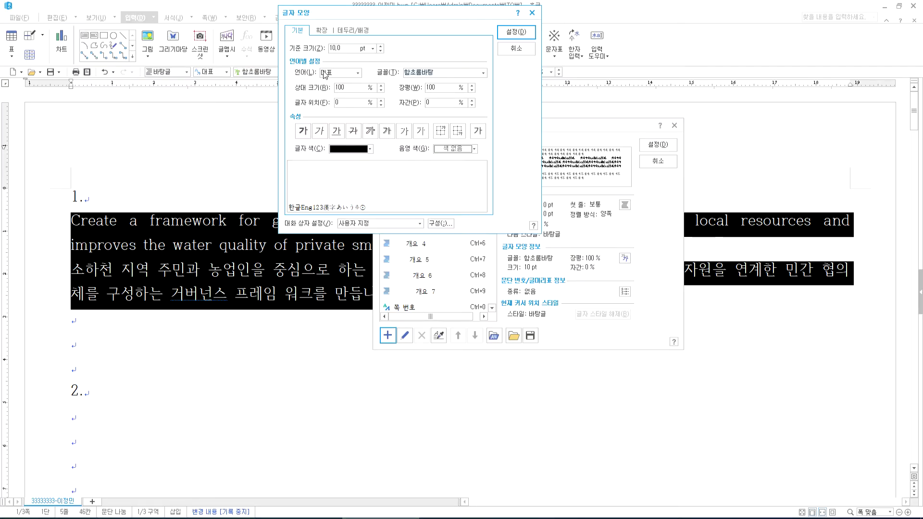
pyautogui.click(342, 73)
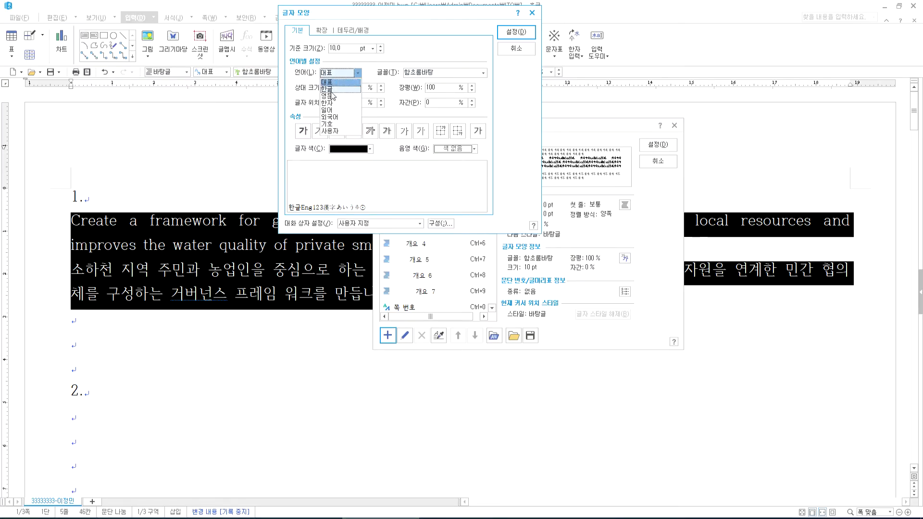
pyautogui.click(334, 88)
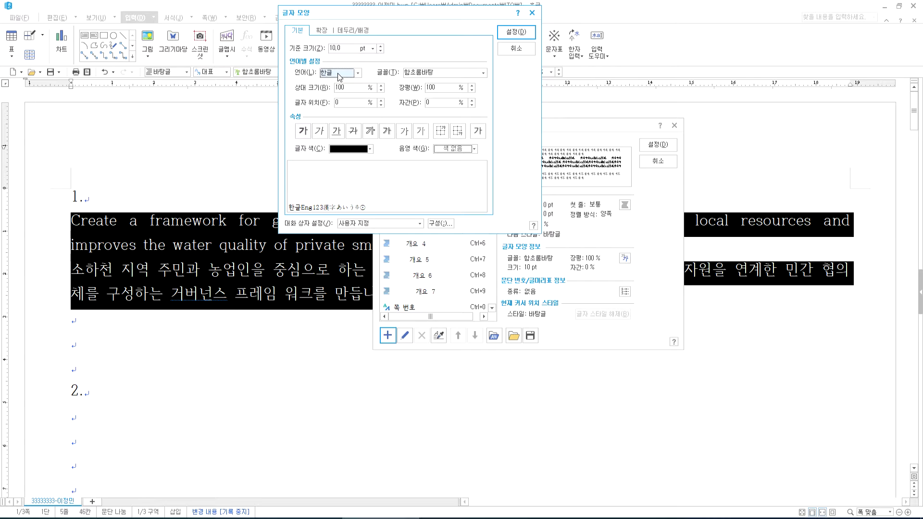
pyautogui.press('Tab')
# - Set the Korean font to 돋움
pyautogui.hotkey('alt', 'Tab')
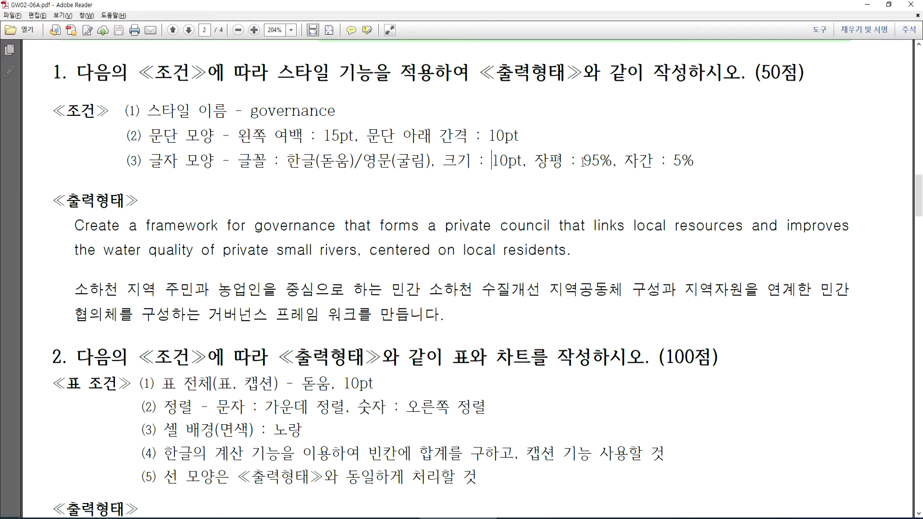
pyautogui.click(384, 518)
pyautogui.click(482, 72)
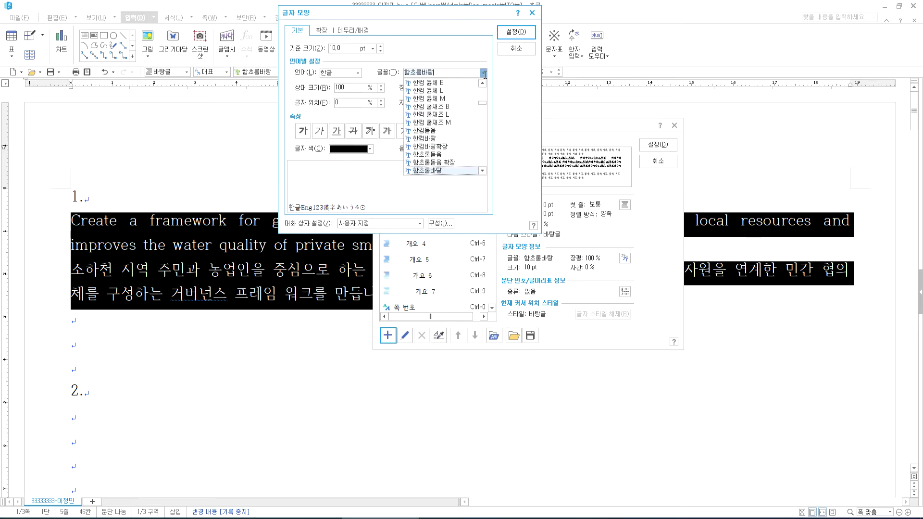
pyautogui.scroll(16, 474, 122)
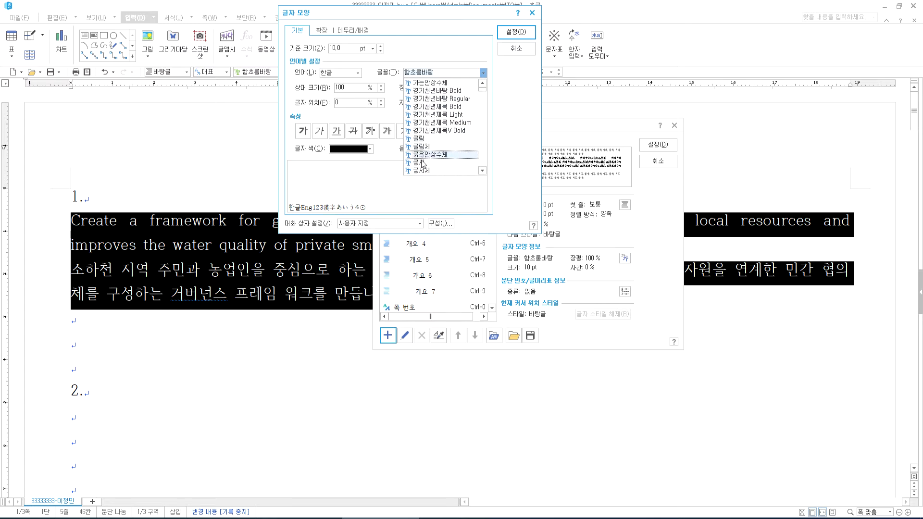
pyautogui.scroll(4, 422, 153)
pyautogui.click(418, 131)
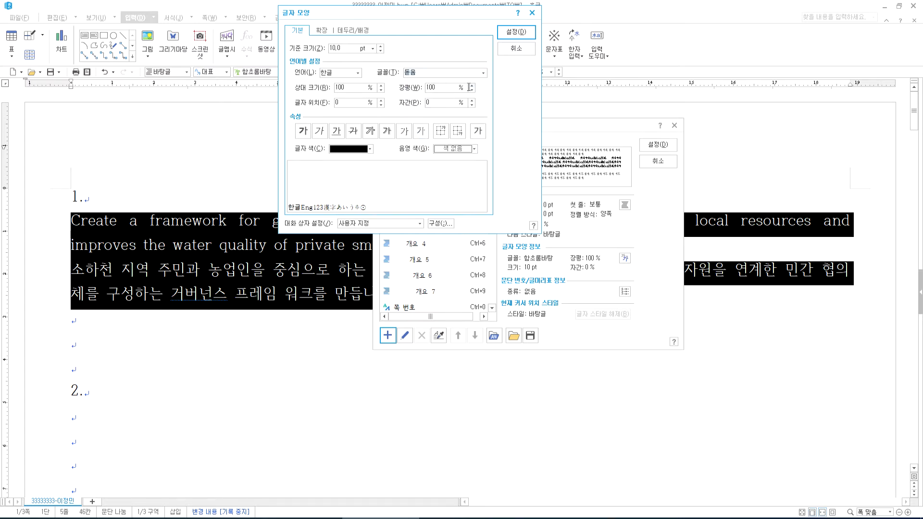
# - Set the Korean text width to 95% and letter spacing to 5%
pyautogui.doubleClick(442, 88)
pyautogui.write('95')
pyautogui.press('Tab')
pyautogui.write('5')
pyautogui.hotkey('alt', 'Tab')
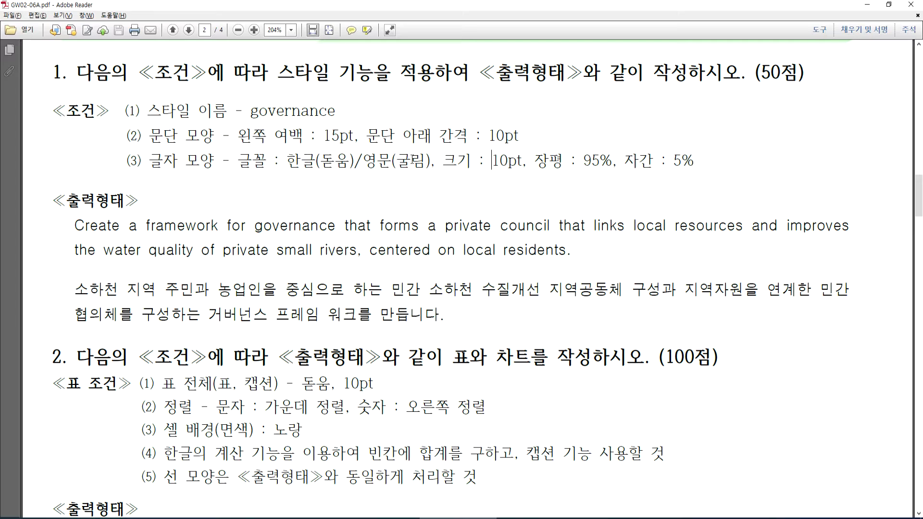
pyautogui.hotkey('alt', 'Tab')
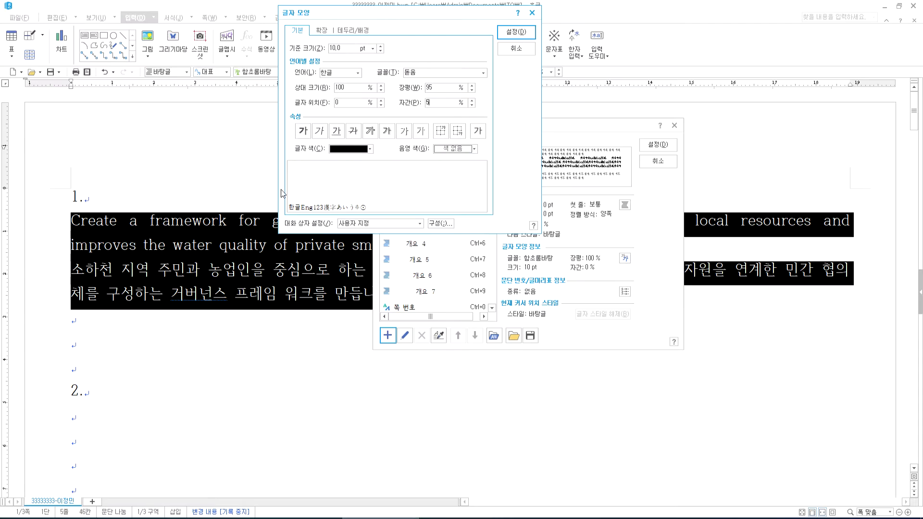
# - Switch the language to 영문 and set its font to 굴림
pyautogui.click(341, 73)
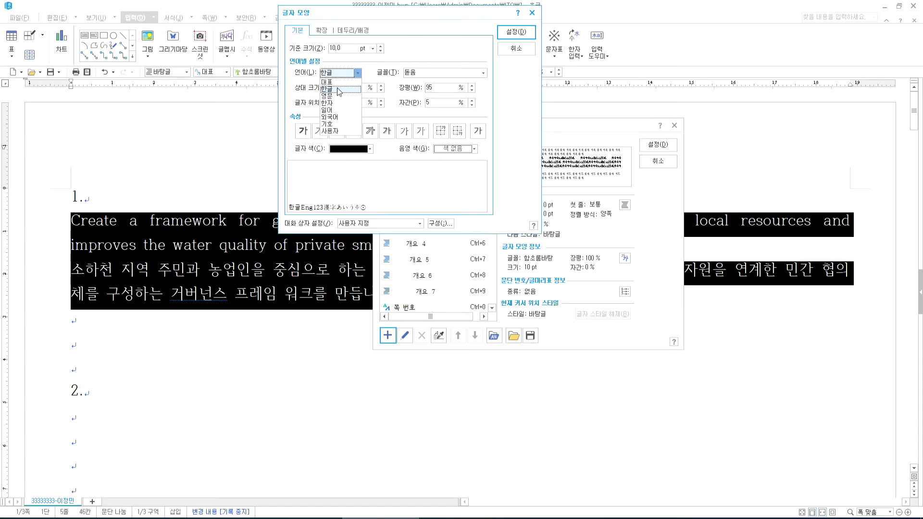
pyautogui.click(334, 96)
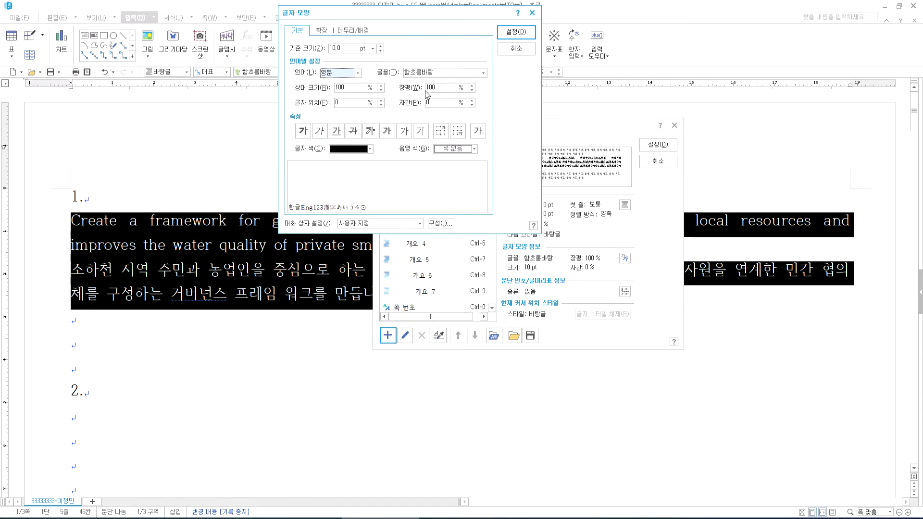
pyautogui.click(484, 73)
pyautogui.scroll(10, 482, 99)
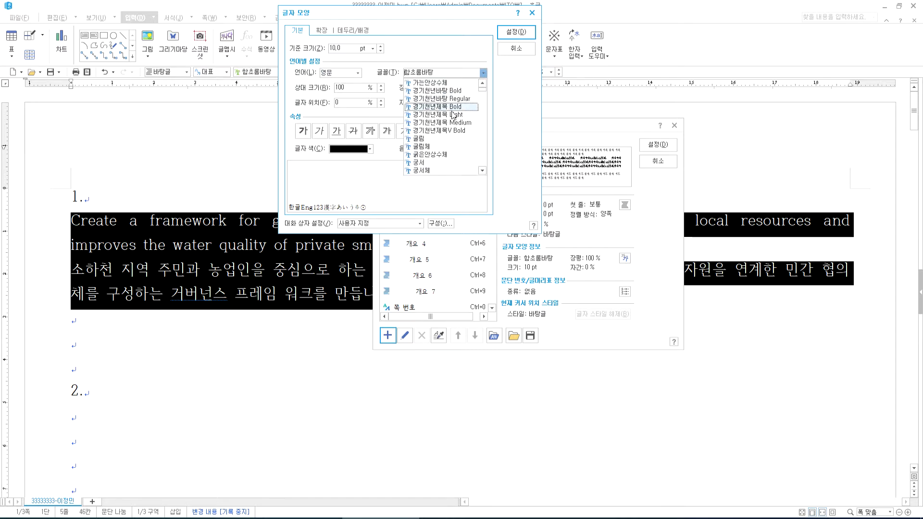
pyautogui.click(421, 138)
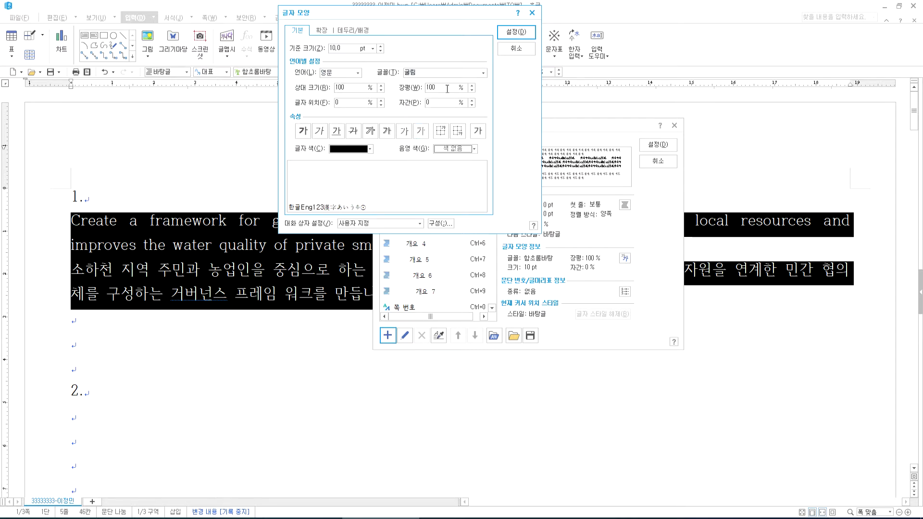
# - Give English text 95% width and 5% spacing, and confirm the character shape
pyautogui.hotkey('alt', 'w')
pyautogui.write('95')
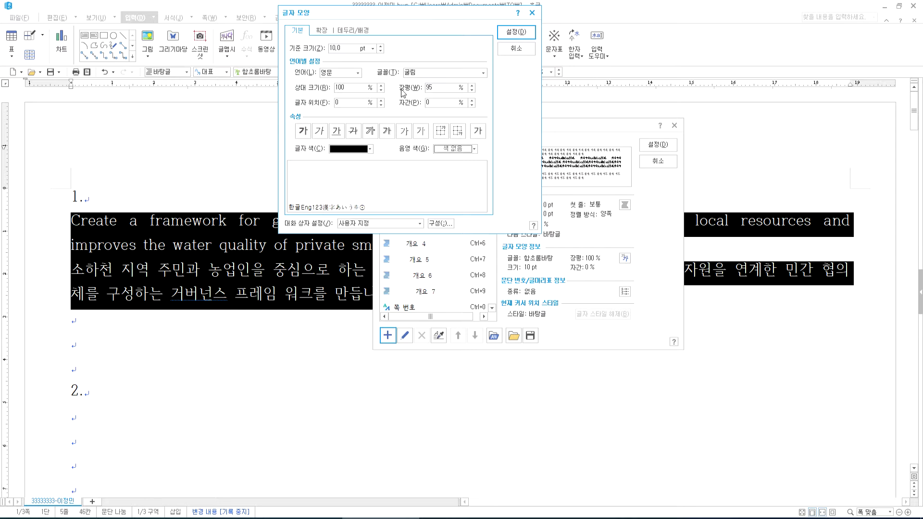
pyautogui.press('Tab')
pyautogui.write('5')
pyautogui.click(516, 32)
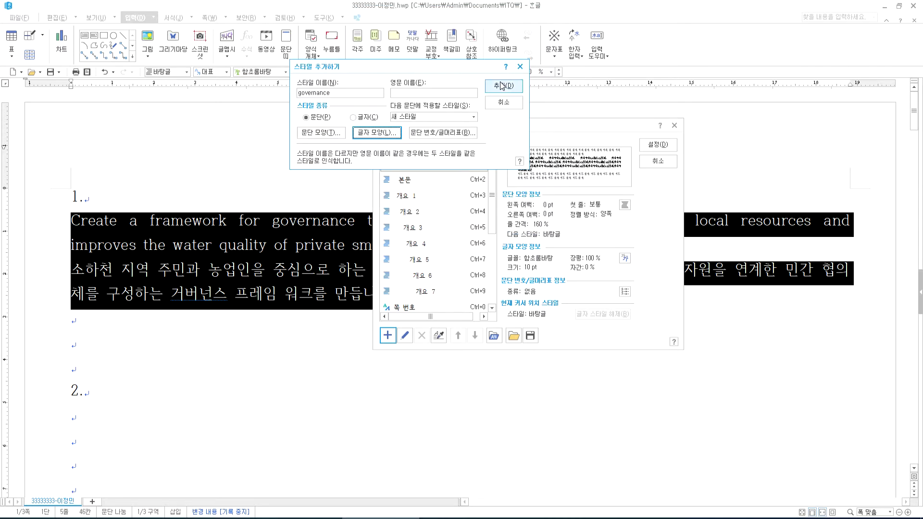
# - Rename the style governance1 after the duplicate-name warning, add it, and apply it to both paragraphs
pyautogui.click(500, 91)
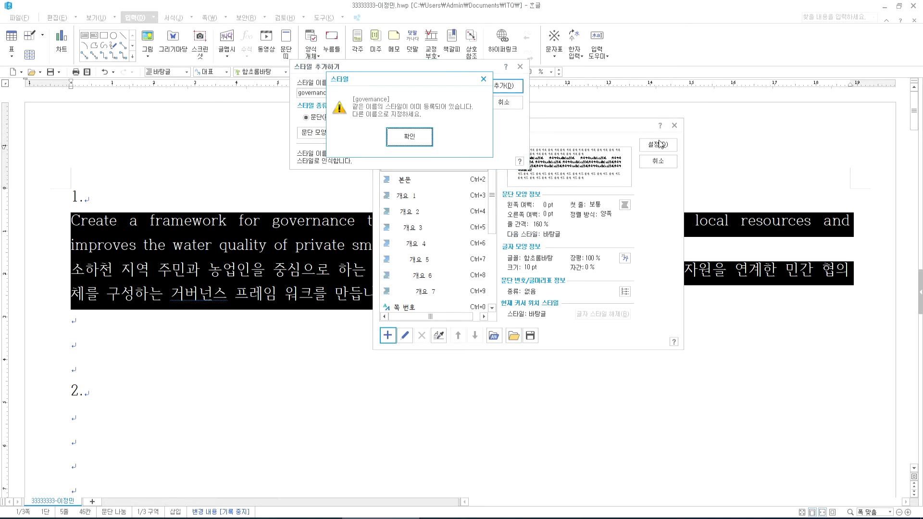
pyautogui.click(410, 137)
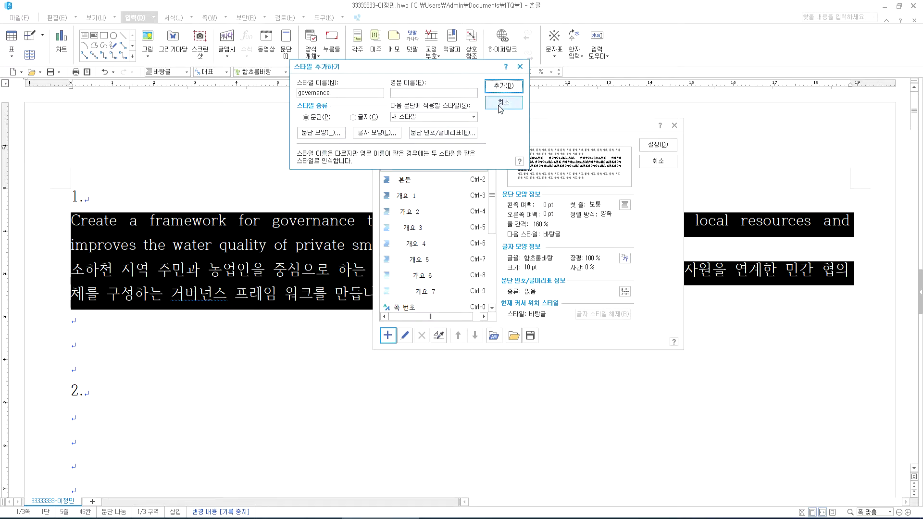
pyautogui.write('1')
pyautogui.click(503, 87)
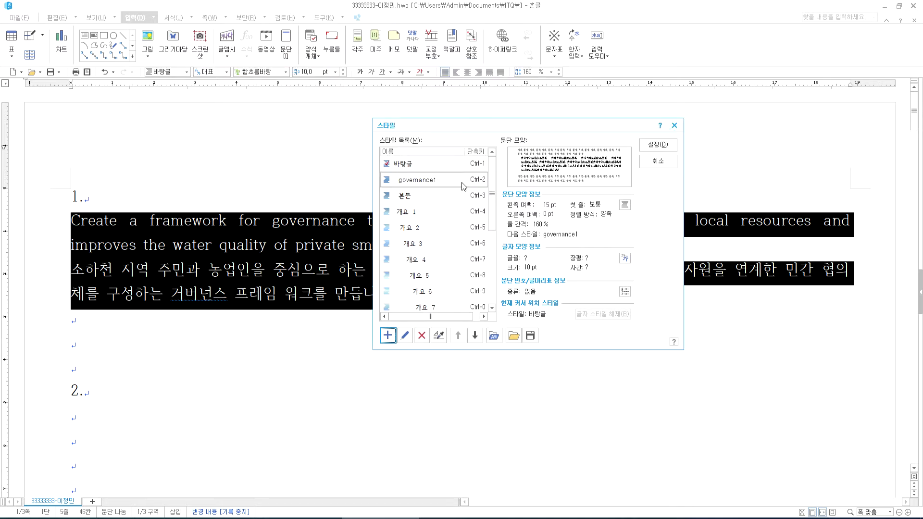
pyautogui.click(657, 146)
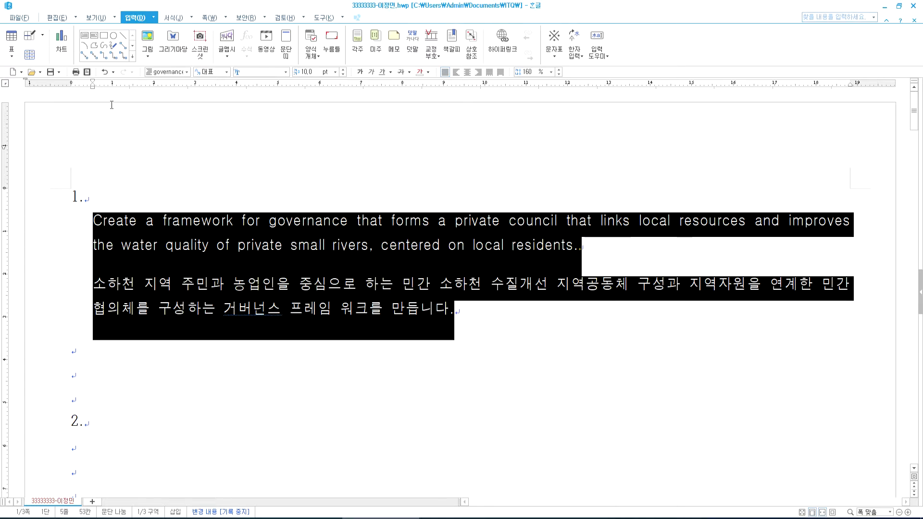
pyautogui.click(187, 72)
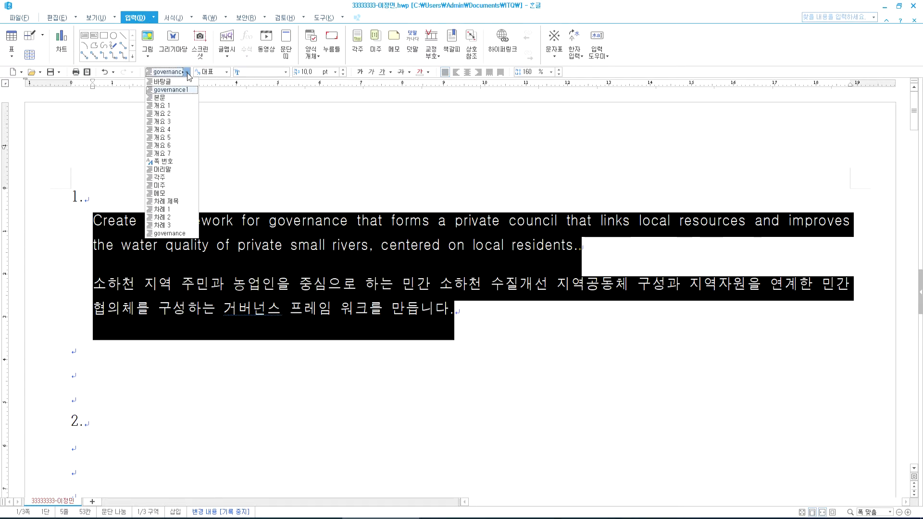
pyautogui.click(256, 235)
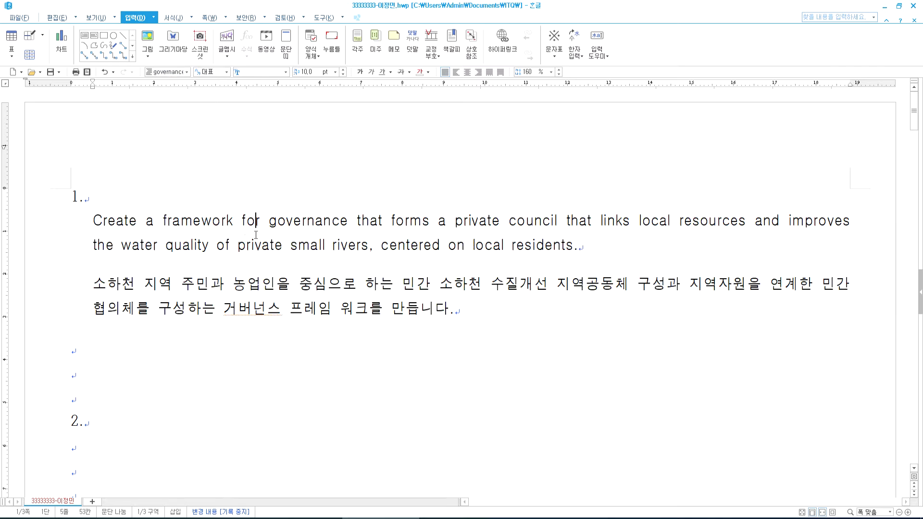
pyautogui.moveTo(91, 221); pyautogui.dragTo(478, 311)
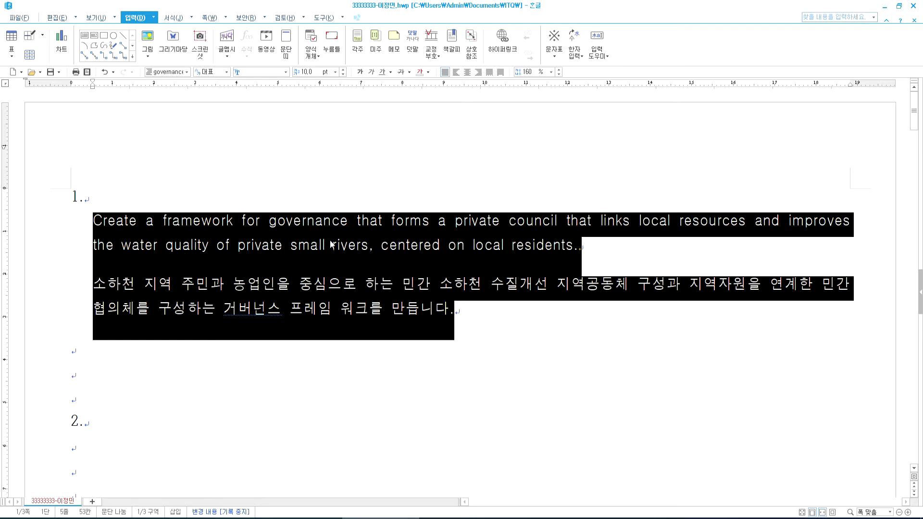
pyautogui.click(582, 248)
pyautogui.hotkey('alt', 'Tab')
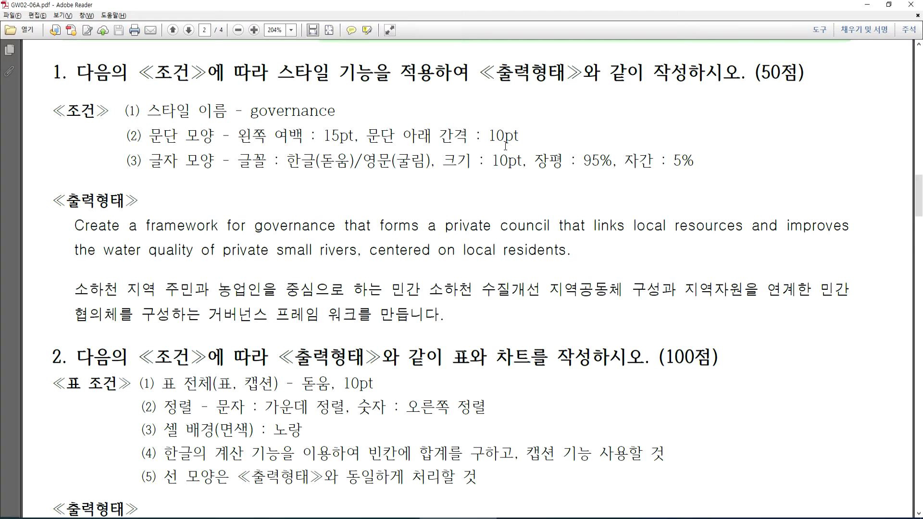
pyautogui.hotkey('alt', 'Tab')
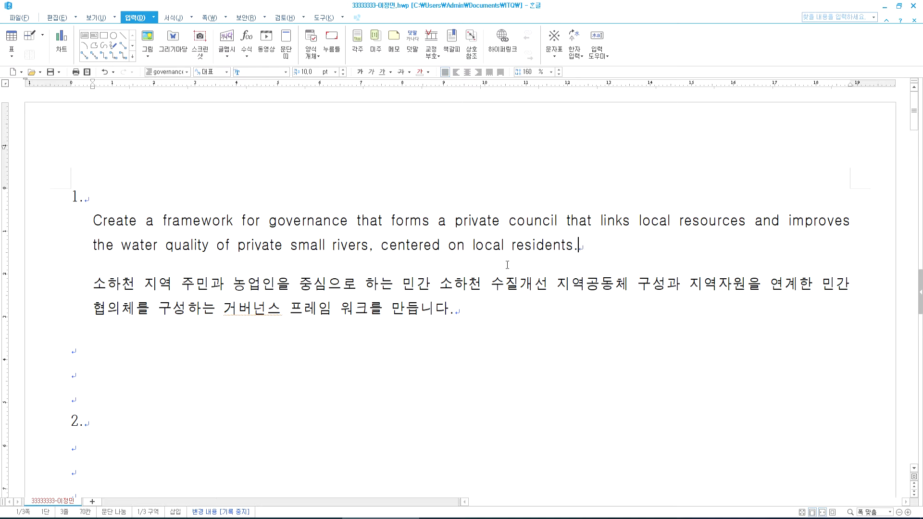
pyautogui.click(460, 317)
pyautogui.click(72, 222)
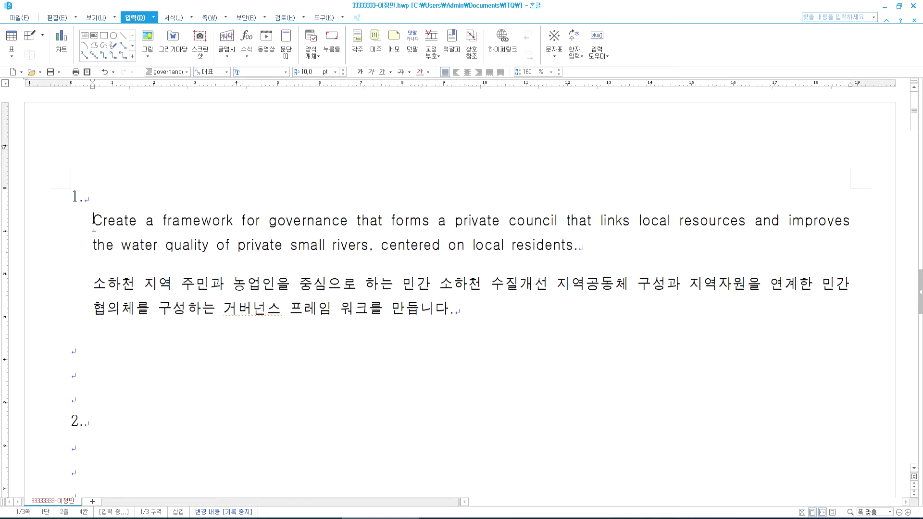
pyautogui.click(262, 248)
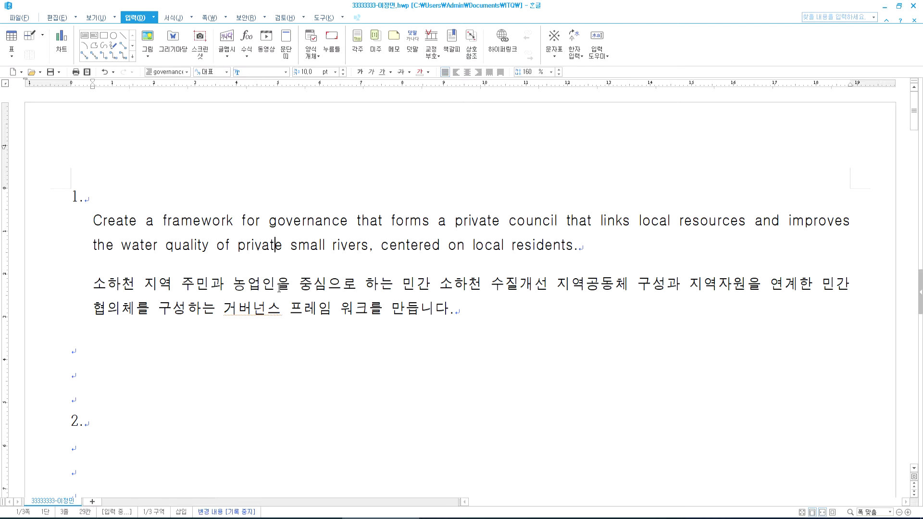
pyautogui.click(284, 246)
pyautogui.click(277, 287)
pyautogui.hotkey('alt', 'Tab')
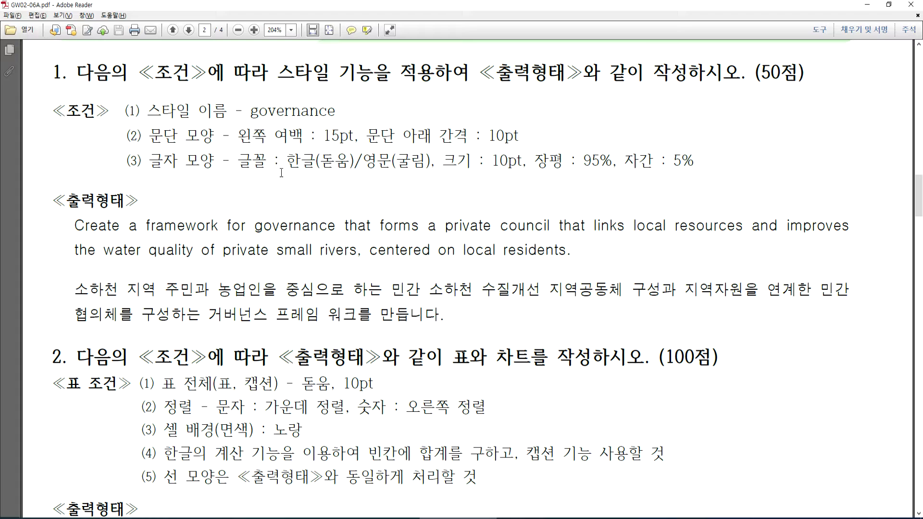
pyautogui.hotkey('alt', 'Tab')
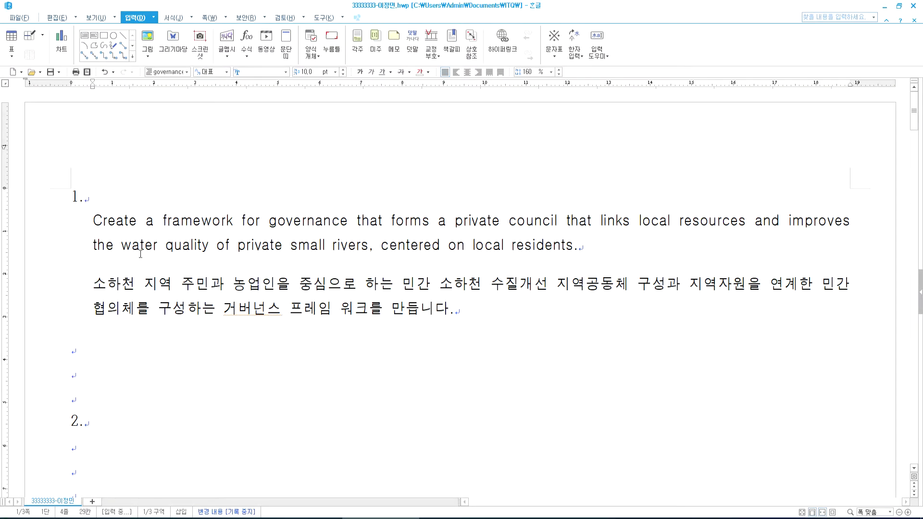
pyautogui.click(44, 266)
pyautogui.hotkey('ctrl', 'a')
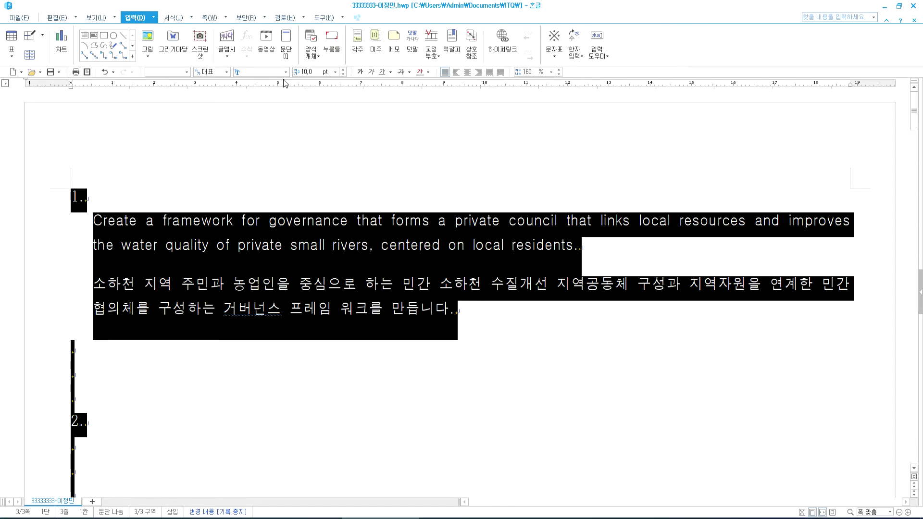
pyautogui.click(226, 72)
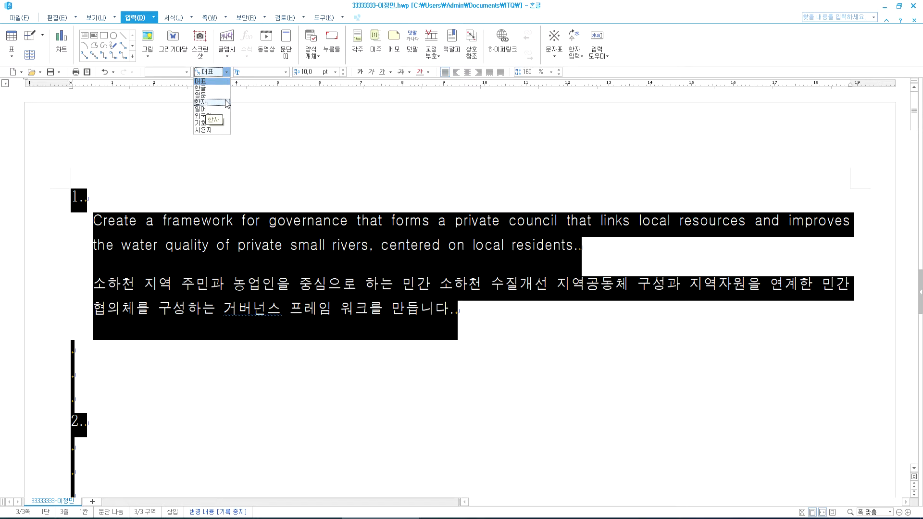
pyautogui.click(262, 225)
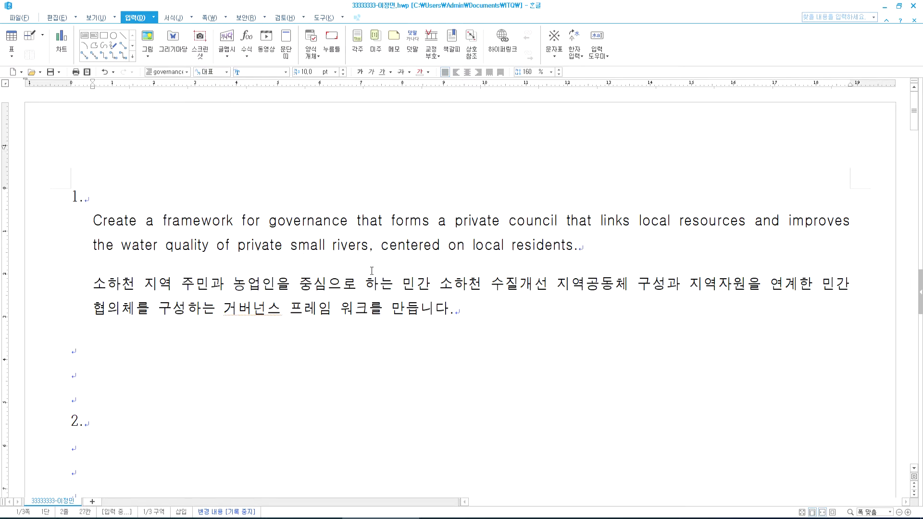
pyautogui.click(537, 319)
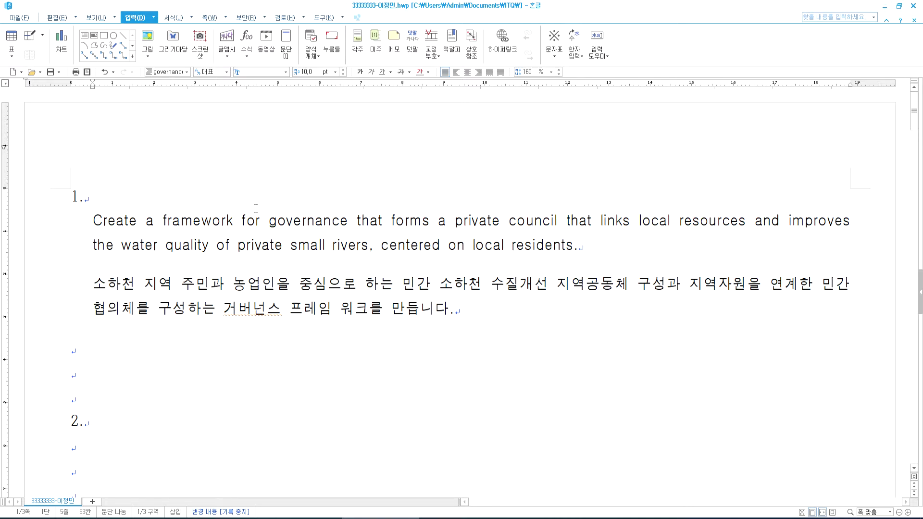
# - Place the caret under '2.' and scroll the exam PDF to question 2's table and chart conditions
pyautogui.scroll(-3, 223, 313)
pyautogui.click(89, 244)
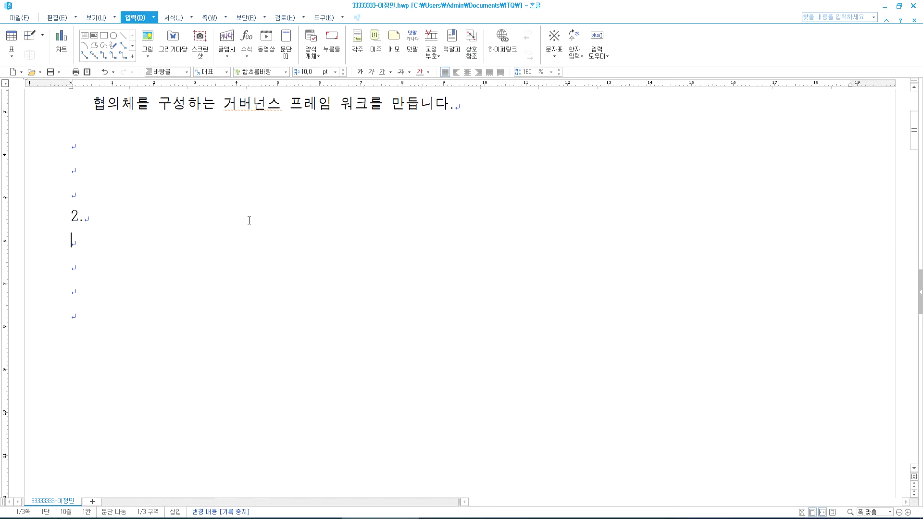
pyautogui.hotkey('alt', 'Tab')
pyautogui.scroll(-2, 228, 203)
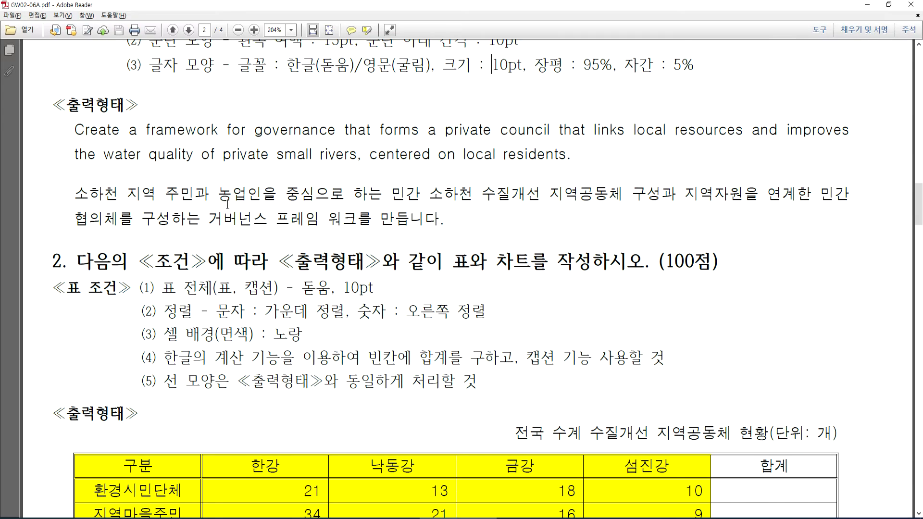
pyautogui.scroll(-4, 228, 204)
pyautogui.scroll(1, 232, 203)
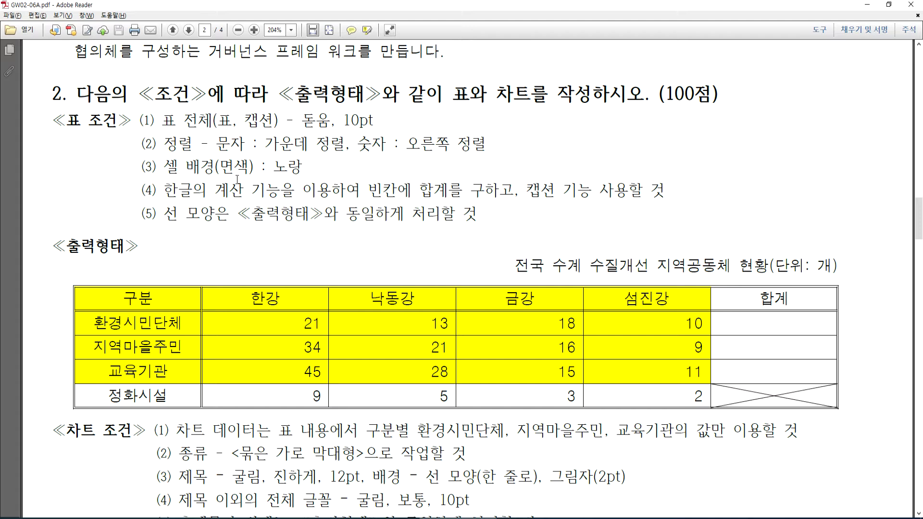
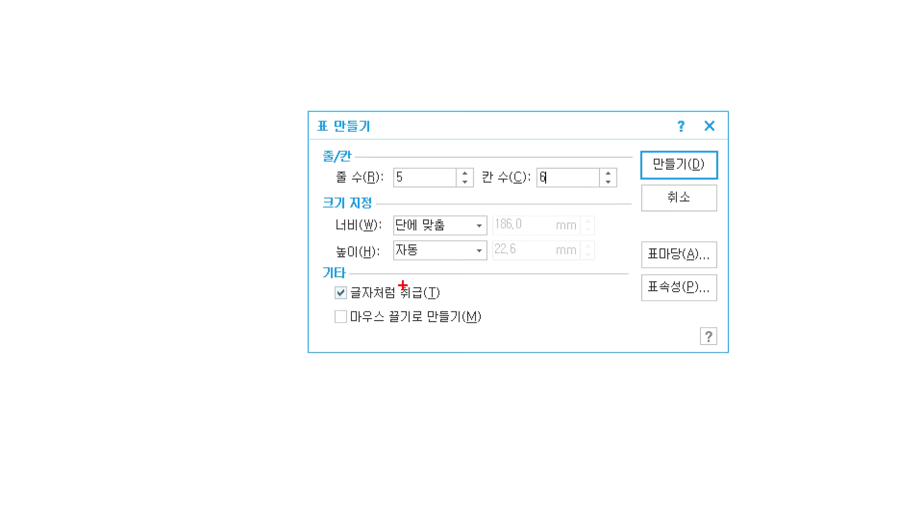
# - Insert a 5-row, 6-column table, treated as a character, below the '2.' heading
pyautogui.moveTo(322, 323)
pyautogui.mouseDown()
pyautogui.moveTo(302, 321)
pyautogui.moveTo(231, 267)
pyautogui.moveTo(312, 322)
pyautogui.moveTo(306, 331)
pyautogui.mouseUp()
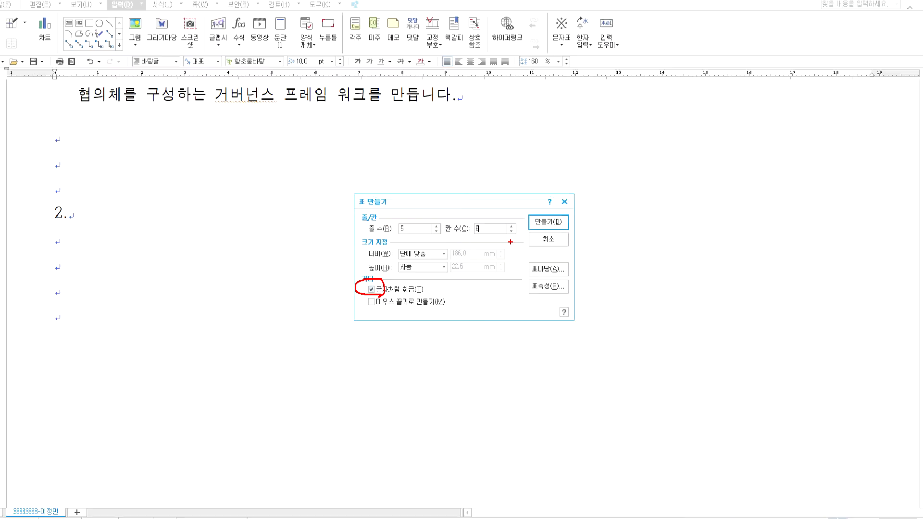
pyautogui.click(527, 226)
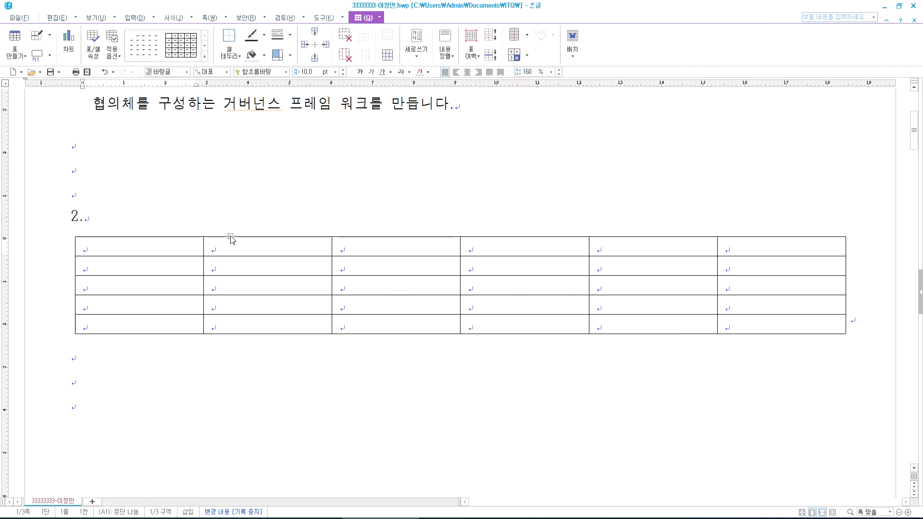
# - Type the header row: 구분, 한강, 낙동강, 금강, 섬진강, 합계
pyautogui.write('구분')
pyautogui.press('Tab')
pyautogui.write('한강')
pyautogui.press('Tab')
pyautogui.write('낙동강')
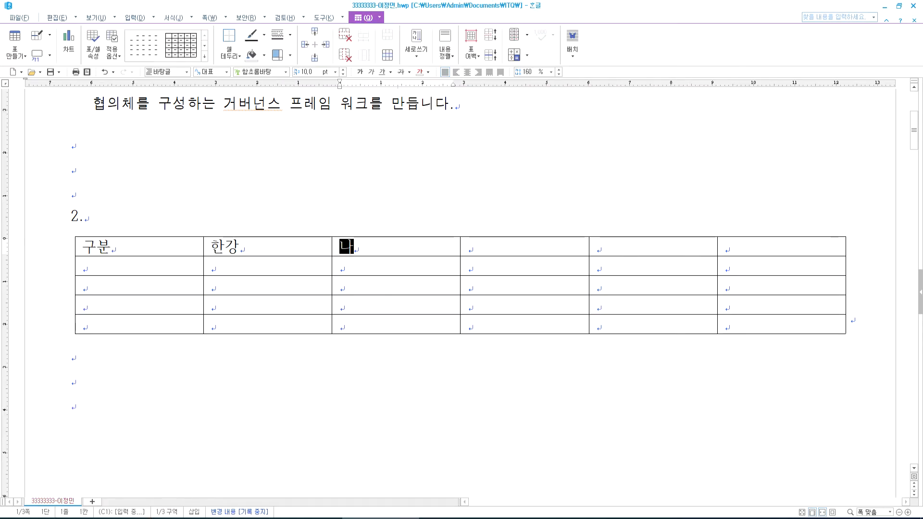
pyautogui.press('Tab')
pyautogui.write('금강')
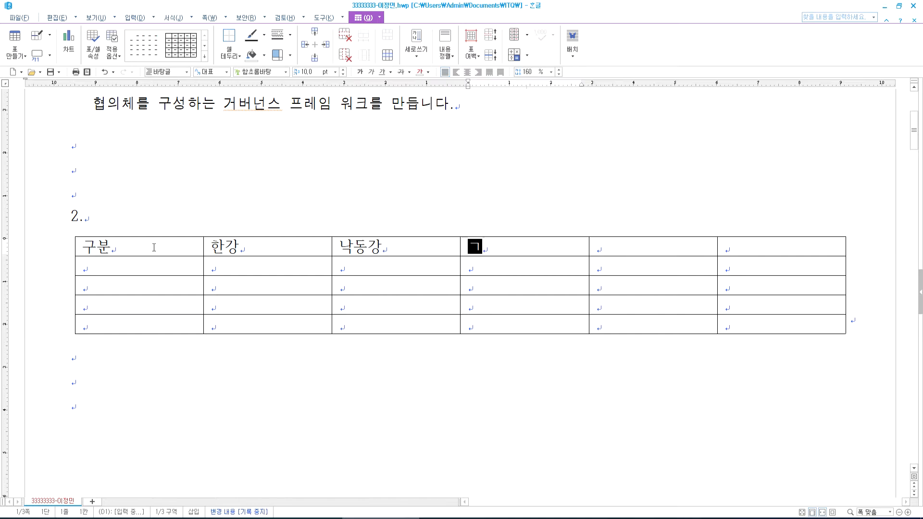
pyautogui.press('Tab')
pyautogui.write('섬진강')
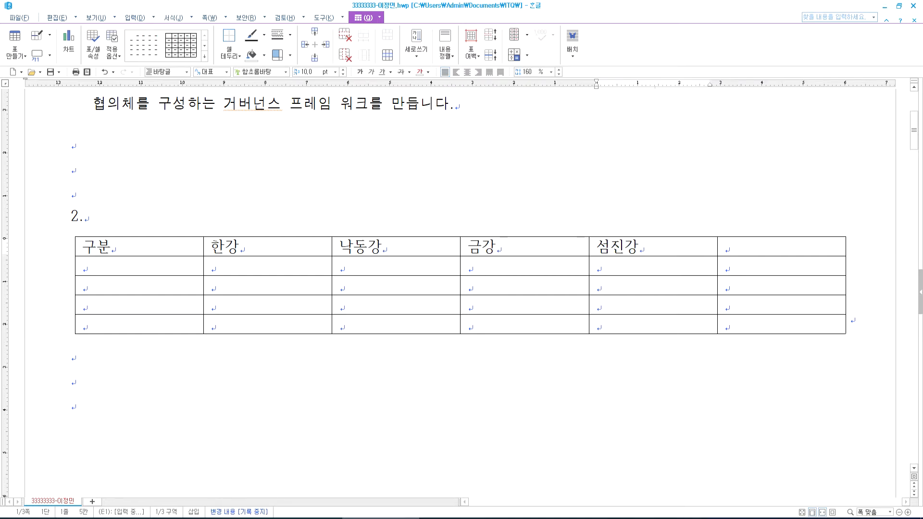
pyautogui.press('Tab')
pyautogui.write('합계')
pyautogui.press('Tab')
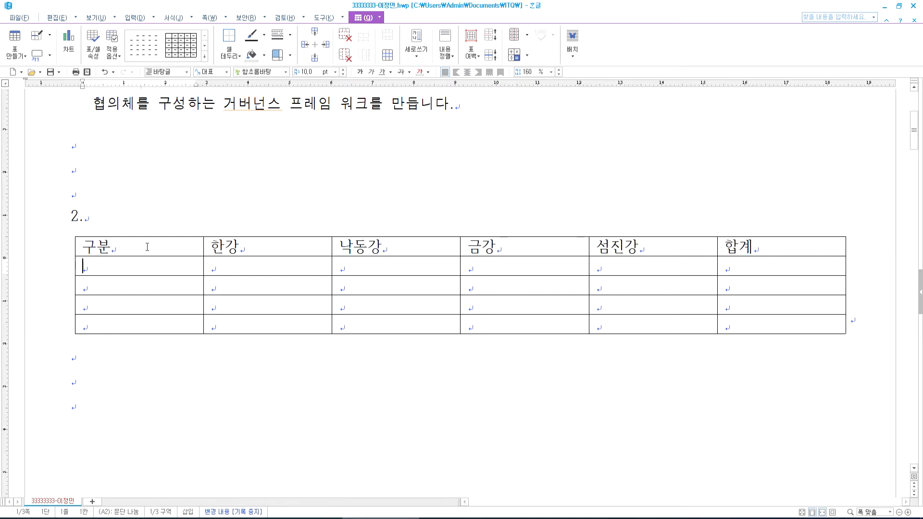
# - Fill the 환경시민단체 row with 21, 13, 18, 10, leaving 합계 blank
pyautogui.write('환경시미')
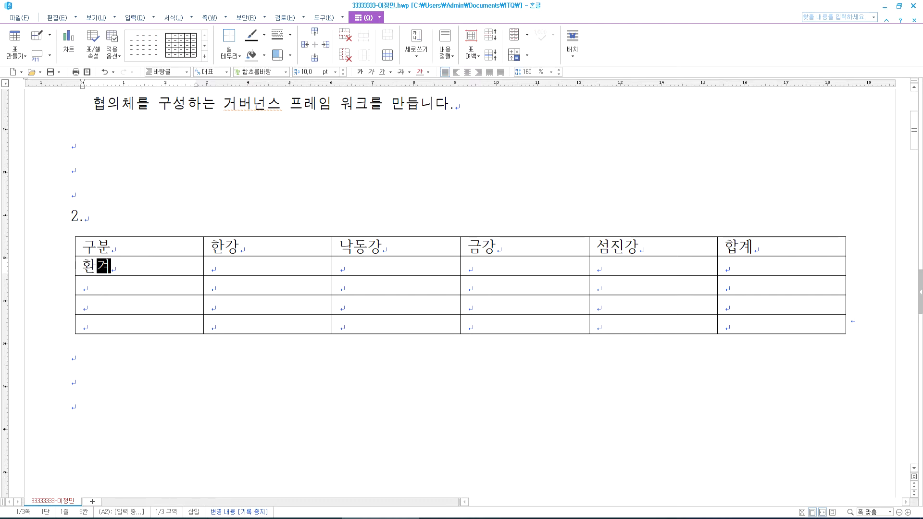
pyautogui.write('ㄴ단체')
pyautogui.press('Tab')
pyautogui.write('21')
pyautogui.press('Tab')
pyautogui.write('13')
pyautogui.press('Tab')
pyautogui.write('18')
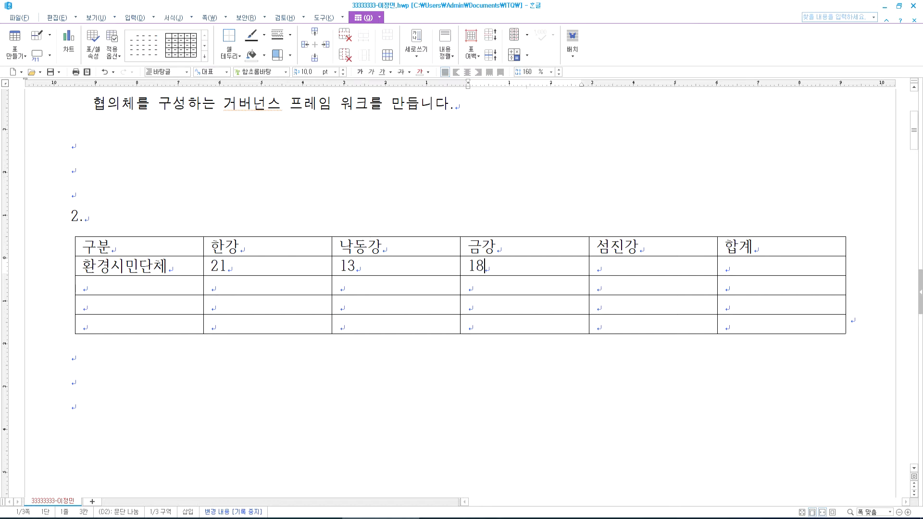
pyautogui.press('Tab')
pyautogui.write('10')
pyautogui.press('Tab')
pyautogui.press('Tab')
# - Fill the 지역마을주민 row with 34, 21, 16, 9
pyautogui.write('ㅈ;')
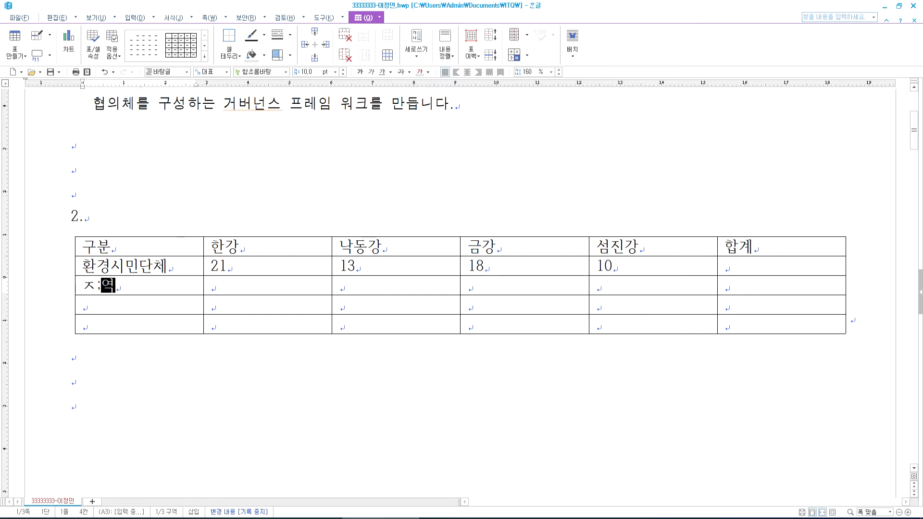
pyautogui.press('BackSpace')
pyautogui.press('BackSpace')
pyautogui.write('지역마을주민')
pyautogui.press('Tab')
pyautogui.write('34')
pyautogui.press('Tab')
pyautogui.write('21')
pyautogui.press('Tab')
pyautogui.write('16')
pyautogui.press('Tab')
pyautogui.write('9')
pyautogui.press('Tab')
pyautogui.press('Tab')
# - Fill the 교육기관 row with 45, 28, 15, 11
pyautogui.write('교')
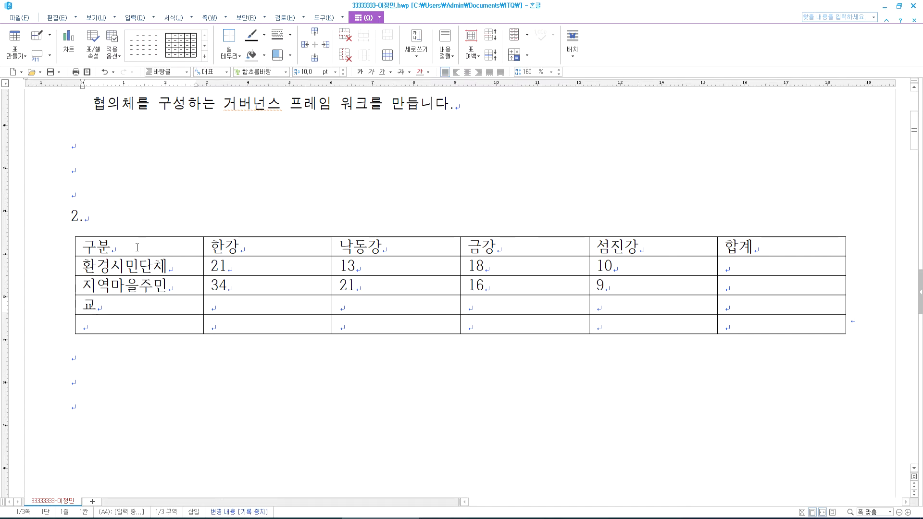
pyautogui.write('육기관')
pyautogui.press('Tab')
pyautogui.write('45')
pyautogui.press('Tab')
pyautogui.write('28')
pyautogui.press('Tab')
pyautogui.write('15')
pyautogui.press('Tab')
pyautogui.write('11')
pyautogui.press('Tab')
# - Fill the 정화시설 row with 9, 5, 3, 2
pyautogui.press('Tab')
pyautogui.write('정화시서ㄹ')
pyautogui.press('Tab')
pyautogui.write('9')
pyautogui.press('Tab')
pyautogui.write('5')
pyautogui.press('Tab')
pyautogui.write('3')
pyautogui.press('Tab')
pyautogui.write('2')
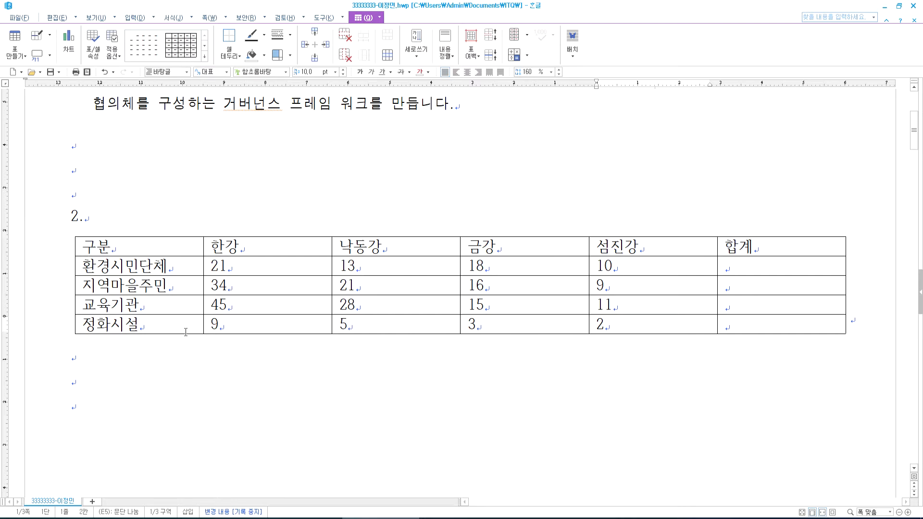
# - Copy the caption line 전국 수계 수질개선 지역공동체 현황(단위: 개) from the exam PDF, then return to the table
pyautogui.hotkey('alt', 'Tab')
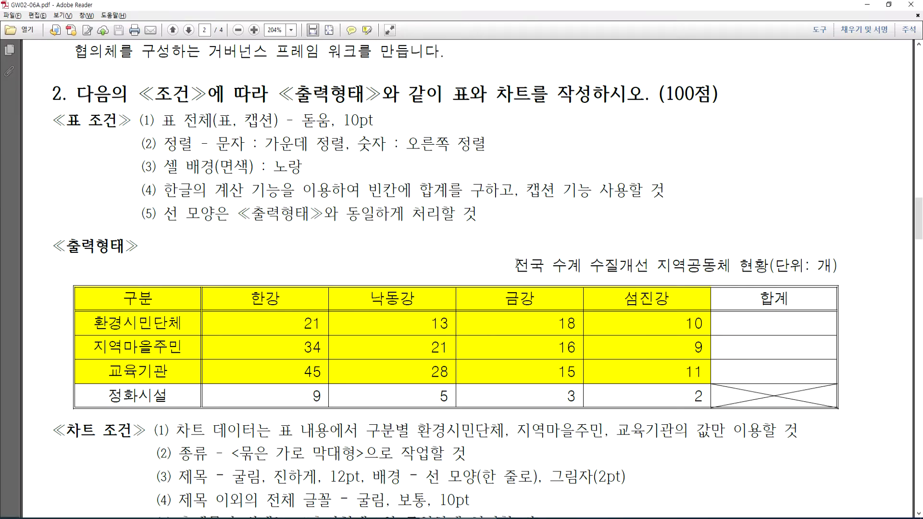
pyautogui.tripleClick(528, 264)
pyautogui.hotkey('ctrl', 'c')
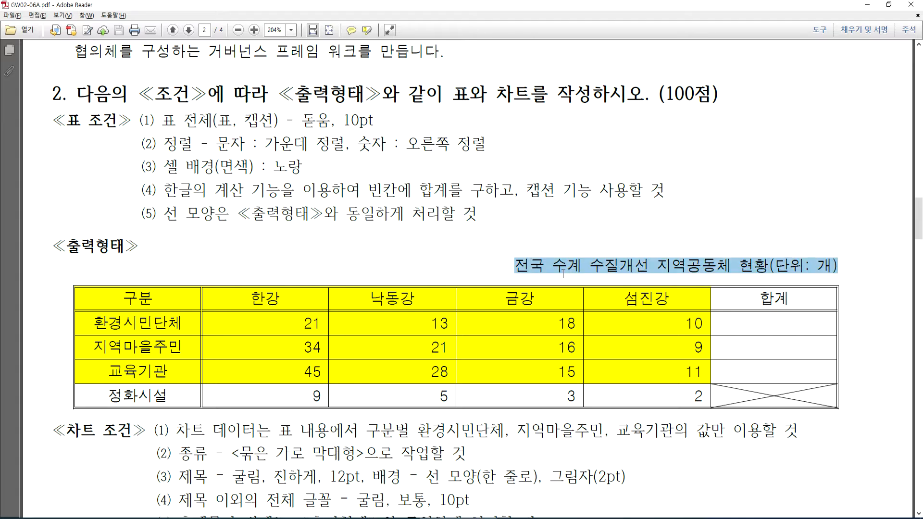
pyautogui.hotkey('alt', 'Tab')
pyautogui.click(141, 249)
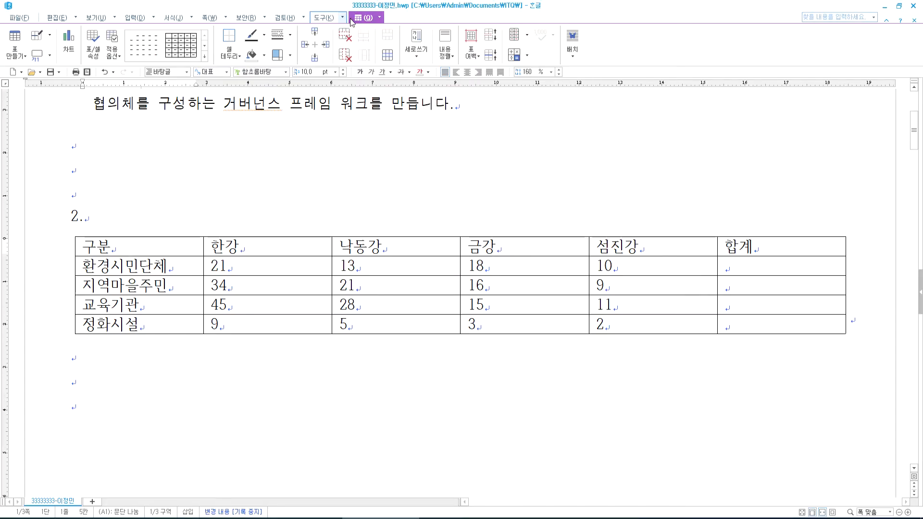
# - Add a top caption to the table, replacing '표 1' with the pasted caption text
pyautogui.click(49, 56)
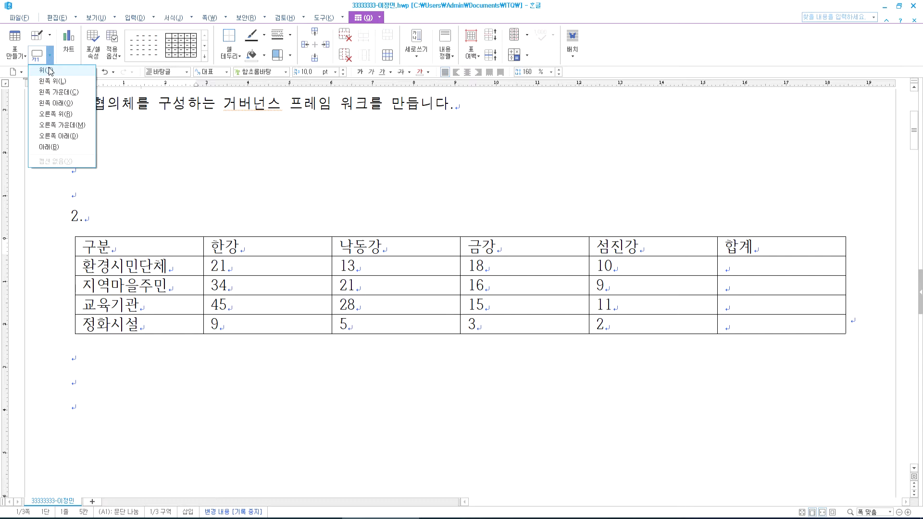
pyautogui.click(55, 114)
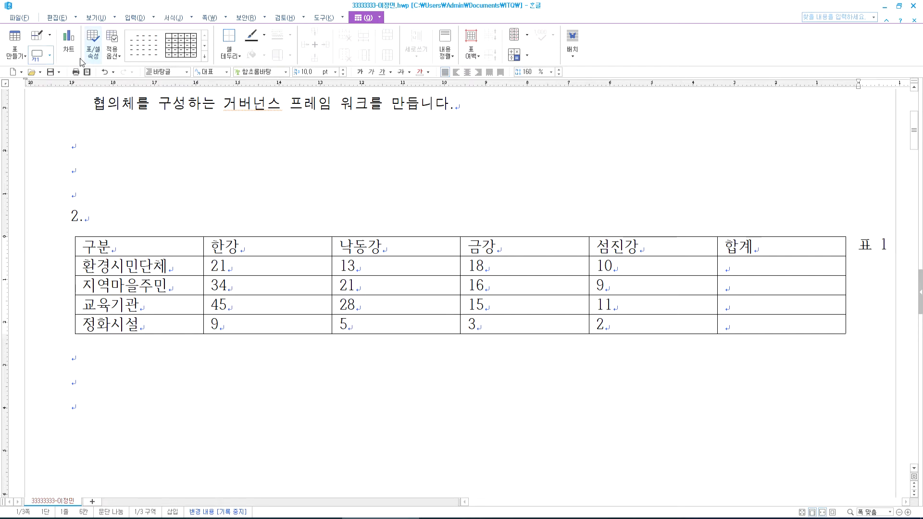
pyautogui.click(50, 56)
pyautogui.click(51, 72)
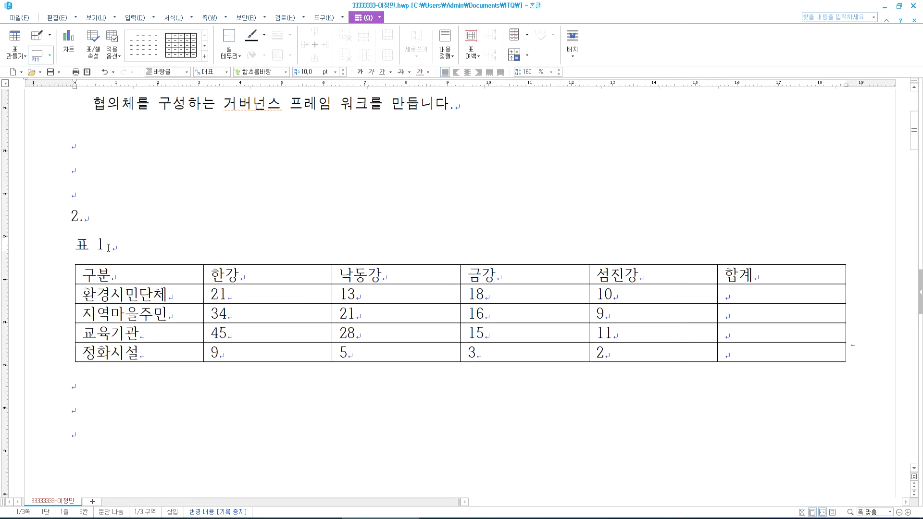
pyautogui.moveTo(117, 245); pyautogui.dragTo(68, 245)
pyautogui.press('Delete')
pyautogui.hotkey('ctrl', 'v')
# - Give the caption the Normal style and right alignment, checked against the exam sheet
pyautogui.moveTo(75, 244); pyautogui.dragTo(439, 253)
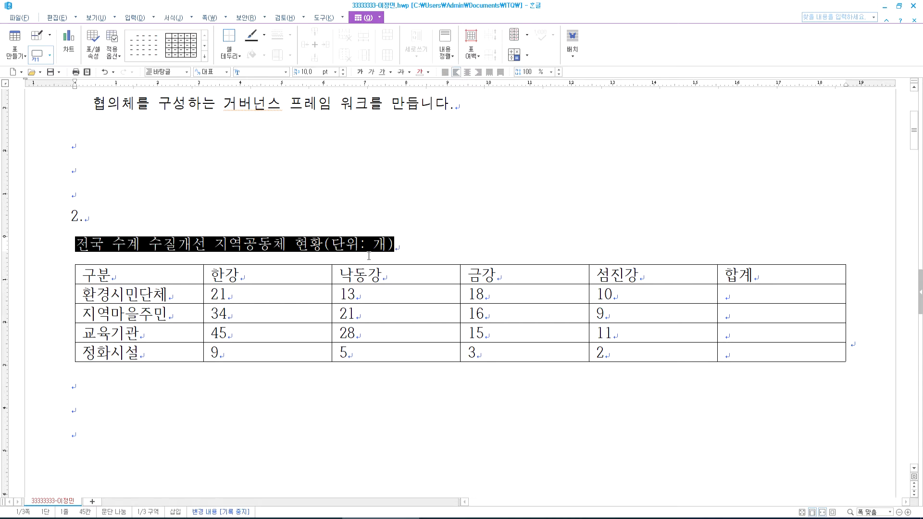
pyautogui.hotkey('ctrl', '1')
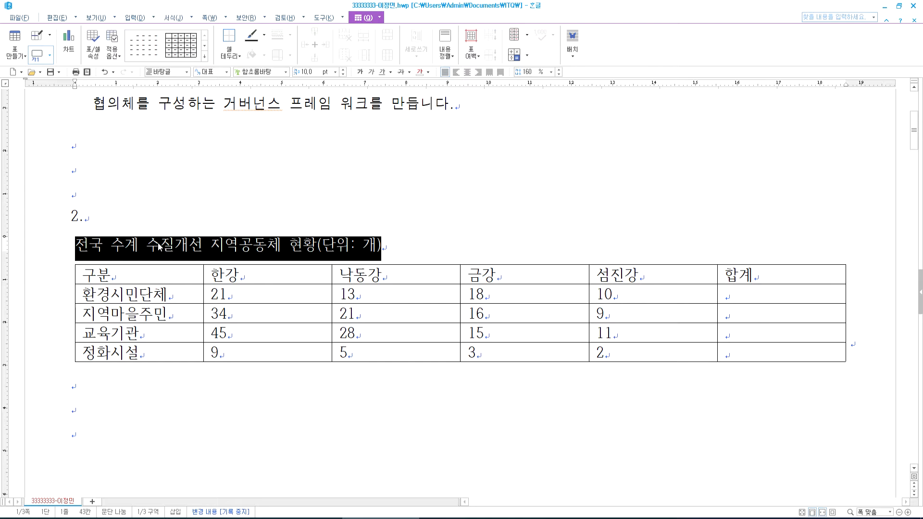
pyautogui.click(478, 72)
pyautogui.hotkey('alt', 'Tab')
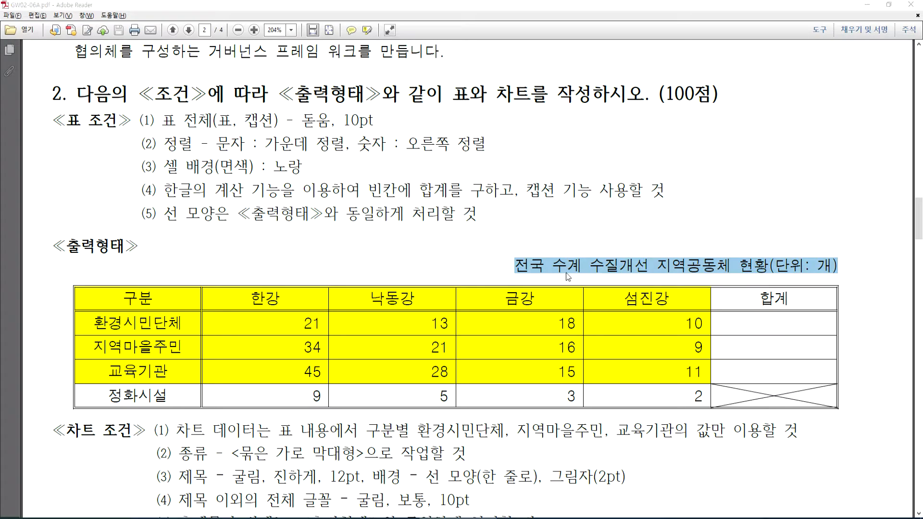
pyautogui.hotkey('alt', 'Tab')
pyautogui.hotkey('ctrl', 'z')
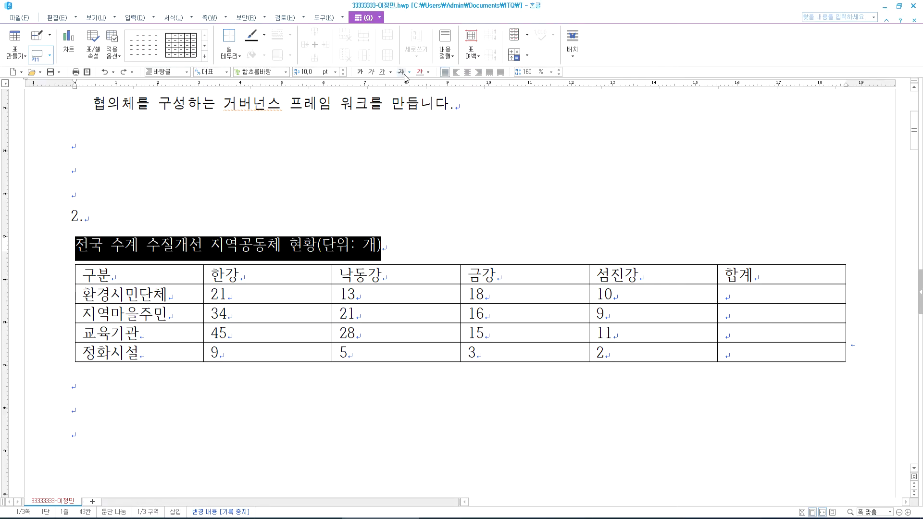
pyautogui.click(478, 71)
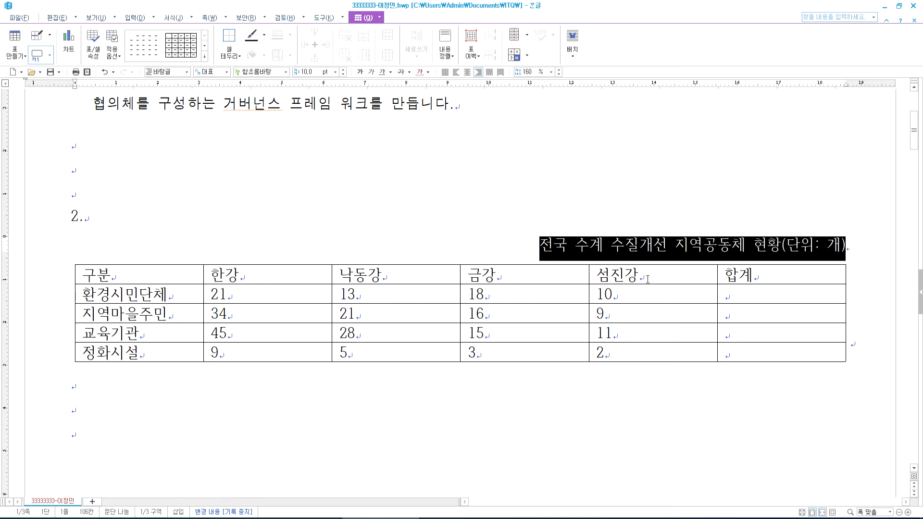
pyautogui.hotkey('alt', 'Tab')
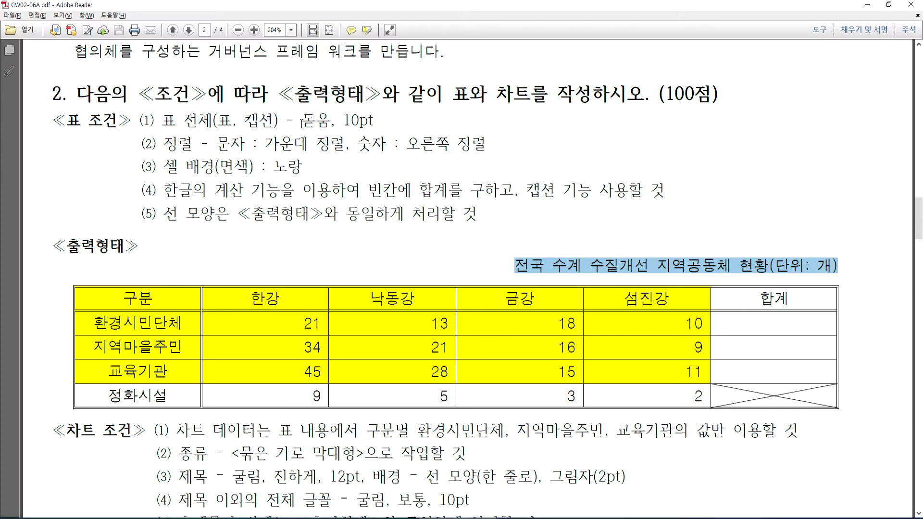
pyautogui.hotkey('alt', 'Tab')
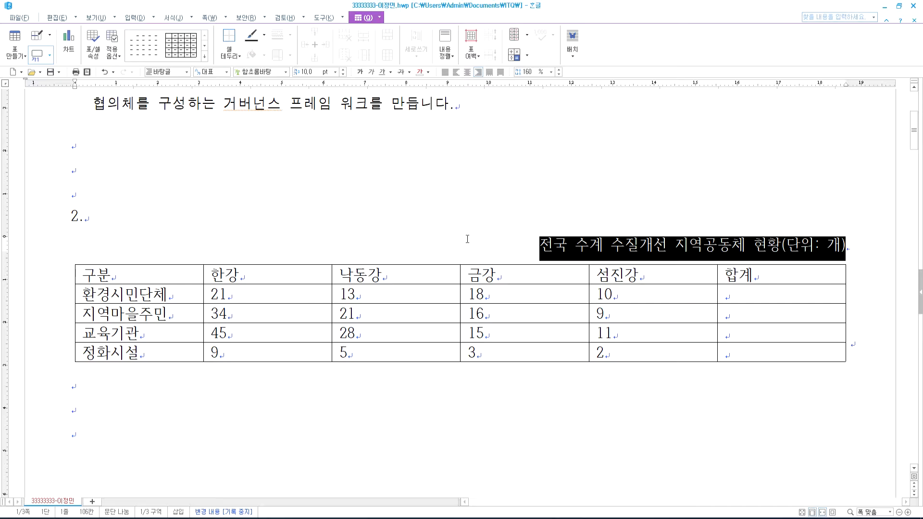
# - Set the caption font to 돋움
pyautogui.click(286, 72)
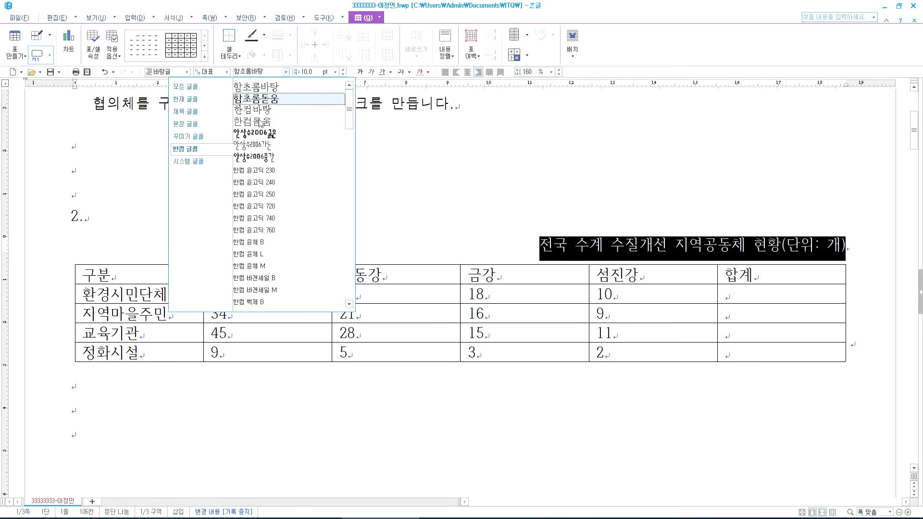
pyautogui.click(186, 111)
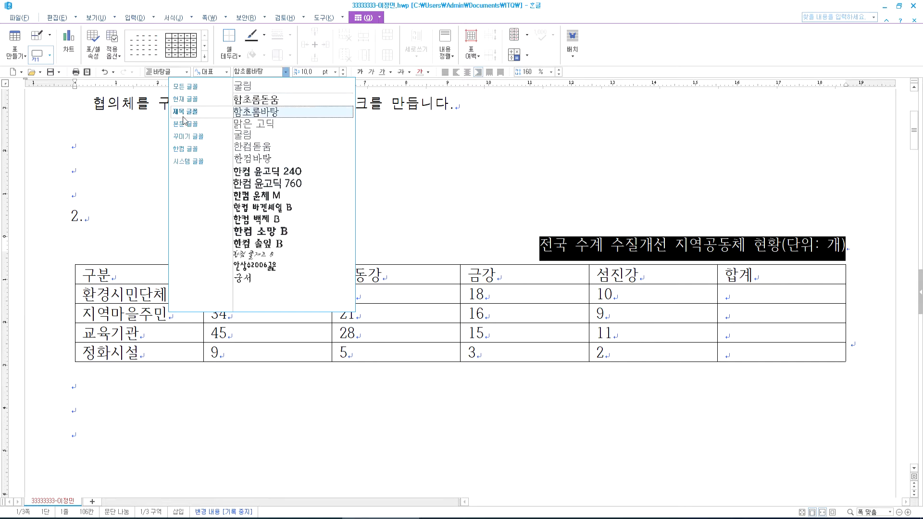
pyautogui.click(186, 124)
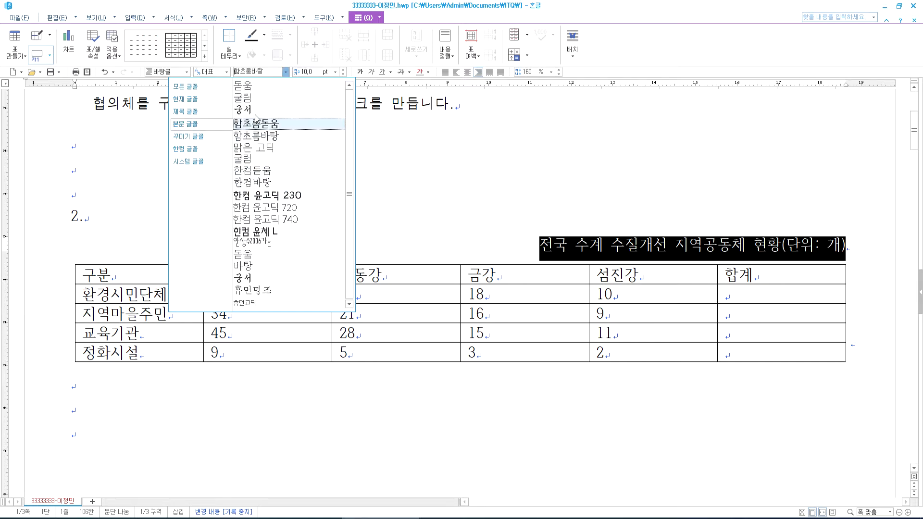
pyautogui.click(251, 86)
# - Set the whole table to 돋움 font and centre-align all its text
pyautogui.moveTo(181, 272); pyautogui.dragTo(820, 350)
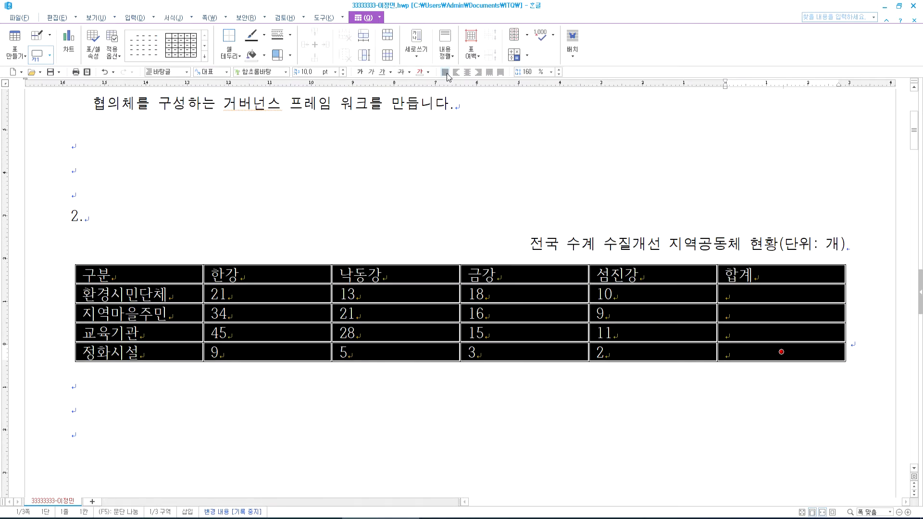
pyautogui.click(285, 72)
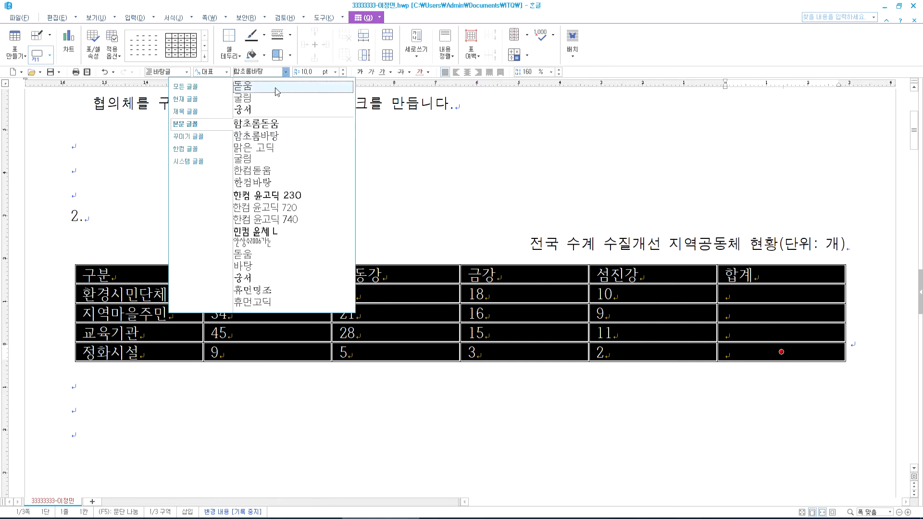
pyautogui.click(251, 88)
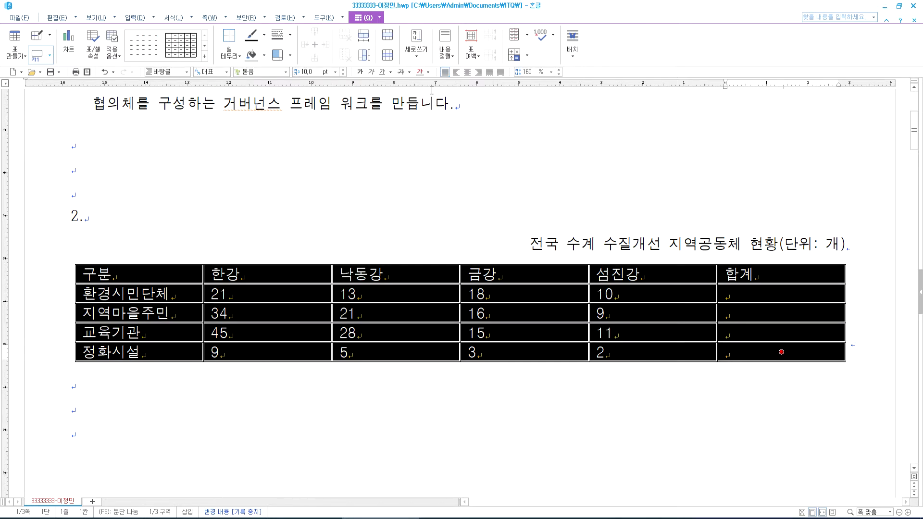
pyautogui.click(468, 71)
# - Right-align the number cells and 합계 column, then bring up the task PDF
pyautogui.moveTo(314, 302); pyautogui.dragTo(796, 355)
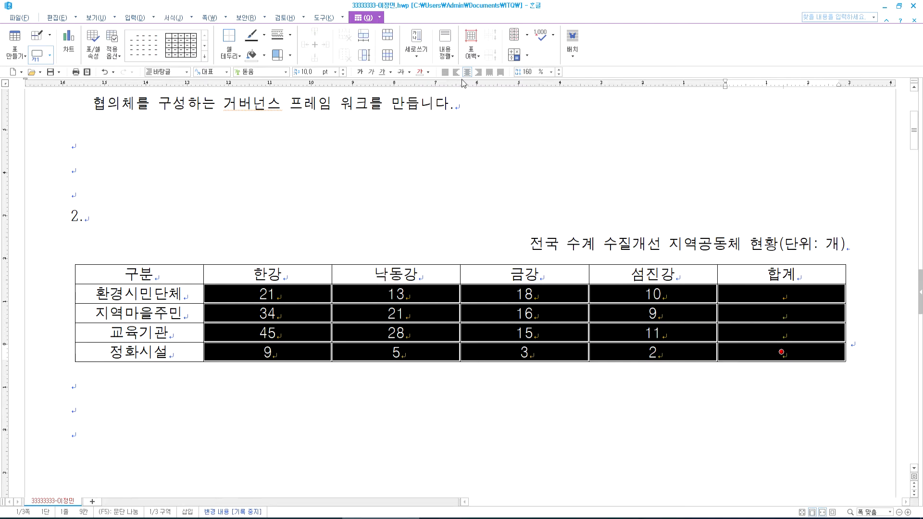
pyautogui.click(479, 72)
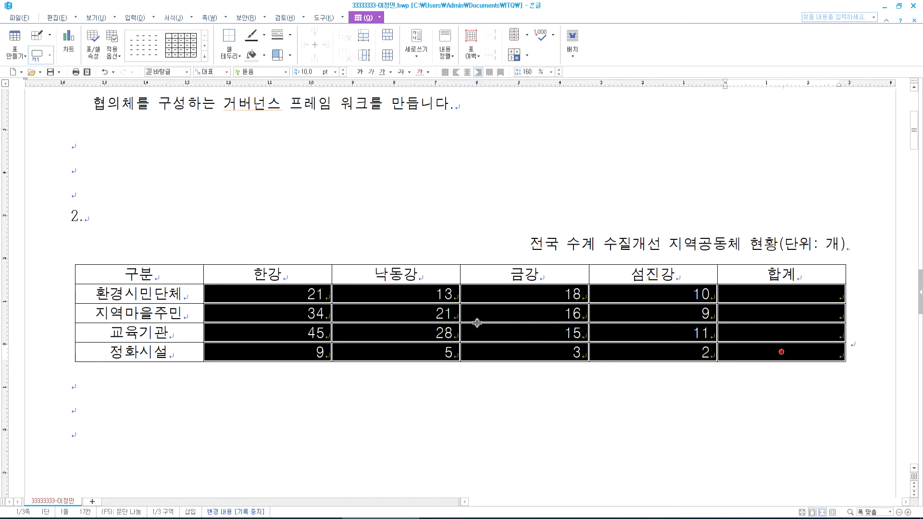
pyautogui.moveTo(180, 279); pyautogui.dragTo(754, 354)
pyautogui.moveTo(318, 297); pyautogui.dragTo(749, 356)
pyautogui.click(725, 274)
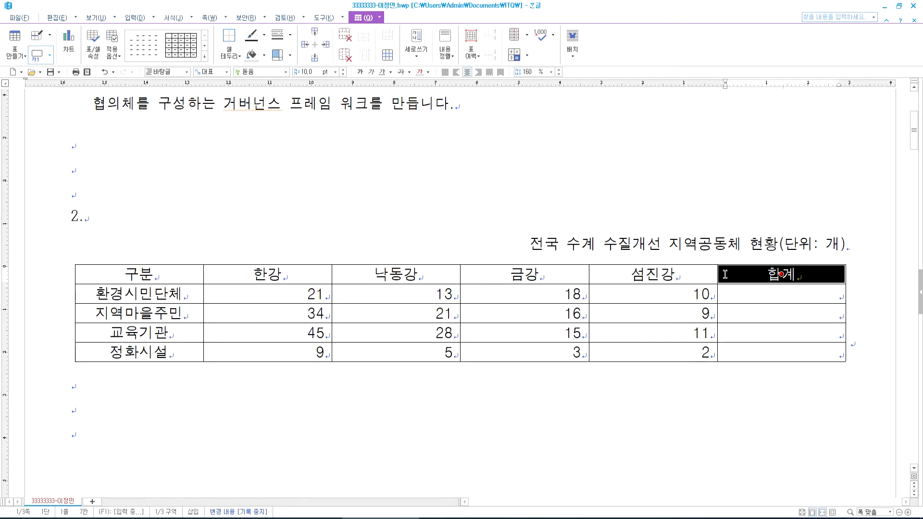
pyautogui.press('alt')
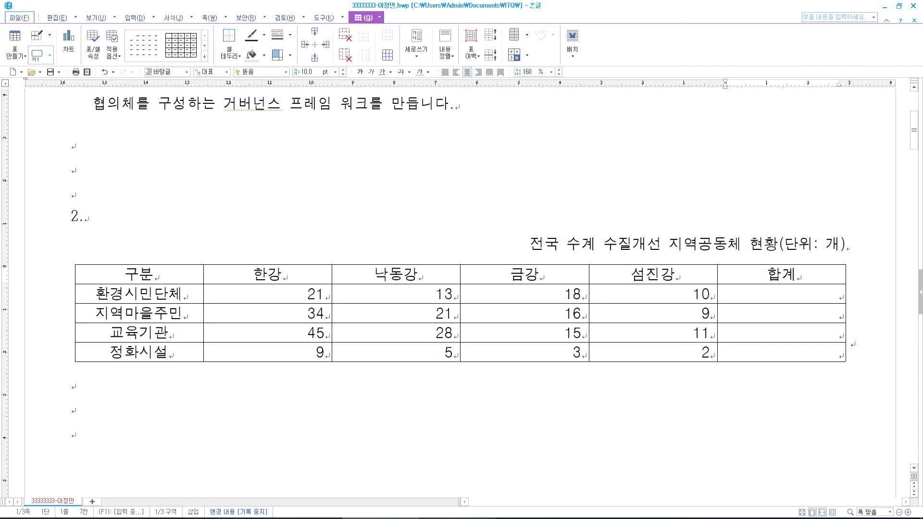
pyautogui.hotkey('alt', 'Tab')
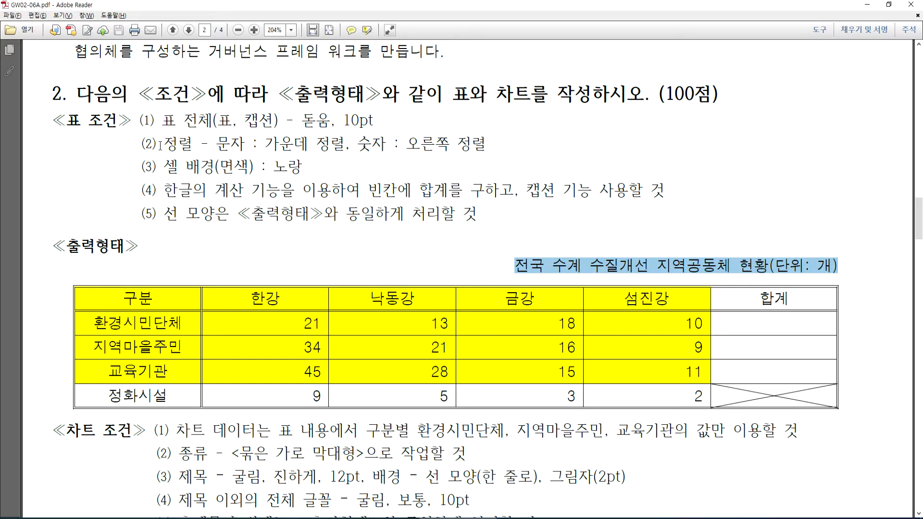
pyautogui.click(162, 144)
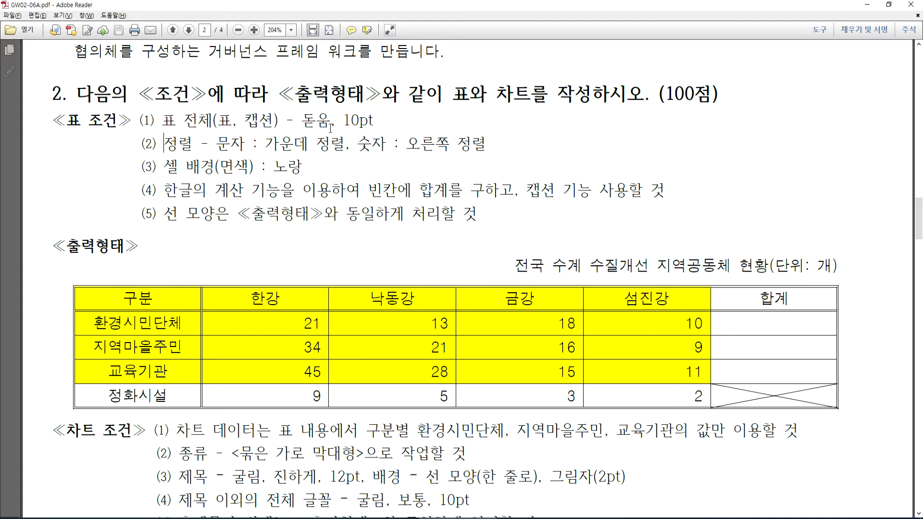
pyautogui.click(346, 123)
# - Block-sum the first three rows into the 합계 column (62, 80, 99), then undo it
pyautogui.hotkey('alt', 'Tab')
pyautogui.moveTo(298, 298); pyautogui.dragTo(772, 330)
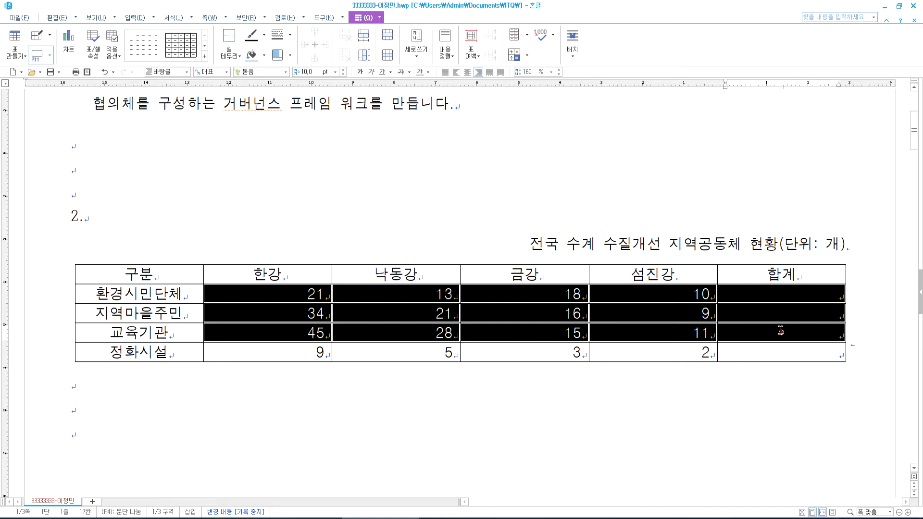
pyautogui.click(470, 414)
pyautogui.moveTo(282, 301); pyautogui.dragTo(782, 332)
pyautogui.rightClick(792, 294)
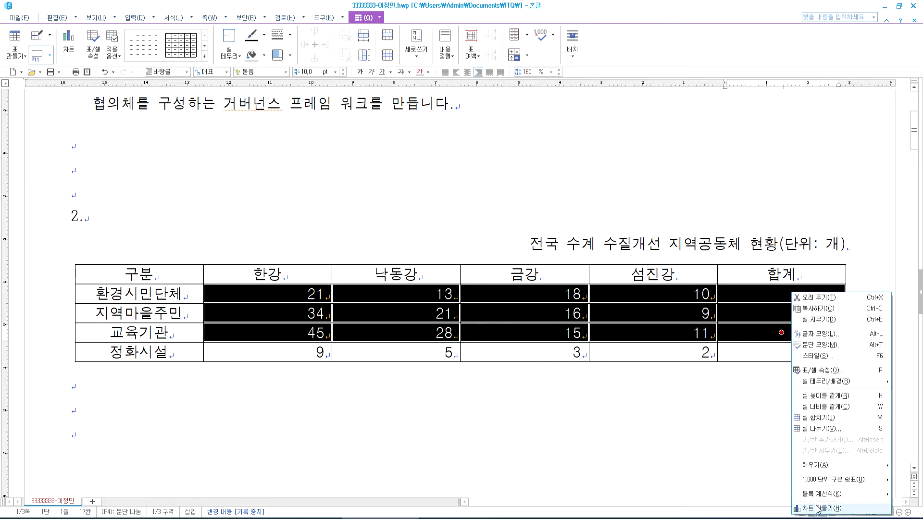
pyautogui.moveTo(817, 497)
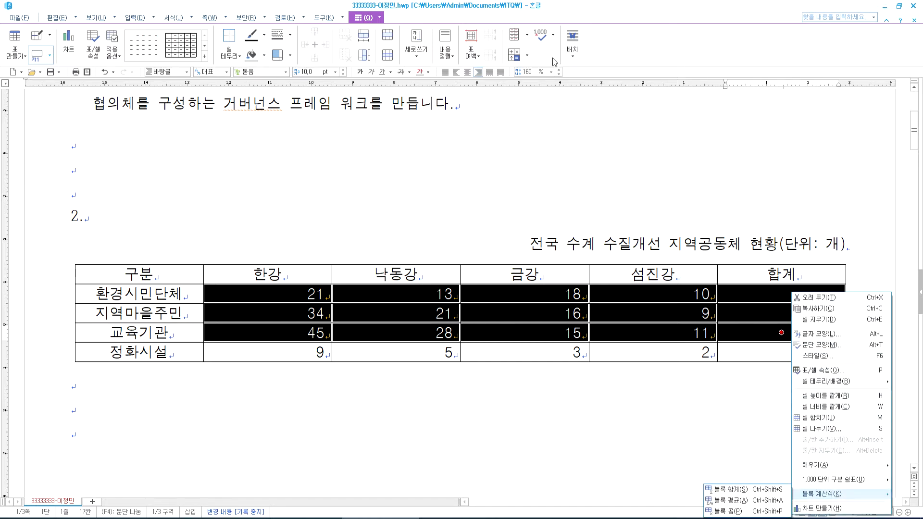
pyautogui.click(529, 56)
pyautogui.click(529, 56)
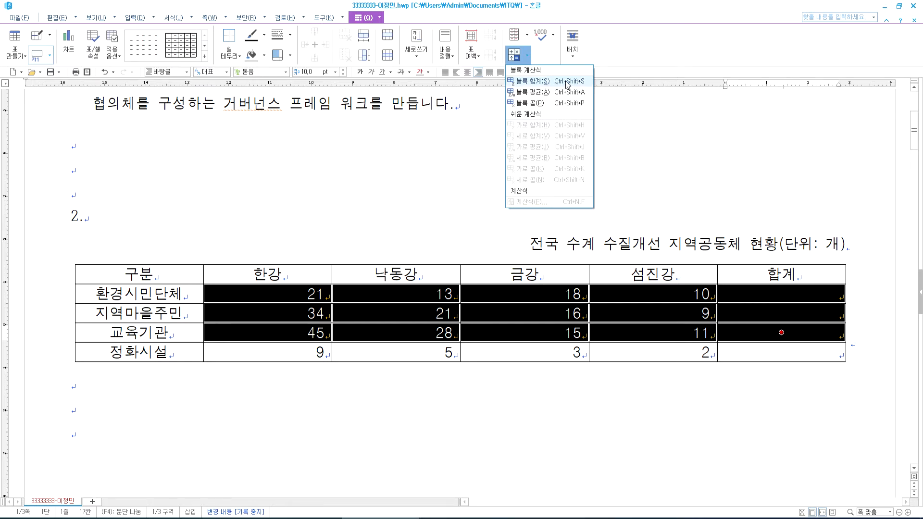
pyautogui.click(567, 84)
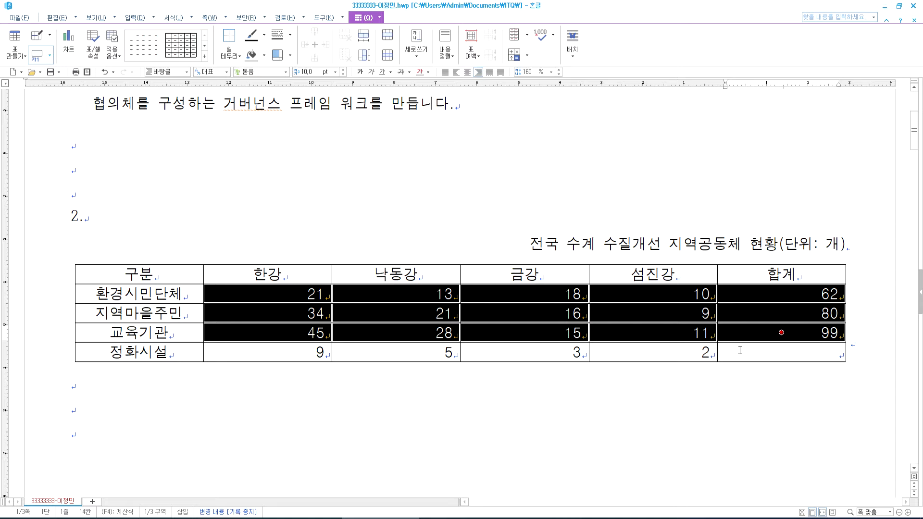
pyautogui.hotkey('ctrl', 'z')
# - Recompute the row sums with Ctrl+Shift+S so 합계 shows 62, 80 and 99
pyautogui.moveTo(262, 295); pyautogui.dragTo(789, 333)
pyautogui.hotkey('ctrl', 'shift', 's')
pyautogui.click(748, 353)
pyautogui.press('F5')
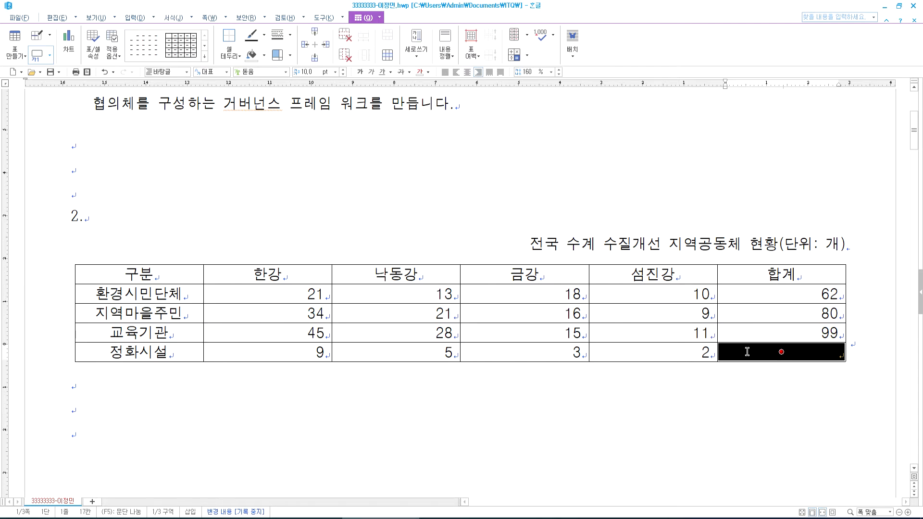
# - Compare the table with the task PDF, then select the empty 정화시설 합계 cell
pyautogui.moveTo(144, 275); pyautogui.dragTo(625, 332)
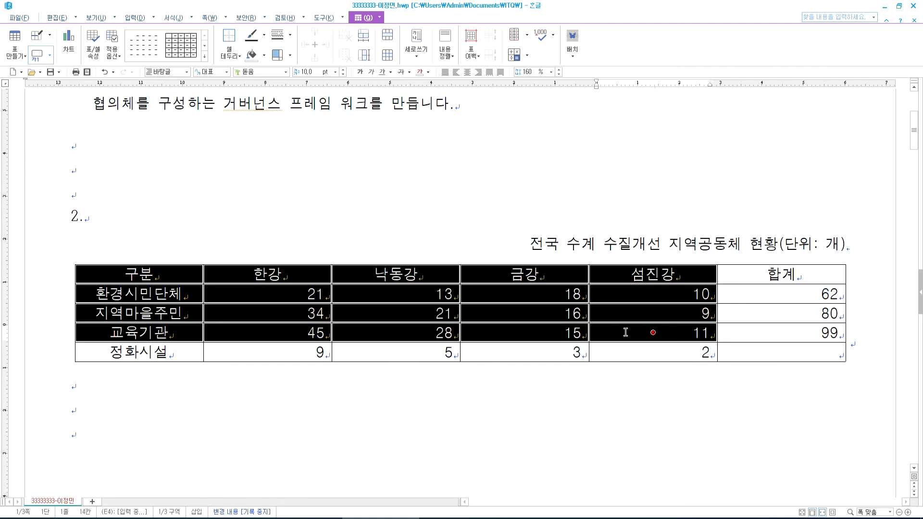
pyautogui.moveTo(626, 333); pyautogui.dragTo(625, 333)
pyautogui.moveTo(144, 276); pyautogui.dragTo(783, 353)
pyautogui.hotkey('alt', 'Tab')
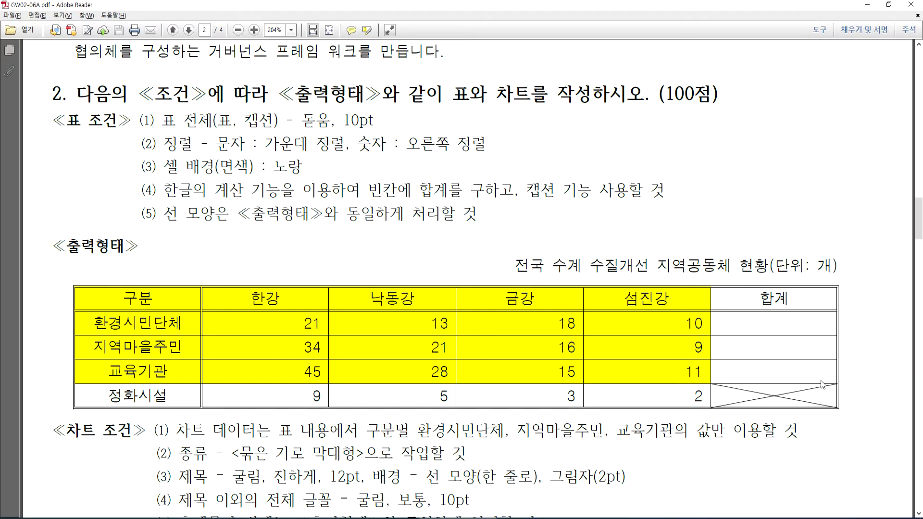
pyautogui.hotkey('alt', 'Tab')
pyautogui.click(794, 351)
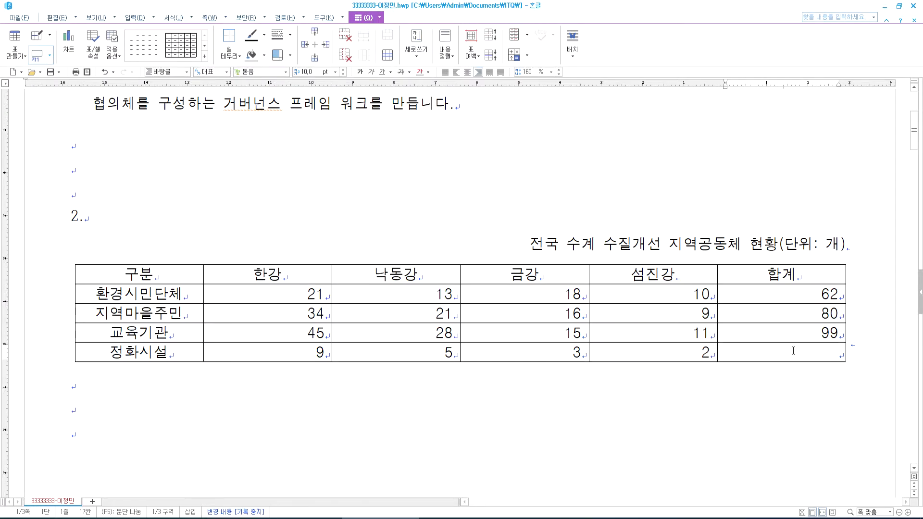
pyautogui.press('F5')
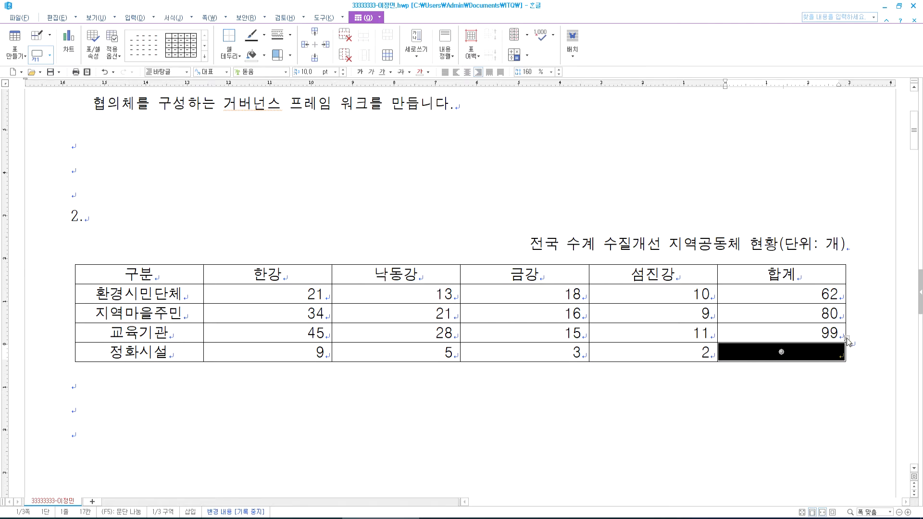
pyautogui.scroll(-3, 795, 264)
# - Select only the empty 합계 cell in the 정화시설 row
pyautogui.click(762, 252)
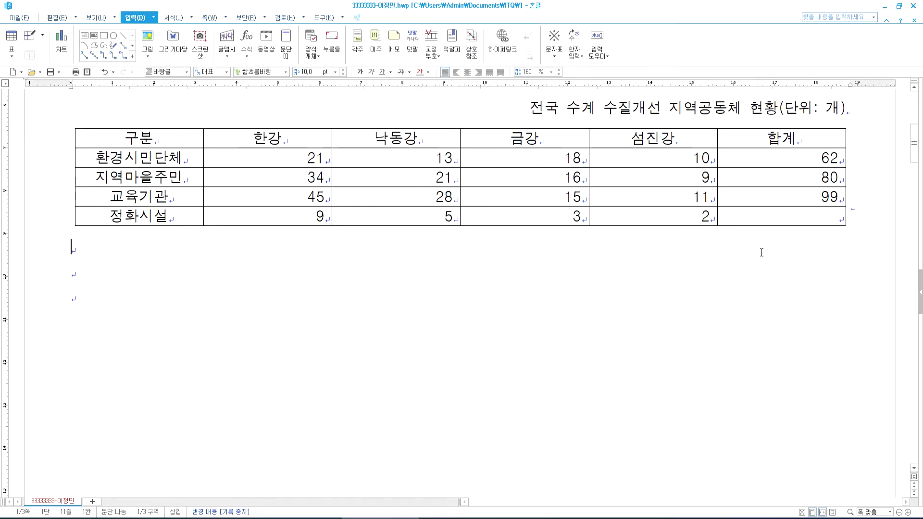
pyautogui.click(839, 217)
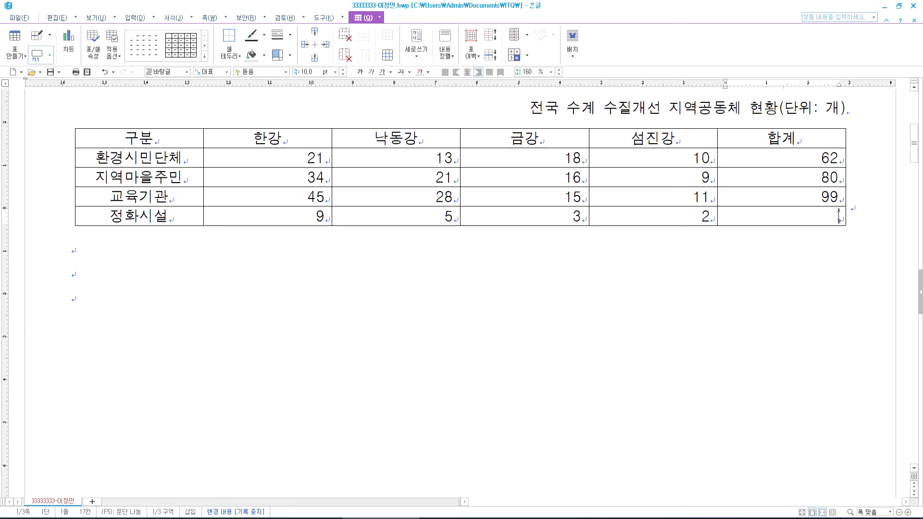
pyautogui.moveTo(782, 200); pyautogui.dragTo(774, 215)
pyautogui.click(774, 215)
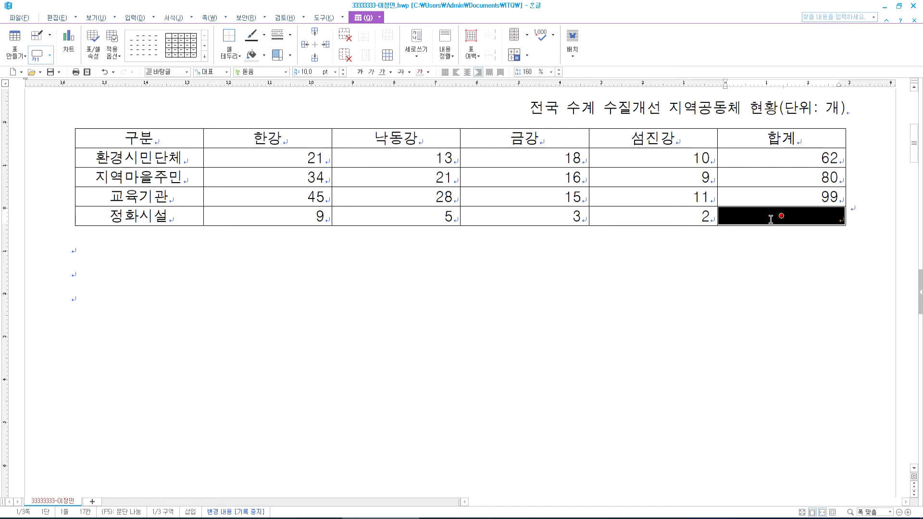
# - Give that cell solid \ and / diagonal lines forming an X in Cell Border/Background
pyautogui.press('l')
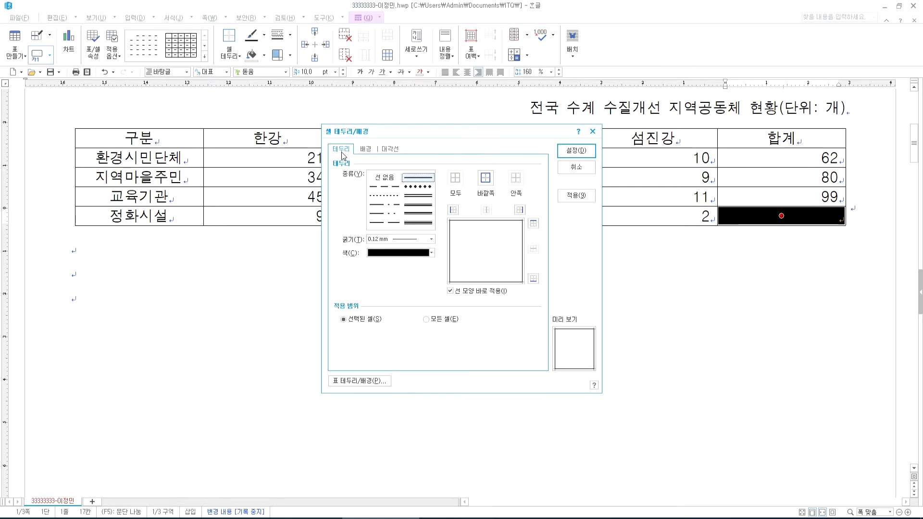
pyautogui.press('Escape')
pyautogui.press('c')
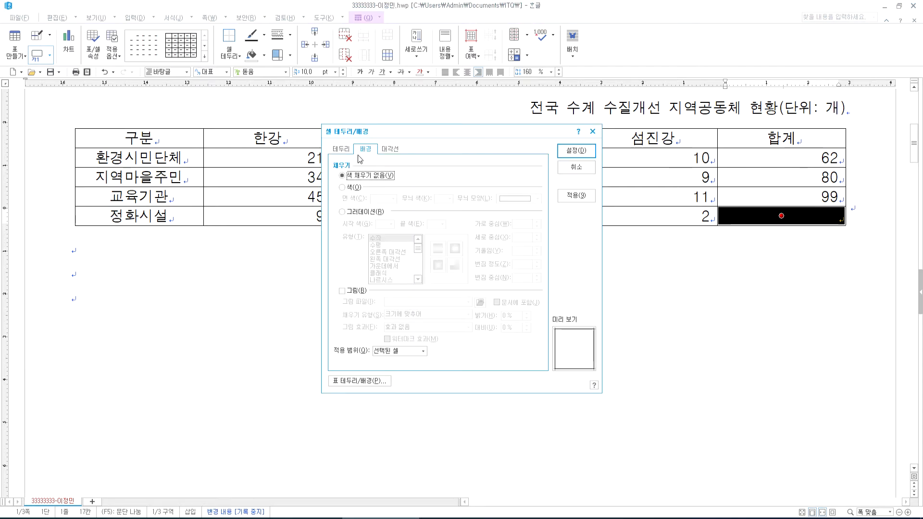
pyautogui.click(342, 147)
pyautogui.click(365, 149)
pyautogui.click(345, 150)
pyautogui.click(366, 150)
pyautogui.click(389, 150)
pyautogui.click(414, 177)
pyautogui.click(361, 282)
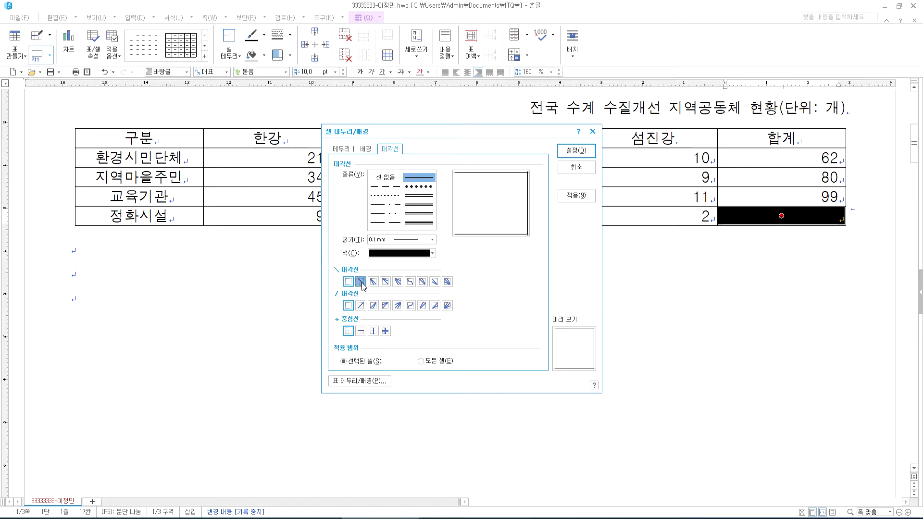
pyautogui.click(360, 306)
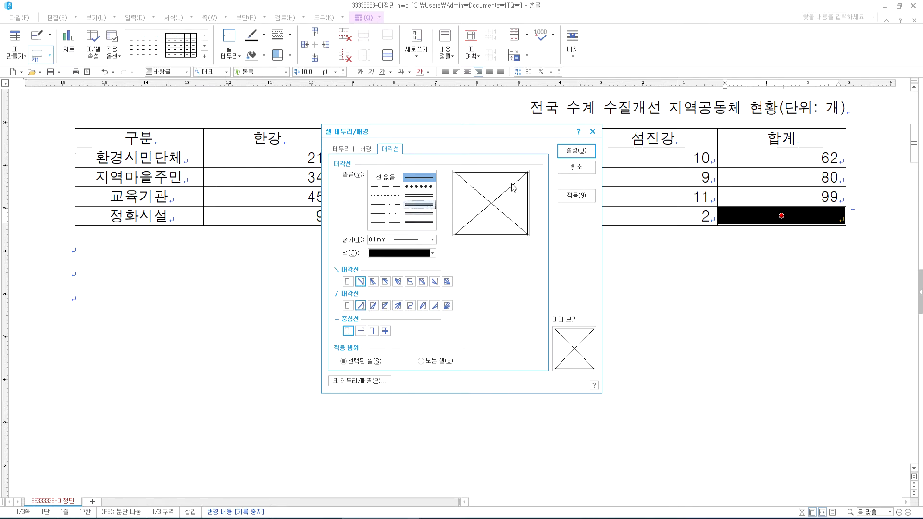
pyautogui.click(577, 151)
pyautogui.click(789, 276)
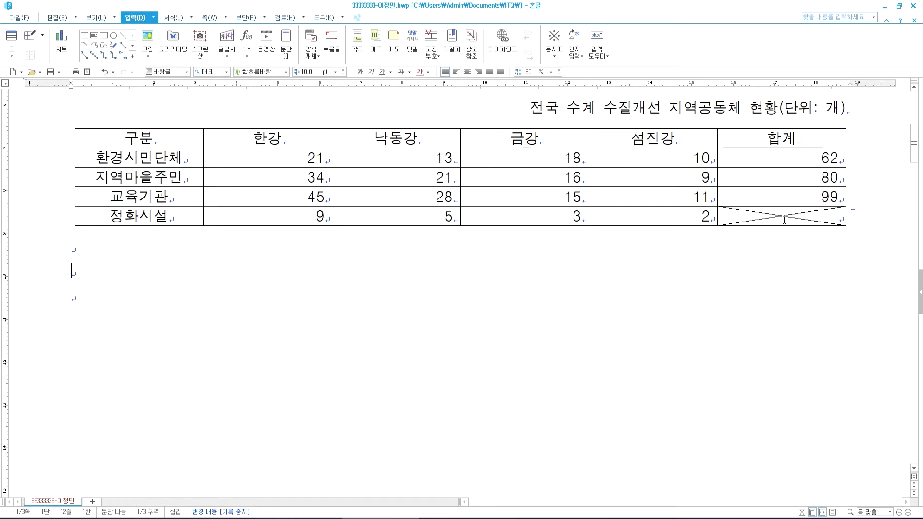
# - Fill the header row and first three data rows, 구분 through 섬진강, with yellow background
pyautogui.moveTo(149, 137); pyautogui.dragTo(695, 193)
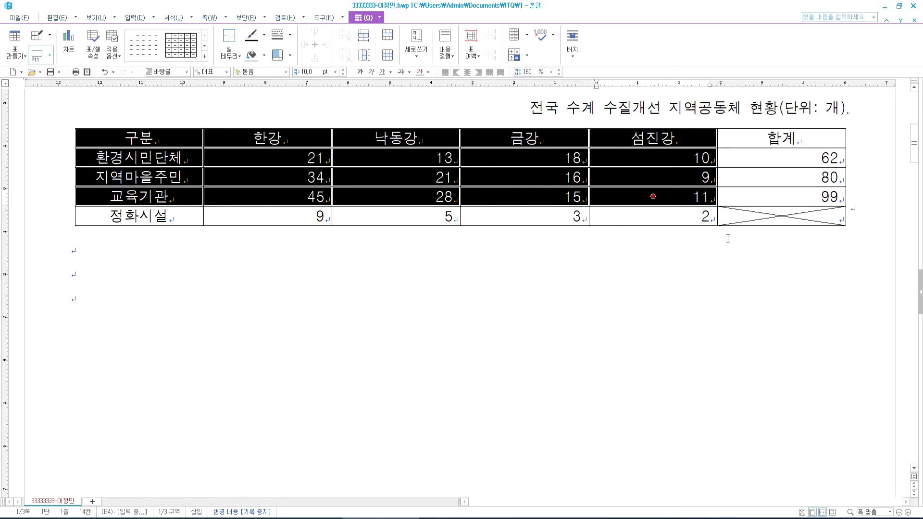
pyautogui.press('l')
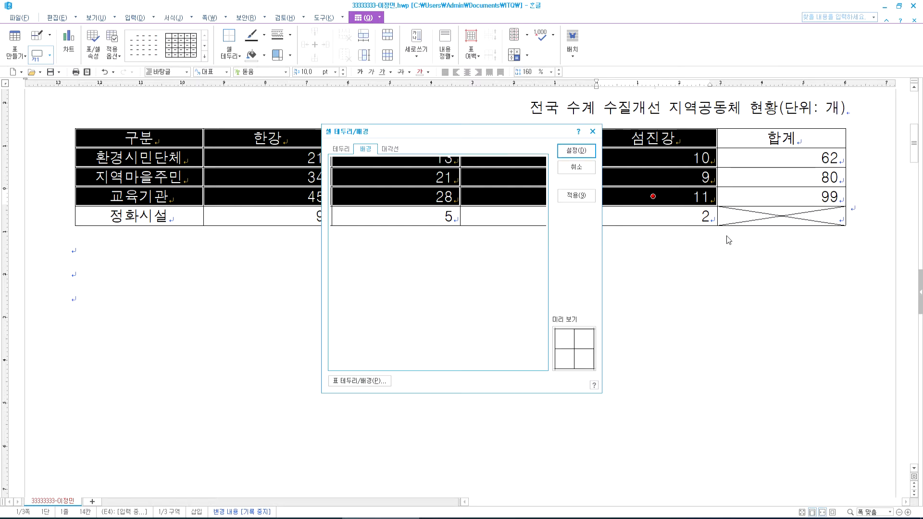
pyautogui.click(356, 188)
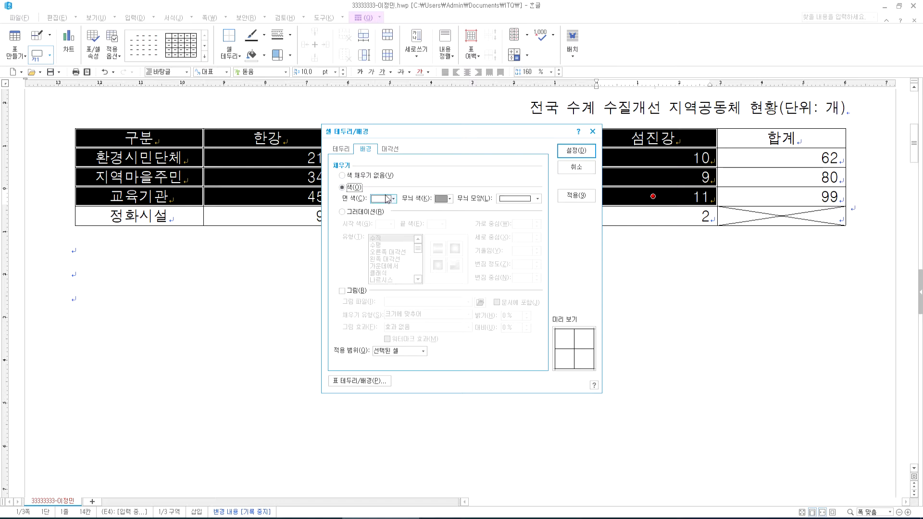
pyautogui.click(393, 199)
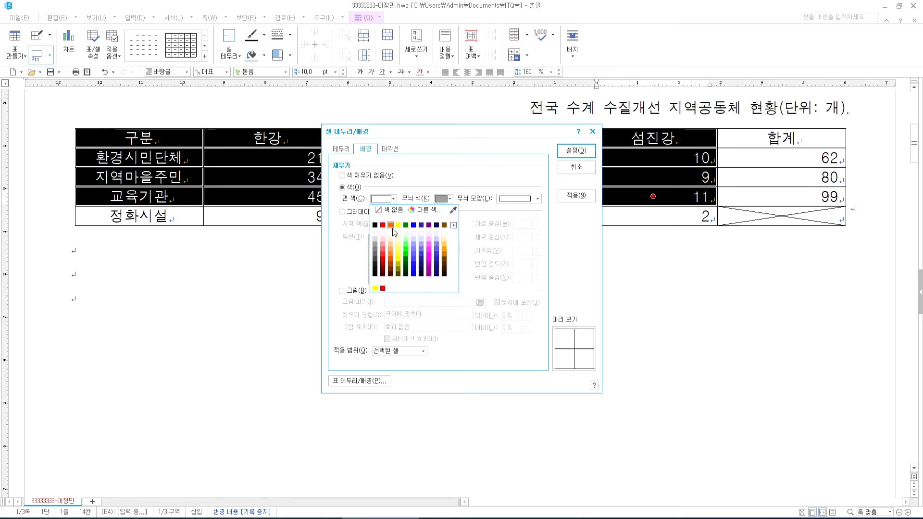
pyautogui.click(390, 225)
pyautogui.click(393, 200)
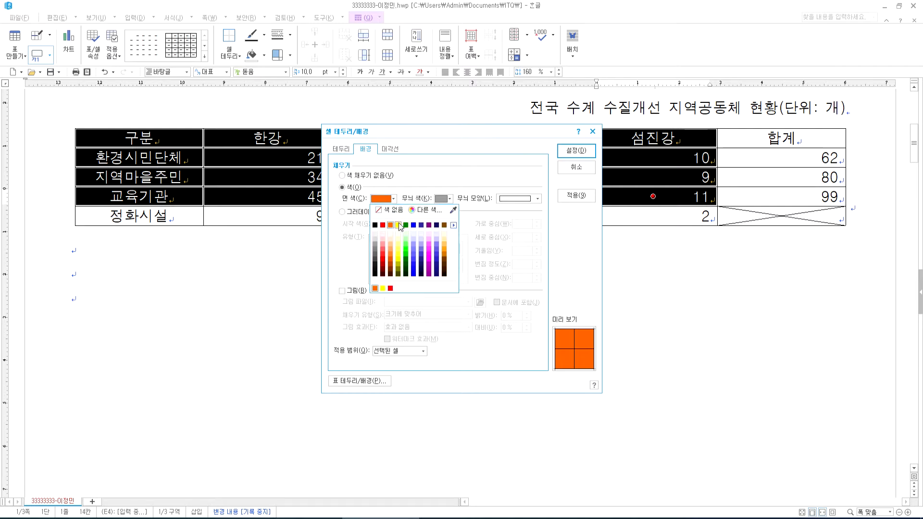
pyautogui.click(402, 226)
pyautogui.click(577, 151)
pyautogui.click(557, 315)
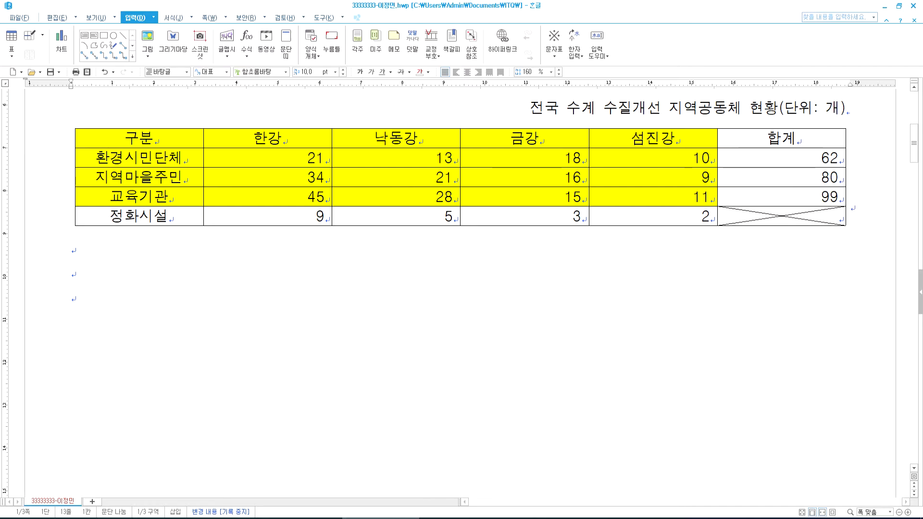
pyautogui.hotkey('alt', 'Tab')
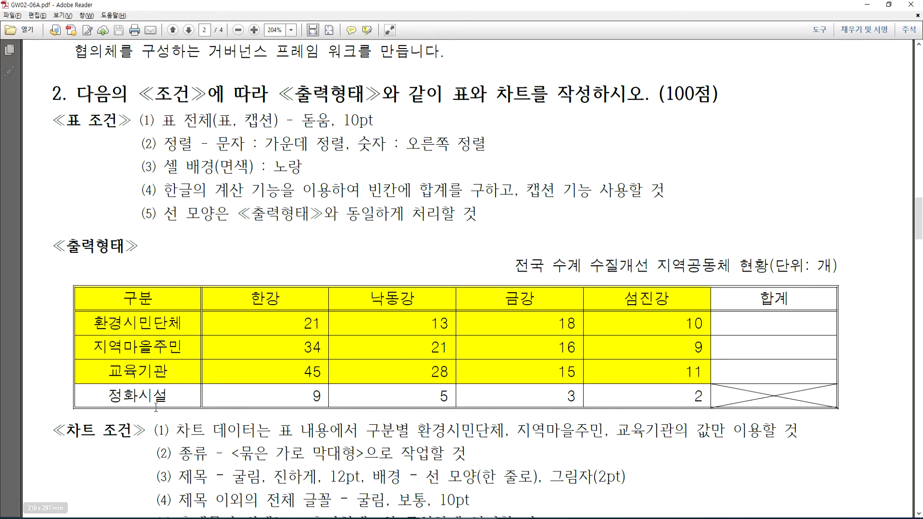
# - Back in Hangul, select every cell of the answer table
pyautogui.hotkey('alt', 'Tab')
pyautogui.moveTo(144, 144); pyautogui.dragTo(755, 217)
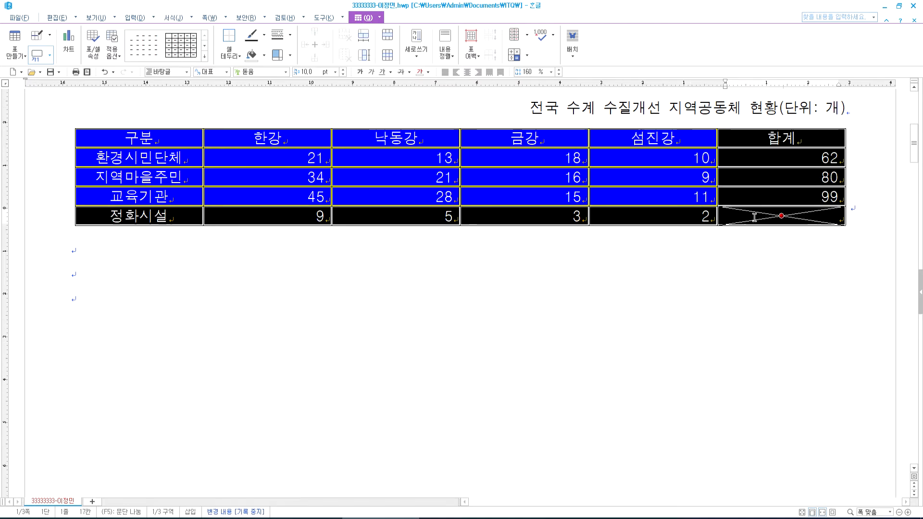
# - Give the whole table a double-line outer border
pyautogui.press('l')
pyautogui.click(421, 196)
pyautogui.click(484, 179)
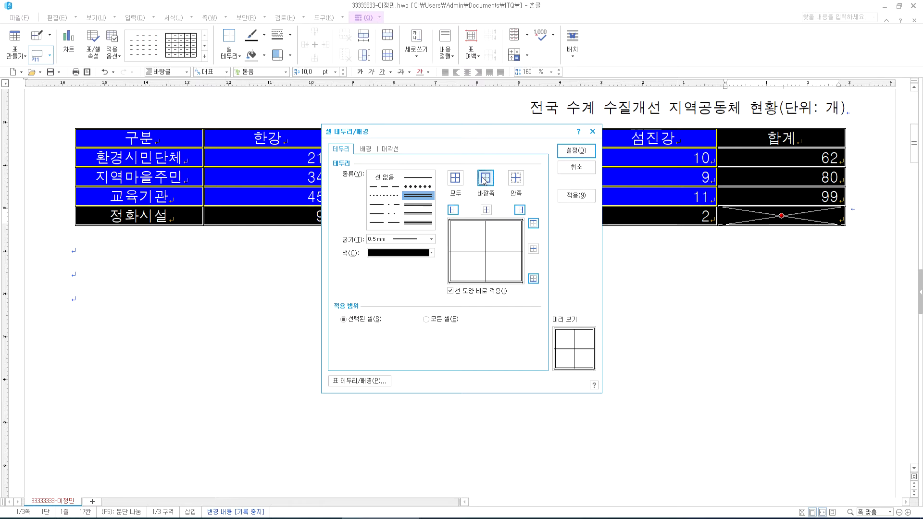
pyautogui.click(577, 151)
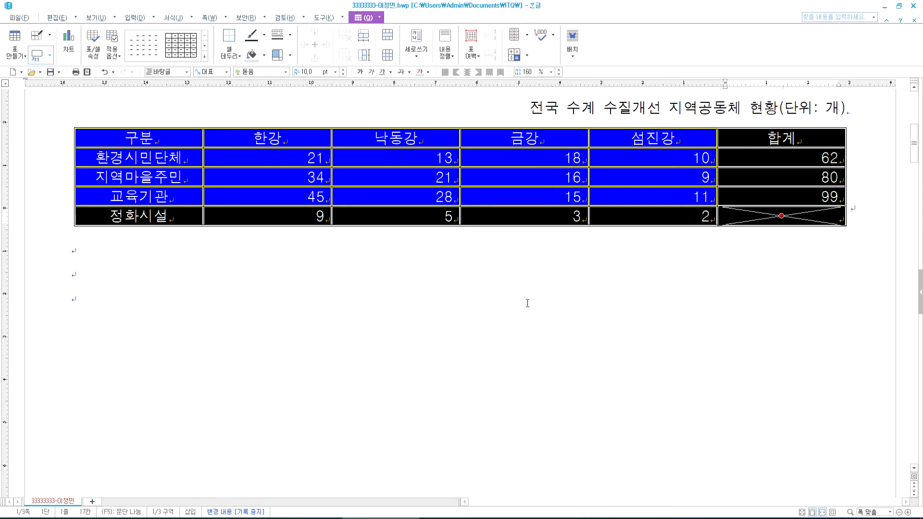
pyautogui.click(518, 299)
# - Put a double-line border around the header row
pyautogui.moveTo(169, 144); pyautogui.dragTo(753, 143)
pyautogui.press('l')
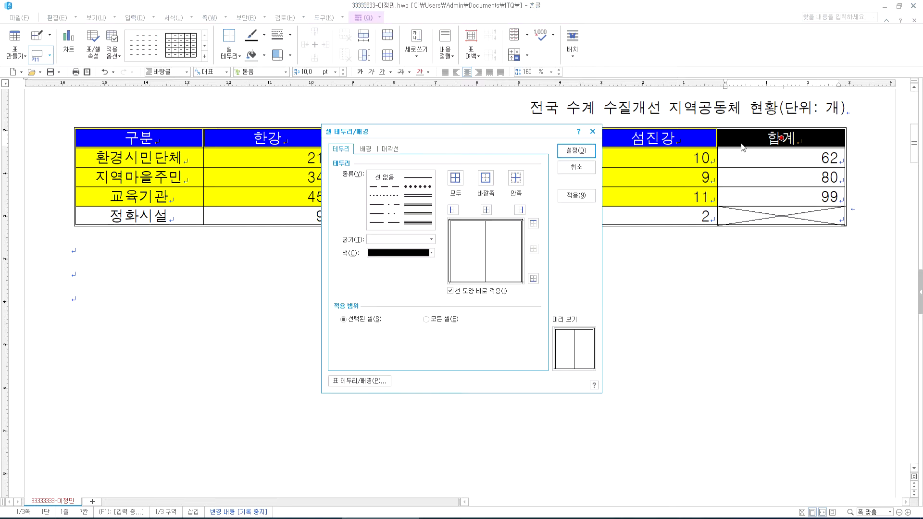
pyautogui.click(418, 196)
pyautogui.click(485, 178)
pyautogui.click(570, 153)
pyautogui.click(494, 332)
# - Put a double-line border around the first column, 구분 to 정화시설
pyautogui.moveTo(155, 135); pyautogui.dragTo(151, 215)
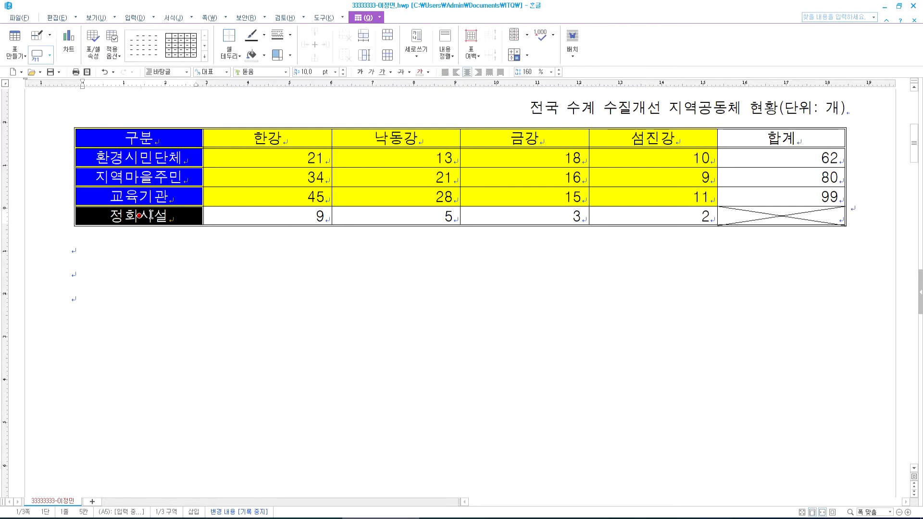
pyautogui.press('l')
pyautogui.click(413, 197)
pyautogui.click(486, 179)
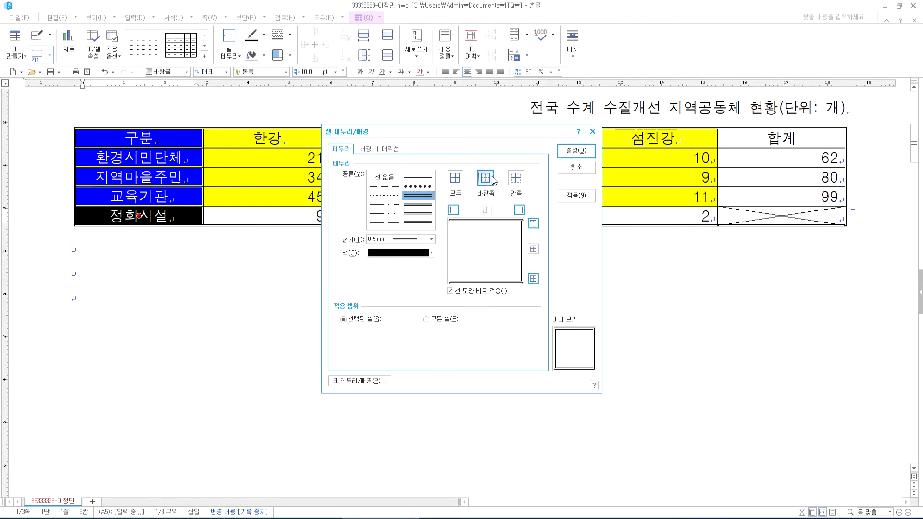
pyautogui.click(579, 150)
pyautogui.click(552, 284)
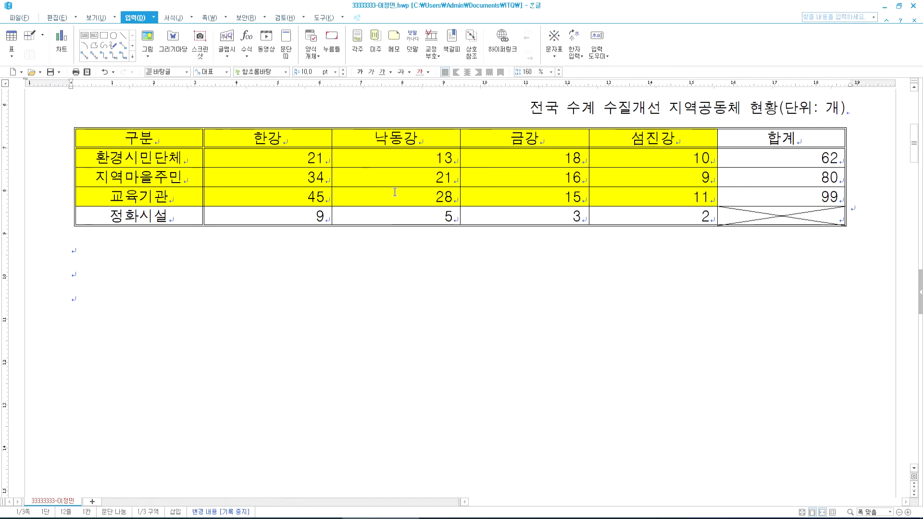
# - Reselect the first column and reapply the double-line border, including its right edge
pyautogui.click(175, 137)
pyautogui.moveTo(175, 137); pyautogui.dragTo(166, 220)
pyautogui.click(159, 250)
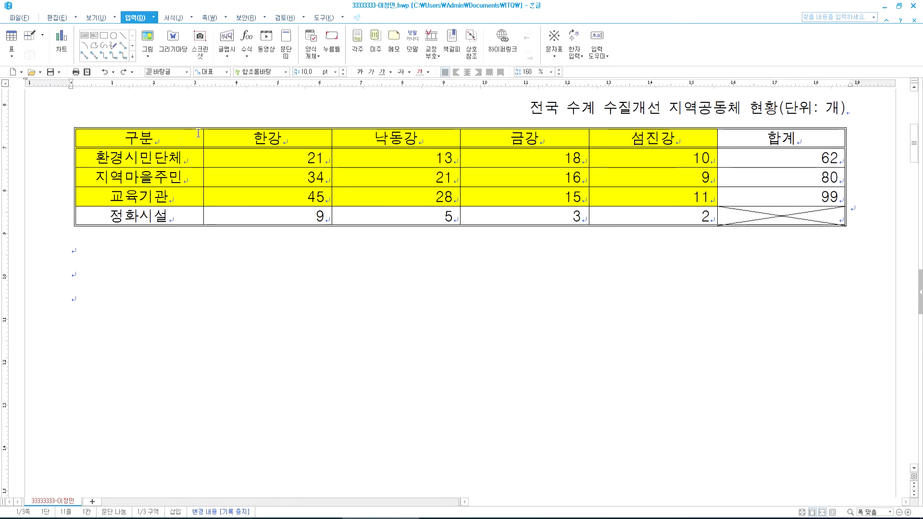
pyautogui.moveTo(168, 139); pyautogui.dragTo(153, 217)
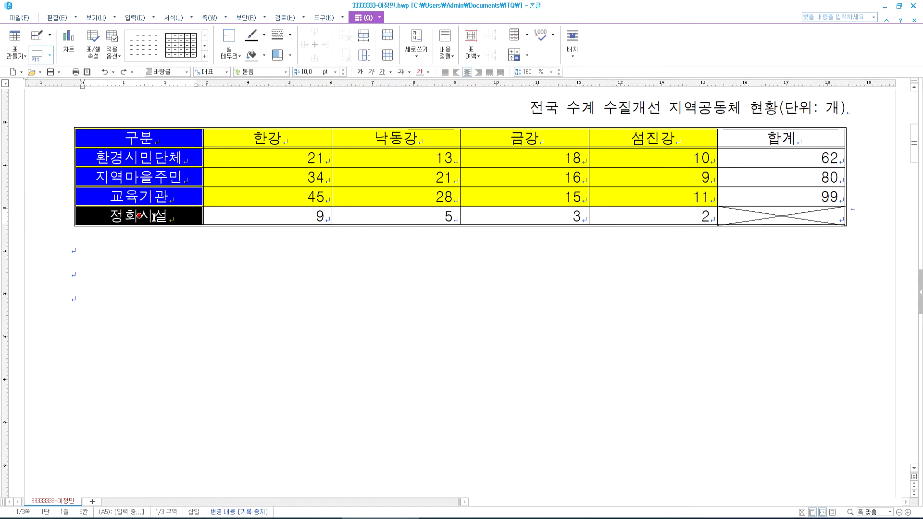
pyautogui.press('l')
pyautogui.click(418, 196)
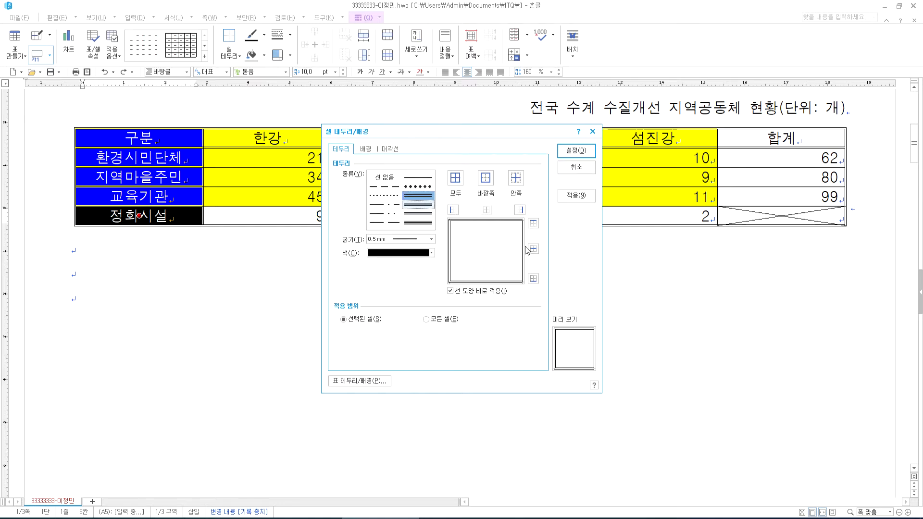
pyautogui.click(519, 209)
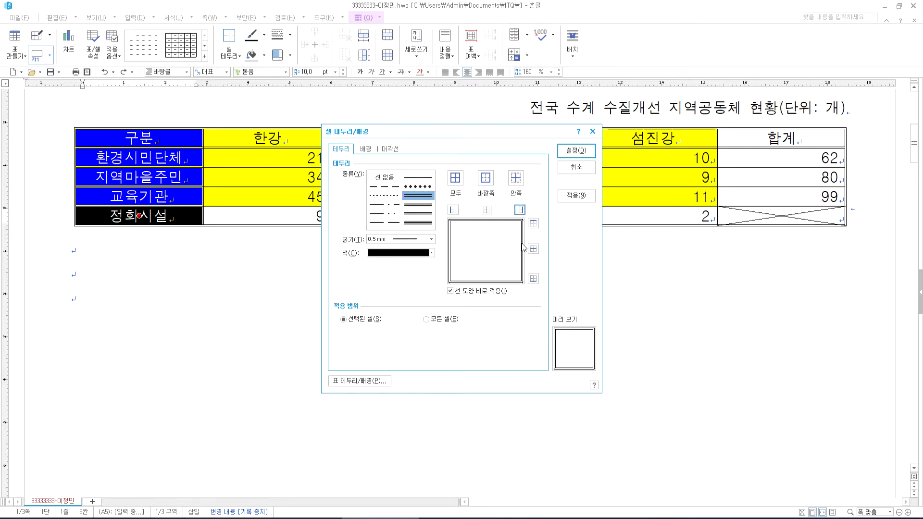
pyautogui.click(485, 178)
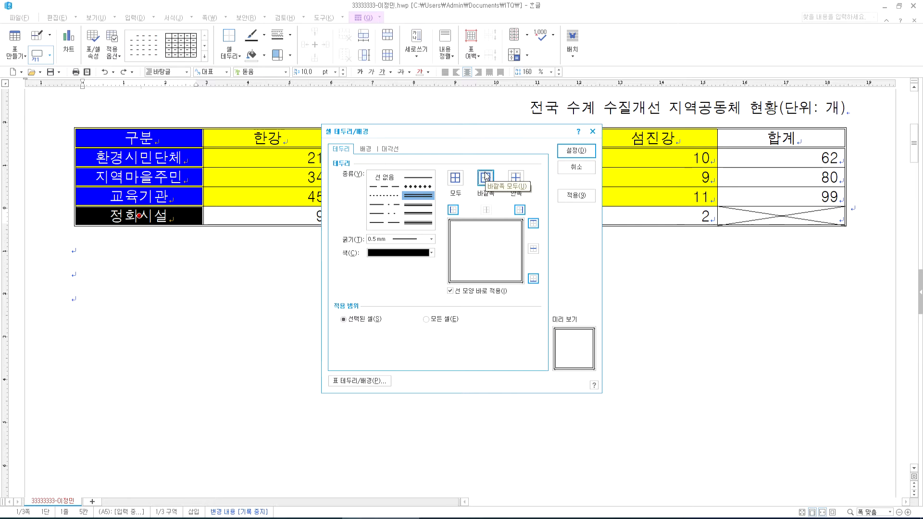
pyautogui.click(576, 151)
pyautogui.click(583, 287)
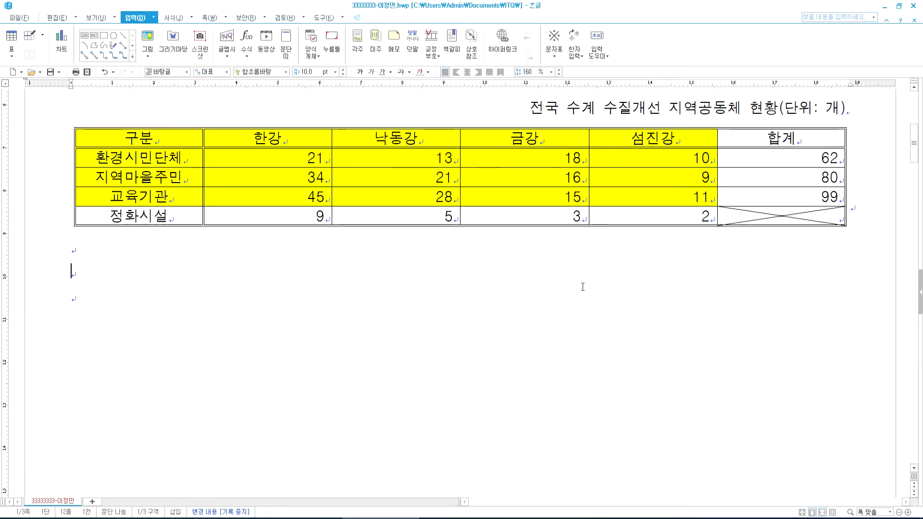
pyautogui.scroll(3, 553, 298)
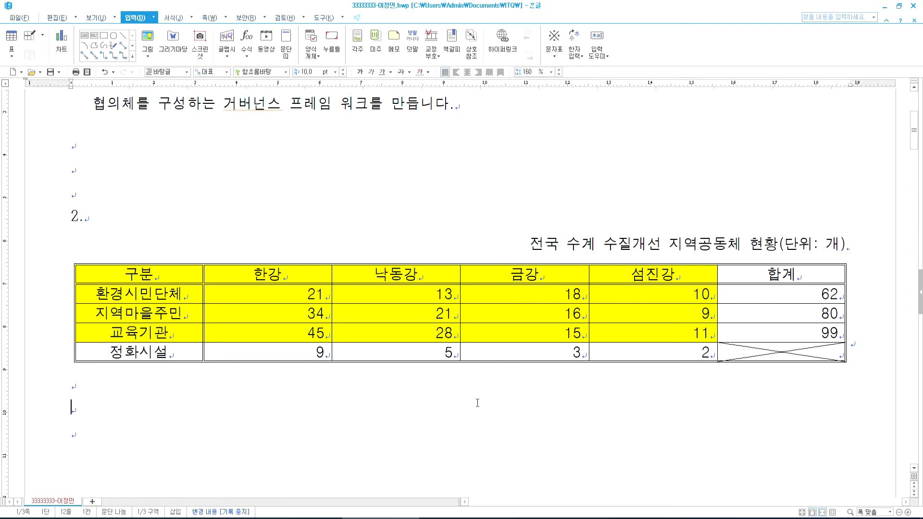
# - Review the PDF's chart conditions, then select the Hangul table data from 구분 to 섬진강's 11
pyautogui.hotkey('alt', 'Tab')
pyautogui.scroll(-1, 360, 345)
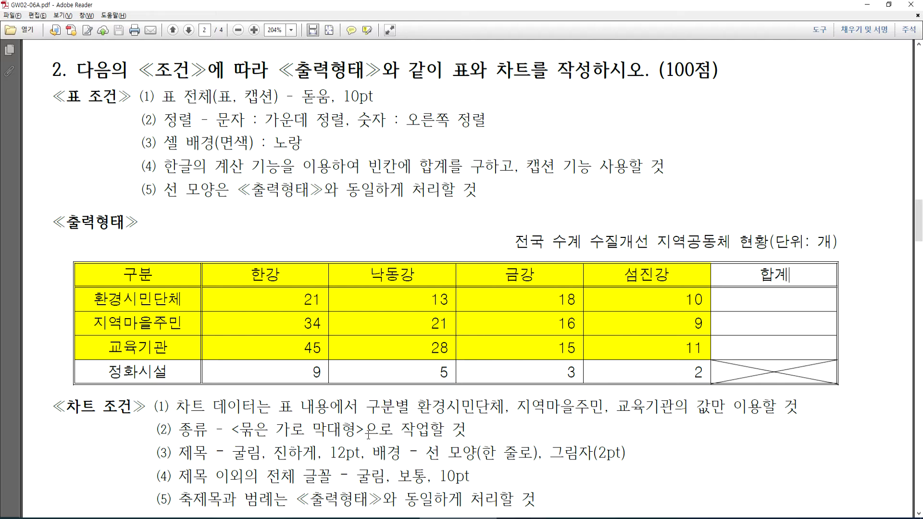
pyautogui.hotkey('alt', 'Tab')
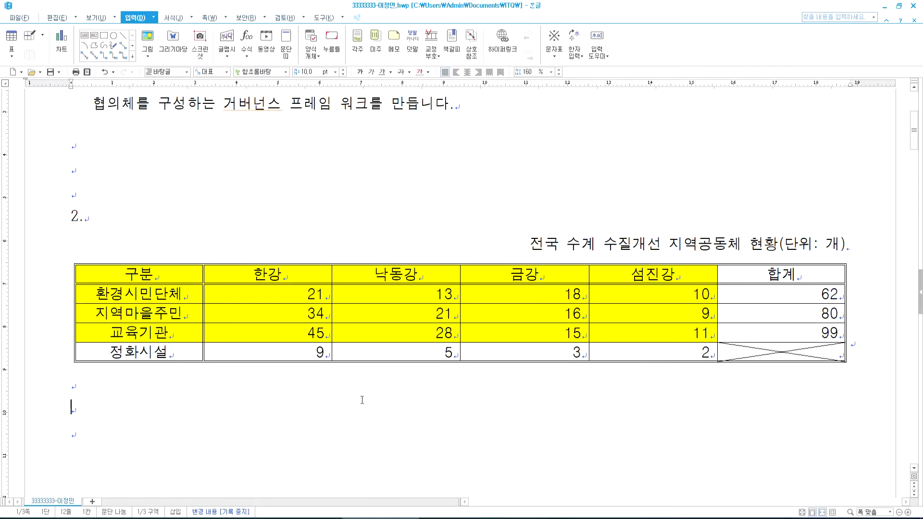
pyautogui.hotkey('alt', 'Tab')
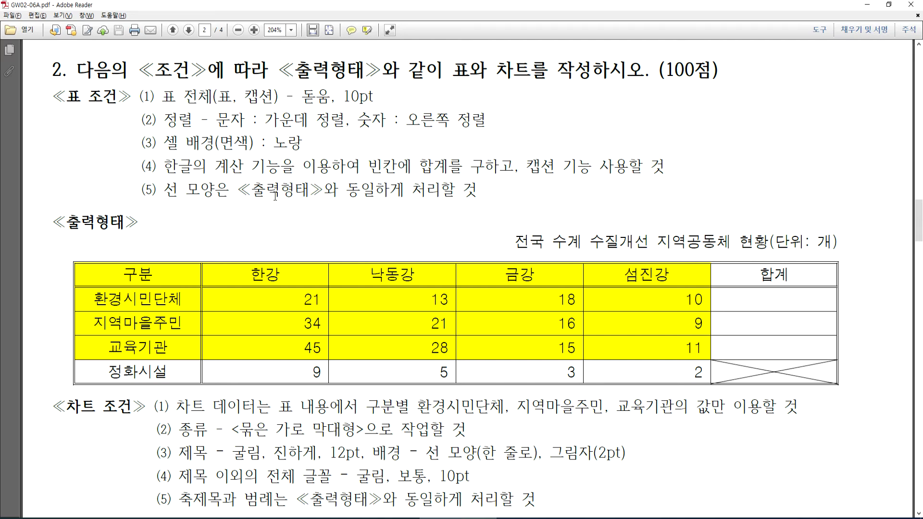
pyautogui.scroll(-8, 310, 299)
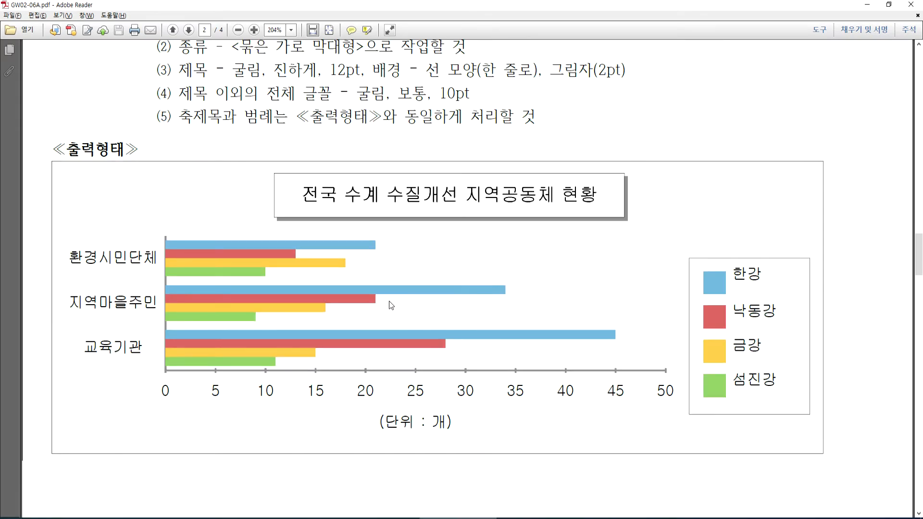
pyautogui.scroll(5, 385, 300)
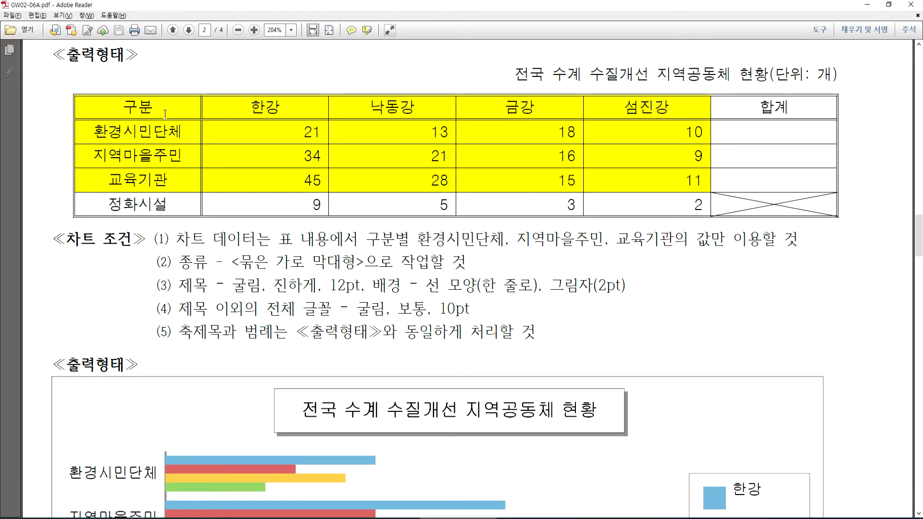
pyautogui.hotkey('alt', 'Tab')
pyautogui.moveTo(187, 272); pyautogui.dragTo(634, 335)
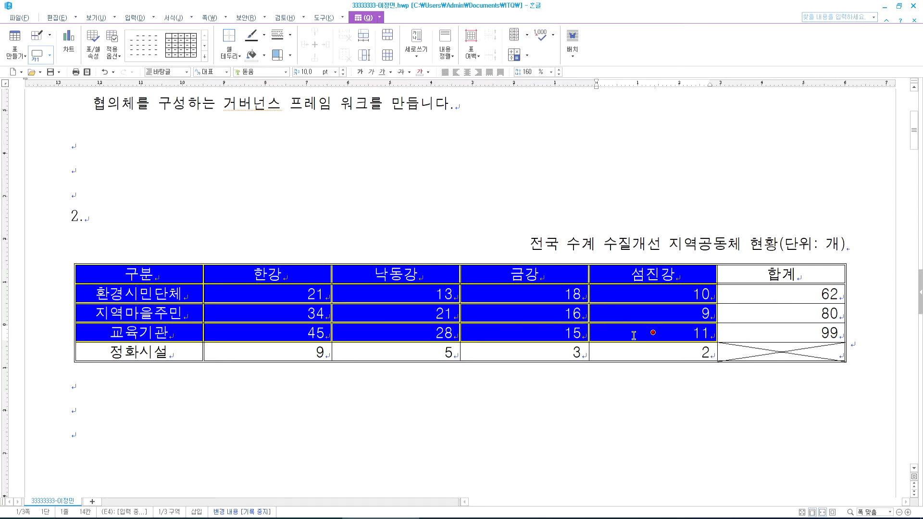
# - Insert a bar chart of the selected data, widen it to 187.08 mm, and treat it as a character
pyautogui.click(134, 17)
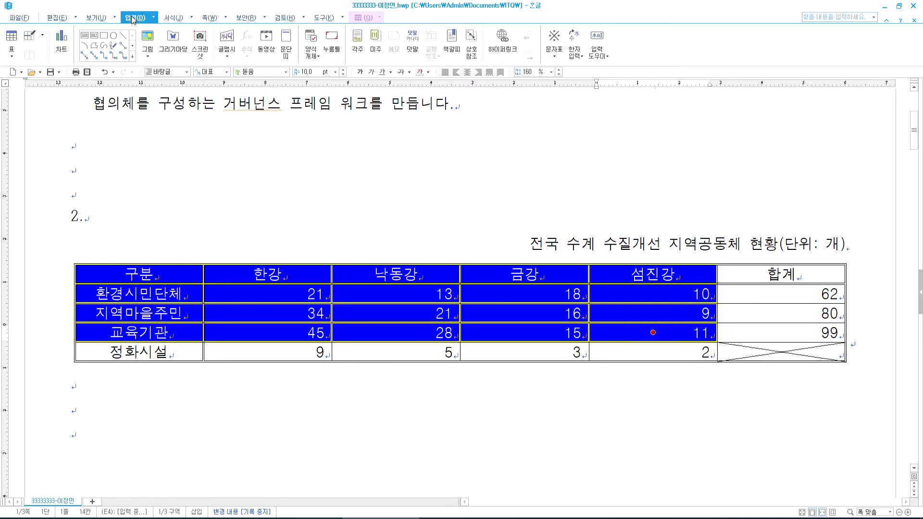
pyautogui.click(61, 51)
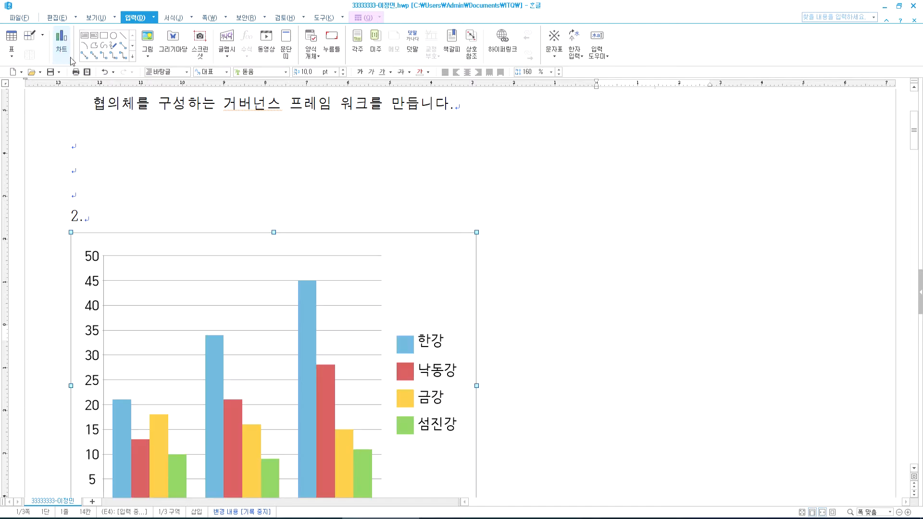
pyautogui.scroll(-5, 444, 310)
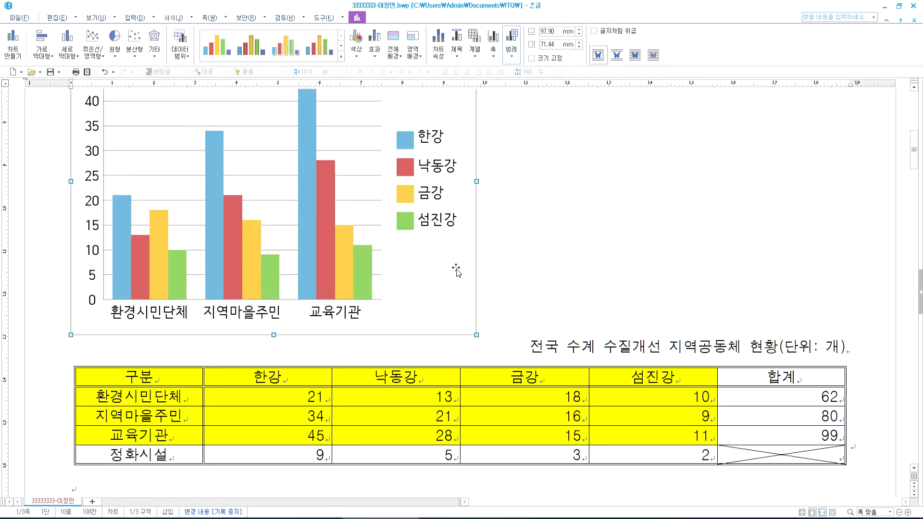
pyautogui.moveTo(476, 183); pyautogui.dragTo(846, 185)
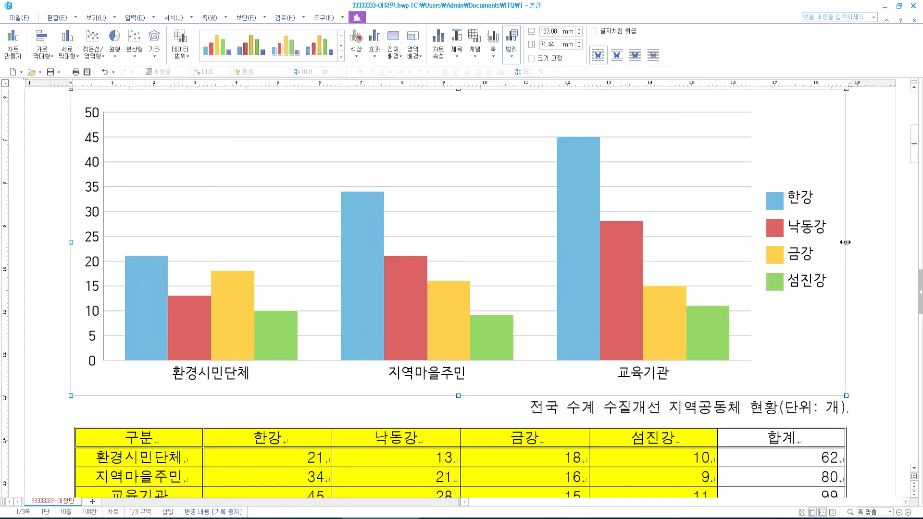
pyautogui.click(614, 33)
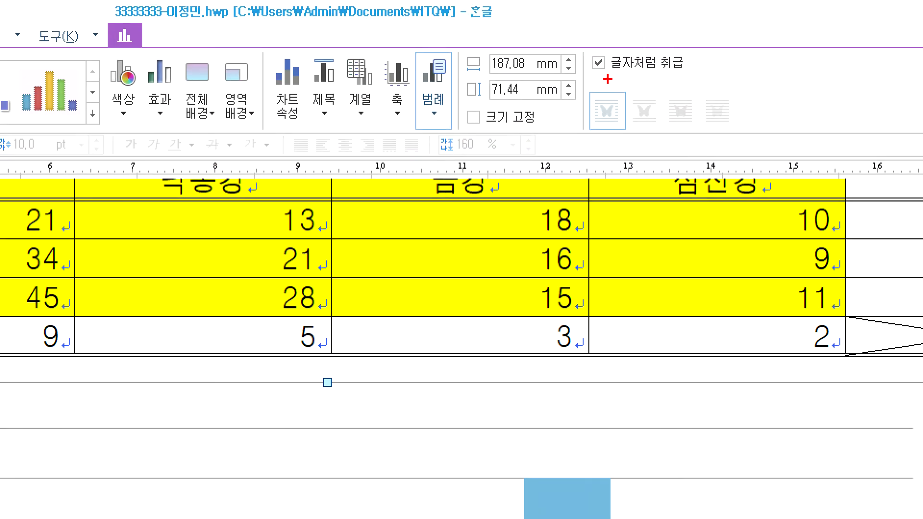
# - Move the 187.08 × 71.44 mm bar chart out of the table to sit directly beneath it
pyautogui.moveTo(607, 79)
pyautogui.mouseDown()
pyautogui.moveTo(580, 61)
pyautogui.moveTo(612, 83)
pyautogui.mouseUp()
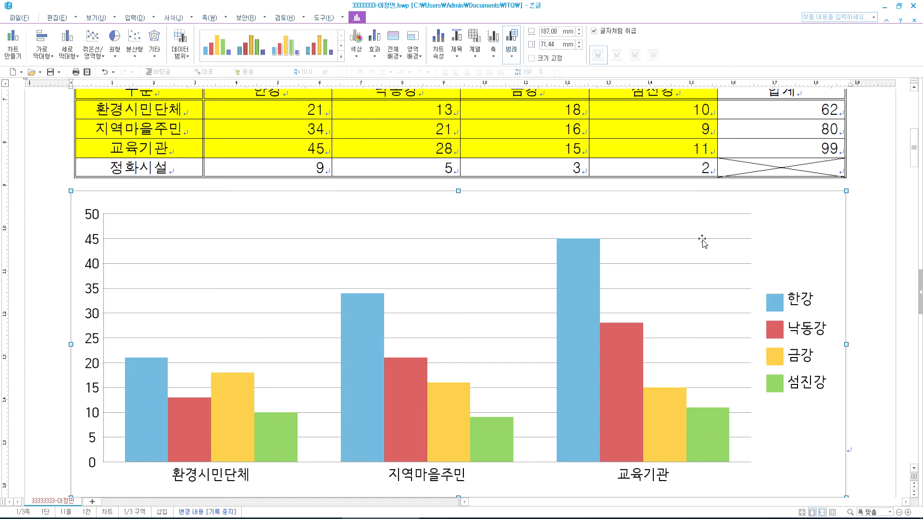
pyautogui.moveTo(744, 244); pyautogui.dragTo(764, 112)
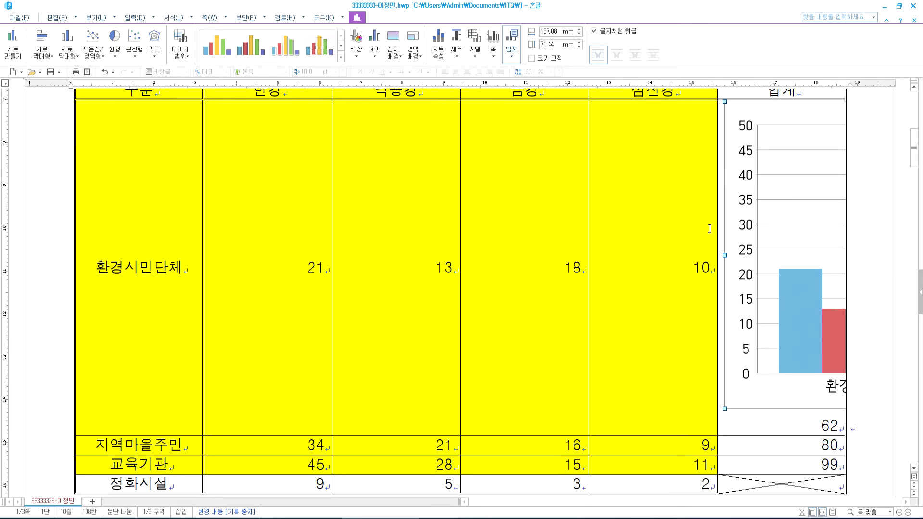
pyautogui.hotkey('ctrl', 'z')
pyautogui.scroll(5, 750, 195)
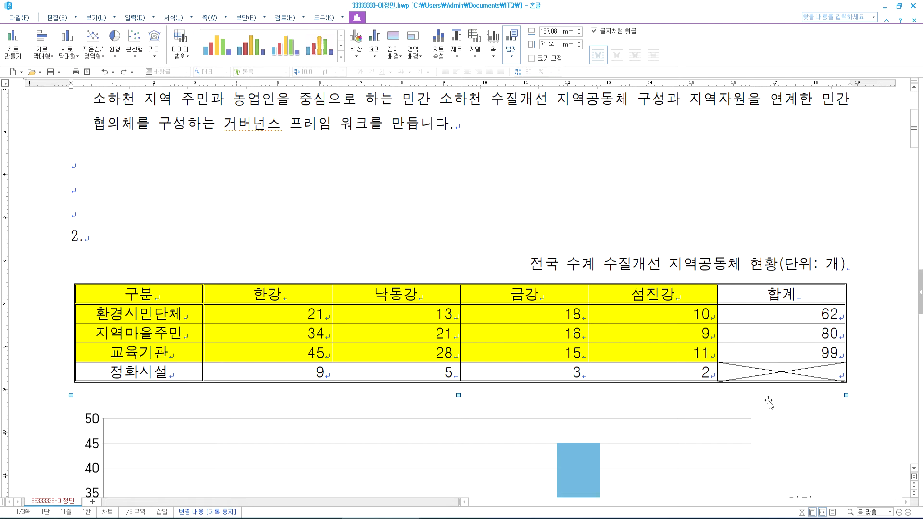
pyautogui.moveTo(791, 413); pyautogui.dragTo(327, 246)
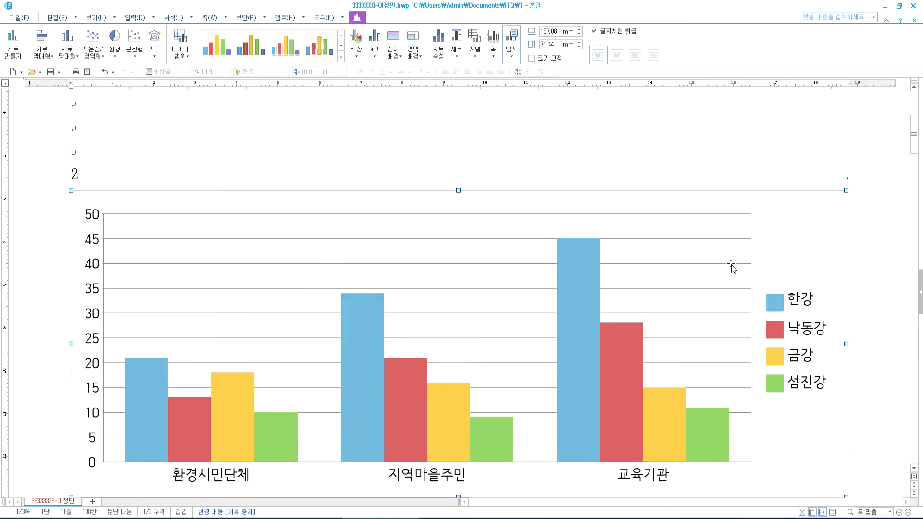
pyautogui.scroll(-5, 741, 262)
pyautogui.scroll(3, 777, 380)
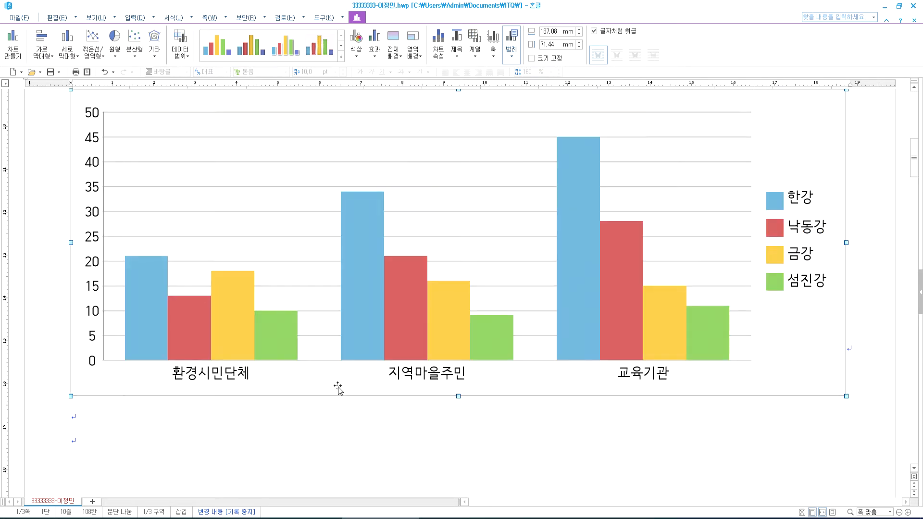
pyautogui.scroll(2, 690, 314)
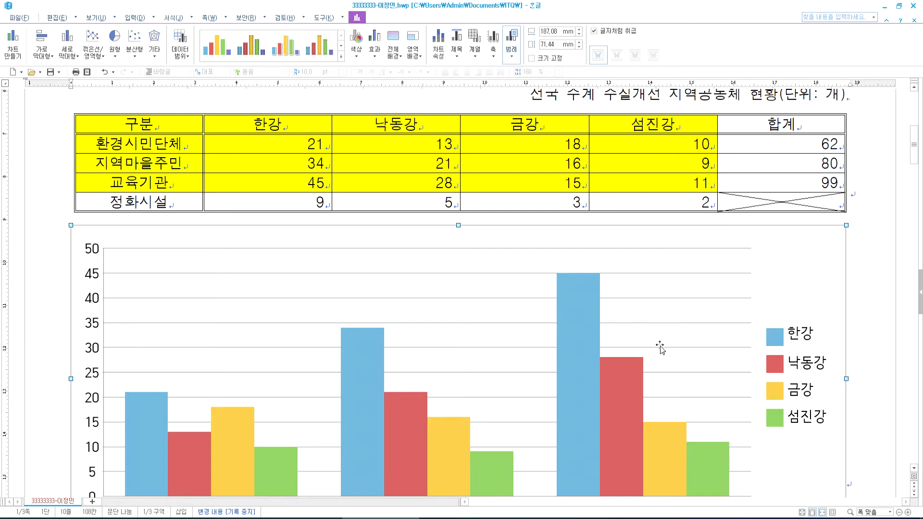
pyautogui.scroll(-1, 660, 346)
pyautogui.scroll(-2, 660, 347)
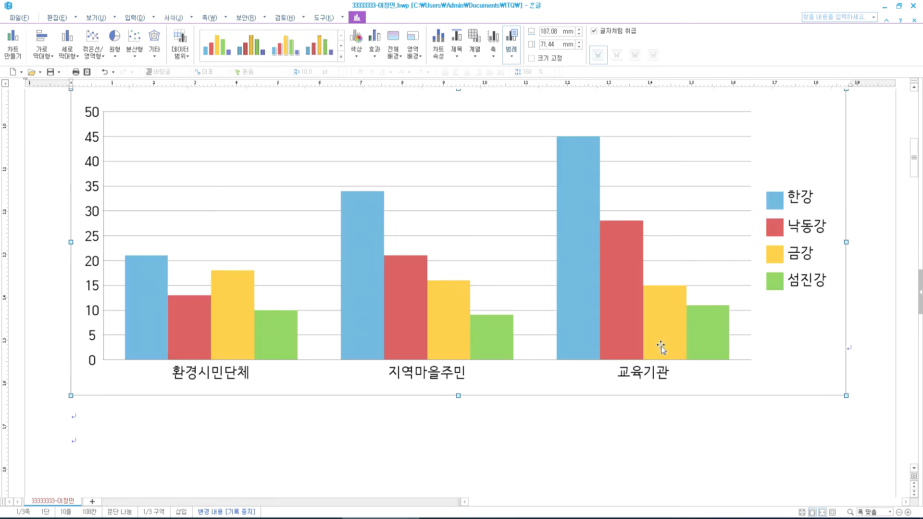
# - Review the PDF's chart conditions and sample horizontal bar chart, then return to Hangul
pyautogui.hotkey('alt', 'Tab')
pyautogui.scroll(-3, 367, 382)
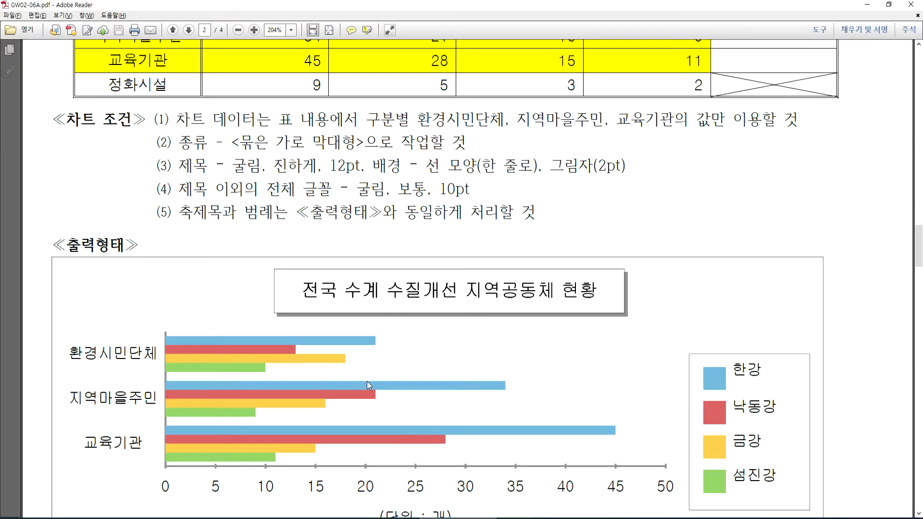
pyautogui.scroll(-1, 368, 381)
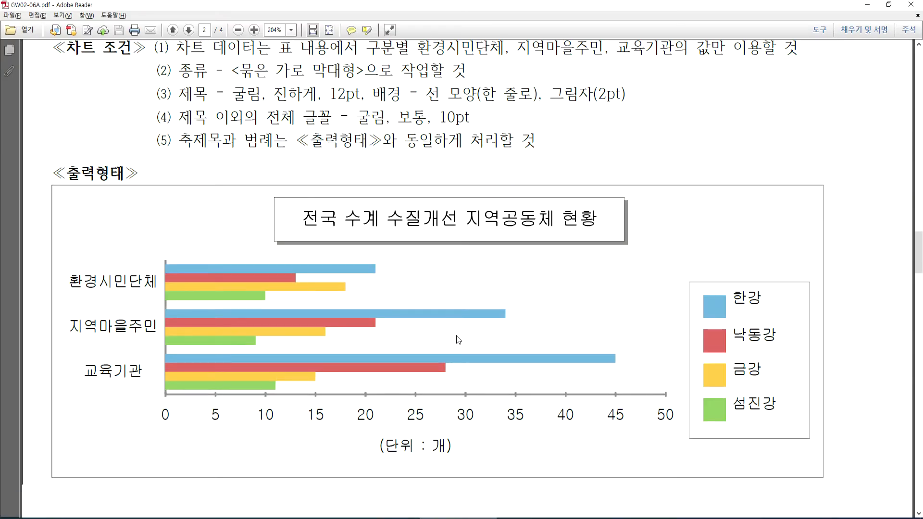
pyautogui.scroll(1, 432, 321)
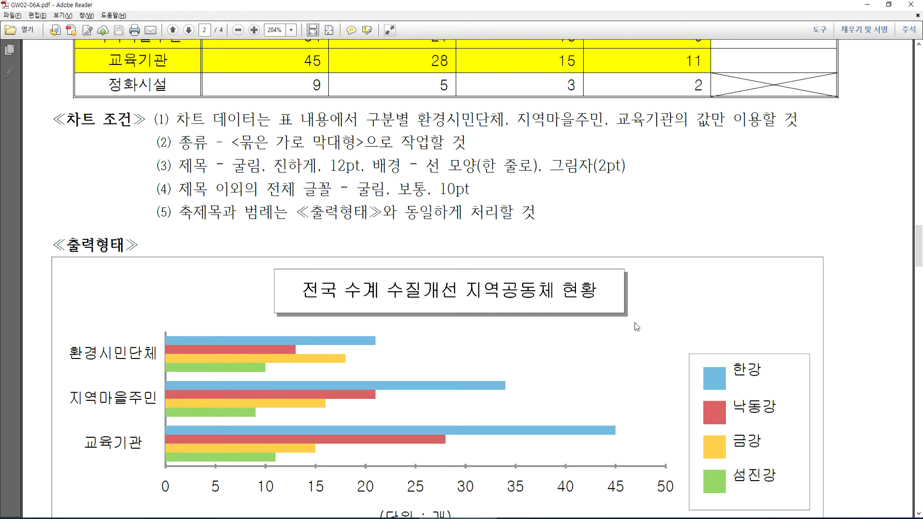
pyautogui.scroll(-3, 222, 222)
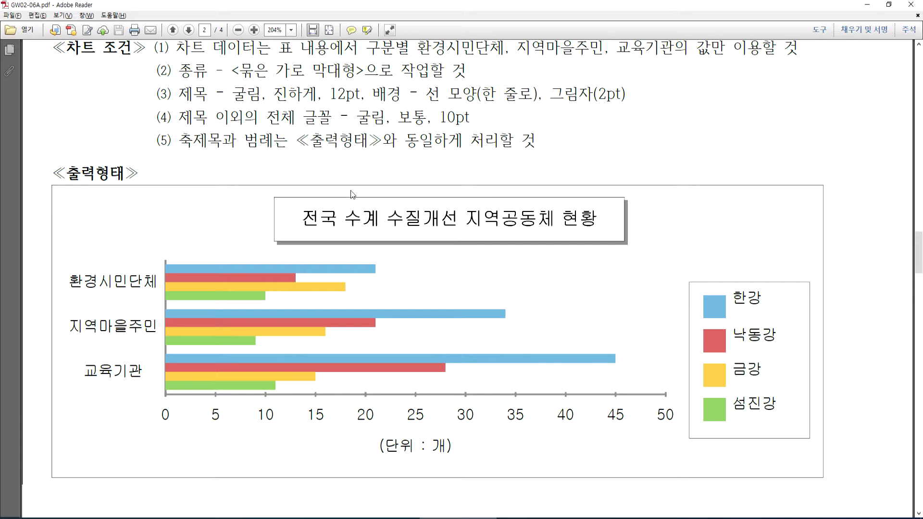
pyautogui.scroll(2, 296, 173)
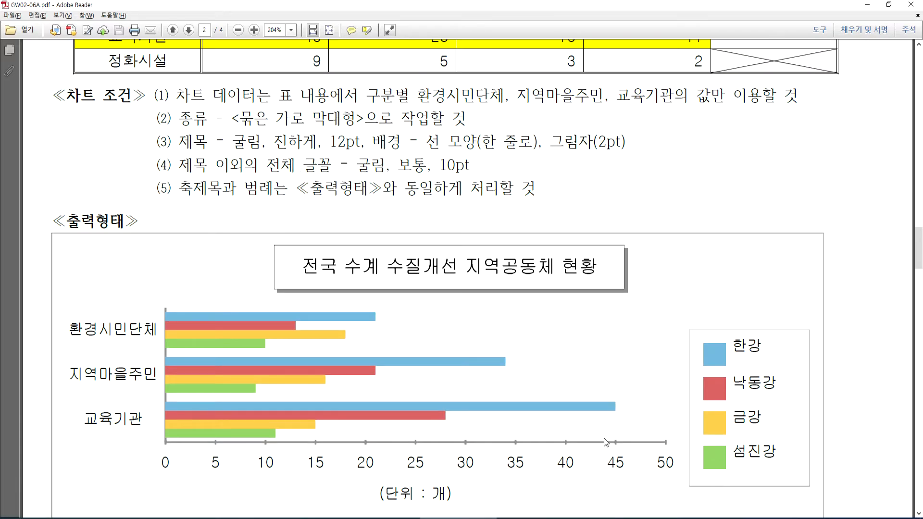
pyautogui.click(381, 518)
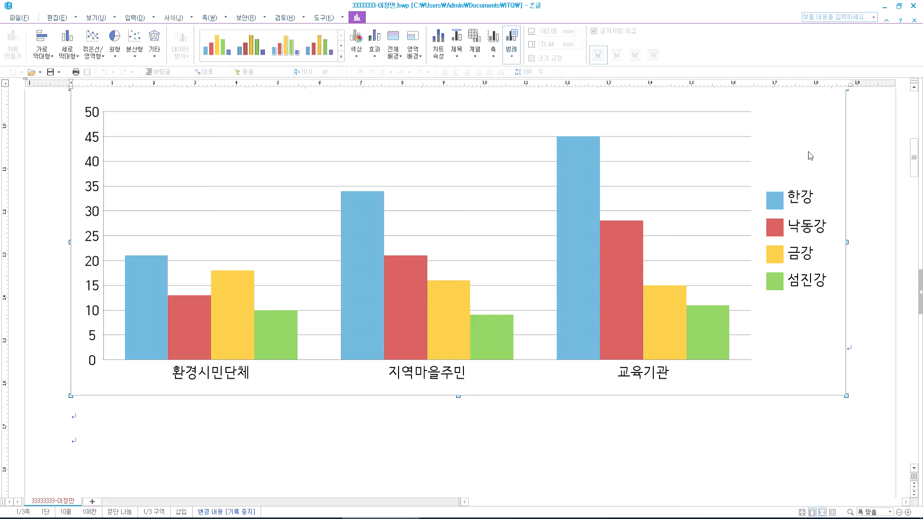
# - Select the chart and put it into editing mode
pyautogui.rightClick(809, 152)
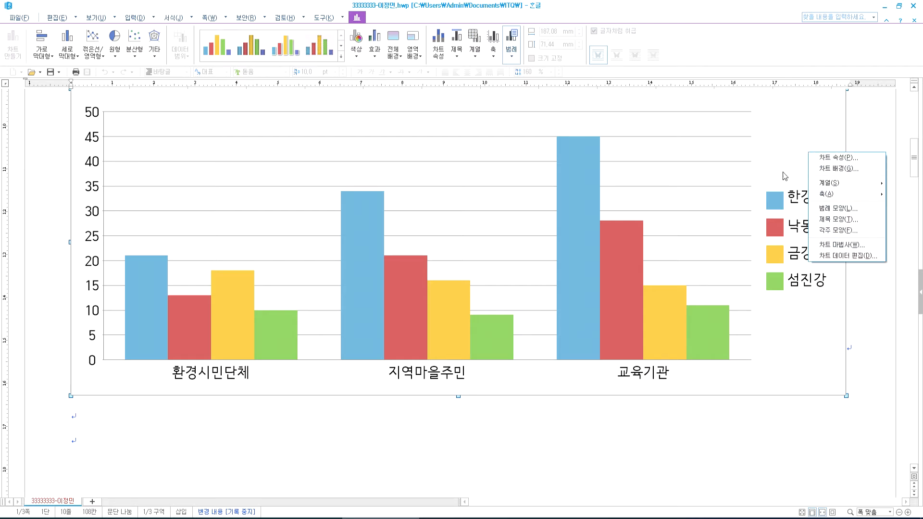
pyautogui.click(863, 120)
pyautogui.scroll(1, 863, 120)
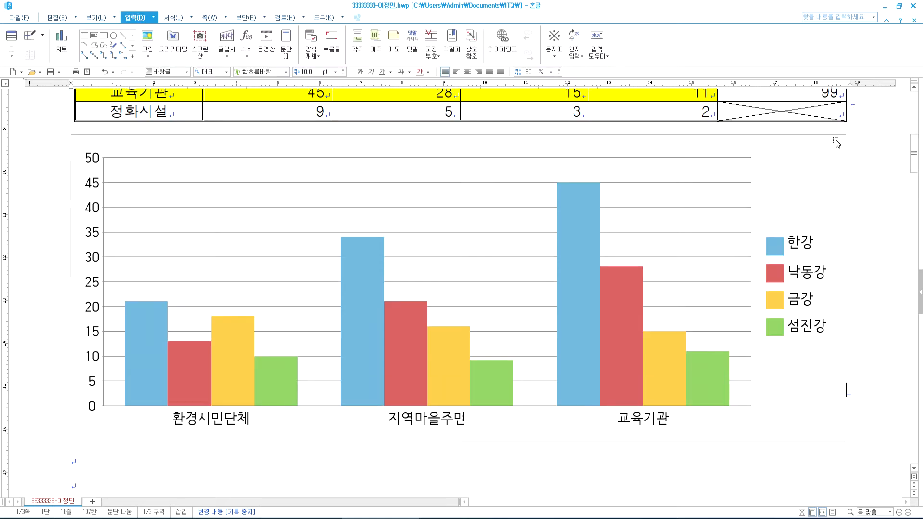
pyautogui.click(813, 153)
pyautogui.click(812, 153)
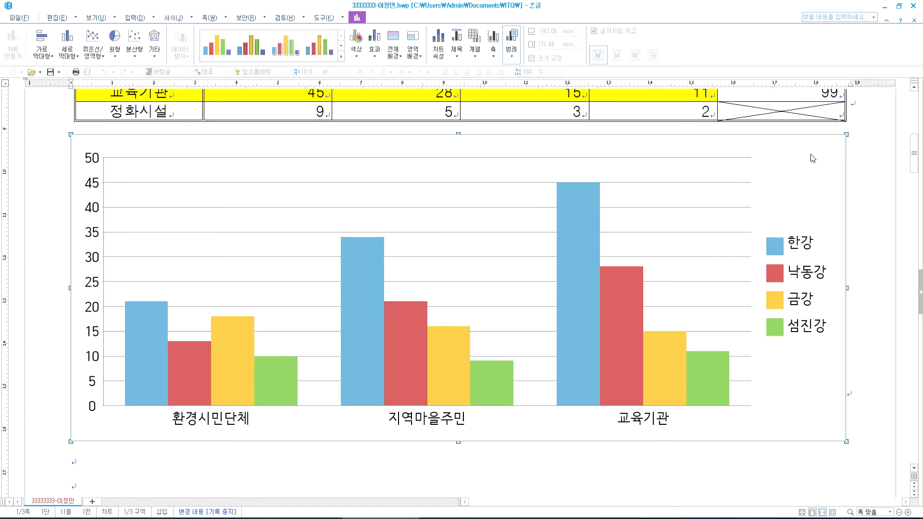
# - Launch the chart wizard and choose the clustered horizontal bar (묶은 가로 막대형) type
pyautogui.rightClick(812, 154)
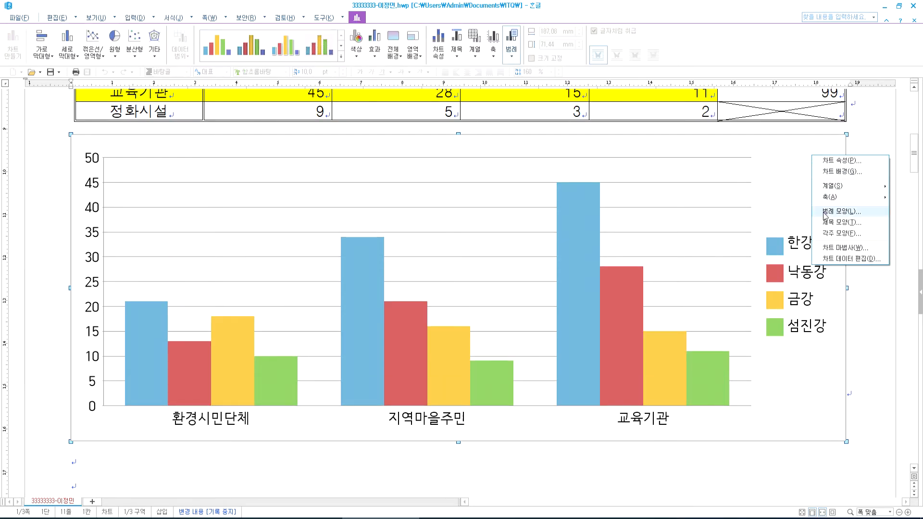
pyautogui.click(825, 249)
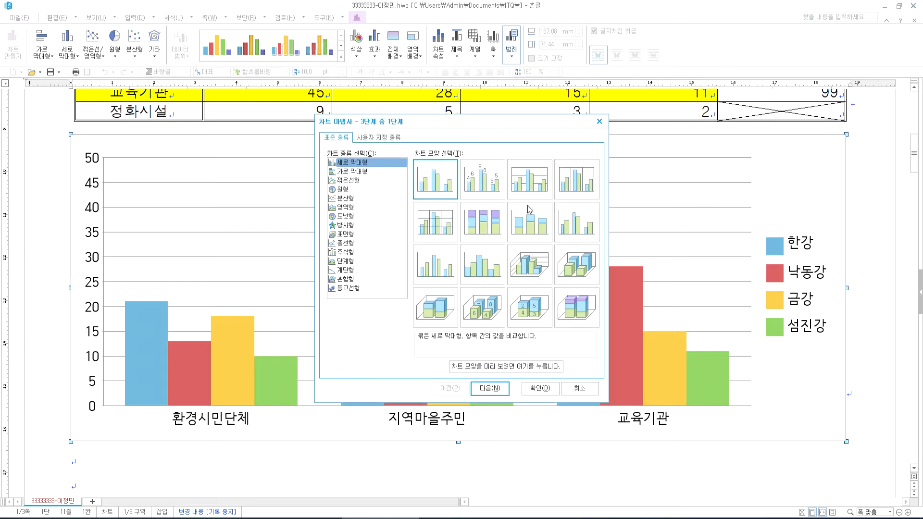
pyautogui.click(356, 172)
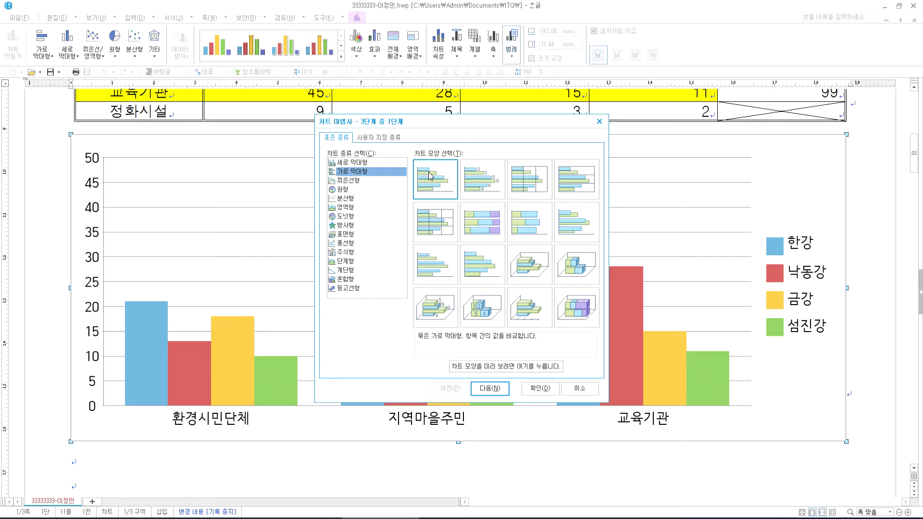
pyautogui.hotkey('ctrl', '1')
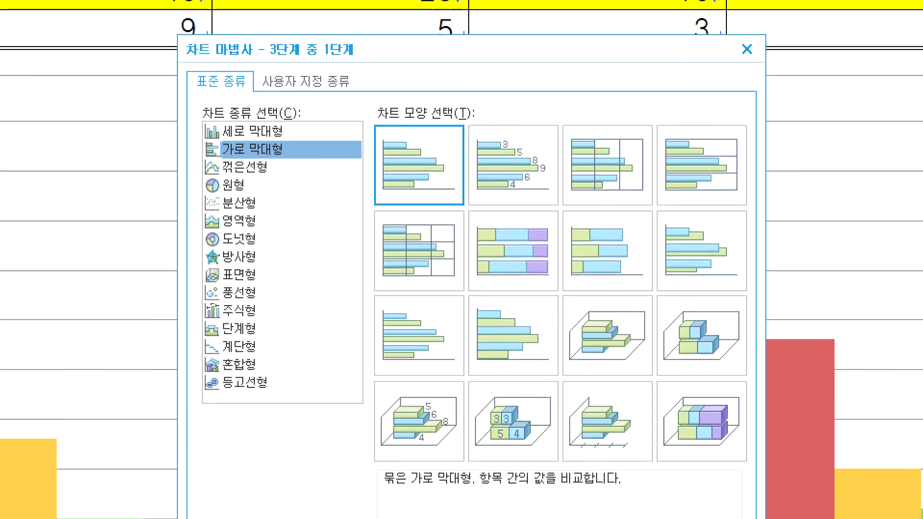
pyautogui.click(458, 205)
pyautogui.moveTo(379, 491)
pyautogui.mouseDown()
pyautogui.moveTo(438, 500)
pyautogui.moveTo(484, 456)
pyautogui.moveTo(440, 490)
pyautogui.mouseUp()
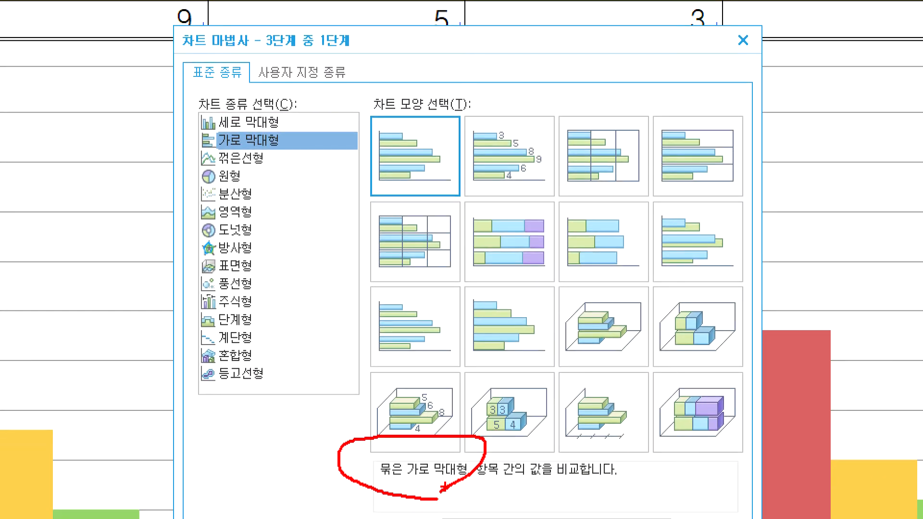
pyautogui.moveTo(445, 129); pyautogui.dragTo(503, 110)
pyautogui.press('Escape')
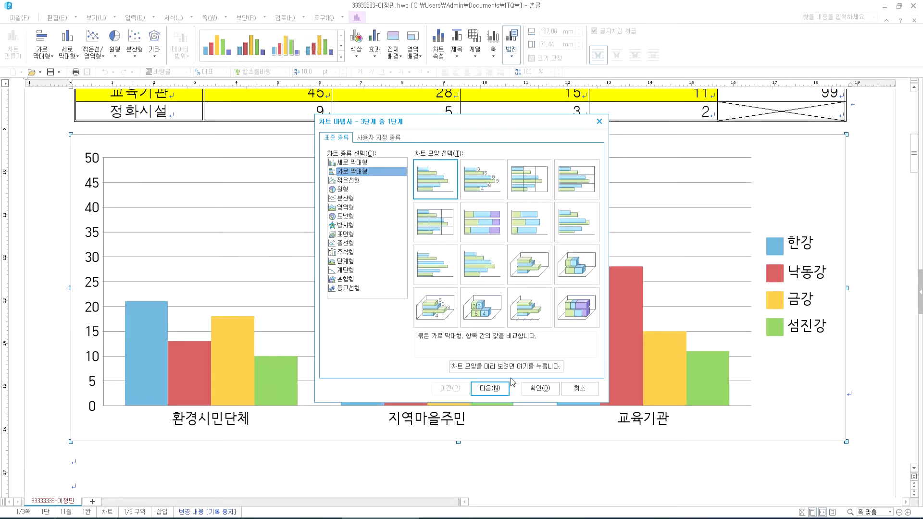
# - Set the data direction to 열 (columns) so the four rivers form the legend
pyautogui.click(489, 388)
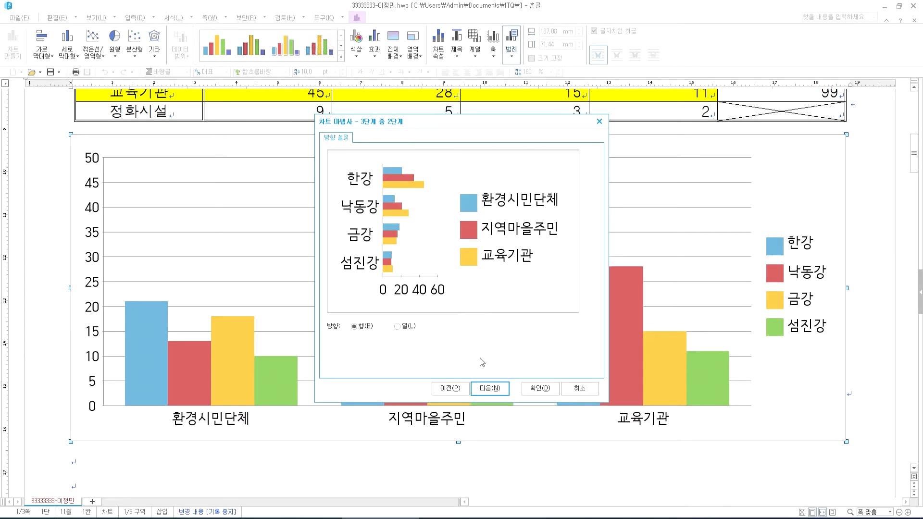
pyautogui.click(399, 328)
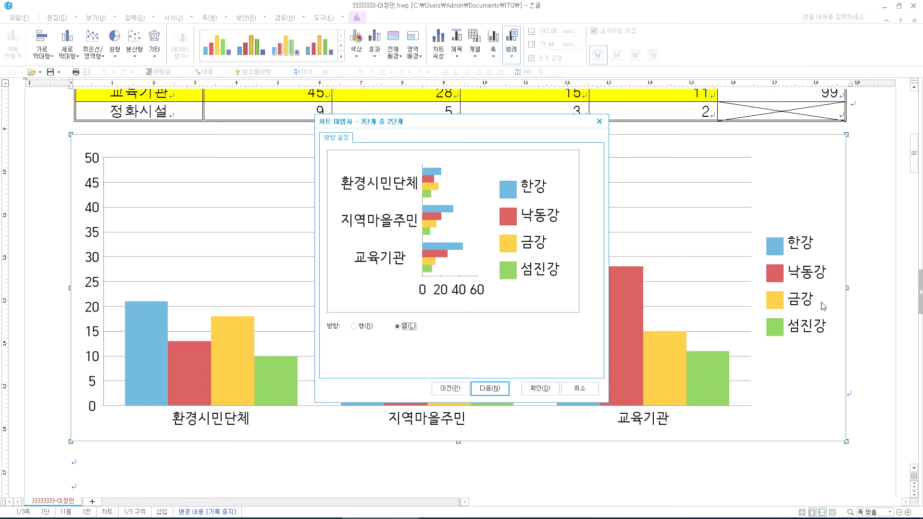
pyautogui.click(367, 328)
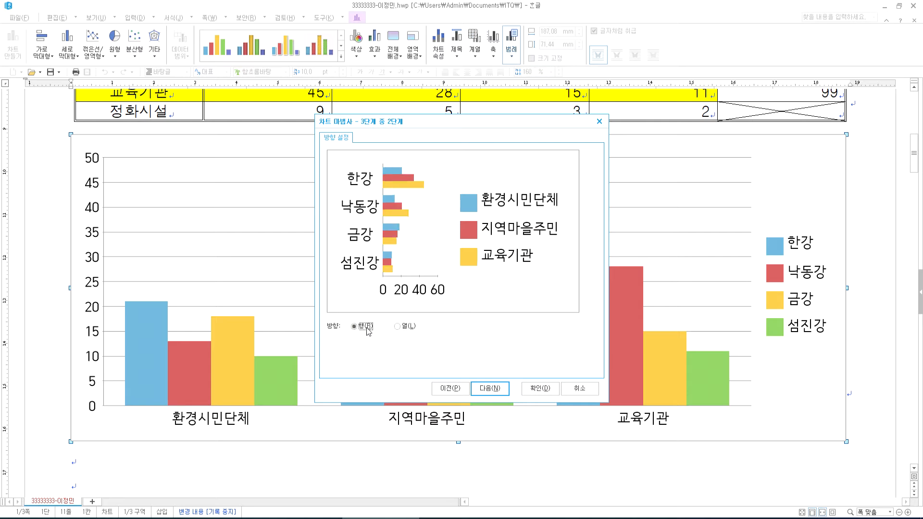
pyautogui.click(398, 327)
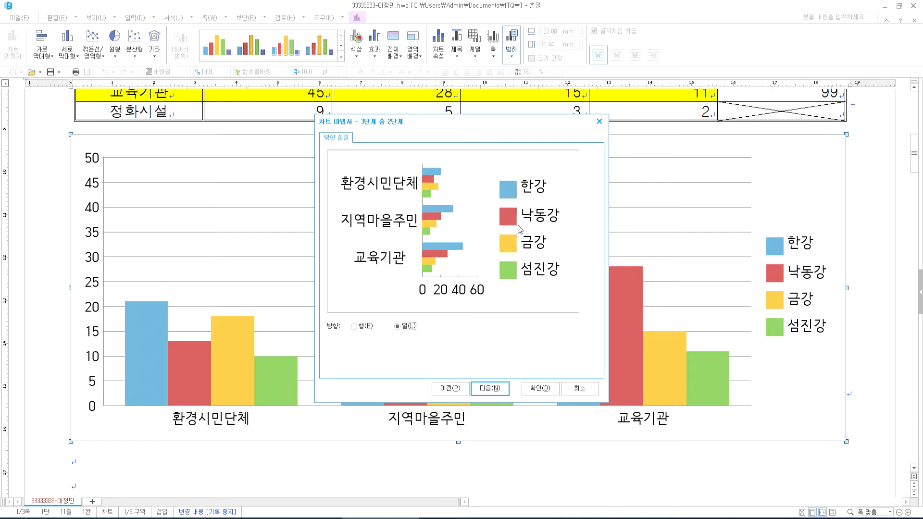
pyautogui.click(481, 518)
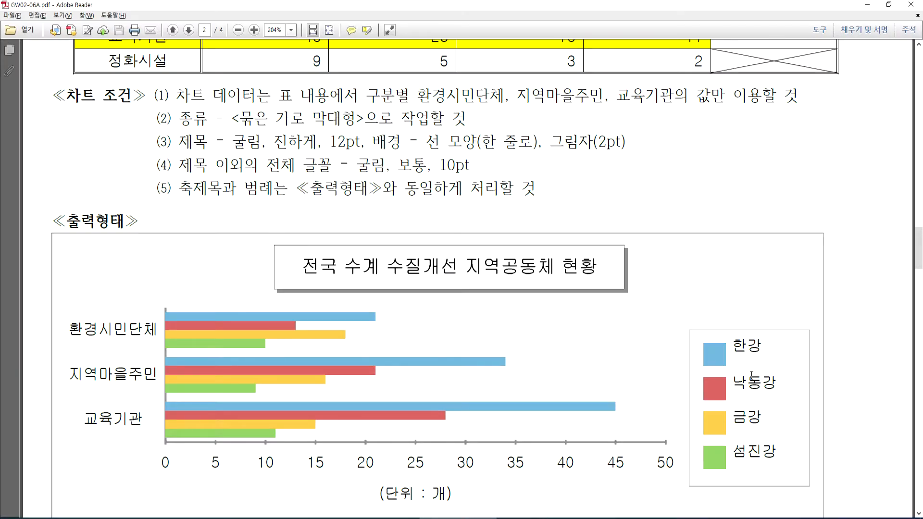
pyautogui.click(407, 518)
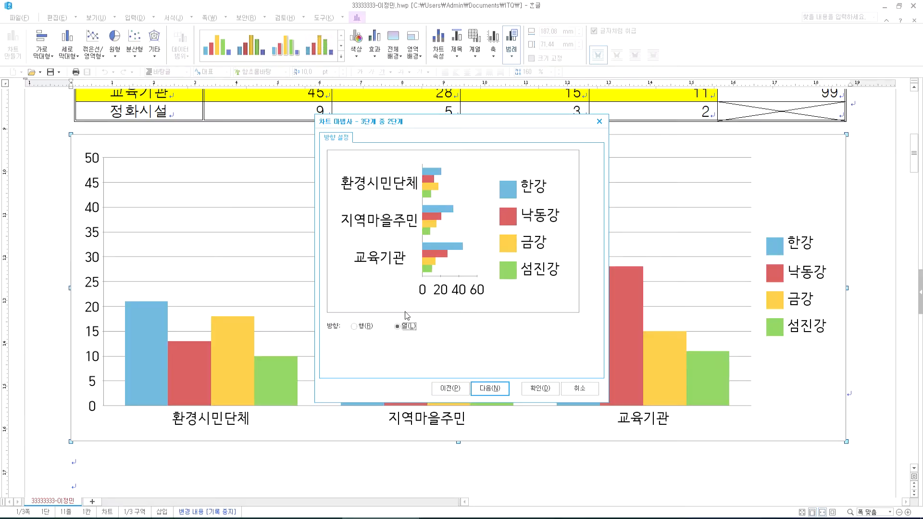
pyautogui.click(489, 388)
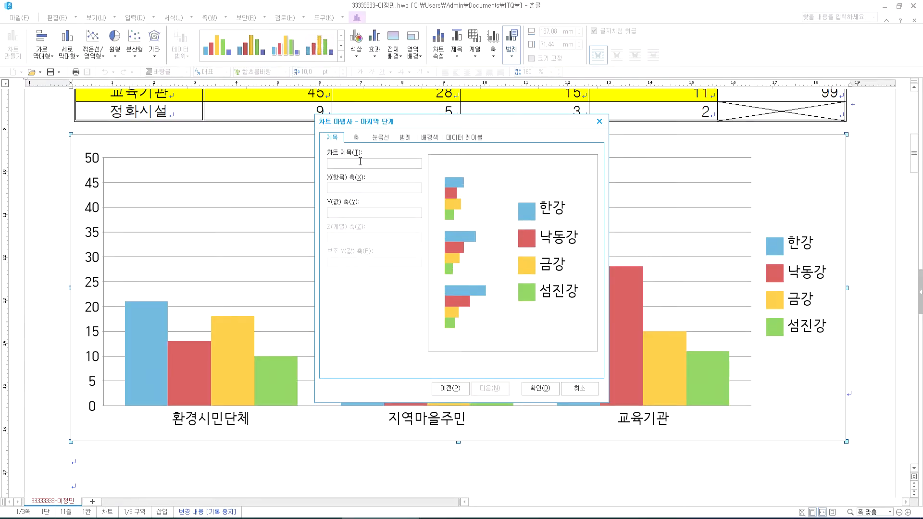
# - Enter the chart title 전국 수계 수질개선 지역공동체 현황
pyautogui.write('전국 수계 수질개선 지역공동체 현황')
pyautogui.click(359, 188)
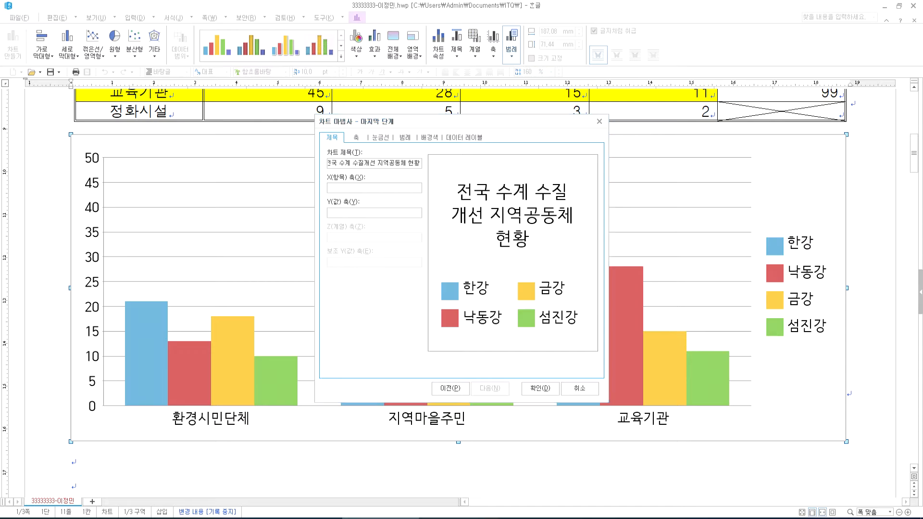
pyautogui.click(465, 513)
pyautogui.scroll(-2, 373, 325)
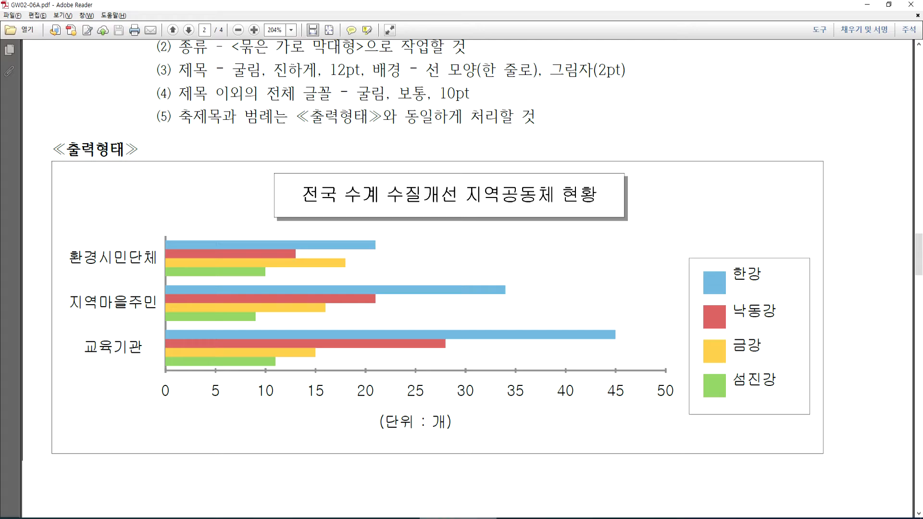
pyautogui.click(397, 518)
# - Enter the value axis title (단위 : 개) and finish the chart wizard
pyautogui.click(371, 214)
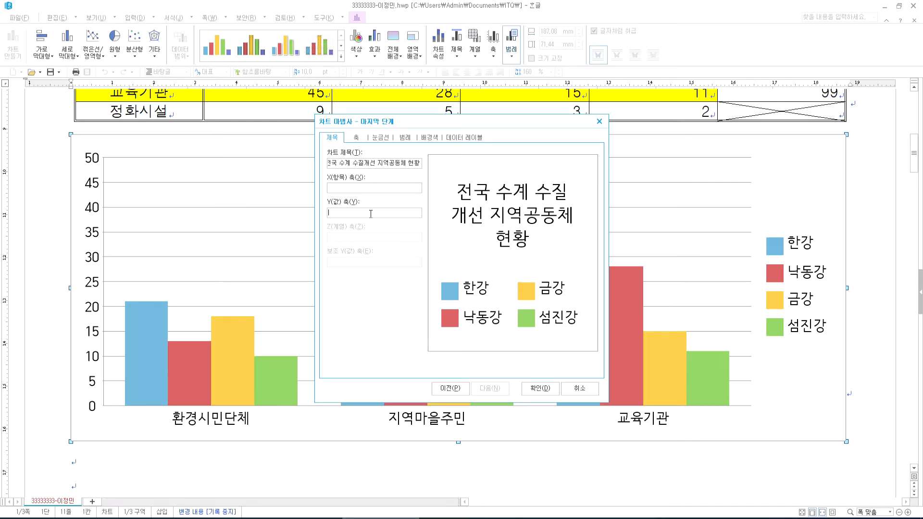
pyautogui.write('(단위')
pyautogui.write(' : ro')
pyautogui.write('개)')
pyautogui.hotkey('alt', 'Tab')
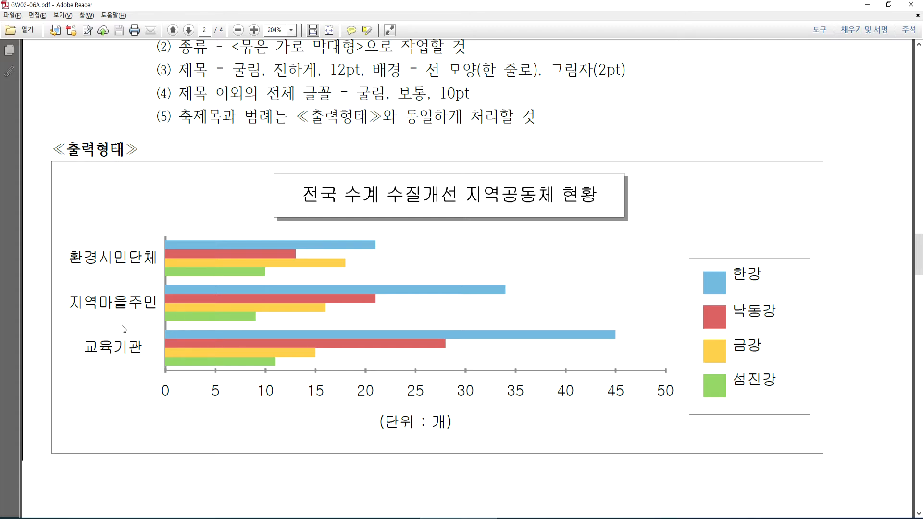
pyautogui.click(381, 518)
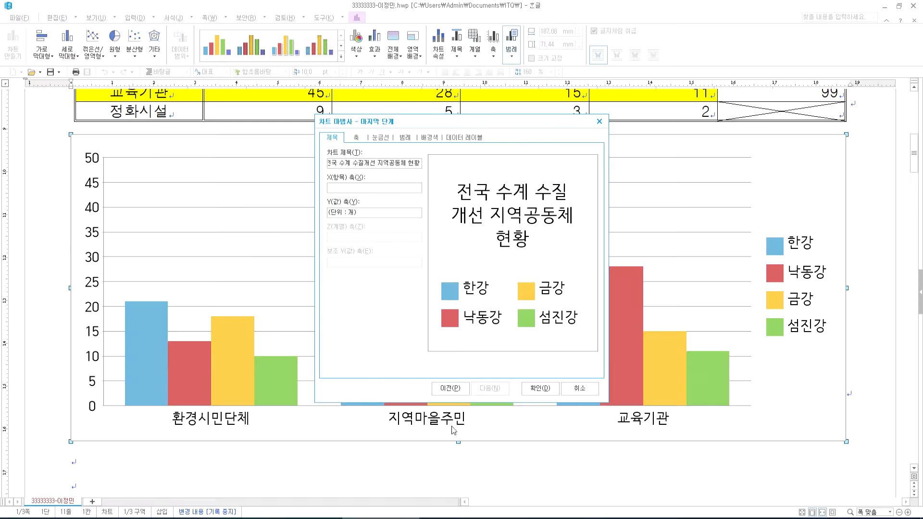
pyautogui.click(547, 393)
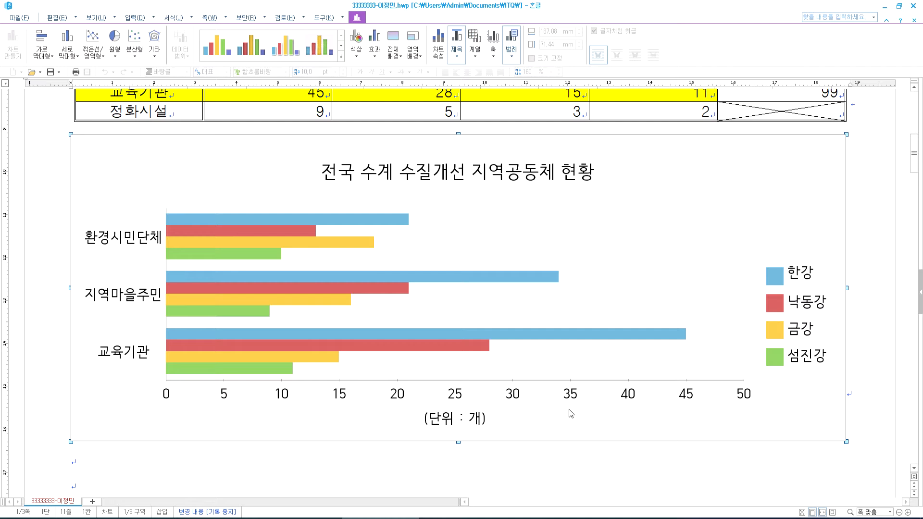
# - Check the chart title requirements in line (3) of the exam PDF
pyautogui.click(458, 518)
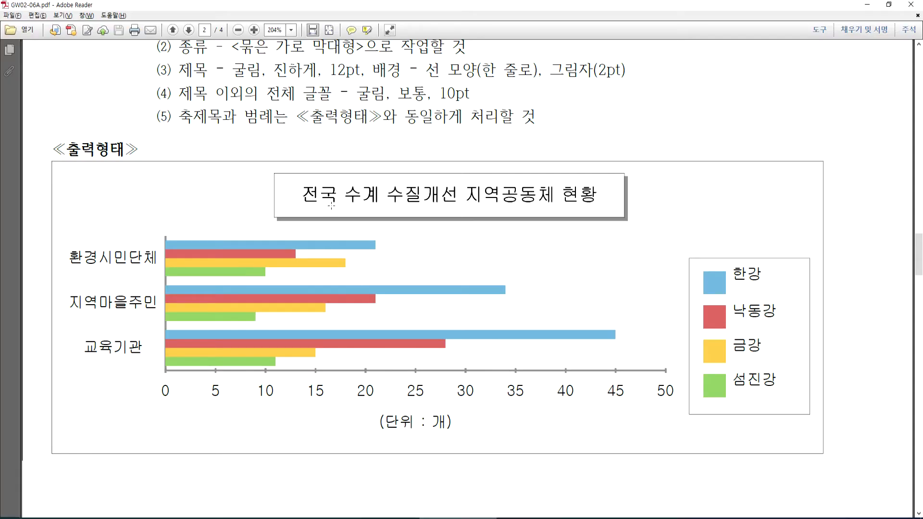
pyautogui.click(236, 72)
pyautogui.keyDown('shift'); pyautogui.click(623, 74); pyautogui.keyUp('shift')
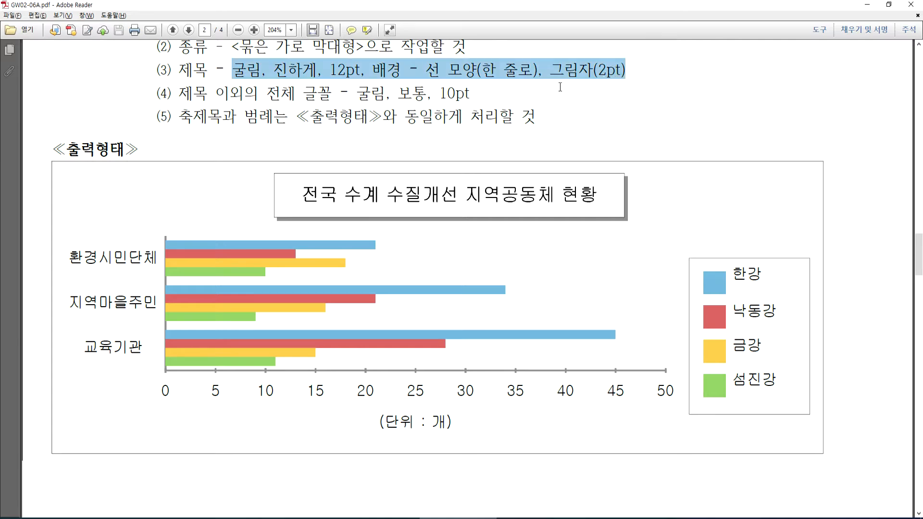
pyautogui.hotkey('alt', 'Tab')
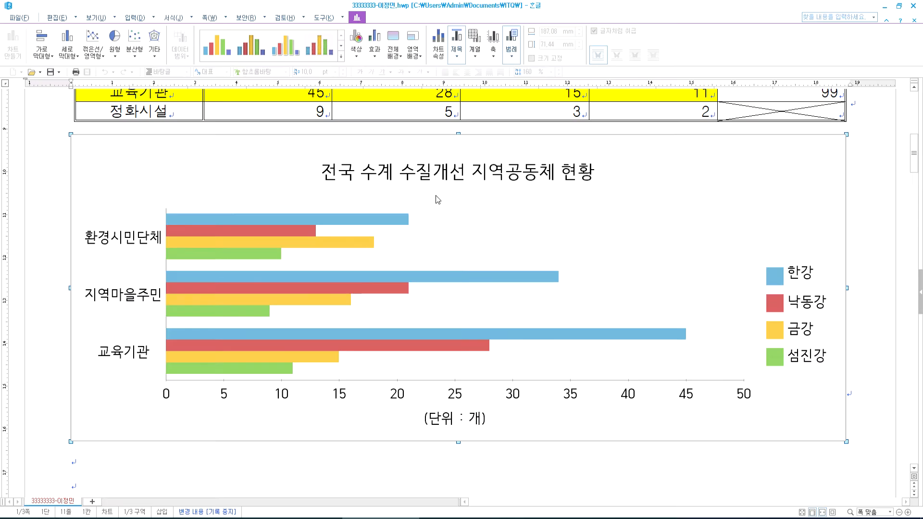
# - Set the chart title's font to 굴림 and make it bold
pyautogui.doubleClick(381, 172)
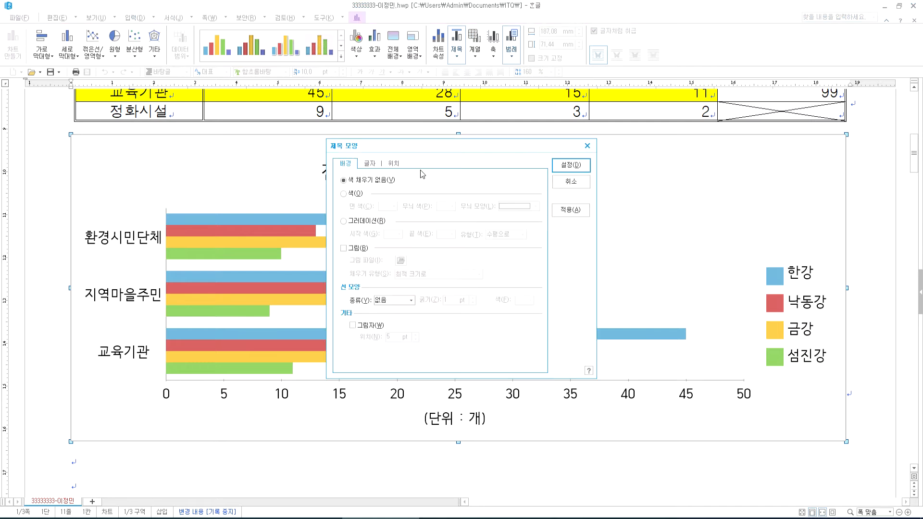
pyautogui.click(370, 164)
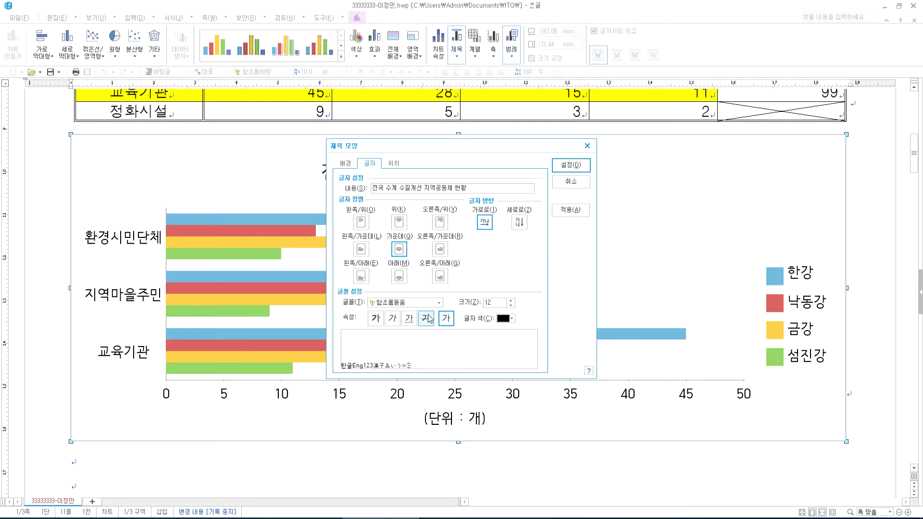
pyautogui.click(439, 303)
pyautogui.scroll(3, 433, 339)
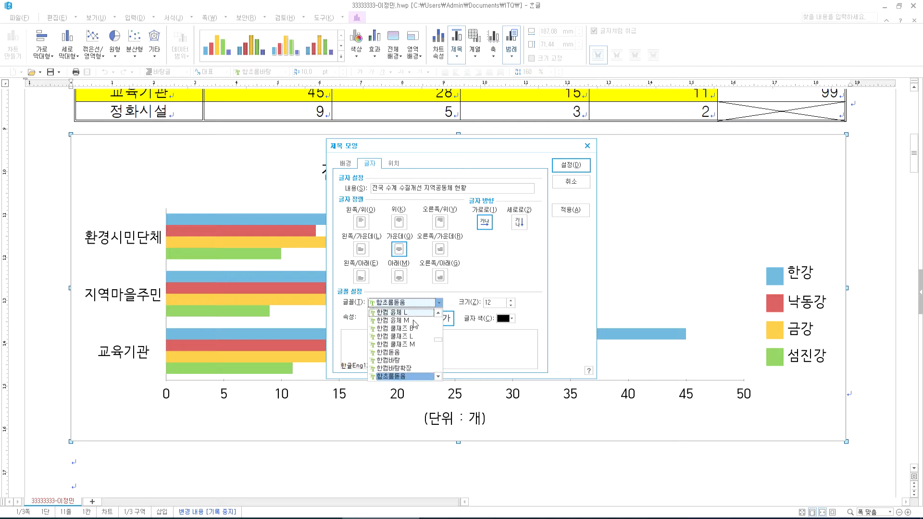
pyautogui.scroll(15, 438, 342)
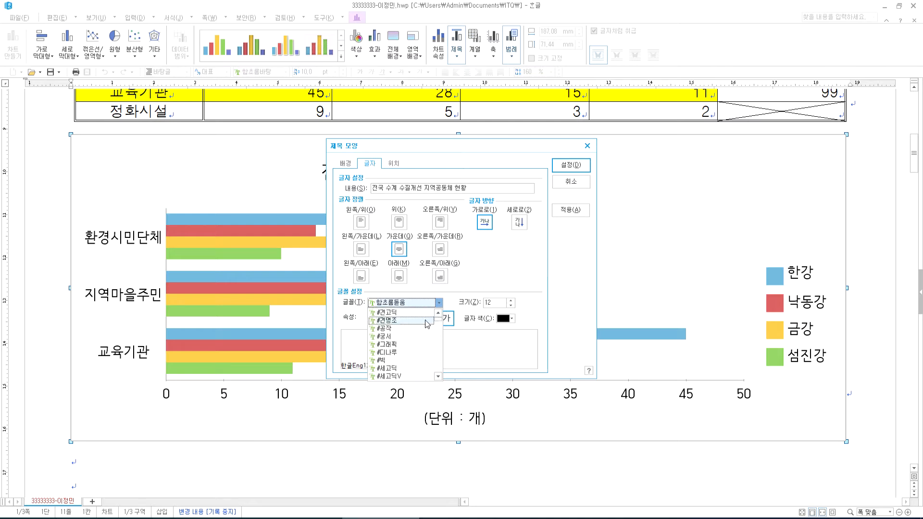
pyautogui.scroll(-2, 422, 338)
pyautogui.click(388, 342)
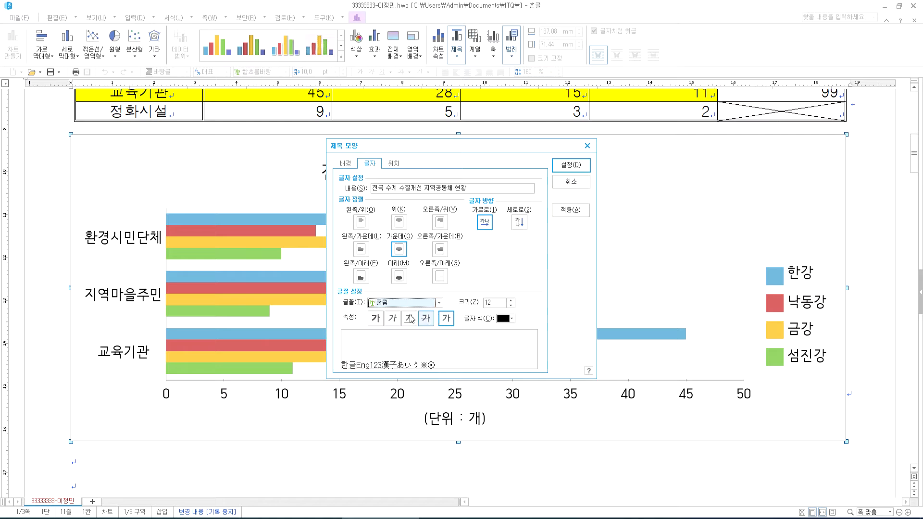
pyautogui.click(377, 321)
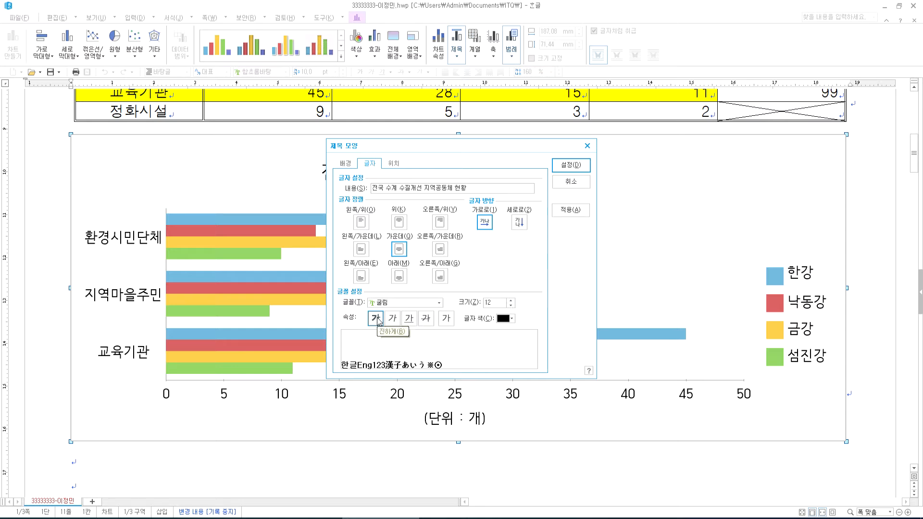
pyautogui.click(353, 168)
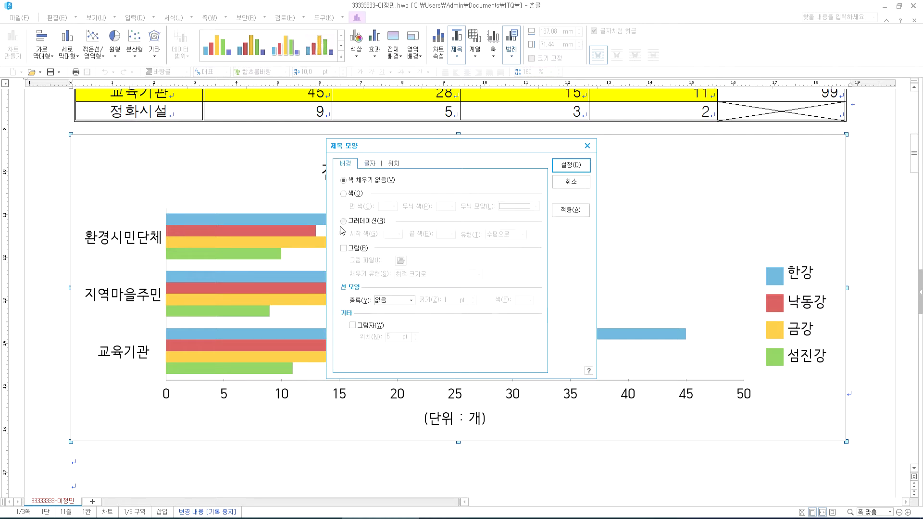
# - Set the chart title's border to a single line with a 2 pt shadow and apply it
pyautogui.click(388, 302)
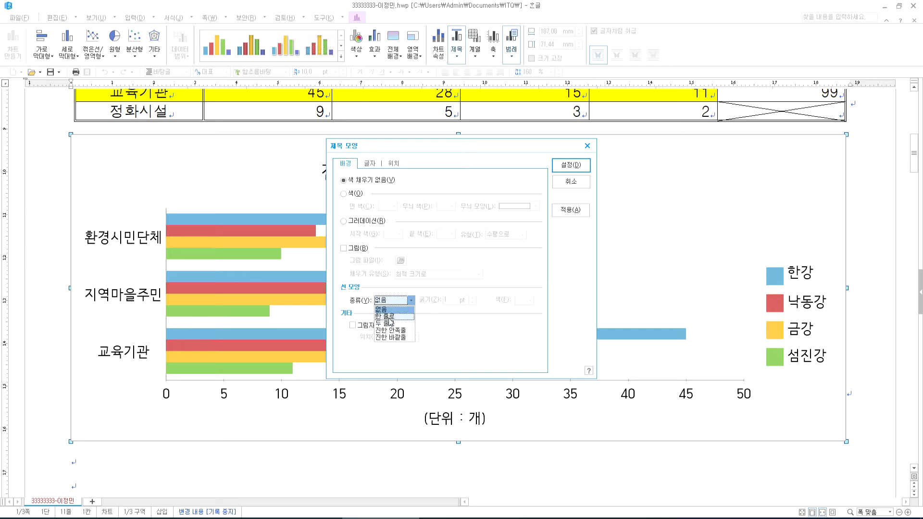
pyautogui.click(391, 318)
pyautogui.click(372, 330)
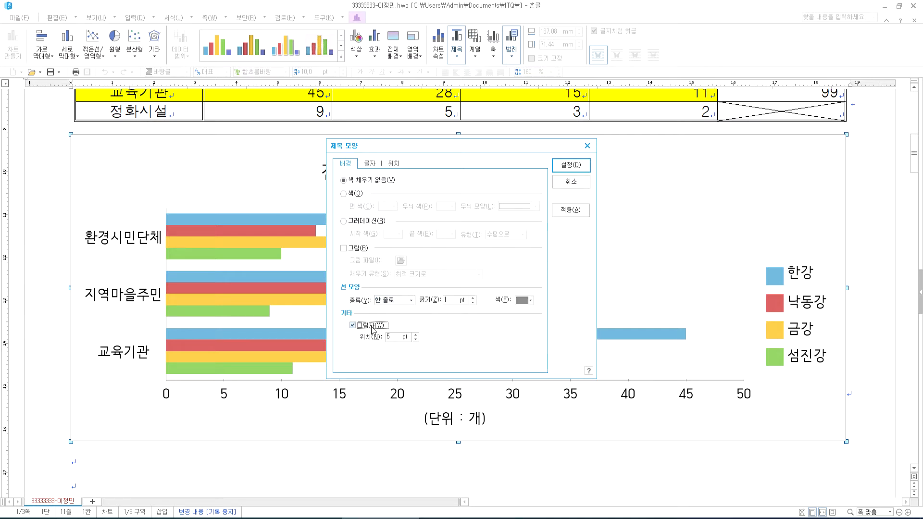
pyautogui.click(416, 340)
pyautogui.click(401, 301)
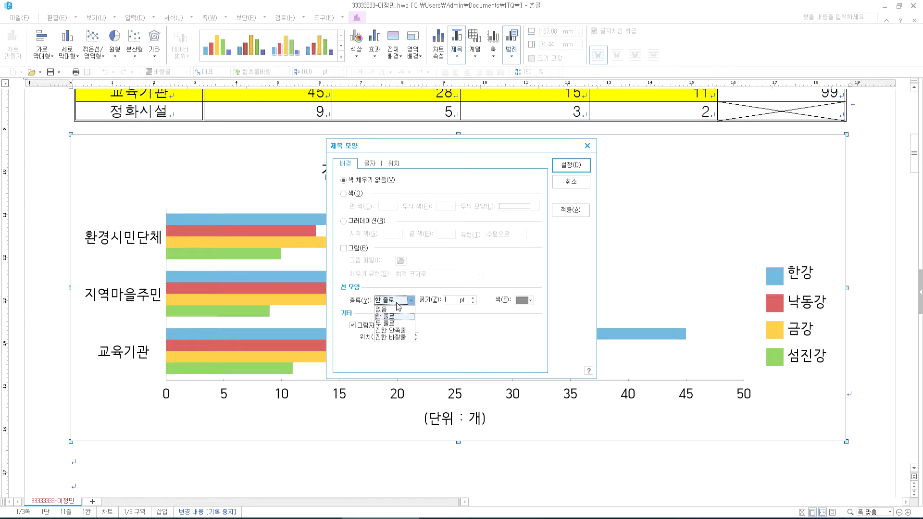
pyautogui.click(402, 307)
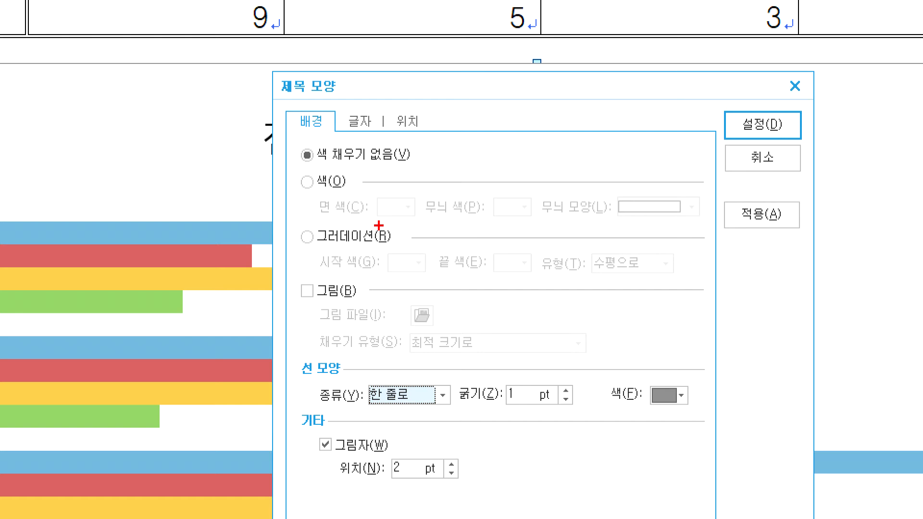
pyautogui.moveTo(348, 102); pyautogui.dragTo(381, 85)
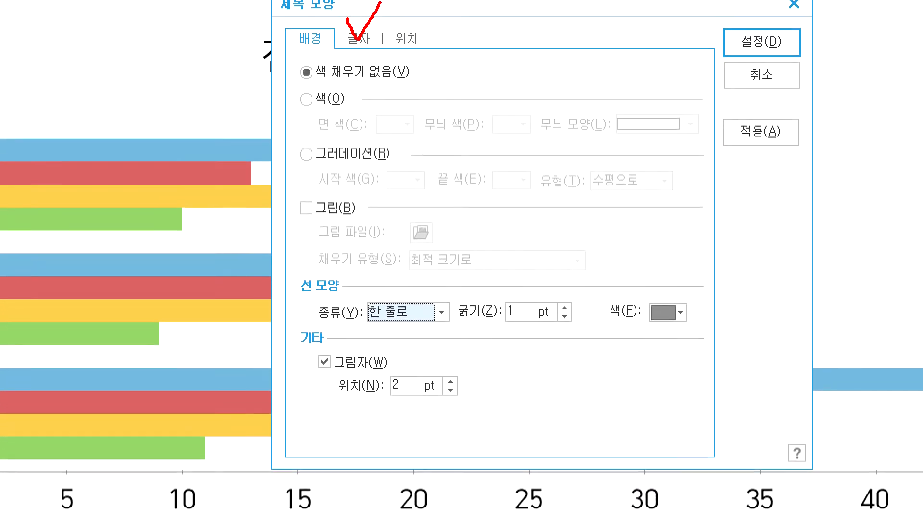
pyautogui.moveTo(399, 348)
pyautogui.mouseDown()
pyautogui.moveTo(345, 307)
pyautogui.moveTo(436, 323)
pyautogui.moveTo(409, 358)
pyautogui.mouseUp()
pyautogui.moveTo(345, 399)
pyautogui.mouseDown()
pyautogui.moveTo(299, 374)
pyautogui.moveTo(358, 400)
pyautogui.moveTo(334, 406)
pyautogui.moveTo(423, 413)
pyautogui.moveTo(407, 420)
pyautogui.mouseUp()
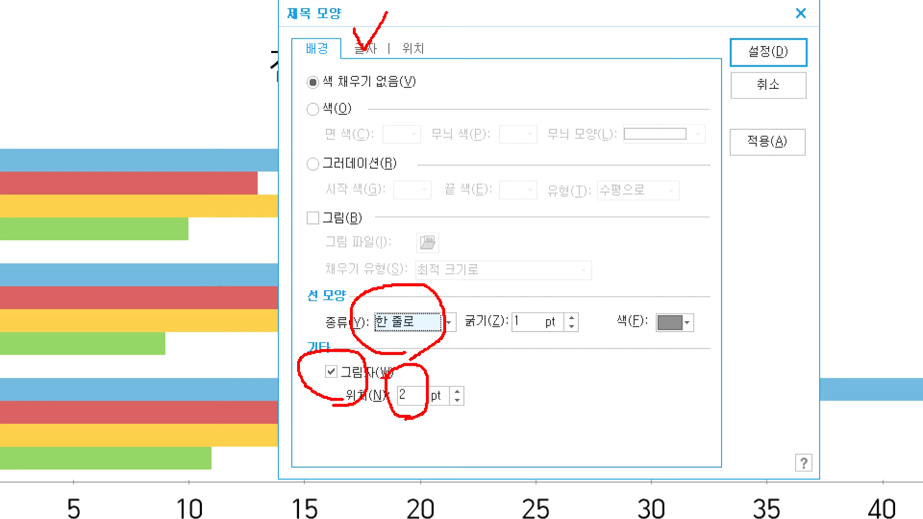
pyautogui.press('Escape')
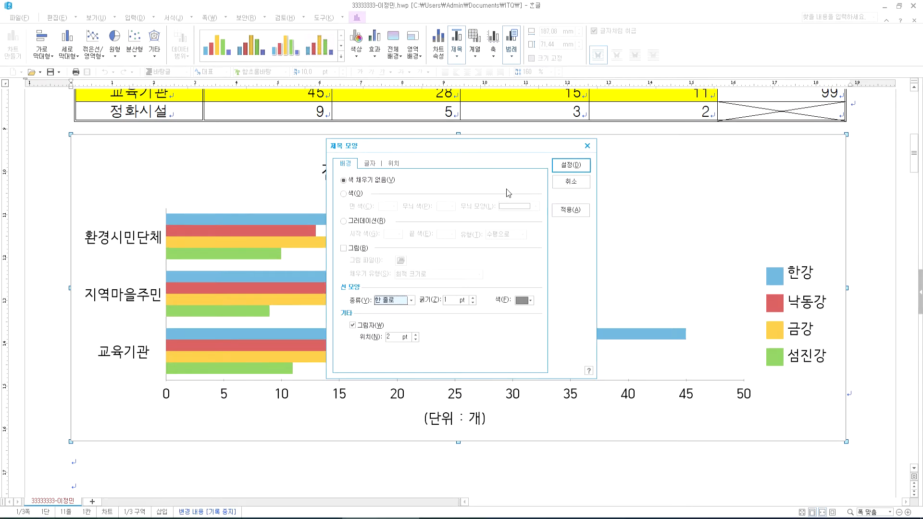
pyautogui.click(561, 168)
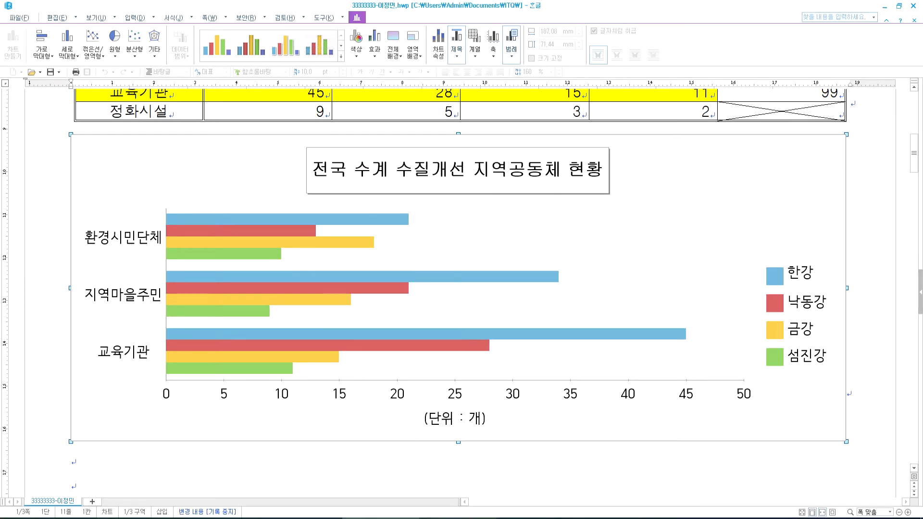
# - Select the font requirement on line (4) of the exam PDF, then return to Hangul
pyautogui.hotkey('alt', 'Tab')
pyautogui.click(198, 99)
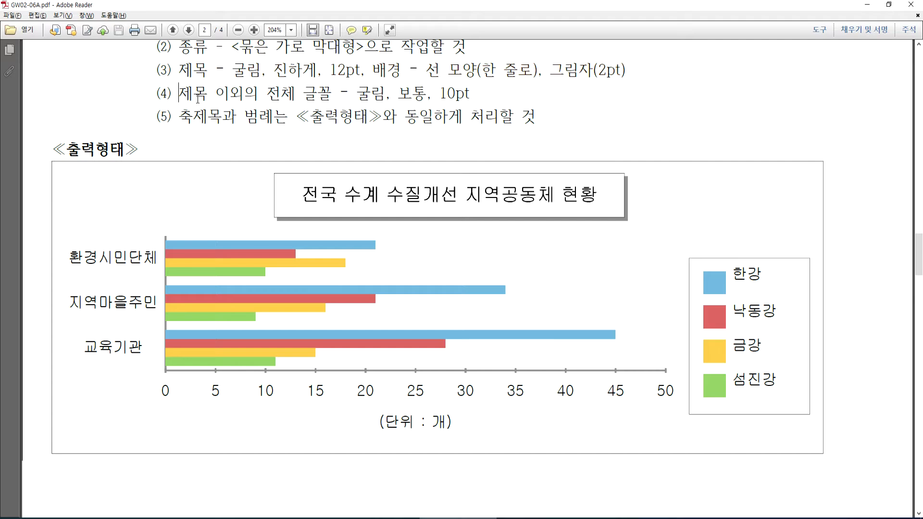
pyautogui.hotkey('shift', 'End')
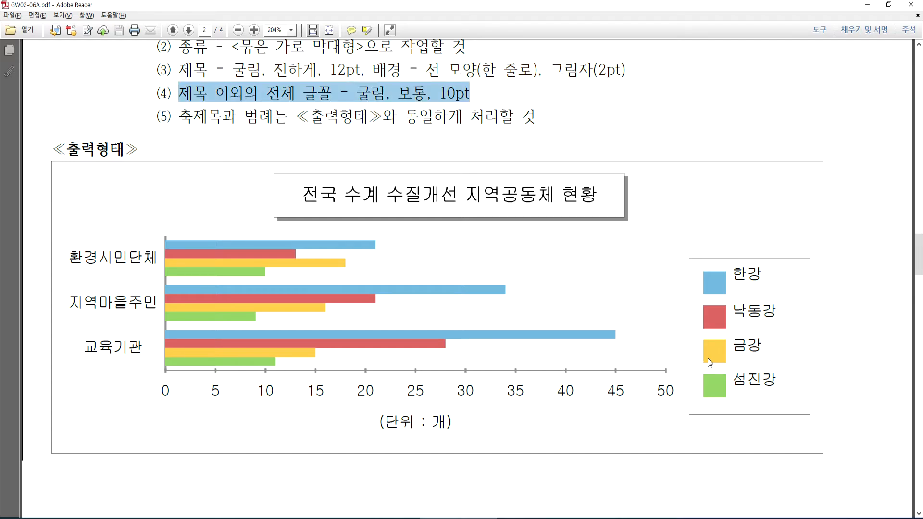
pyautogui.hotkey('alt', 'Tab')
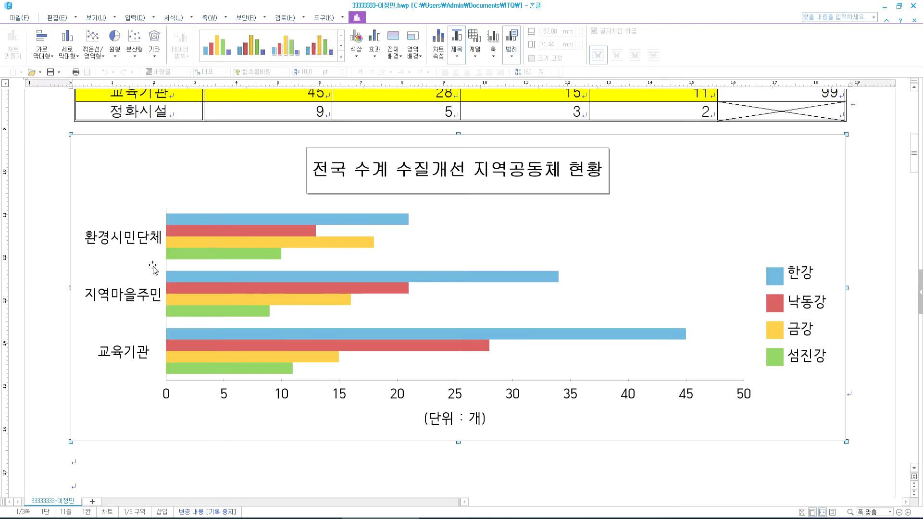
# - Change the category axis labels' font to 굴림
pyautogui.doubleClick(116, 238)
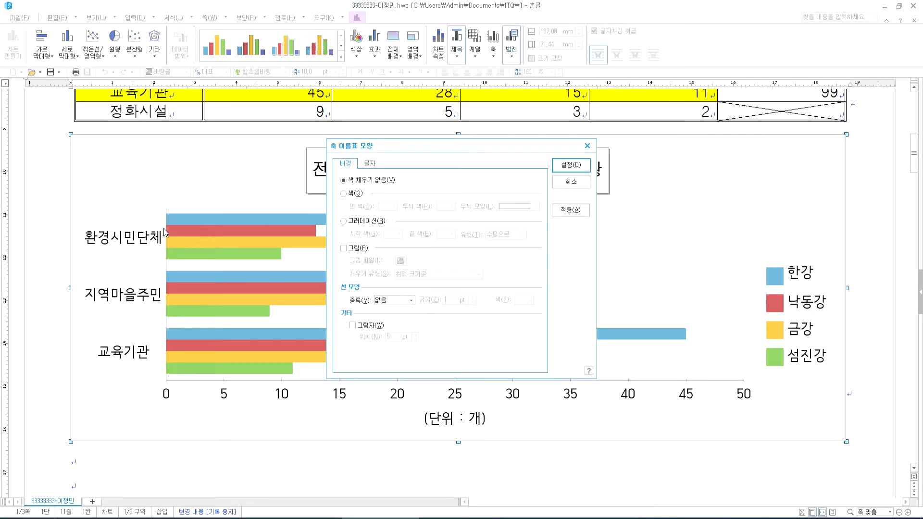
pyautogui.click(372, 163)
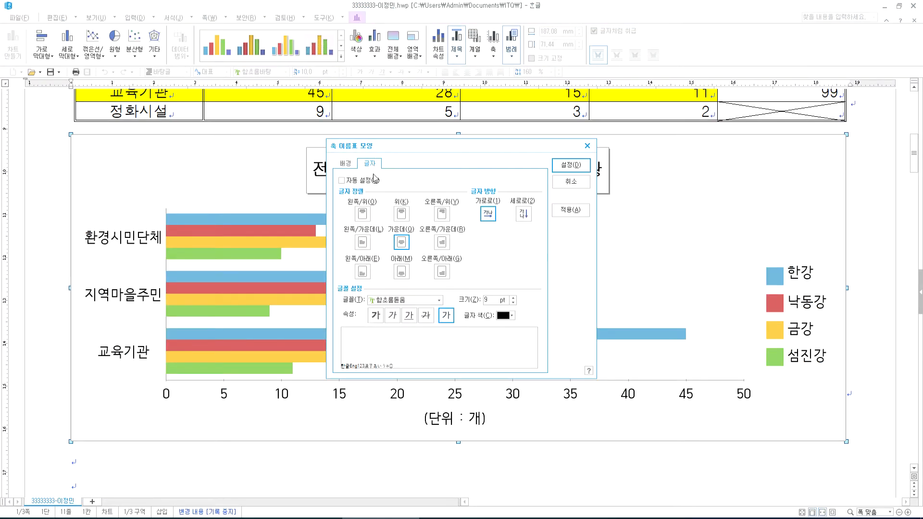
pyautogui.click(439, 302)
pyautogui.moveTo(439, 332); pyautogui.dragTo(440, 323)
pyautogui.scroll(5, 394, 356)
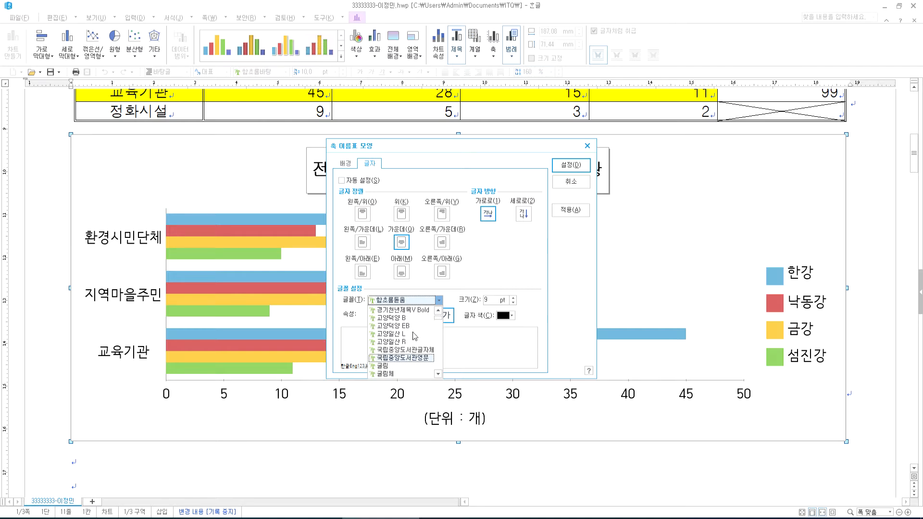
pyautogui.click(389, 366)
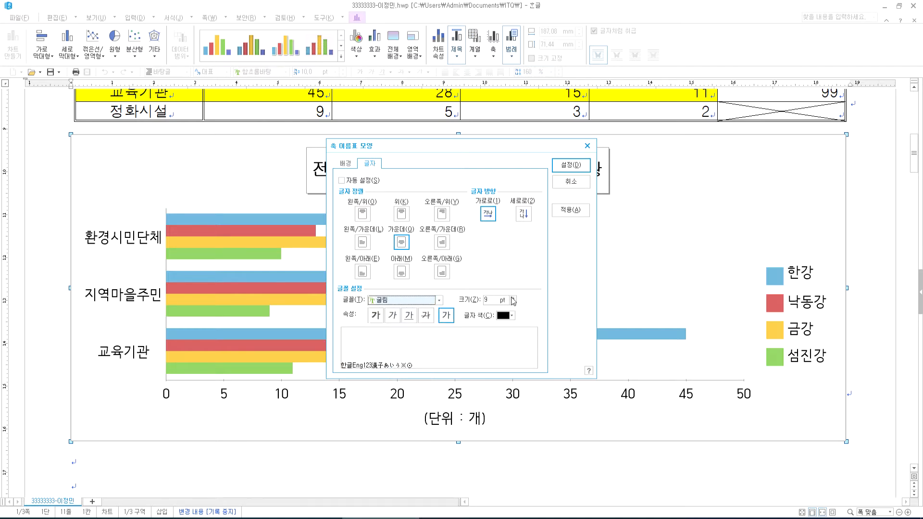
pyautogui.click(571, 165)
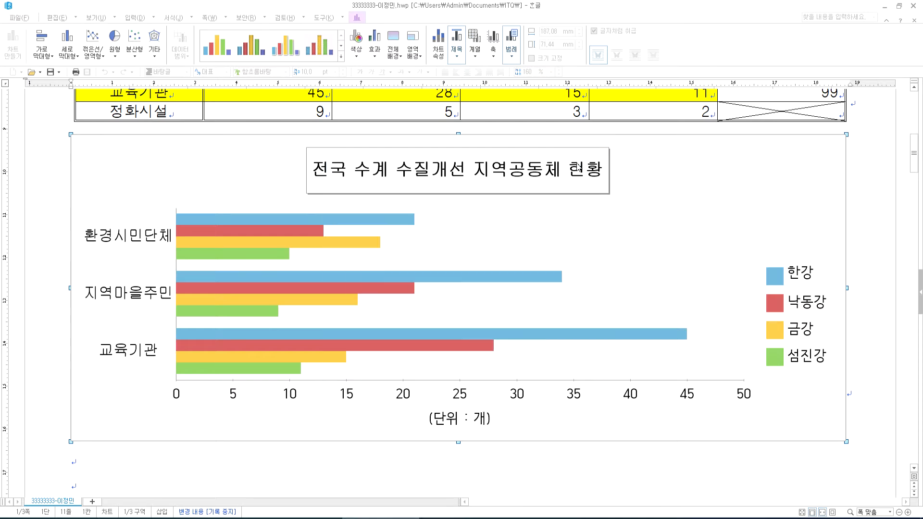
# - Change the value axis labels' font to 굴림 as well
pyautogui.doubleClick(404, 399)
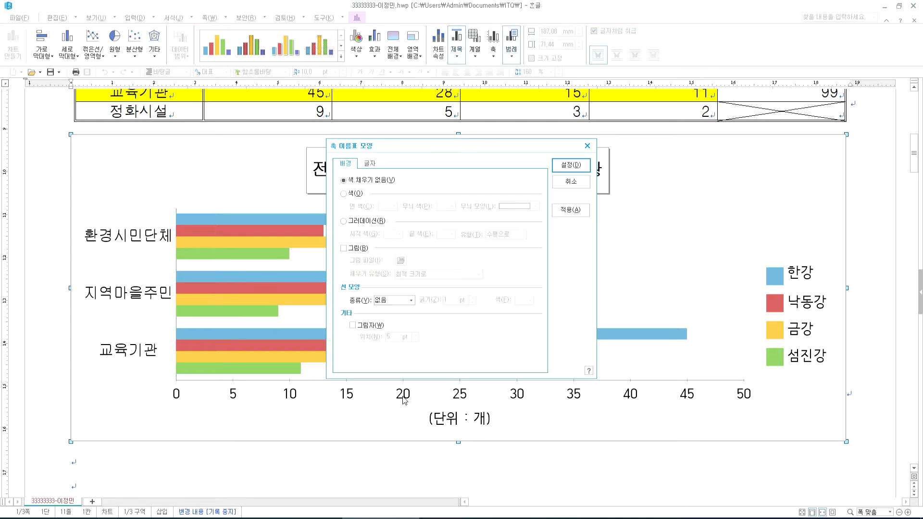
pyautogui.click(369, 165)
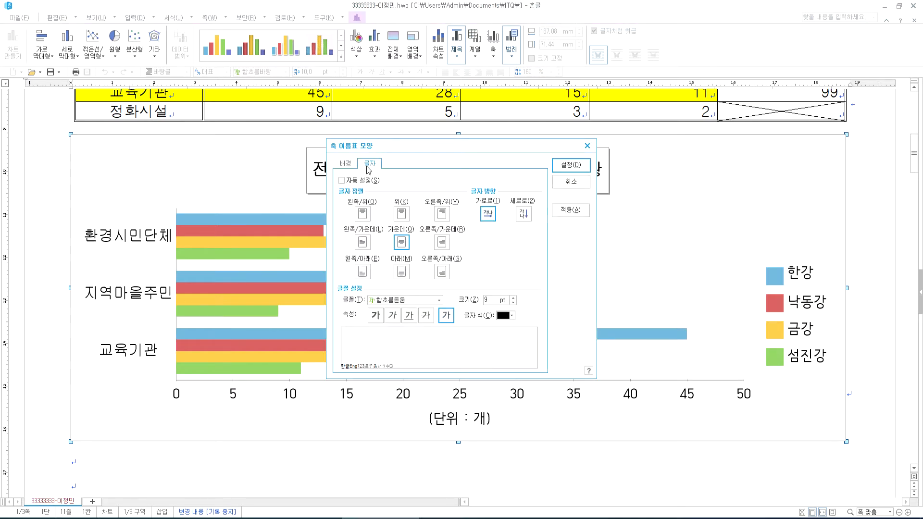
pyautogui.click(439, 300)
pyautogui.click(439, 326)
pyautogui.moveTo(439, 328); pyautogui.dragTo(440, 318)
pyautogui.click(409, 326)
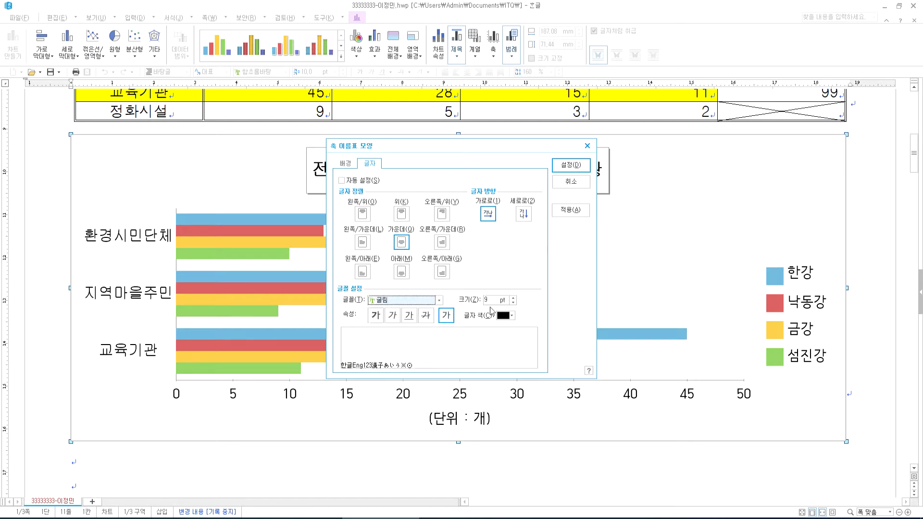
pyautogui.click(577, 167)
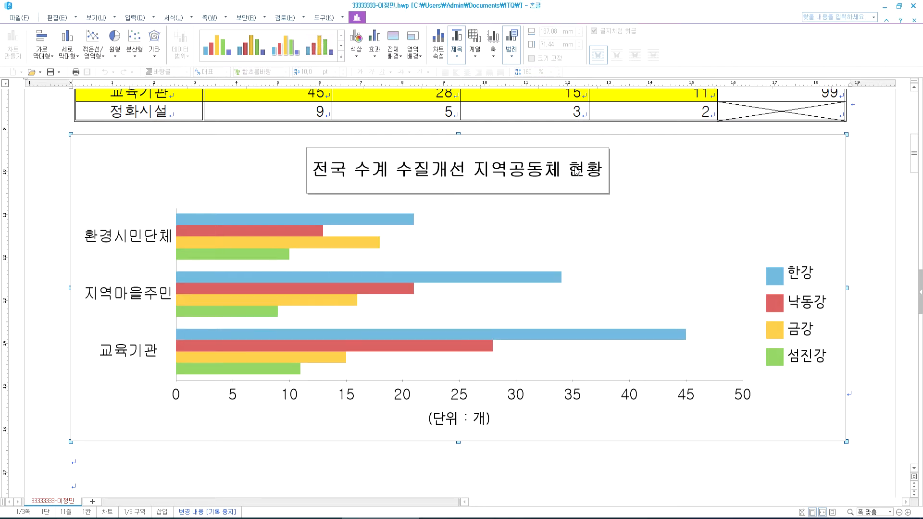
pyautogui.doubleClick(461, 425)
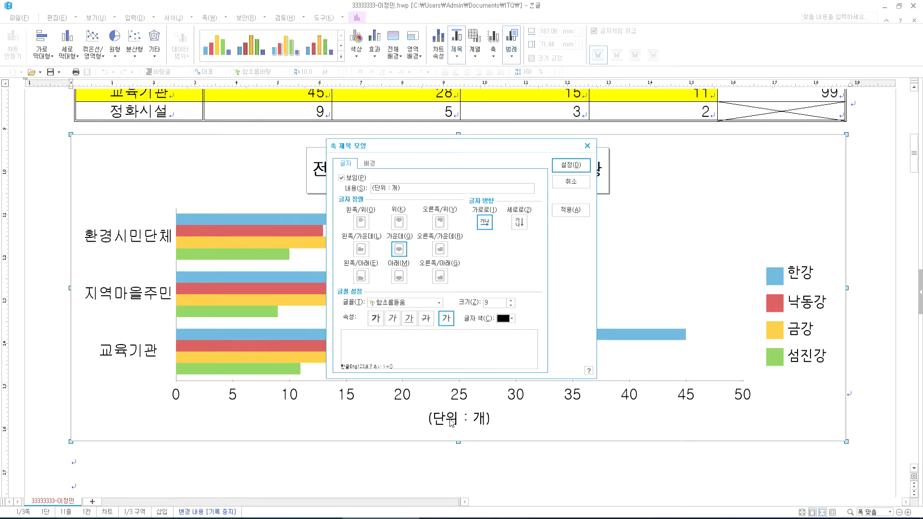
# - Switch the (단위 : 개) axis title's font to 굴림 and apply it
pyautogui.click(439, 302)
pyautogui.moveTo(437, 340); pyautogui.dragTo(441, 324)
pyautogui.scroll(5, 405, 343)
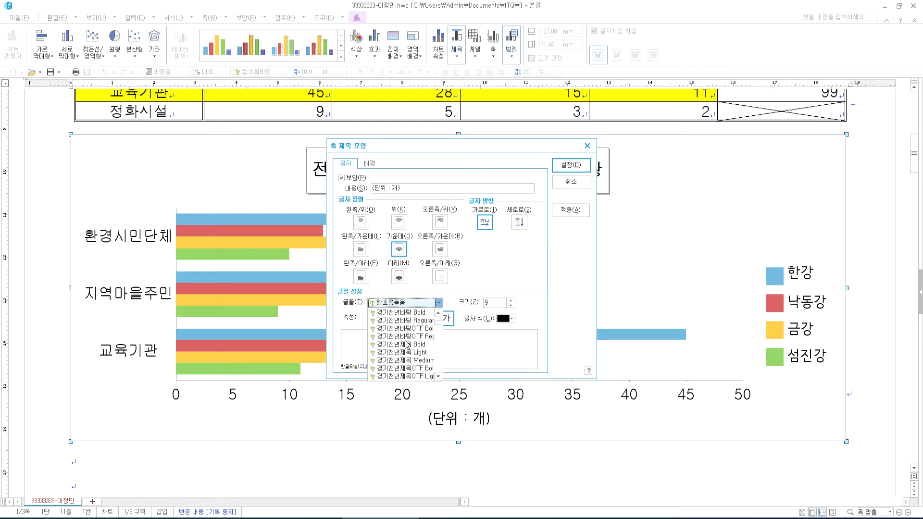
pyautogui.scroll(-5, 394, 349)
pyautogui.scroll(1, 392, 348)
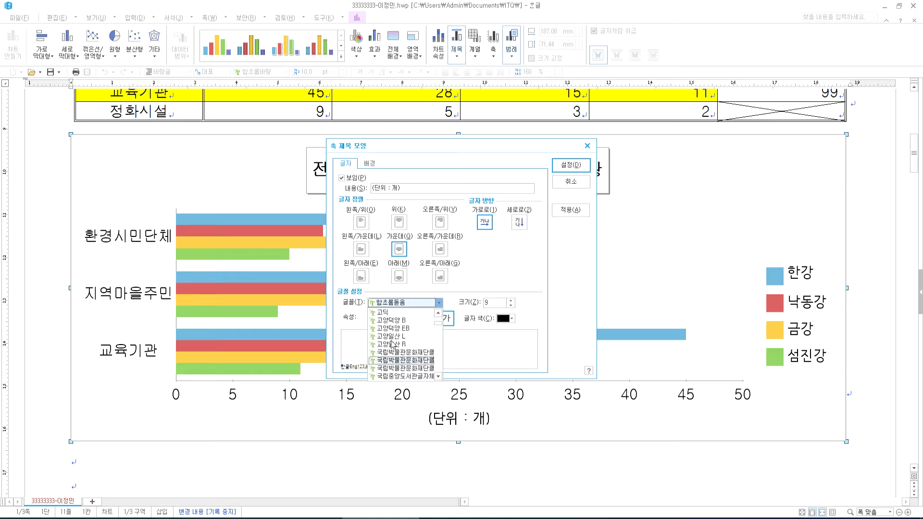
pyautogui.scroll(-2, 393, 346)
pyautogui.click(394, 348)
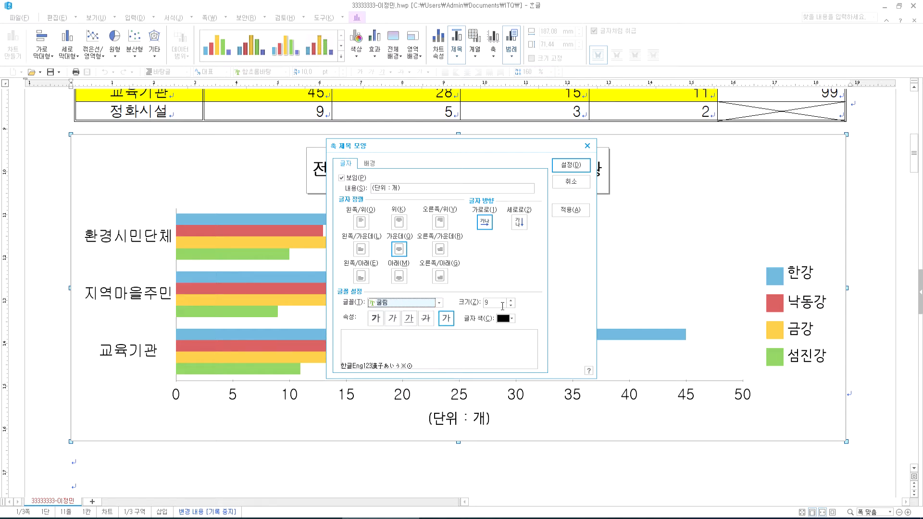
pyautogui.click(571, 165)
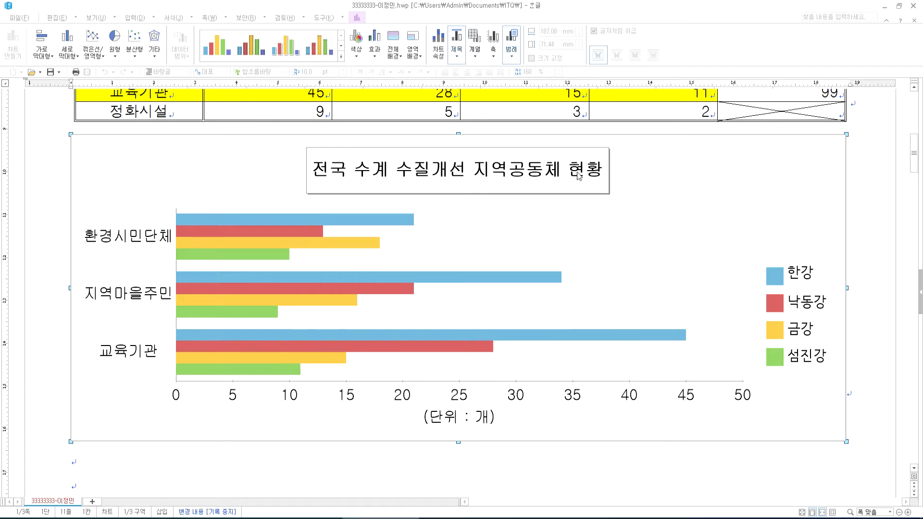
# - Set the legend text to 굴림 at 10 pt
pyautogui.doubleClick(803, 308)
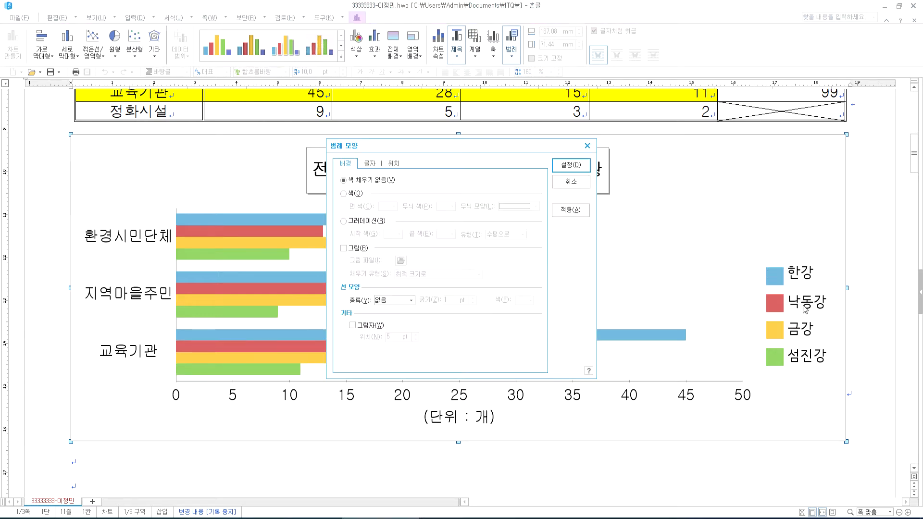
pyautogui.click(369, 165)
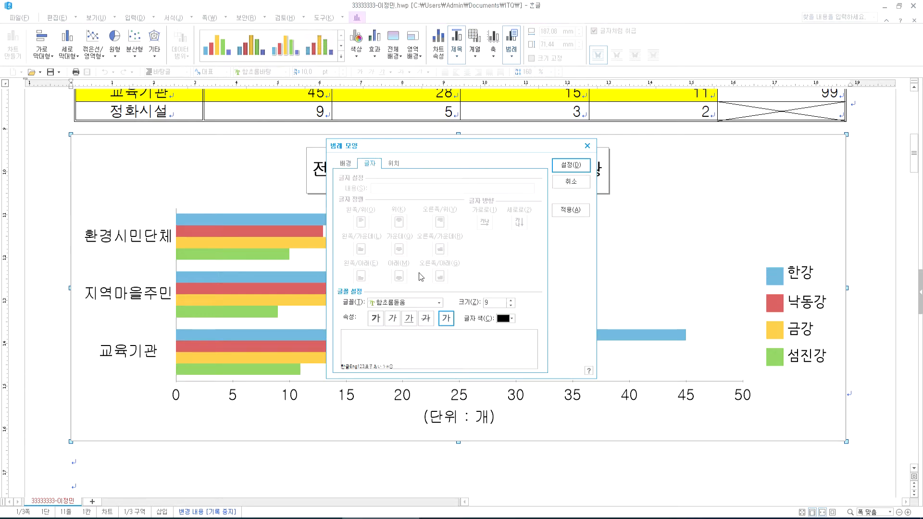
pyautogui.click(439, 303)
pyautogui.scroll(10, 414, 352)
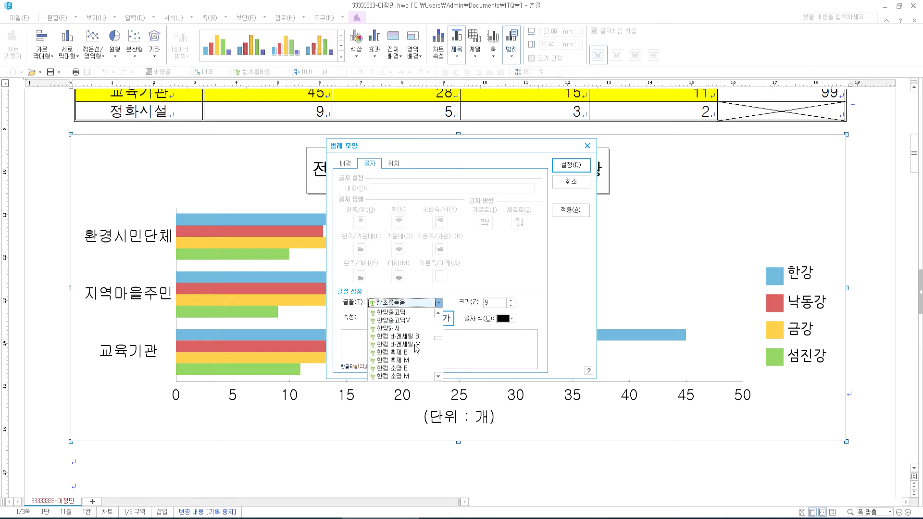
pyautogui.scroll(15, 399, 332)
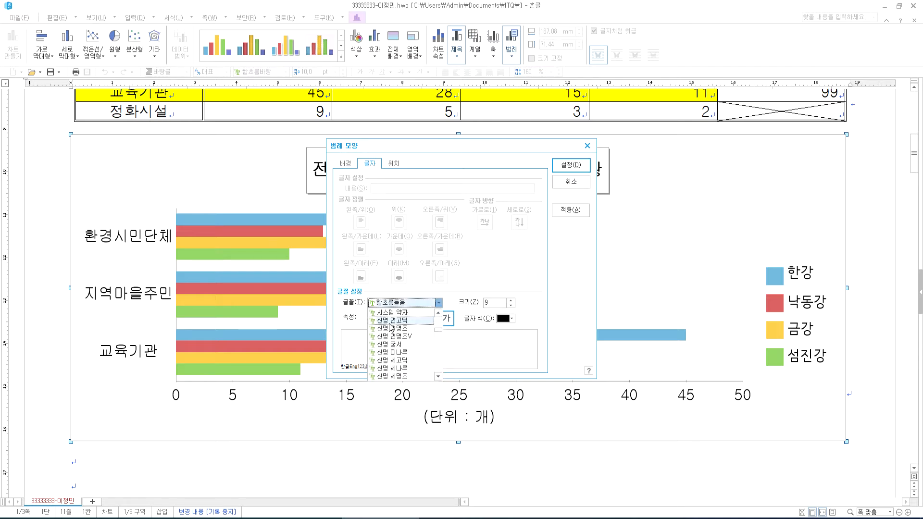
pyautogui.scroll(3, 392, 337)
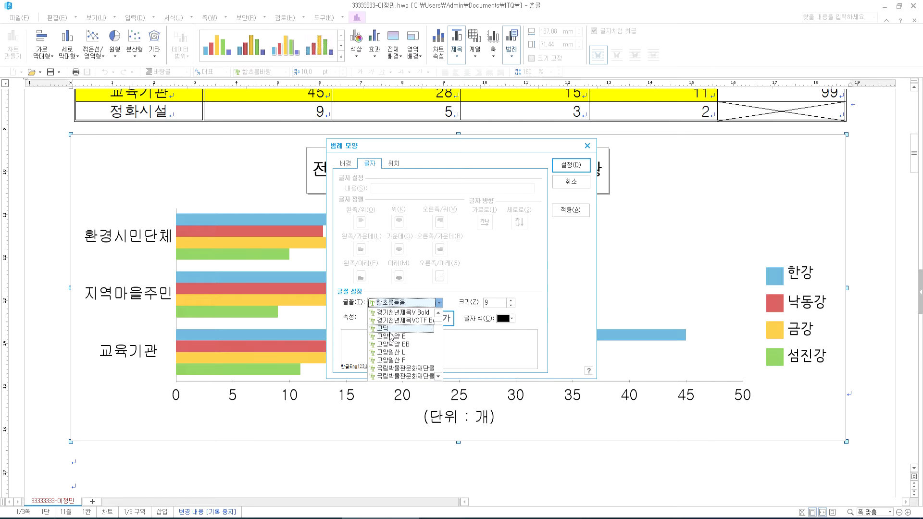
pyautogui.click(392, 312)
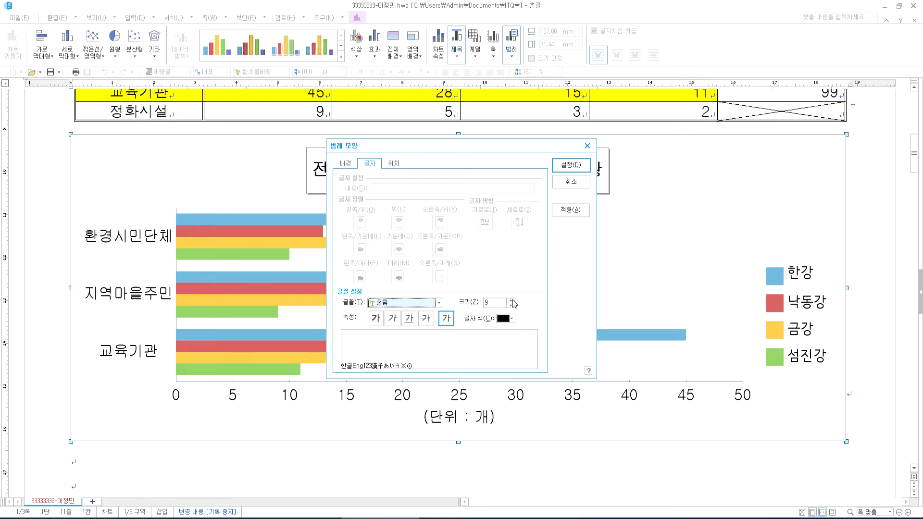
pyautogui.click(511, 300)
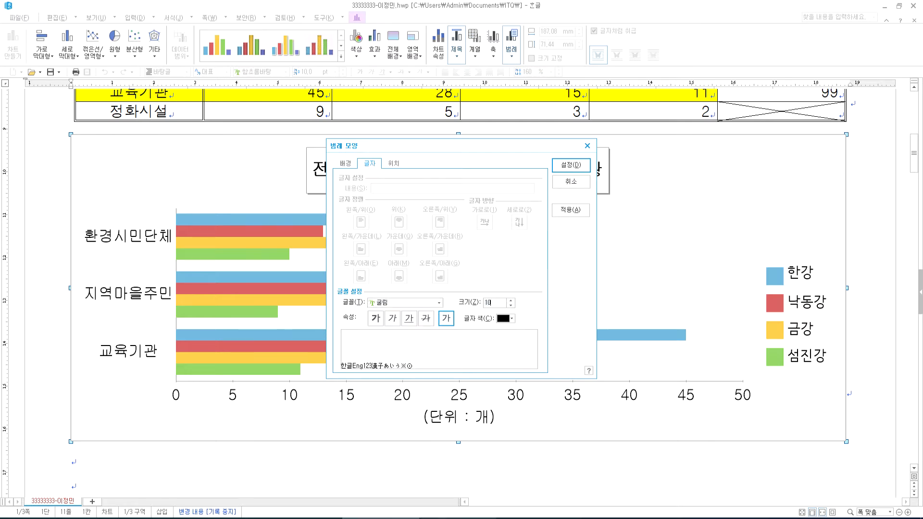
# - Give the legend a single-line border, apply the changes, and compare with the exam PDF
pyautogui.hotkey('alt', 'Tab')
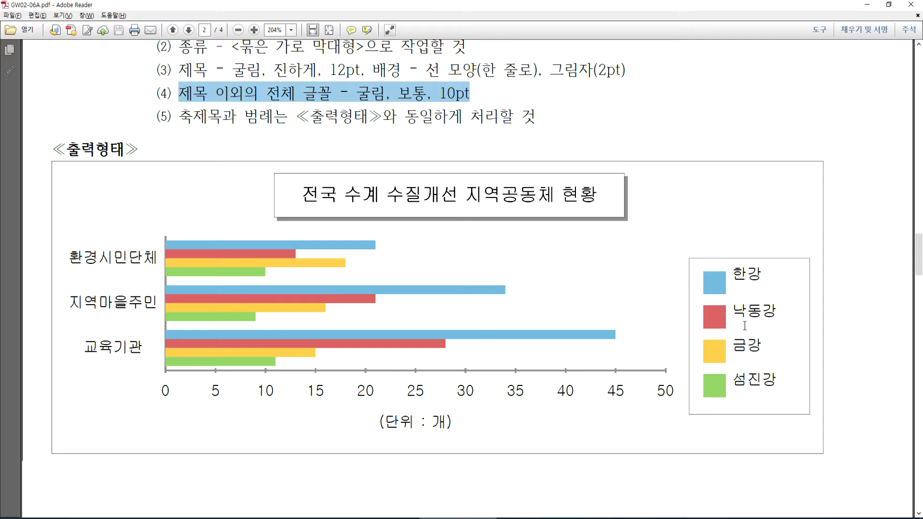
pyautogui.hotkey('alt', 'Tab')
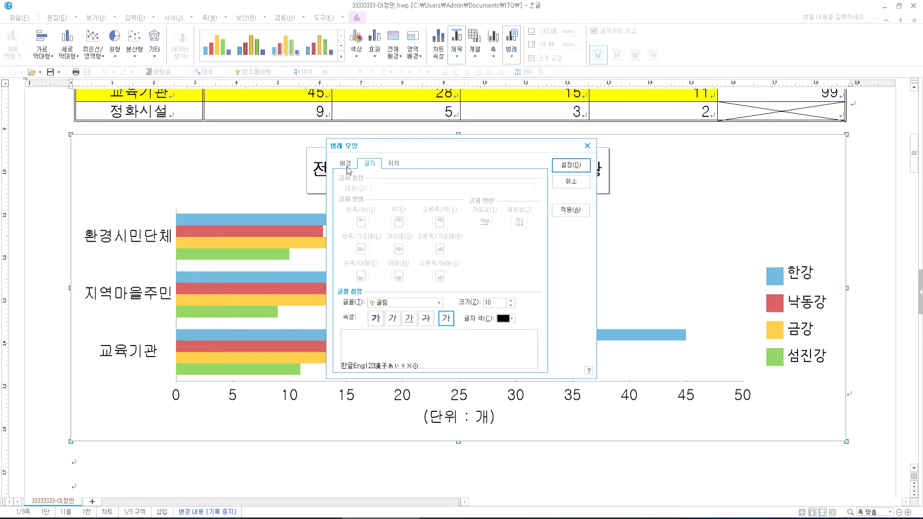
pyautogui.click(348, 166)
pyautogui.click(411, 300)
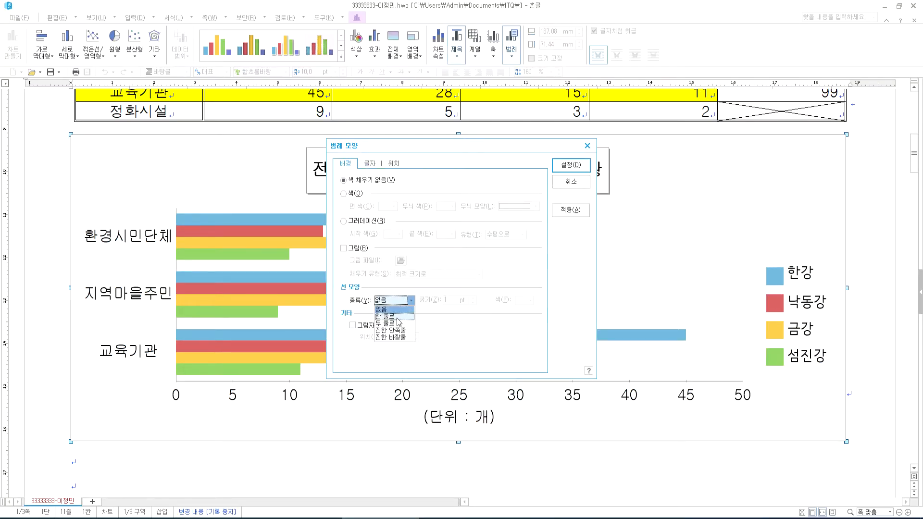
pyautogui.click(398, 323)
pyautogui.click(397, 301)
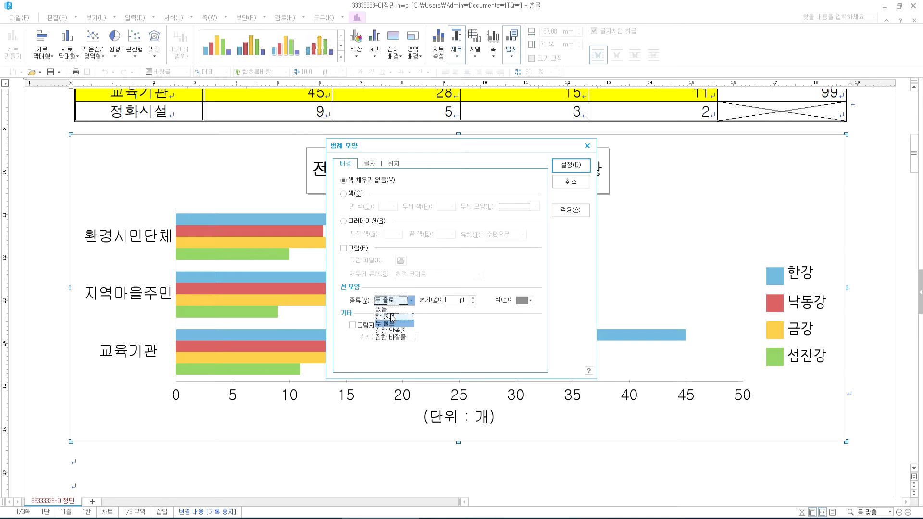
pyautogui.click(392, 317)
pyautogui.click(571, 165)
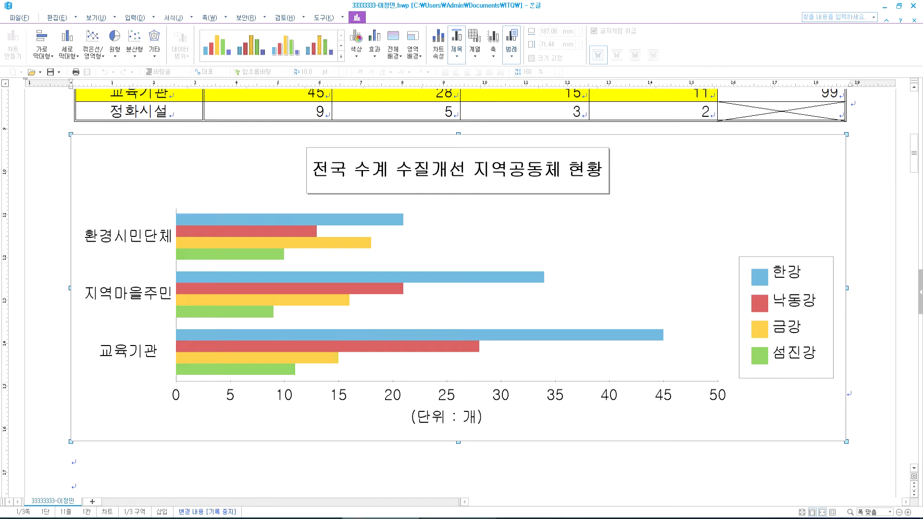
pyautogui.hotkey('alt', 'Tab')
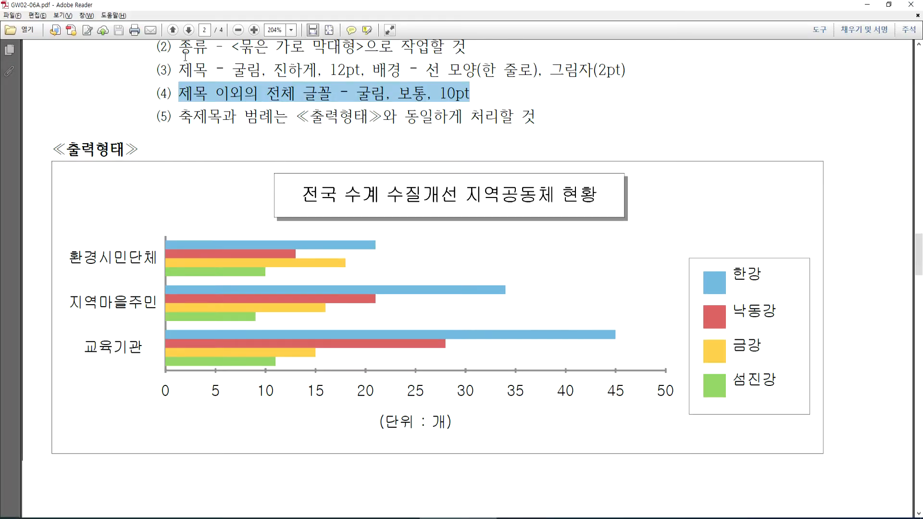
# - Highlight requirements (3) and (4) in the PDF, review the sample chart, then return to Hangul
pyautogui.click(184, 65)
pyautogui.tripleClick(488, 71)
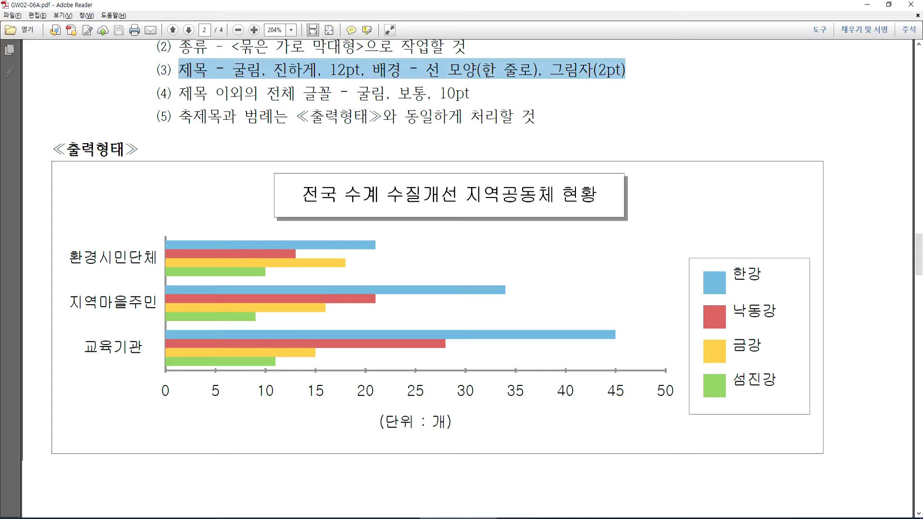
pyautogui.click(183, 95)
pyautogui.tripleClick(184, 95)
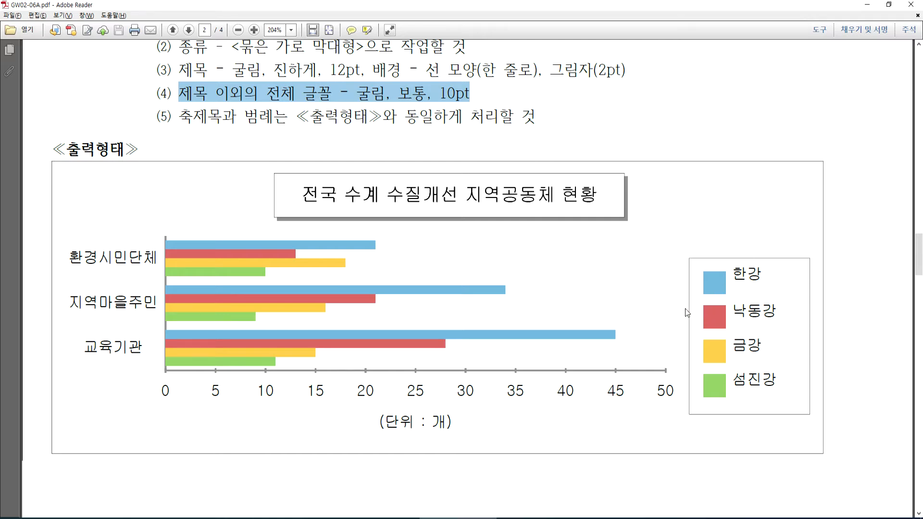
pyautogui.scroll(-5, 515, 325)
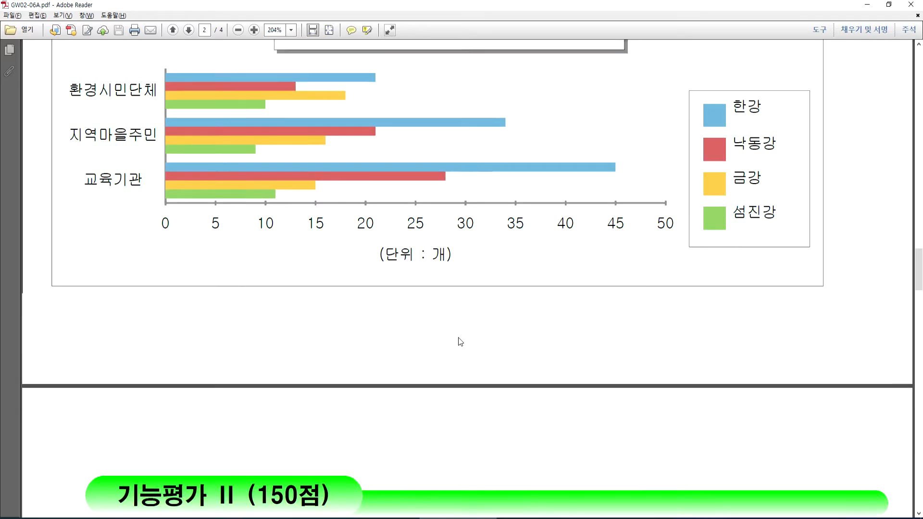
pyautogui.scroll(2, 461, 342)
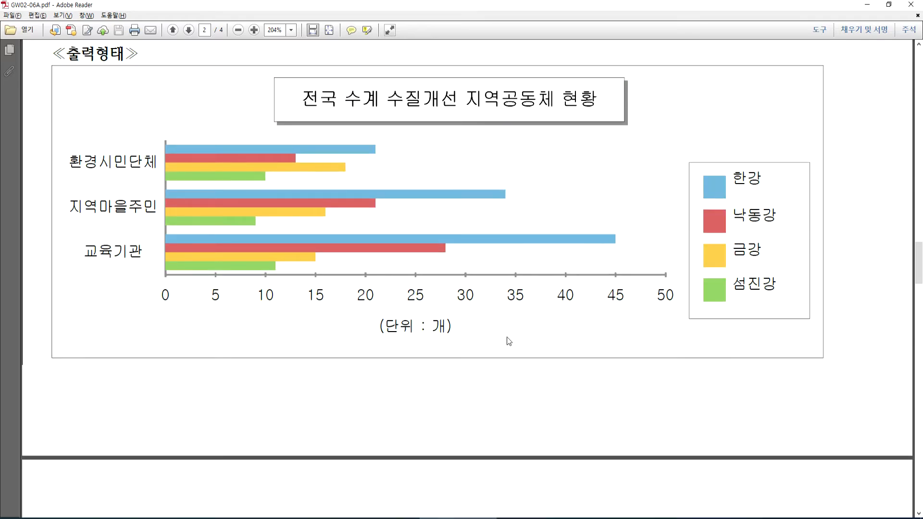
pyautogui.hotkey('alt', 'Tab')
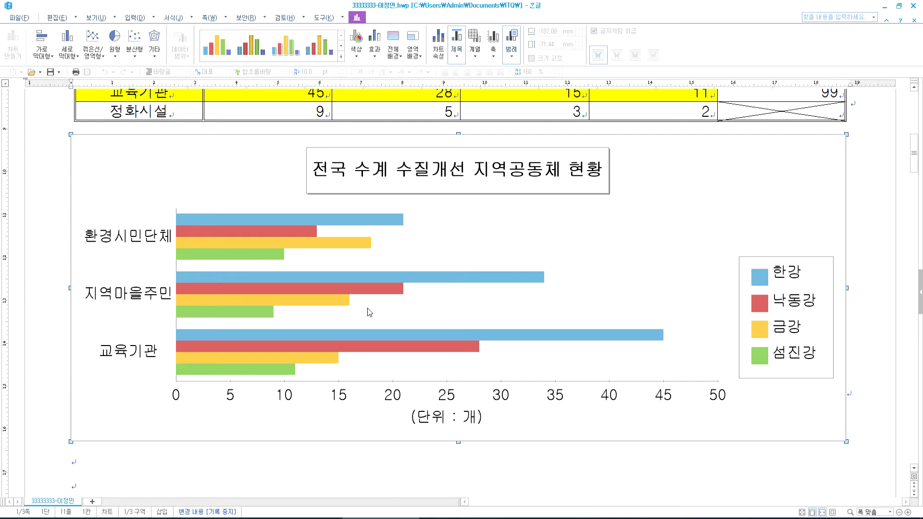
# - Type the label (1) on the line beneath the 3. heading
pyautogui.scroll(1, 370, 313)
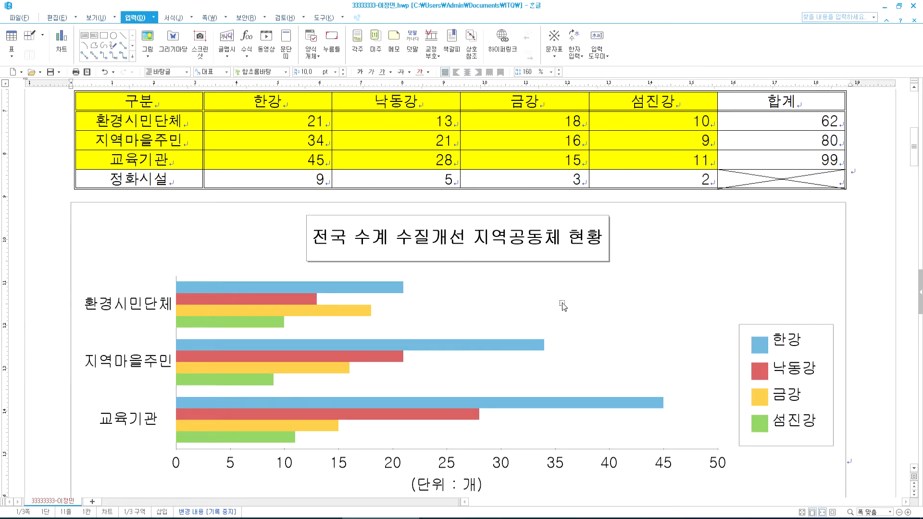
pyautogui.scroll(-10, 542, 306)
pyautogui.scroll(-4, 380, 299)
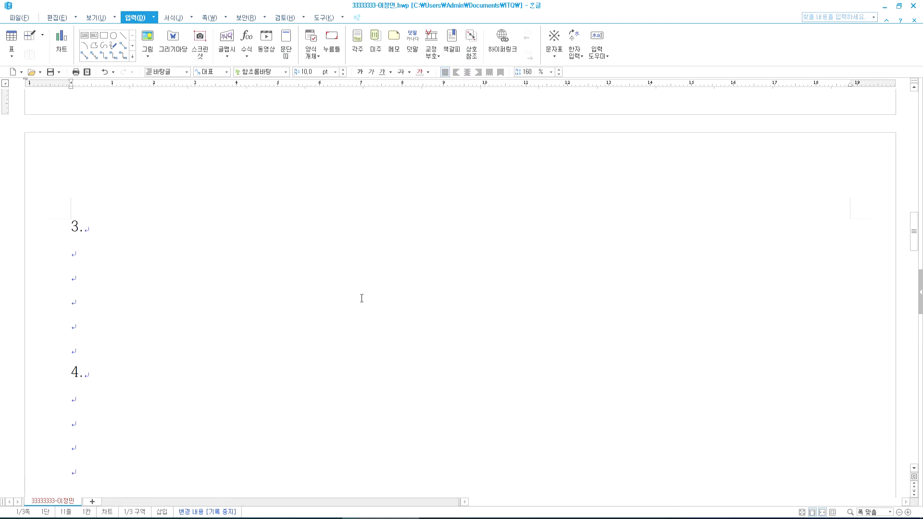
pyautogui.click(121, 254)
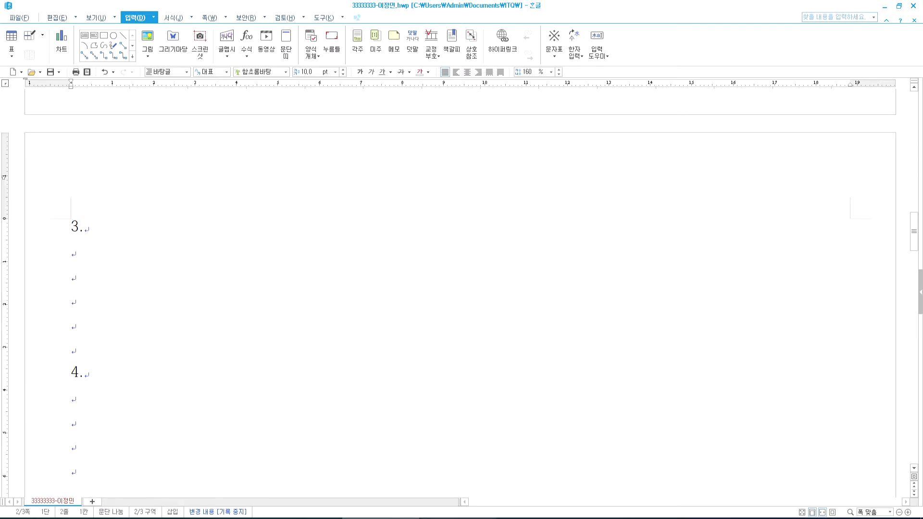
pyautogui.hotkey('alt', 'Tab')
pyautogui.scroll(-5, 469, 301)
pyautogui.scroll(-5, 445, 324)
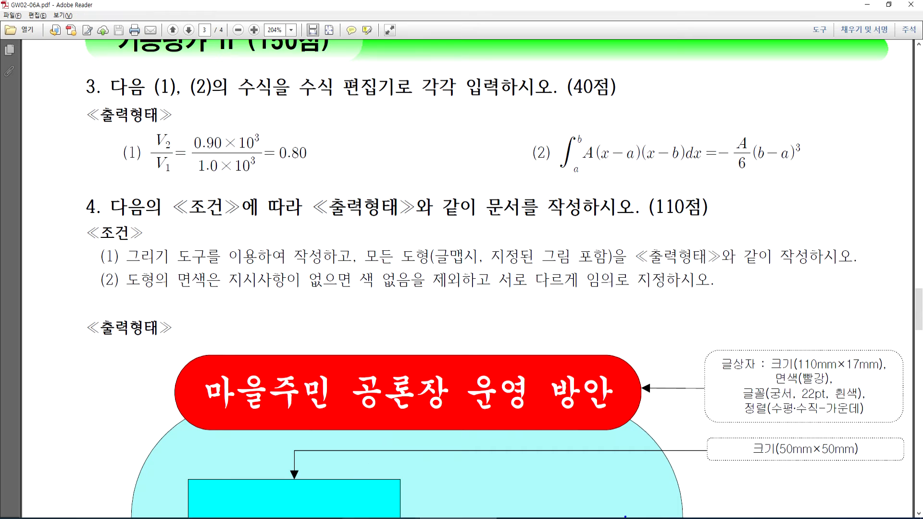
pyautogui.hotkey('alt', 'Tab')
pyautogui.write('(1)')
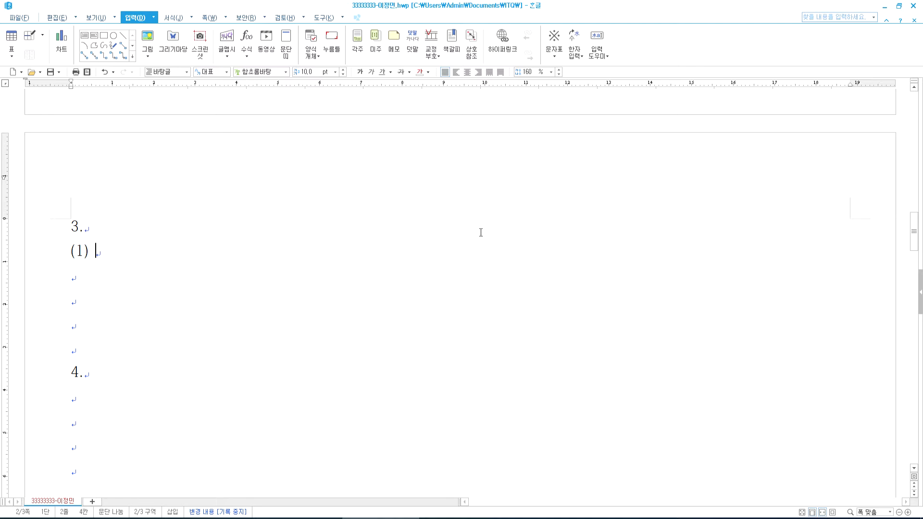
# - After checking question 3's formulas in the PDF, start a new equation
pyautogui.hotkey('alt', 'Tab')
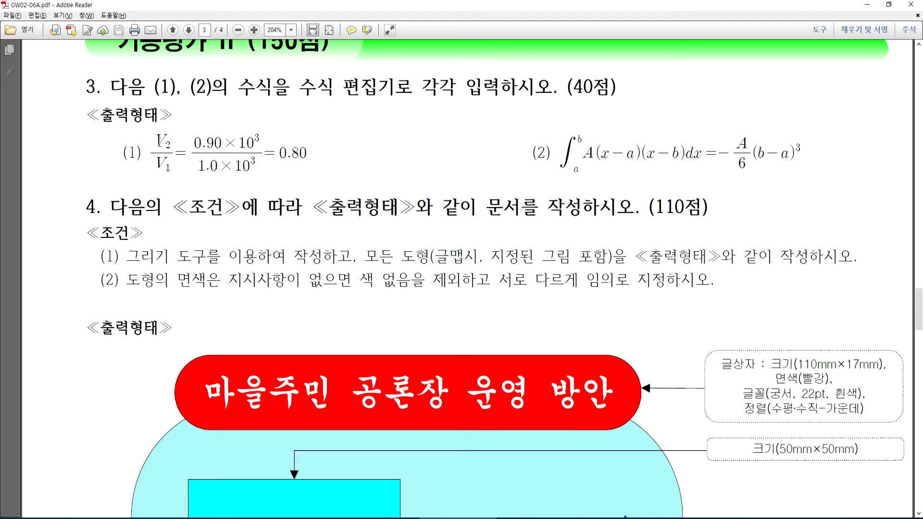
pyautogui.hotkey('alt', 'Tab')
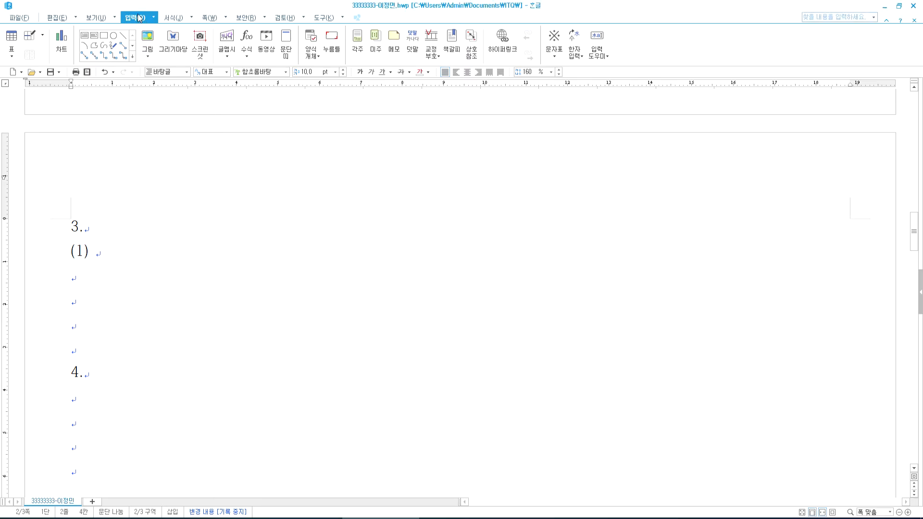
pyautogui.click(247, 46)
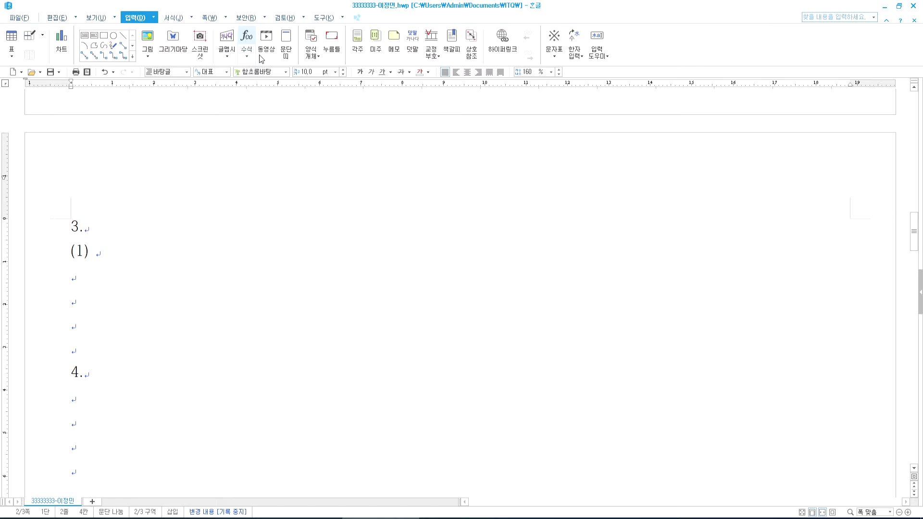
# - Set the equation preview to 500% and enter the fraction V over V followed by =
pyautogui.click(445, 165)
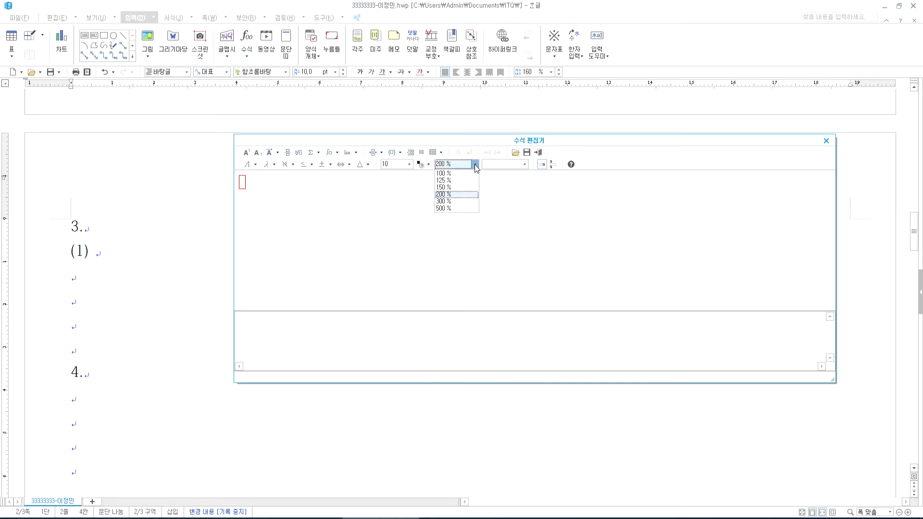
pyautogui.click(443, 211)
pyautogui.click(287, 153)
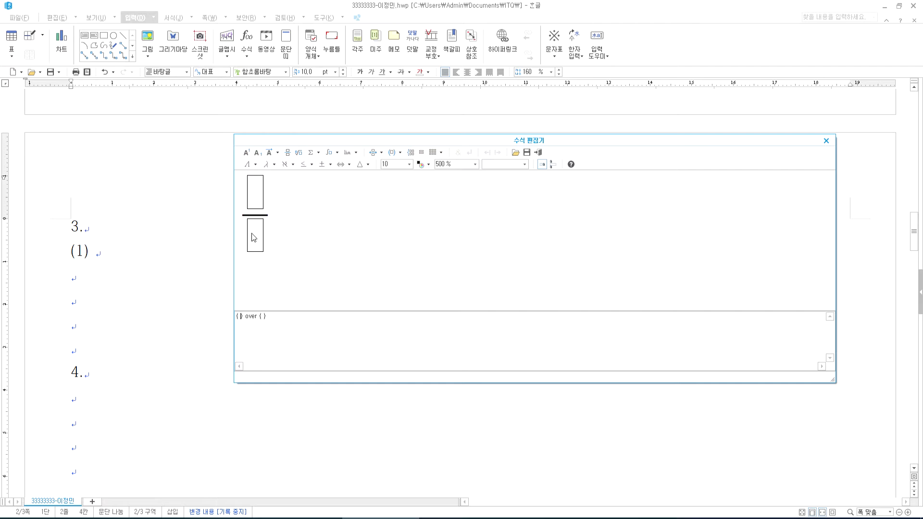
pyautogui.write('V')
pyautogui.click(268, 237)
pyautogui.write('V} ')
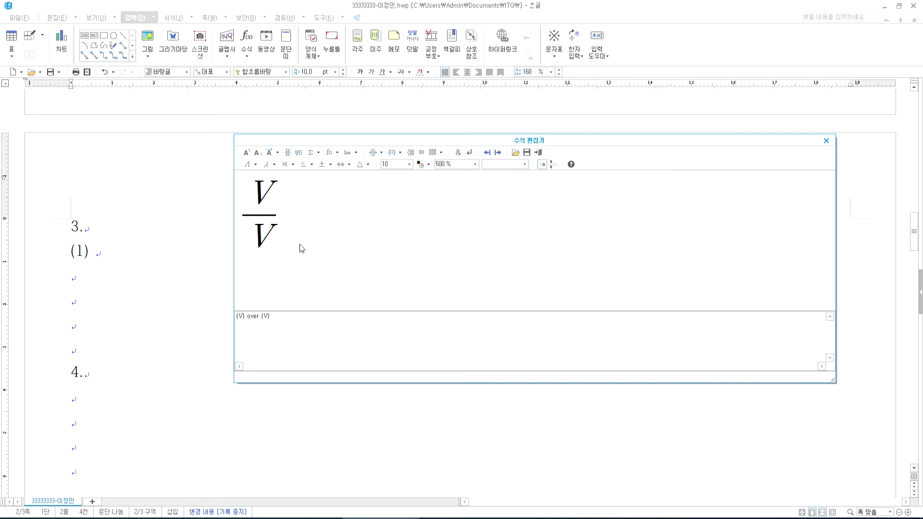
pyautogui.write('=')
# - Add a second fraction with 0.90 over 1.0
pyautogui.click(287, 152)
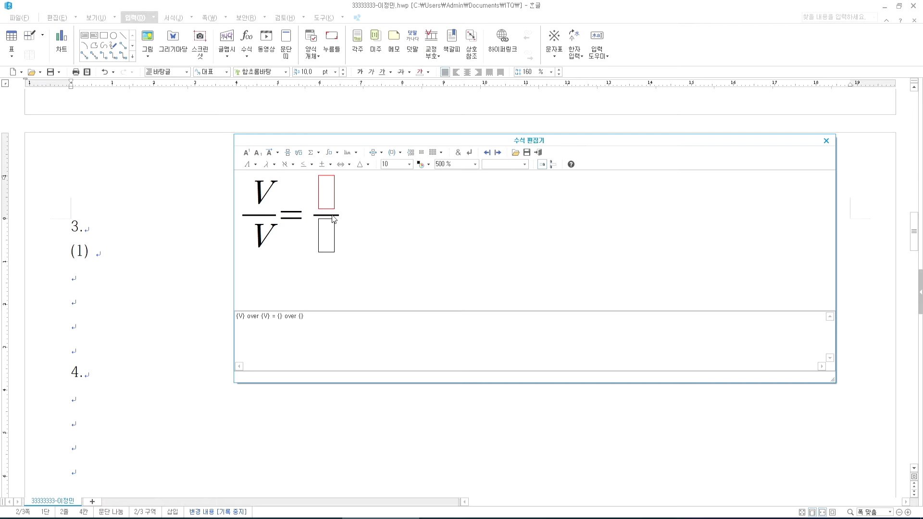
pyautogui.write('0.90x')
pyautogui.press('BackSpace')
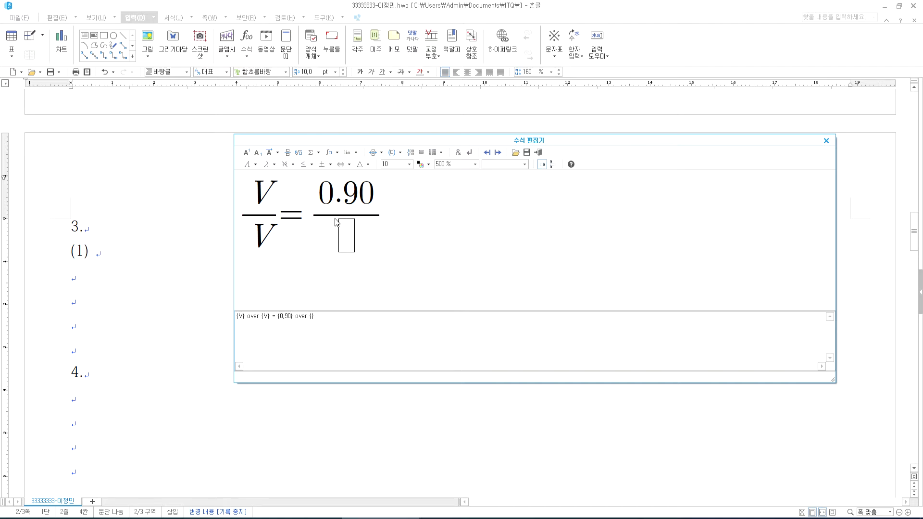
pyautogui.click(338, 224)
pyautogui.write('1.0')
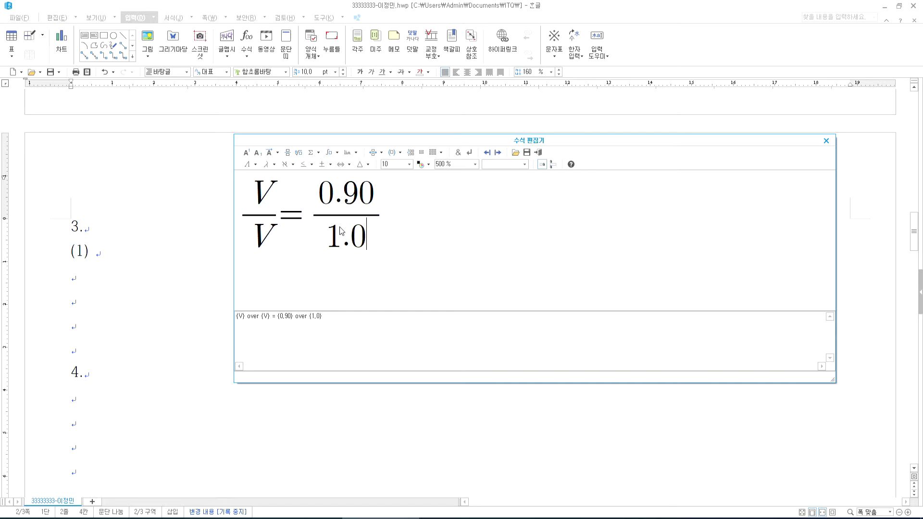
# - Give the numerator V subscript 2 and the denominator V subscript 1
pyautogui.click(273, 200)
pyautogui.click(260, 154)
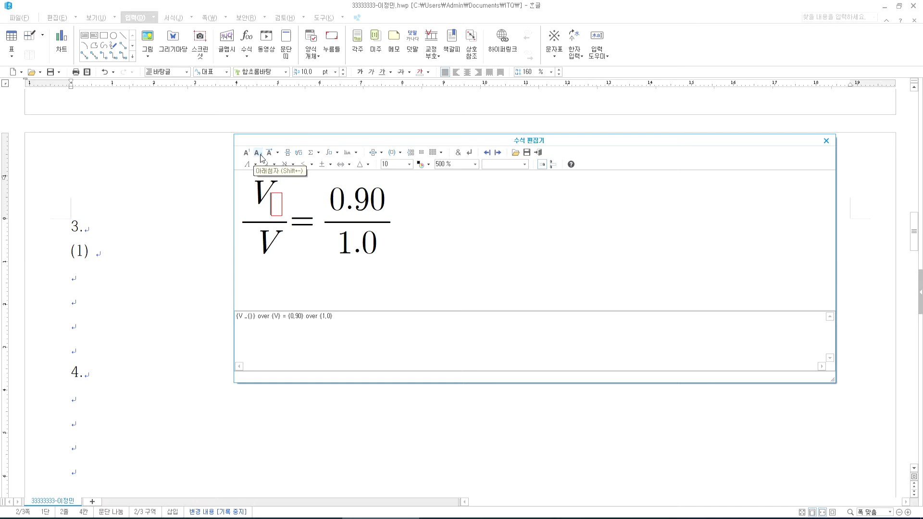
pyautogui.write('2')
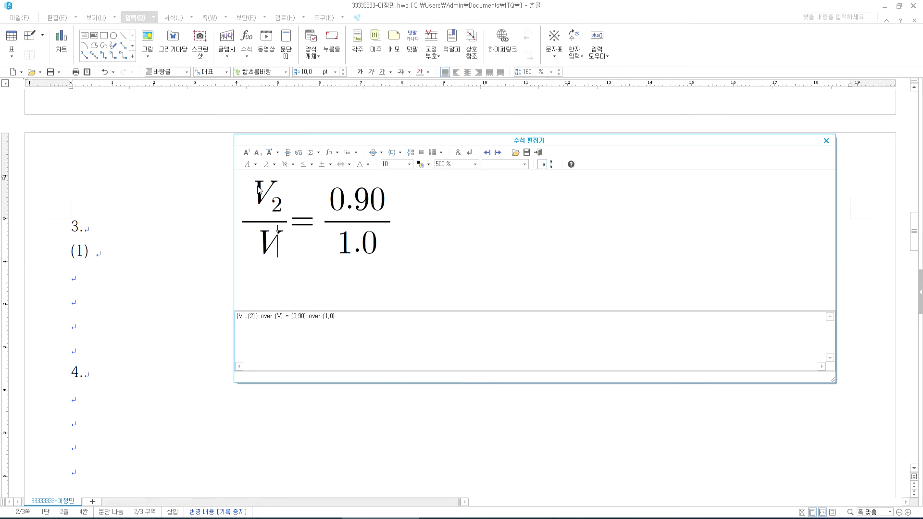
pyautogui.click(257, 153)
pyautogui.write('1')
pyautogui.click(267, 212)
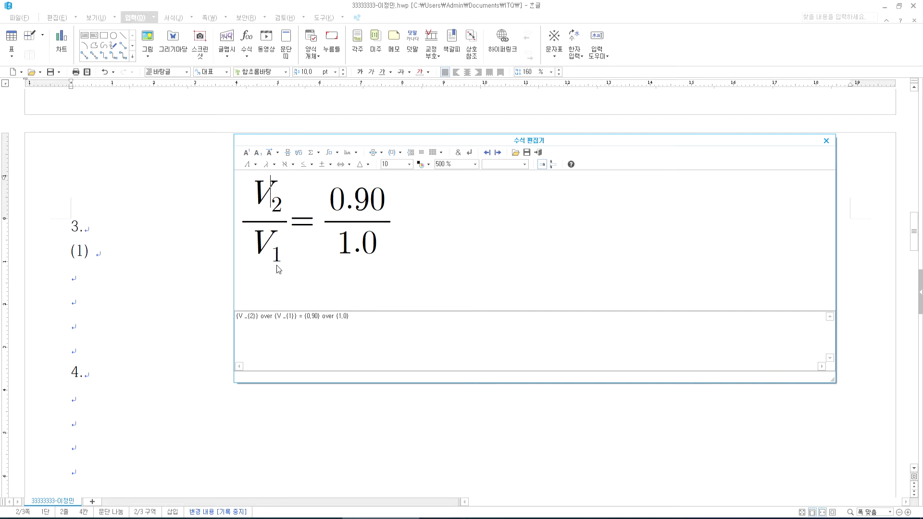
# - Append ×10 to the numerator 0.90
pyautogui.click(378, 211)
pyautogui.hotkey('alt', 'Tab')
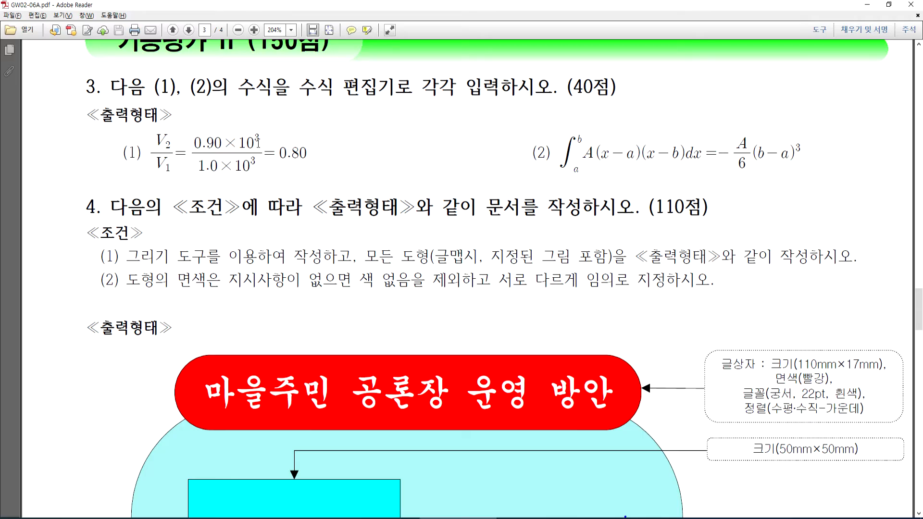
pyautogui.hotkey('alt', 'Tab')
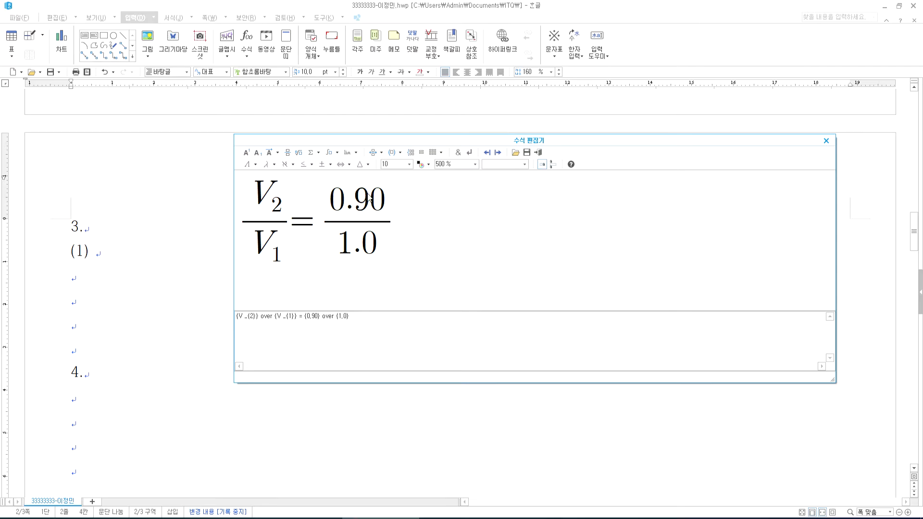
pyautogui.write('c')
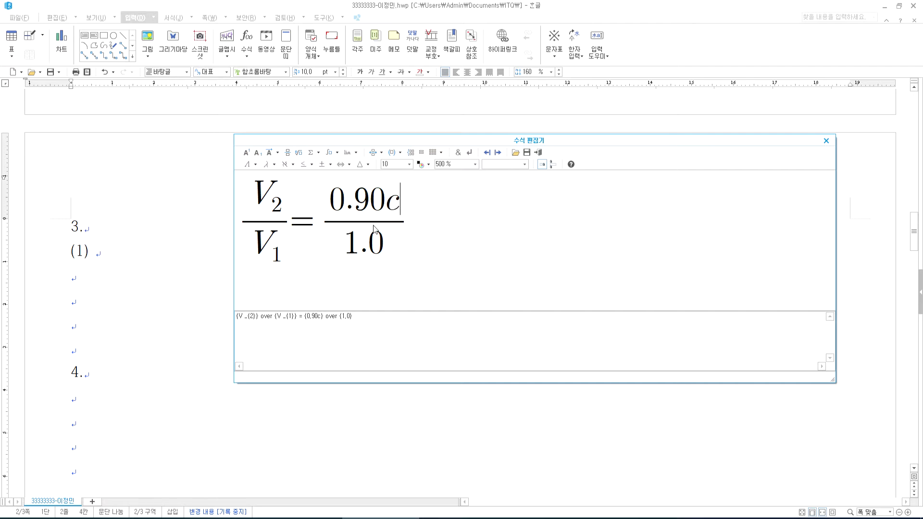
pyautogui.press('BackSpace')
pyautogui.write('x')
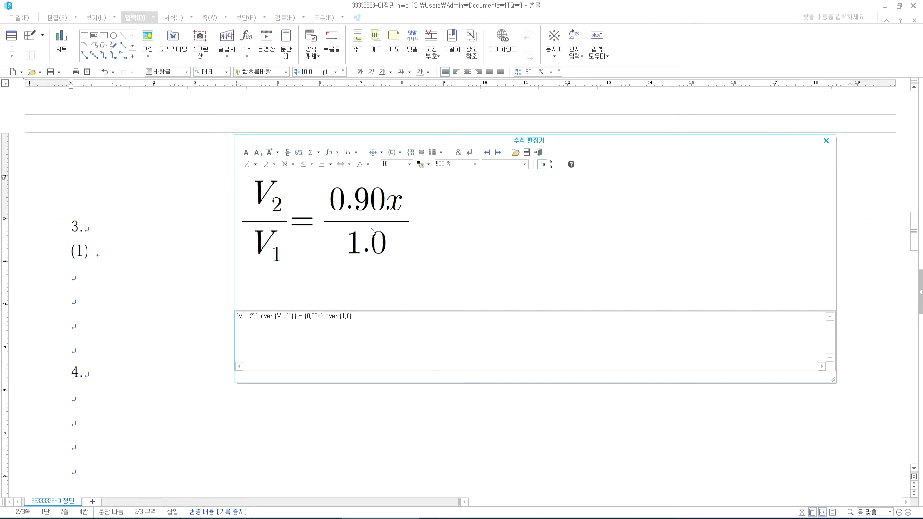
pyautogui.press('BackSpace')
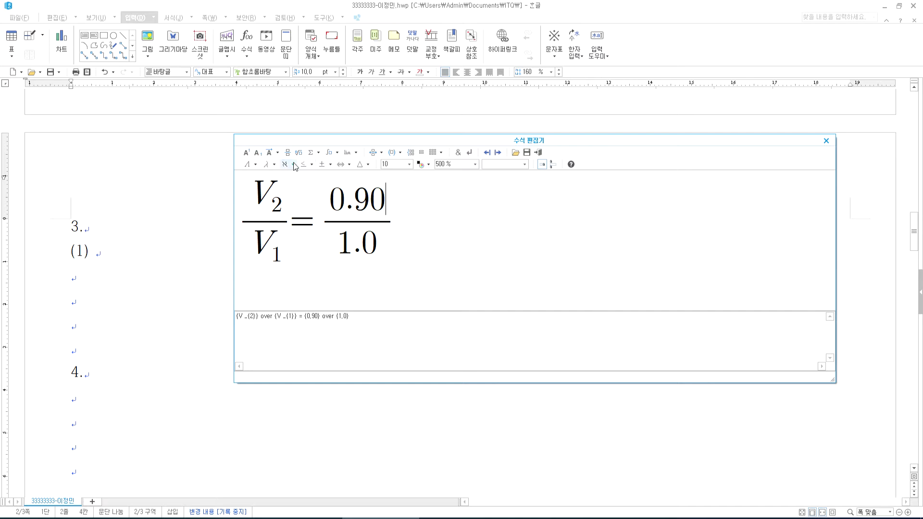
pyautogui.click(330, 165)
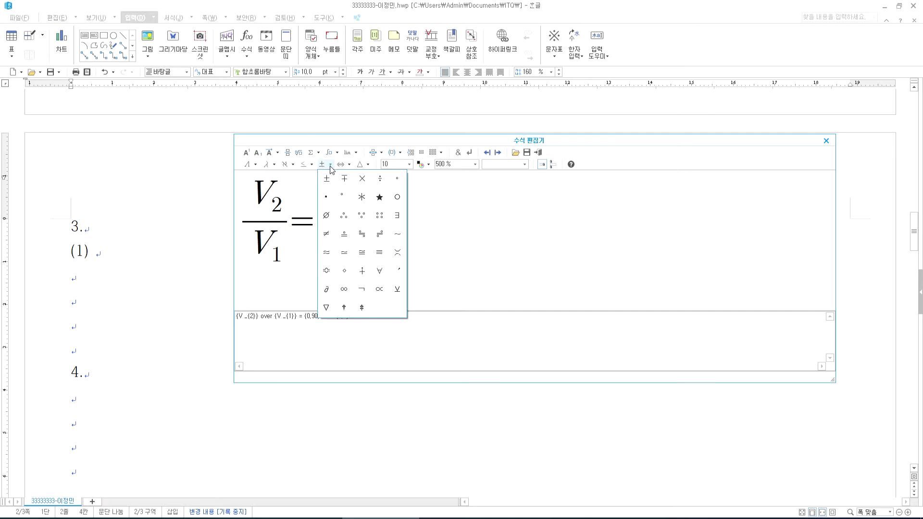
pyautogui.click(362, 179)
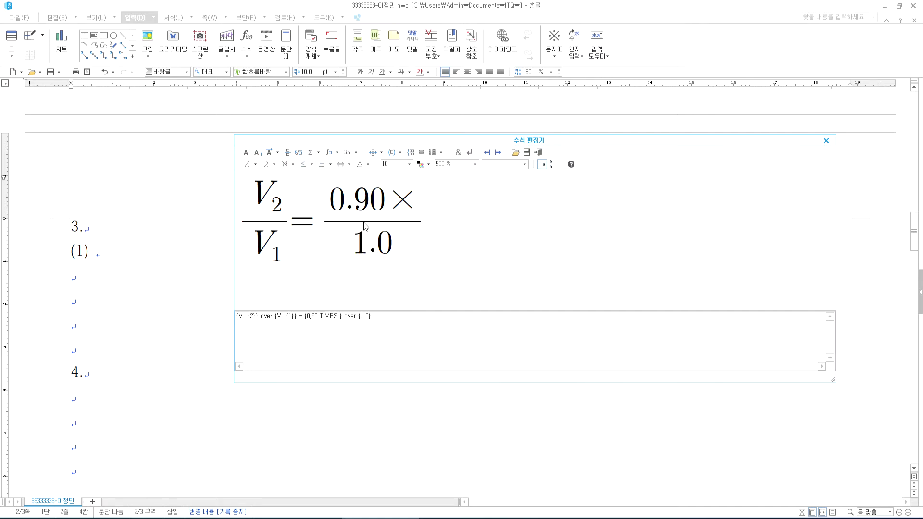
pyautogui.write('10')
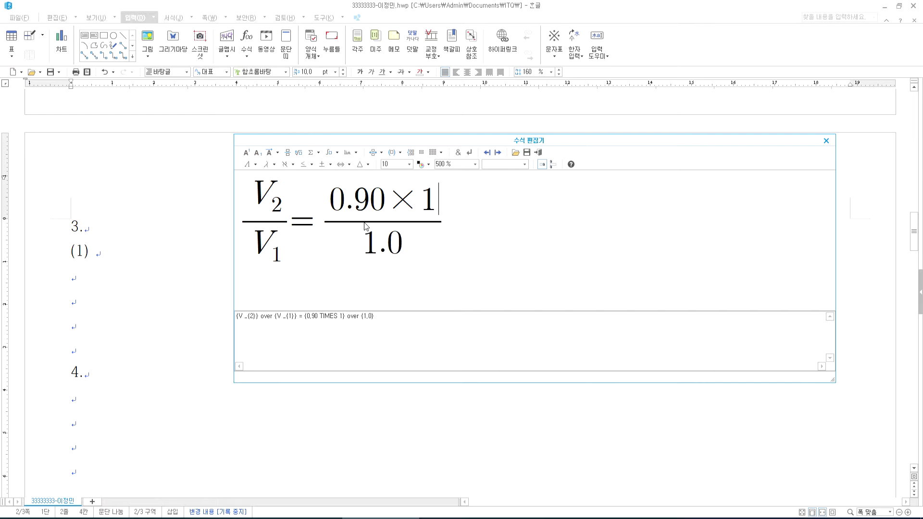
pyautogui.press('Tab')
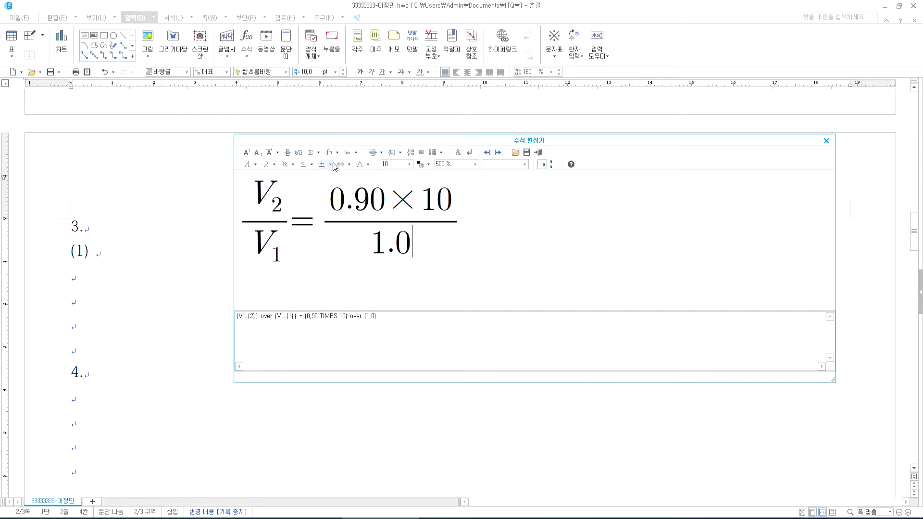
# - Append ×10 to the denominator 1.0 and end the equation with =0.80
pyautogui.click(330, 165)
pyautogui.click(362, 179)
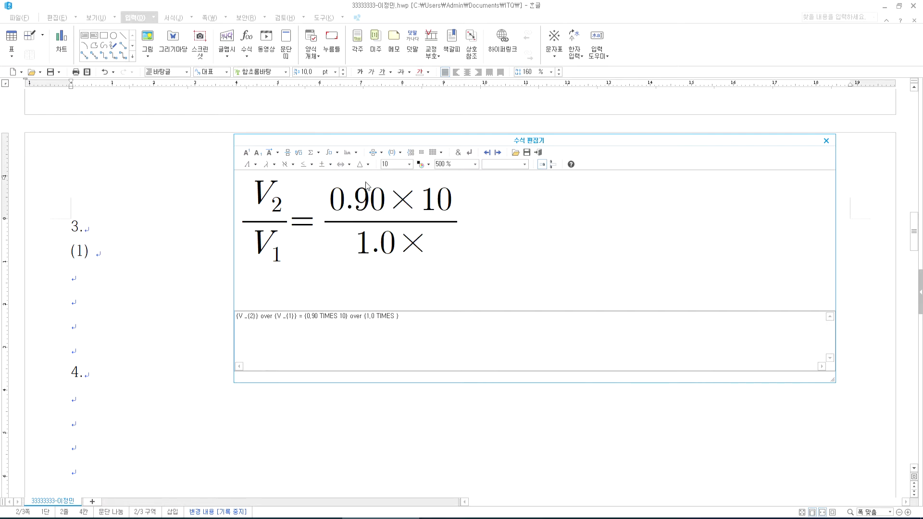
pyautogui.write('10')
pyautogui.press('Tab')
pyautogui.write('=0.80')
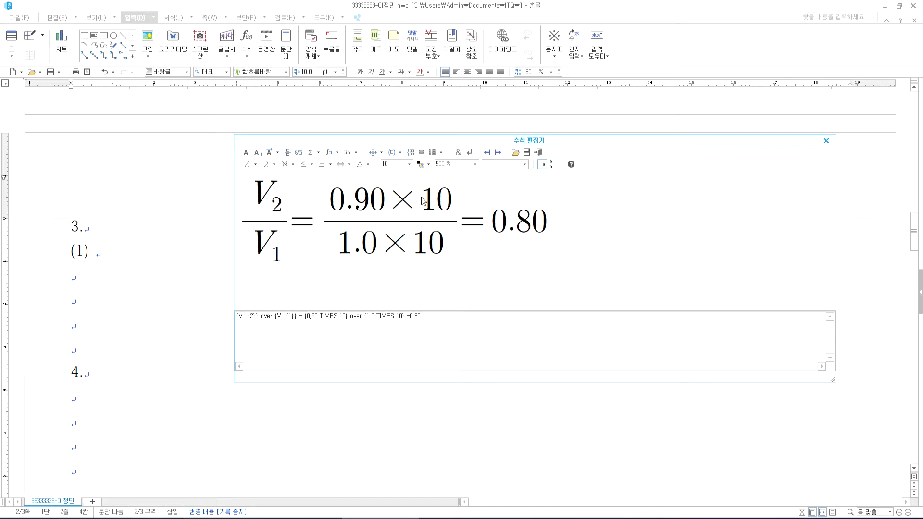
pyautogui.click(451, 197)
# - Add exponent 3 to 0.90 and 1.0, then insert the equation beside (1)
pyautogui.hotkey('alt', 'Tab')
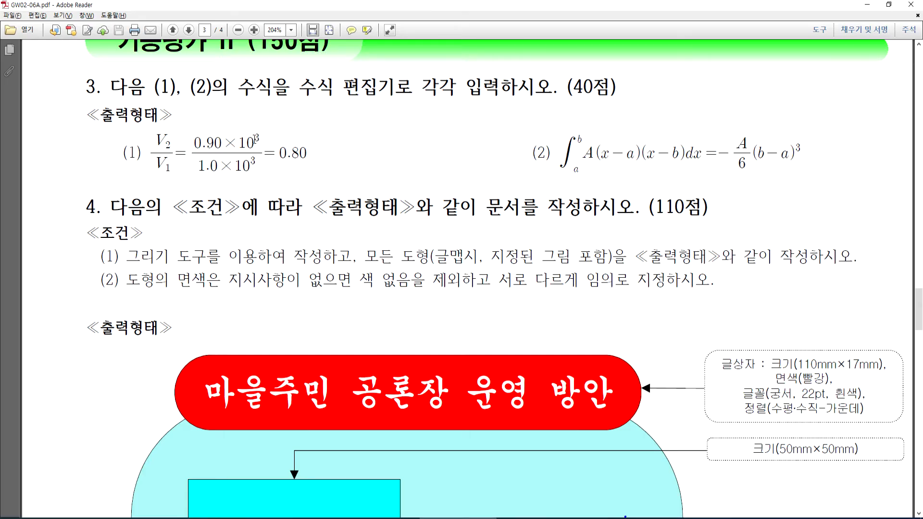
pyautogui.hotkey('alt', 'Tab')
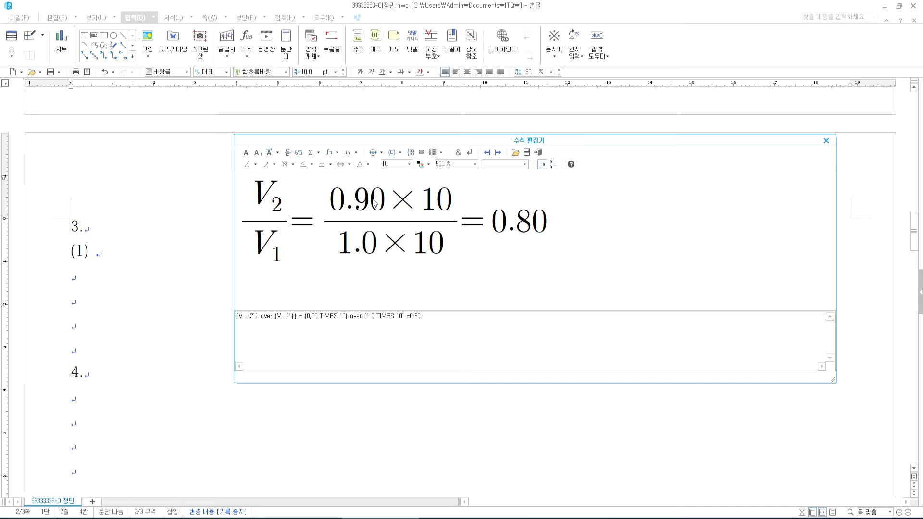
pyautogui.click(383, 201)
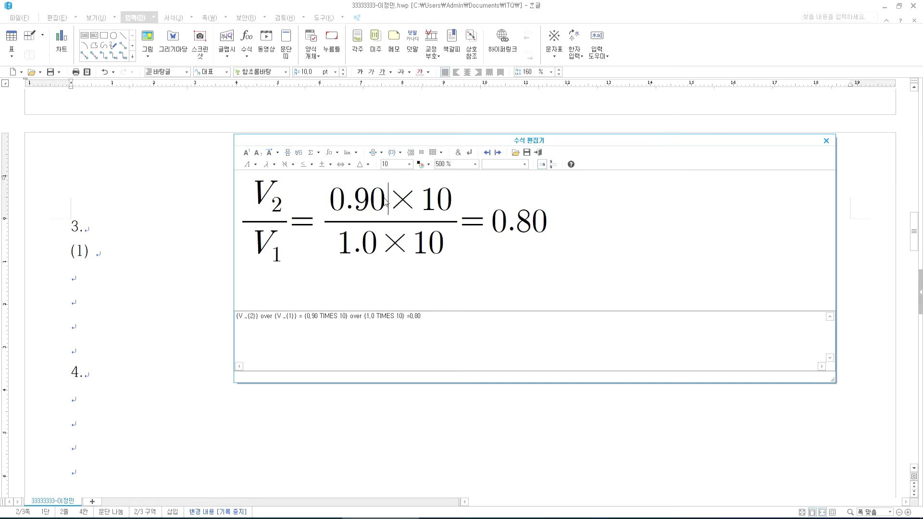
pyautogui.click(247, 155)
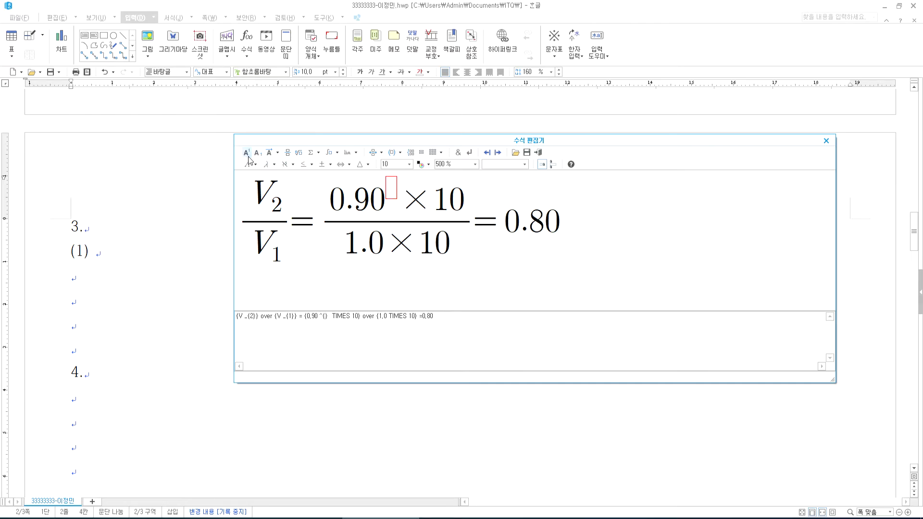
pyautogui.write('3')
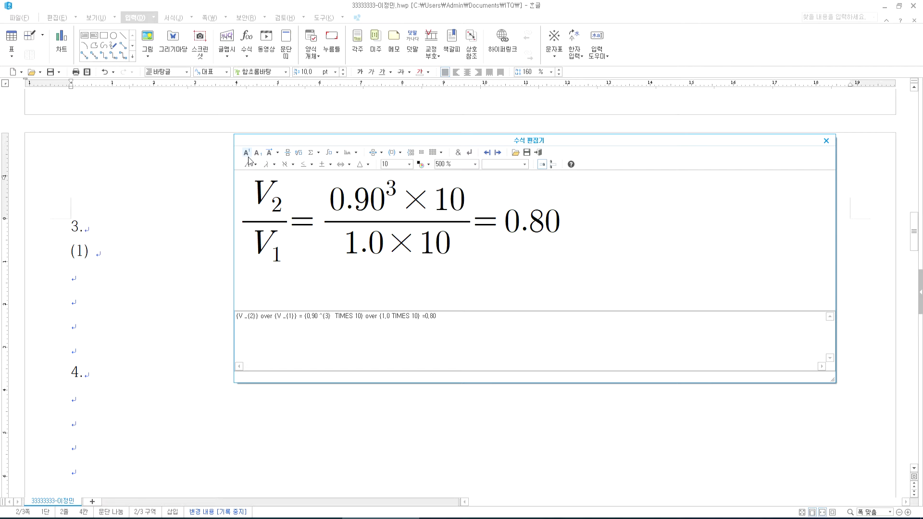
pyautogui.hotkey('alt', 'Tab')
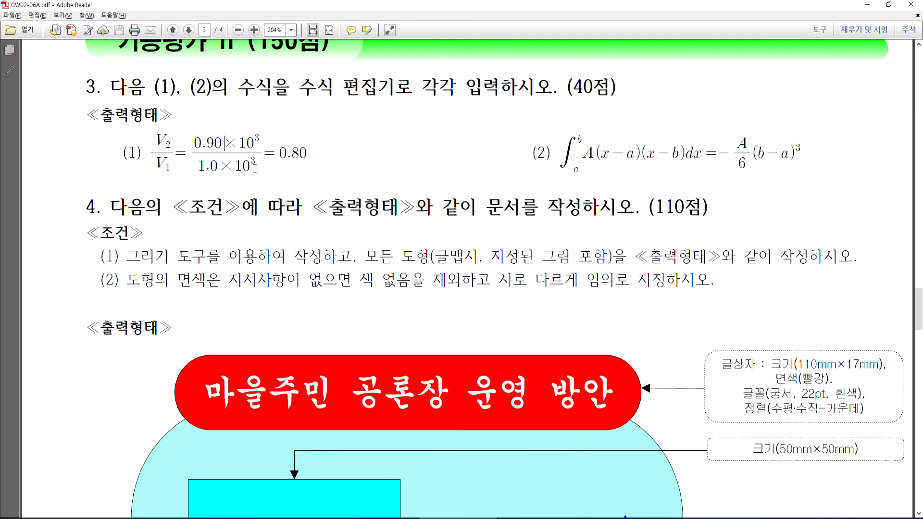
pyautogui.hotkey('alt', 'Tab')
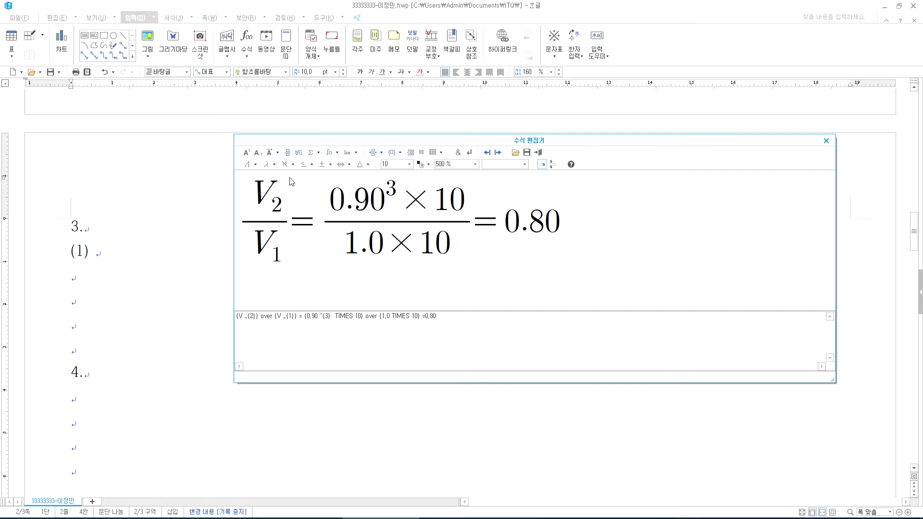
pyautogui.click(245, 153)
pyautogui.write('3')
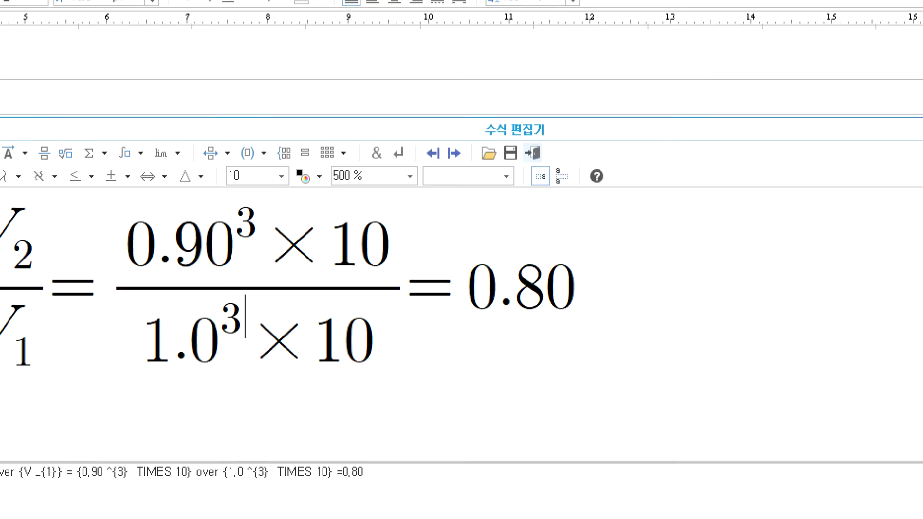
pyautogui.moveTo(528, 128)
pyautogui.mouseDown()
pyautogui.moveTo(554, 161)
pyautogui.moveTo(533, 168)
pyautogui.mouseUp()
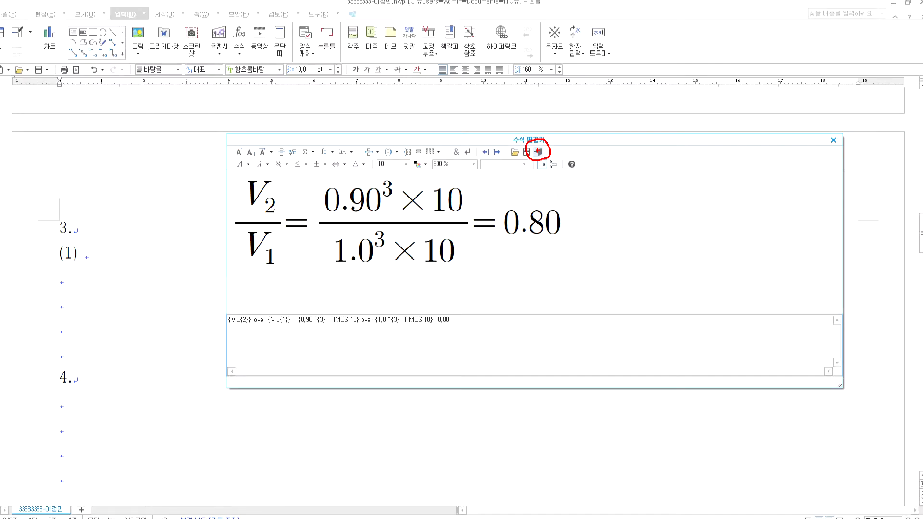
pyautogui.click(533, 152)
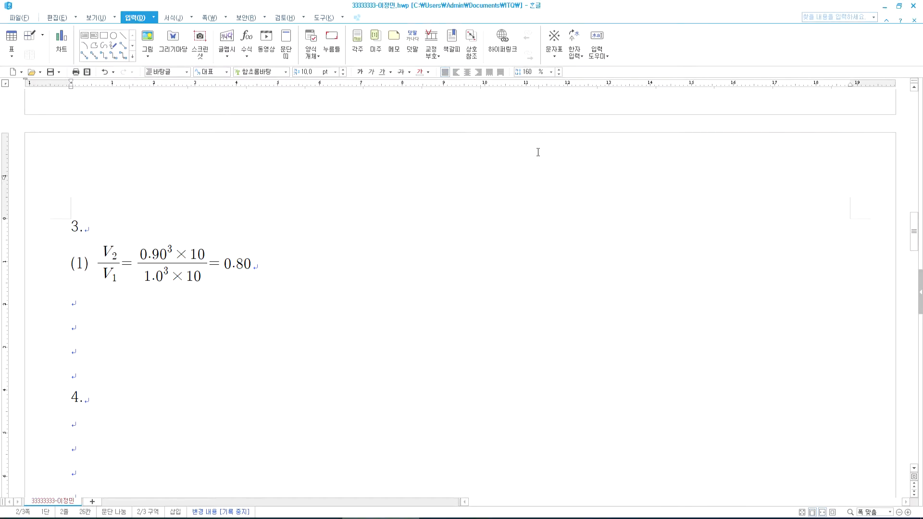
# - Type the (2) label beside equation (1) and start a new equation holding the integral formula
pyautogui.doubleClick(183, 268)
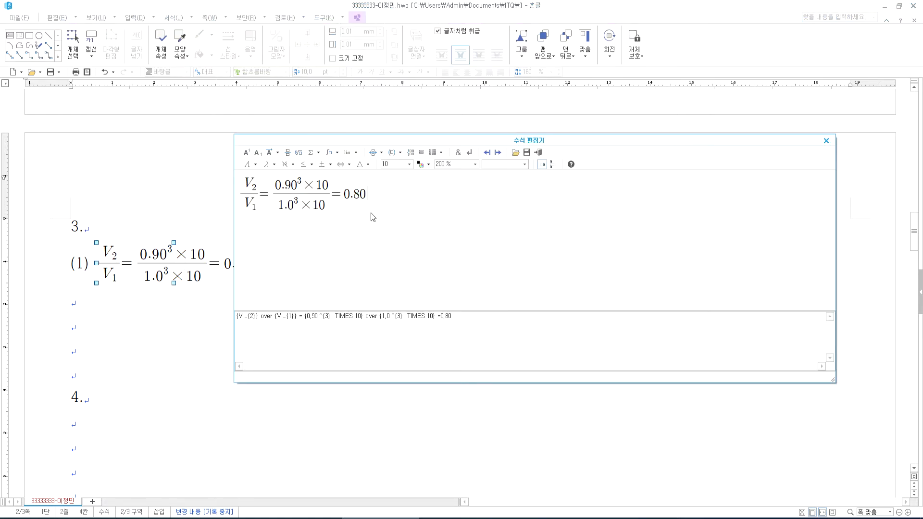
pyautogui.click(827, 142)
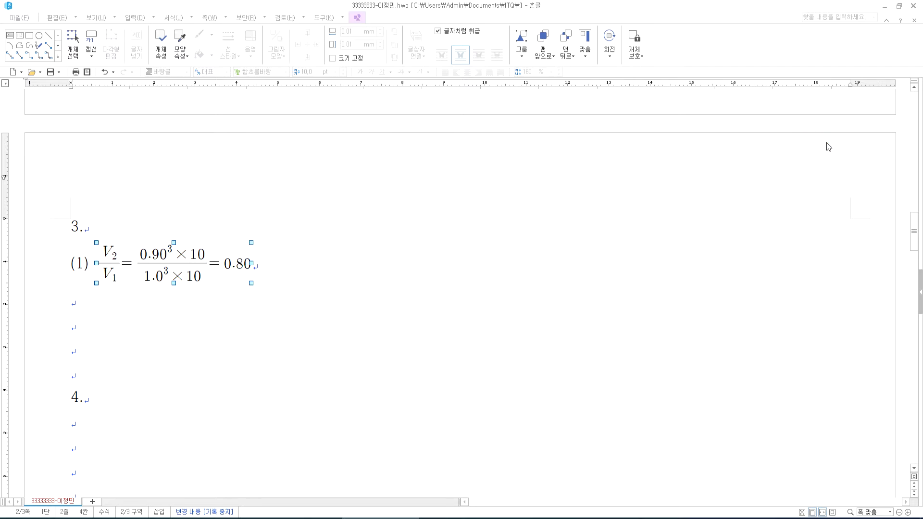
pyautogui.click(311, 277)
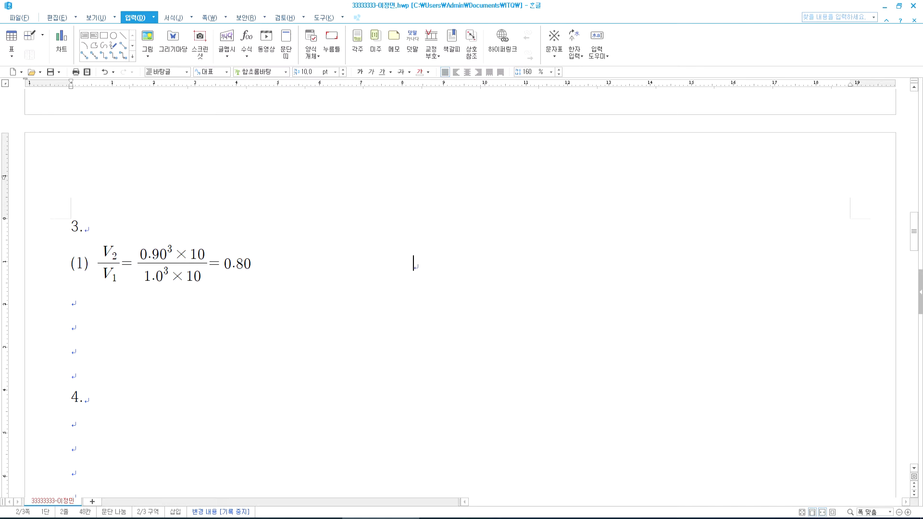
pyautogui.write('(2)')
pyautogui.hotkey('alt', 'Tab')
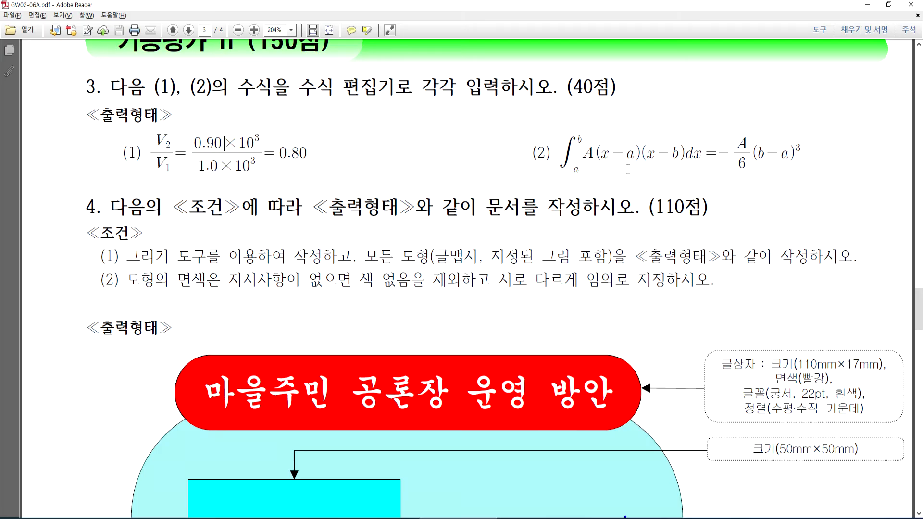
pyautogui.hotkey('alt', 'Tab')
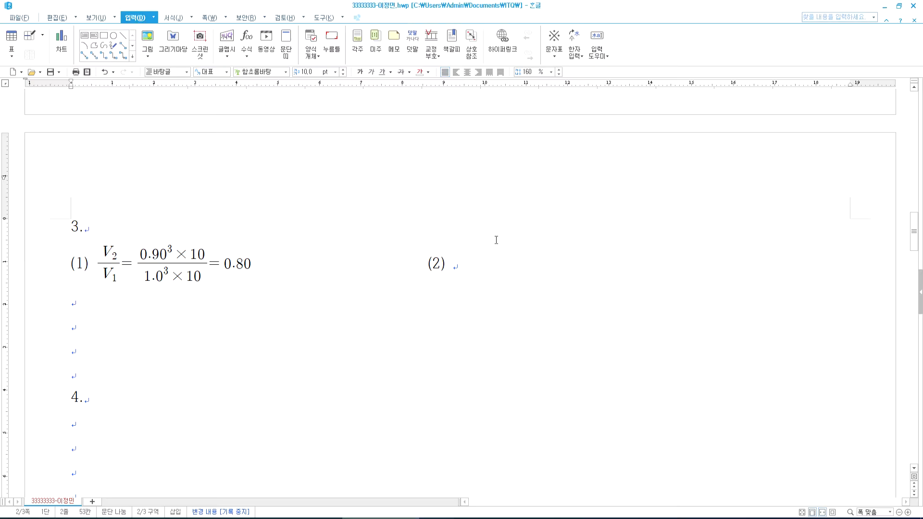
pyautogui.hotkey('ctrl', 'n')
pyautogui.press('m')
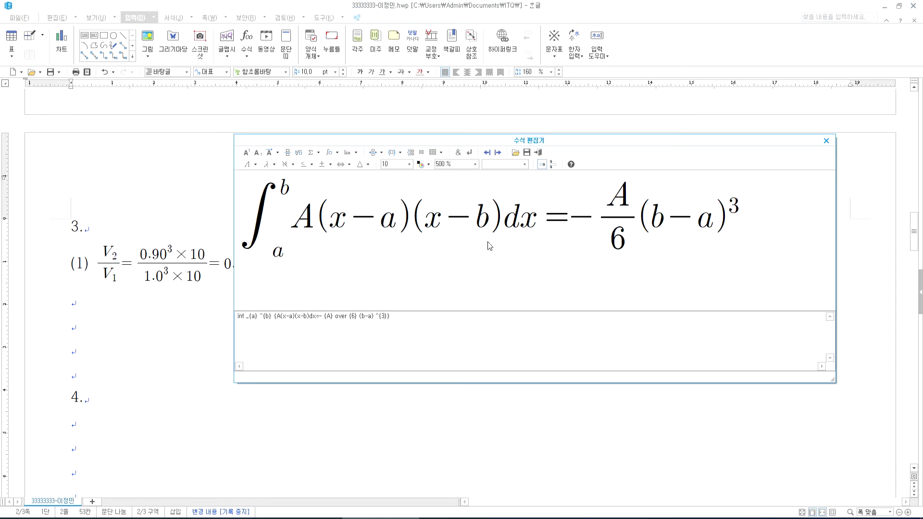
# - Remove the extra empty integral template and insert the integral equation beside (2)
pyautogui.click(264, 217)
pyautogui.click(337, 154)
pyautogui.click(335, 174)
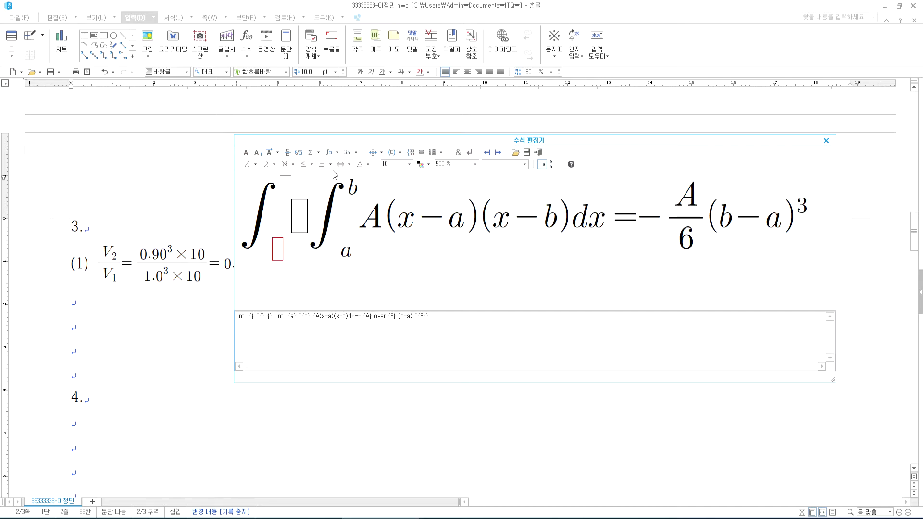
pyautogui.click(277, 248)
pyautogui.click(277, 245)
pyautogui.click(287, 185)
pyautogui.click(361, 217)
pyautogui.click(267, 209)
pyautogui.press('Delete')
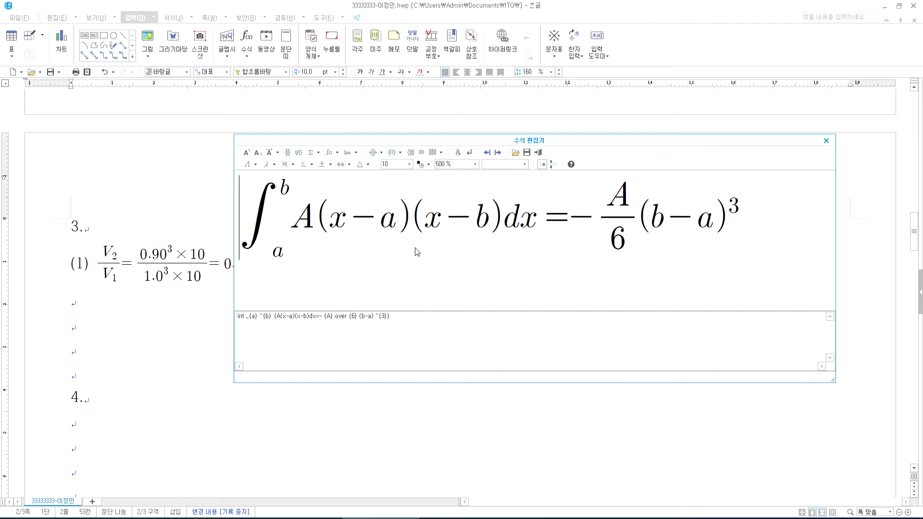
pyautogui.click(536, 153)
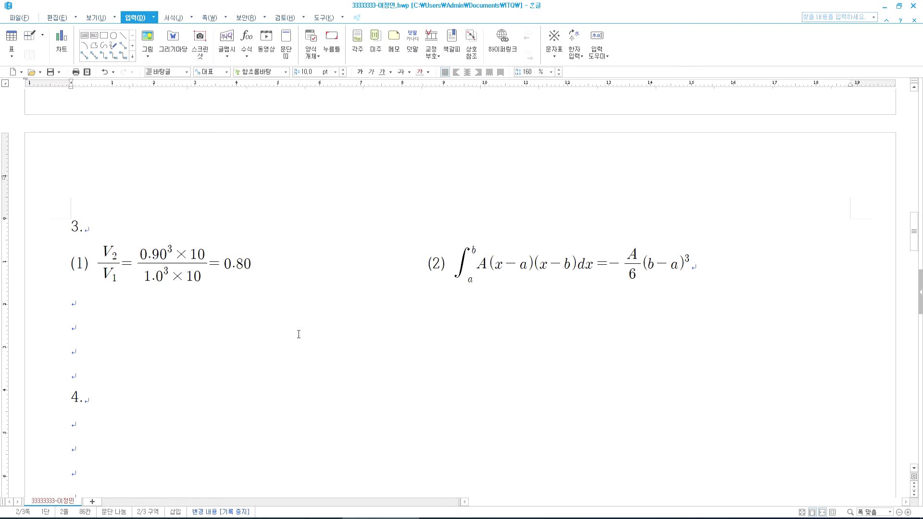
pyautogui.click(101, 423)
pyautogui.scroll(-6, 155, 390)
pyautogui.scroll(3, 160, 385)
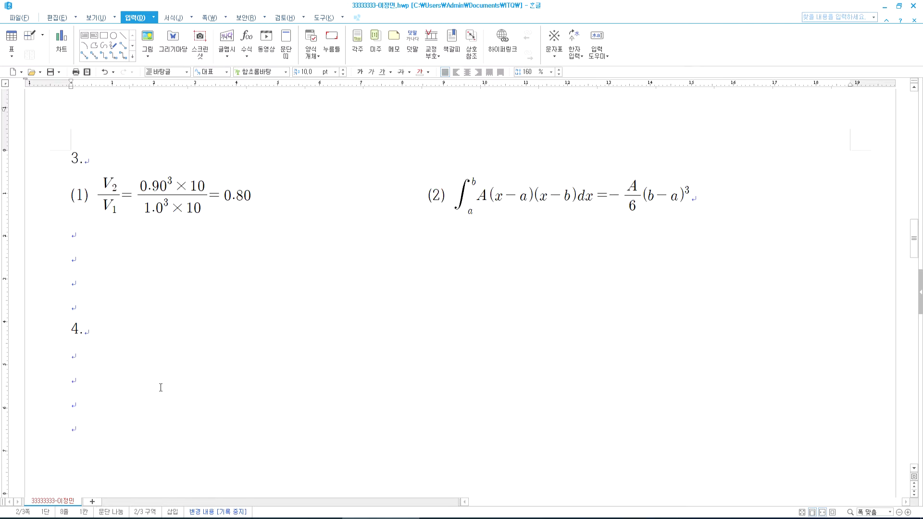
# - Bring up the exam PDF and check question 4's first drawing conditions and formula (2)
pyautogui.hotkey('alt', 'Tab')
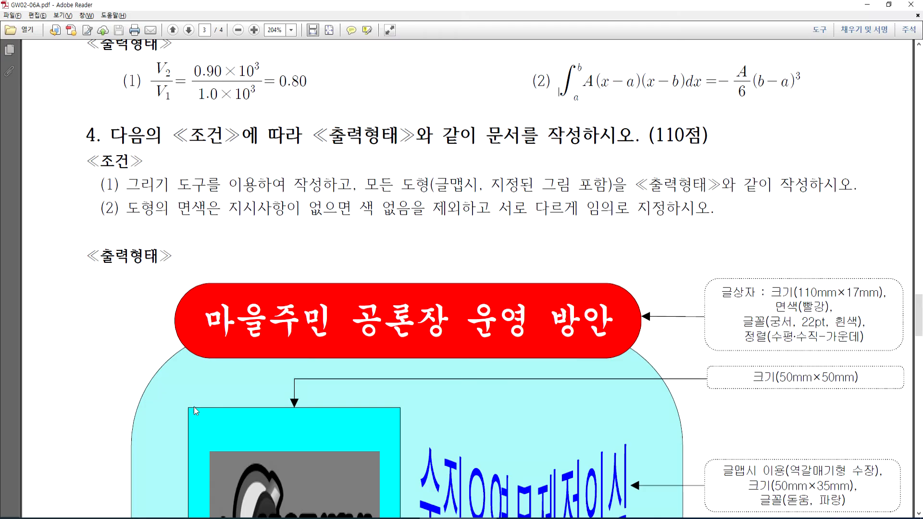
pyautogui.click(128, 186)
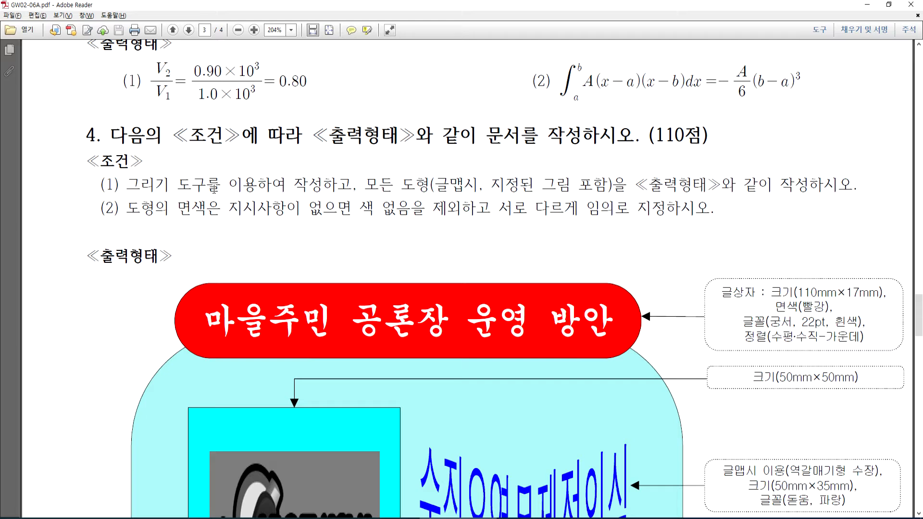
pyautogui.click(332, 188)
pyautogui.click(554, 99)
# - Scroll through question 4's diagram '마을주민 공론장 운영 방안', reviewing its shape sizes and fonts
pyautogui.scroll(-3, 415, 315)
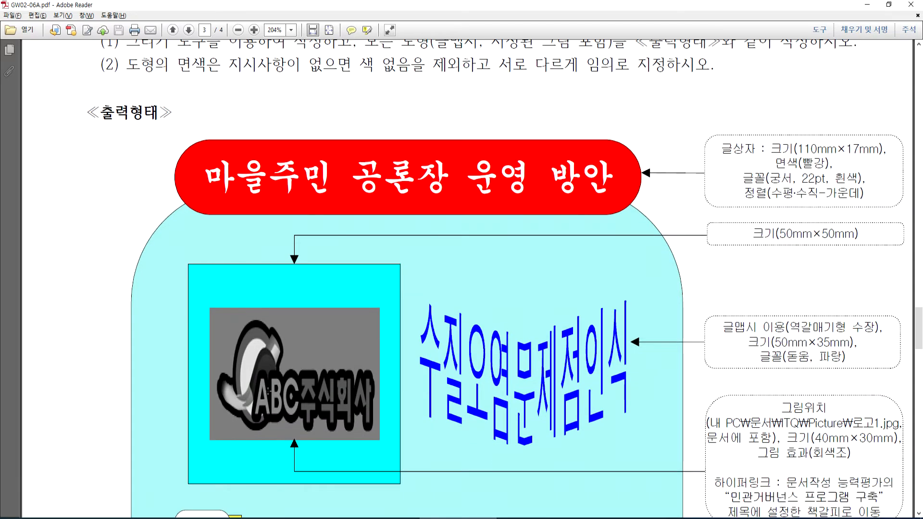
pyautogui.scroll(2, 308, 359)
pyautogui.scroll(-2, 255, 341)
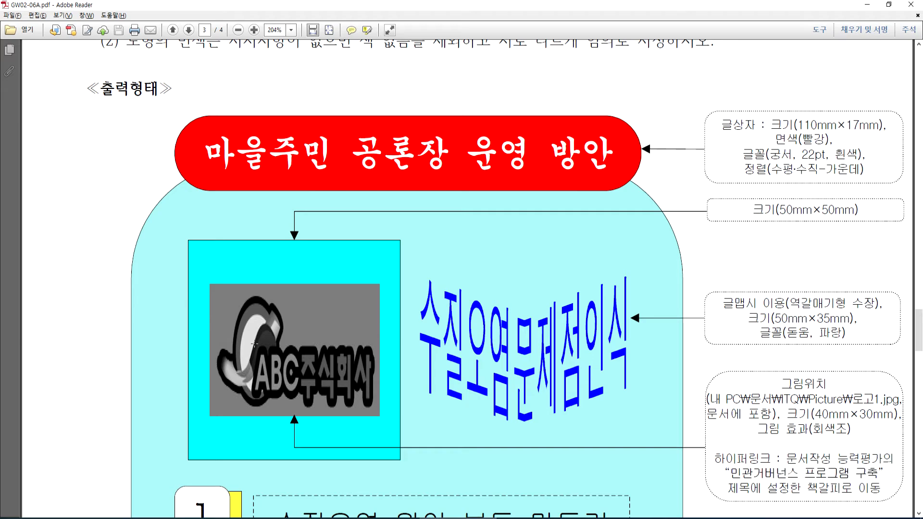
pyautogui.scroll(-3, 255, 345)
pyautogui.scroll(-2, 255, 344)
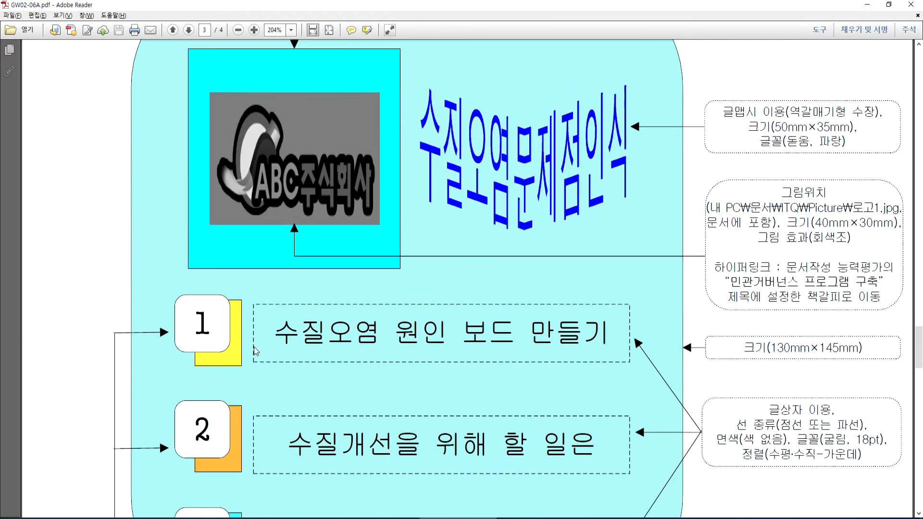
pyautogui.scroll(6, 255, 346)
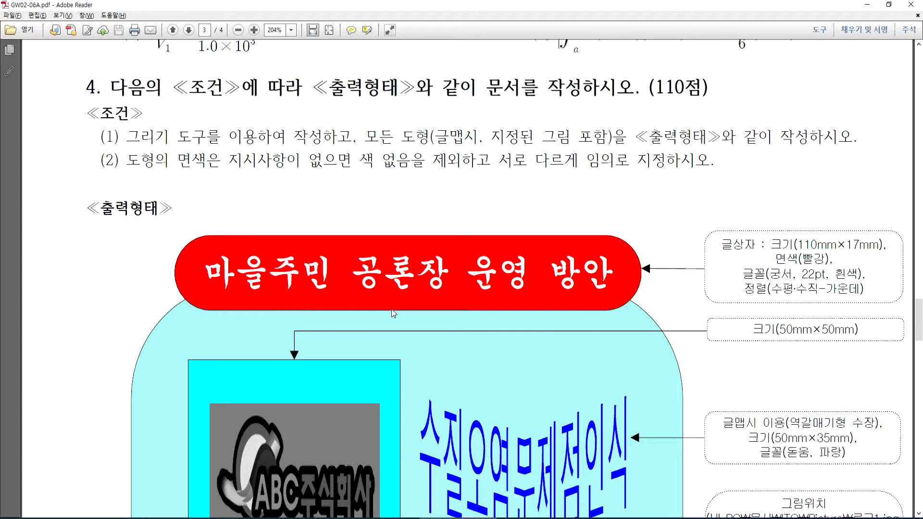
pyautogui.scroll(-2, 671, 313)
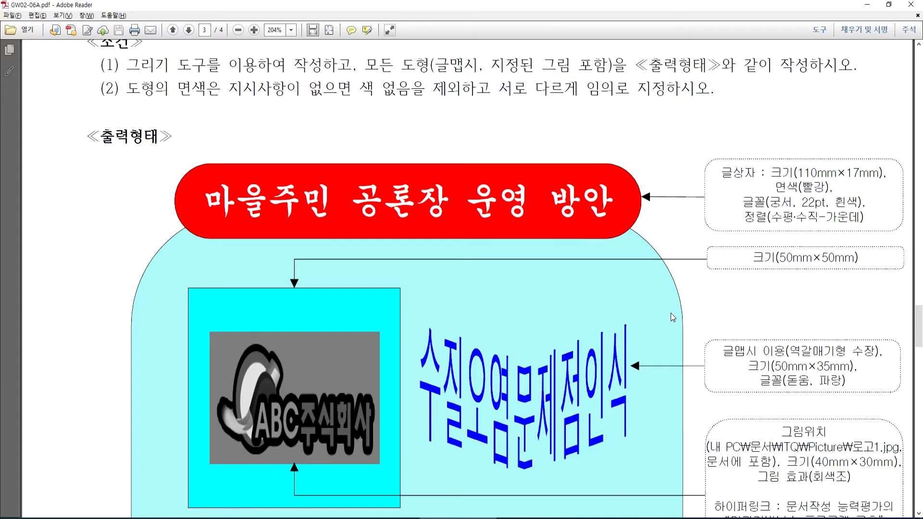
pyautogui.scroll(-7, 681, 308)
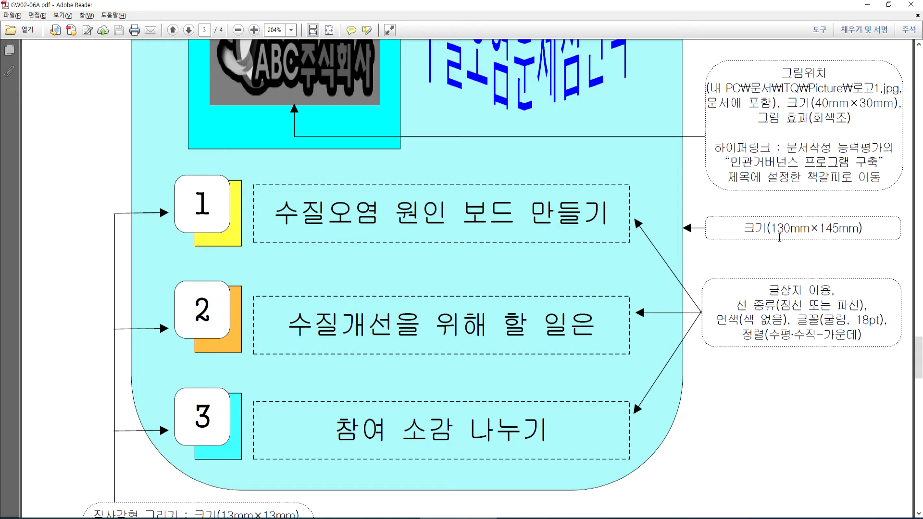
pyautogui.scroll(8, 779, 237)
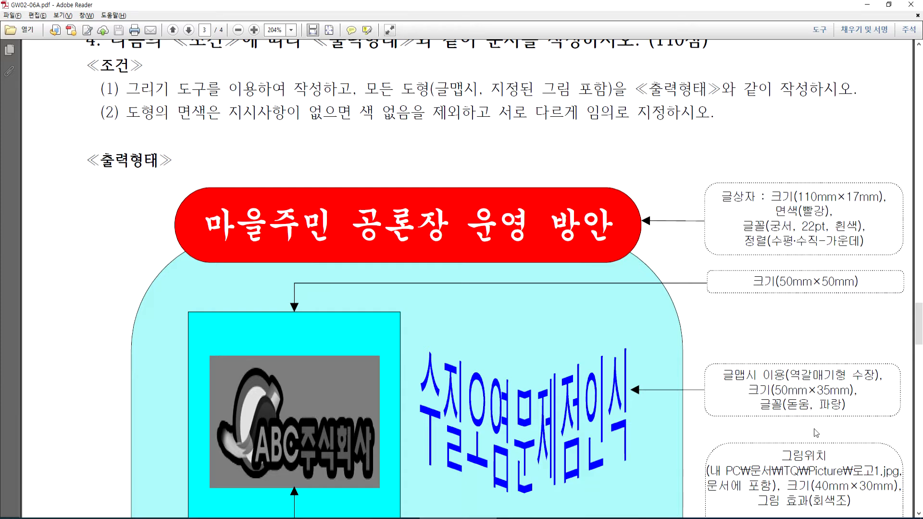
pyautogui.scroll(-10, 736, 380)
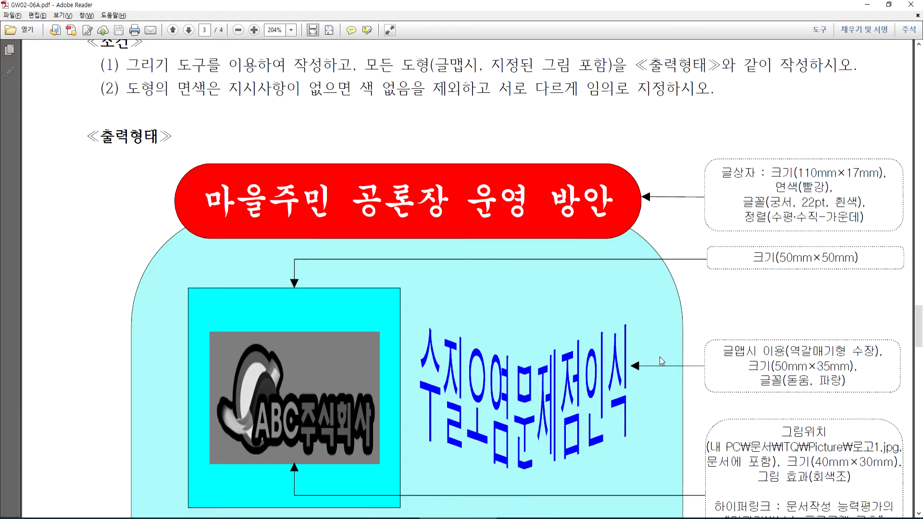
pyautogui.scroll(-3, 212, 363)
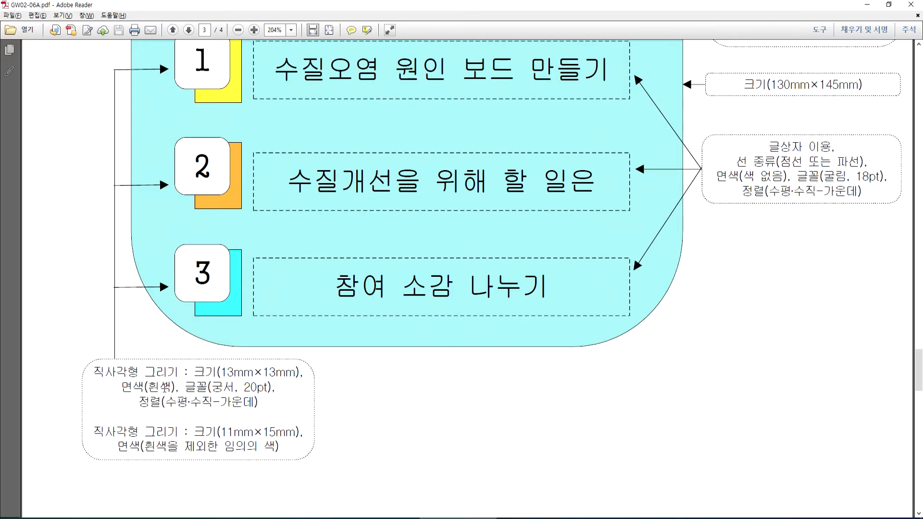
pyautogui.scroll(10, 165, 391)
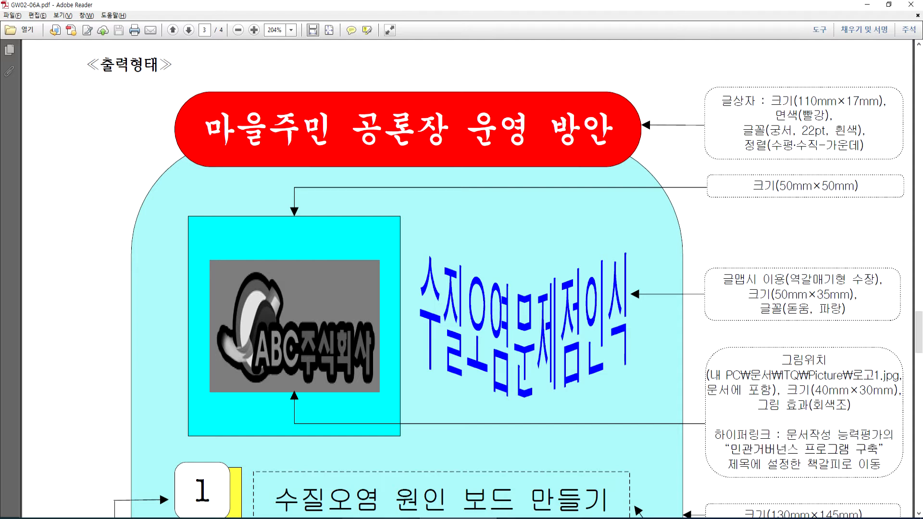
# - Check question 4's conditions and the title '마을주민 공론장 운영 방안' in the PDF, then return to Hangul
pyautogui.scroll(3, 318, 263)
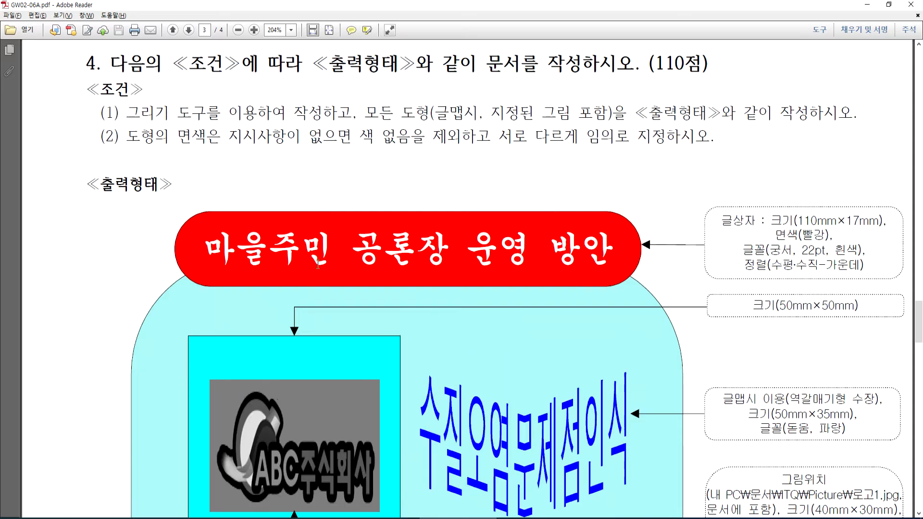
pyautogui.tripleClick(206, 244)
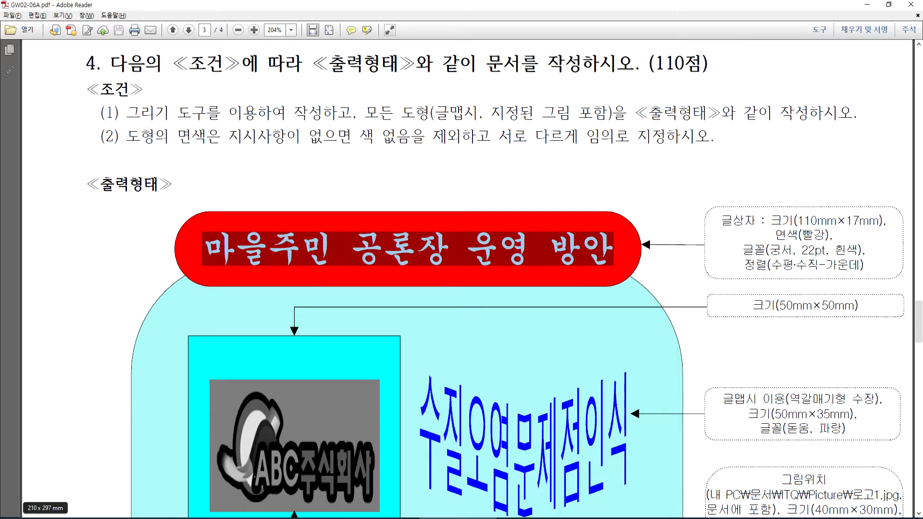
pyautogui.click(385, 518)
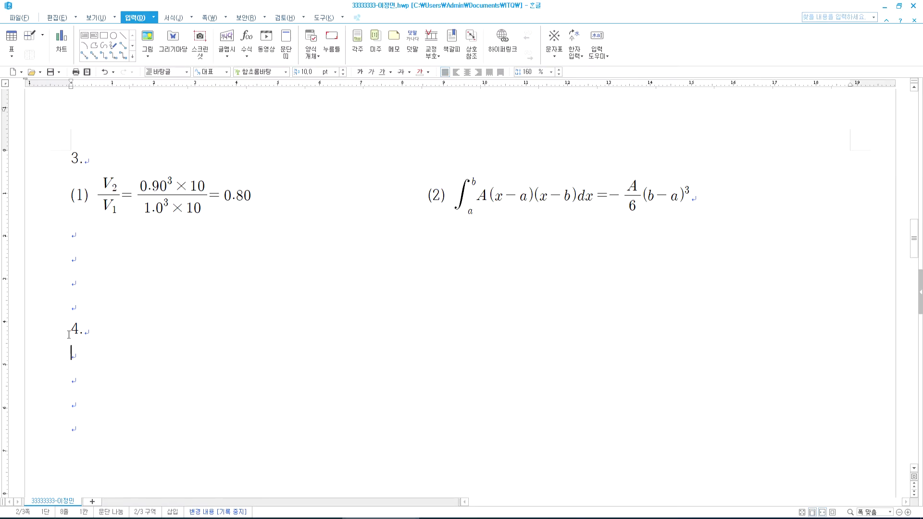
# - Draw a 112.39 × 58.57 mm rectangle on the empty lines beneath the '4.' heading
pyautogui.moveTo(69, 333); pyautogui.dragTo(87, 330)
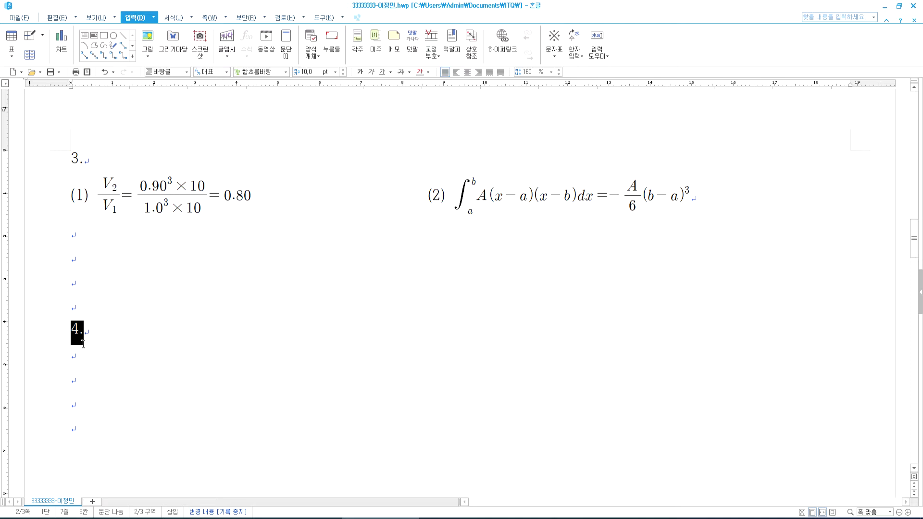
pyautogui.click(88, 421)
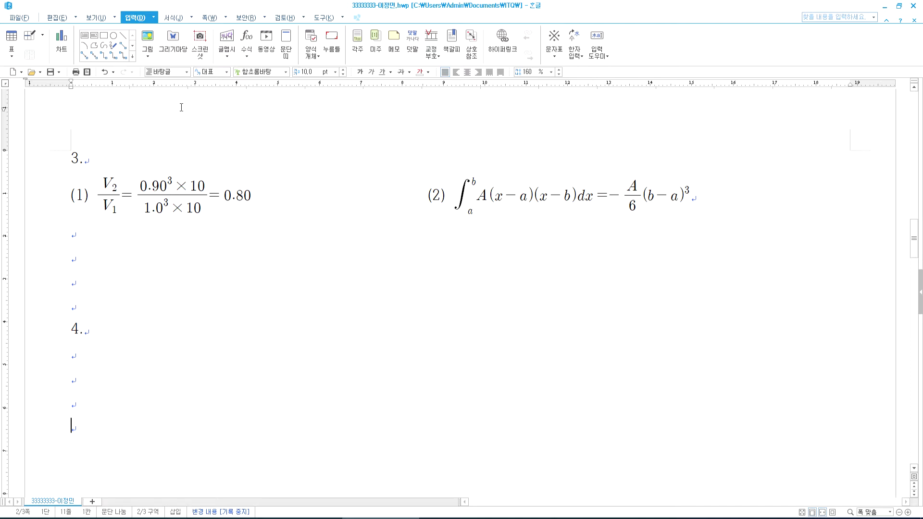
pyautogui.click(105, 37)
pyautogui.scroll(-3, 324, 243)
pyautogui.moveTo(212, 243)
pyautogui.mouseDown()
pyautogui.moveTo(243, 247)
pyautogui.moveTo(664, 429)
pyautogui.moveTo(678, 495)
pyautogui.mouseUp()
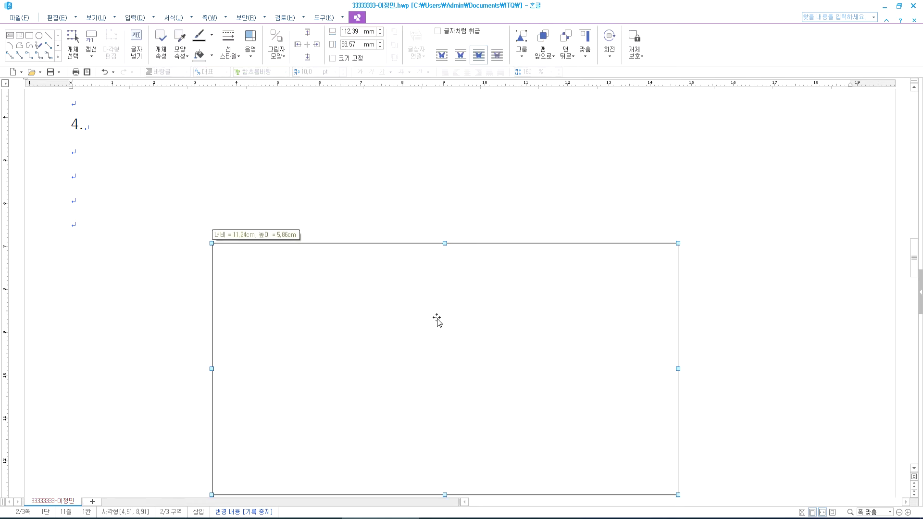
pyautogui.moveTo(355, 284); pyautogui.dragTo(347, 192)
pyautogui.scroll(4, 291, 332)
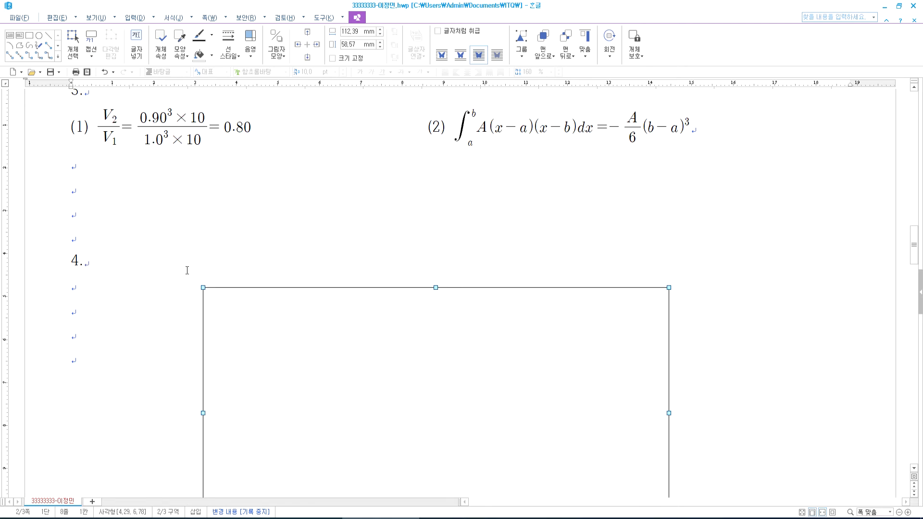
pyautogui.moveTo(322, 339); pyautogui.dragTo(322, 446)
pyautogui.click(73, 361)
pyautogui.scroll(-6, 74, 364)
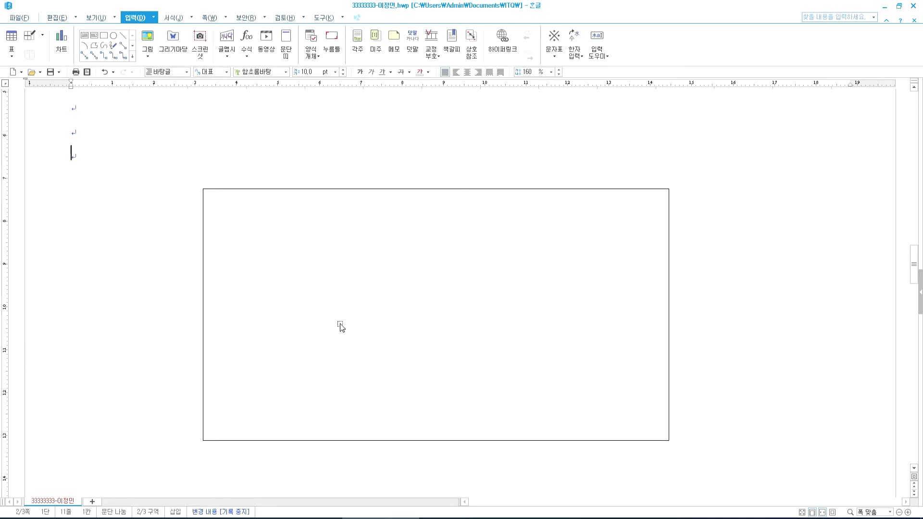
pyautogui.hotkey('alt', 'Tab')
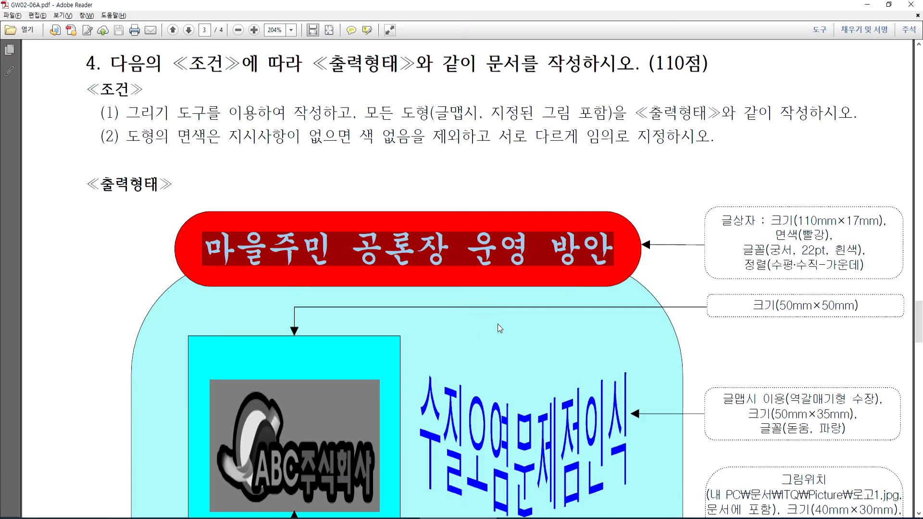
pyautogui.scroll(-5, 780, 329)
pyautogui.scroll(-5, 686, 338)
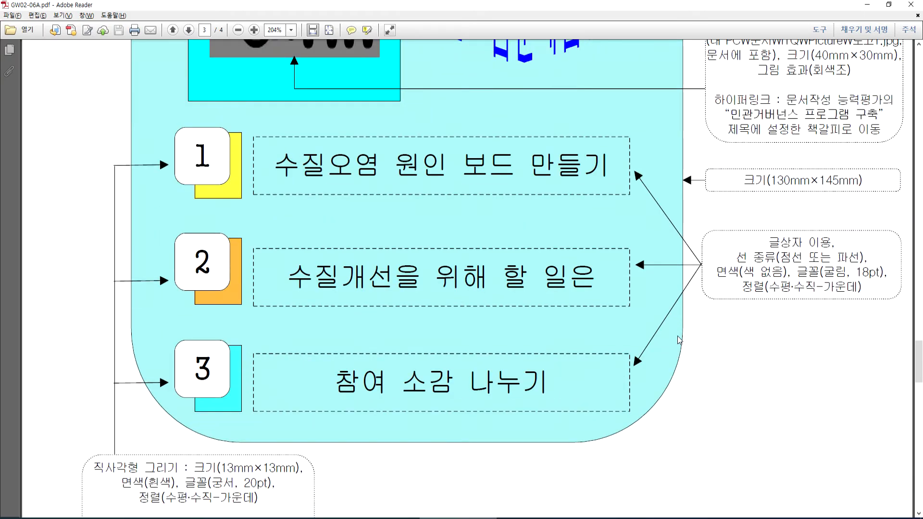
pyautogui.hotkey('alt', 'Tab')
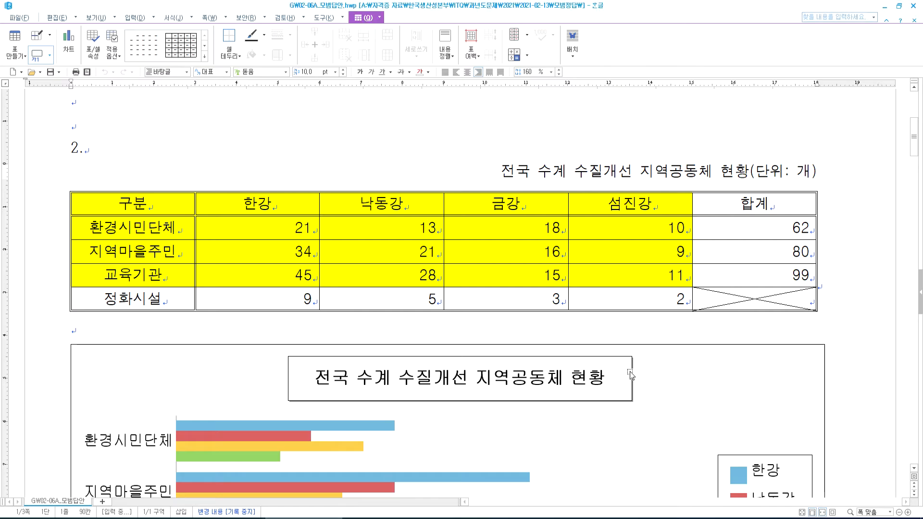
pyautogui.scroll(-10, 630, 371)
pyautogui.scroll(-8, 649, 309)
pyautogui.click(657, 254)
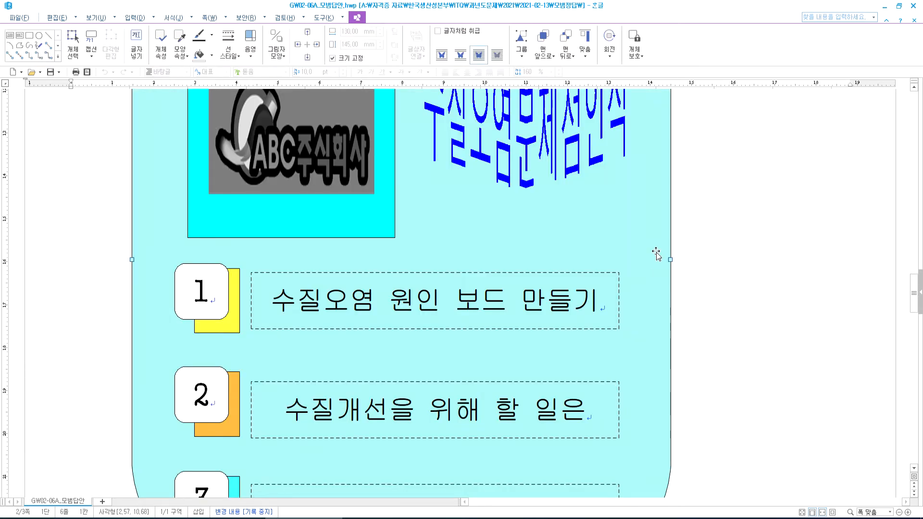
pyautogui.scroll(6, 637, 255)
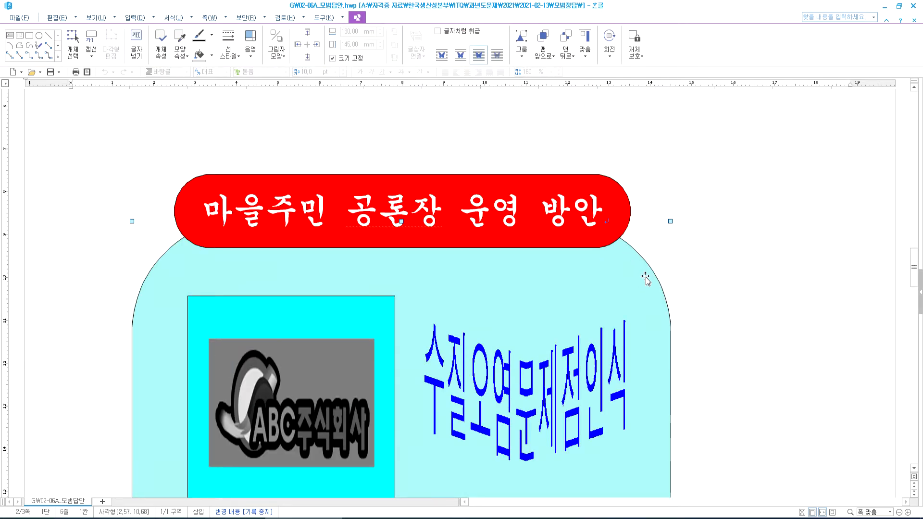
pyautogui.scroll(4, 535, 283)
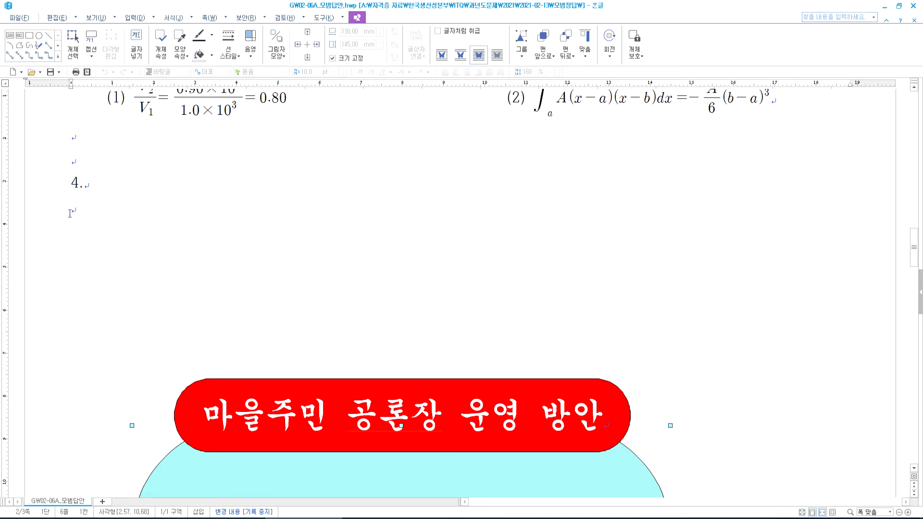
pyautogui.hotkey('alt', 'Tab')
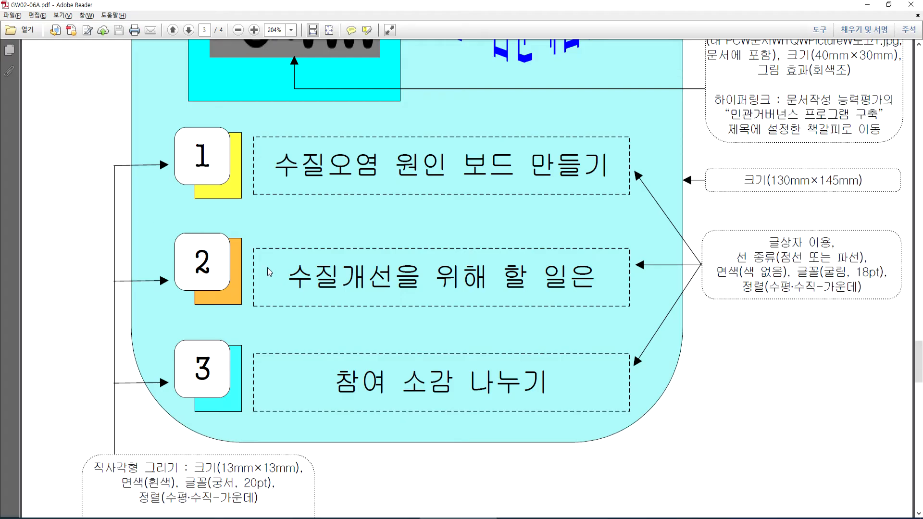
pyautogui.hotkey('alt', 'Tab')
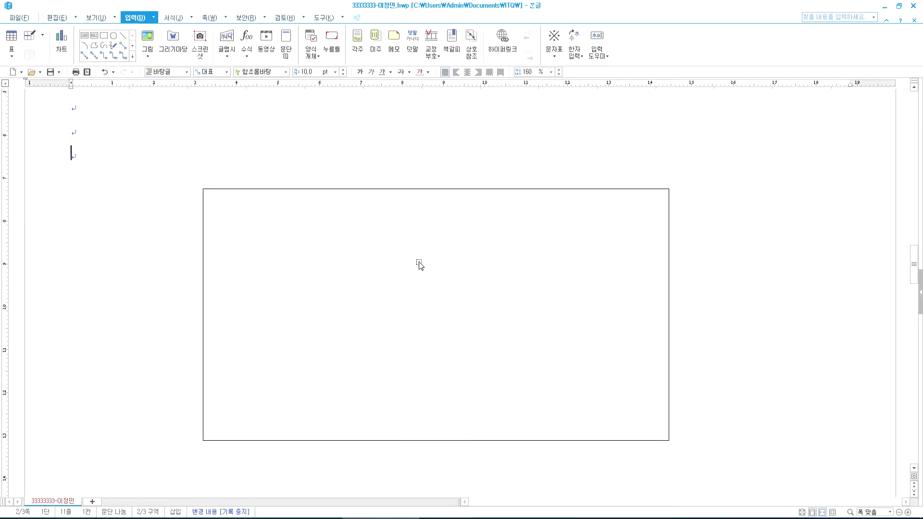
# - Fill the rectangle with pale yellow in its object properties
pyautogui.doubleClick(420, 262)
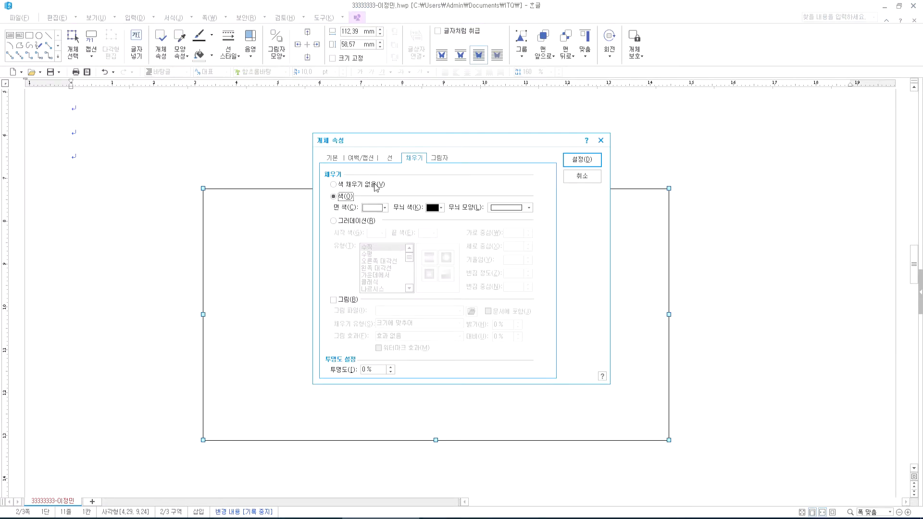
pyautogui.click(386, 208)
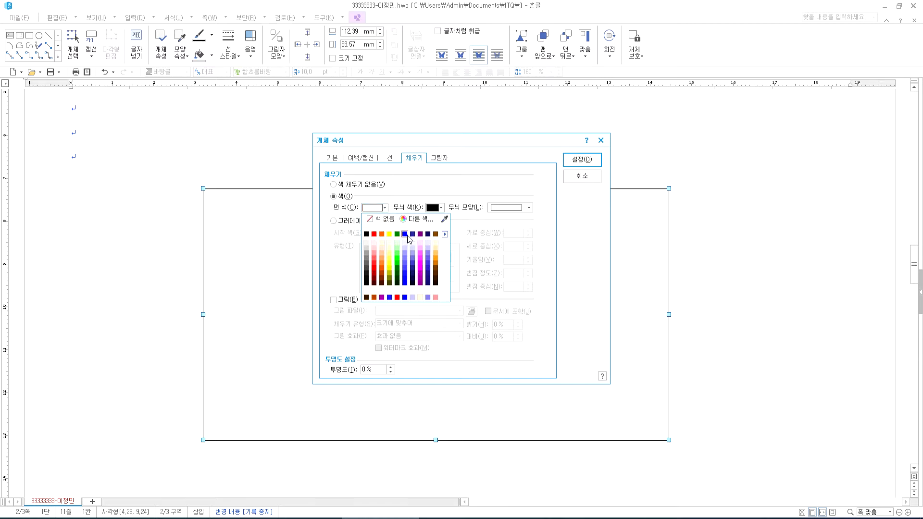
pyautogui.click(436, 243)
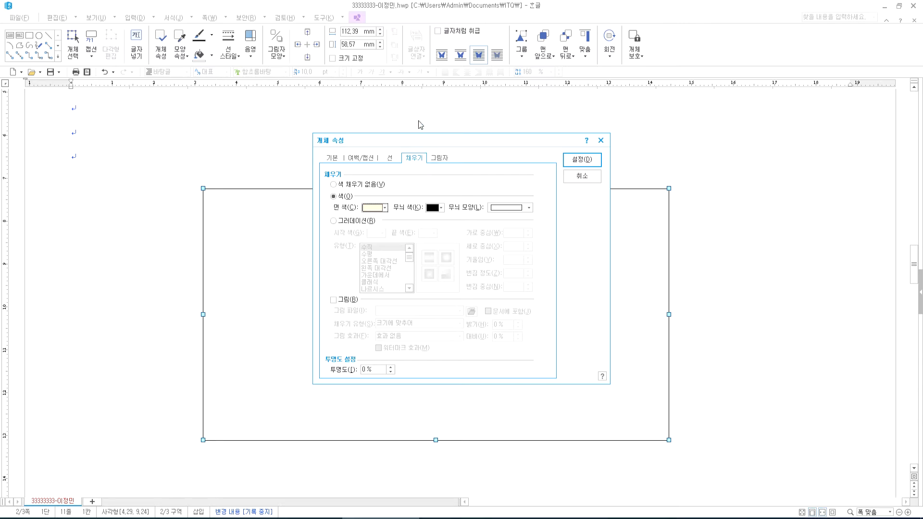
pyautogui.click(329, 160)
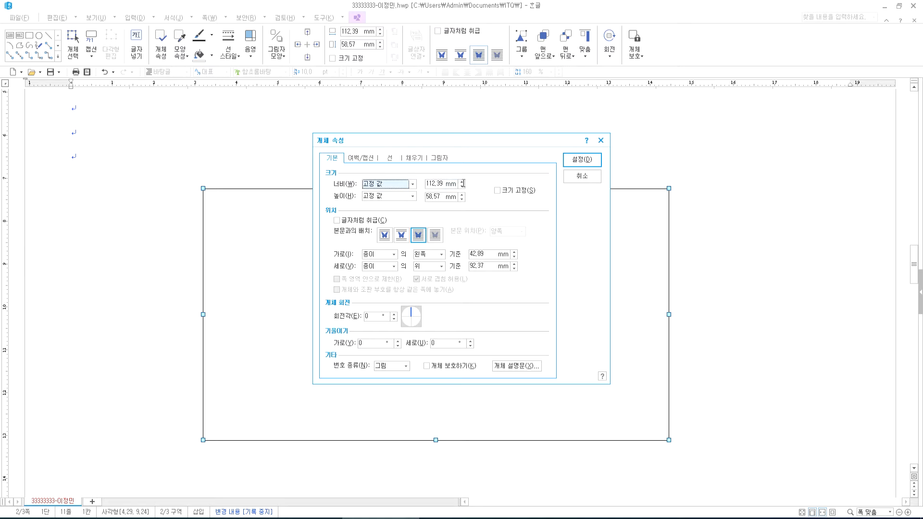
# - Resize the panel to 130 × 145 mm and lock its size
pyautogui.click(429, 184)
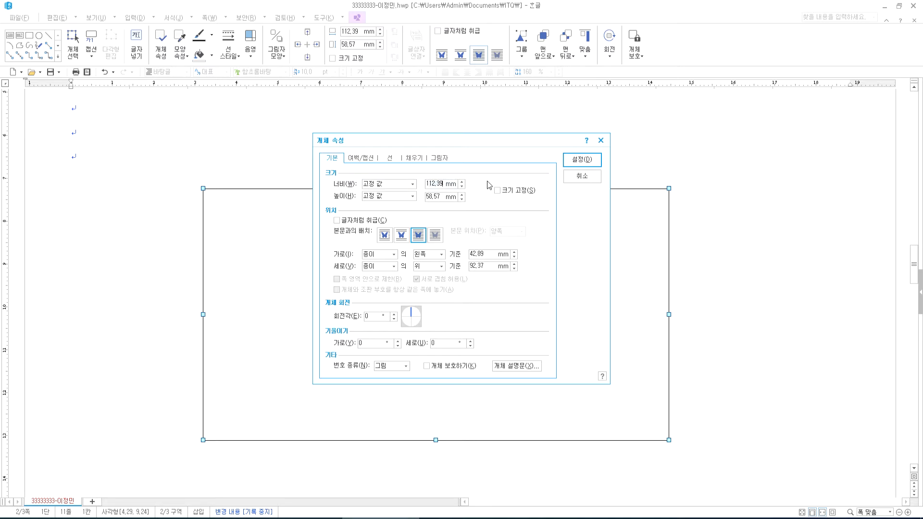
pyautogui.press('BackSpace')
pyautogui.press('BackSpace')
pyautogui.press('BackSpace')
pyautogui.press('BackSpace')
pyautogui.press('BackSpace')
pyautogui.press('BackSpace')
pyautogui.write('130')
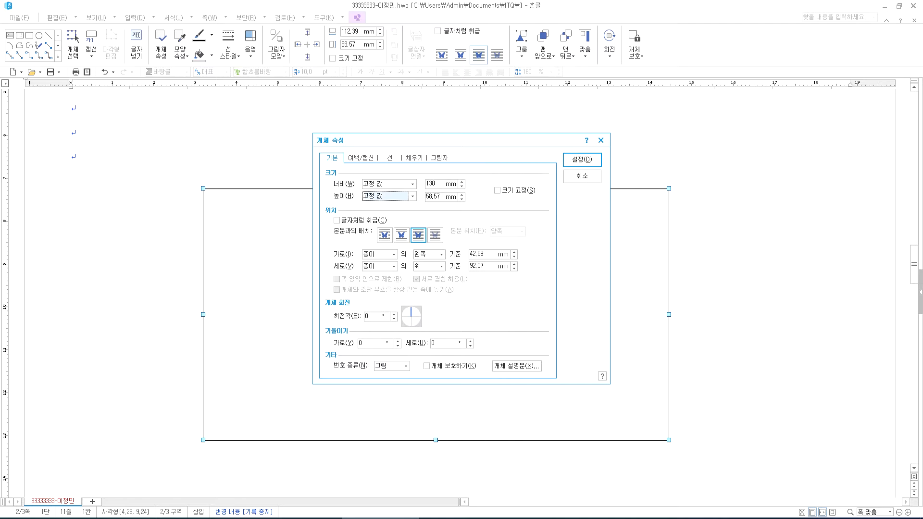
pyautogui.press('Tab')
pyautogui.write('14')
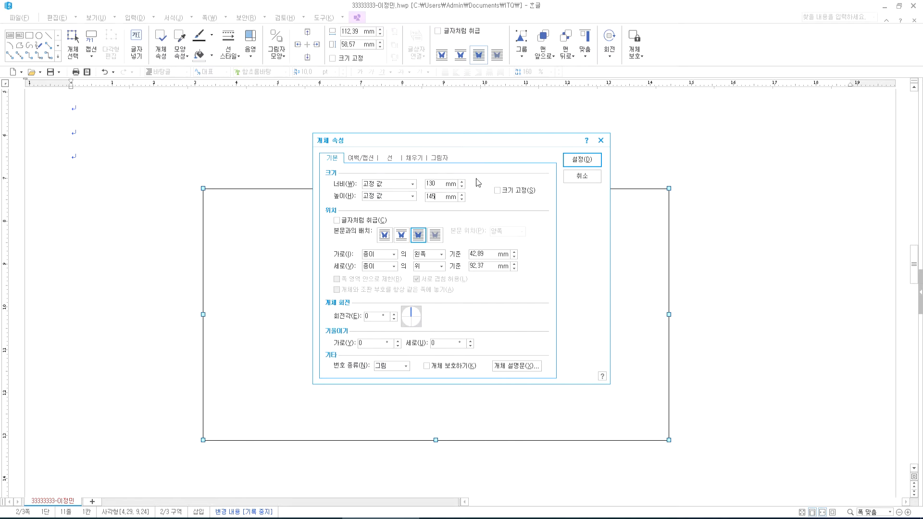
pyautogui.click(509, 195)
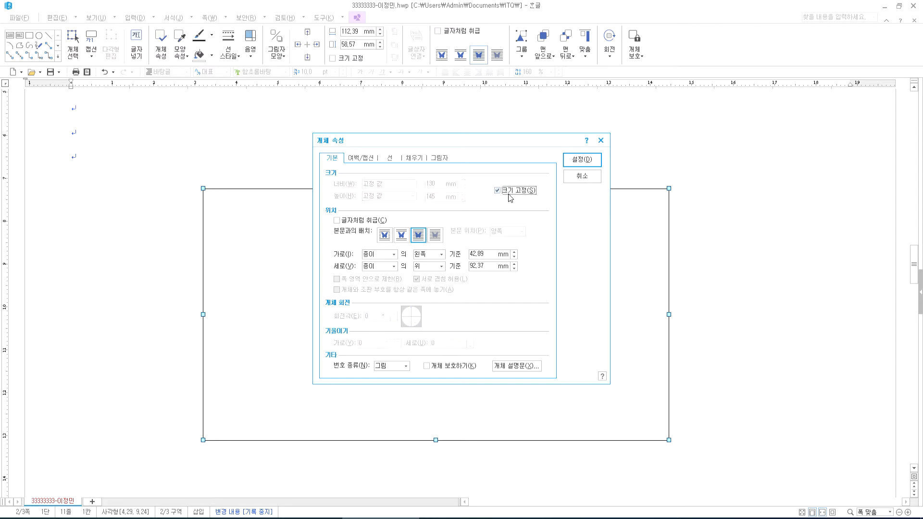
pyautogui.click(504, 192)
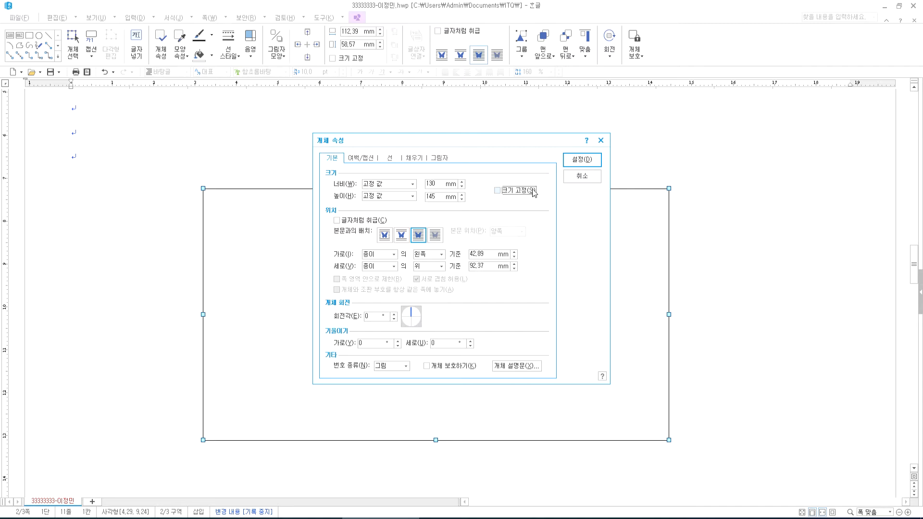
pyautogui.click(518, 193)
# - Give the panel rounded corners, then try semicircular corners instead
pyautogui.click(390, 160)
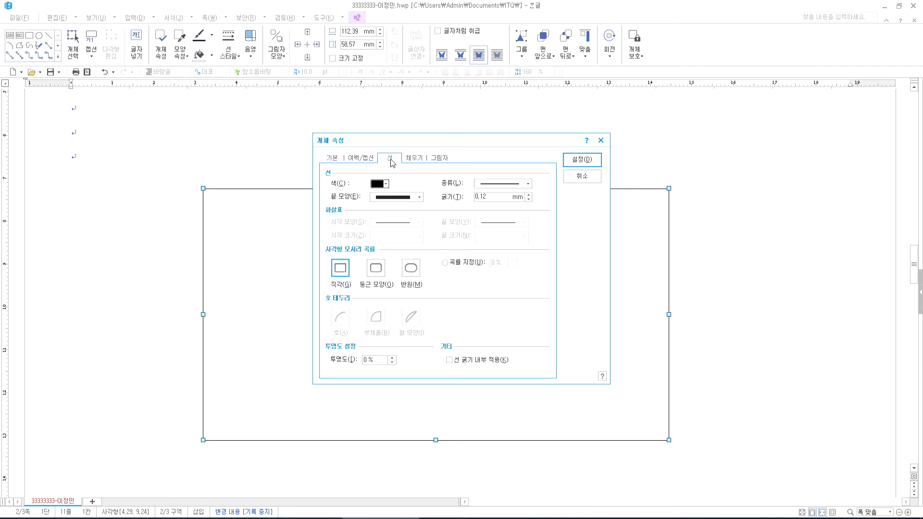
pyautogui.click(376, 272)
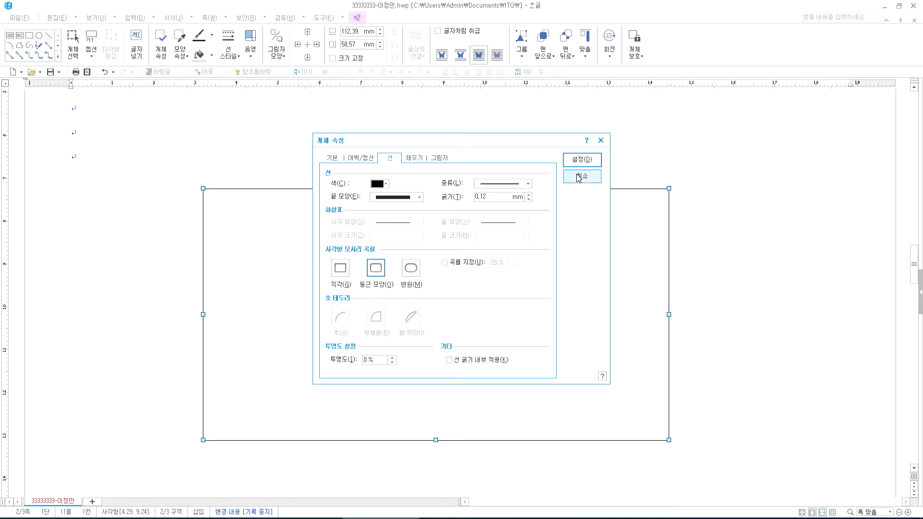
pyautogui.click(582, 160)
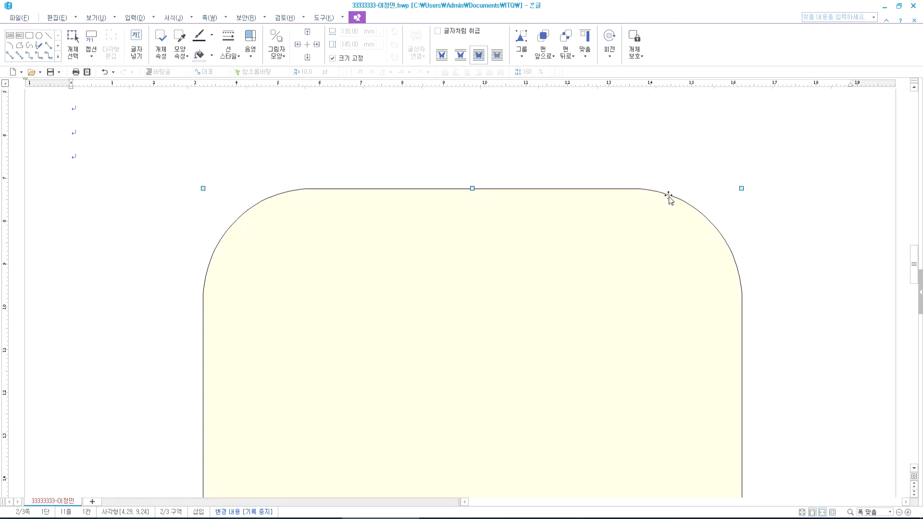
pyautogui.doubleClick(435, 303)
pyautogui.click(411, 268)
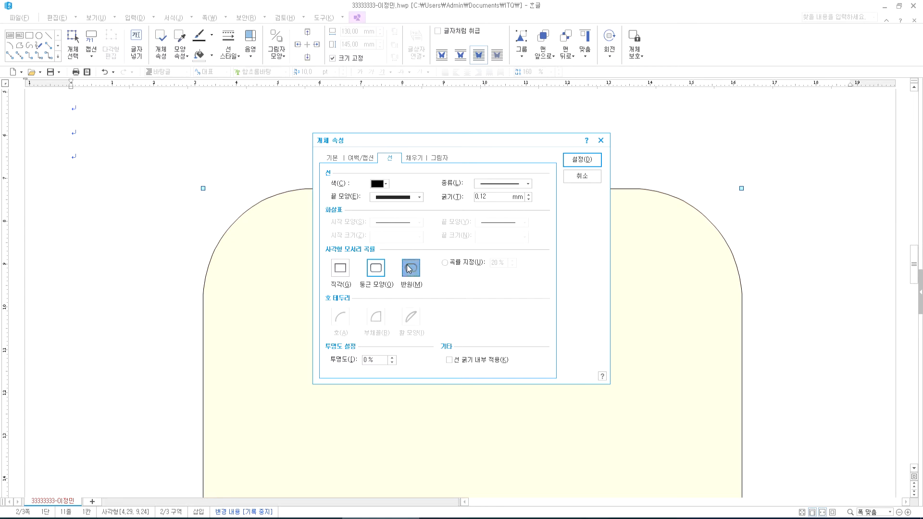
pyautogui.click(578, 162)
# - Switch the panel's corners back from semicircle to the rounded style
pyautogui.scroll(-5, 697, 344)
pyautogui.scroll(4, 610, 319)
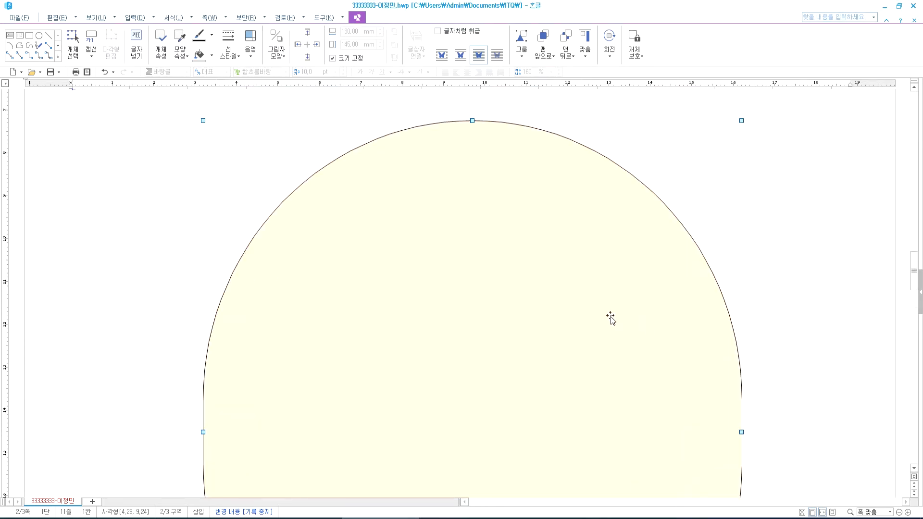
pyautogui.doubleClick(610, 318)
pyautogui.click(376, 268)
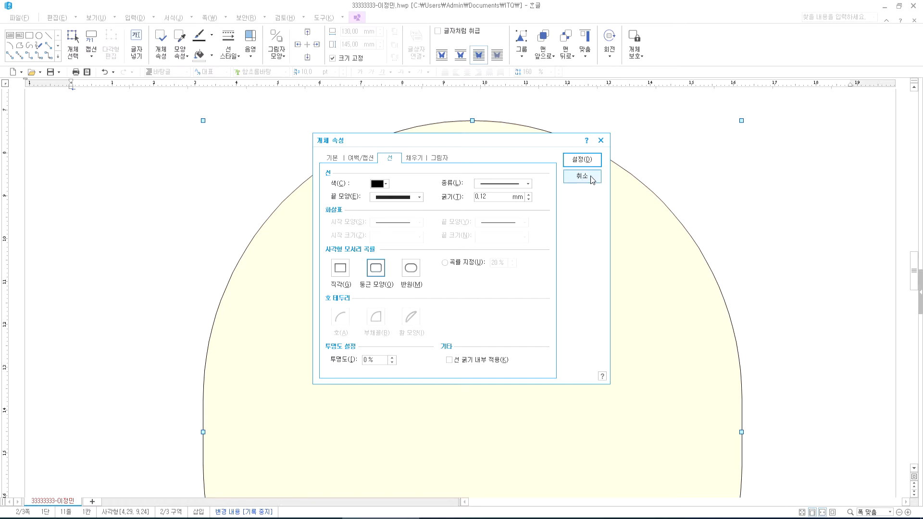
pyautogui.click(584, 159)
pyautogui.scroll(4, 433, 241)
pyautogui.scroll(-3, 429, 256)
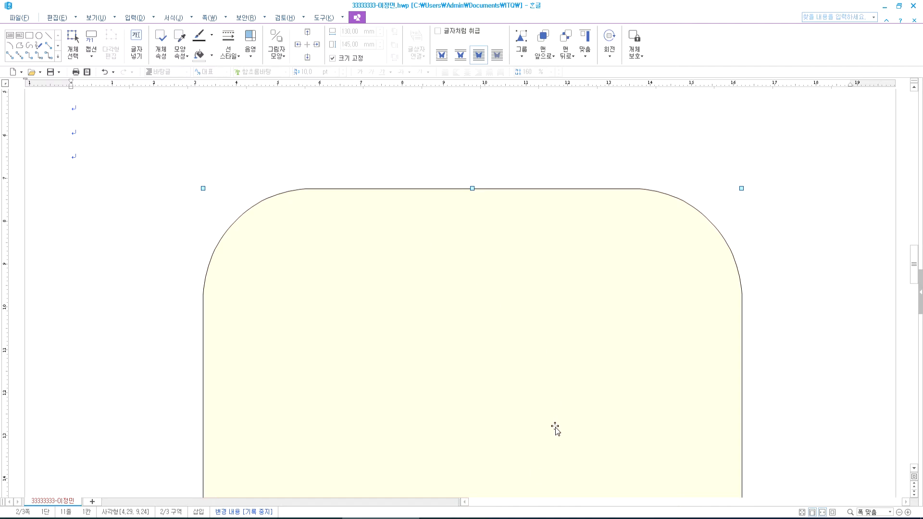
pyautogui.click(464, 518)
# - Scroll the PDF up to the reference red title banner, then return to Hangul
pyautogui.scroll(4, 351, 197)
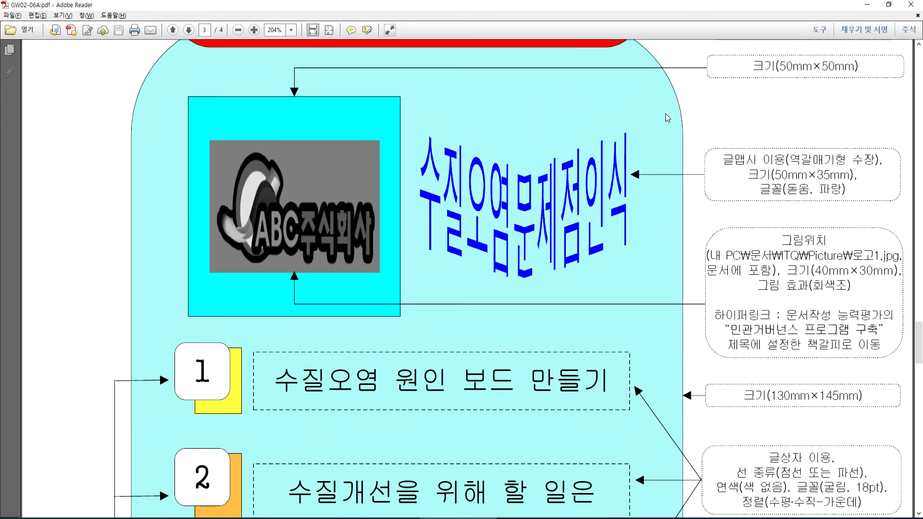
pyautogui.scroll(1, 671, 116)
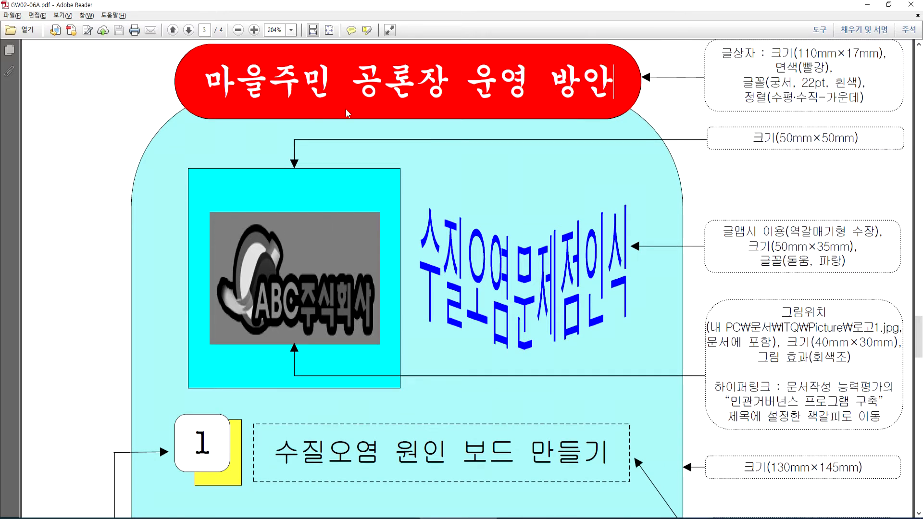
pyautogui.scroll(1, 258, 103)
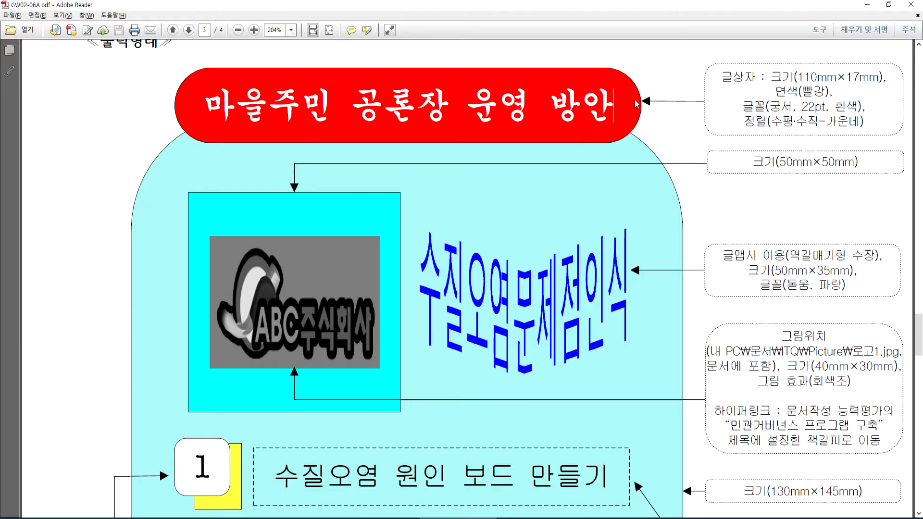
pyautogui.hotkey('alt', 'Tab')
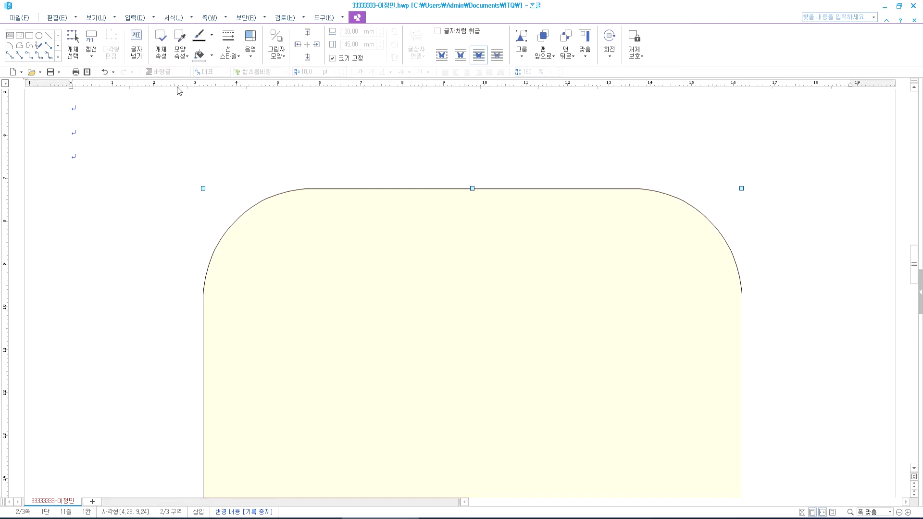
# - Draw a horizontal text box across the panel's top and enter '마을주민 공론장 운영 방안'
pyautogui.click(67, 120)
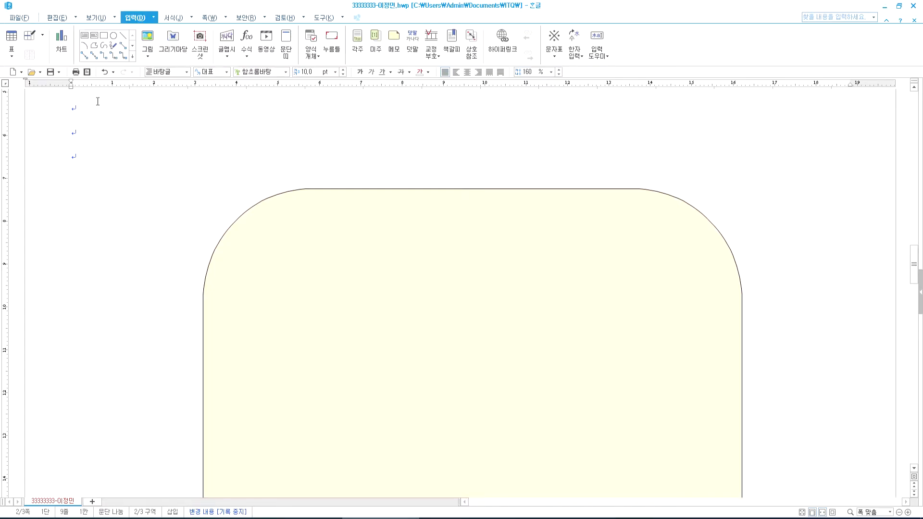
pyautogui.click(104, 35)
pyautogui.moveTo(223, 153); pyautogui.dragTo(718, 238)
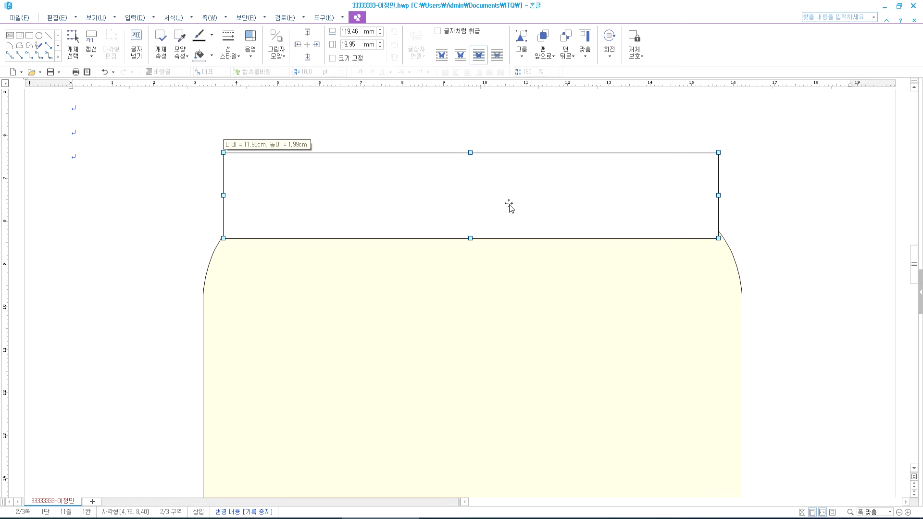
pyautogui.press('Delete')
pyautogui.click(86, 37)
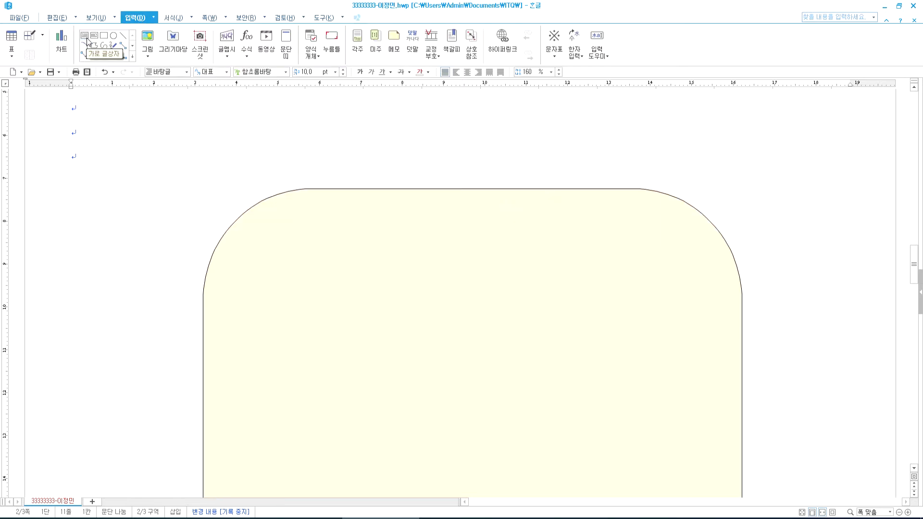
pyautogui.moveTo(205, 153)
pyautogui.mouseDown()
pyautogui.moveTo(590, 212)
pyautogui.moveTo(714, 220)
pyautogui.mouseUp()
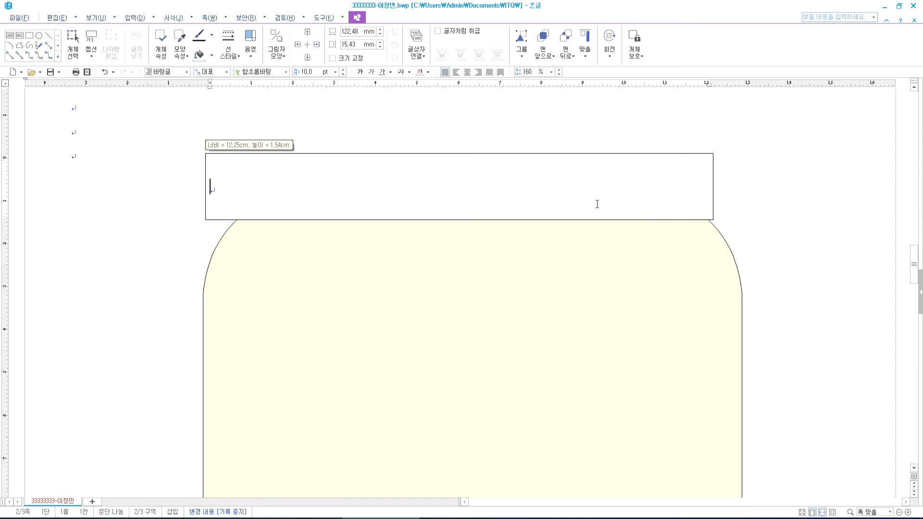
pyautogui.write('마을')
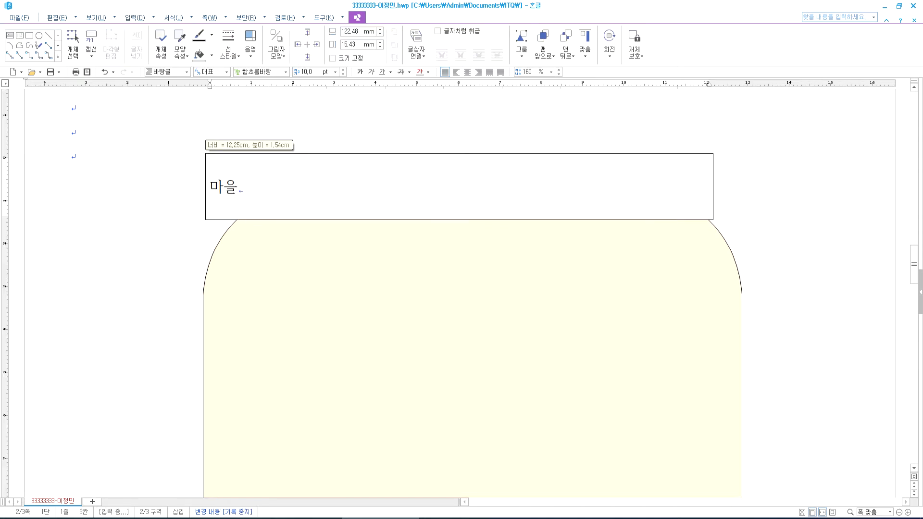
pyautogui.write('주민 공론장 ')
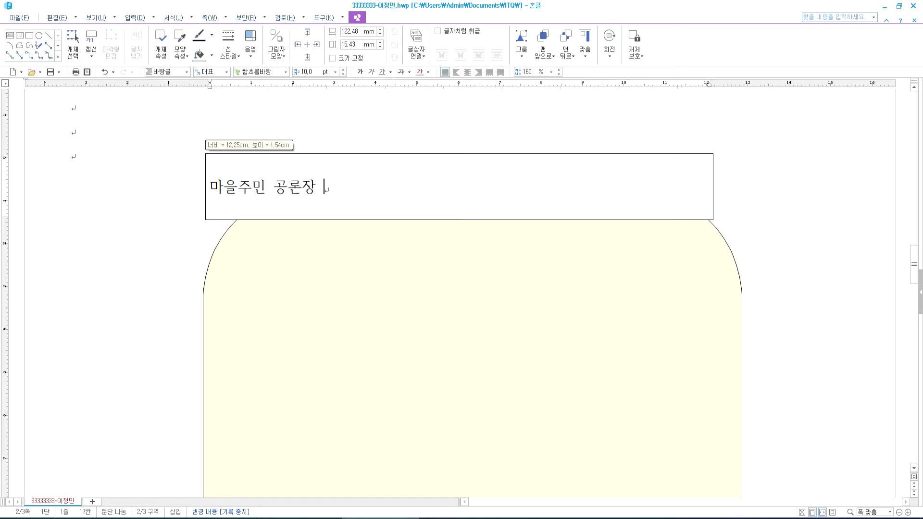
pyautogui.write('운영 ㅂ방안')
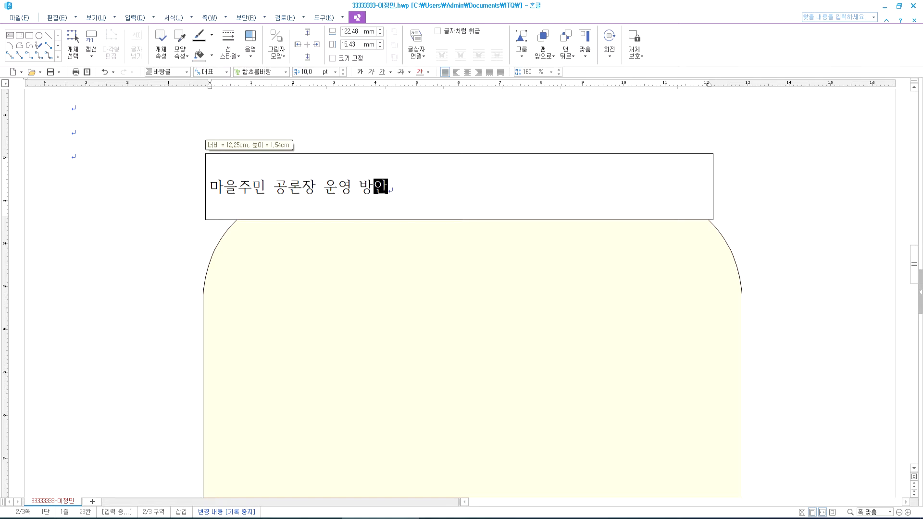
pyautogui.click(671, 182)
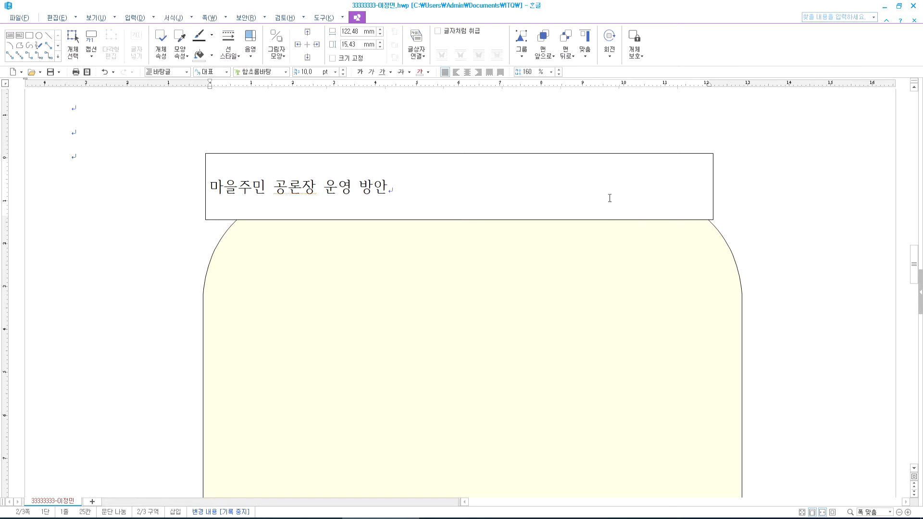
pyautogui.click(460, 518)
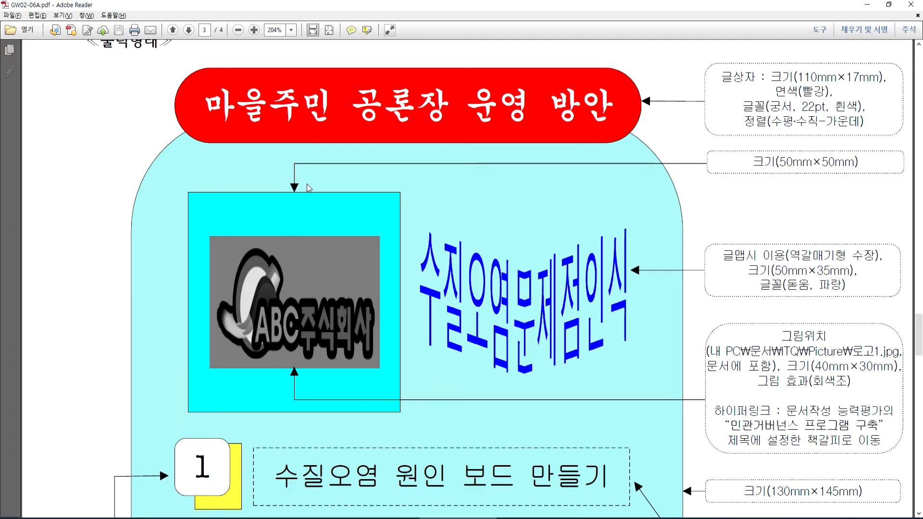
# - Look over the reference title banner and ≪출력형태≫ heading, then return to Hangul
pyautogui.scroll(3, 425, 232)
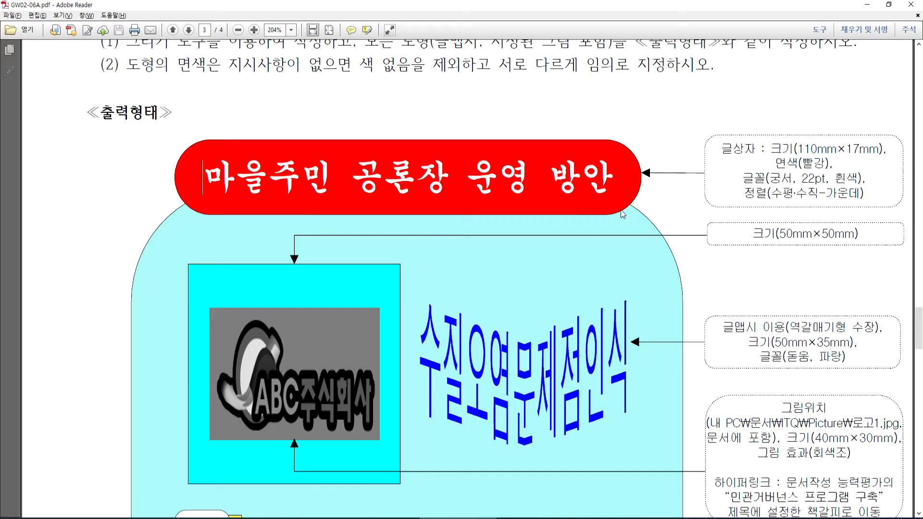
pyautogui.hotkey('alt', 'Tab')
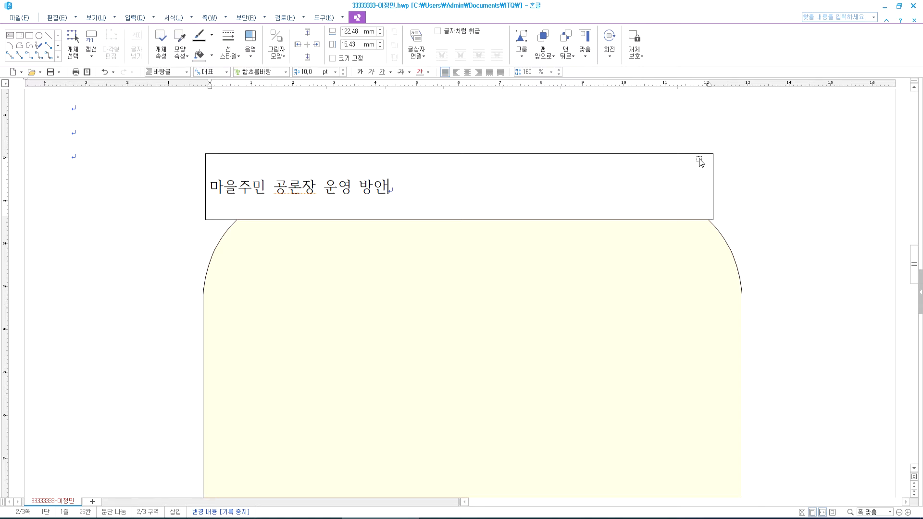
# - Set the title text box size to 110 × 17 mm
pyautogui.doubleClick(700, 160)
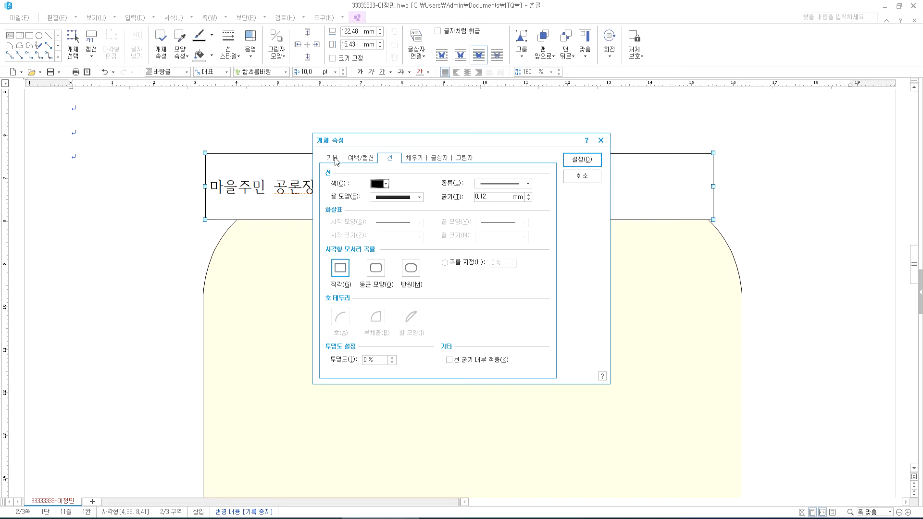
pyautogui.click(336, 159)
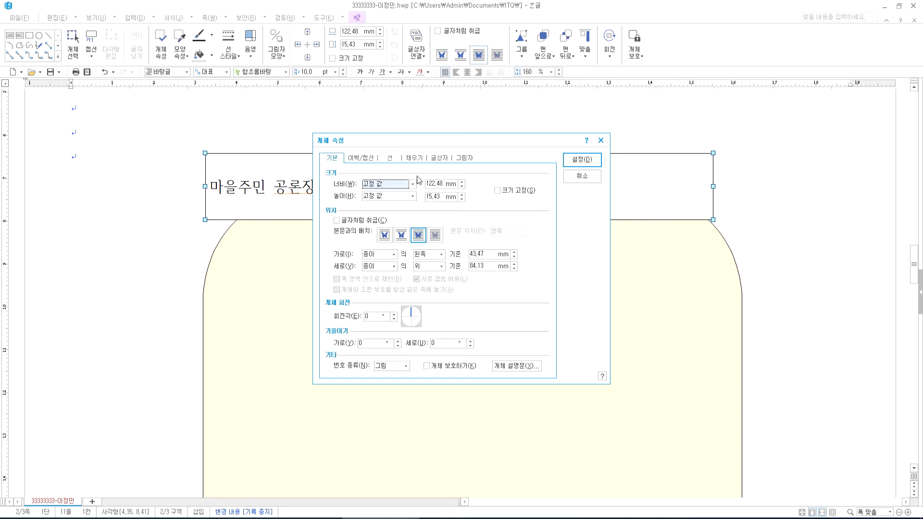
pyautogui.click(454, 187)
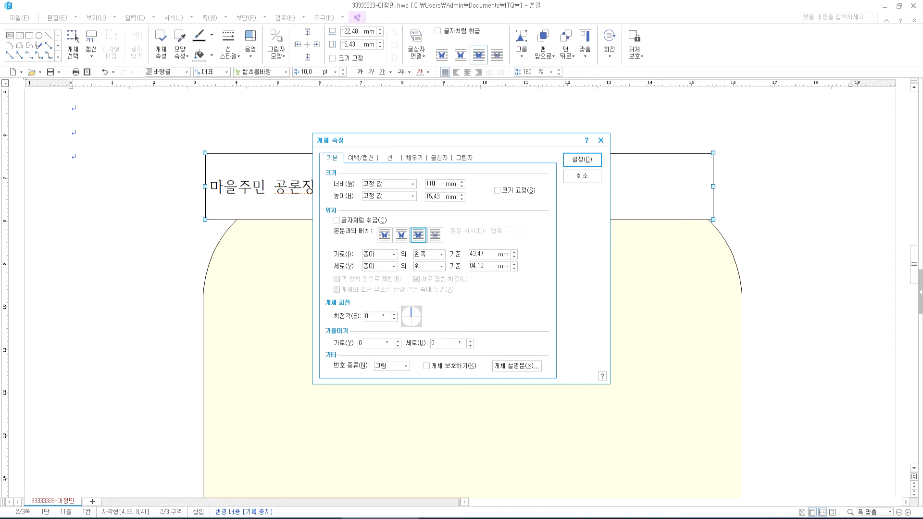
pyautogui.press('Tab')
pyautogui.press('Tab')
pyautogui.click(513, 195)
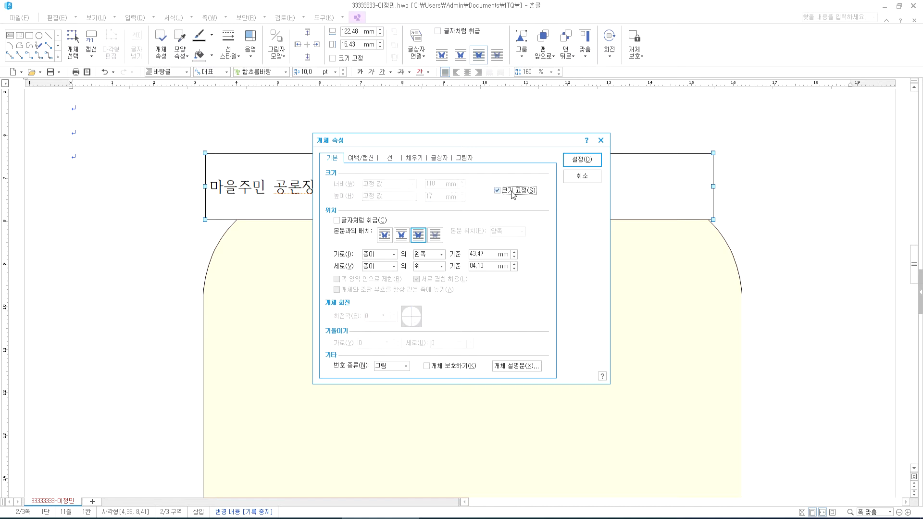
pyautogui.click(514, 196)
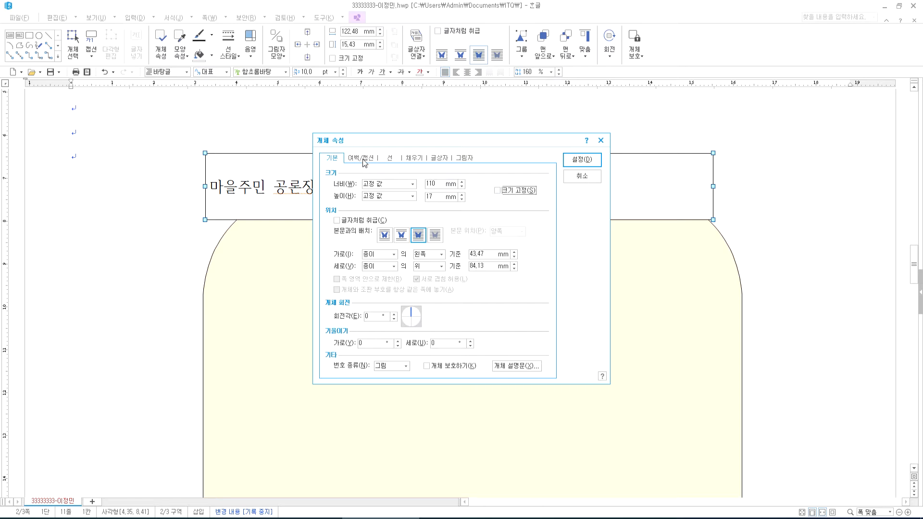
# - Give the title text box semicircular ends, checking the reference PDF
pyautogui.click(396, 159)
pyautogui.click(410, 277)
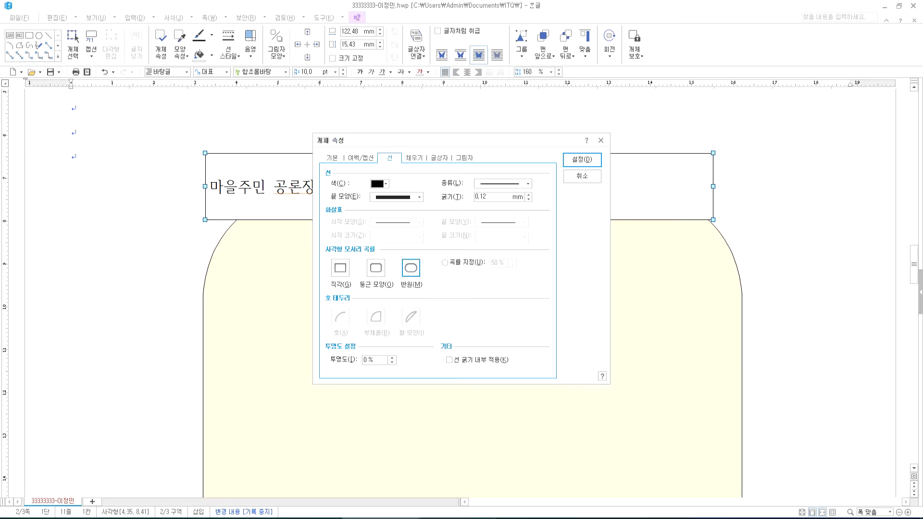
pyautogui.hotkey('alt', 'Tab')
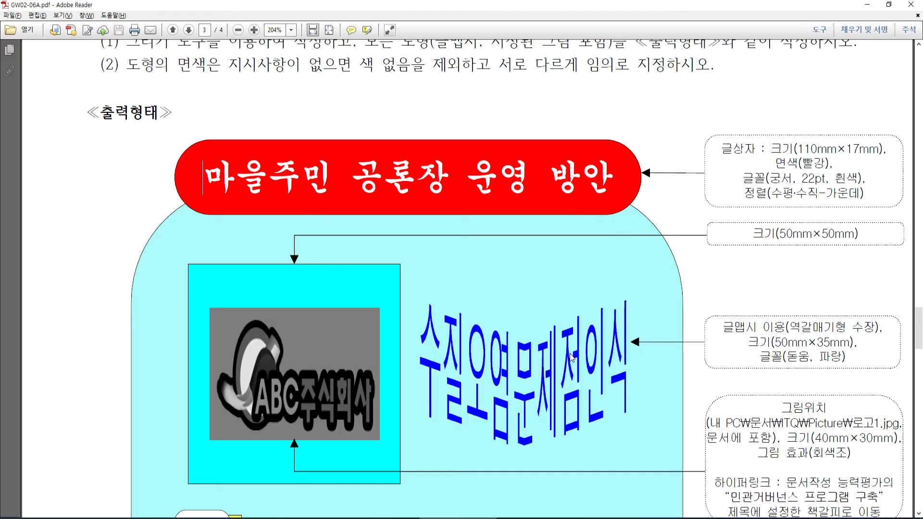
pyautogui.hotkey('alt', 'Tab')
pyautogui.click(377, 271)
pyautogui.click(410, 269)
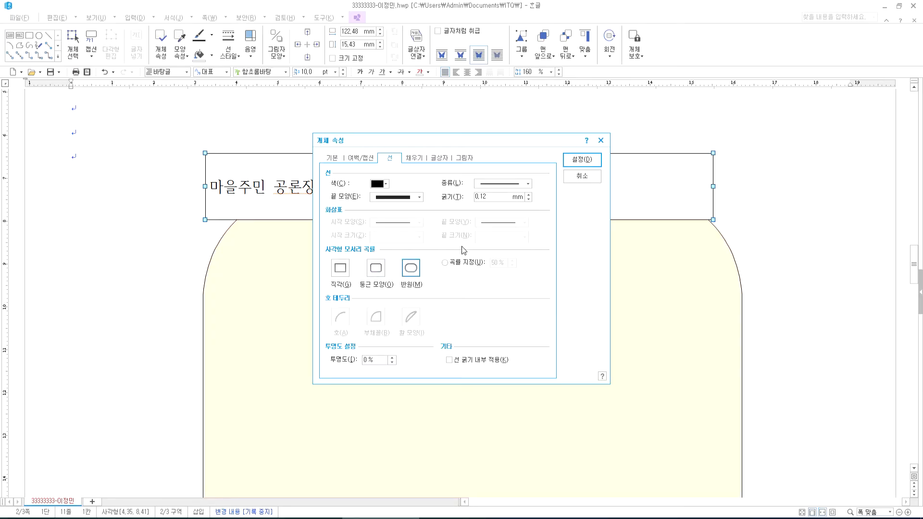
# - Fill the title box red, apply it, and nudge the banner up and right
pyautogui.click(412, 159)
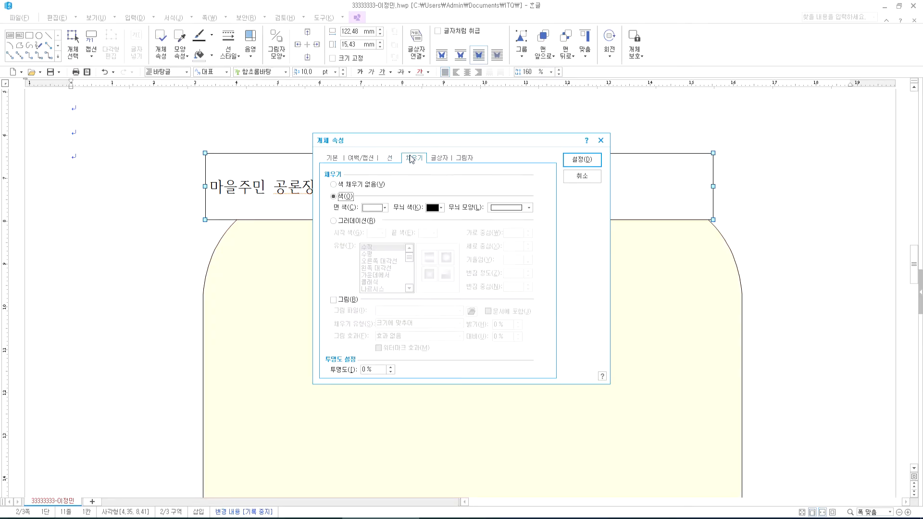
pyautogui.click(386, 208)
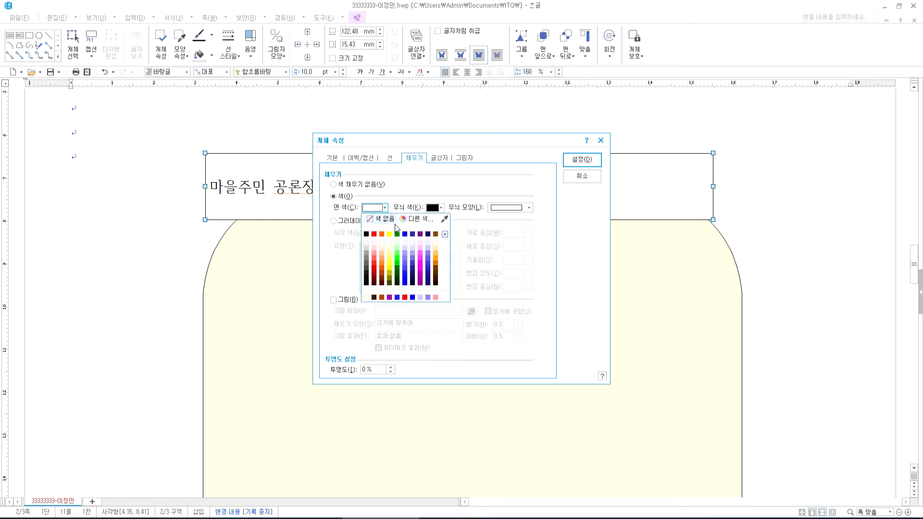
pyautogui.click(374, 234)
pyautogui.click(473, 518)
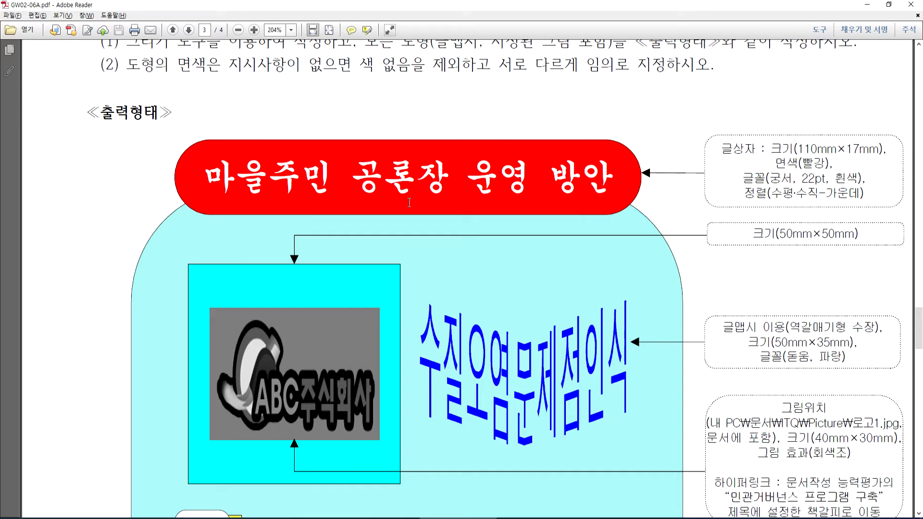
pyautogui.click(359, 518)
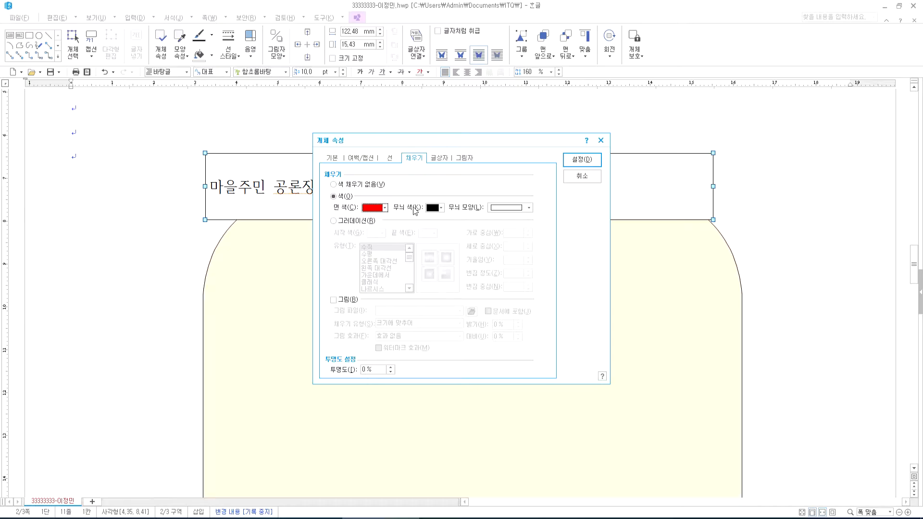
pyautogui.click(582, 160)
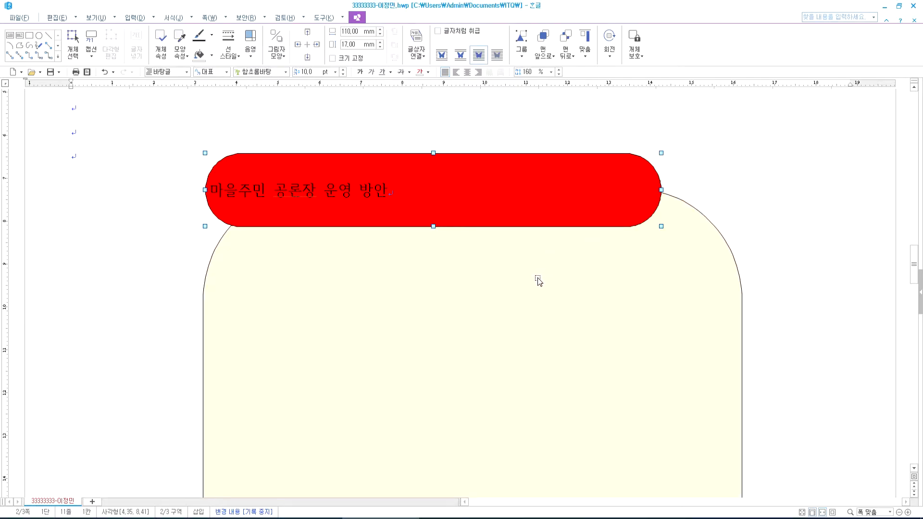
pyautogui.moveTo(617, 207); pyautogui.dragTo(662, 196)
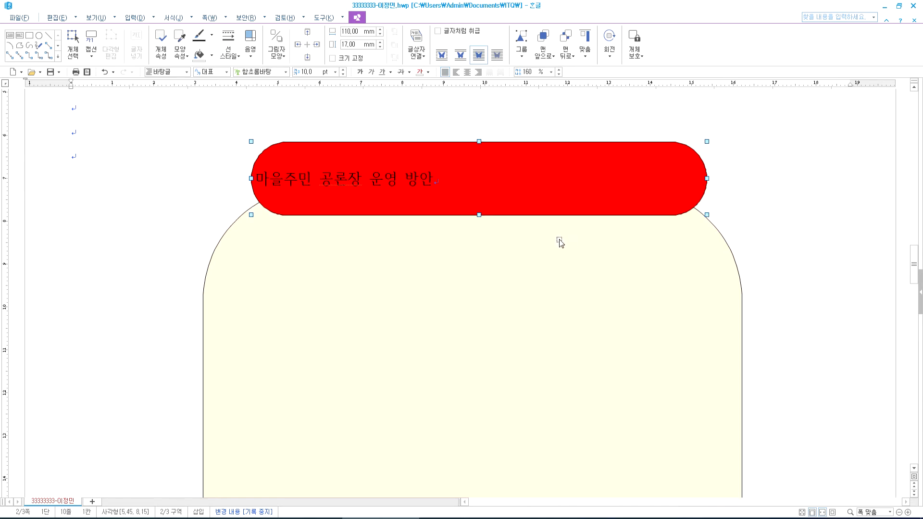
# - Set the title text to the 궁서 font at 22 pt
pyautogui.click(753, 223)
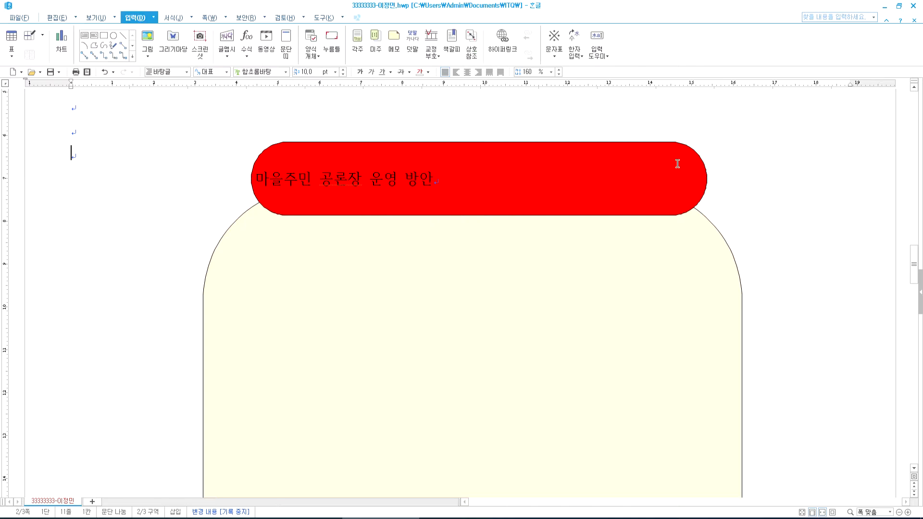
pyautogui.click(675, 153)
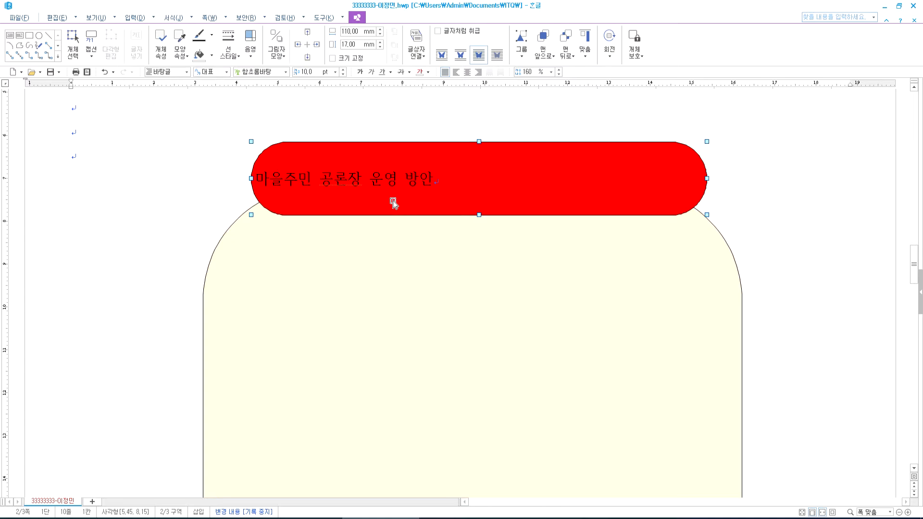
pyautogui.click(287, 73)
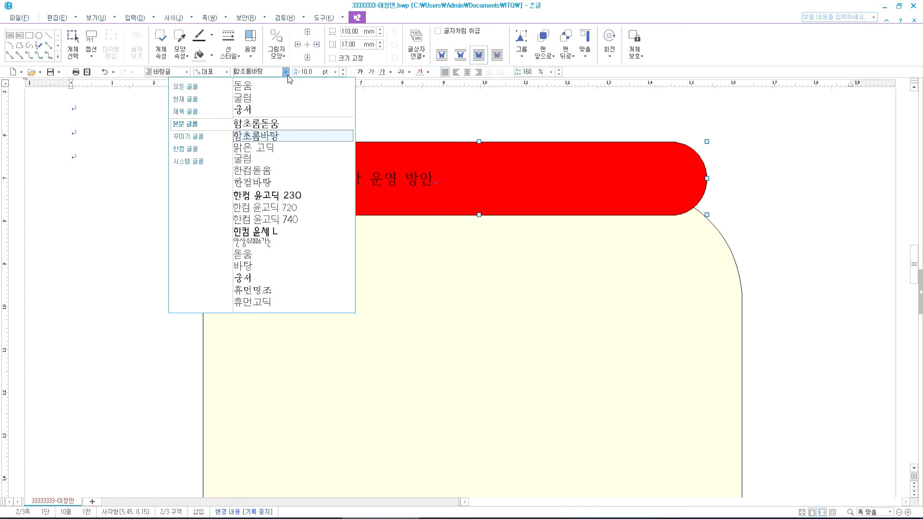
pyautogui.click(269, 111)
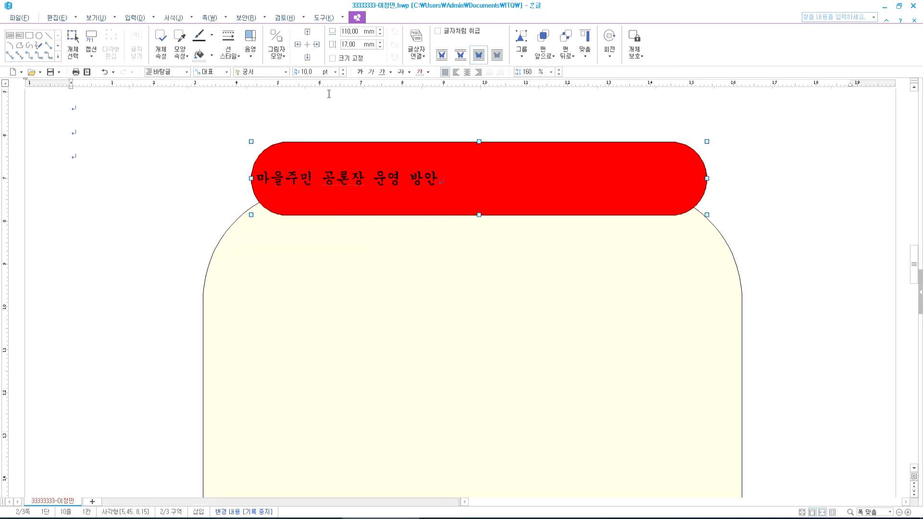
pyautogui.click(343, 69)
pyautogui.click(343, 69)
pyautogui.click(343, 70)
pyautogui.click(343, 70)
pyautogui.click(343, 70)
pyautogui.click(343, 70)
pyautogui.click(343, 69)
pyautogui.click(343, 70)
pyautogui.click(343, 70)
pyautogui.click(343, 71)
pyautogui.click(343, 70)
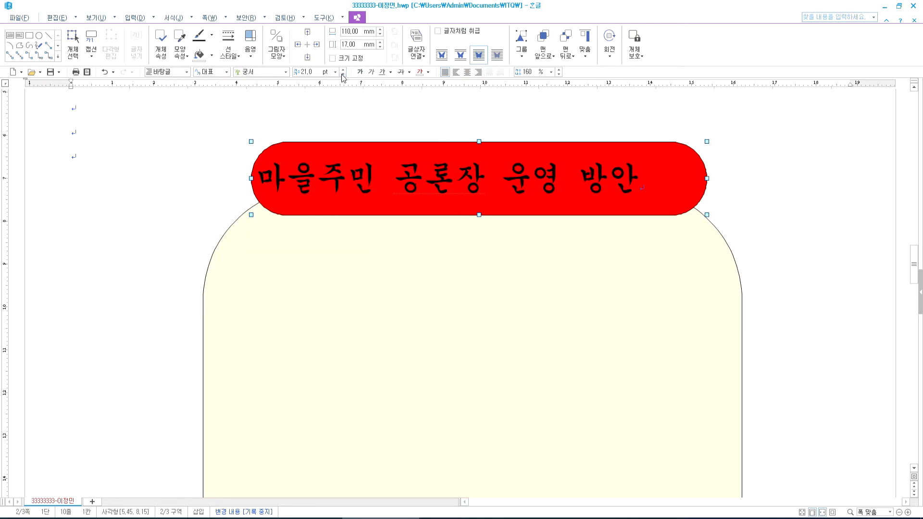
pyautogui.click(343, 70)
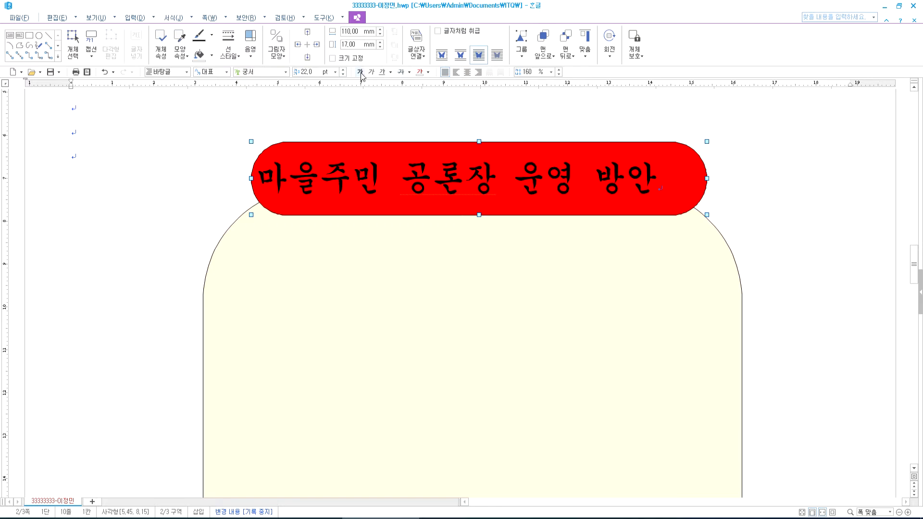
# - Centre the title text in the banner and colour it white
pyautogui.click(467, 72)
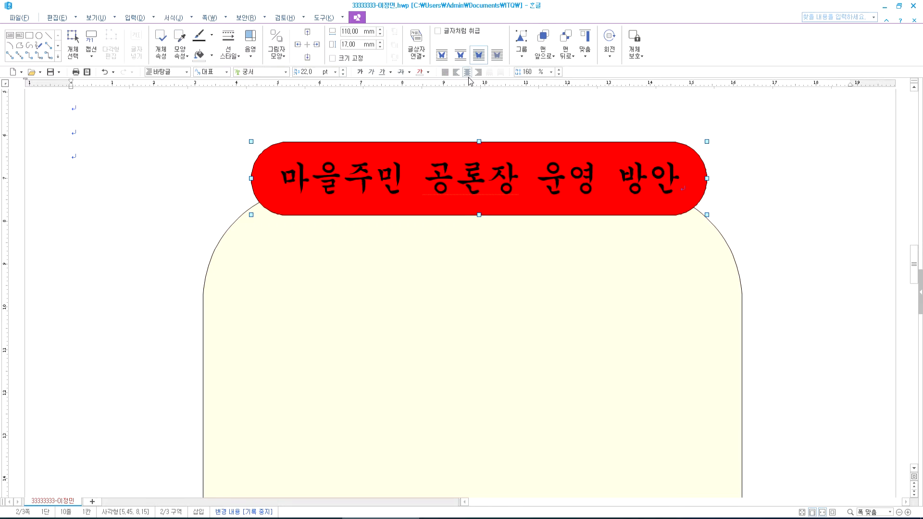
pyautogui.click(428, 72)
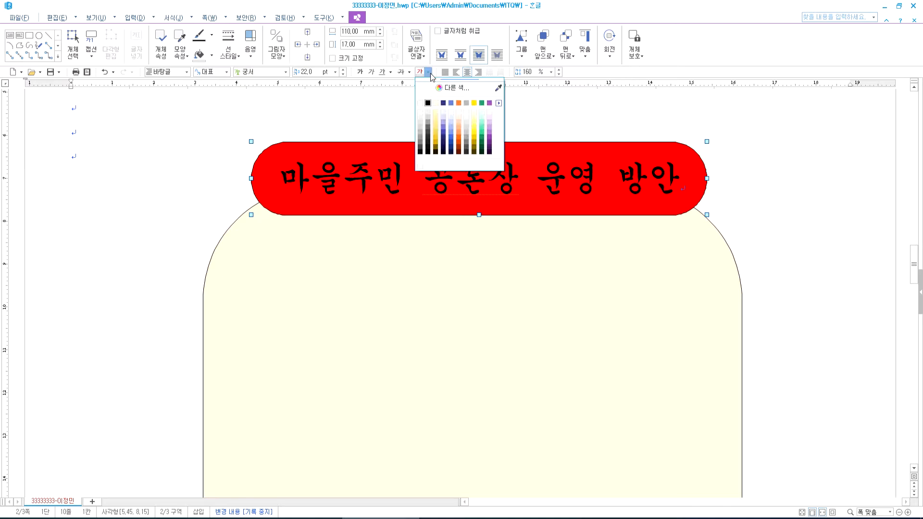
pyautogui.click(423, 104)
pyautogui.click(637, 207)
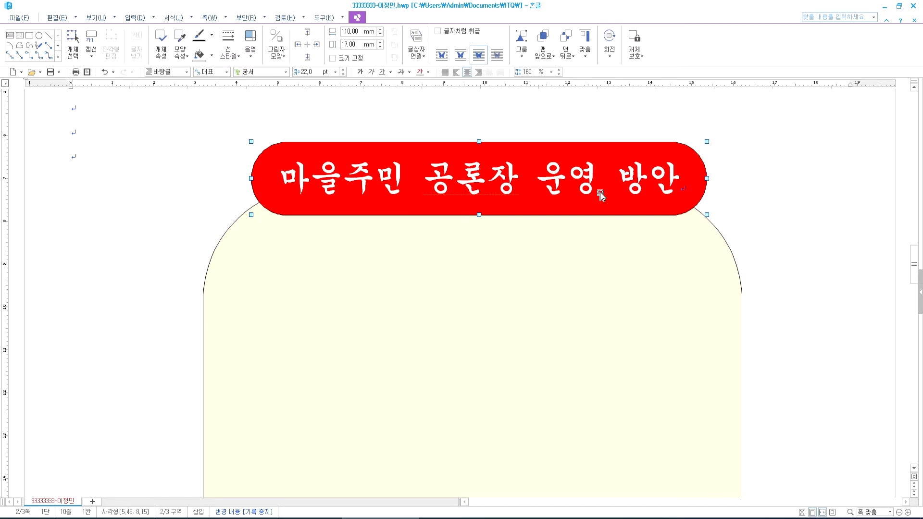
# - Compare with the reference PDF and confirm the title text stays white
pyautogui.click(460, 518)
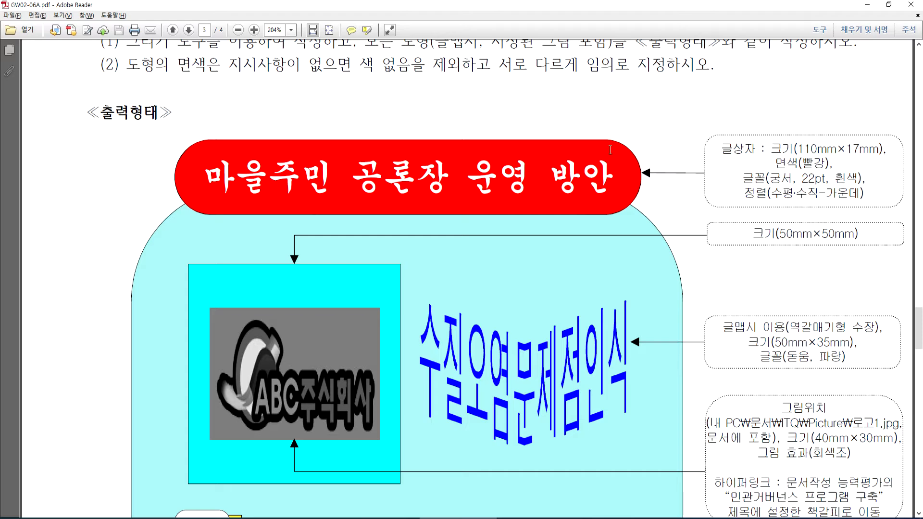
pyautogui.hotkey('alt', 'Tab')
pyautogui.press('Escape')
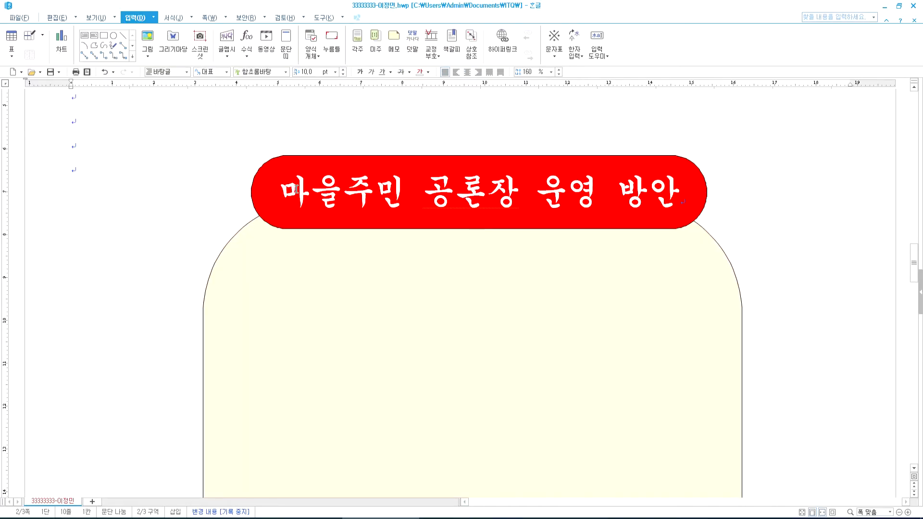
pyautogui.moveTo(277, 193); pyautogui.dragTo(684, 196)
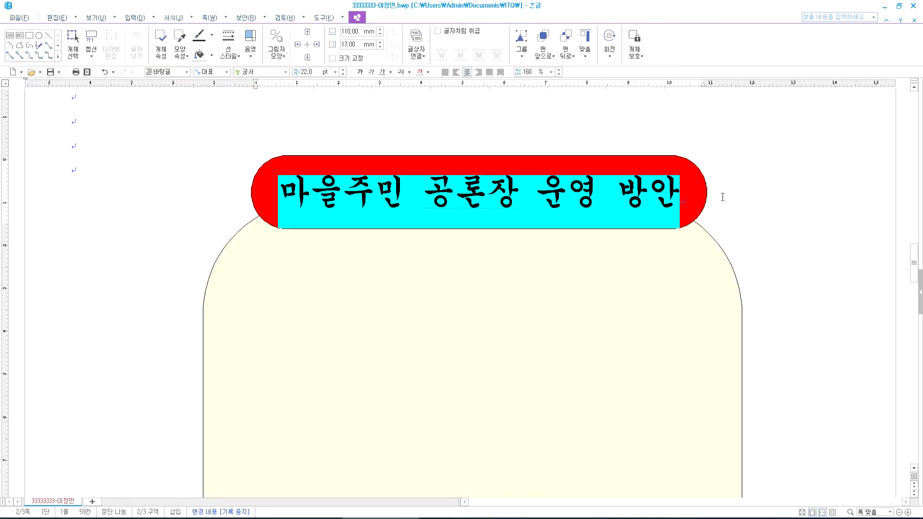
pyautogui.click(739, 201)
pyautogui.click(702, 189)
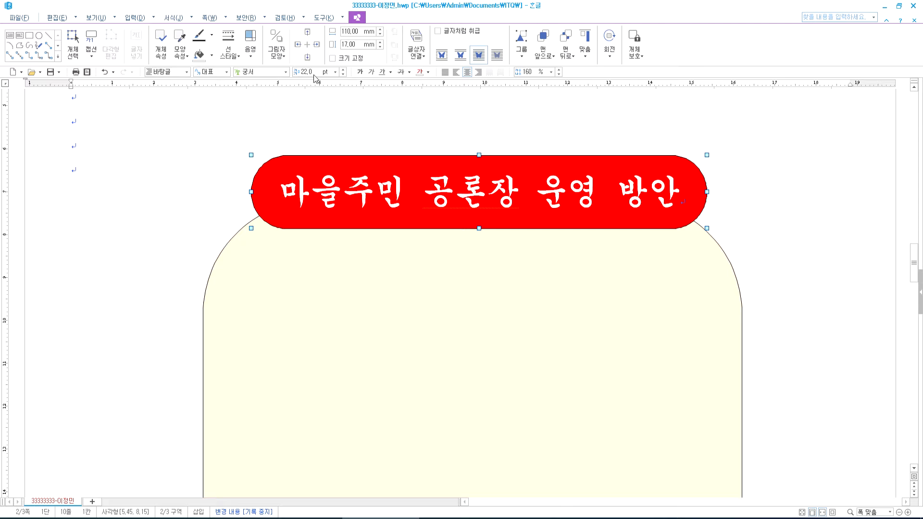
pyautogui.click(428, 72)
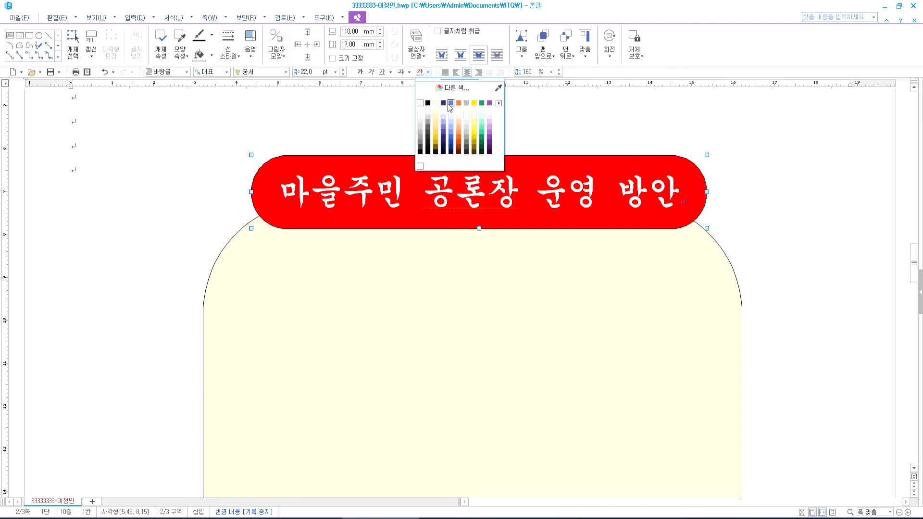
pyautogui.click(783, 239)
pyautogui.click(784, 239)
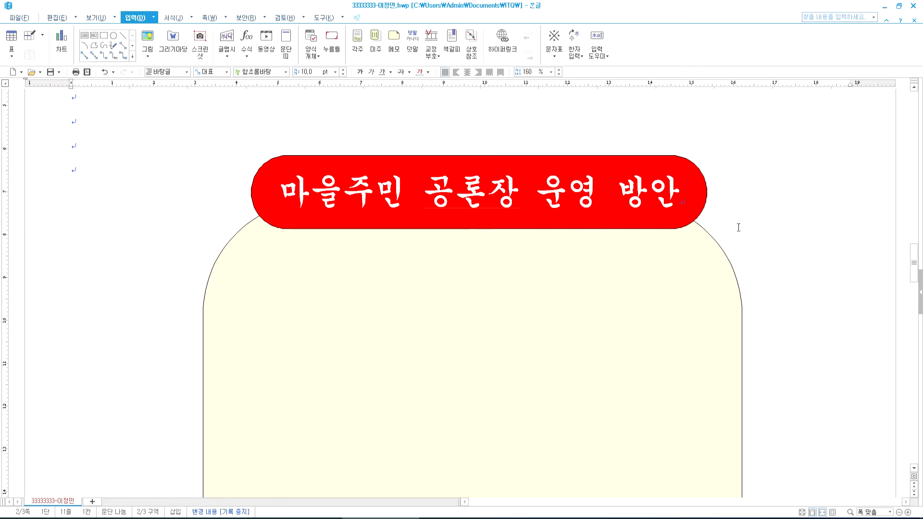
pyautogui.hotkey('alt', 'Tab')
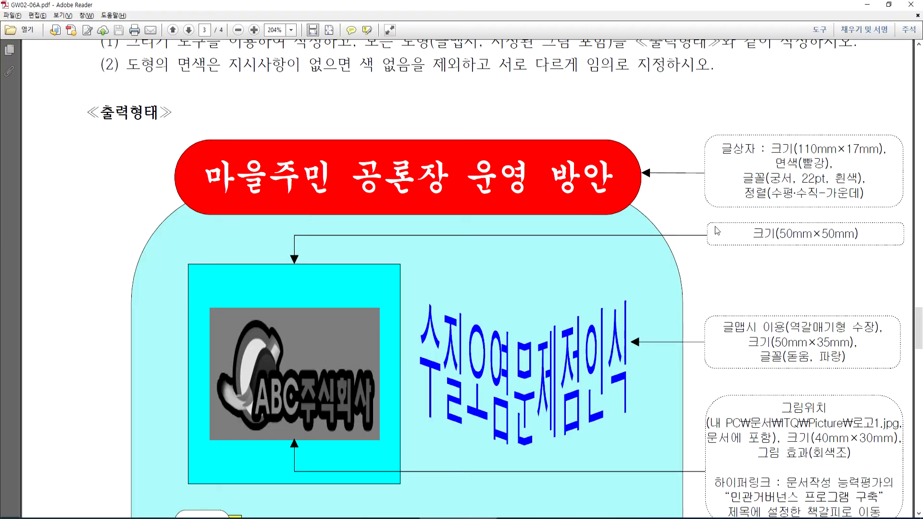
# - Draw a rectangle on the yellow panel below the red banner
pyautogui.scroll(-2, 712, 230)
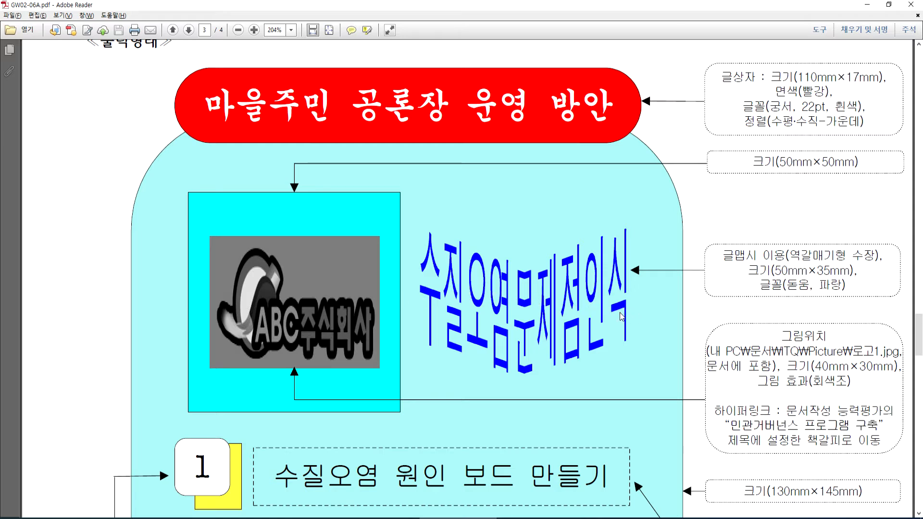
pyautogui.hotkey('alt', 'Tab')
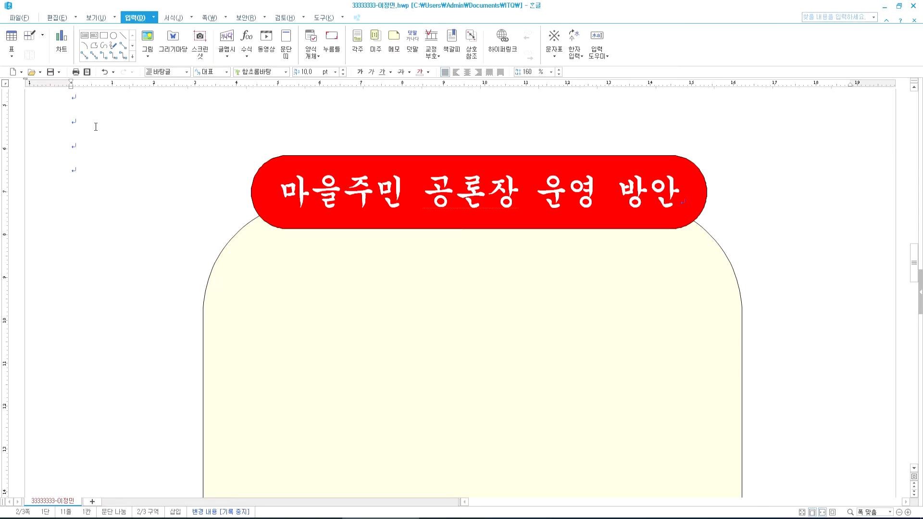
pyautogui.click(104, 35)
pyautogui.moveTo(244, 262)
pyautogui.mouseDown()
pyautogui.moveTo(409, 407)
pyautogui.moveTo(412, 427)
pyautogui.mouseUp()
pyautogui.moveTo(317, 324); pyautogui.dragTo(314, 353)
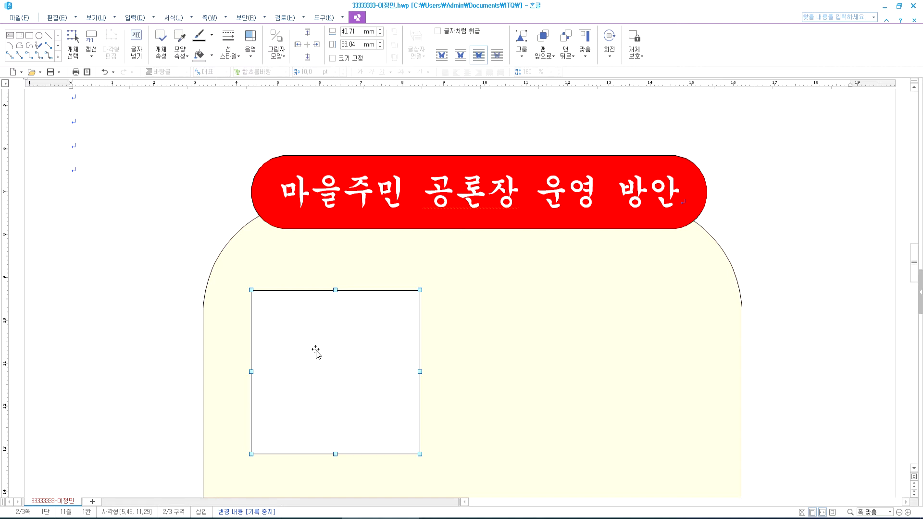
pyautogui.hotkey('alt', 'Tab')
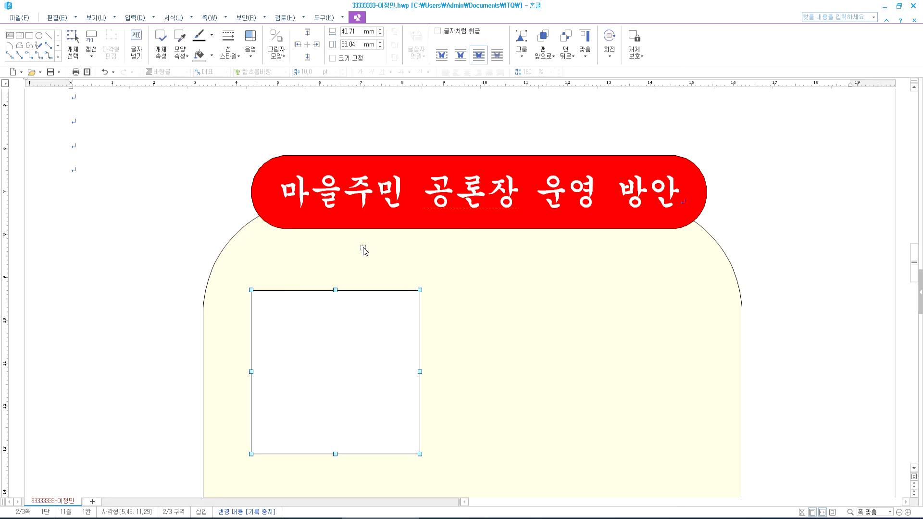
pyautogui.hotkey('alt', 'Tab')
# - Make the rectangle a locked 50 × 50 mm square with a lavender fill
pyautogui.doubleClick(348, 307)
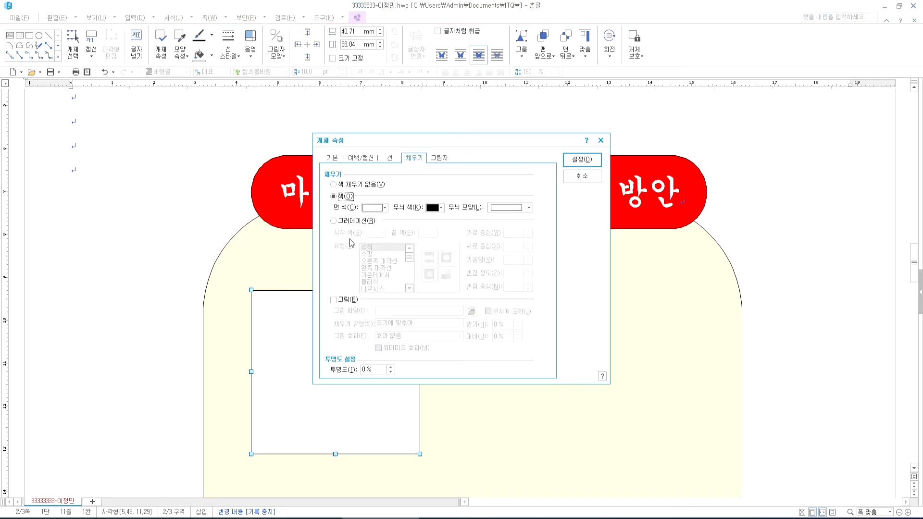
pyautogui.click(332, 158)
pyautogui.write('50')
pyautogui.press('Tab')
pyautogui.press('Tab')
pyautogui.write('50')
pyautogui.click(537, 192)
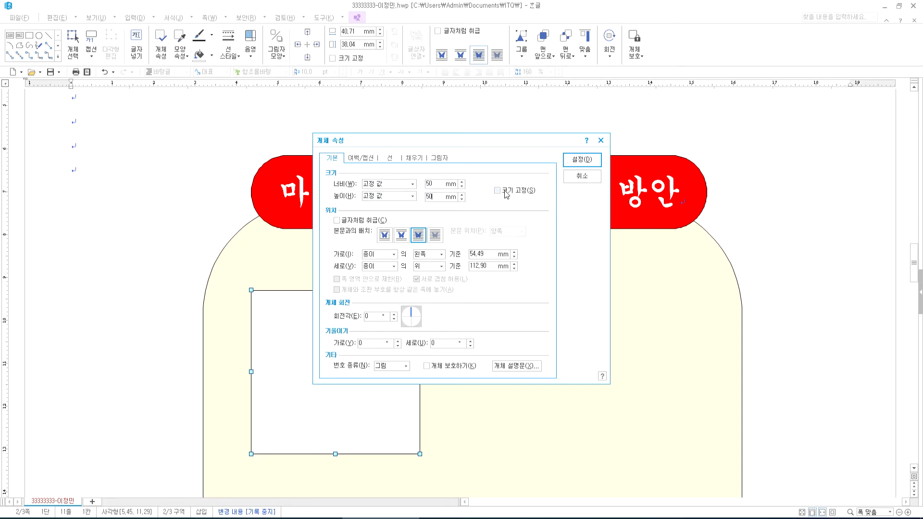
pyautogui.click(415, 159)
pyautogui.click(386, 212)
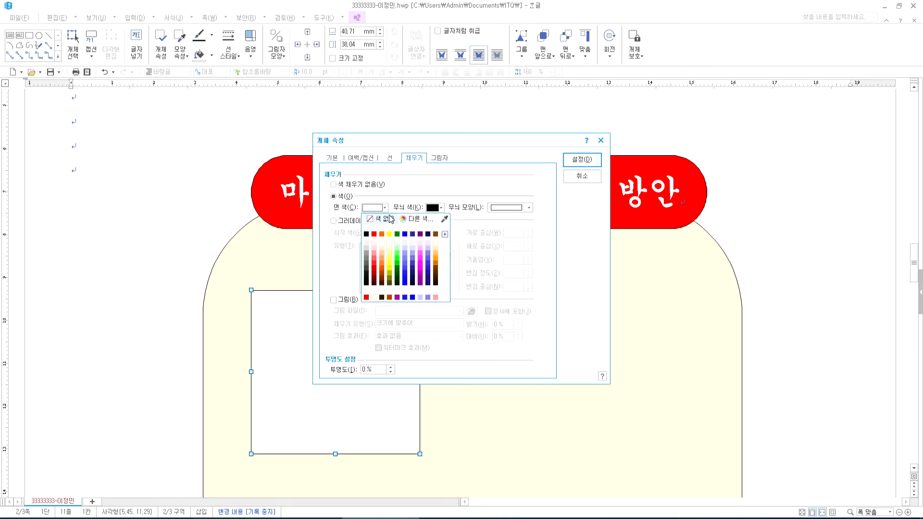
pyautogui.click(428, 248)
pyautogui.click(582, 159)
# - Position the square in the panel's upper left, comparing against the reference PDF
pyautogui.moveTo(369, 342); pyautogui.dragTo(389, 323)
pyautogui.scroll(-5, 443, 348)
pyautogui.scroll(3, 443, 346)
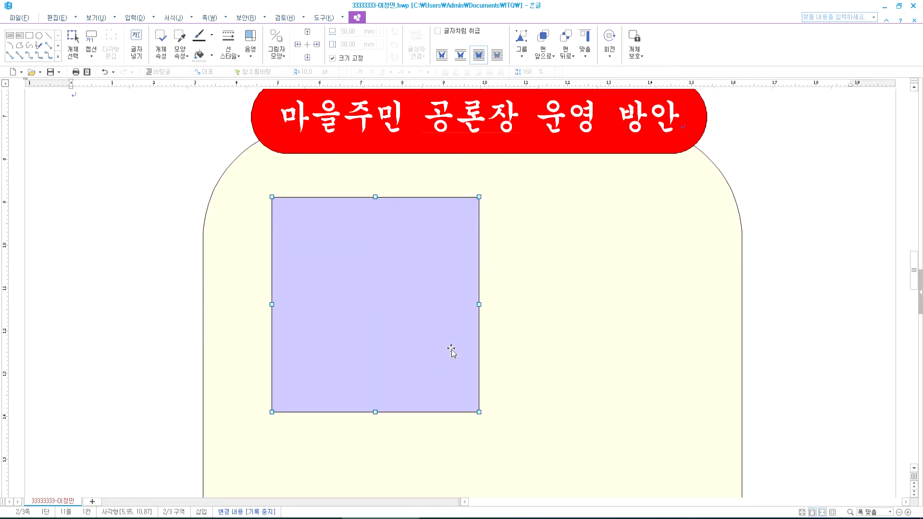
pyautogui.click(472, 518)
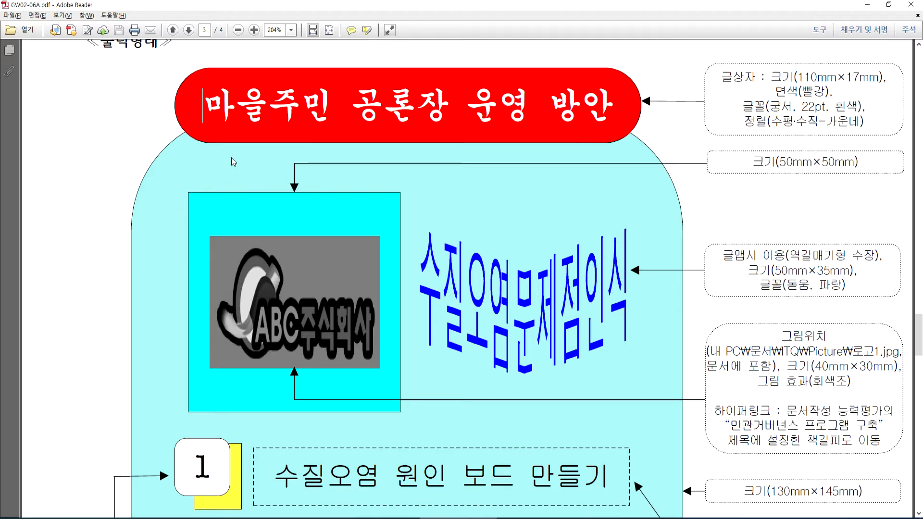
pyautogui.hotkey('alt', 'Tab')
pyautogui.moveTo(337, 260); pyautogui.dragTo(320, 289)
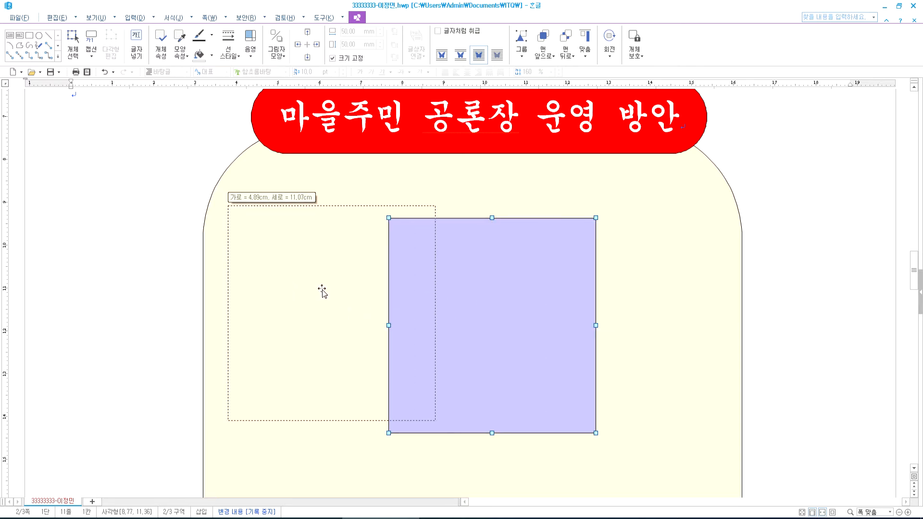
pyautogui.moveTo(296, 328); pyautogui.dragTo(254, 324)
pyautogui.moveTo(324, 369); pyautogui.dragTo(396, 370)
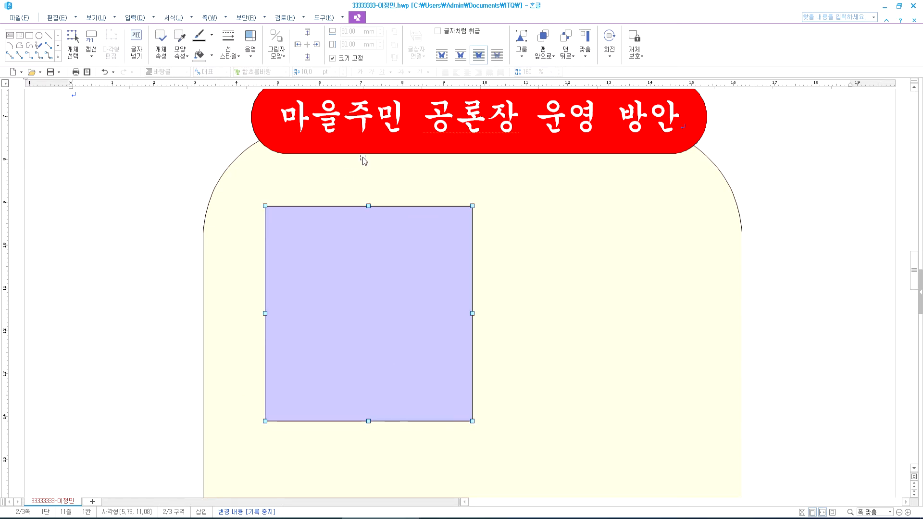
pyautogui.hotkey('alt', 'Tab')
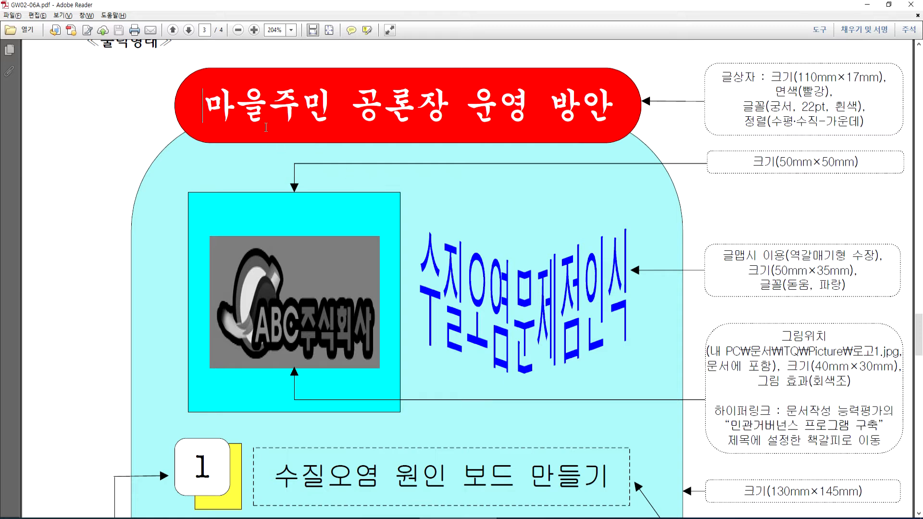
pyautogui.hotkey('alt', 'Tab')
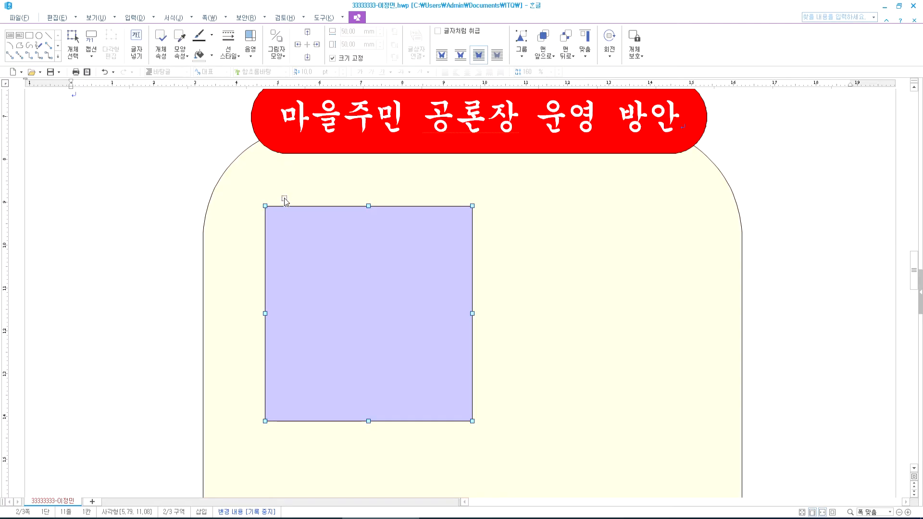
pyautogui.scroll(5, 288, 200)
pyautogui.moveTo(333, 379); pyautogui.dragTo(331, 373)
pyautogui.scroll(-3, 305, 362)
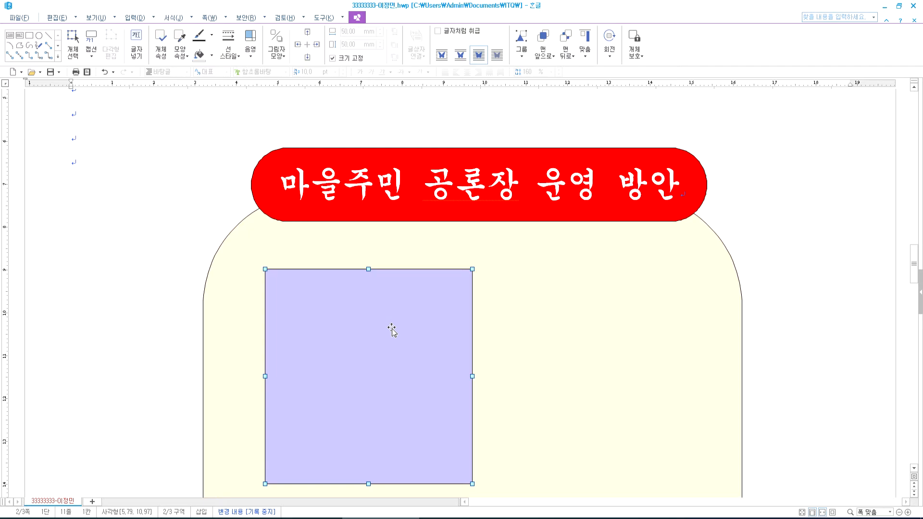
# - Recheck the square's placement against the reference and return the caret to the text
pyautogui.hotkey('alt', 'Tab')
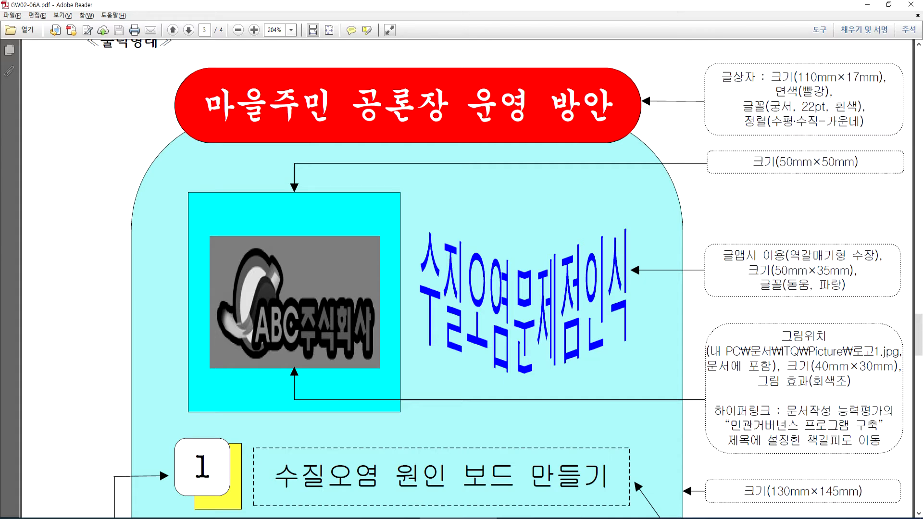
pyautogui.hotkey('alt', 'Tab')
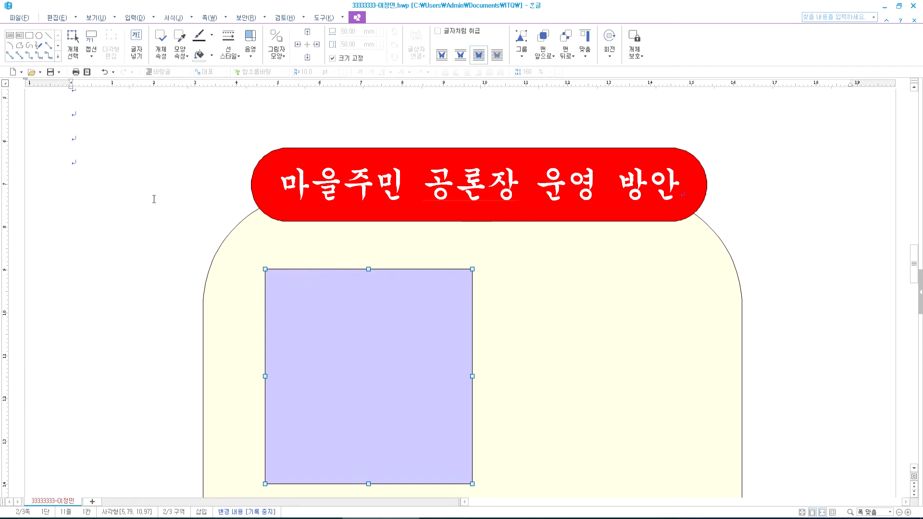
pyautogui.click(191, 227)
pyautogui.hotkey('alt', 'Tab')
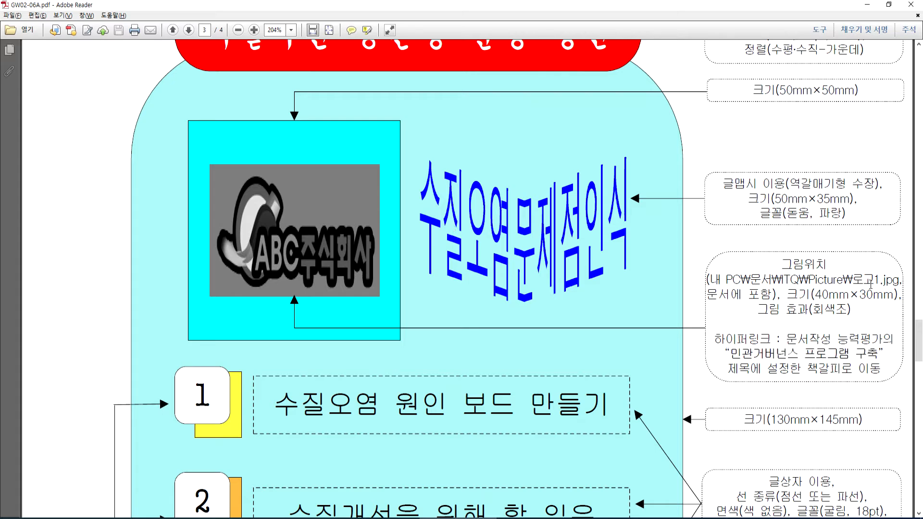
pyautogui.hotkey('alt', 'Tab')
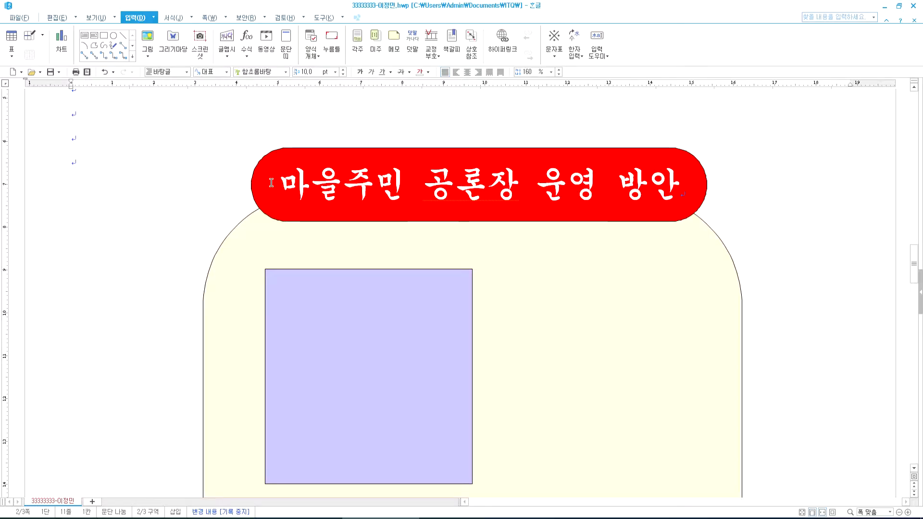
pyautogui.click(295, 313)
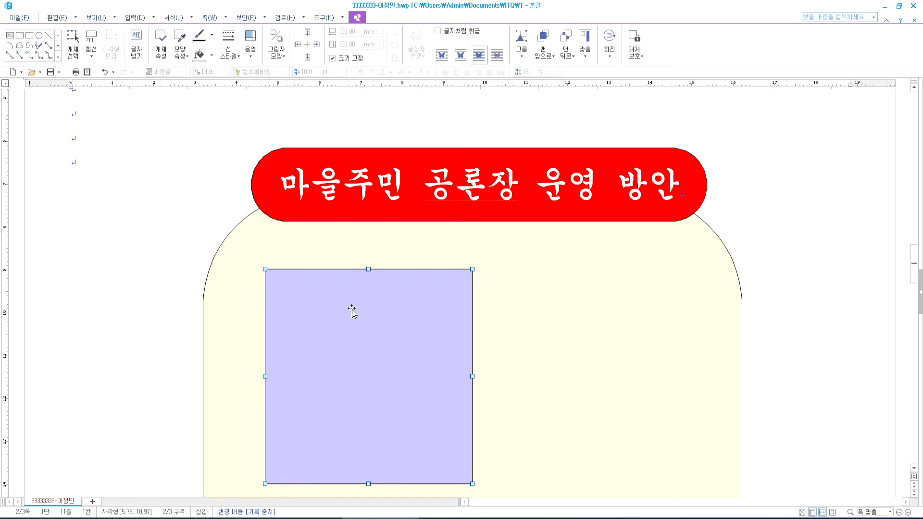
pyautogui.click(91, 171)
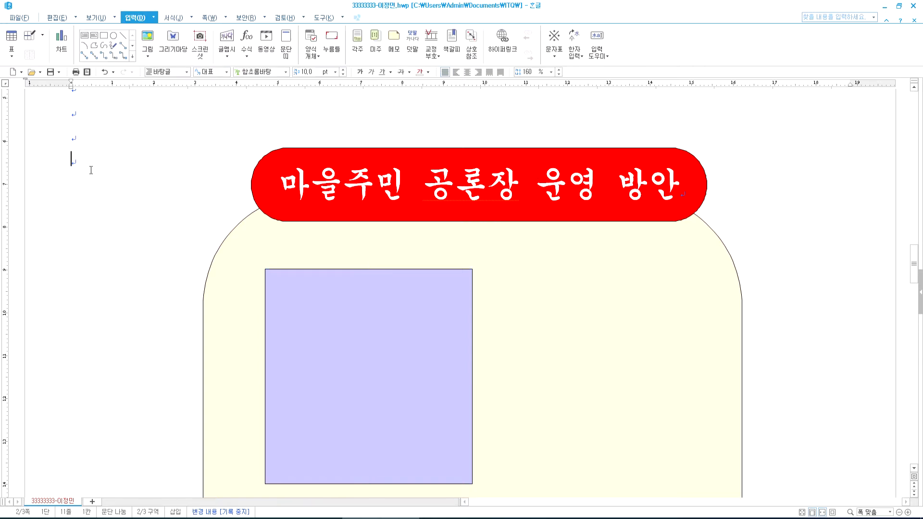
# - In the Insert Picture dialog, browse to Documents > ITQ > Picture and select 로고1.jpg
pyautogui.click(147, 40)
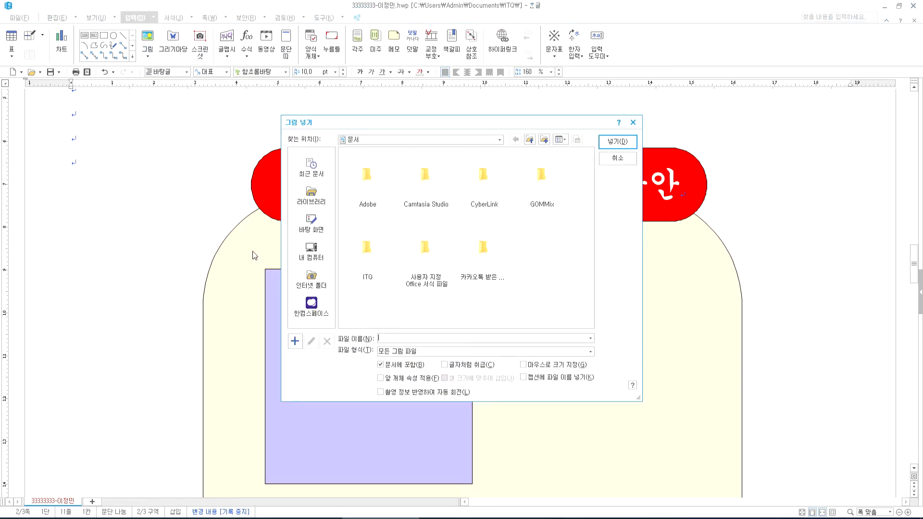
pyautogui.click(313, 249)
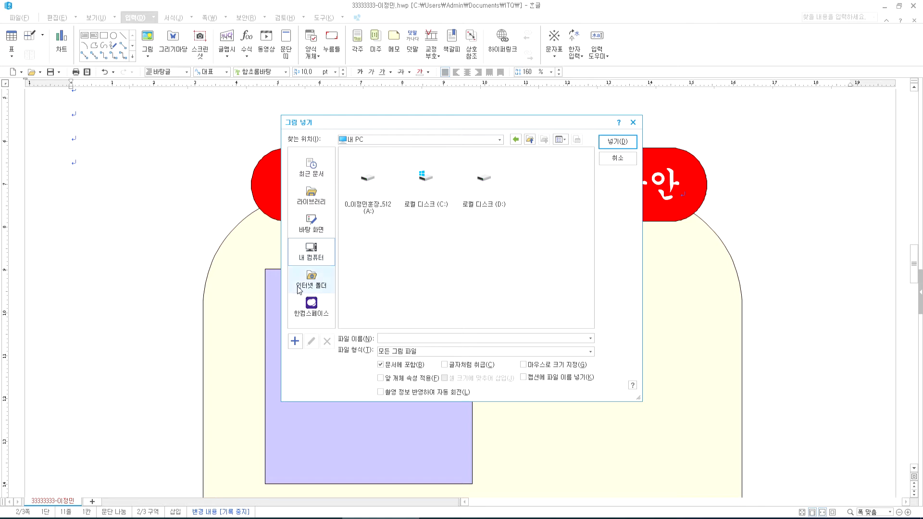
pyautogui.click(311, 195)
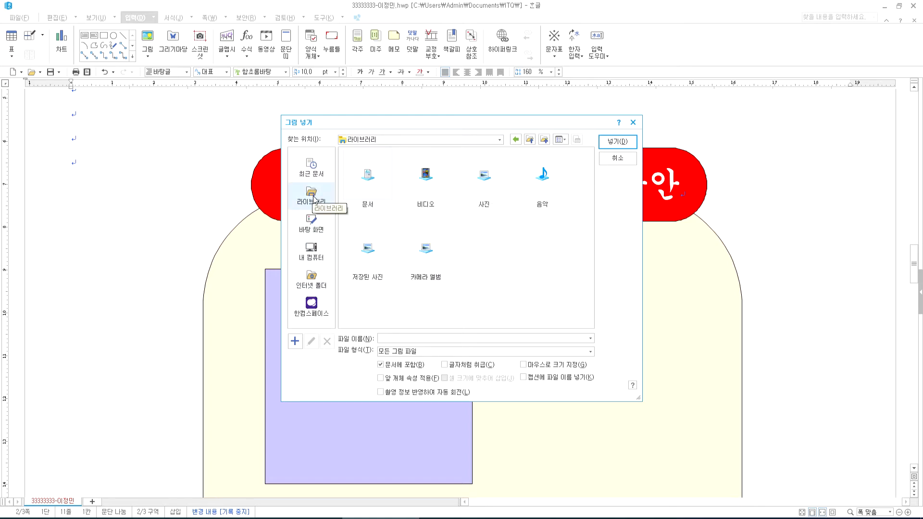
pyautogui.doubleClick(367, 186)
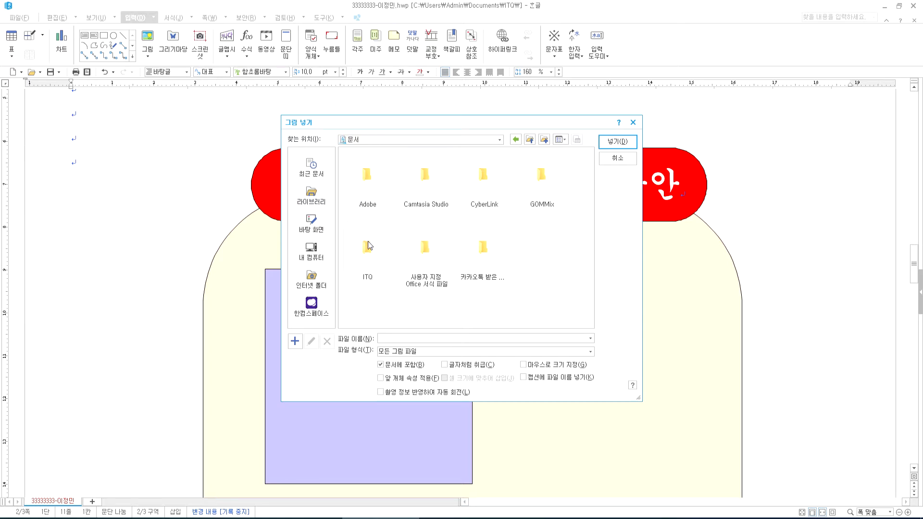
pyautogui.doubleClick(369, 247)
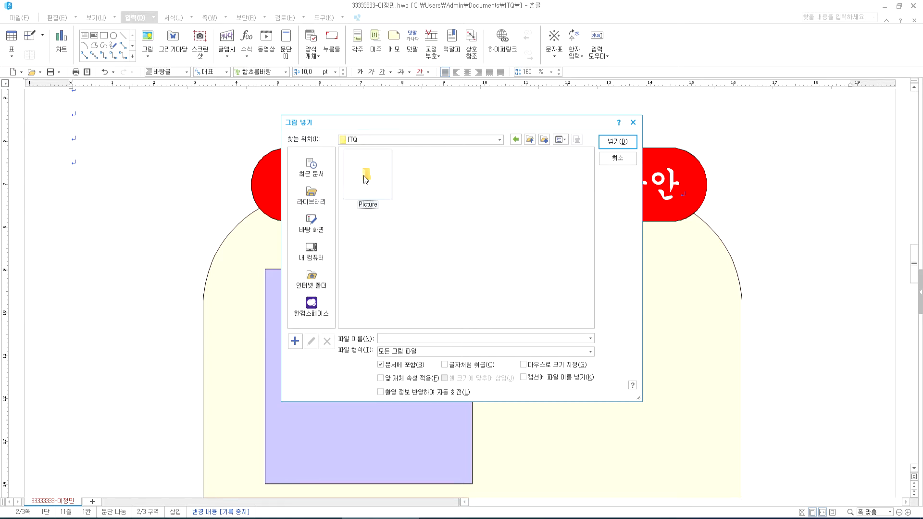
pyautogui.doubleClick(366, 178)
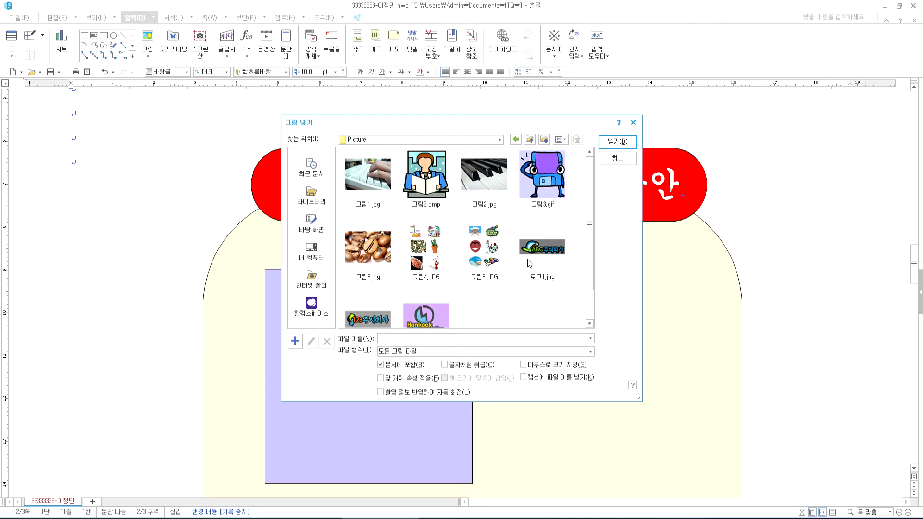
pyautogui.click(557, 248)
# - Insert 로고1.jpg embedded in the document and drag it down over the panel
pyautogui.moveTo(520, 121); pyautogui.dragTo(516, 63)
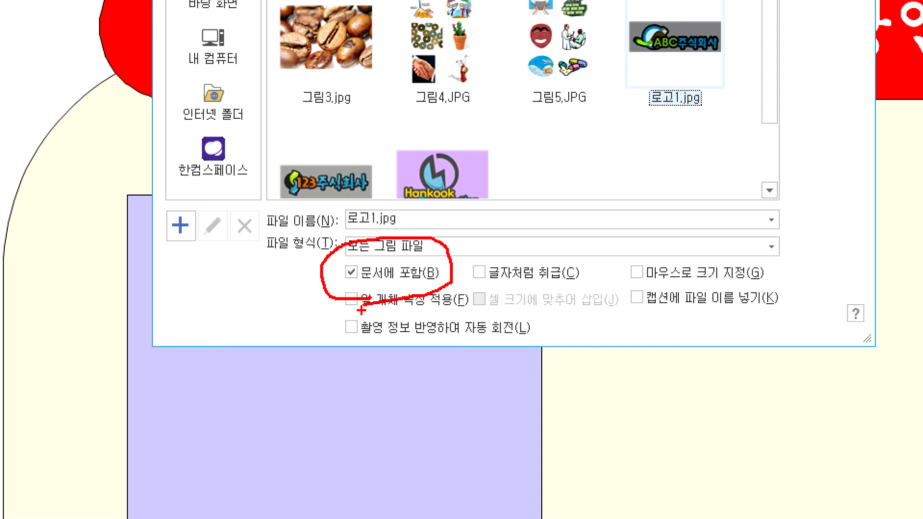
pyautogui.moveTo(548, 239); pyautogui.dragTo(501, 303)
pyautogui.moveTo(501, 236); pyautogui.dragTo(567, 307)
pyautogui.moveTo(719, 242); pyautogui.dragTo(659, 318)
pyautogui.moveTo(661, 230); pyautogui.dragTo(717, 314)
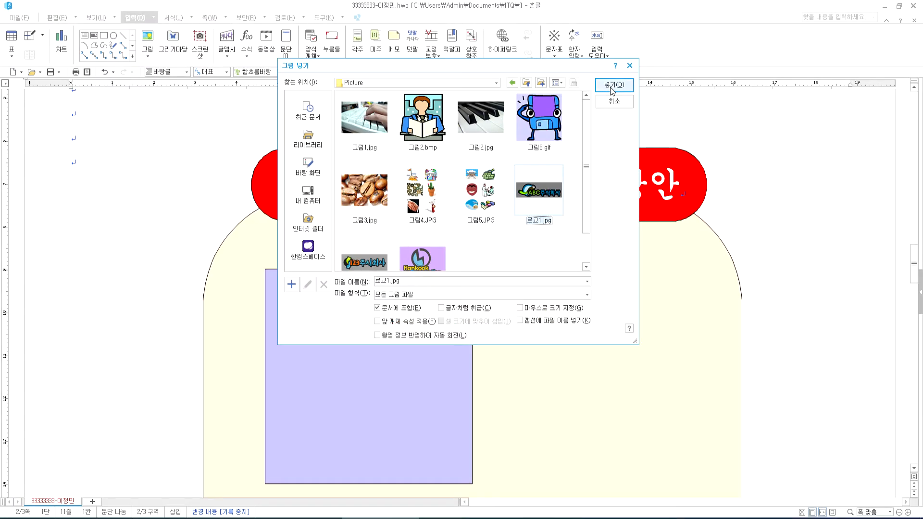
pyautogui.click(612, 88)
pyautogui.moveTo(143, 239); pyautogui.dragTo(322, 394)
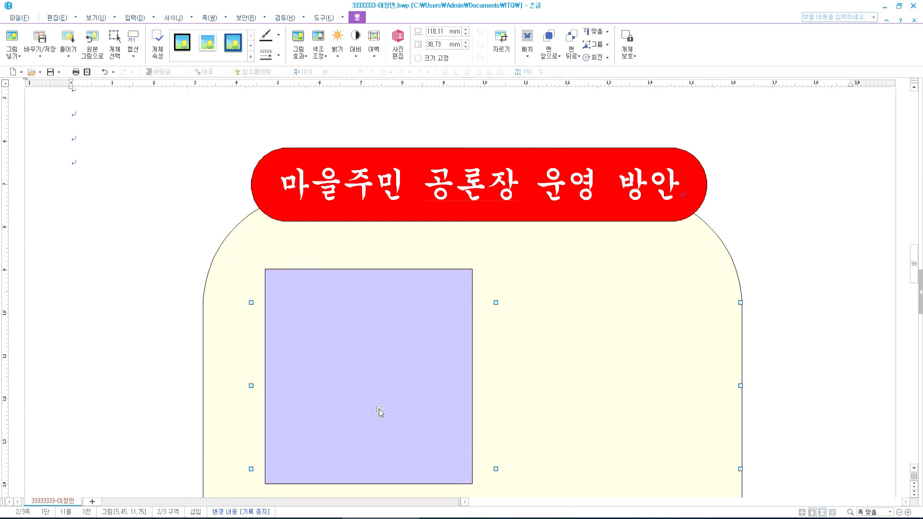
# - Undo the logo's move and wrap change, then open the logo's Object Properties
pyautogui.hotkey('ctrl', 'z')
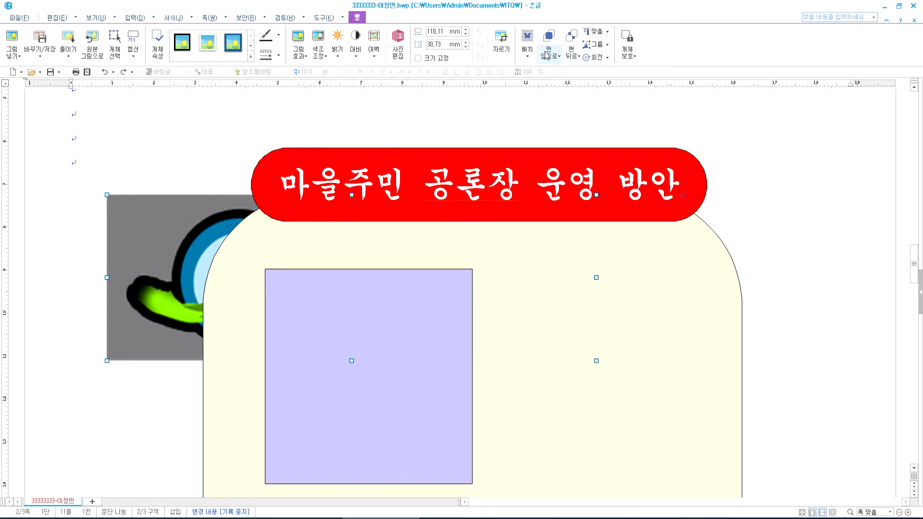
pyautogui.click(532, 55)
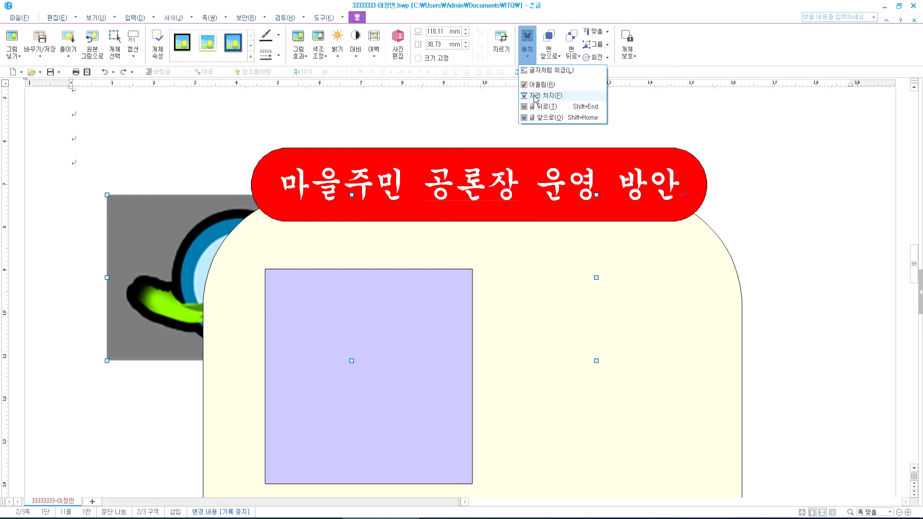
pyautogui.click(537, 117)
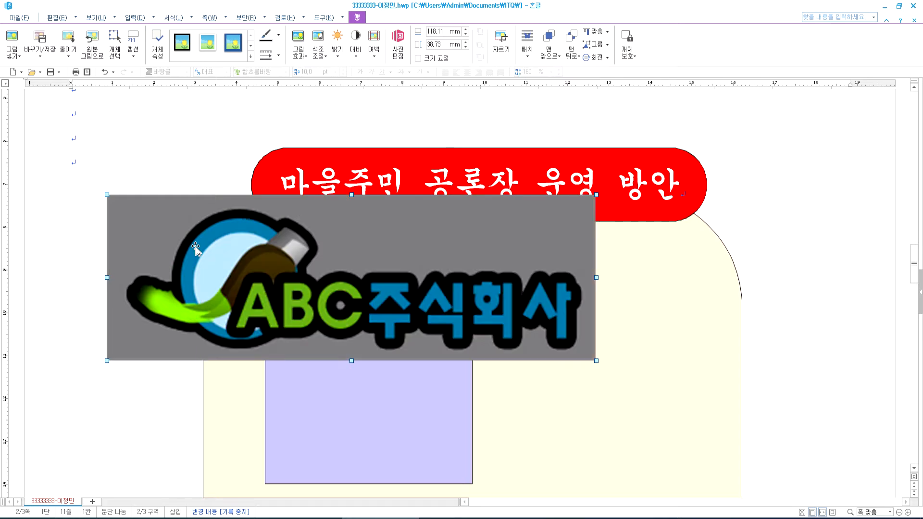
pyautogui.hotkey('ctrl', 'z')
pyautogui.rightClick(172, 222)
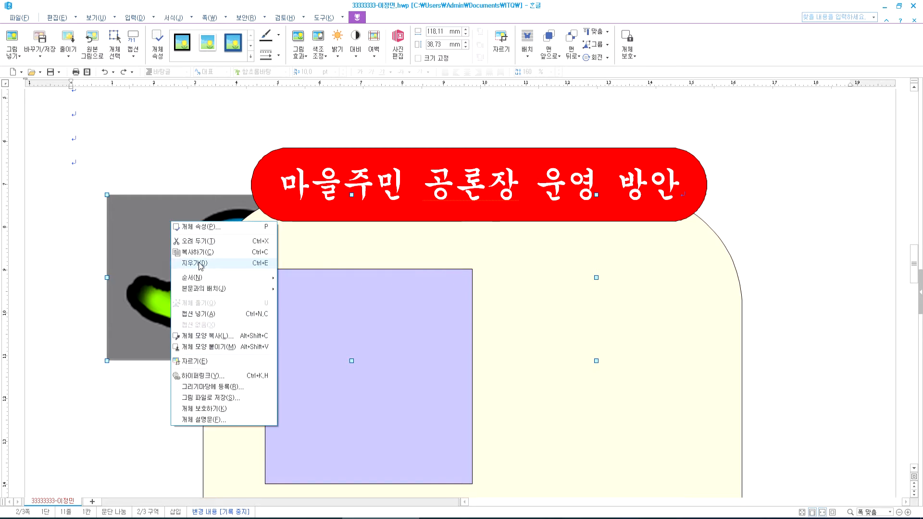
pyautogui.moveTo(200, 288)
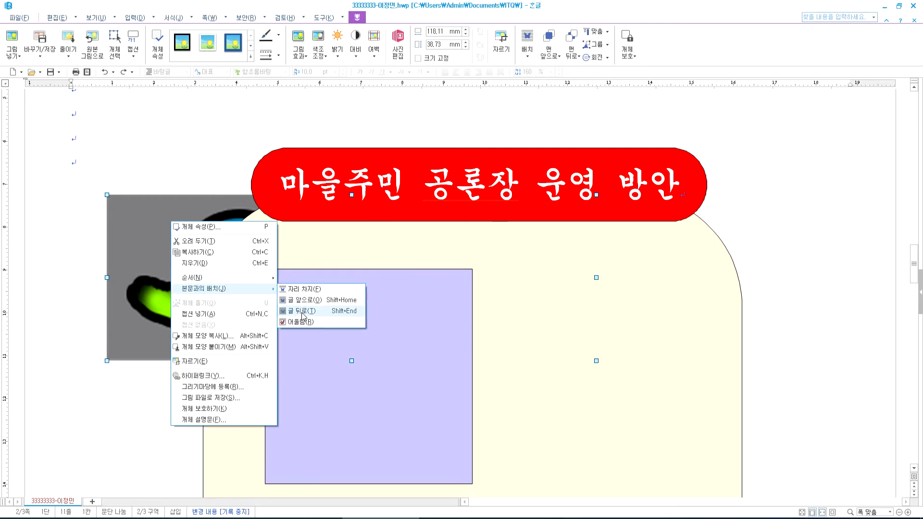
pyautogui.doubleClick(140, 232)
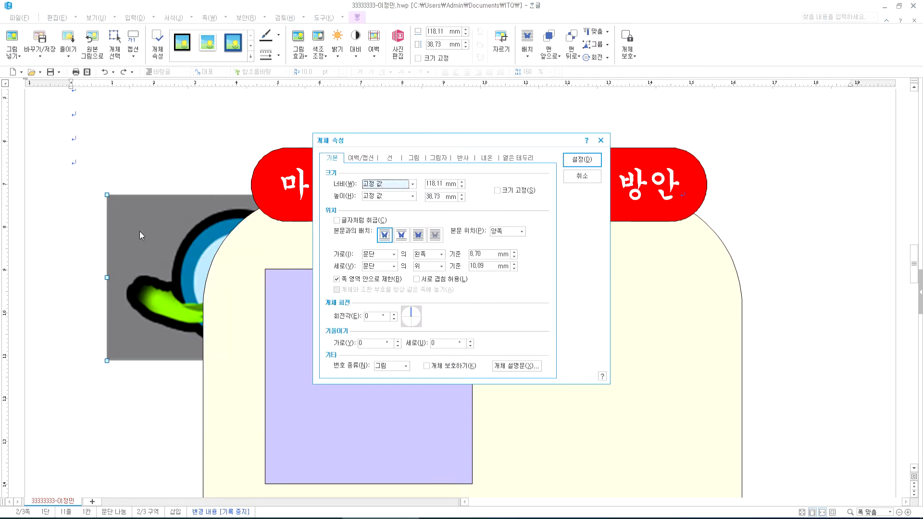
# - Set the logo in front of text, grayscale, 40 × 30 mm with size fixed
pyautogui.click(419, 236)
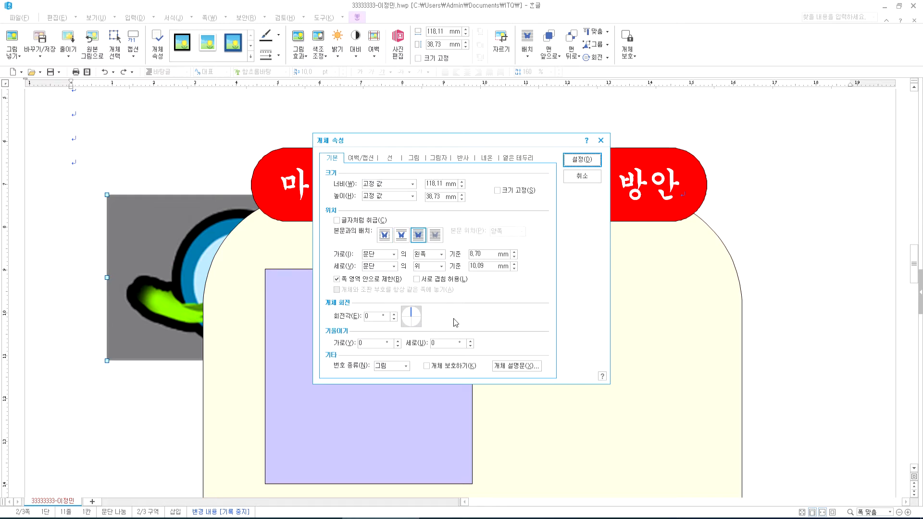
pyautogui.click(411, 159)
pyautogui.click(374, 343)
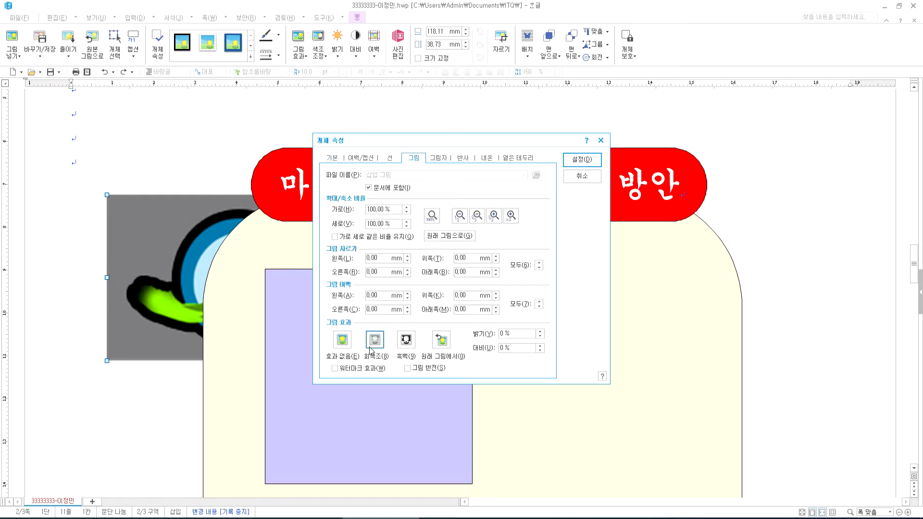
pyautogui.click(332, 159)
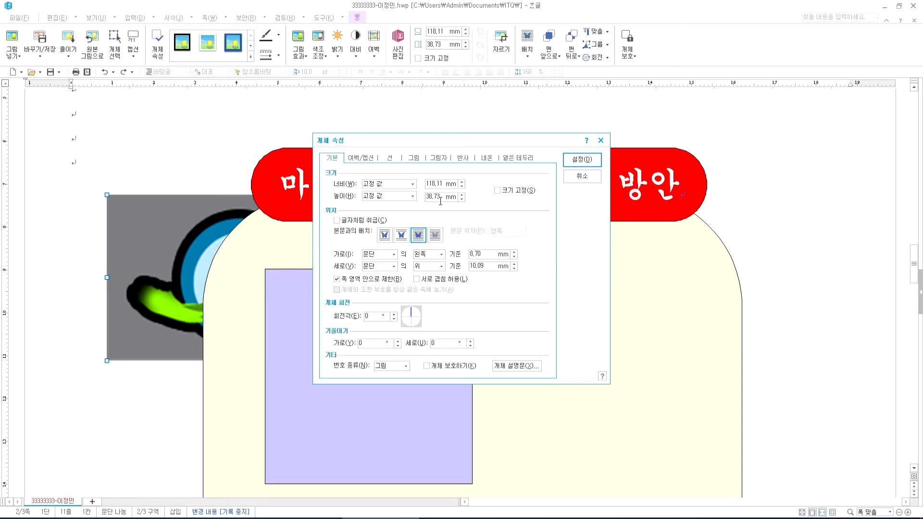
pyautogui.click(418, 235)
pyautogui.press('BackSpace')
pyautogui.press('BackSpace')
pyautogui.press('BackSpace')
pyautogui.press('BackSpace')
pyautogui.press('BackSpace')
pyautogui.press('BackSpace')
pyautogui.write('40')
pyautogui.press('Tab')
pyautogui.press('Tab')
pyautogui.write('30')
pyautogui.click(531, 192)
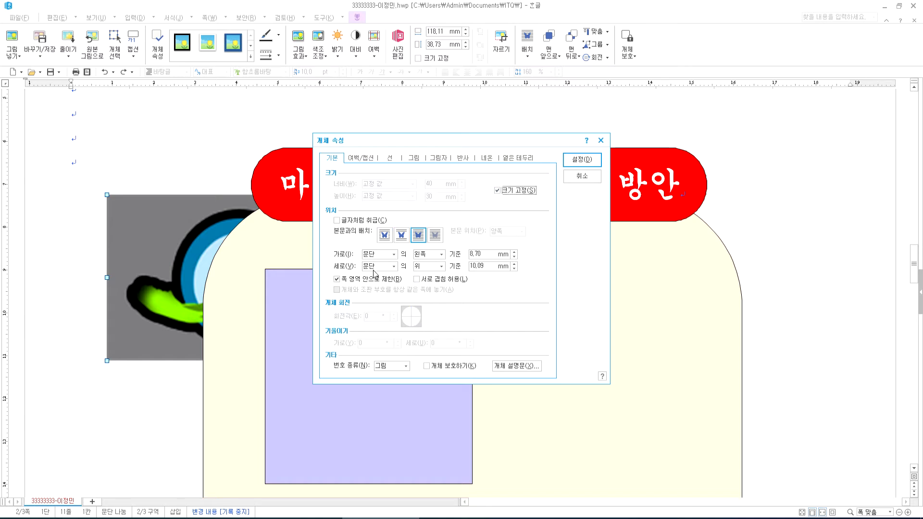
# - Reapply grayscale, confirm the properties, and drag the logo into the lavender square
pyautogui.click(414, 158)
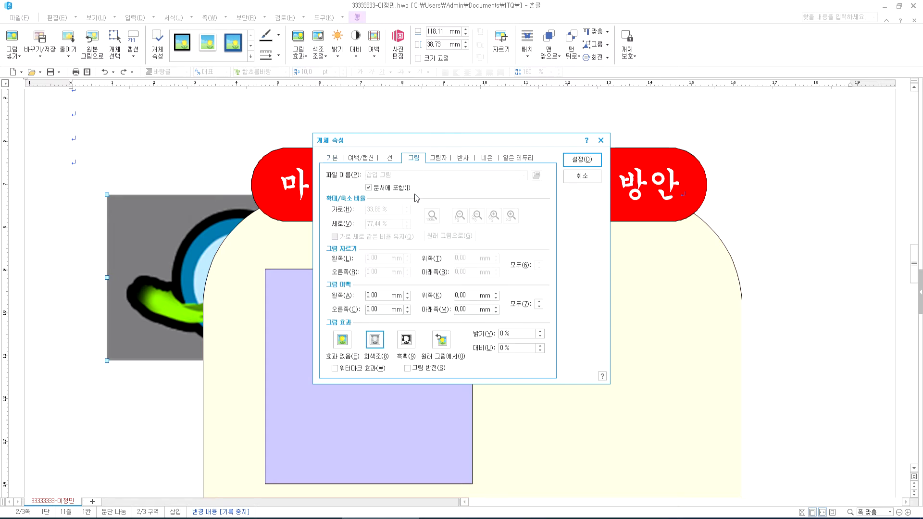
pyautogui.click(375, 341)
pyautogui.click(582, 160)
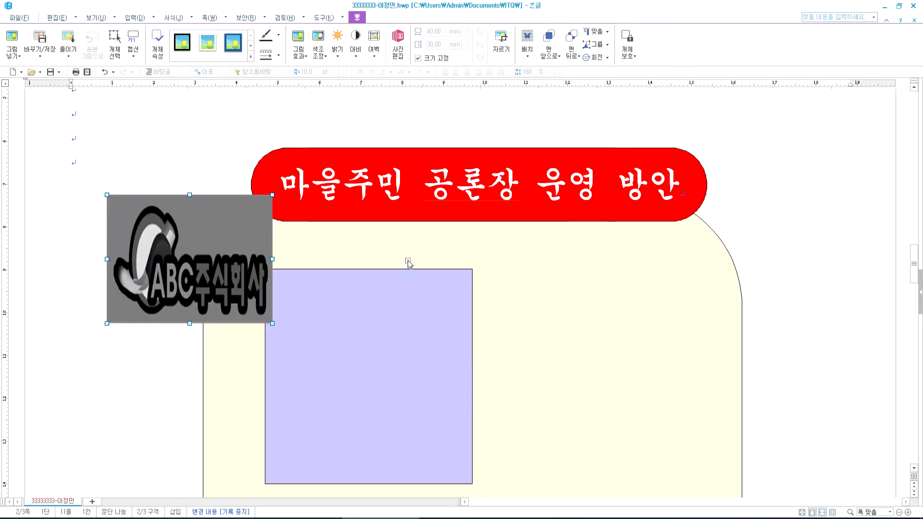
pyautogui.moveTo(209, 276); pyautogui.dragTo(391, 397)
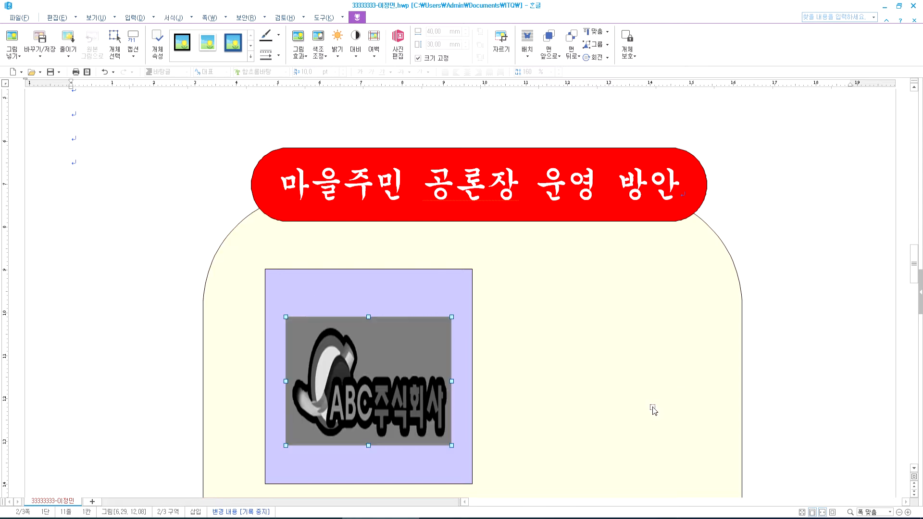
# - Compare with the reference PDF and delete the previously placed logo
pyautogui.scroll(-2, 650, 424)
pyautogui.scroll(-10, 649, 427)
pyautogui.scroll(7, 649, 430)
pyautogui.click(464, 518)
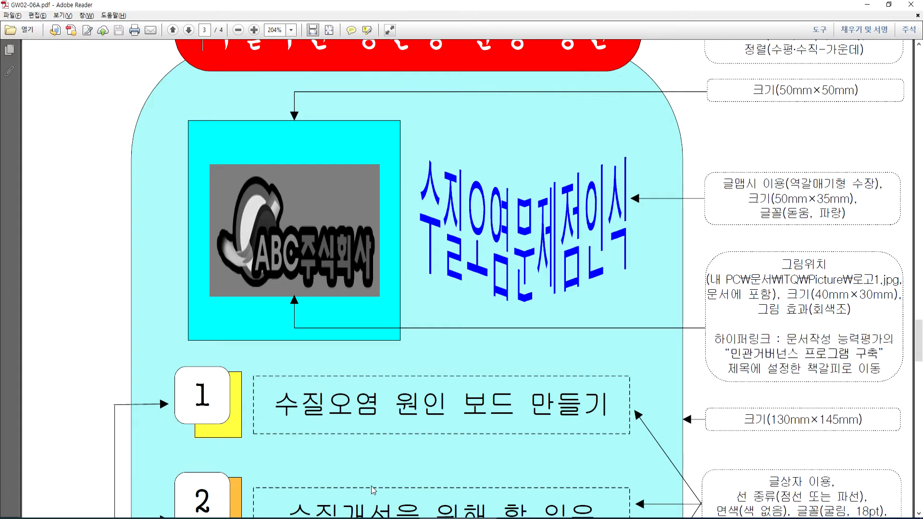
pyautogui.click(378, 518)
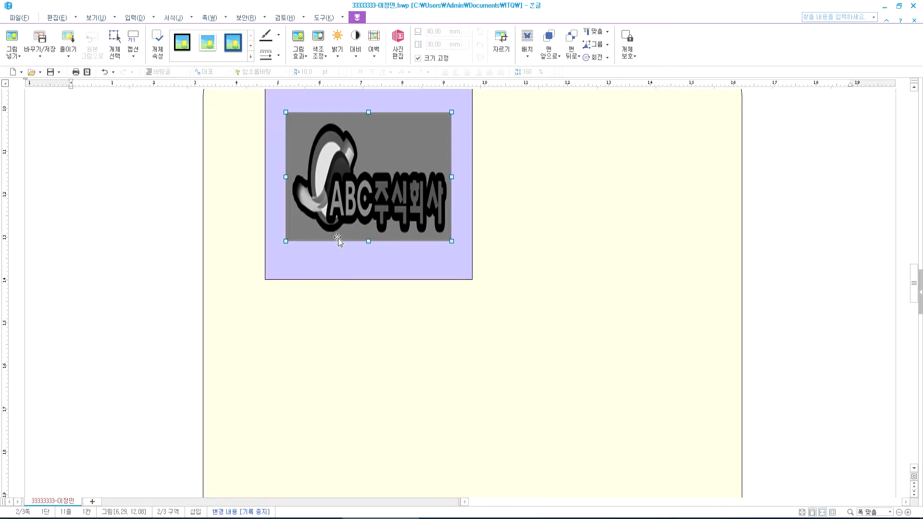
pyautogui.press('Delete')
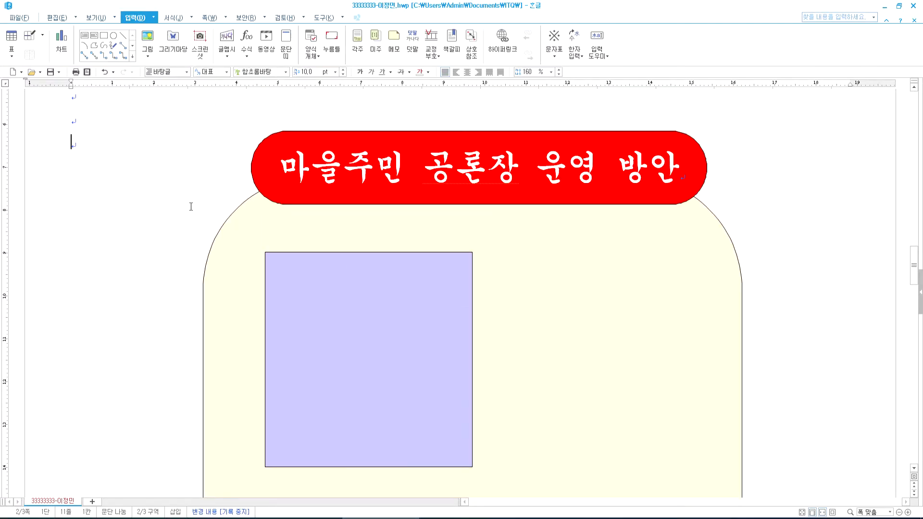
pyautogui.click(328, 305)
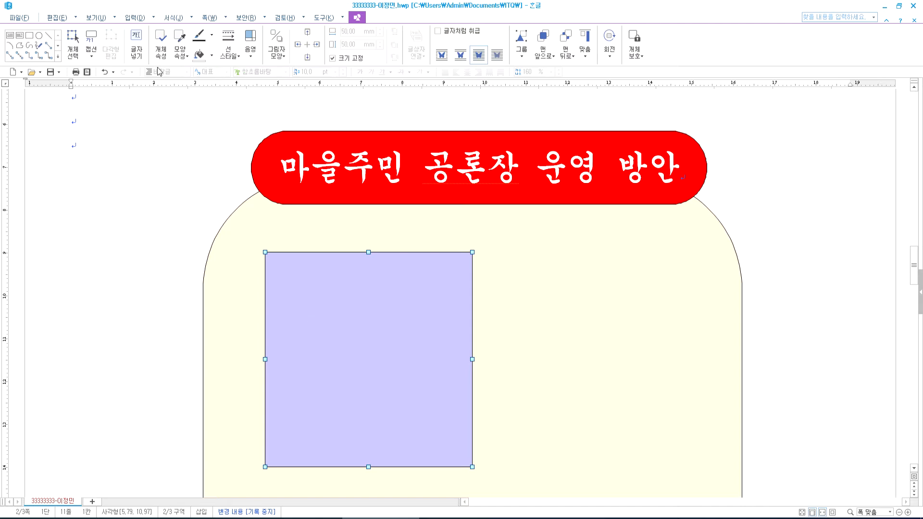
# - Insert 로고1.jpg again and select the new picture
pyautogui.click(134, 18)
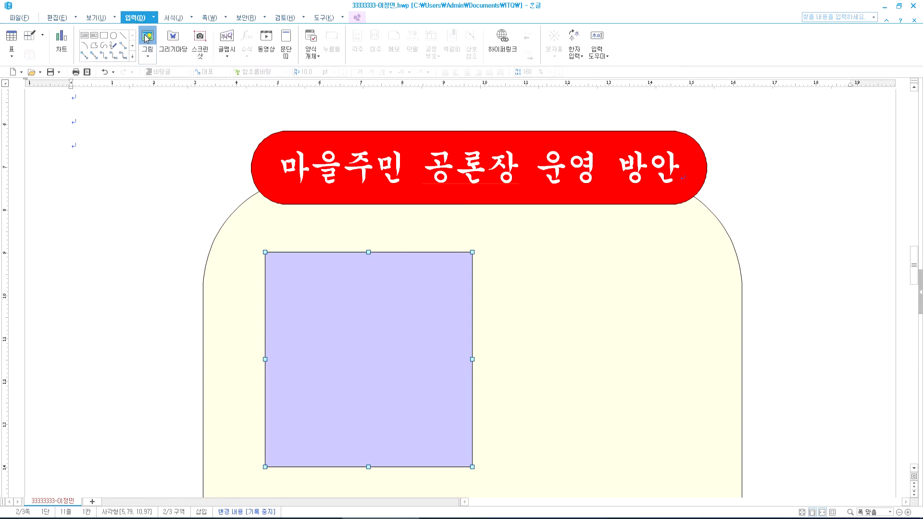
pyautogui.click(147, 39)
pyautogui.click(543, 248)
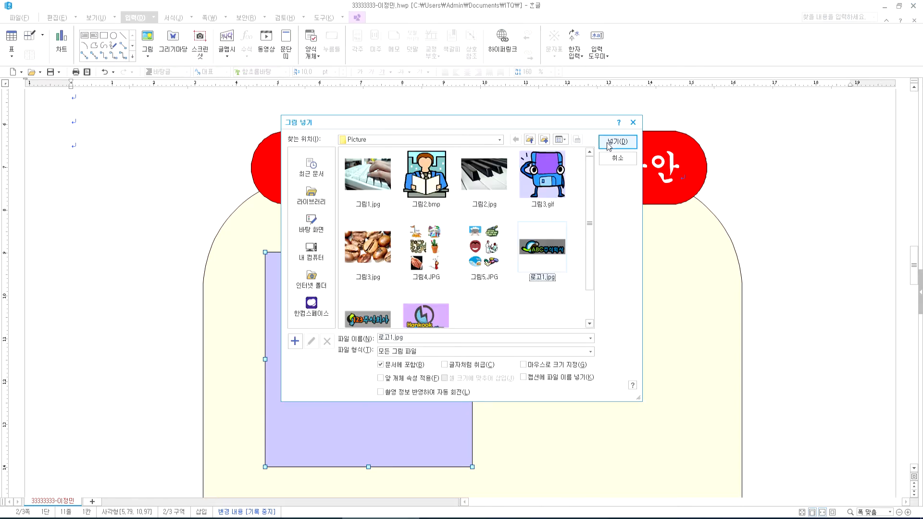
pyautogui.click(617, 142)
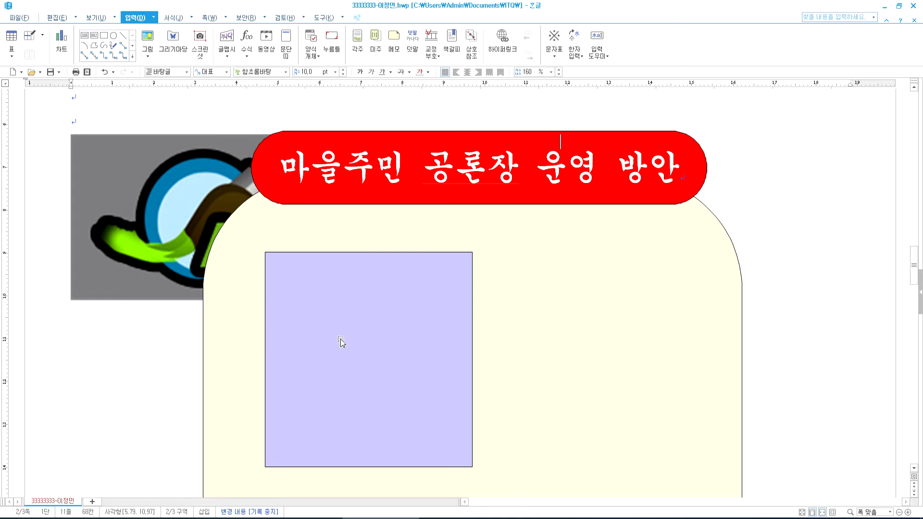
pyautogui.click(151, 200)
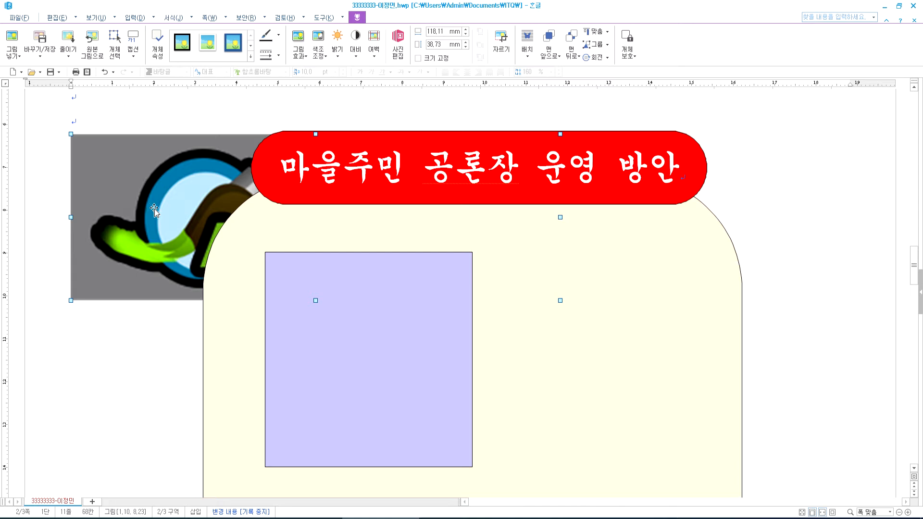
# - Make the new logo 40 × 30 mm, size fixed, in front of text and greyscale
pyautogui.doubleClick(233, 181)
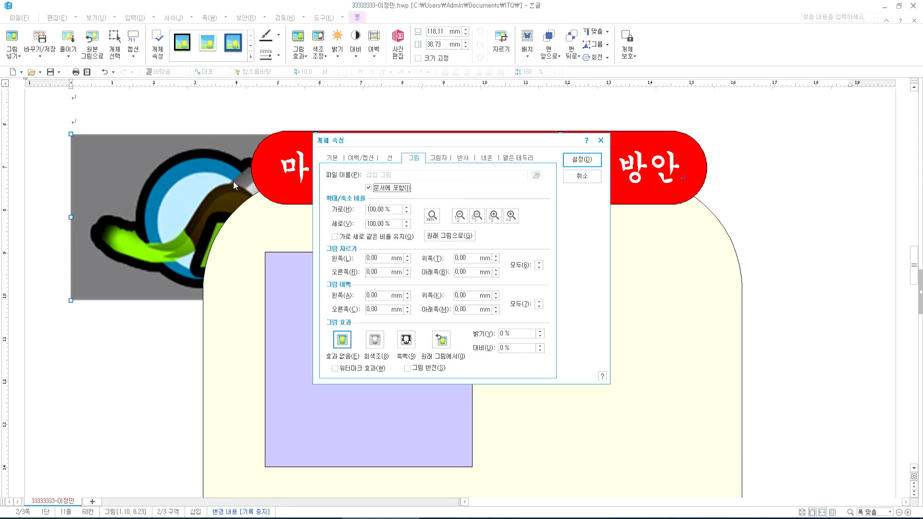
pyautogui.click(331, 159)
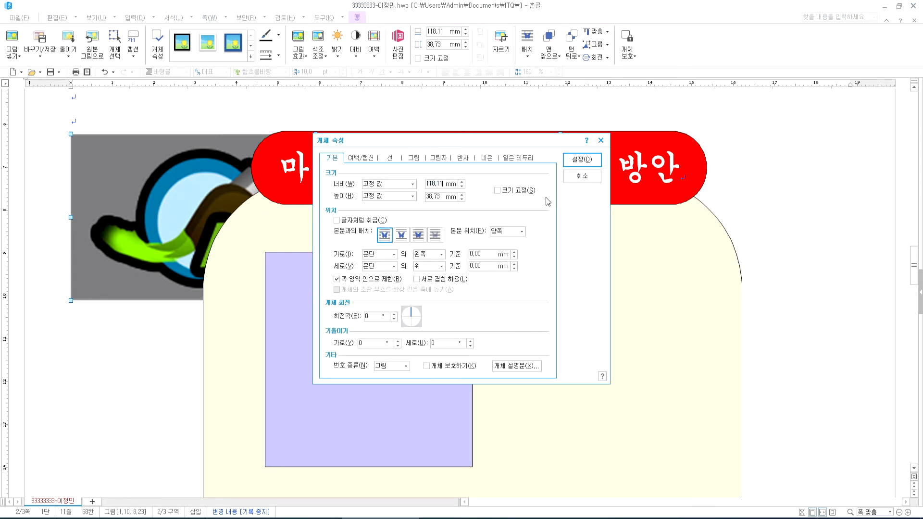
pyautogui.write('40')
pyautogui.press('Tab')
pyautogui.press('Tab')
pyautogui.write('3')
pyautogui.click(505, 192)
pyautogui.click(419, 235)
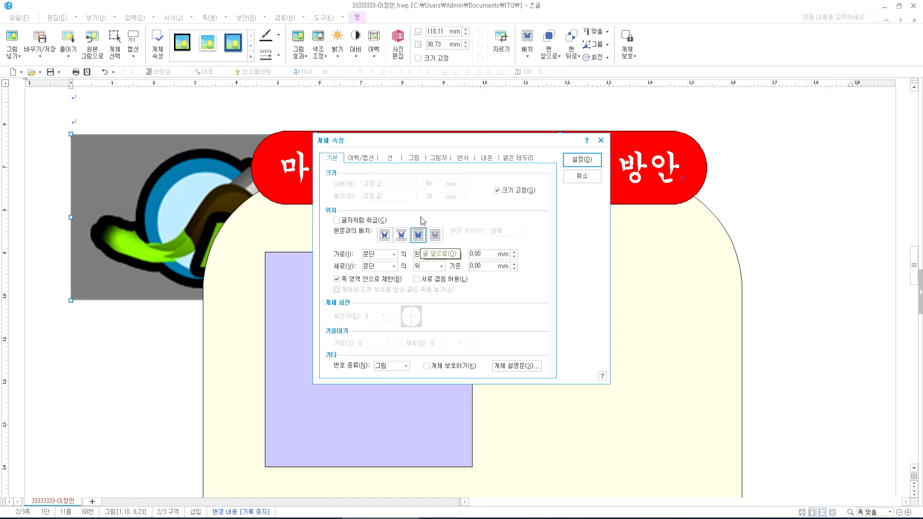
pyautogui.click(417, 159)
pyautogui.click(377, 341)
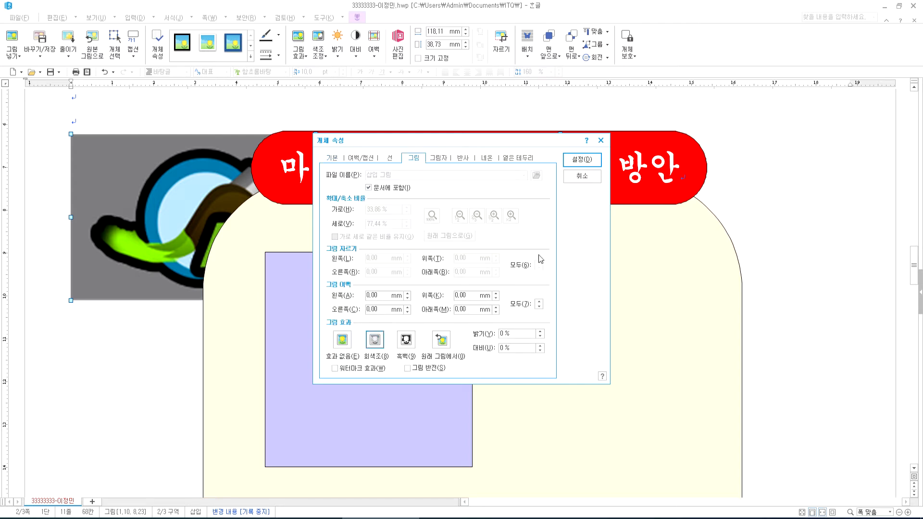
pyautogui.click(583, 160)
# - Drag the logo into the lavender square and check it against the task sheet
pyautogui.moveTo(177, 222); pyautogui.dragTo(392, 388)
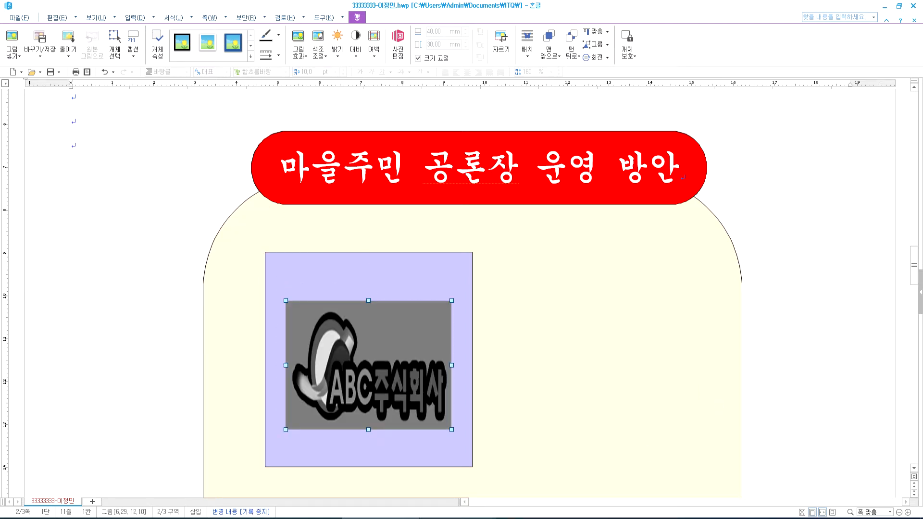
pyautogui.hotkey('alt', 'Tab')
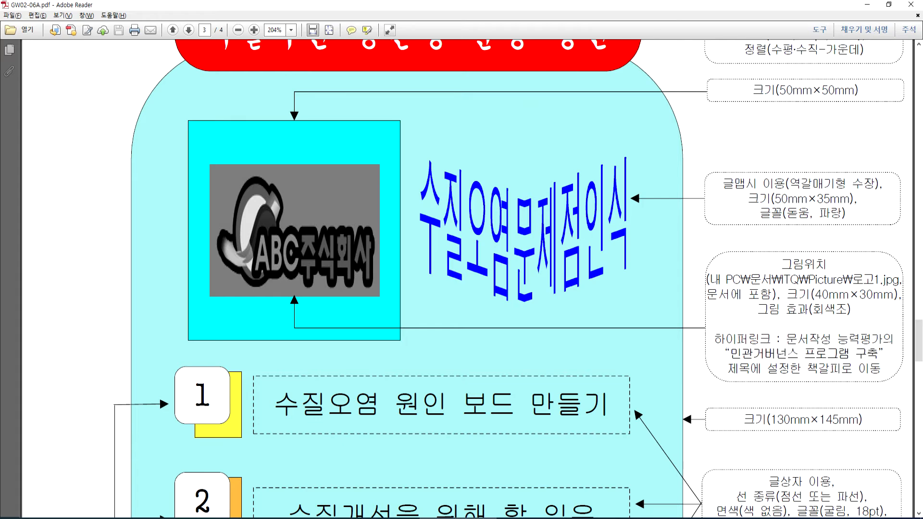
pyautogui.hotkey('alt', 'Tab')
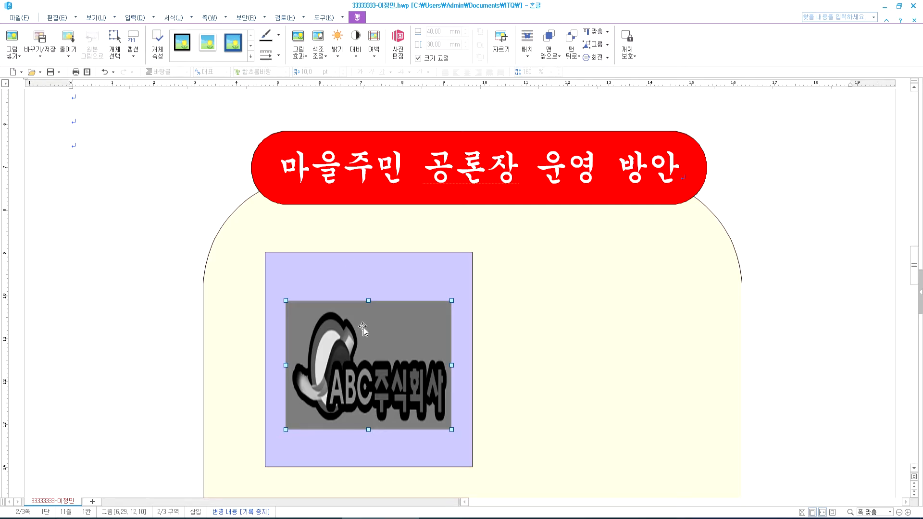
pyautogui.scroll(-10, 415, 324)
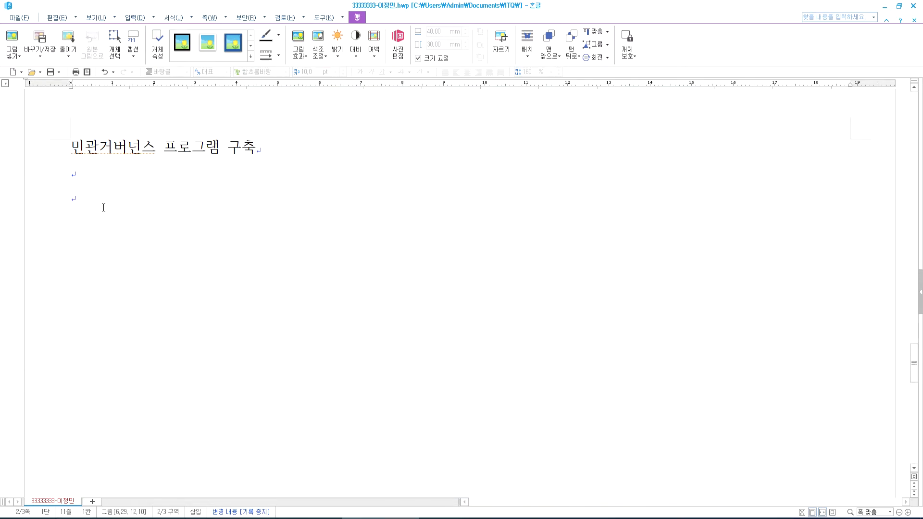
# - Check the 민관거버넌스 프로그램 구축 heading, then select the logo picture
pyautogui.click(72, 149)
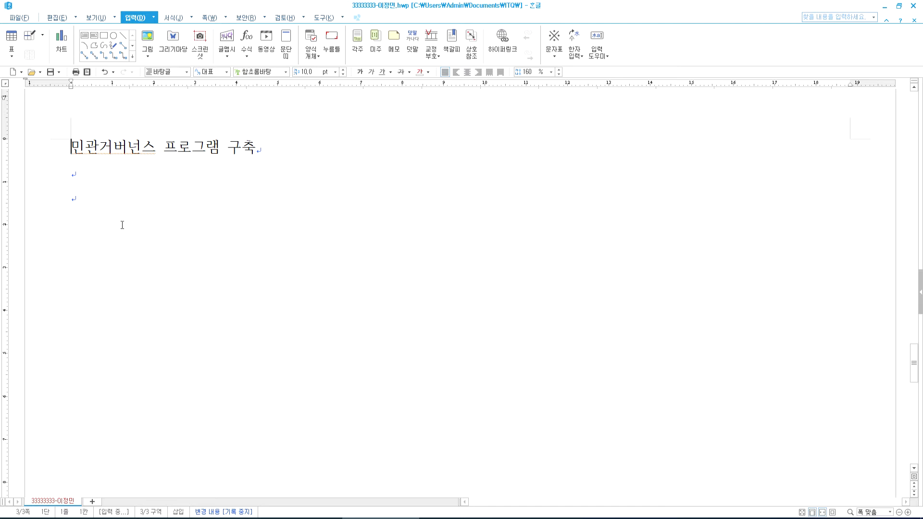
pyautogui.scroll(10, 145, 294)
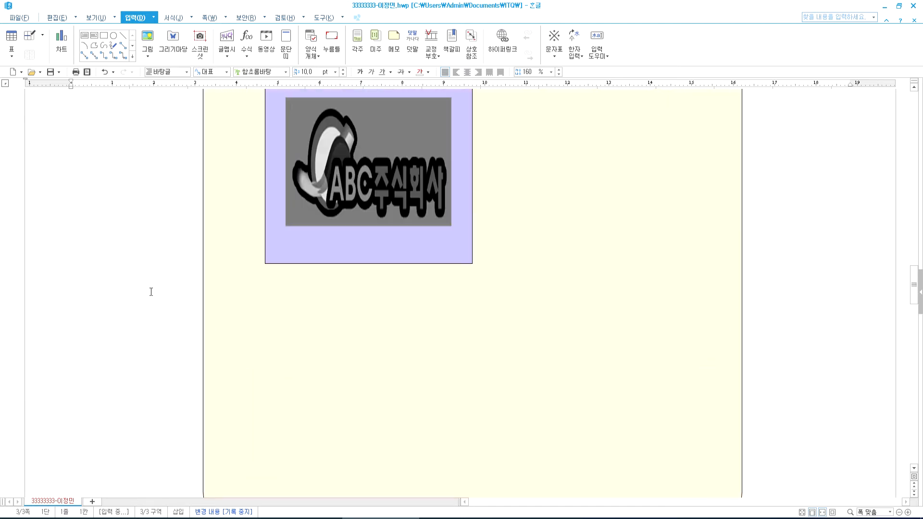
pyautogui.click(334, 163)
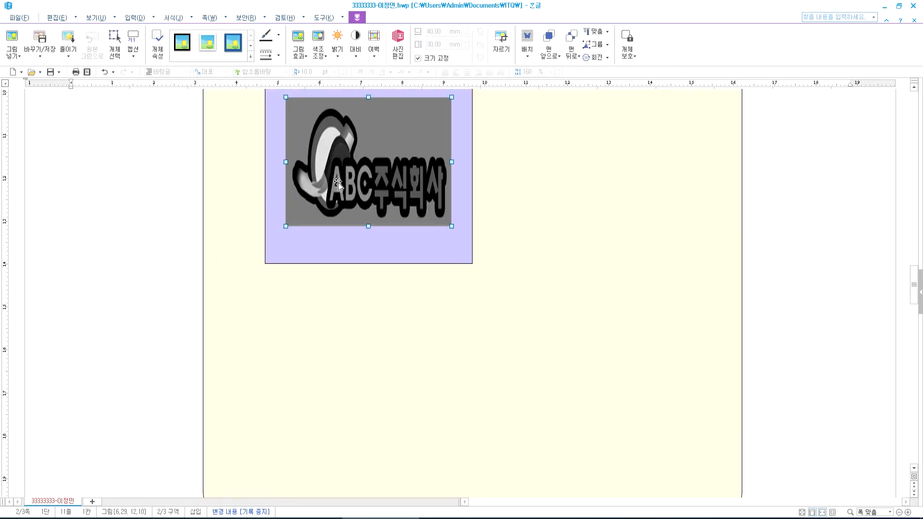
pyautogui.rightClick(339, 182)
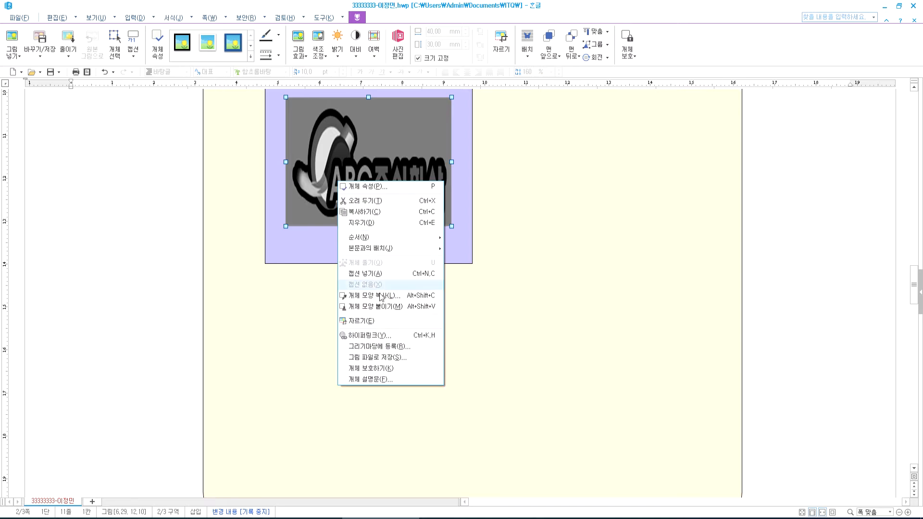
pyautogui.click(289, 126)
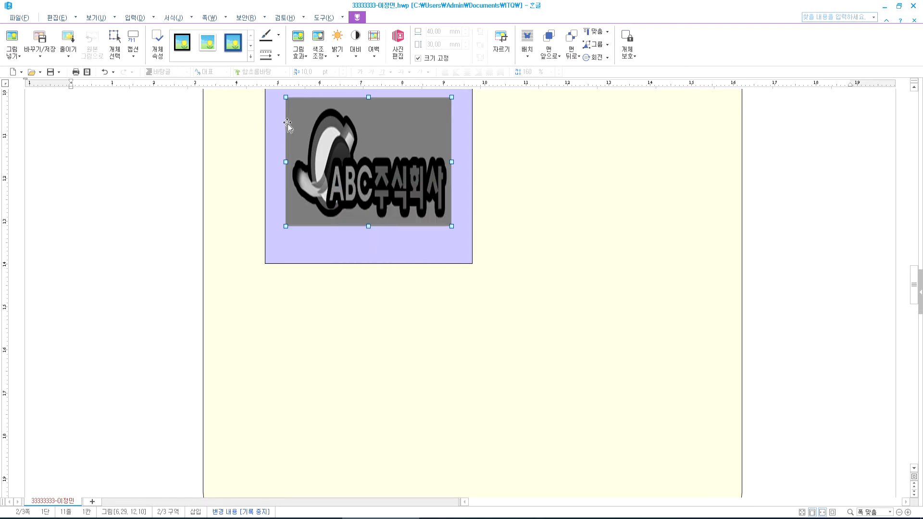
# - Hyperlink the logo to the 소하천 bookmark and deselect it
pyautogui.click(134, 20)
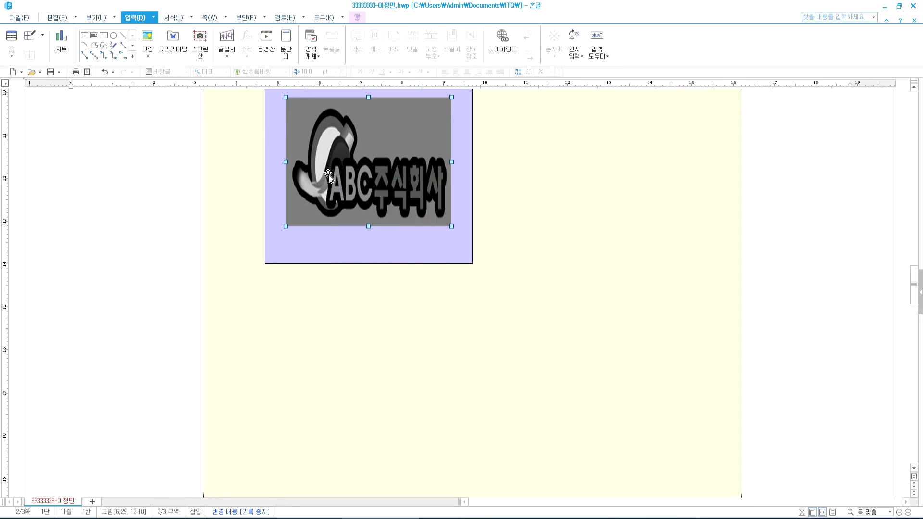
pyautogui.click(503, 42)
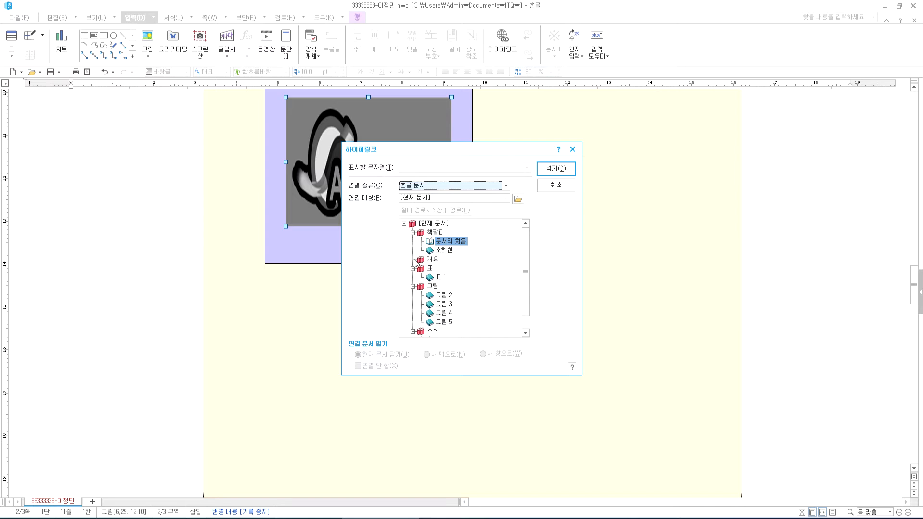
pyautogui.click(443, 251)
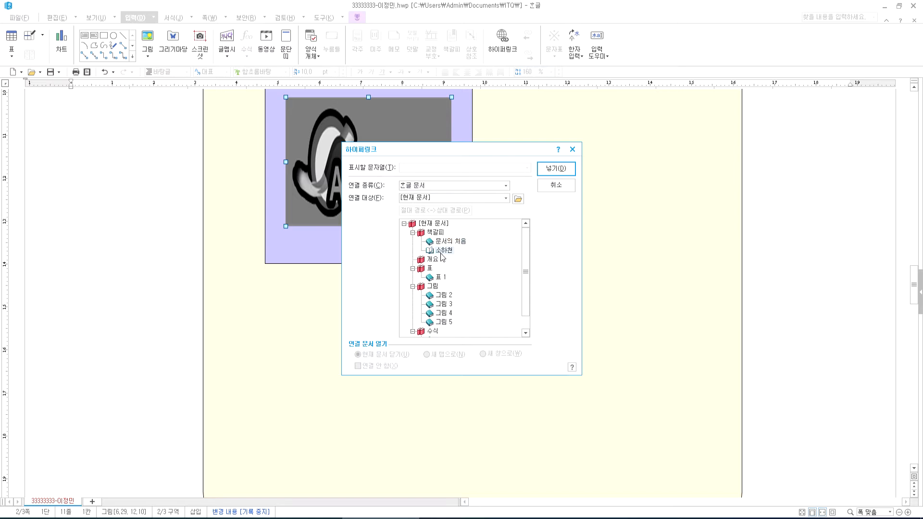
pyautogui.click(567, 170)
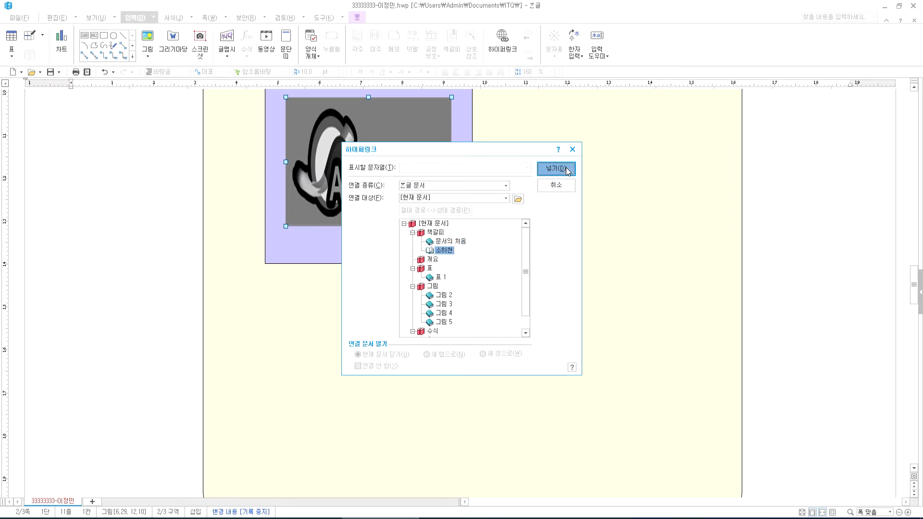
pyautogui.click(779, 193)
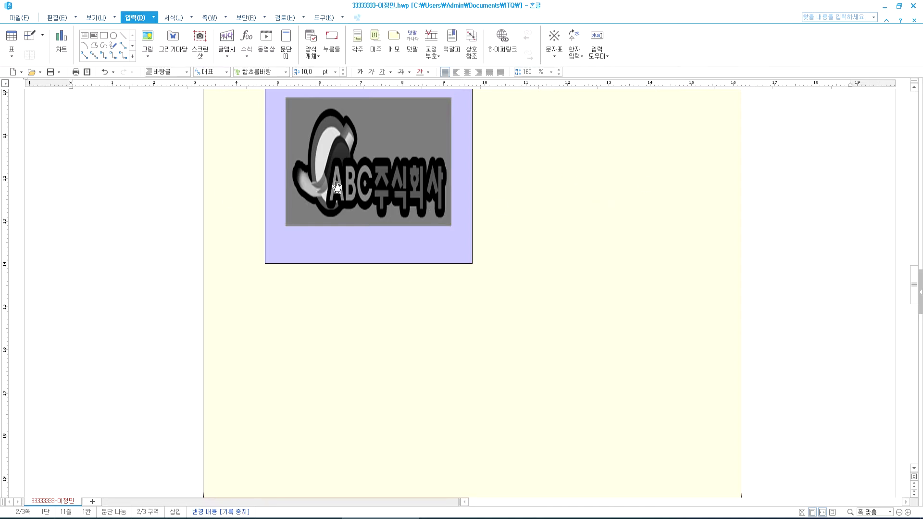
# - Test the logo's link and inspect the lavender square and rounded panel's shortcut menus
pyautogui.click(337, 187)
pyautogui.scroll(10, 335, 308)
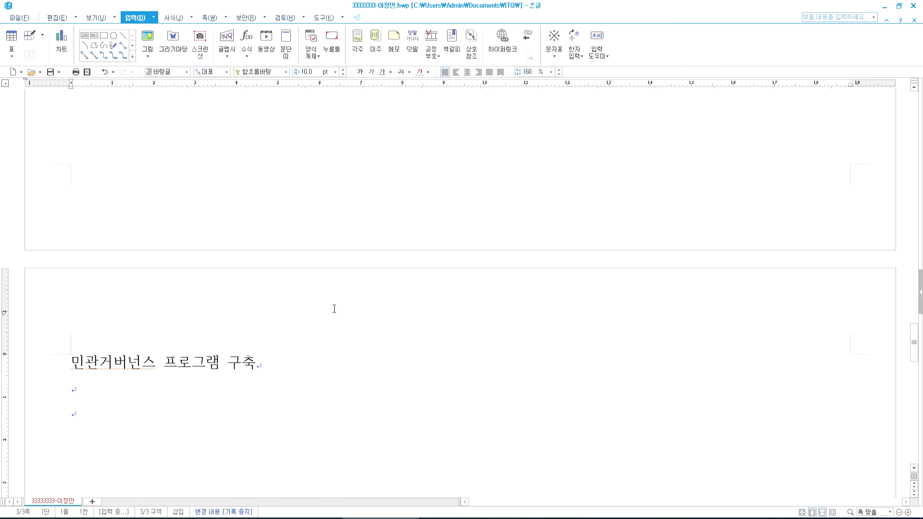
pyautogui.rightClick(354, 285)
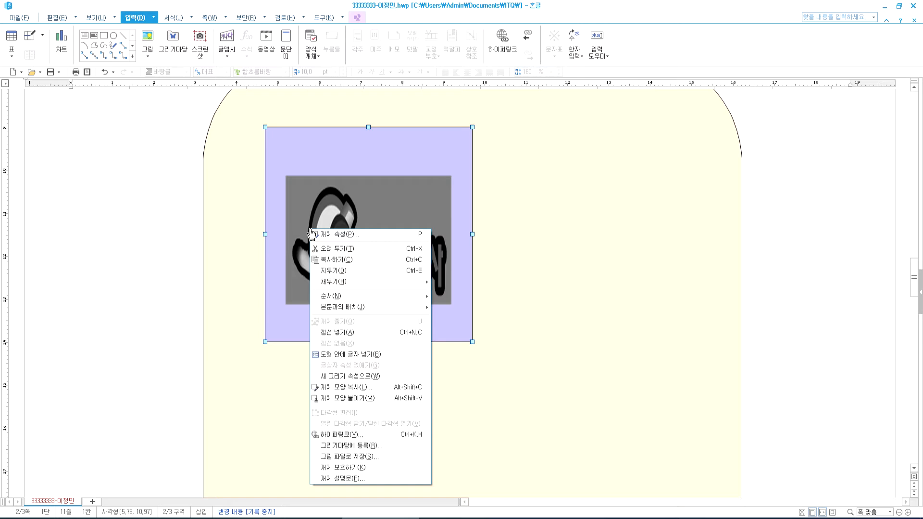
pyautogui.click(308, 233)
pyautogui.click(550, 248)
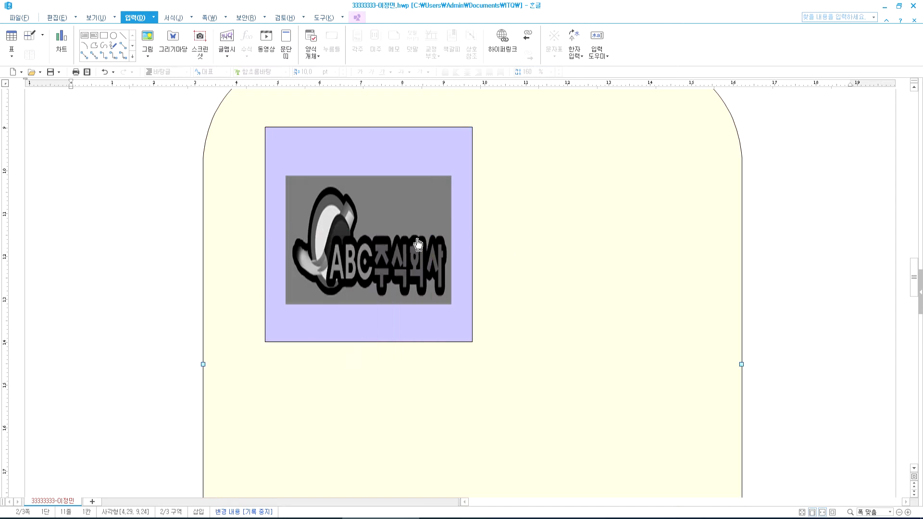
pyautogui.rightClick(399, 238)
pyautogui.click(306, 246)
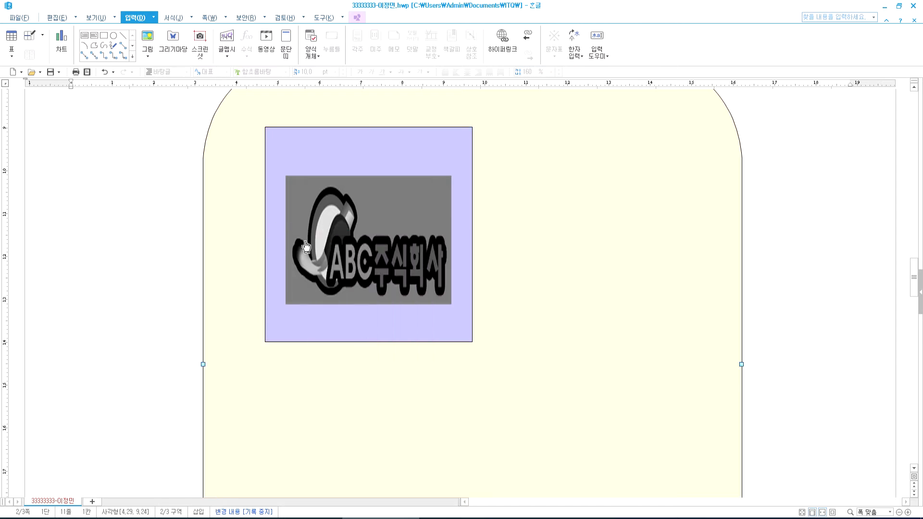
pyautogui.click(181, 240)
pyautogui.rightClick(368, 255)
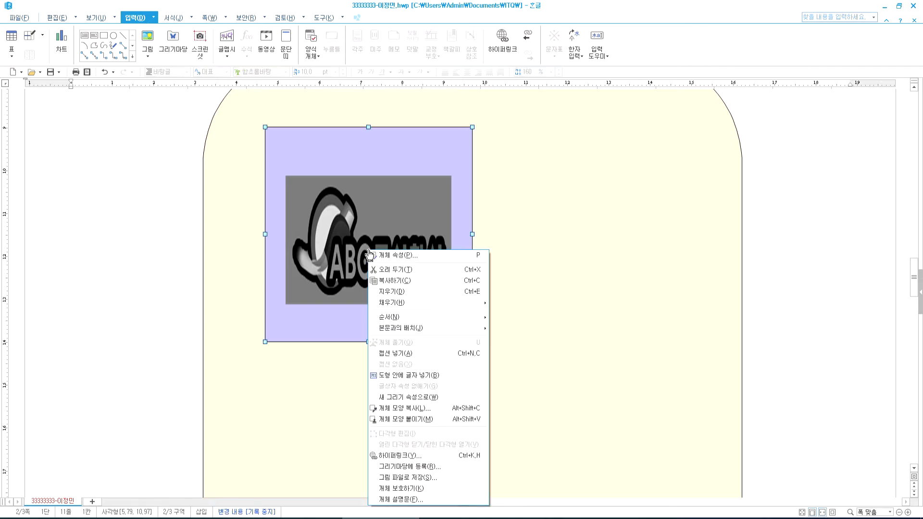
pyautogui.press('Escape')
pyautogui.click(151, 215)
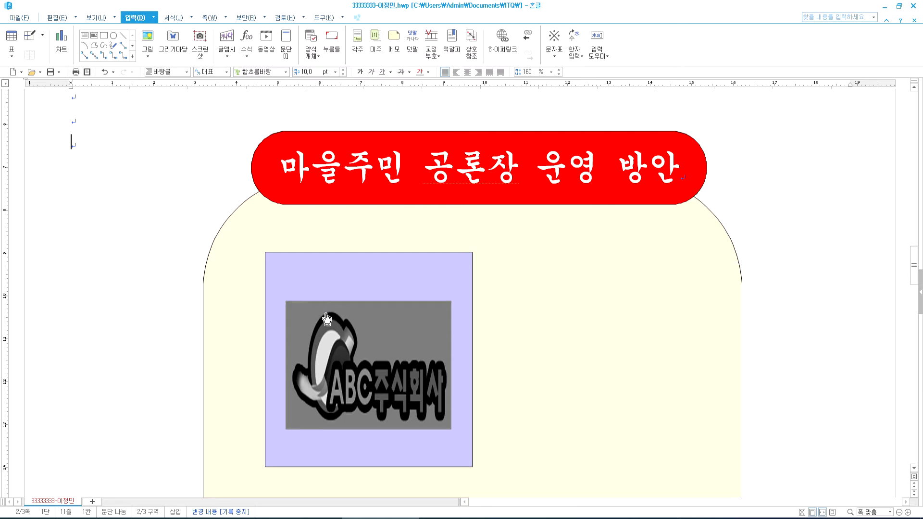
# - Hyperlink the purple logo box to the start of the current document
pyautogui.rightClick(380, 353)
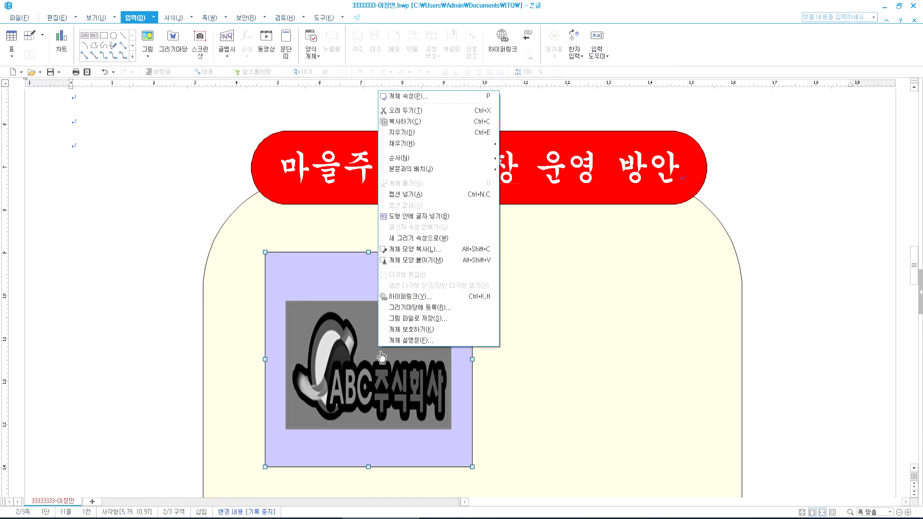
pyautogui.press('Escape')
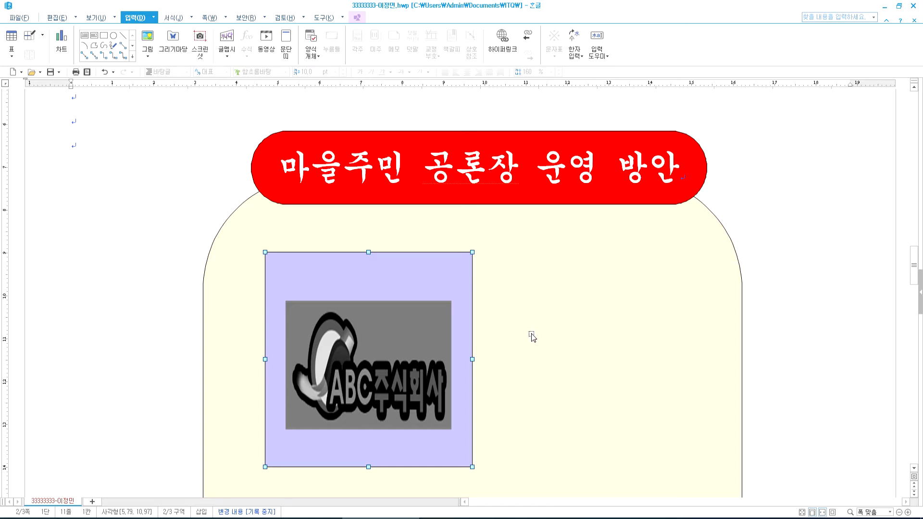
pyautogui.rightClick(386, 335)
pyautogui.press('Escape')
pyautogui.click(354, 341)
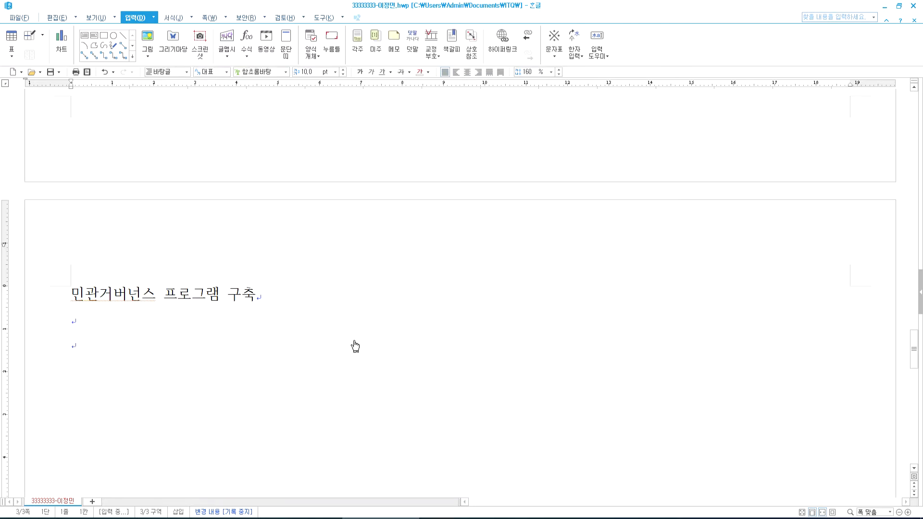
pyautogui.scroll(10, 355, 336)
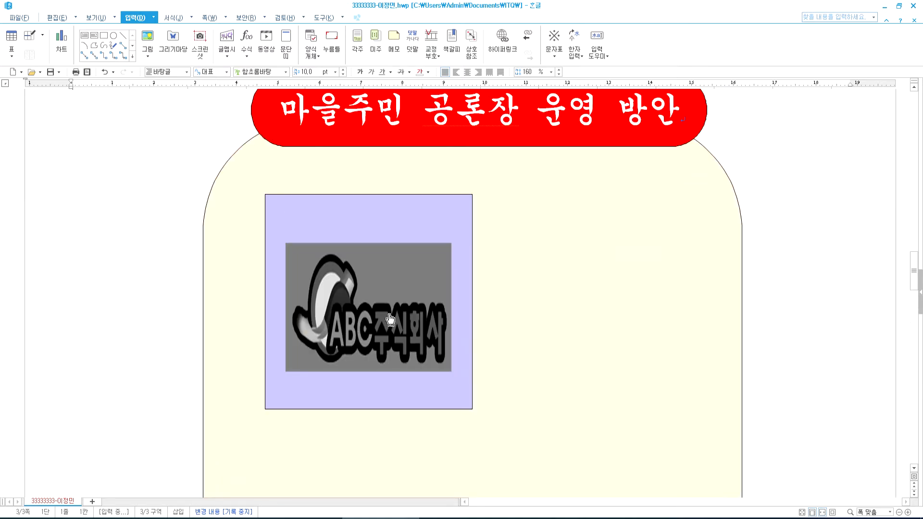
pyautogui.rightClick(386, 319)
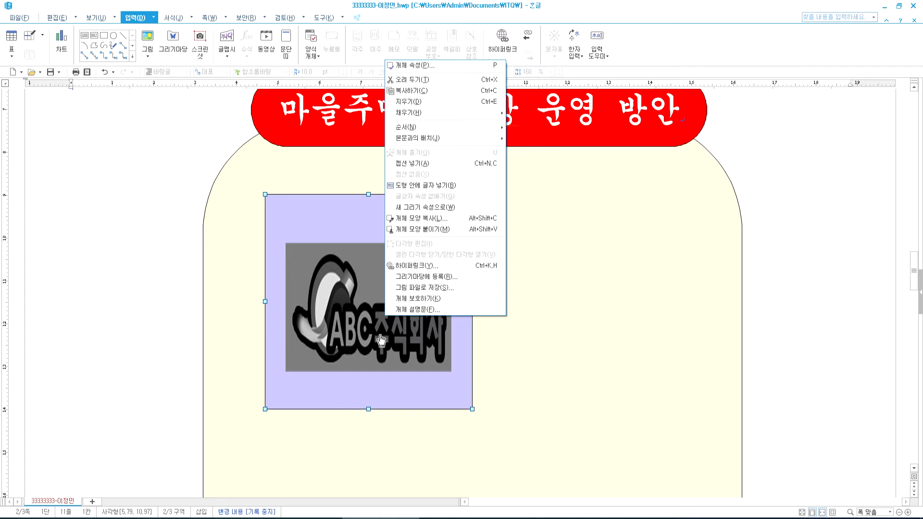
pyautogui.click(401, 266)
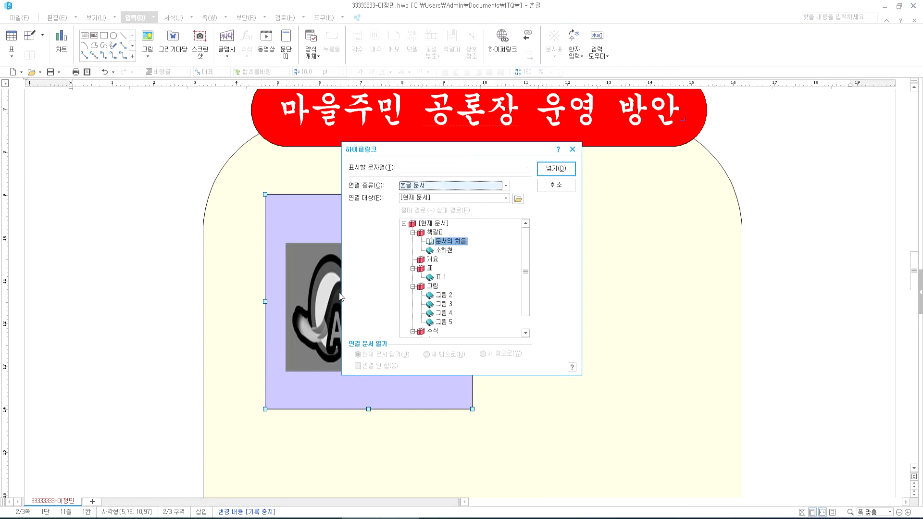
pyautogui.press('Return')
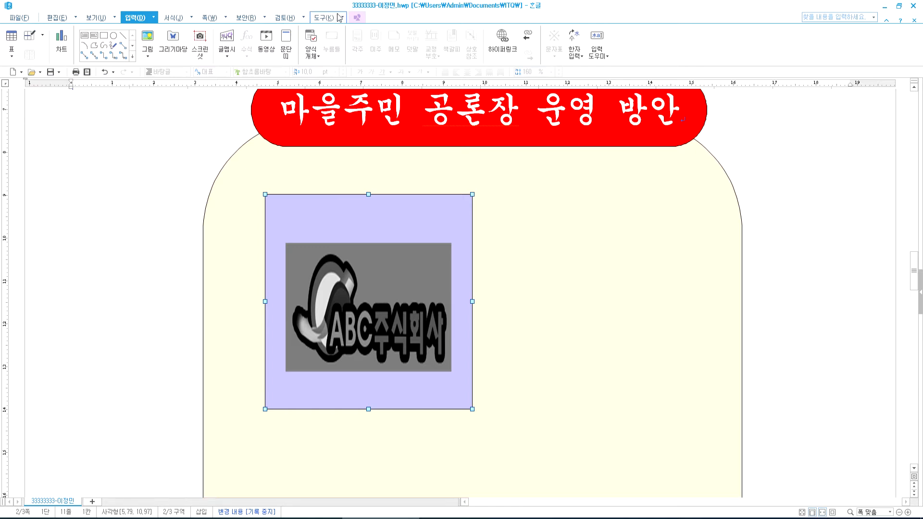
# - Turn on object selection and marquee-select the ABC logo, then deselect it
pyautogui.click(351, 18)
pyautogui.click(74, 42)
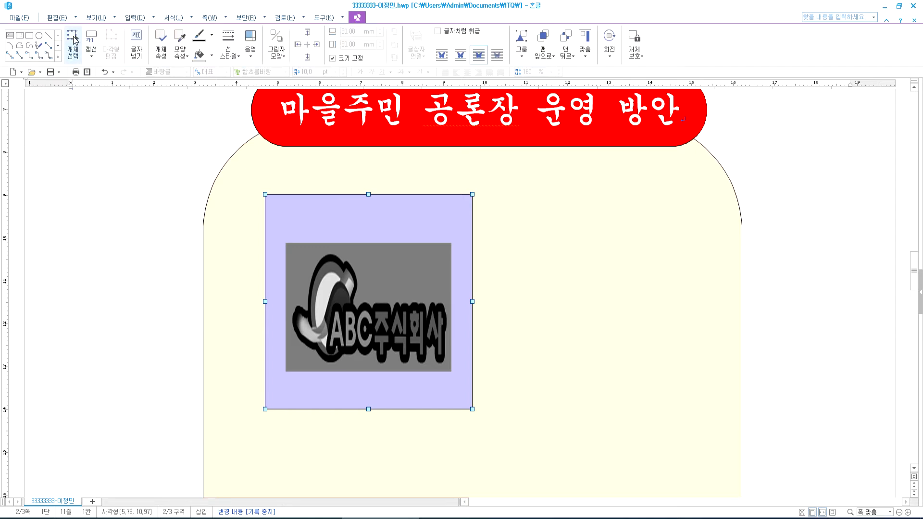
pyautogui.click(155, 235)
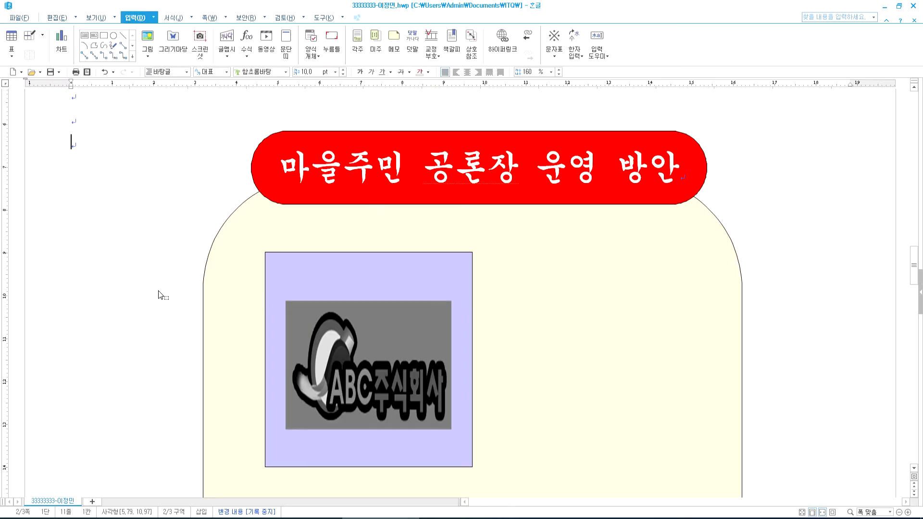
pyautogui.moveTo(163, 298); pyautogui.dragTo(498, 437)
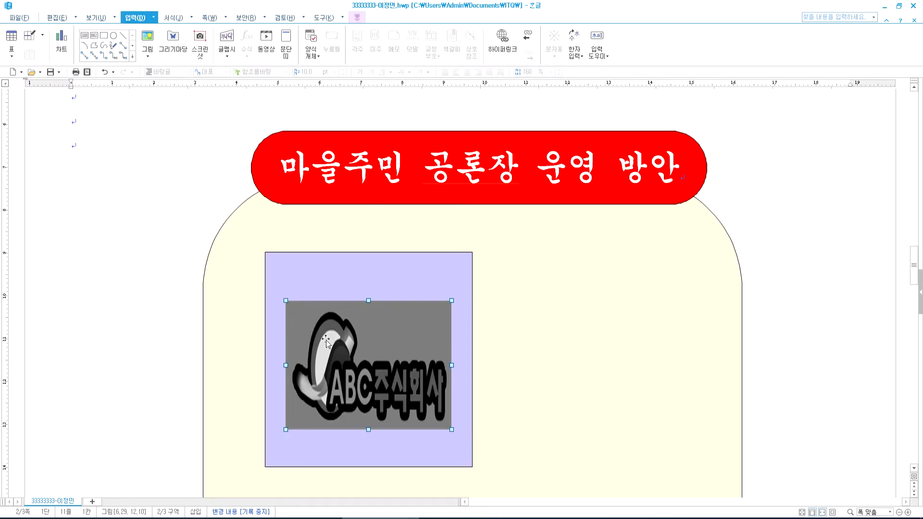
pyautogui.press('Escape')
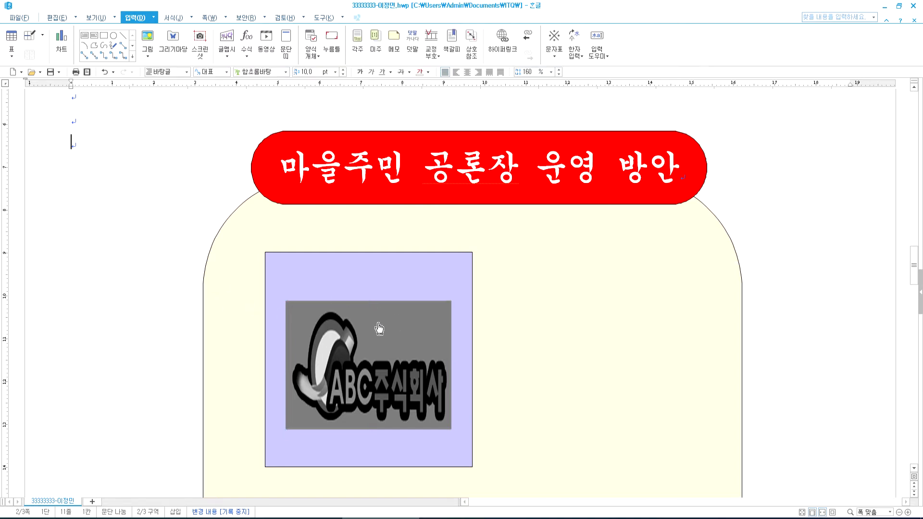
# - Back on page 3, drag a marquee around the logo again to select it alone
pyautogui.press('Down')
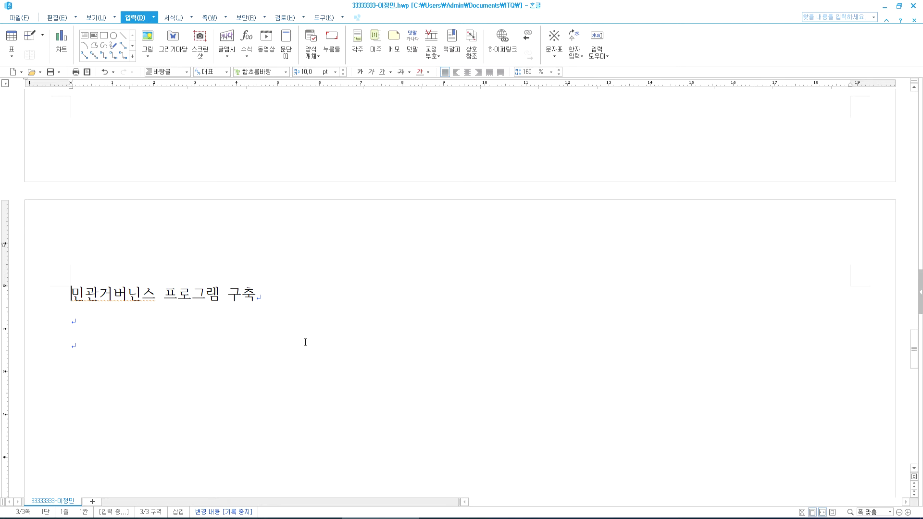
pyautogui.scroll(15, 305, 342)
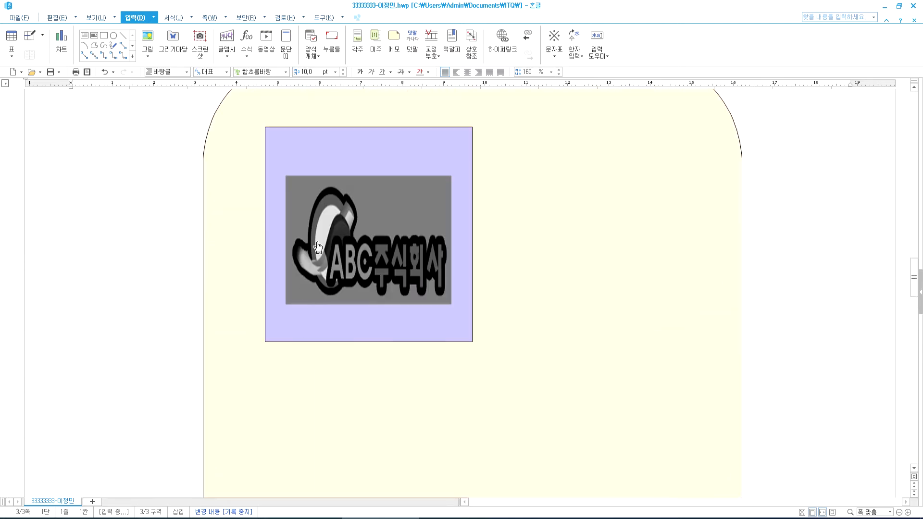
pyautogui.rightClick(375, 244)
pyautogui.click(318, 149)
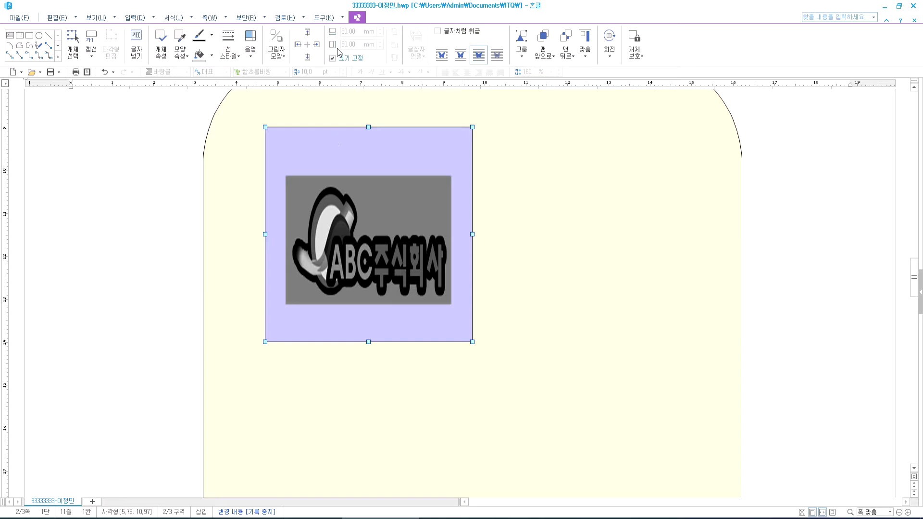
pyautogui.click(74, 44)
pyautogui.click(143, 163)
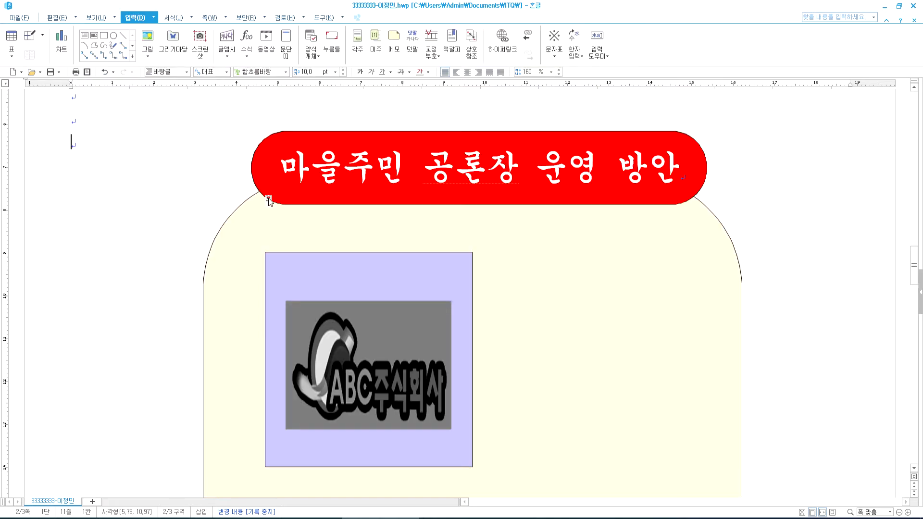
pyautogui.scroll(-3, 163, 269)
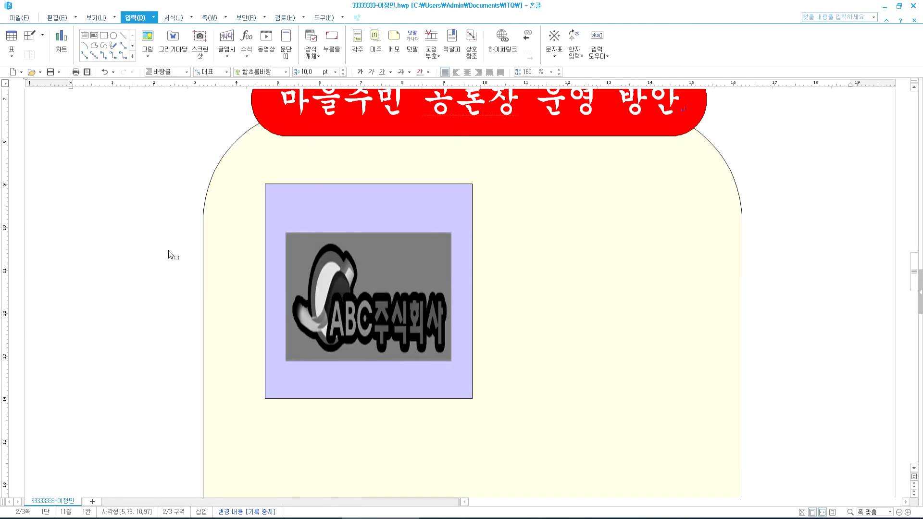
pyautogui.moveTo(145, 227); pyautogui.dragTo(517, 382)
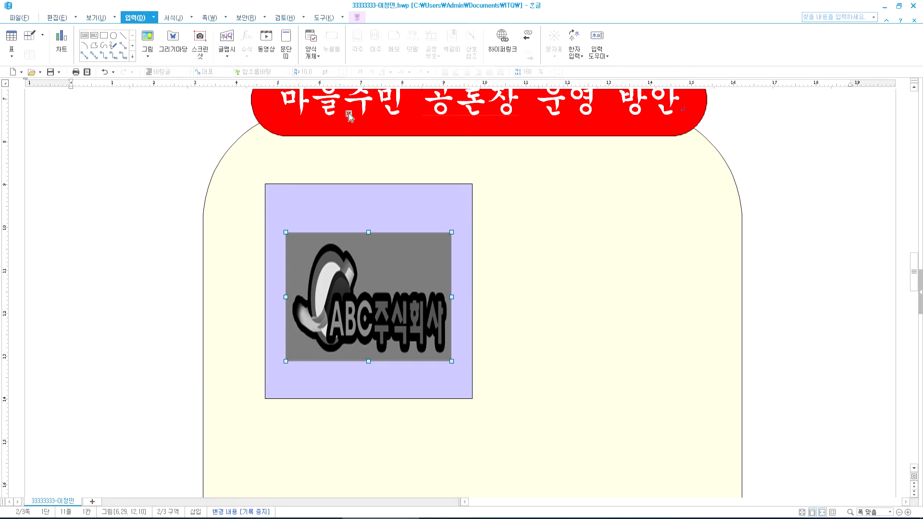
pyautogui.click(506, 46)
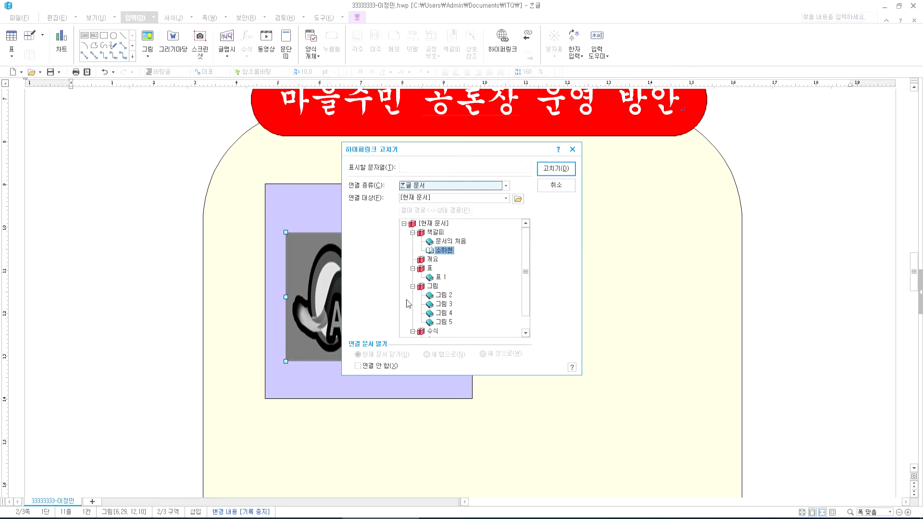
pyautogui.click(377, 368)
pyautogui.click(557, 185)
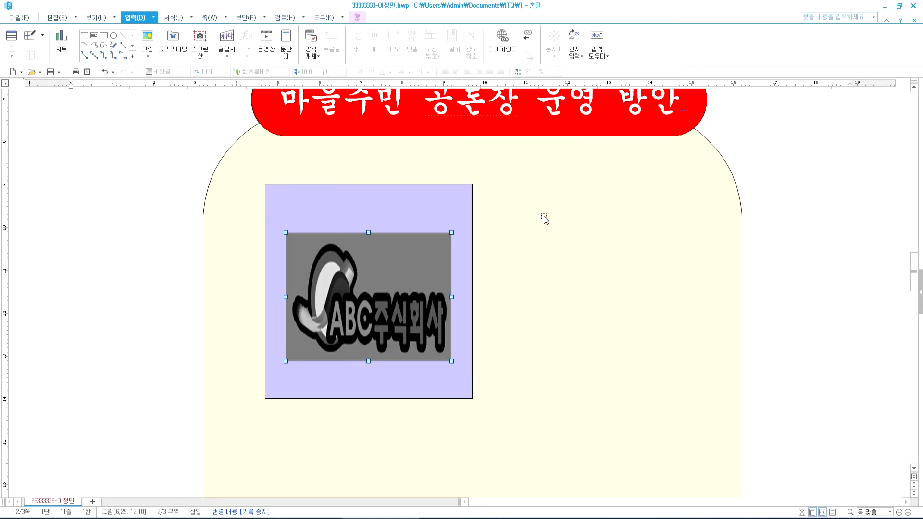
pyautogui.click(533, 285)
pyautogui.click(411, 288)
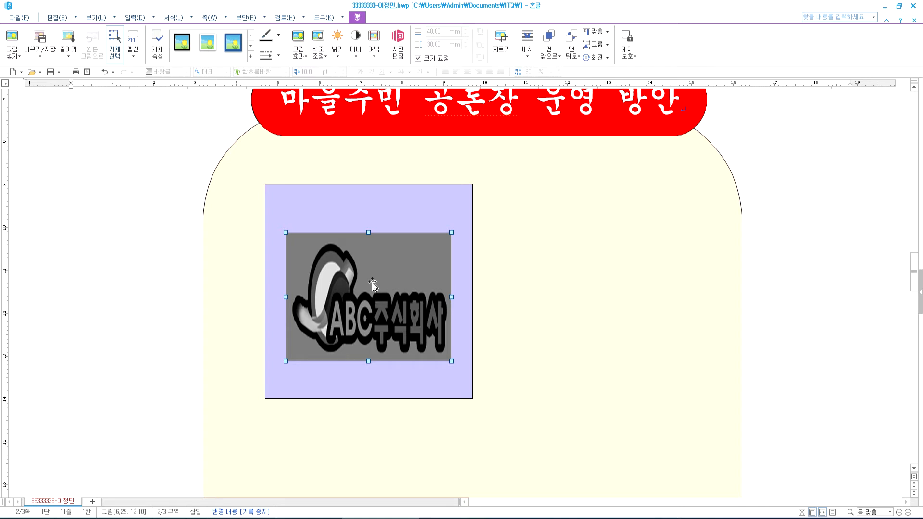
pyautogui.click(173, 234)
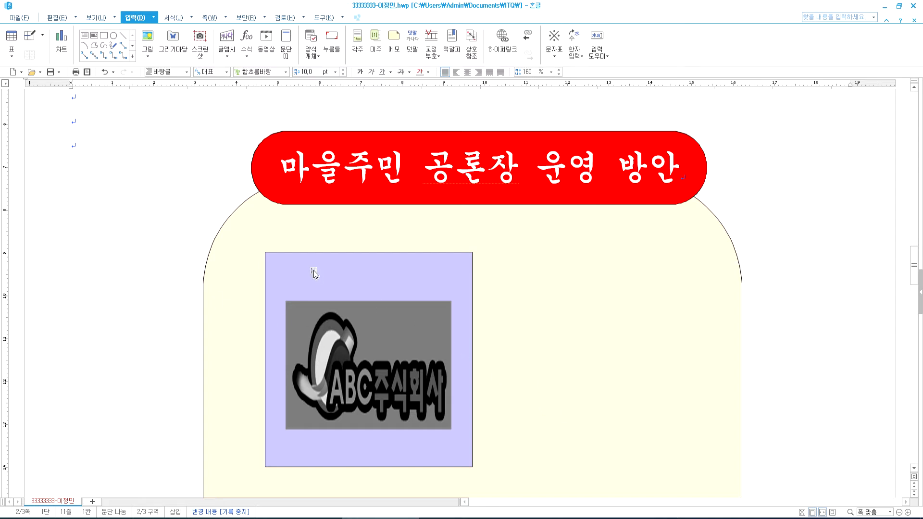
# - Inspect the rounded panel's properties without changes and switch on object selection
pyautogui.click(260, 210)
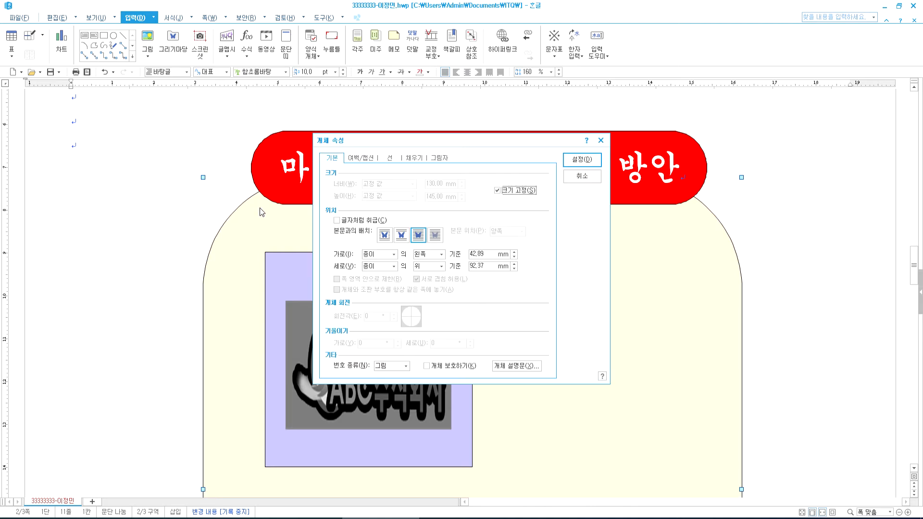
pyautogui.doubleClick(260, 210)
pyautogui.press('Escape')
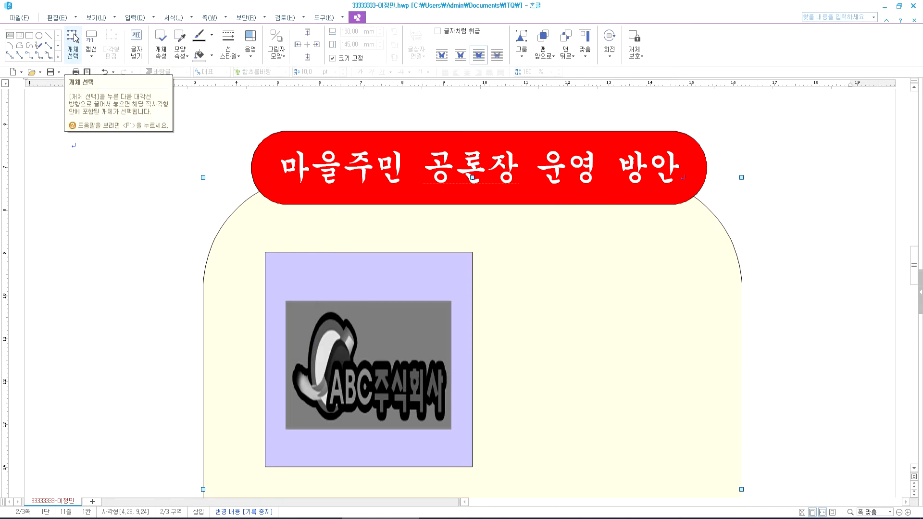
pyautogui.click(73, 38)
pyautogui.click(103, 224)
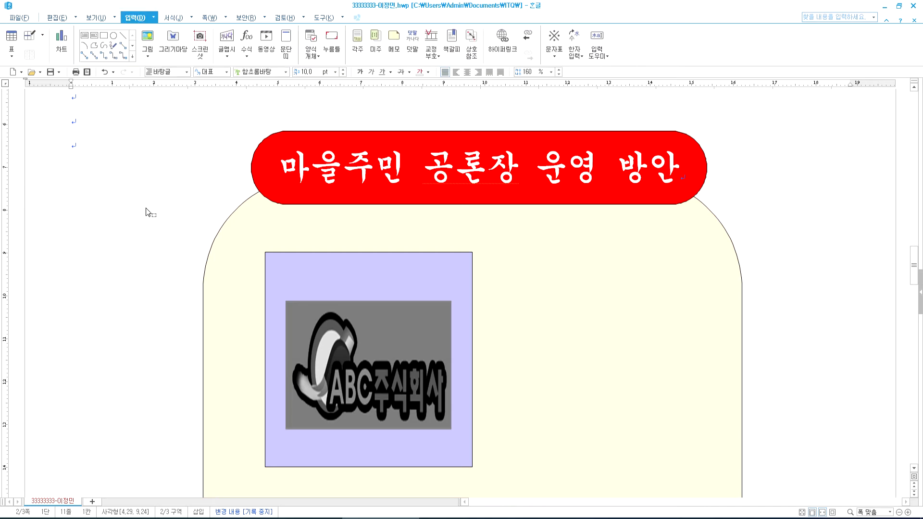
pyautogui.scroll(2, 116, 207)
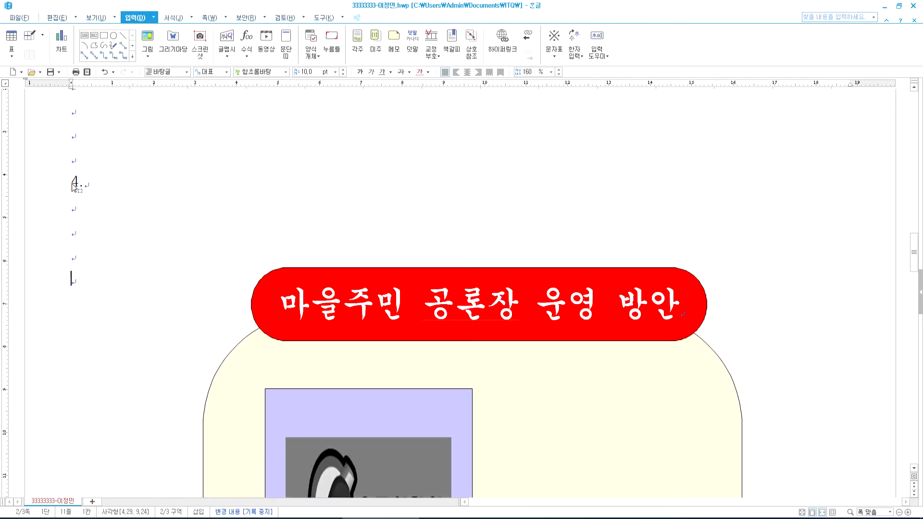
pyautogui.scroll(-3, 231, 240)
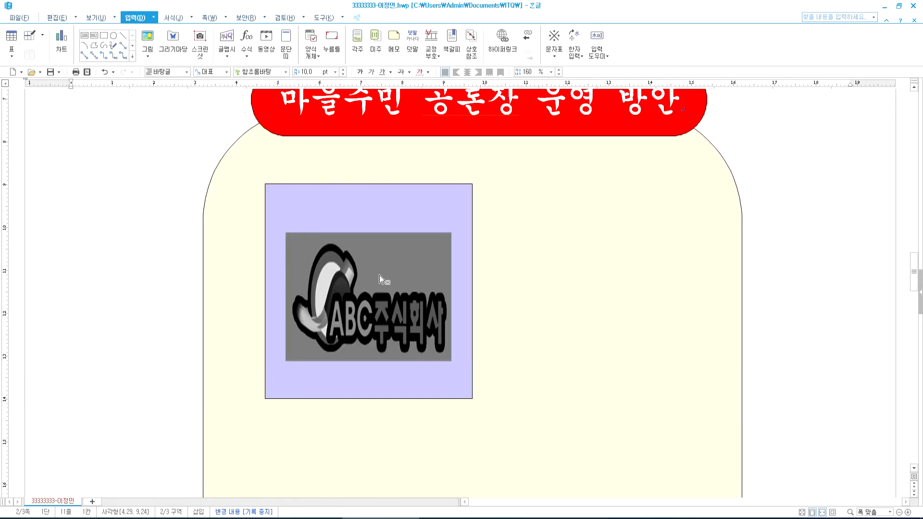
# - Link the ABC logo picture to the 소하천 bookmark, deselect it, and view the task PDF
pyautogui.click(415, 340)
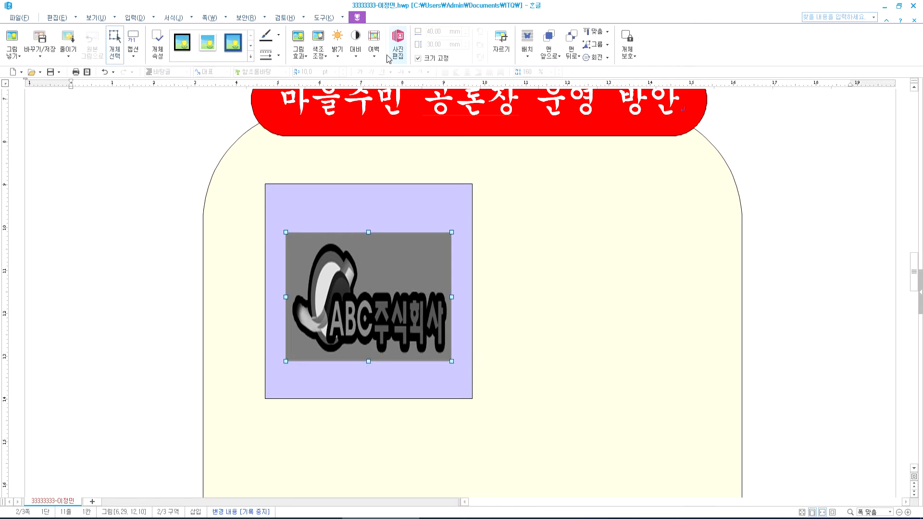
pyautogui.rightClick(386, 270)
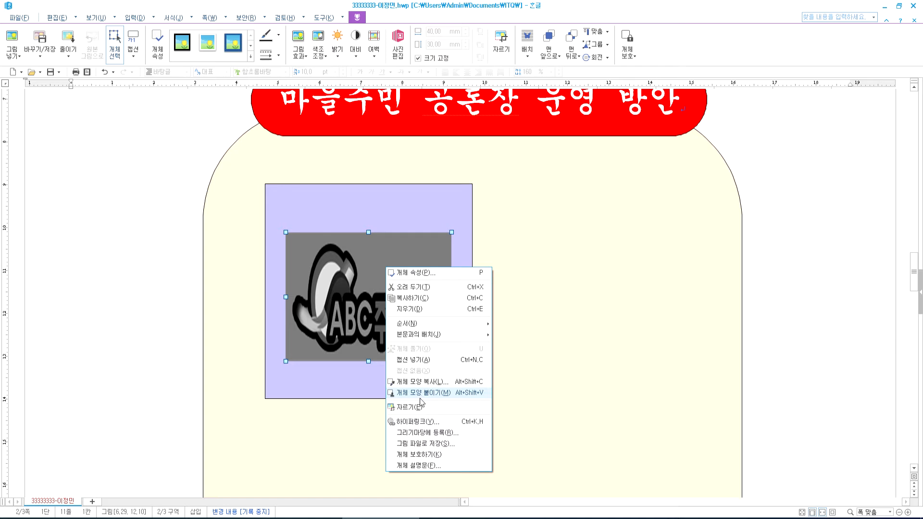
pyautogui.click(409, 423)
pyautogui.click(443, 250)
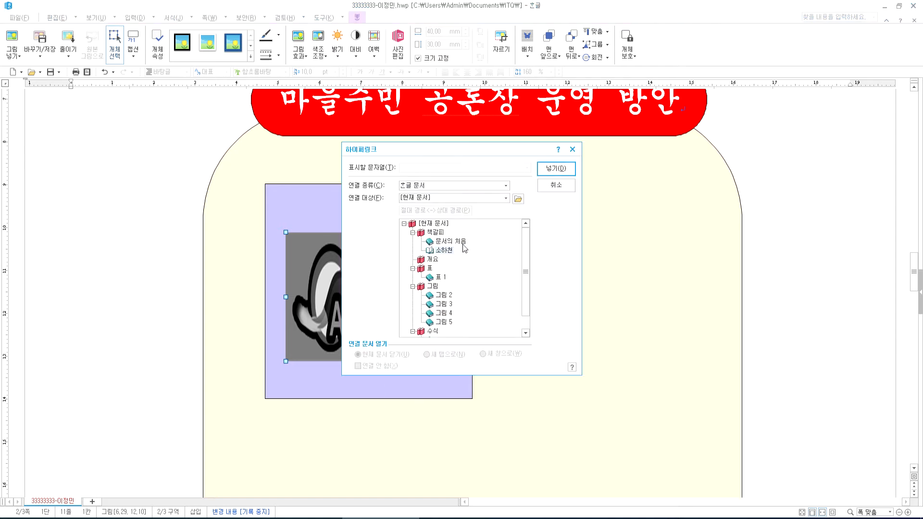
pyautogui.click(554, 170)
pyautogui.click(596, 247)
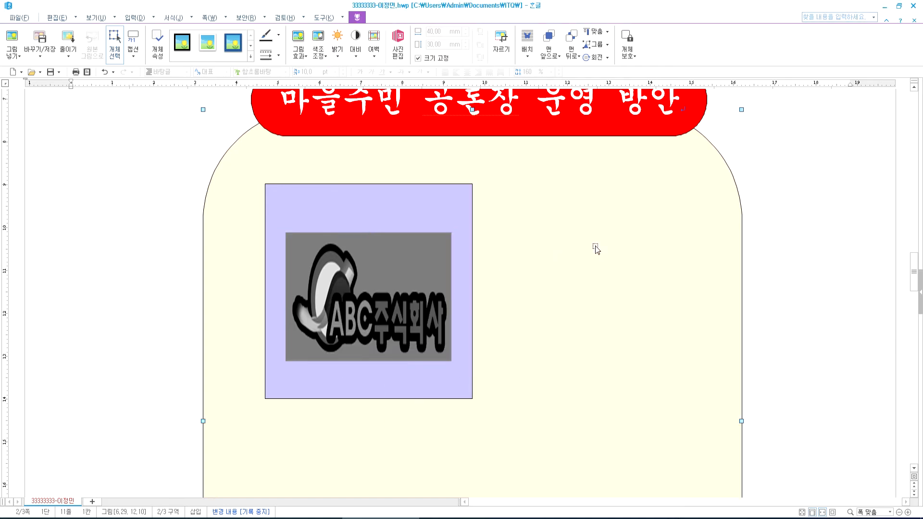
pyautogui.click(776, 226)
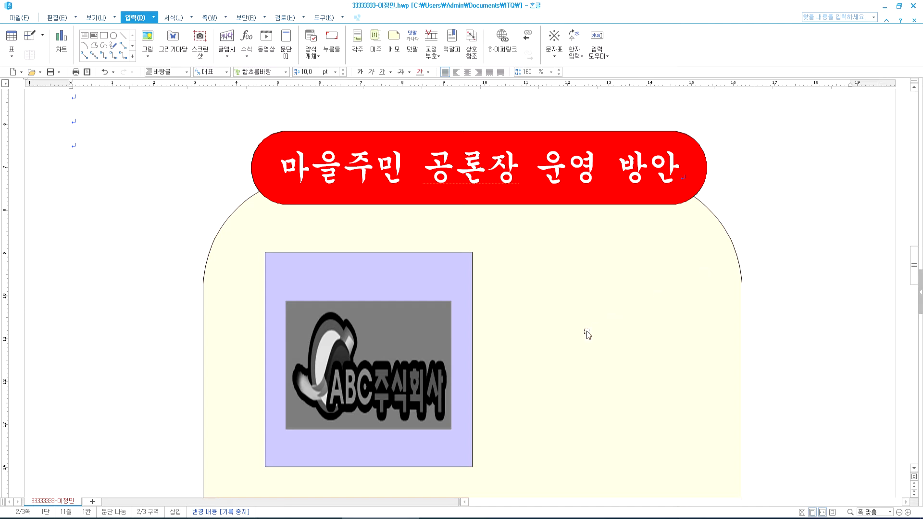
pyautogui.scroll(-5, 584, 334)
pyautogui.scroll(3, 476, 335)
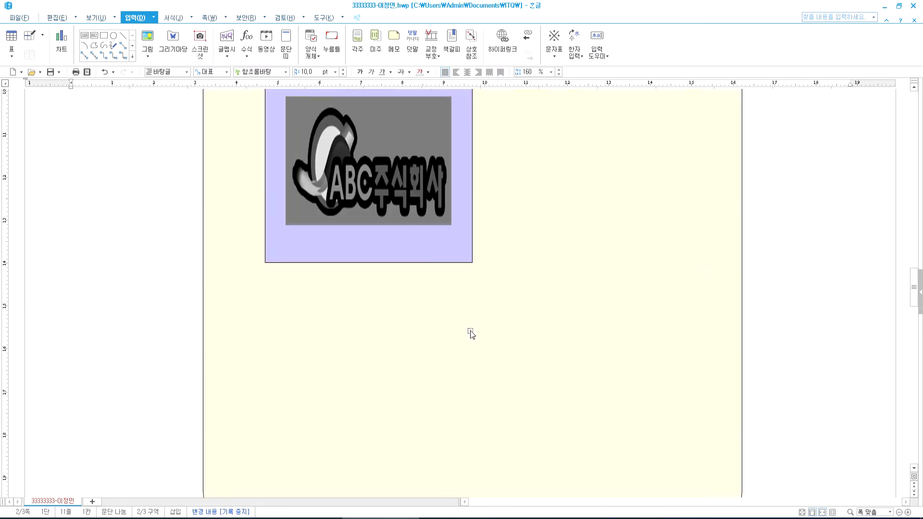
pyautogui.hotkey('alt', 'Tab')
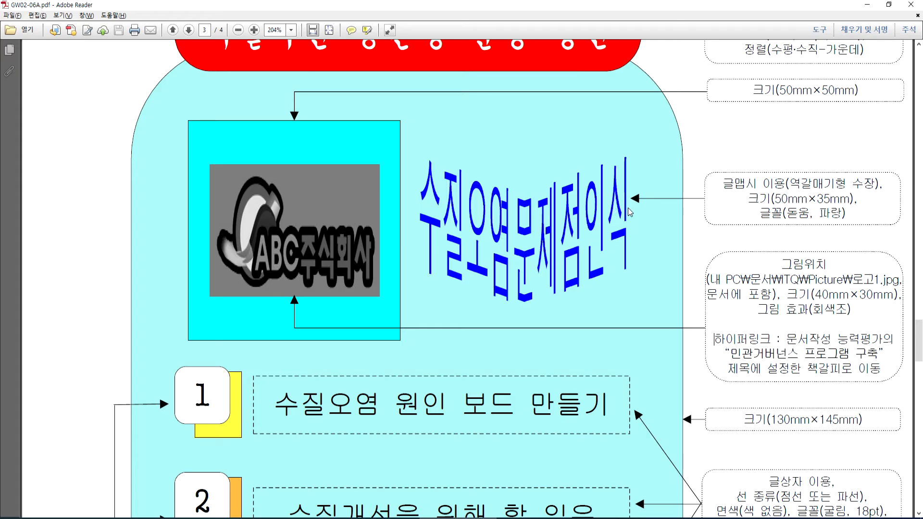
# - Return from the PDF to the Hangul document and scroll up to question 4's panel
pyautogui.hotkey('alt', 'Tab')
pyautogui.scroll(3, 538, 273)
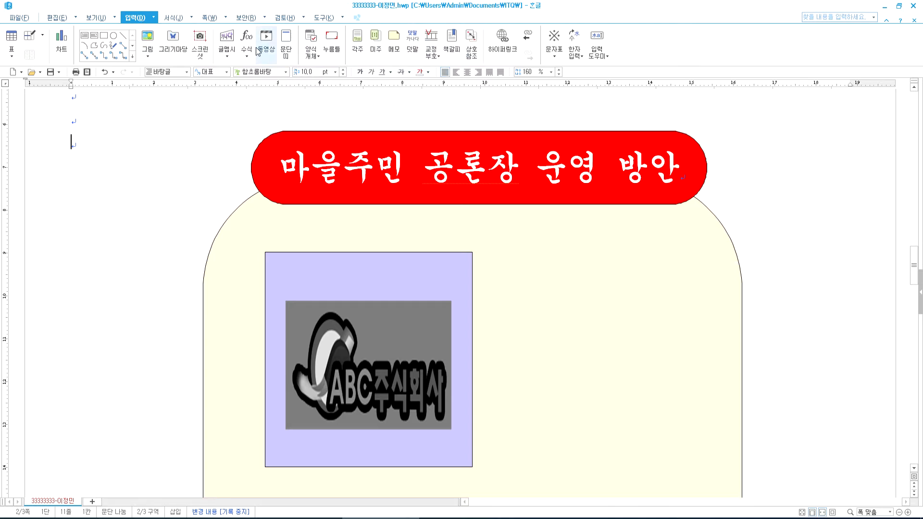
# - Create 돋움 word-art reading '수질오염문제점인식' with the 역갈매기형 수장 shape
pyautogui.click(226, 39)
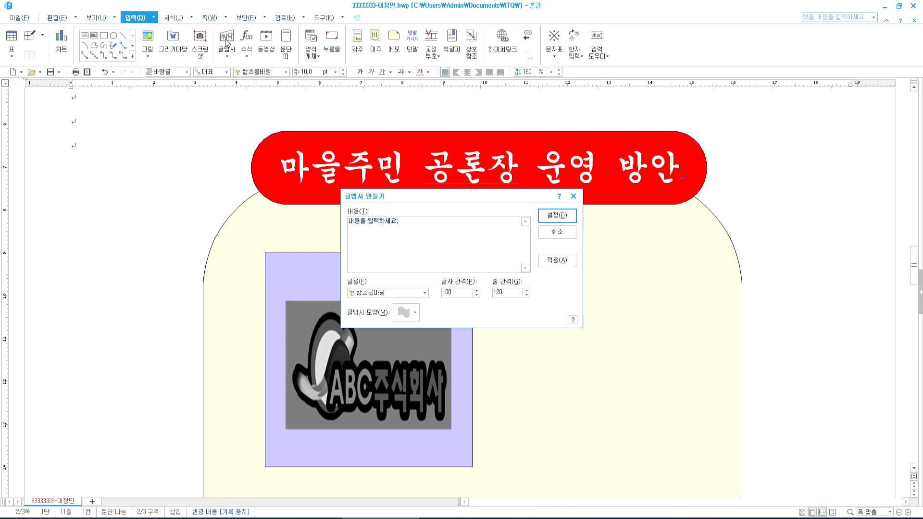
pyautogui.write('수')
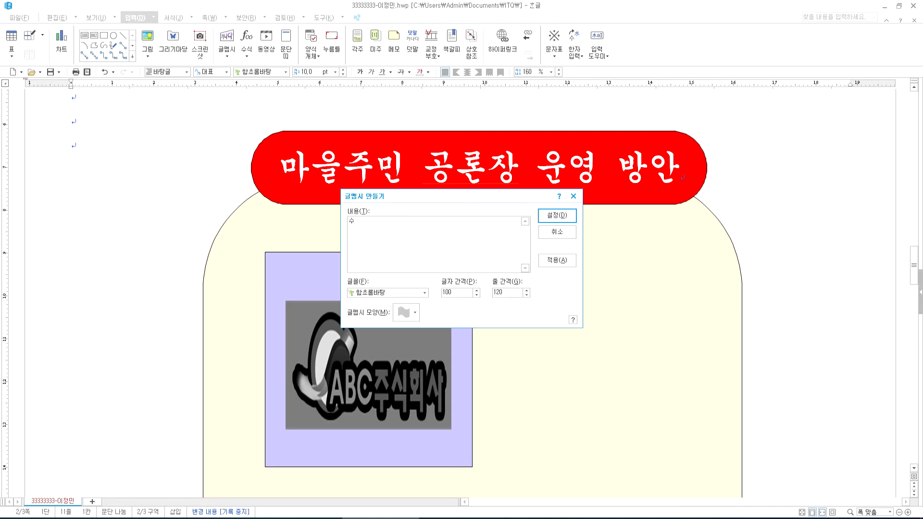
pyautogui.write('질오염문제점인')
pyautogui.write('시')
pyautogui.click(424, 292)
pyautogui.scroll(8, 396, 355)
pyautogui.scroll(6, 395, 355)
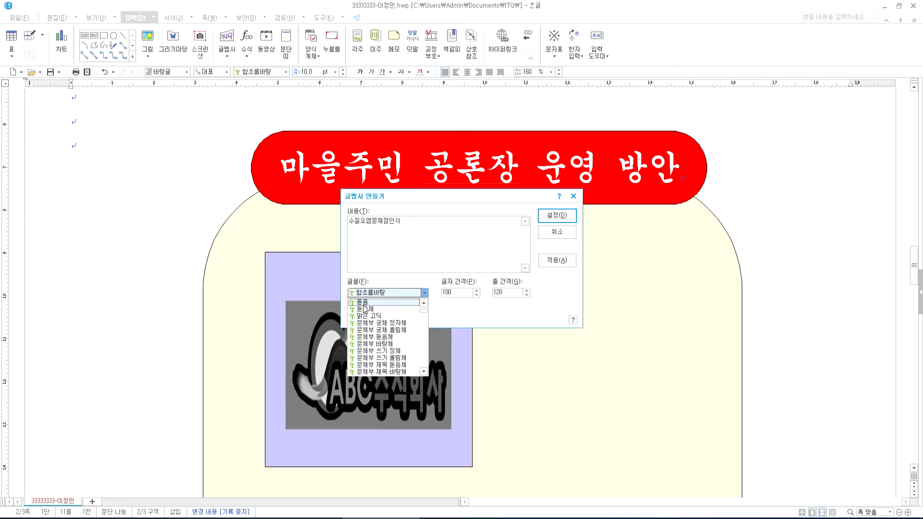
pyautogui.click(364, 303)
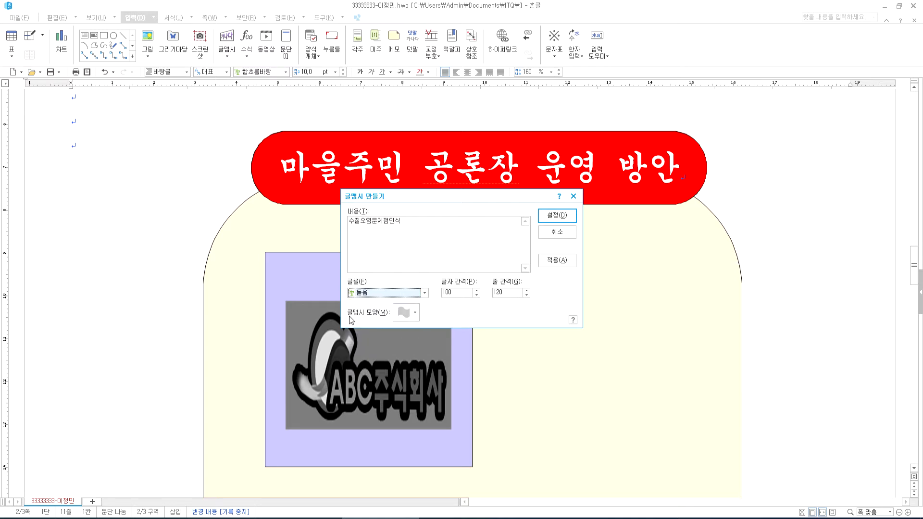
pyautogui.click(416, 318)
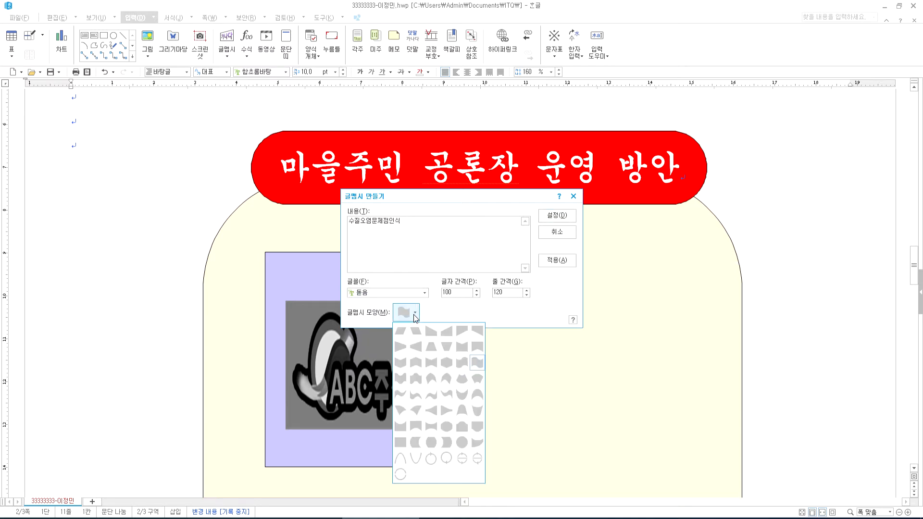
pyautogui.click(401, 370)
pyautogui.moveTo(505, 204); pyautogui.dragTo(587, 180)
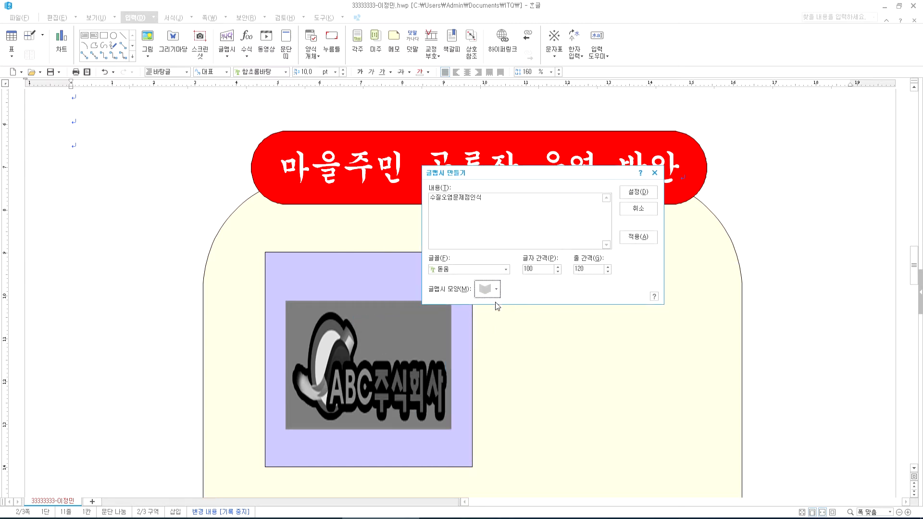
pyautogui.click(638, 192)
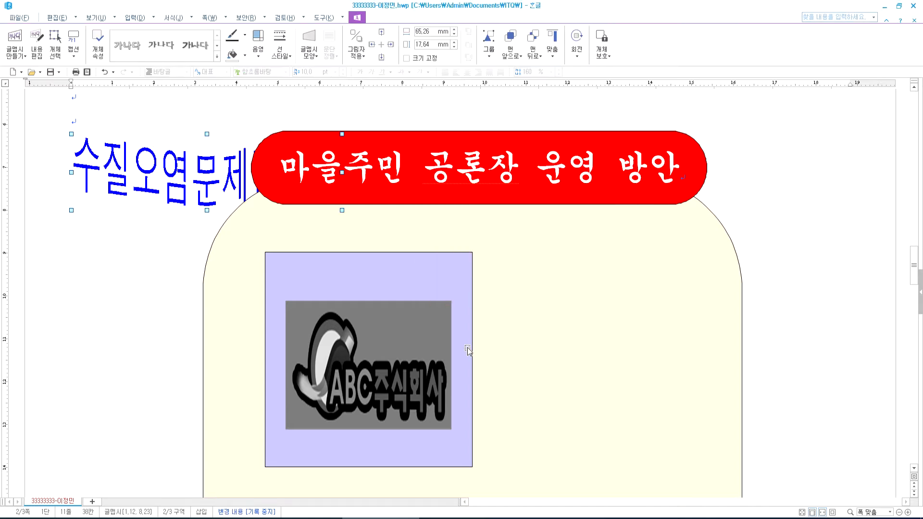
# - Try repositioning the word-art, undoing the misplaced move to the right
pyautogui.moveTo(190, 209); pyautogui.dragTo(186, 177)
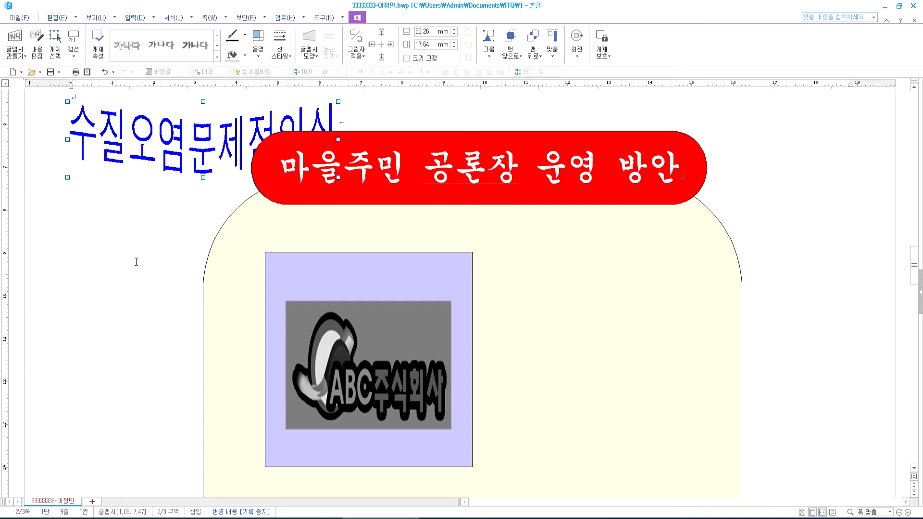
pyautogui.moveTo(207, 171); pyautogui.dragTo(532, 374)
pyautogui.hotkey('ctrl', 'z')
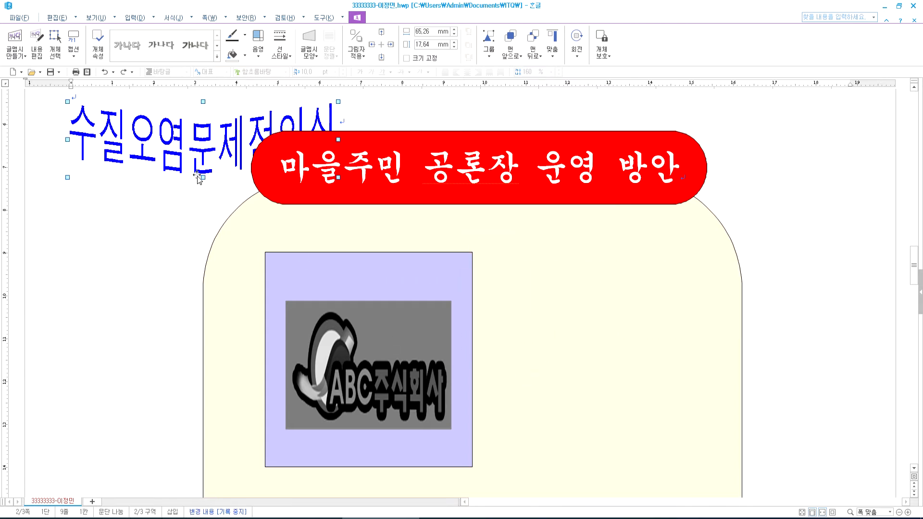
# - Make the word-art 50 mm wide, size-locked and in front of text, beside the logo
pyautogui.doubleClick(158, 154)
pyautogui.moveTo(441, 185); pyautogui.dragTo(379, 185)
pyautogui.write('50')
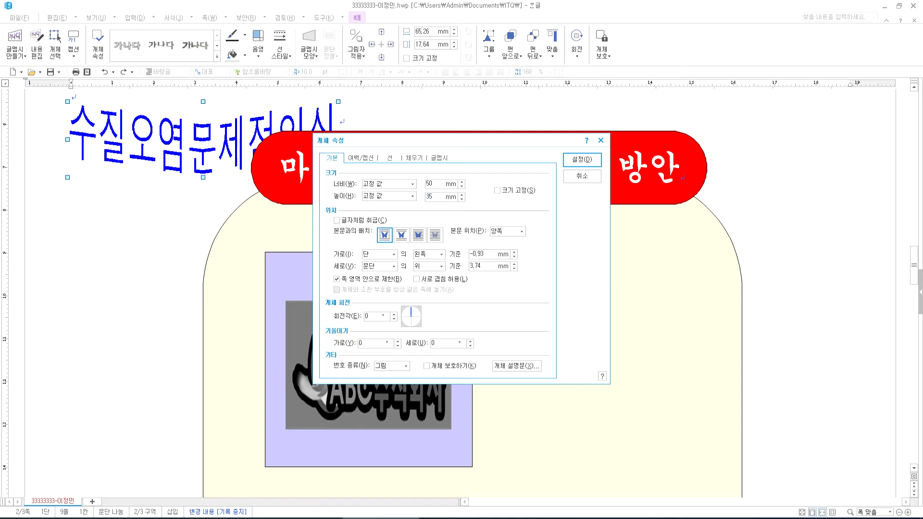
pyautogui.click(506, 192)
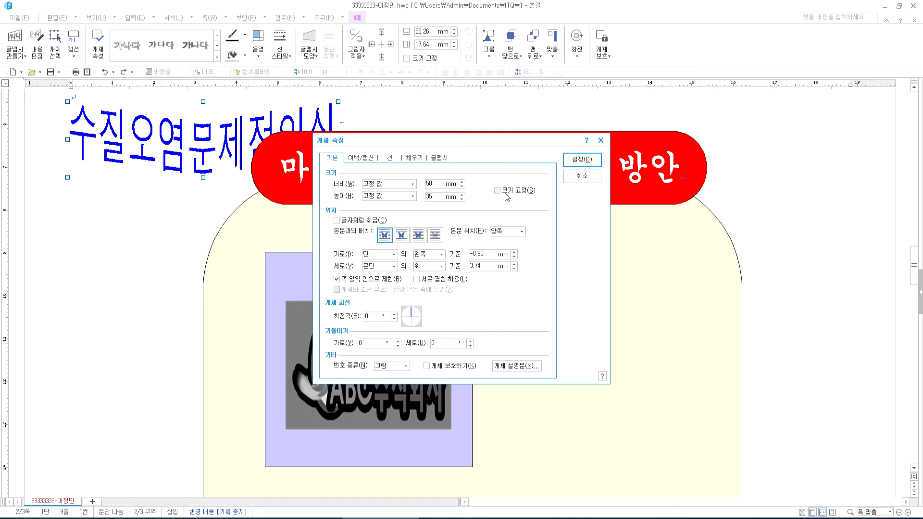
pyautogui.click(418, 235)
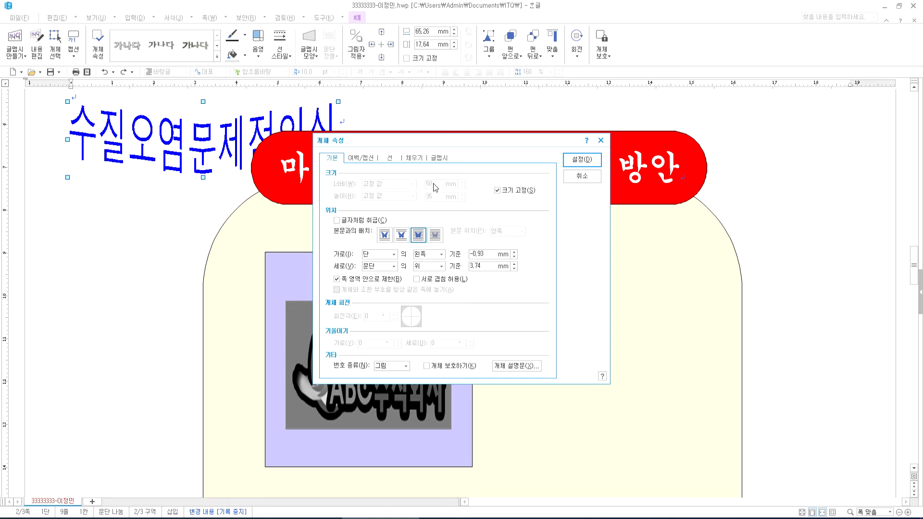
pyautogui.click(581, 164)
pyautogui.moveTo(193, 168); pyautogui.dragTo(611, 375)
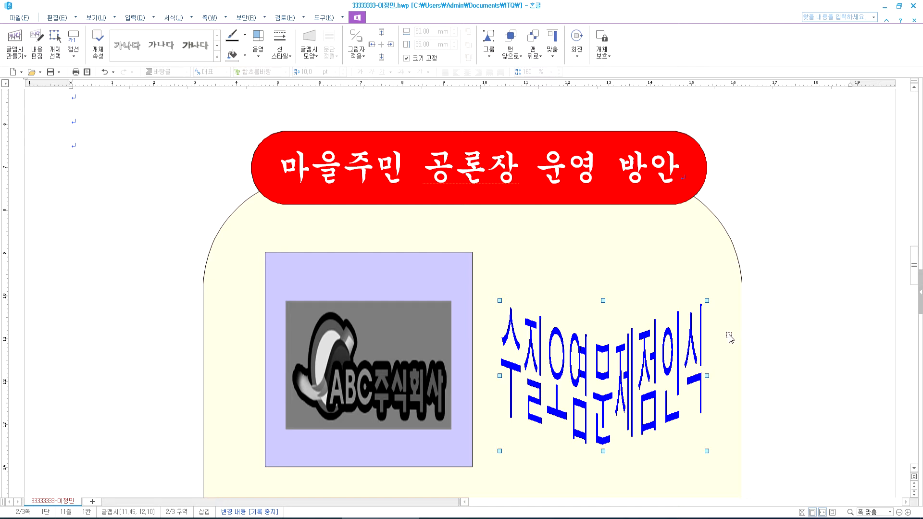
# - Nudge the word-art a little higher beside the logo
pyautogui.moveTo(581, 375); pyautogui.dragTo(581, 364)
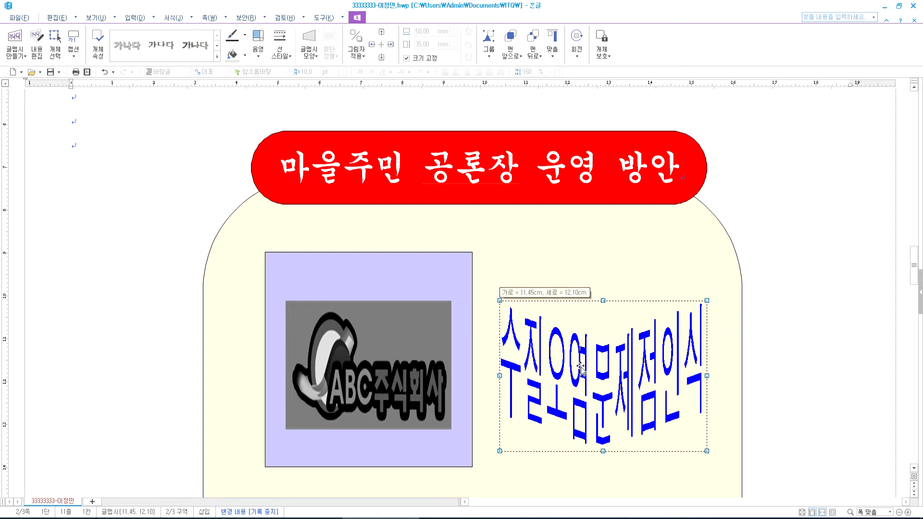
pyautogui.scroll(-5, 817, 339)
pyautogui.moveTo(625, 194); pyautogui.dragTo(624, 182)
pyautogui.scroll(3, 750, 306)
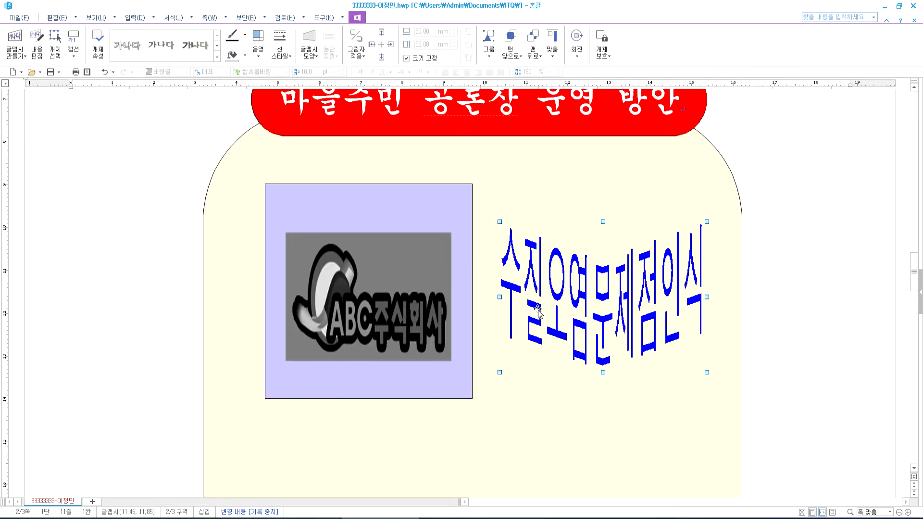
# - Review the word-art's text and shape gallery, close properties unchanged, and deselect it
pyautogui.doubleClick(571, 306)
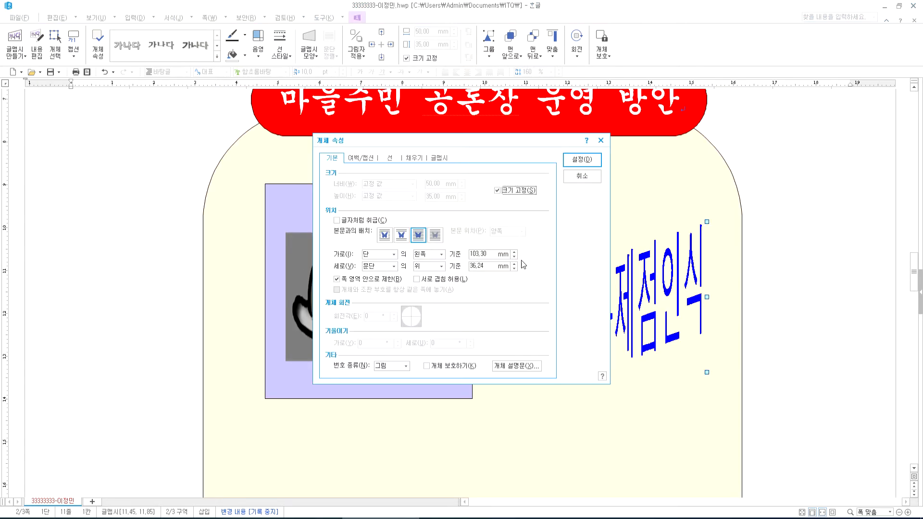
pyautogui.click(438, 159)
pyautogui.click(398, 184)
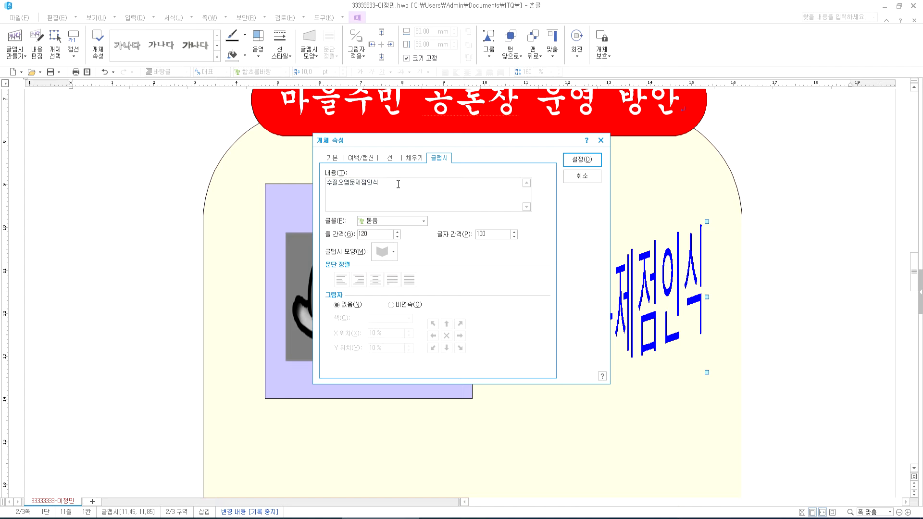
pyautogui.click(384, 254)
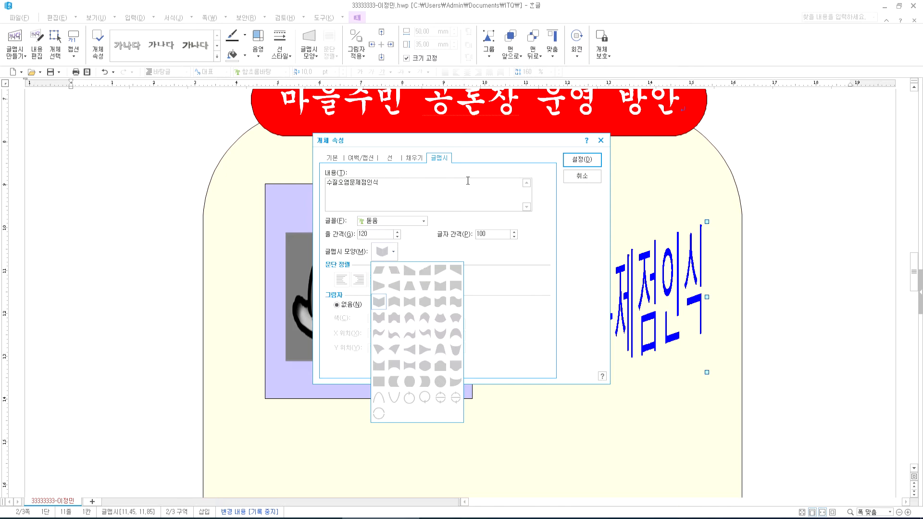
pyautogui.click(574, 181)
pyautogui.click(575, 181)
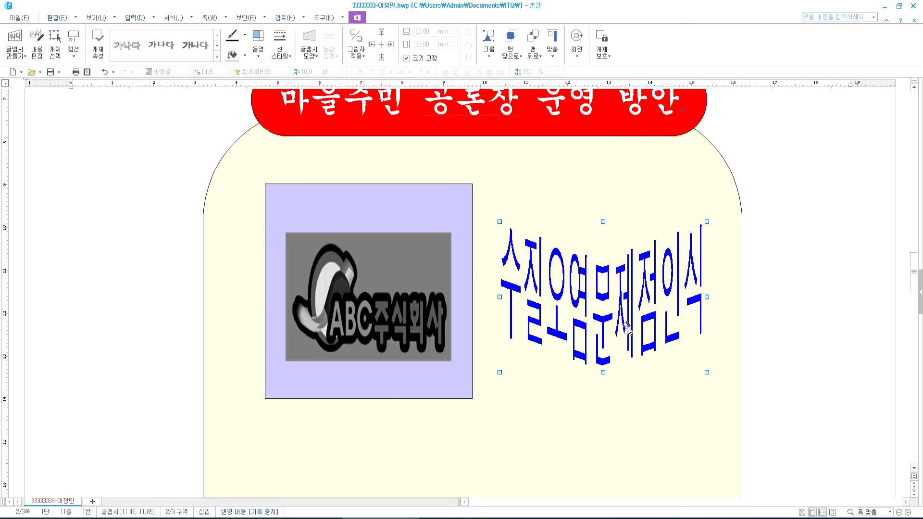
pyautogui.scroll(-5, 149, 316)
pyautogui.click(147, 312)
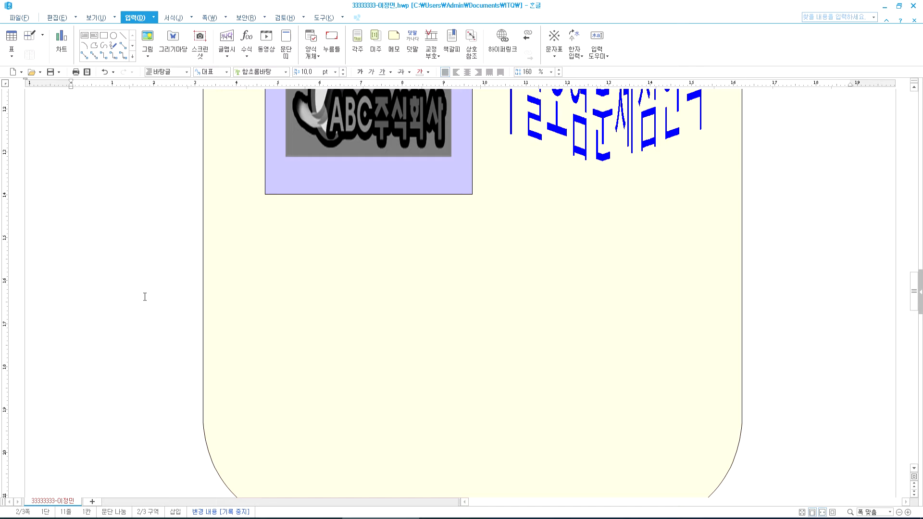
pyautogui.scroll(2, 173, 282)
# - Study the reference PDF's specs: 13×13 mm numbered squares and dashed 18pt text boxes
pyautogui.click(444, 518)
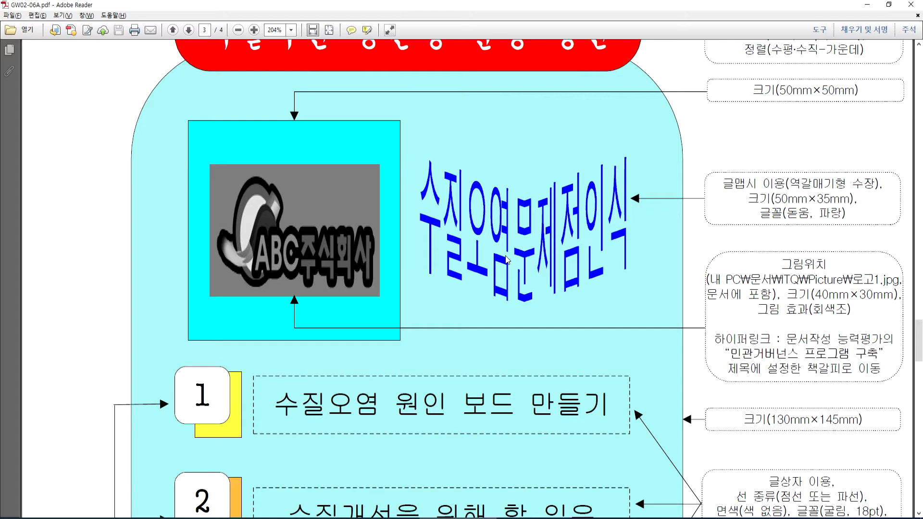
pyautogui.scroll(-5, 507, 269)
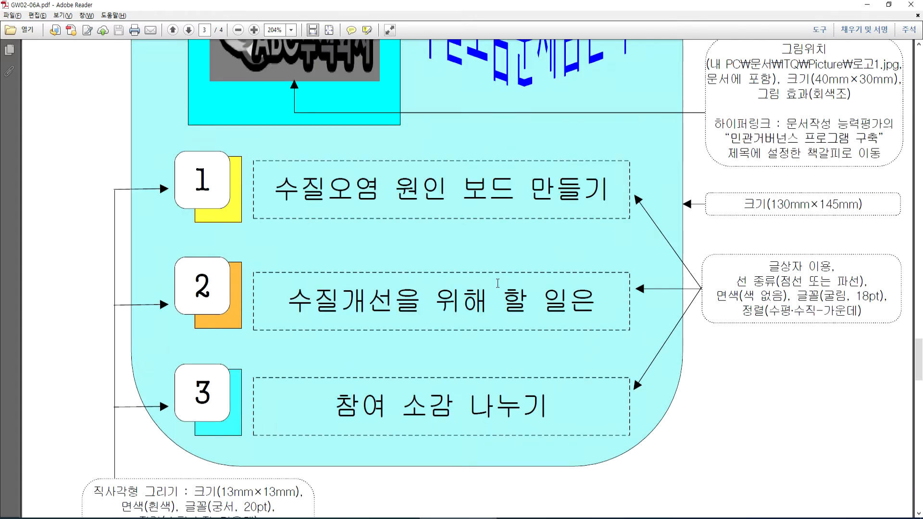
pyautogui.scroll(-1, 498, 283)
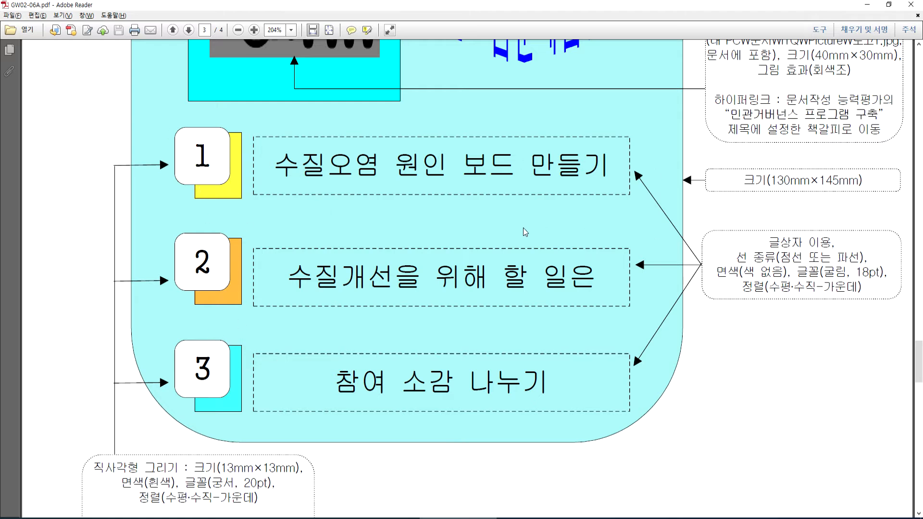
pyautogui.scroll(-2, 293, 244)
pyautogui.scroll(1, 200, 154)
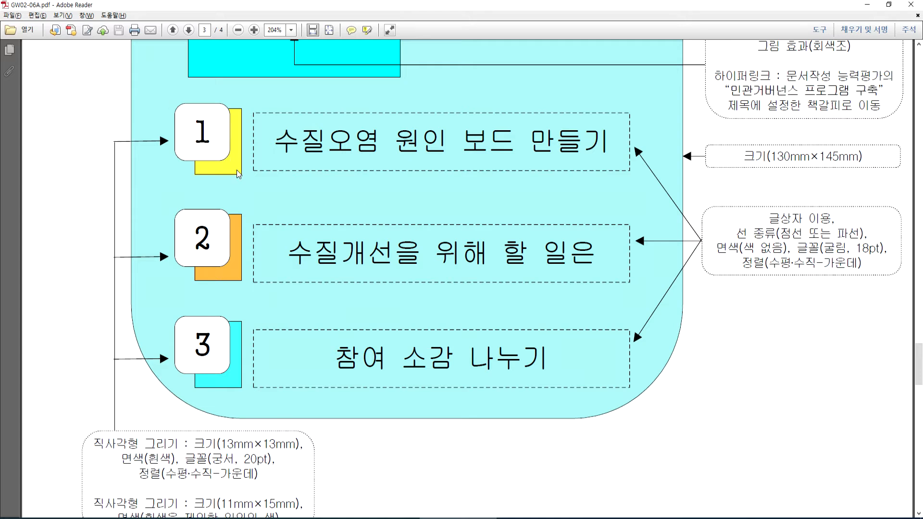
pyautogui.scroll(-3, 228, 328)
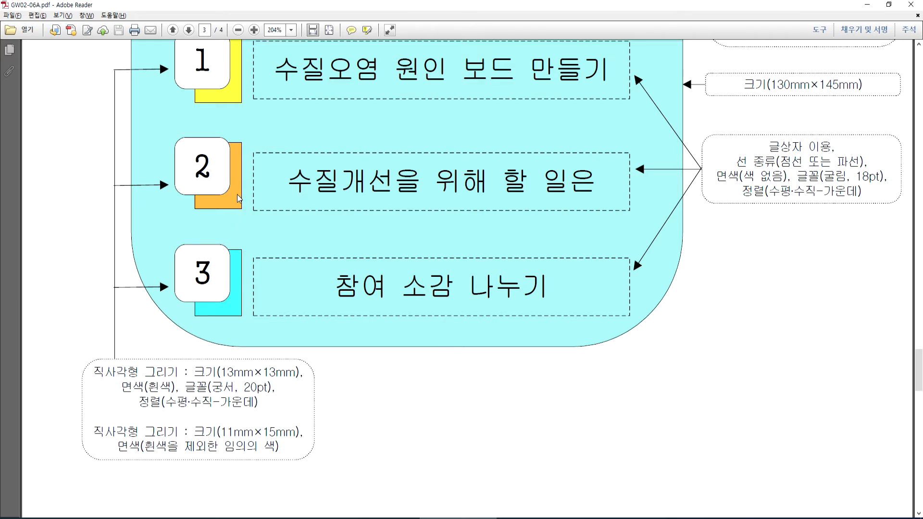
pyautogui.hotkey('alt', 'Tab')
# - Draw a rectangle inside the panel below the lavender square
pyautogui.scroll(-5, 178, 324)
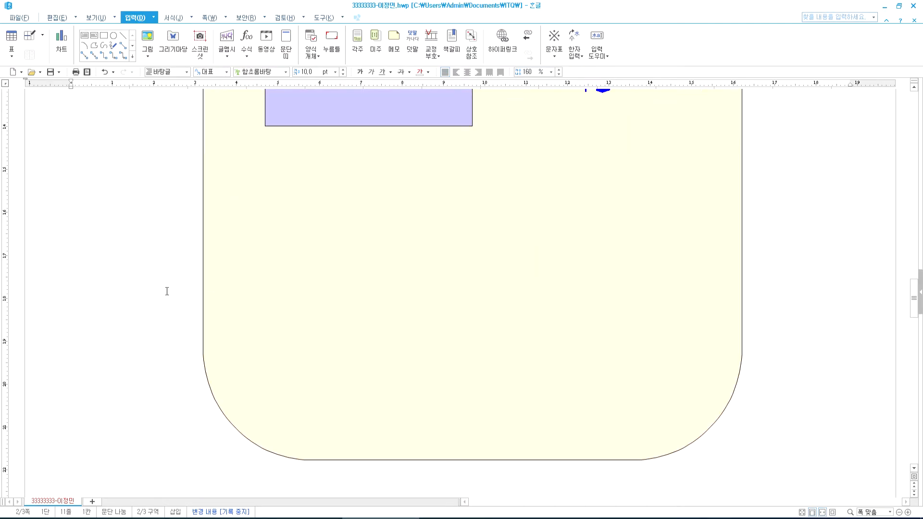
pyautogui.click(103, 35)
pyautogui.moveTo(257, 168)
pyautogui.mouseDown()
pyautogui.moveTo(303, 200)
pyautogui.moveTo(324, 231)
pyautogui.moveTo(318, 243)
pyautogui.mouseUp()
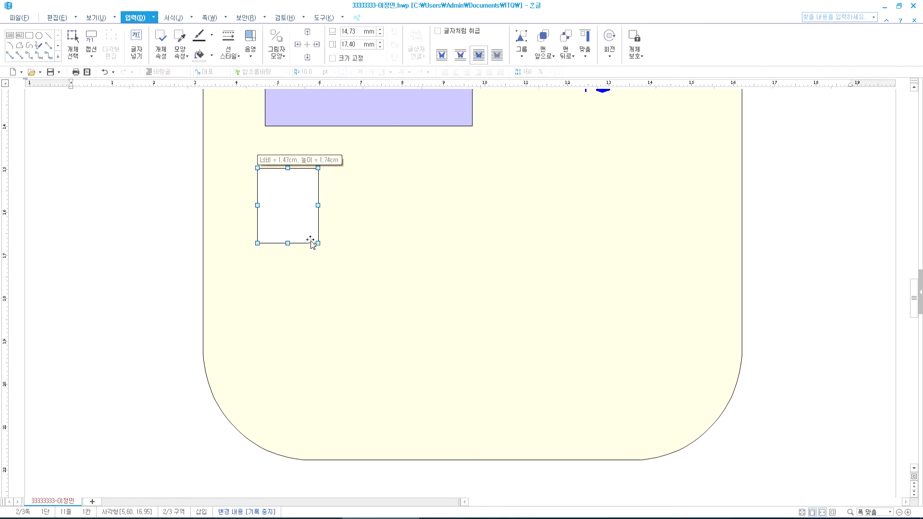
pyautogui.moveTo(292, 204); pyautogui.dragTo(300, 198)
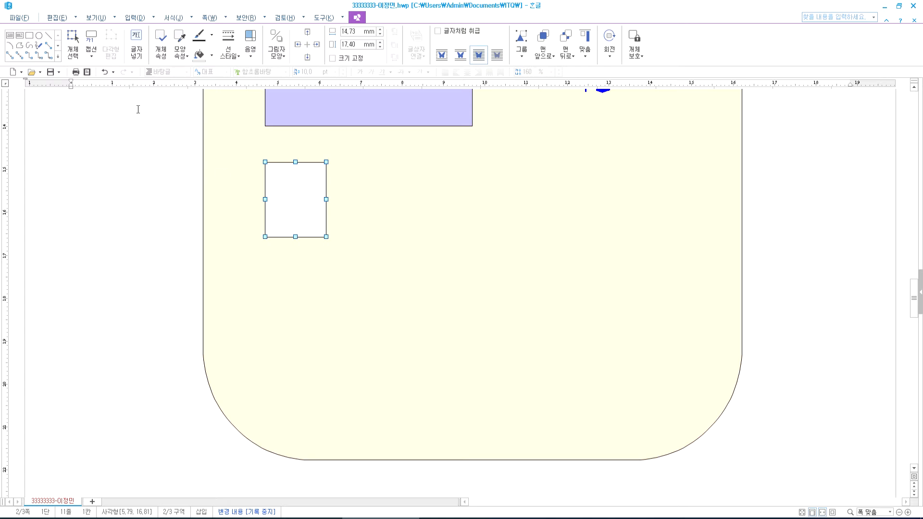
# - Draw a small text box overlapping the rectangle and a wide text box to its right
pyautogui.click(11, 37)
pyautogui.moveTo(240, 178); pyautogui.dragTo(282, 220)
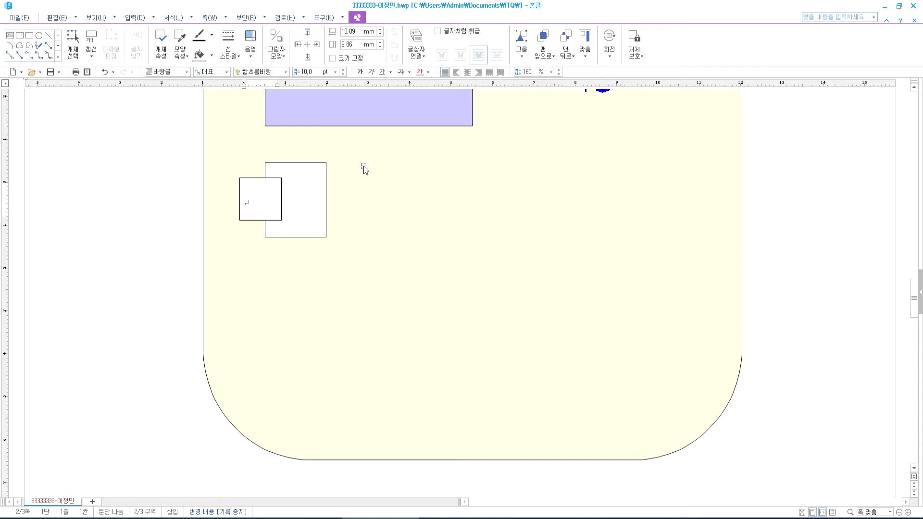
pyautogui.click(10, 36)
pyautogui.moveTo(379, 164); pyautogui.dragTo(701, 246)
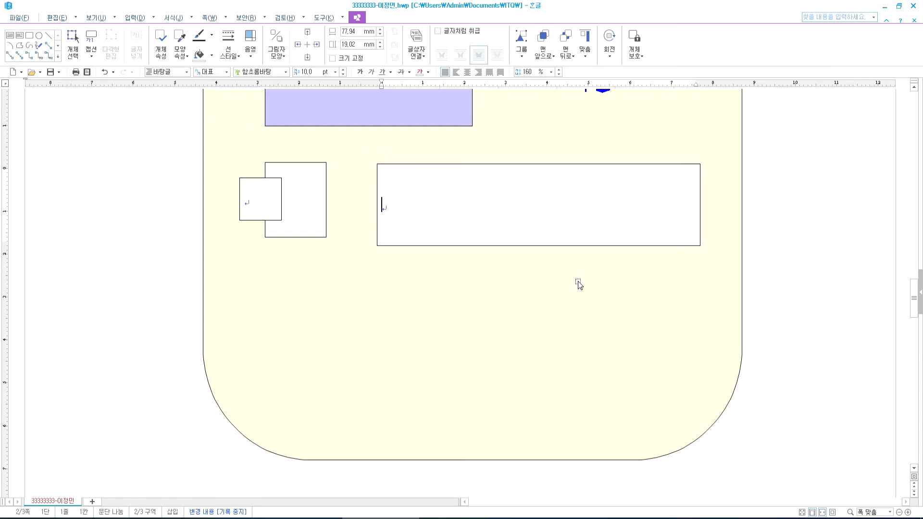
pyautogui.click(464, 518)
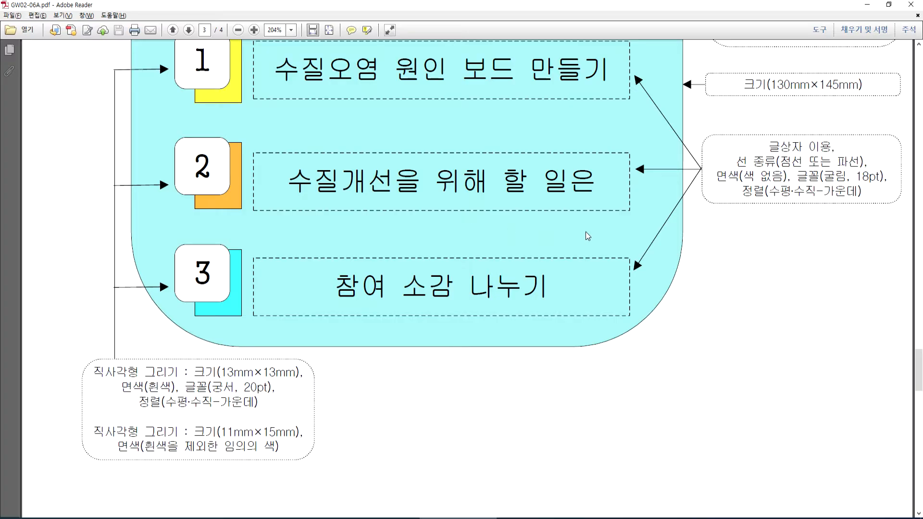
# - Scroll up the reference PDF to read the notes above the numbered boxes, then return to Hangul
pyautogui.scroll(2, 588, 235)
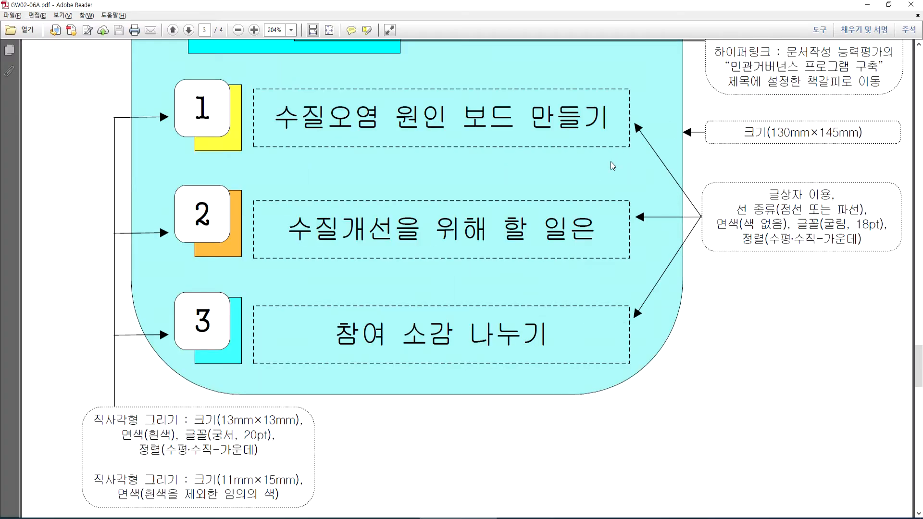
pyautogui.scroll(1, 612, 169)
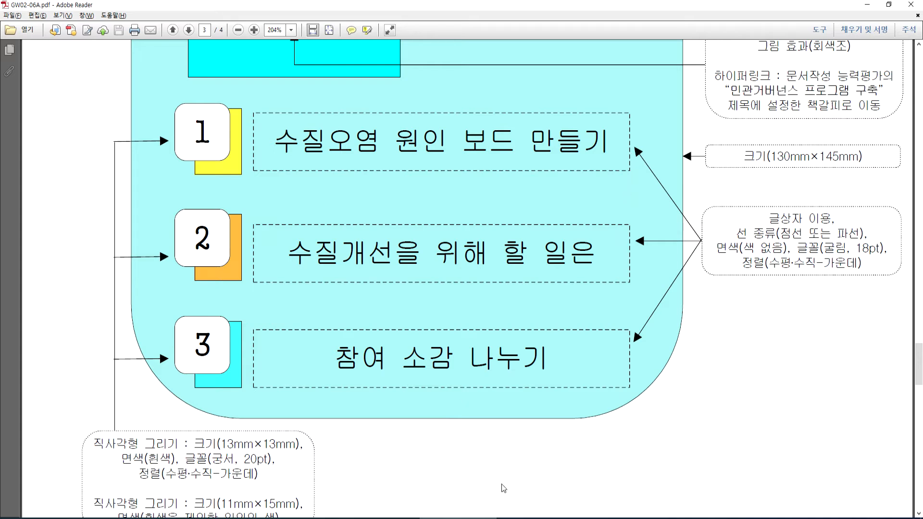
pyautogui.hotkey('alt', 'Tab')
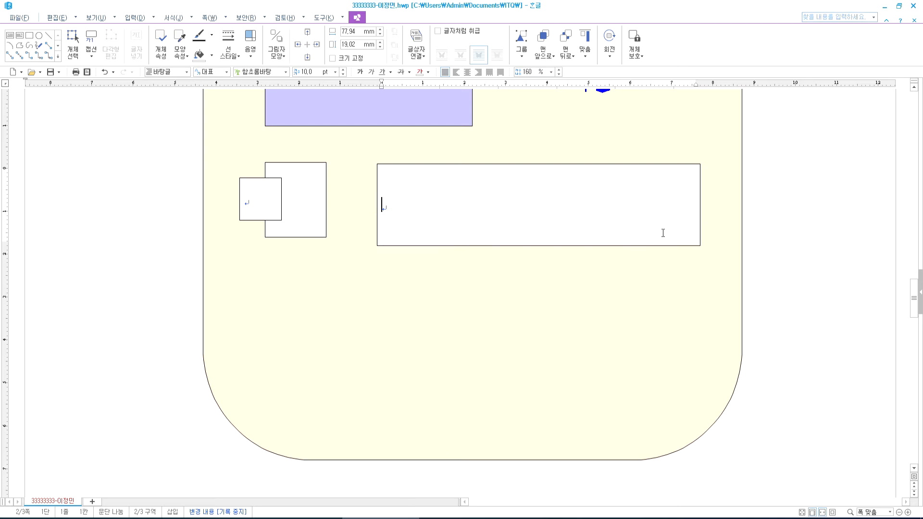
# - Move the wide text box to the panel bottom and make it 12.29 mm tall
pyautogui.moveTo(670, 243); pyautogui.dragTo(685, 406)
pyautogui.moveTo(686, 406); pyautogui.dragTo(664, 431)
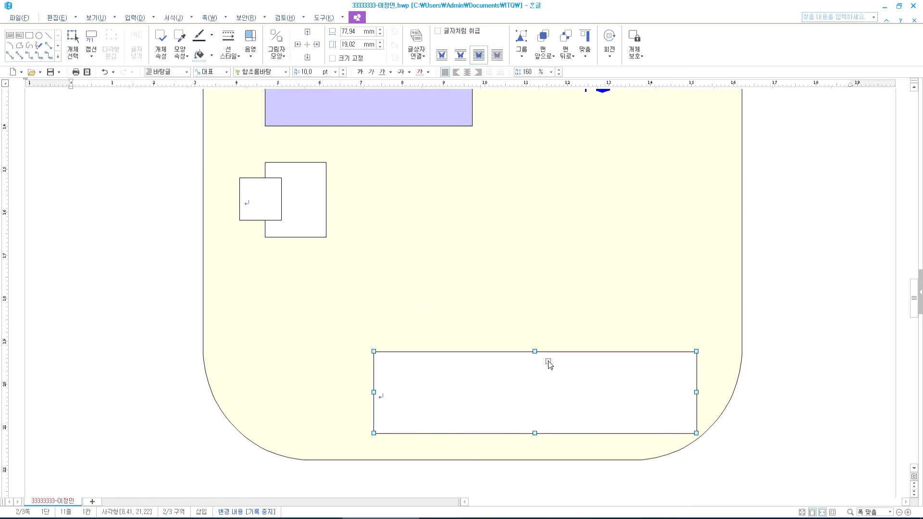
pyautogui.moveTo(535, 357); pyautogui.dragTo(540, 388)
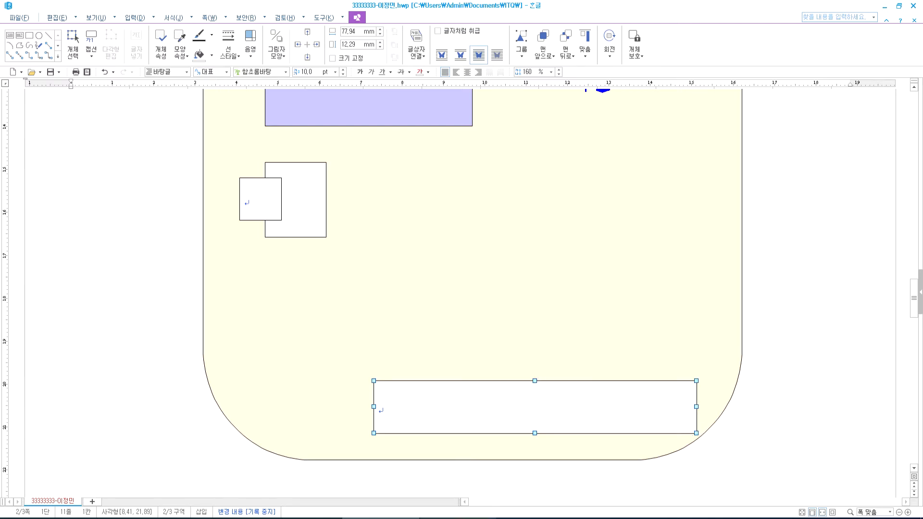
pyautogui.click(484, 518)
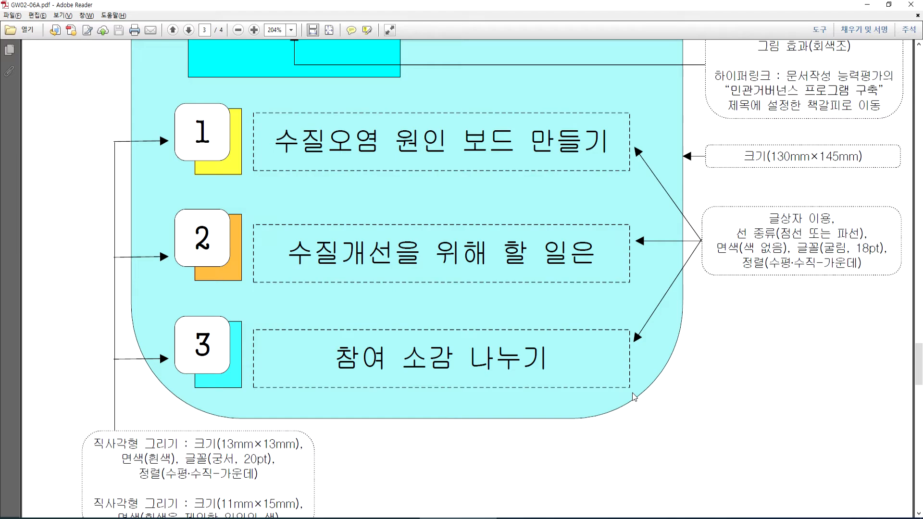
pyautogui.click(380, 518)
pyautogui.moveTo(621, 420)
pyautogui.mouseDown()
pyautogui.moveTo(594, 426)
pyautogui.moveTo(647, 412)
pyautogui.moveTo(626, 428)
pyautogui.mouseUp()
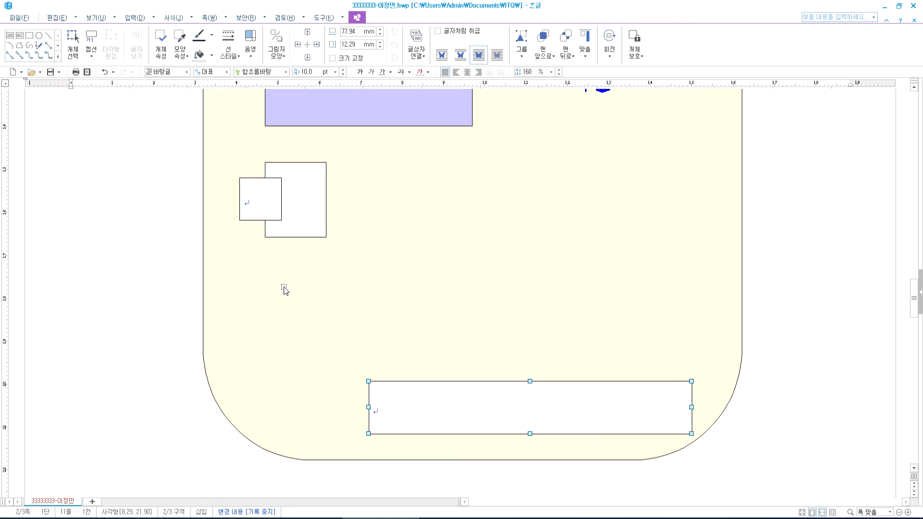
# - Move the rectangle and its overlapping small box down to the panel bottom
pyautogui.moveTo(310, 227); pyautogui.dragTo(318, 410)
pyautogui.click(257, 207)
pyautogui.moveTo(259, 221); pyautogui.dragTo(280, 407)
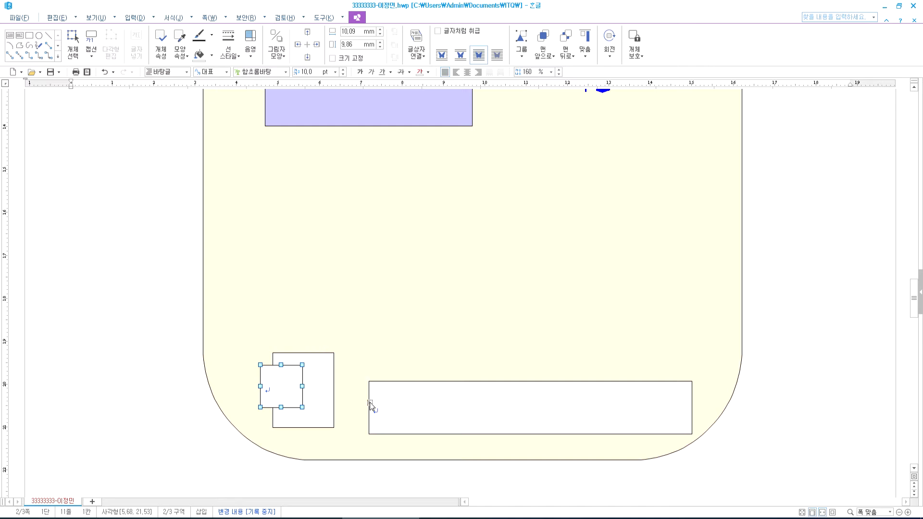
pyautogui.click(334, 390)
# - Widen the wide text box leftward and shift the rectangle further left
pyautogui.moveTo(334, 391); pyautogui.dragTo(322, 387)
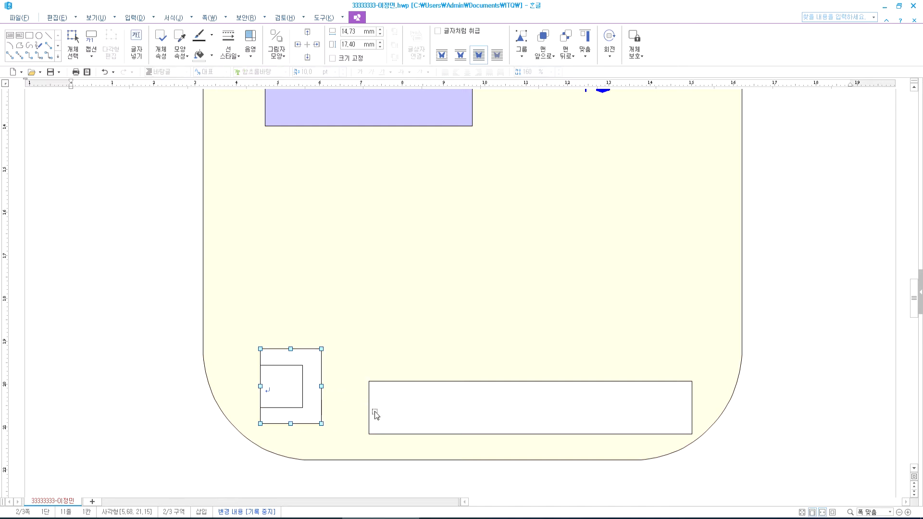
pyautogui.click(368, 407)
pyautogui.moveTo(368, 407); pyautogui.dragTo(330, 409)
pyautogui.click(270, 379)
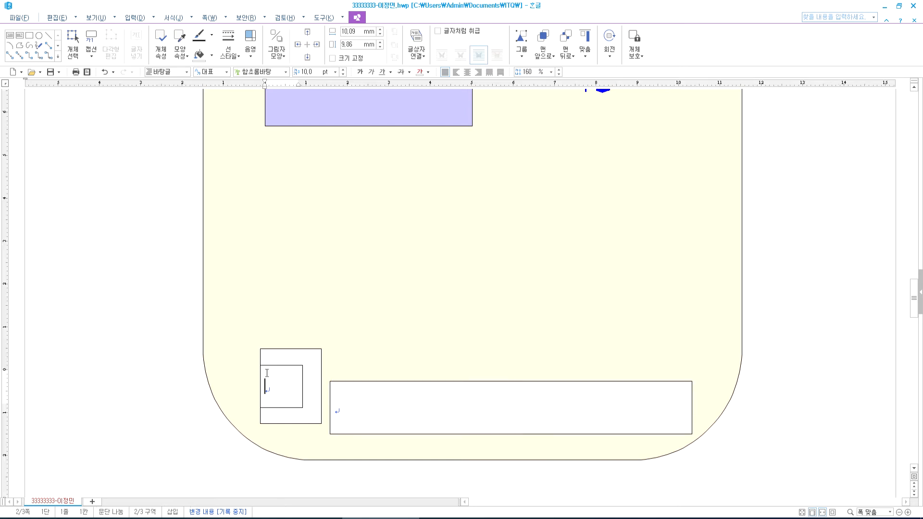
pyautogui.moveTo(268, 365); pyautogui.dragTo(260, 368)
# - Type 1 into the small box and adjust the rectangle behind it
pyautogui.click(277, 390)
pyautogui.write('1')
pyautogui.click(289, 356)
pyautogui.moveTo(289, 356); pyautogui.dragTo(267, 369)
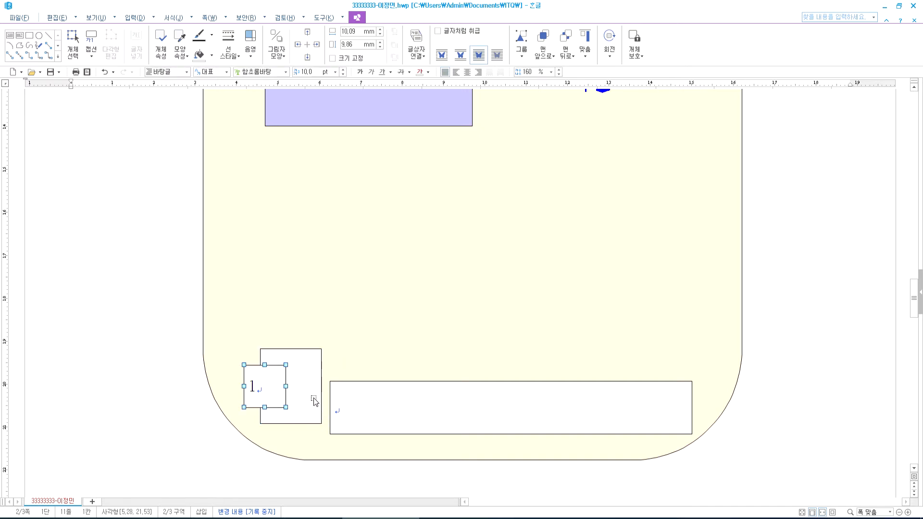
# - Type '수질오염 원인 보드 만들기' into the wide text box and reselect the 1 box
pyautogui.click(354, 408)
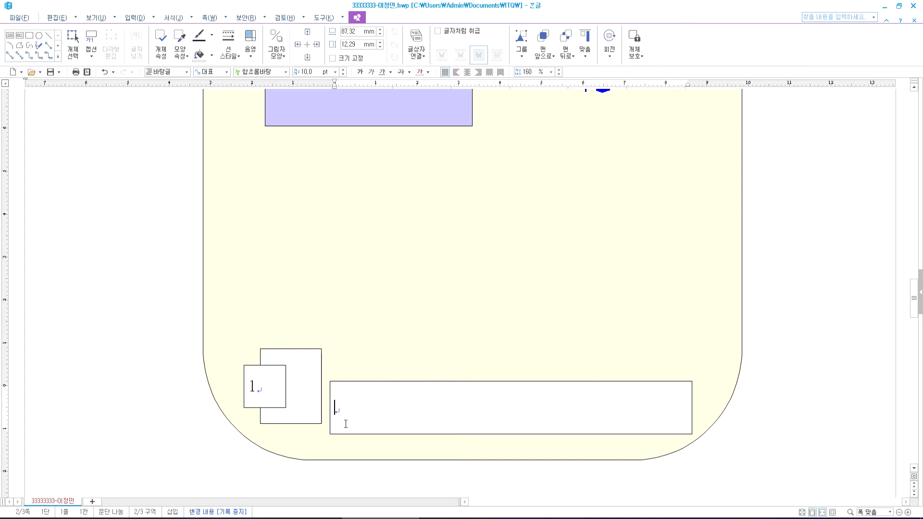
pyautogui.write('수질오염 ㅇ')
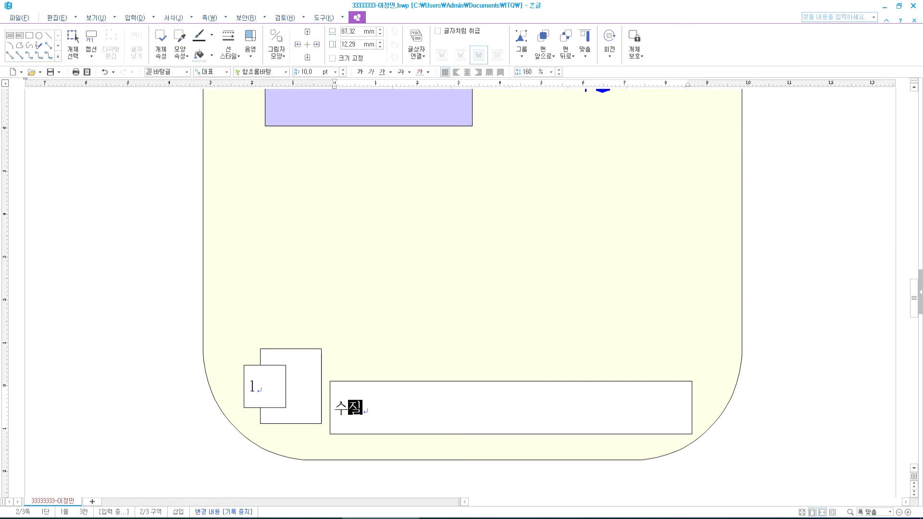
pyautogui.write('원인 보드 만ㄷ')
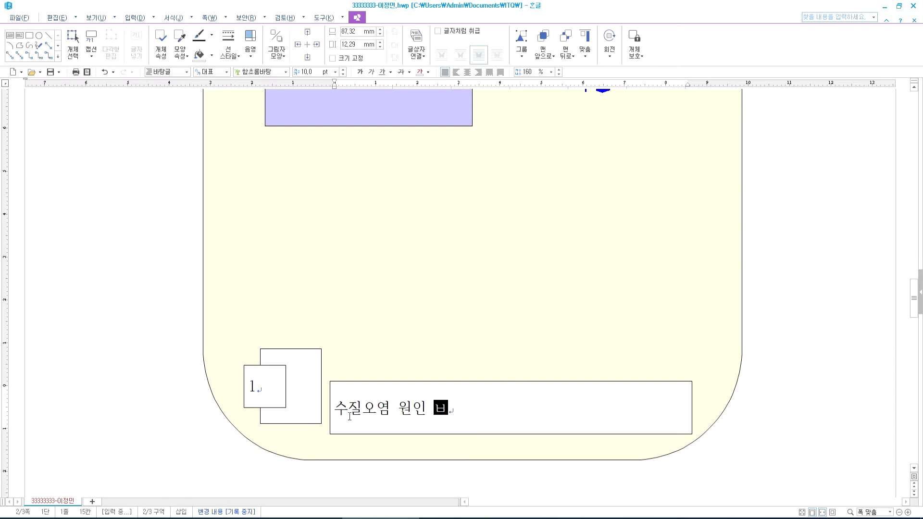
pyautogui.write('들기')
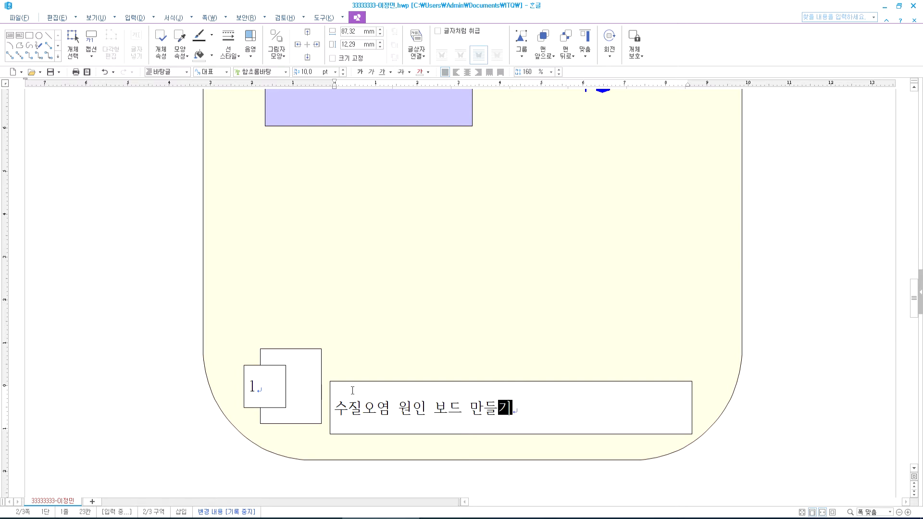
pyautogui.click(285, 382)
pyautogui.click(280, 366)
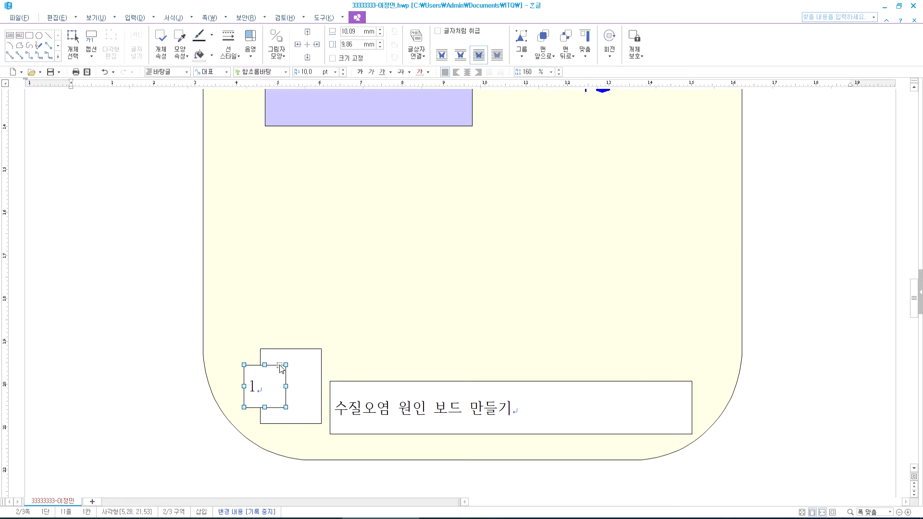
# - Check the reference PDF for the numbered box's text format
pyautogui.hotkey('alt', 'Tab')
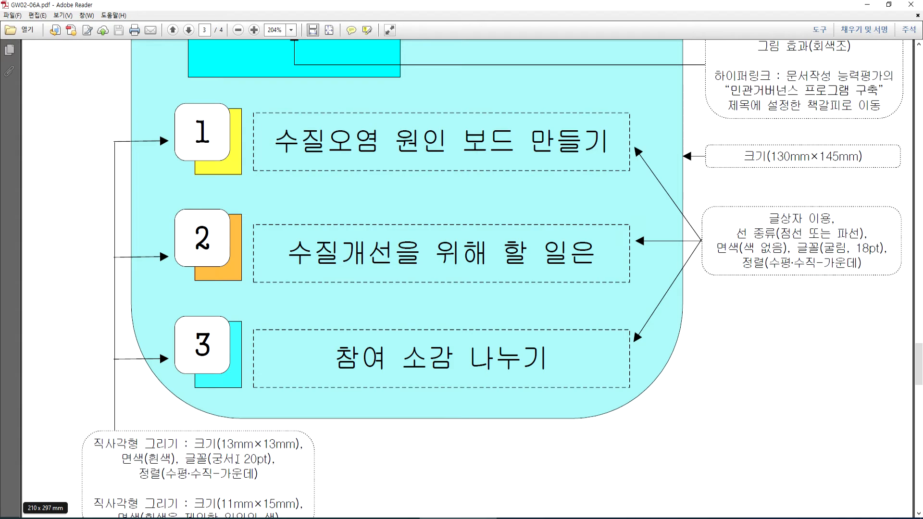
pyautogui.hotkey('alt', 'Tab')
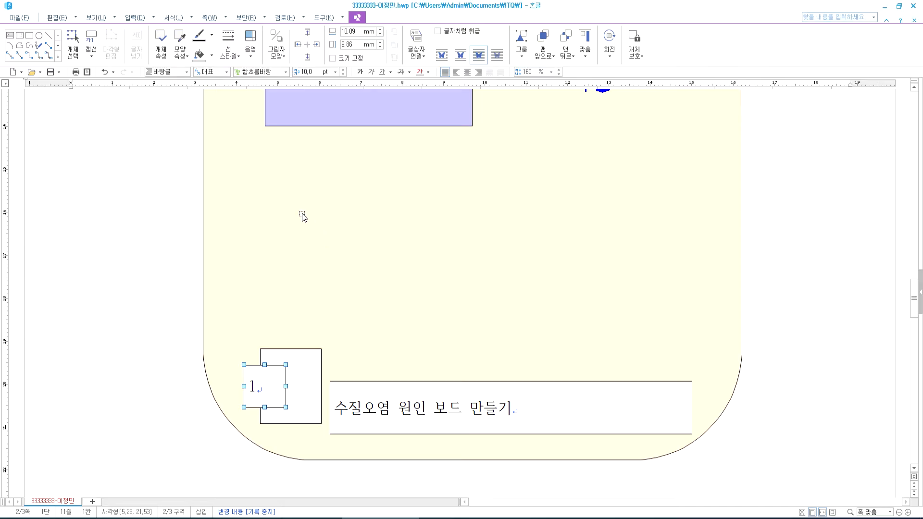
pyautogui.hotkey('alt', 'Tab')
pyautogui.hotkey('alt', 'Tab')
# - Format the 1 in 궁서 at 18 pt, centre-aligned, and open the box's properties
pyautogui.click(286, 72)
pyautogui.click(271, 87)
pyautogui.click(343, 70)
pyautogui.click(344, 70)
pyautogui.click(343, 70)
pyautogui.click(343, 69)
pyautogui.click(343, 69)
pyautogui.click(343, 70)
pyautogui.click(343, 69)
pyautogui.click(343, 70)
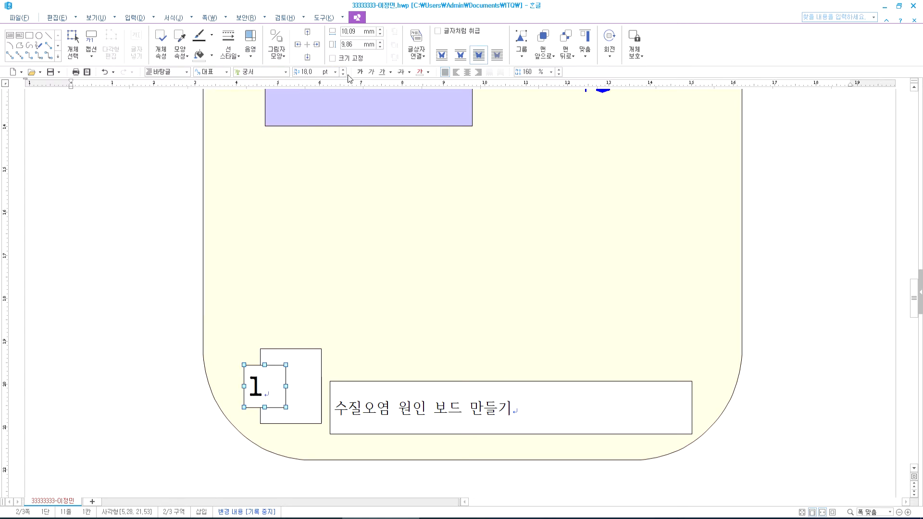
pyautogui.click(468, 74)
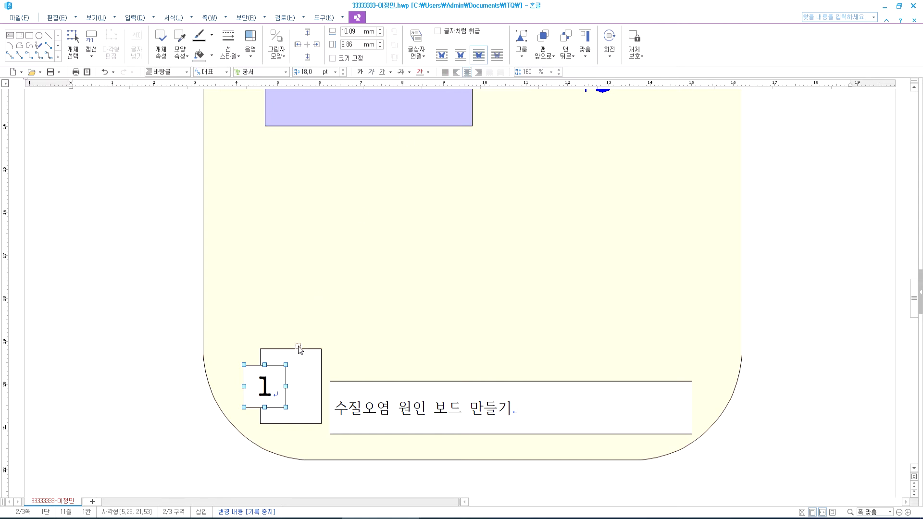
pyautogui.doubleClick(284, 371)
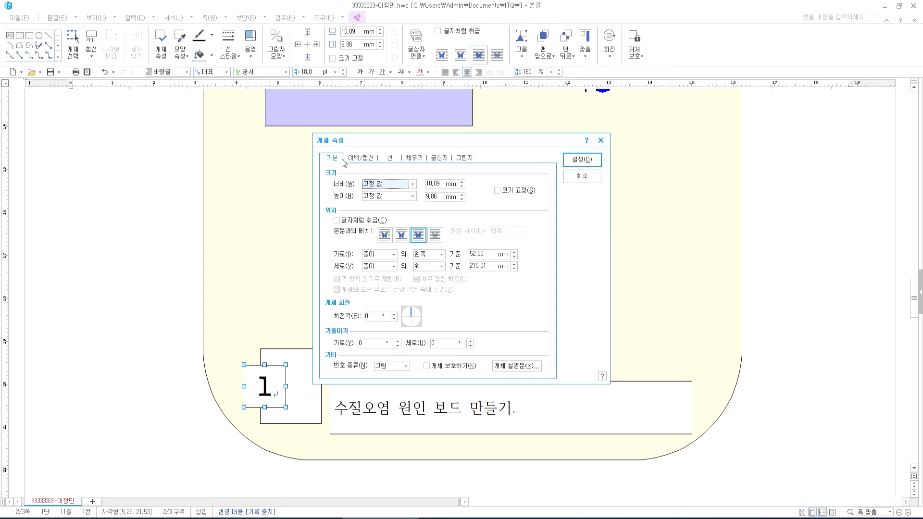
# - Lock the numbered box at 13 mm, apply 둥근 모양 corners, and shift it slightly left
pyautogui.click(425, 183)
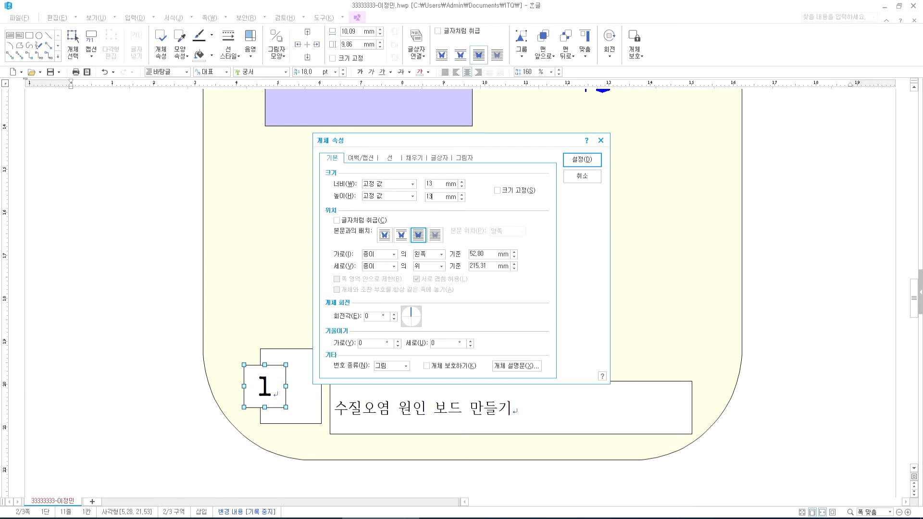
pyautogui.click(508, 192)
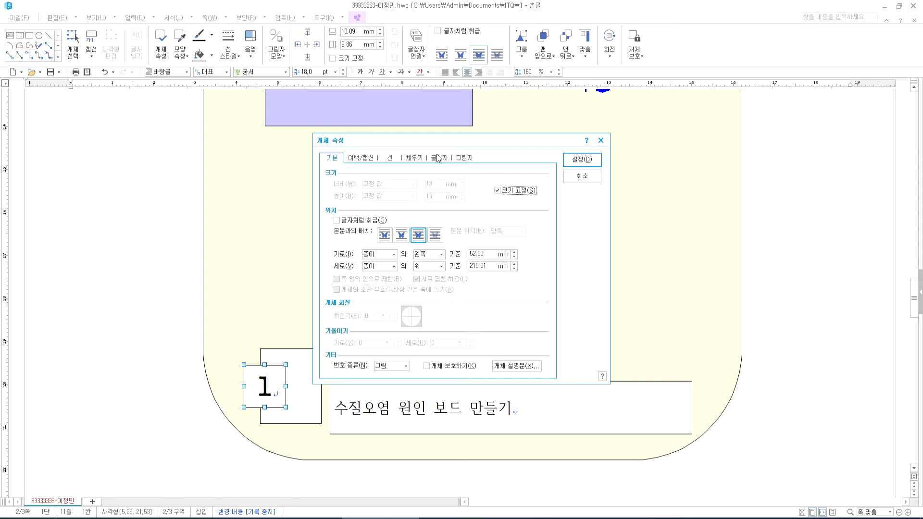
pyautogui.click(390, 159)
pyautogui.click(376, 268)
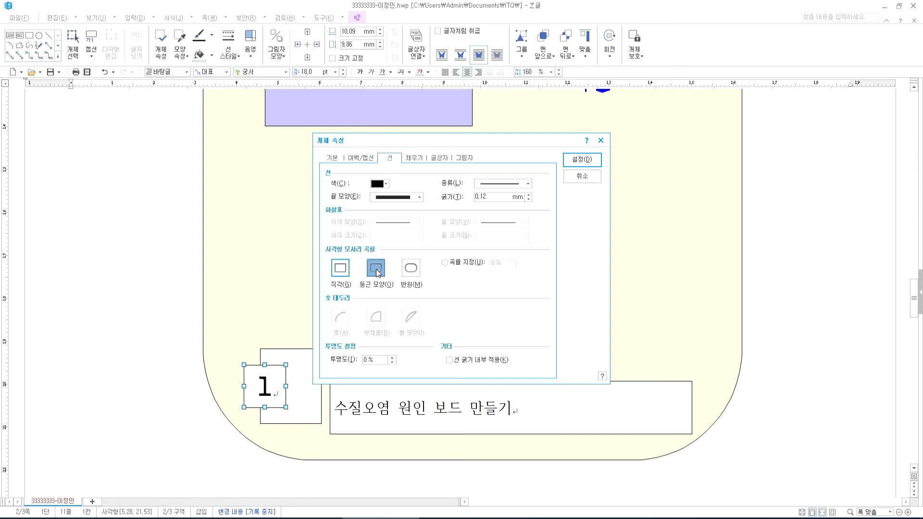
pyautogui.click(582, 159)
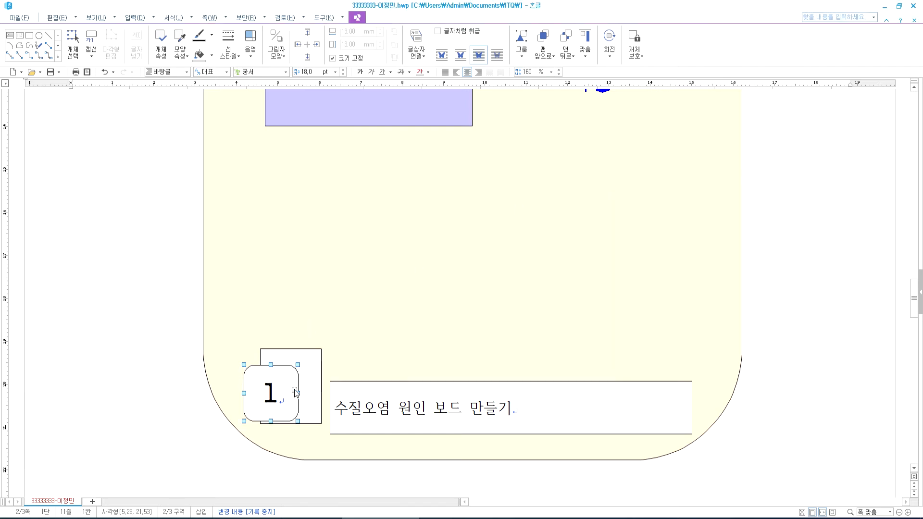
pyautogui.moveTo(284, 387); pyautogui.dragTo(290, 365)
# - Narrow the rectangle behind the numbered box
pyautogui.click(307, 370)
pyautogui.moveTo(320, 399)
pyautogui.mouseDown()
pyautogui.moveTo(311, 400)
pyautogui.moveTo(322, 409)
pyautogui.mouseUp()
pyautogui.click(333, 409)
# - Lock the back rectangle's size and give it a light pink fill
pyautogui.doubleClick(296, 410)
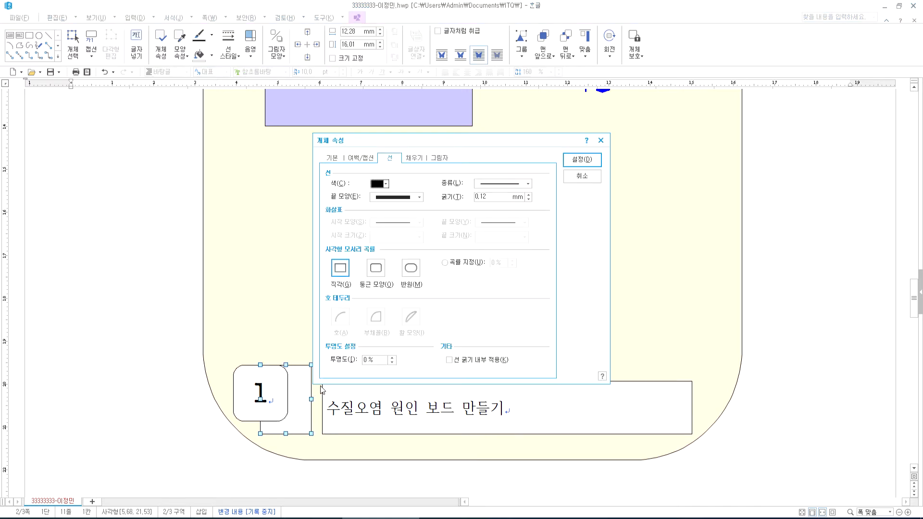
pyautogui.click(332, 158)
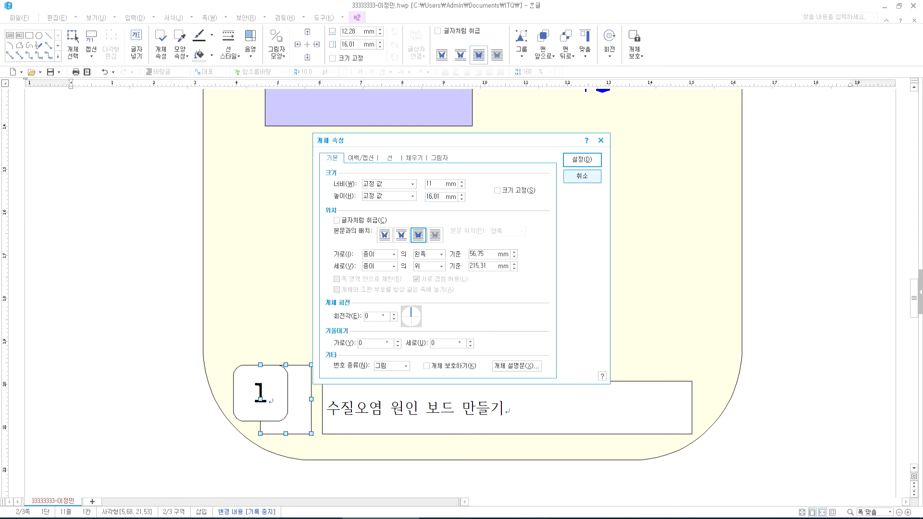
pyautogui.click(511, 191)
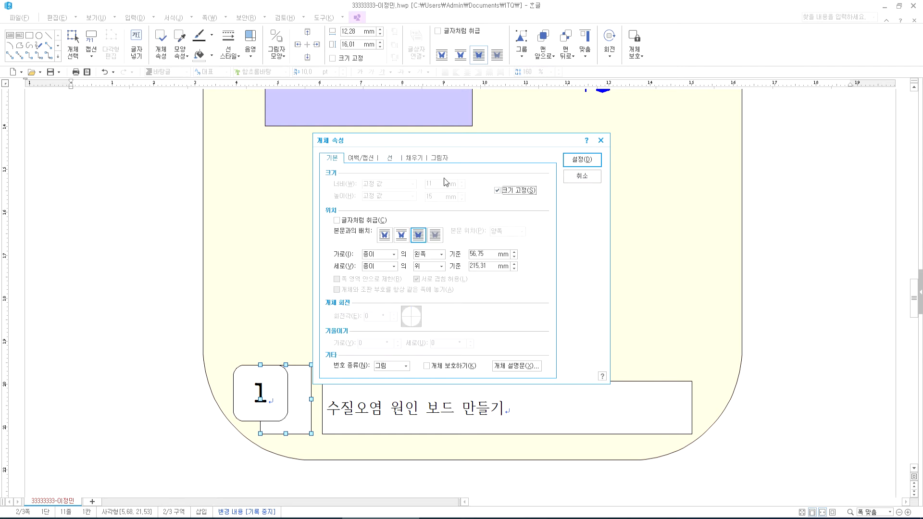
pyautogui.click(412, 160)
pyautogui.click(379, 208)
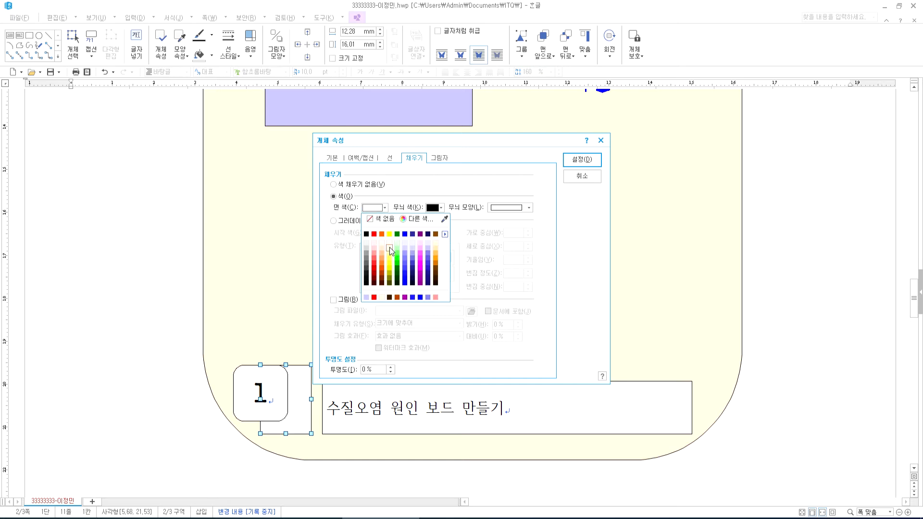
pyautogui.click(373, 245)
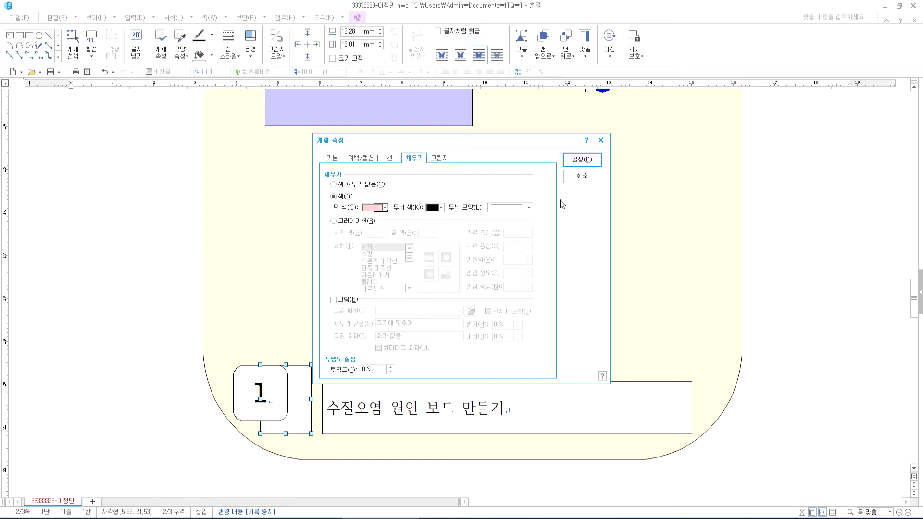
pyautogui.click(583, 161)
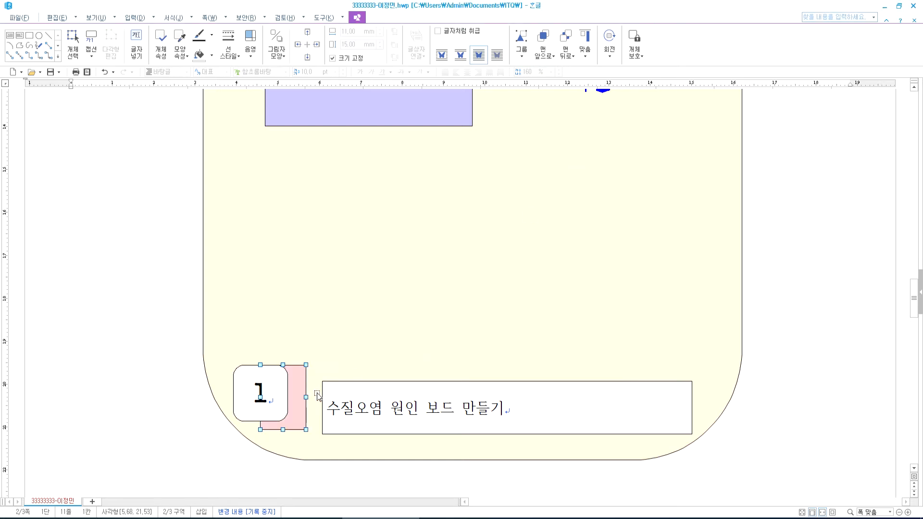
# - Offset the pink rectangle down and move the rounded 1 box right over it
pyautogui.moveTo(301, 406); pyautogui.dragTo(302, 410)
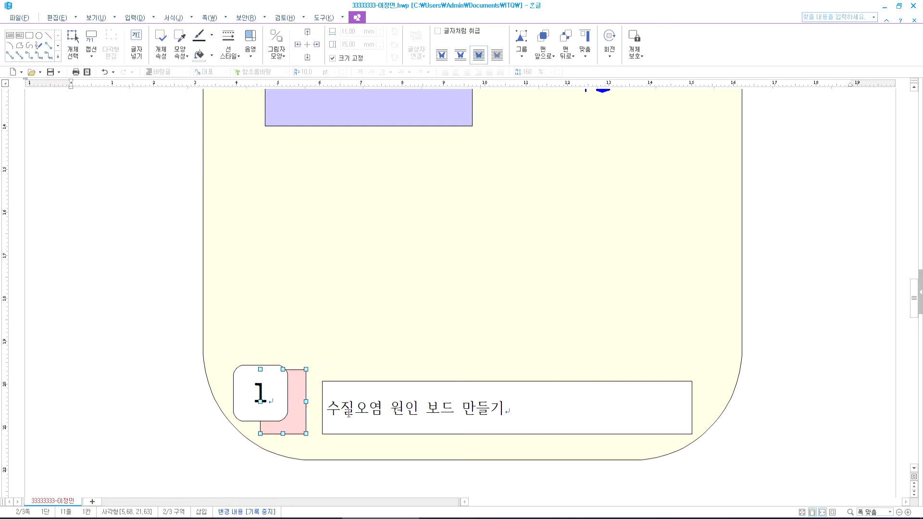
pyautogui.click(284, 415)
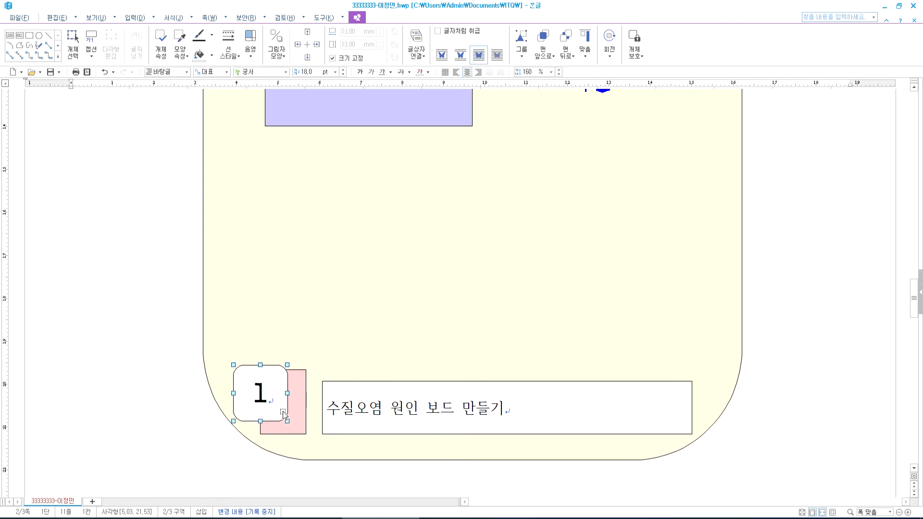
pyautogui.moveTo(285, 415); pyautogui.dragTo(294, 417)
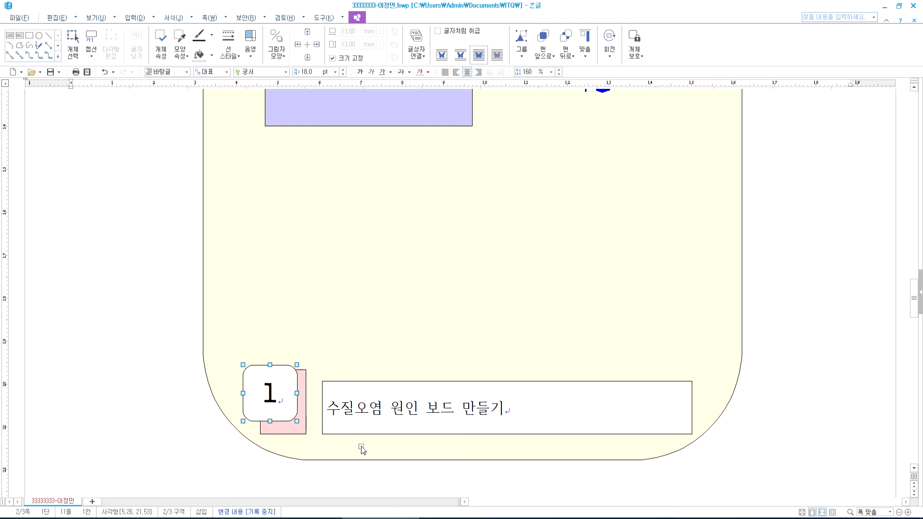
# - Make the title text box slightly taller, remove its fill, and give it a dotted border
pyautogui.click(361, 383)
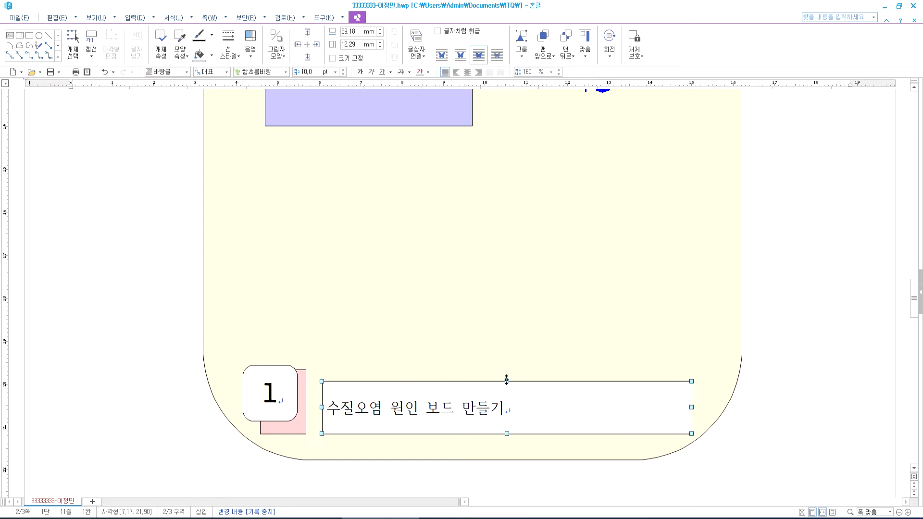
pyautogui.moveTo(507, 378); pyautogui.dragTo(507, 373)
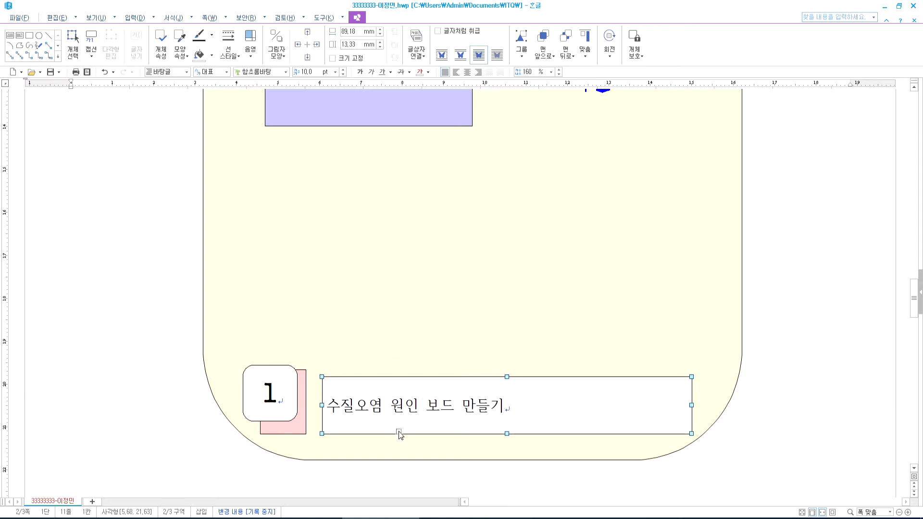
pyautogui.doubleClick(538, 417)
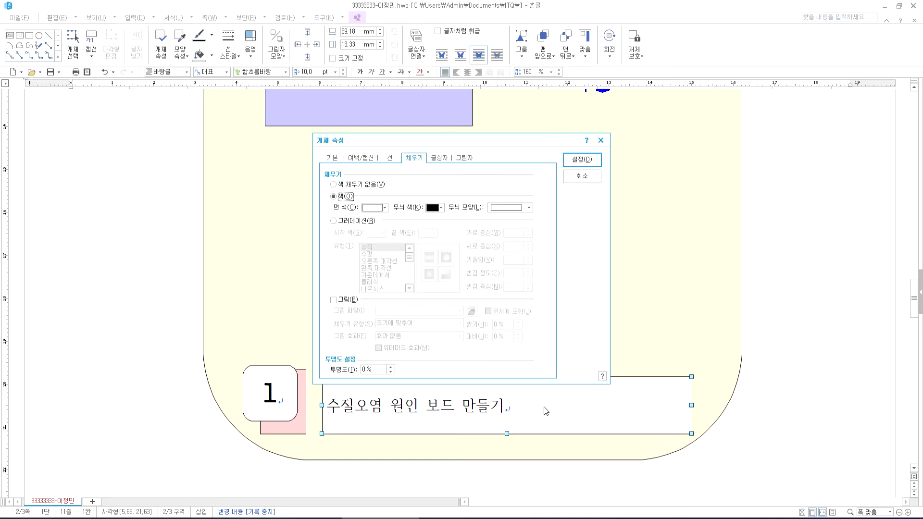
pyautogui.click(355, 185)
pyautogui.click(390, 158)
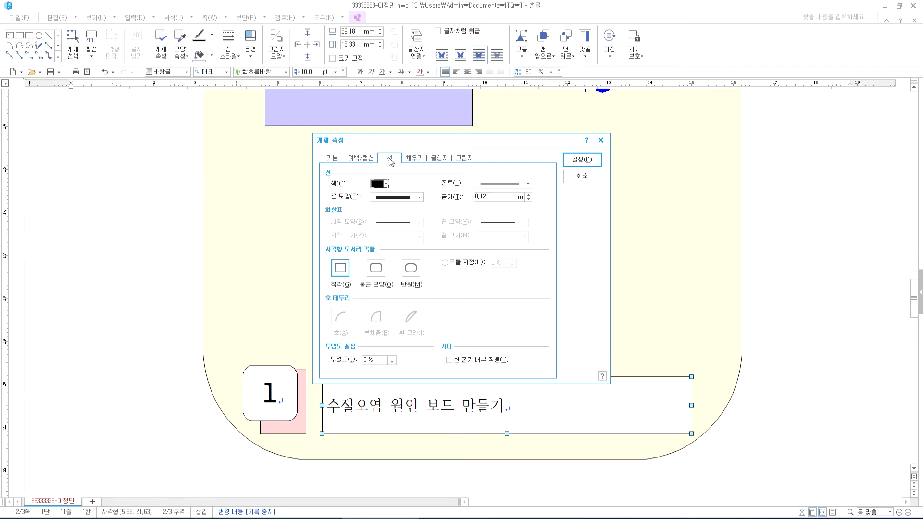
pyautogui.click(494, 184)
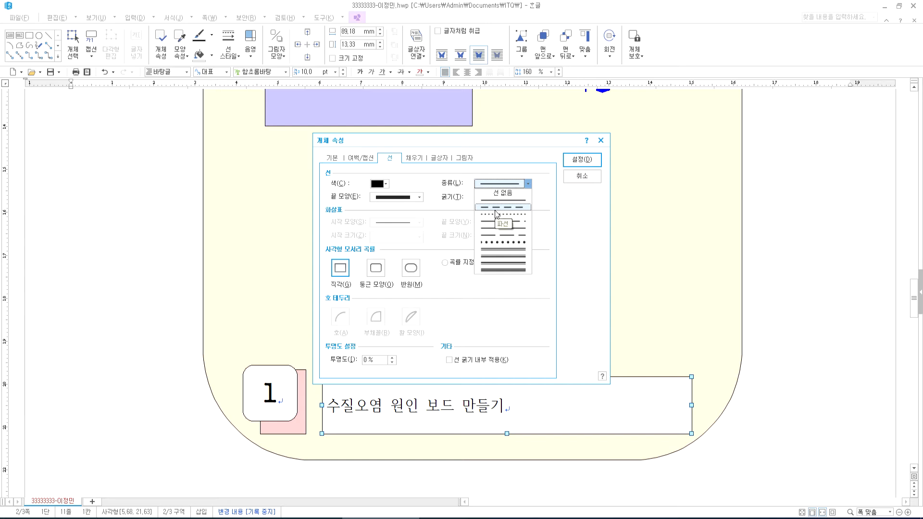
pyautogui.click(496, 215)
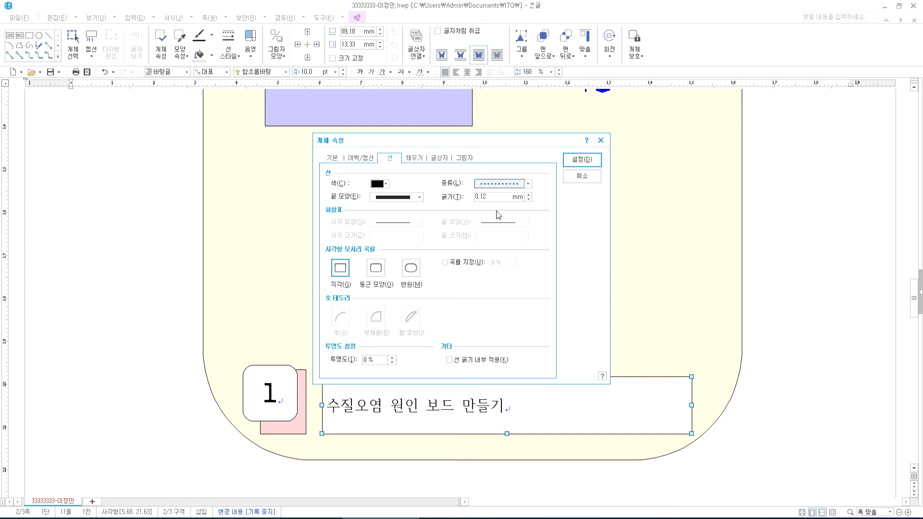
pyautogui.click(591, 166)
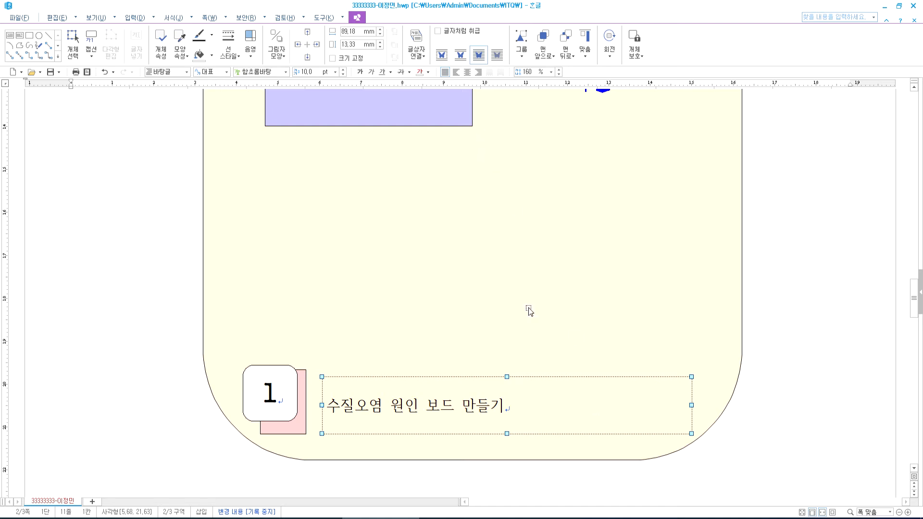
# - Change the title box's border from dotted to a dashed line
pyautogui.doubleClick(541, 380)
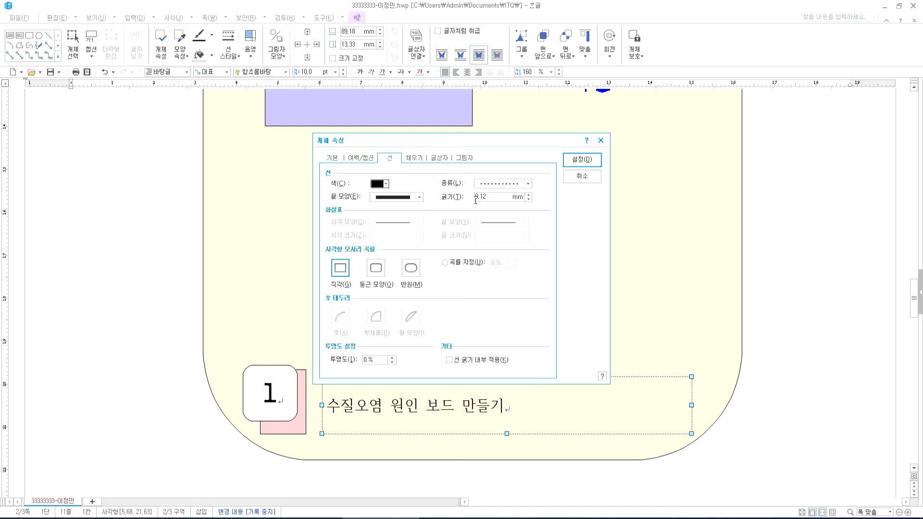
pyautogui.click(500, 185)
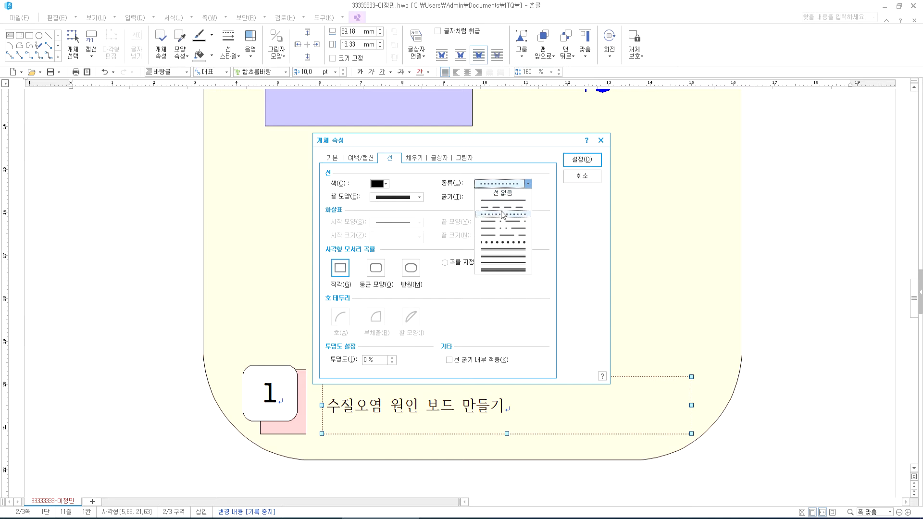
pyautogui.click(504, 212)
pyautogui.click(582, 159)
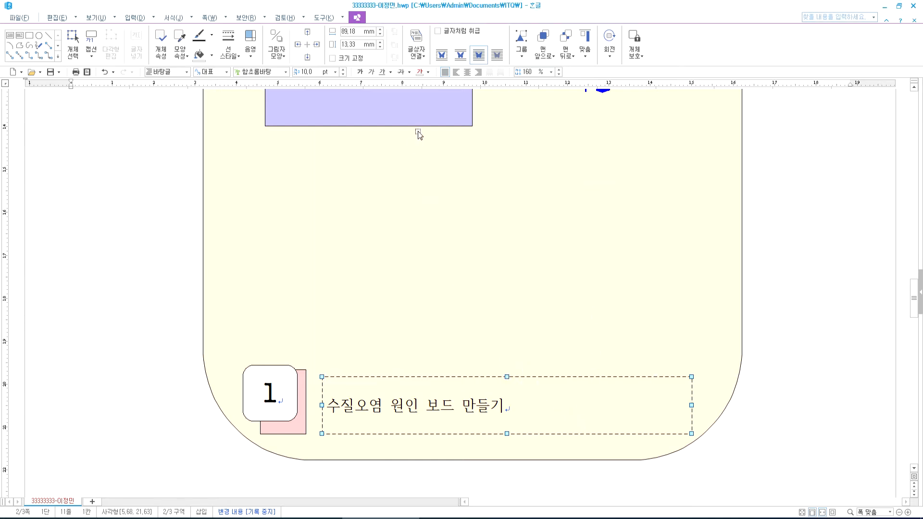
# - Center the '수질오염 원인 보드 만들기' title text and set it to 18 pt 굴림
pyautogui.click(466, 72)
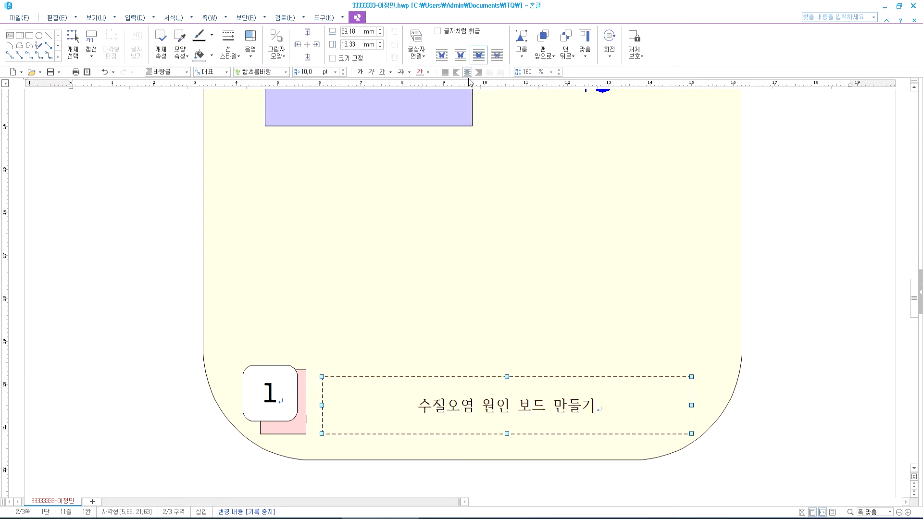
pyautogui.click(344, 69)
pyautogui.click(343, 70)
pyautogui.click(286, 72)
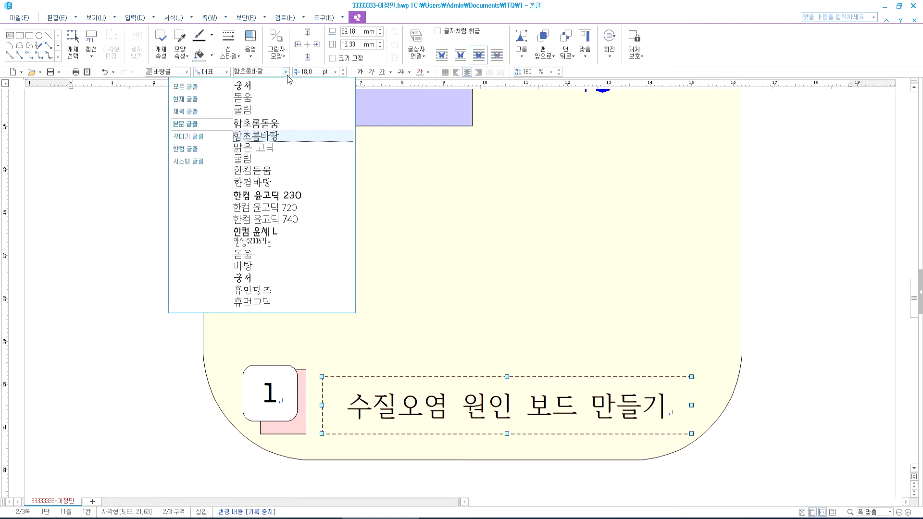
pyautogui.click(274, 111)
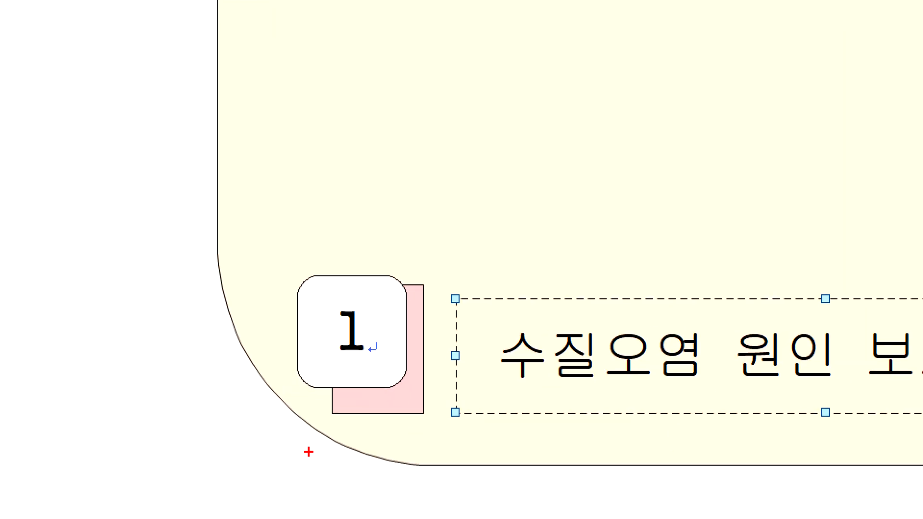
pyautogui.moveTo(342, 422); pyautogui.dragTo(528, 423)
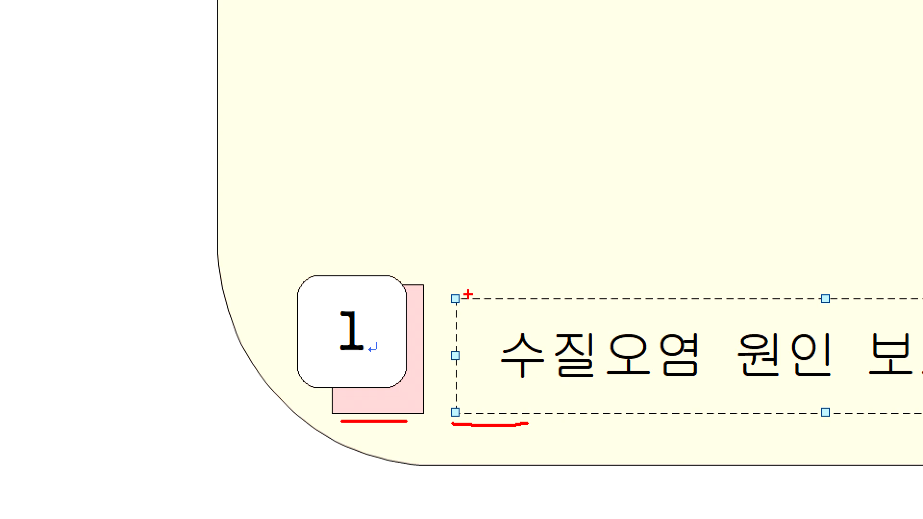
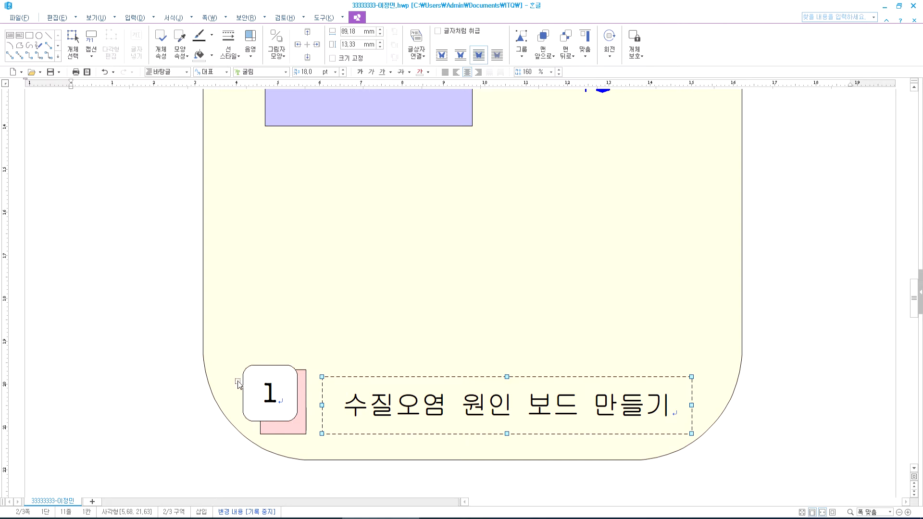
# - Select item 1's number square, pink rectangle and title box, then try the rounded frame instead
pyautogui.click(291, 378)
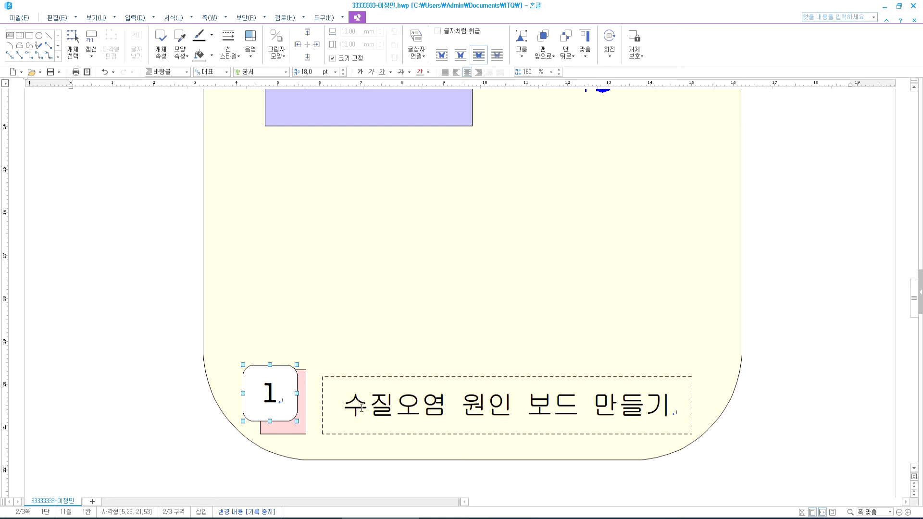
pyautogui.hotkey('alt', 'Tab')
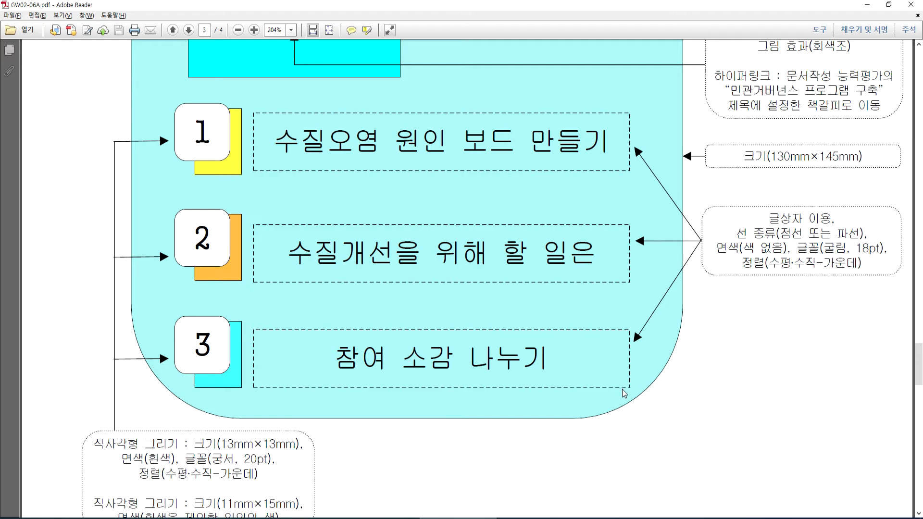
pyautogui.hotkey('alt', 'Tab')
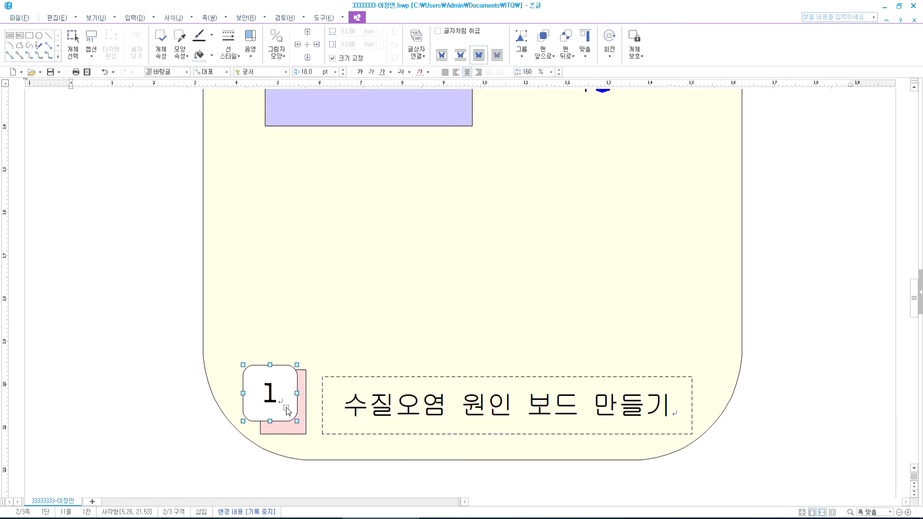
pyautogui.keyDown('shift'); pyautogui.click(291, 427); pyautogui.keyUp('shift')
pyautogui.keyDown('shift'); pyautogui.click(333, 427); pyautogui.keyUp('shift')
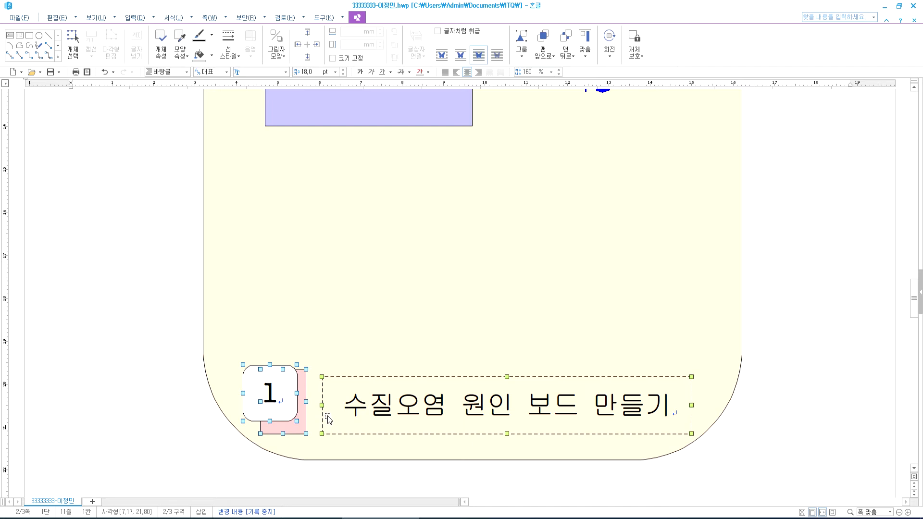
pyautogui.click(794, 327)
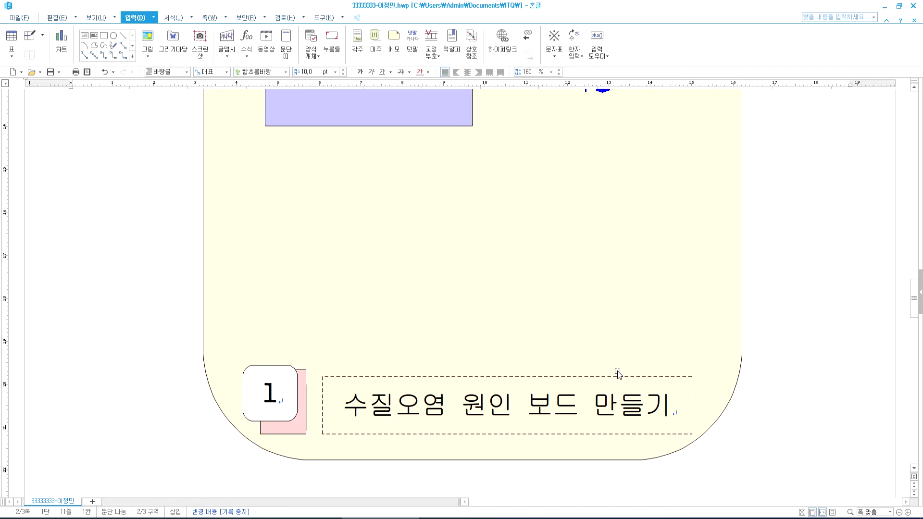
pyautogui.click(610, 363)
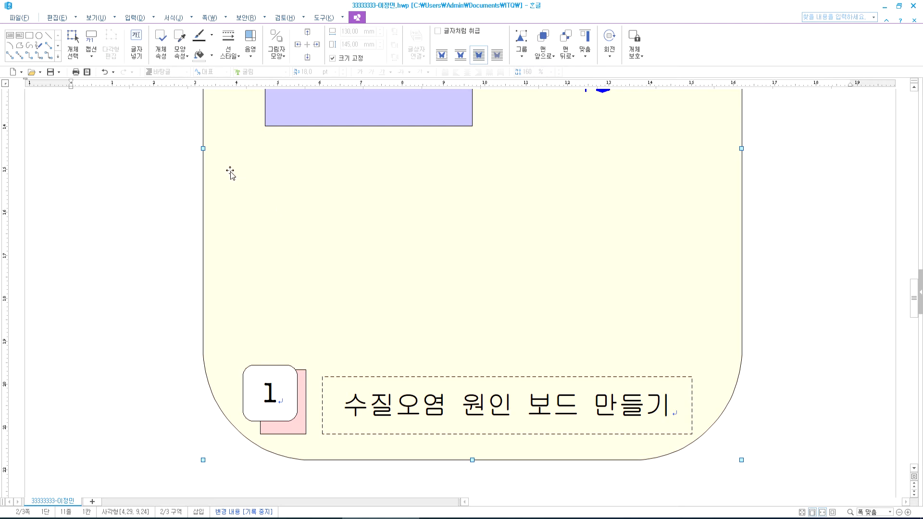
# - Reselect item 1's title box together with its pink rectangle and number square
pyautogui.click(354, 398)
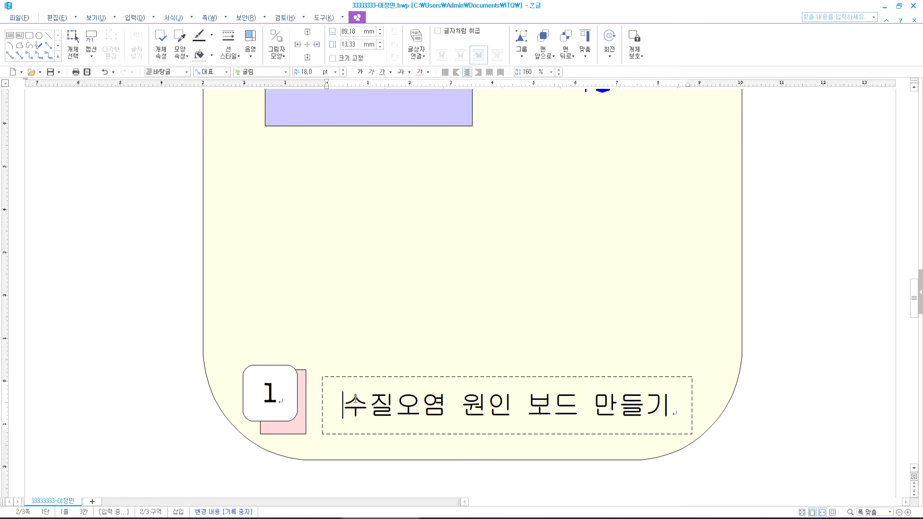
pyautogui.press('Escape')
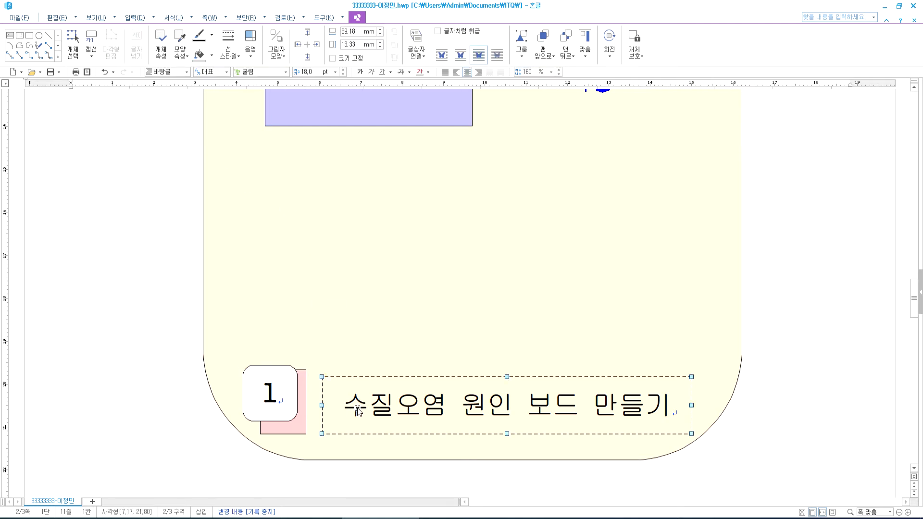
pyautogui.click(325, 406)
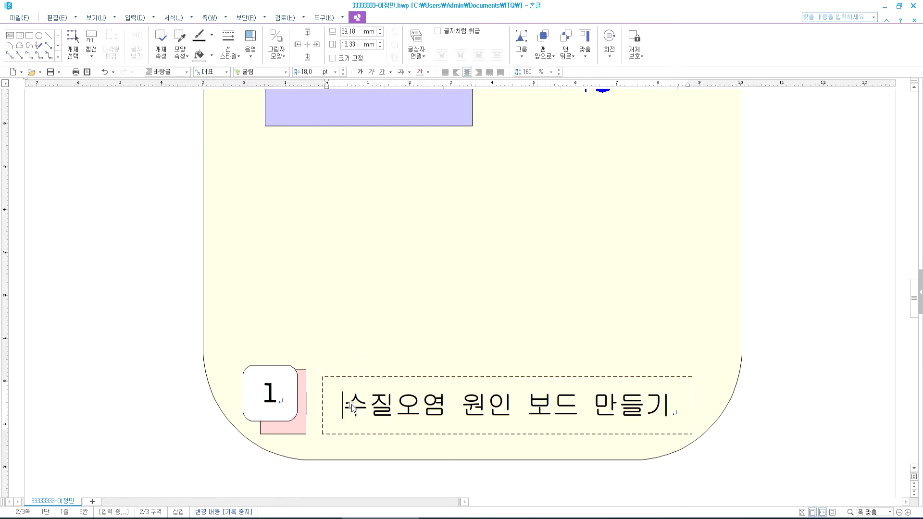
pyautogui.click(354, 409)
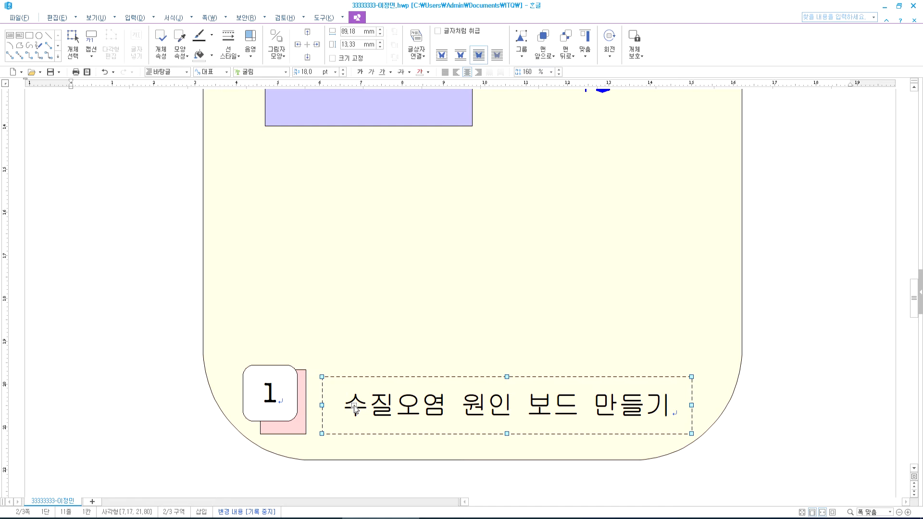
pyautogui.keyDown('shift'); pyautogui.click(302, 429); pyautogui.keyUp('shift')
pyautogui.keyDown('shift'); pyautogui.click(287, 406); pyautogui.keyUp('shift')
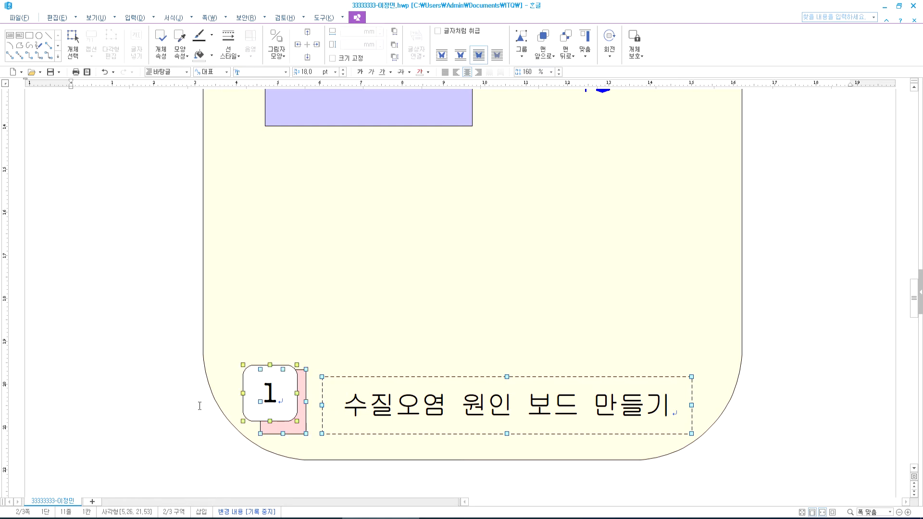
# - Ctrl+drag copies of item 1 up the frame, undoing the misplaced copies twice
pyautogui.scroll(-4, 373, 385)
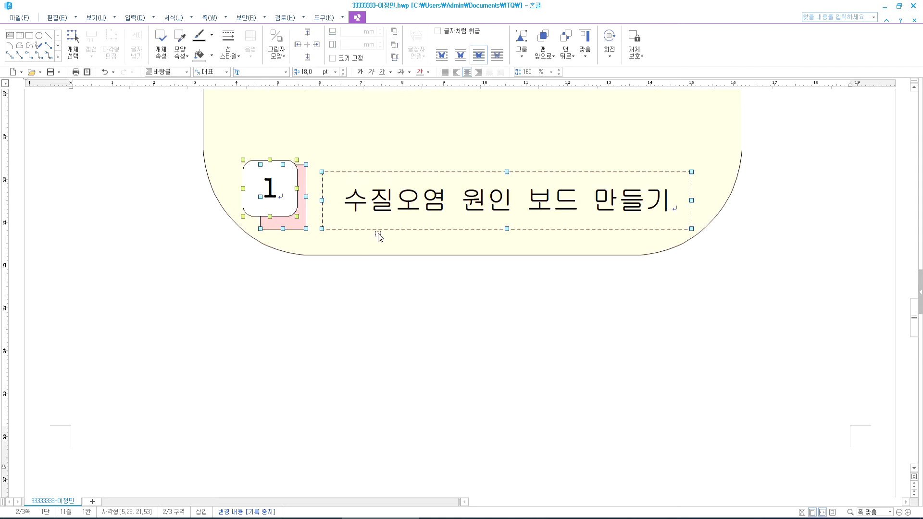
pyautogui.scroll(4, 356, 359)
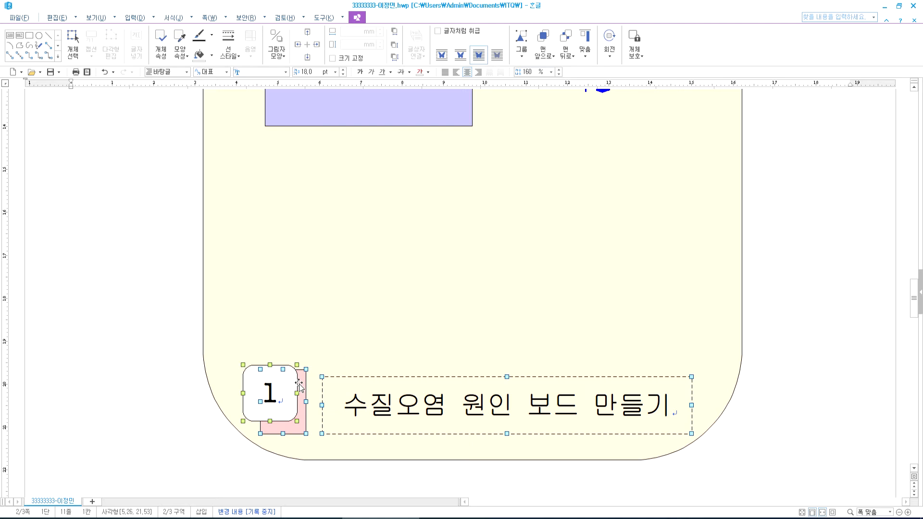
pyautogui.moveTo(287, 402); pyautogui.dragTo(291, 190)
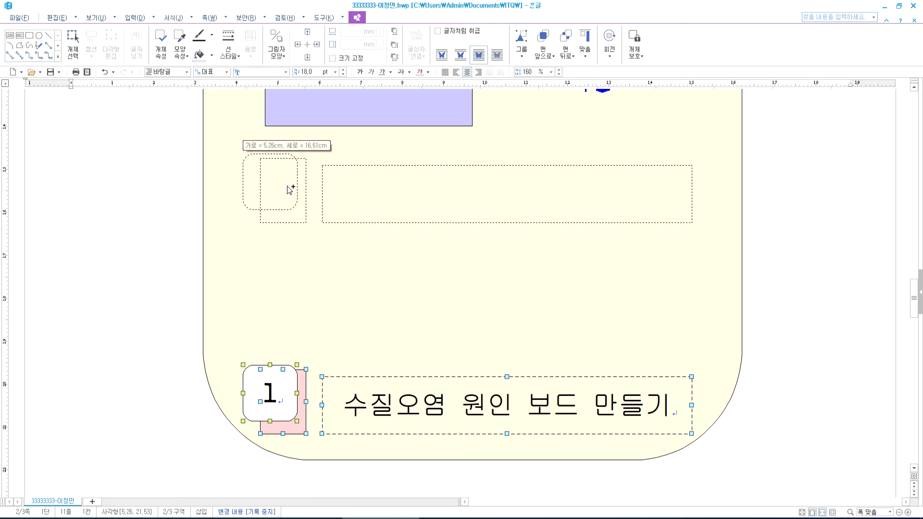
pyautogui.moveTo(289, 191); pyautogui.dragTo(289, 193)
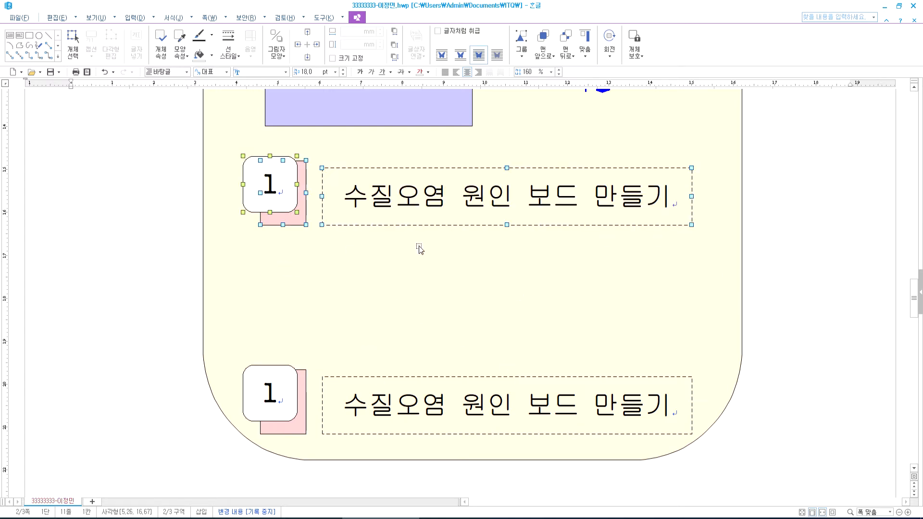
pyautogui.moveTo(284, 203); pyautogui.dragTo(285, 305)
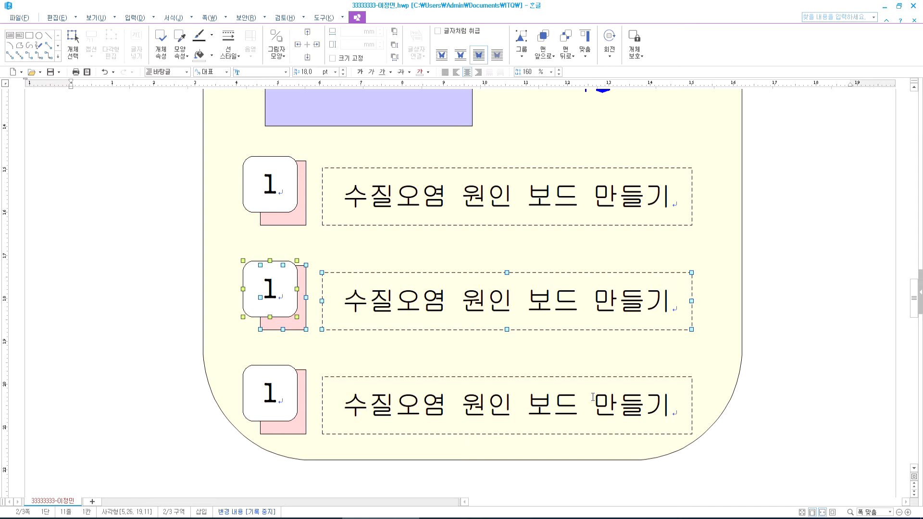
pyautogui.hotkey('ctrl', 'z')
pyautogui.hotkey('ctrl', 'z')
pyautogui.moveTo(295, 395); pyautogui.dragTo(284, 171)
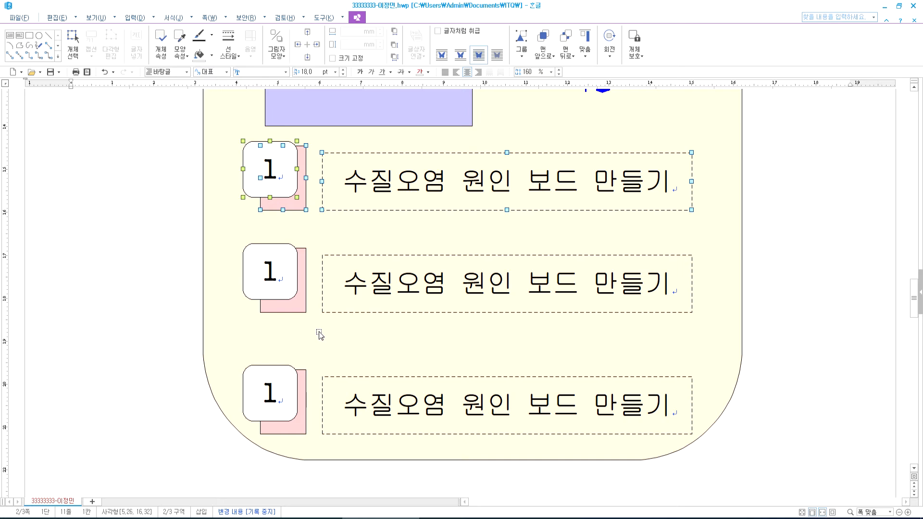
pyautogui.hotkey('ctrl', 'z')
pyautogui.hotkey('ctrl', 'z')
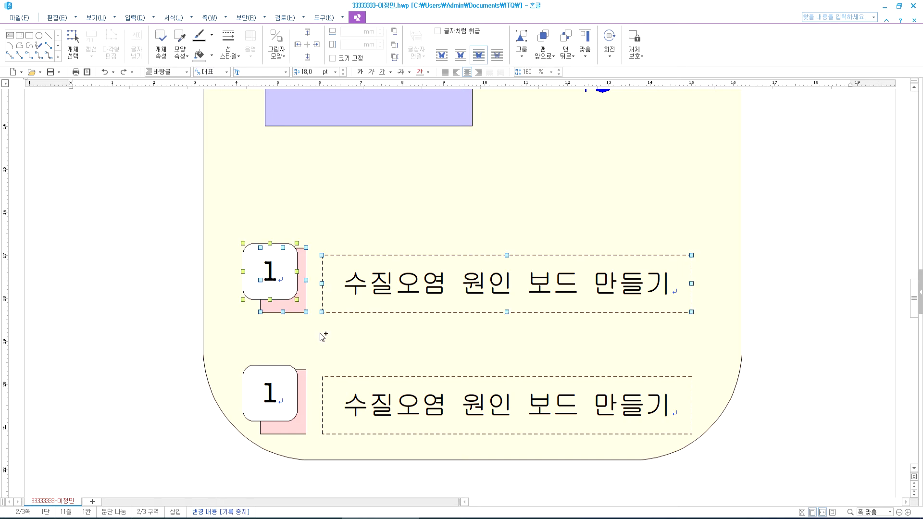
# - Place two copies of item 1 at the top and middle, group them, and show the exam PDF
pyautogui.moveTo(296, 378); pyautogui.dragTo(316, 179)
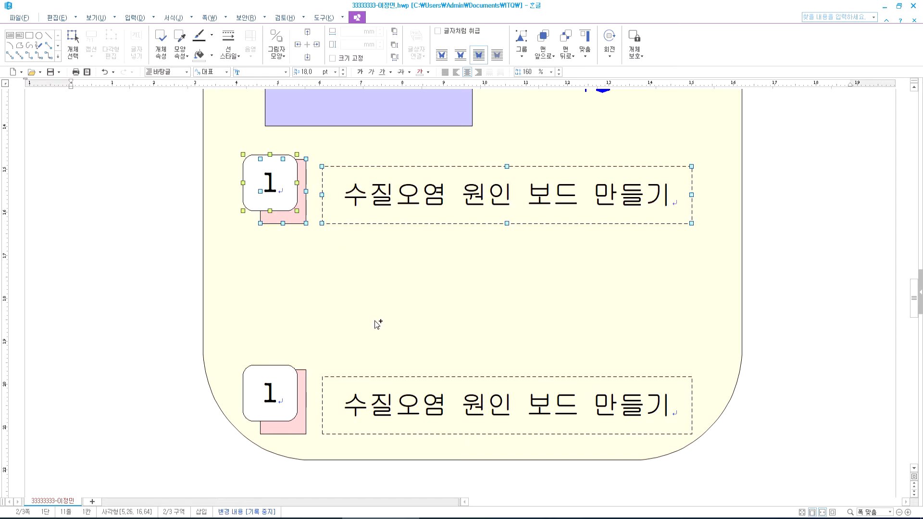
pyautogui.moveTo(294, 207); pyautogui.dragTo(301, 314)
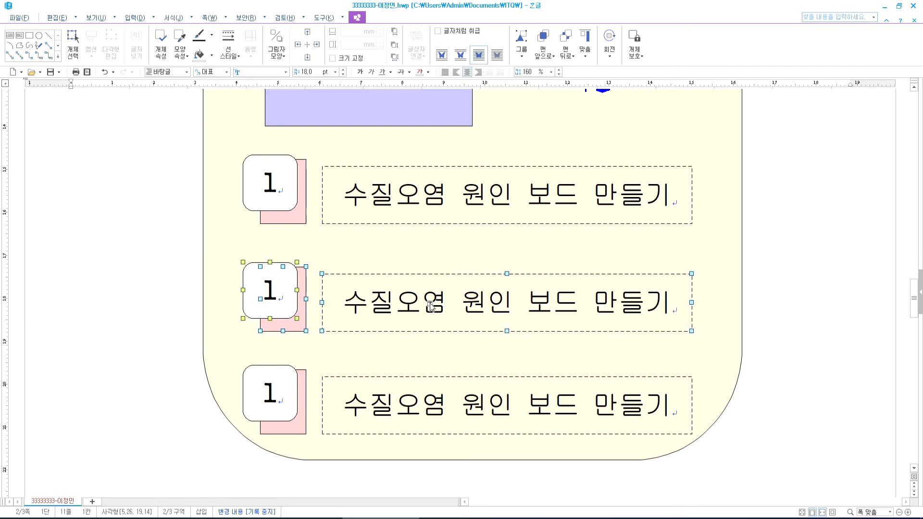
pyautogui.rightClick(291, 292)
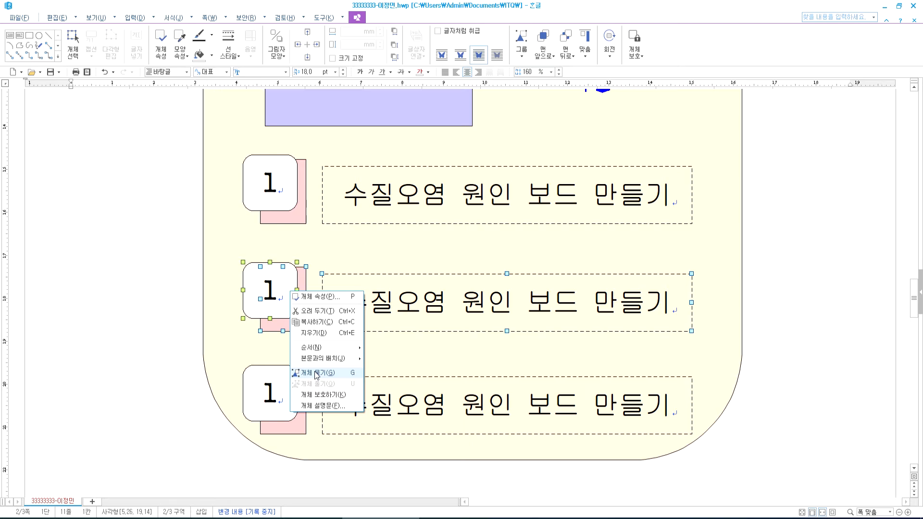
pyautogui.click(437, 518)
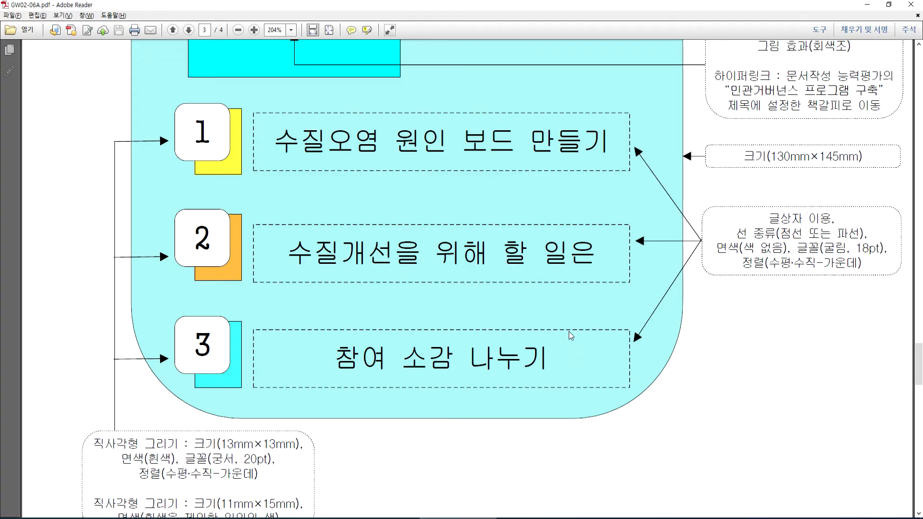
# - Scroll exam page 3 to the note on square sizes and fill colours, then return to Hangul
pyautogui.scroll(-3, 249, 358)
pyautogui.scroll(8, 249, 361)
pyautogui.scroll(10, 249, 361)
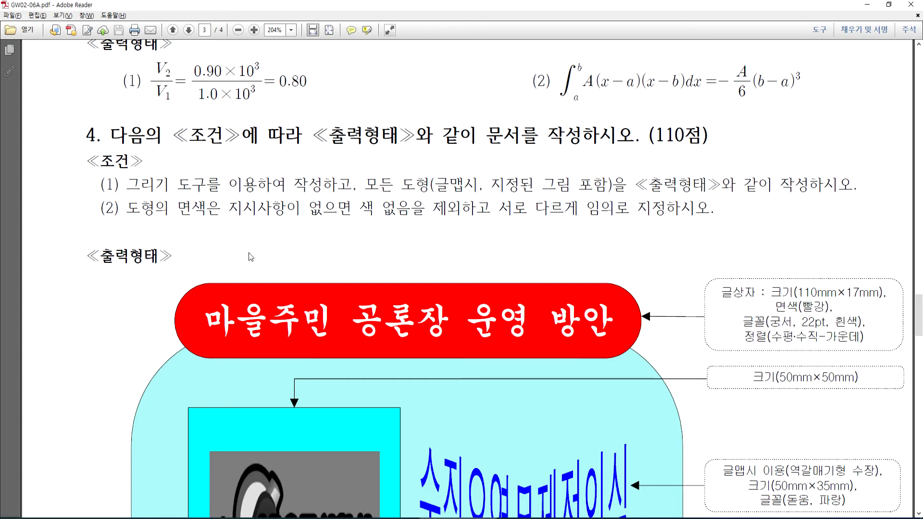
pyautogui.scroll(-3, 250, 255)
pyautogui.scroll(-12, 260, 270)
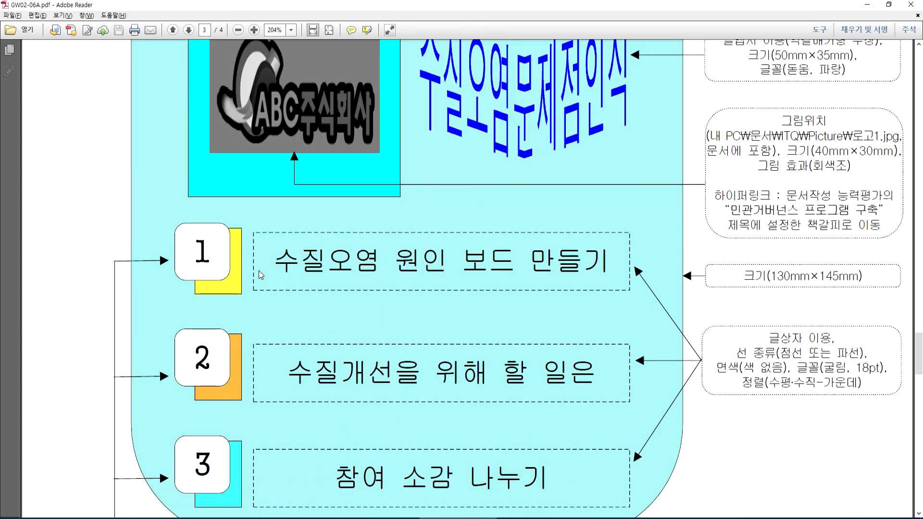
pyautogui.scroll(-3, 258, 270)
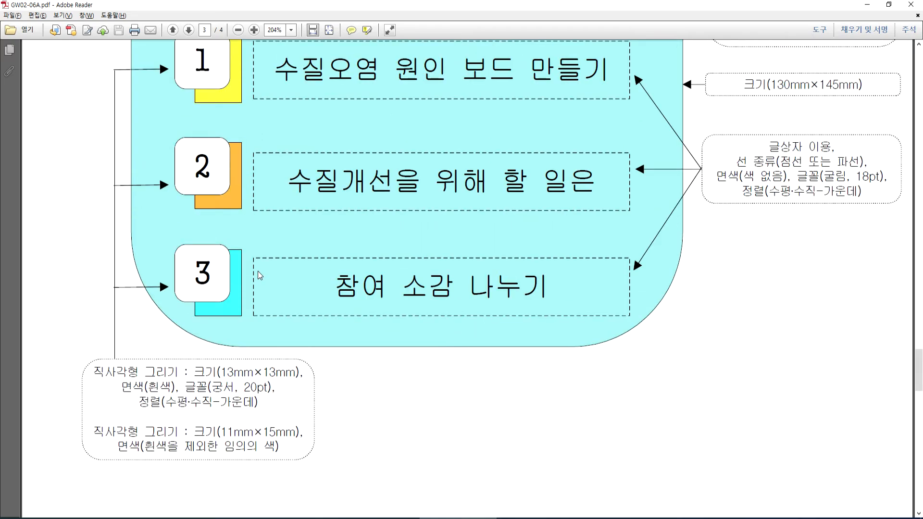
pyautogui.scroll(-3, 209, 270)
pyautogui.scroll(8, 209, 269)
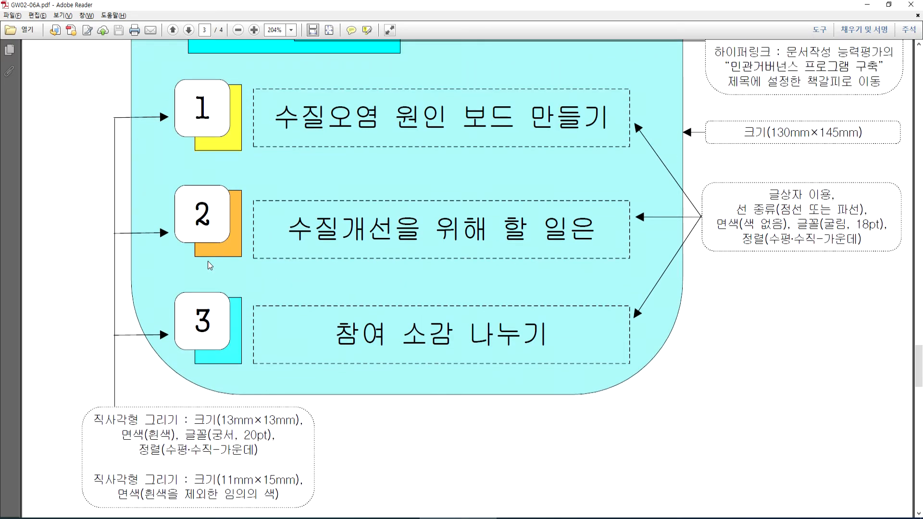
pyautogui.scroll(9, 208, 261)
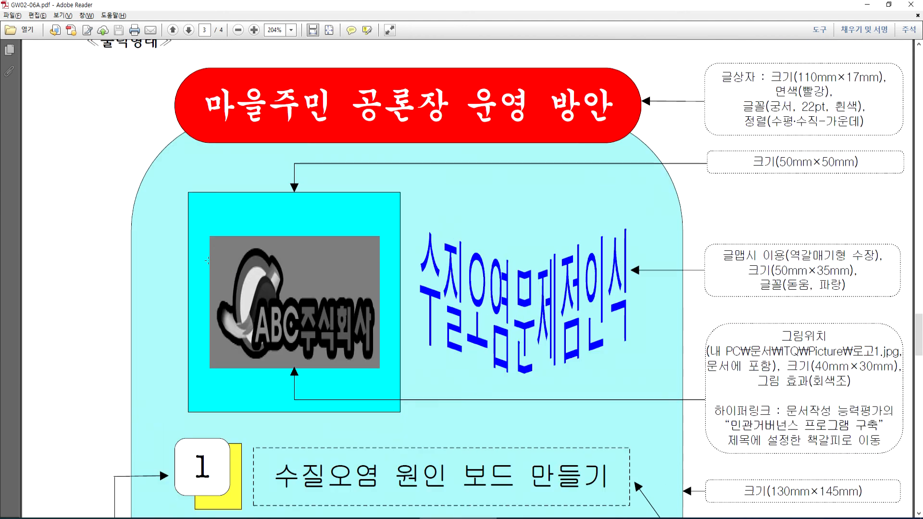
pyautogui.scroll(1, 208, 261)
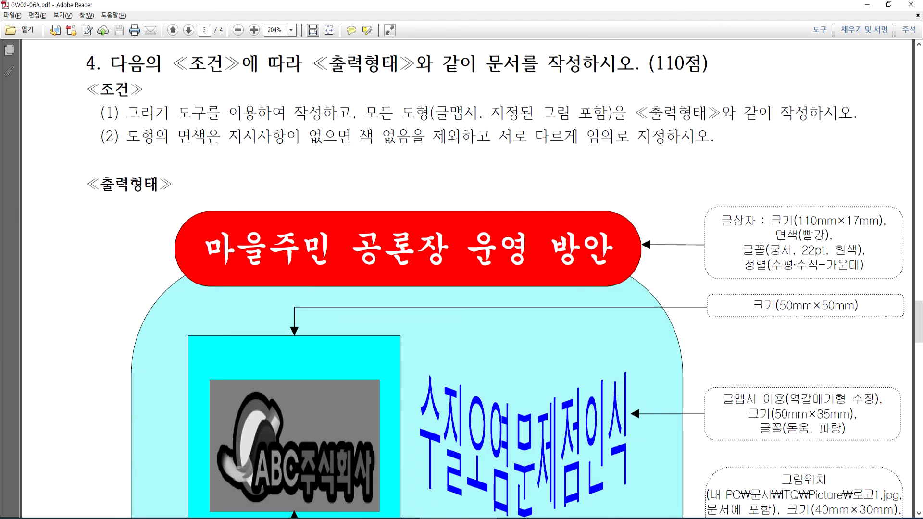
pyautogui.scroll(-10, 493, 178)
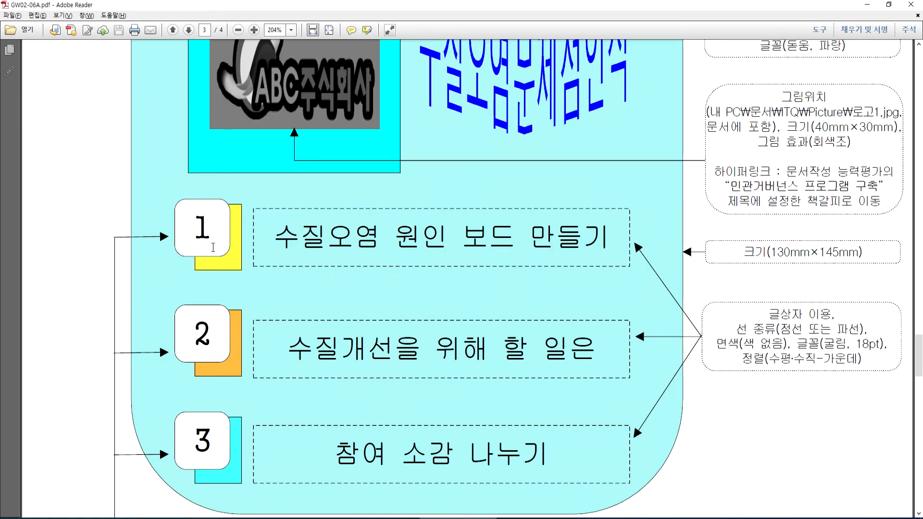
pyautogui.scroll(-2, 231, 257)
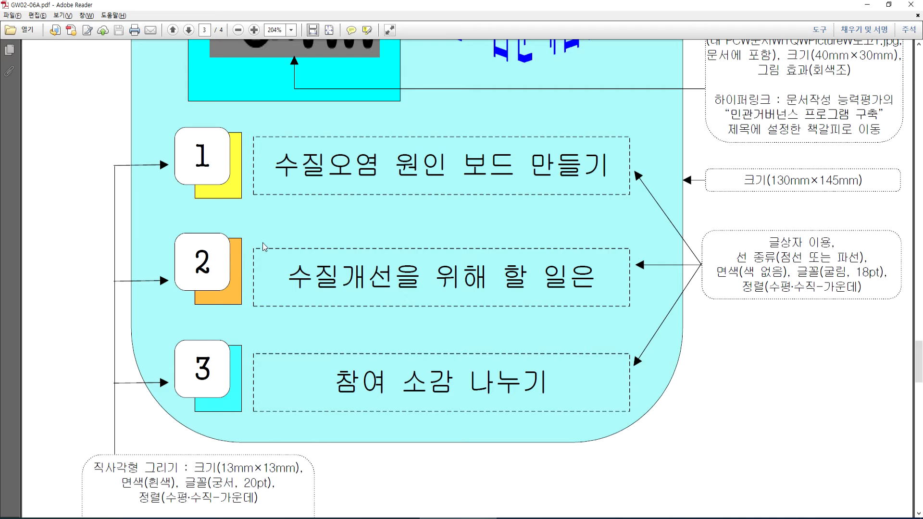
pyautogui.scroll(1, 264, 247)
pyautogui.scroll(-6, 264, 245)
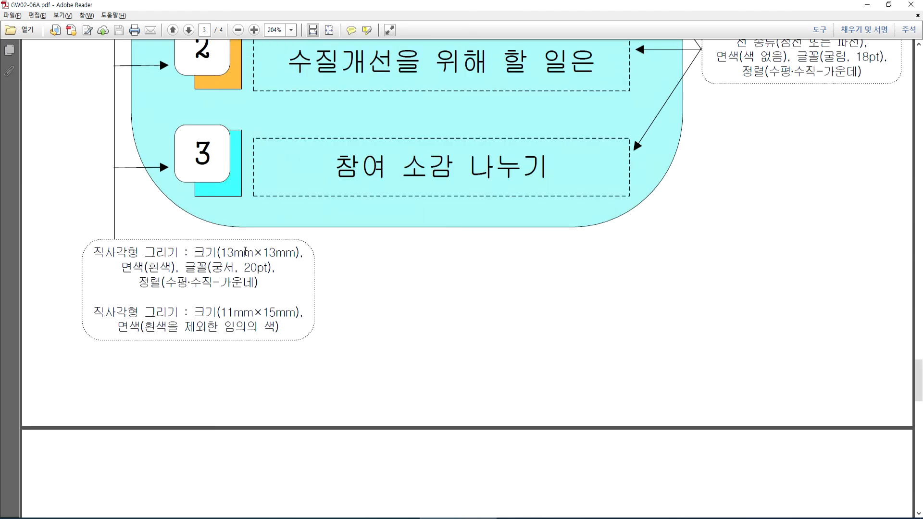
pyautogui.hotkey('alt', 'Tab')
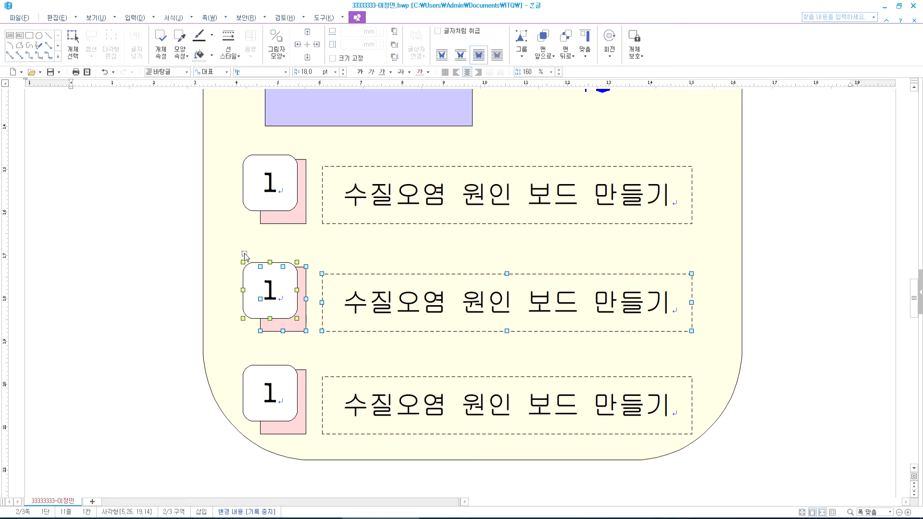
# - Give the shadow square behind box 1 a light green fill
pyautogui.click(299, 219)
pyautogui.doubleClick(299, 219)
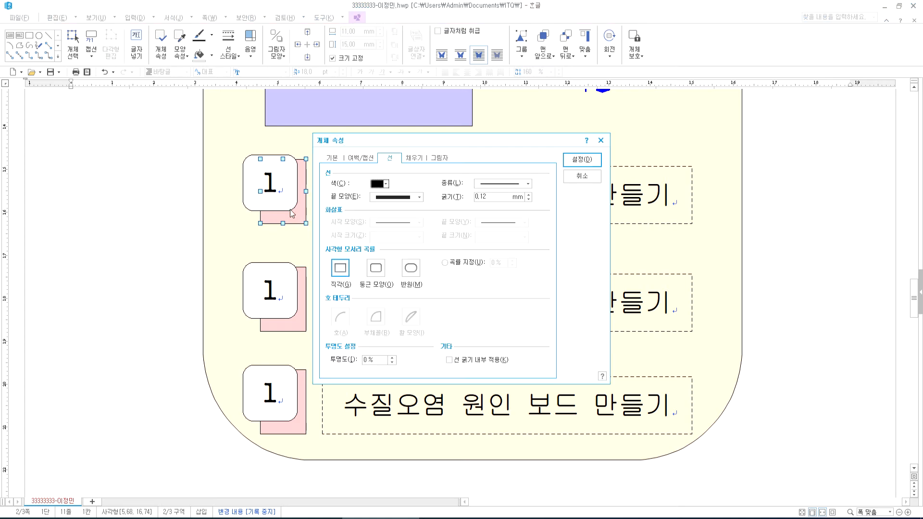
pyautogui.click(414, 158)
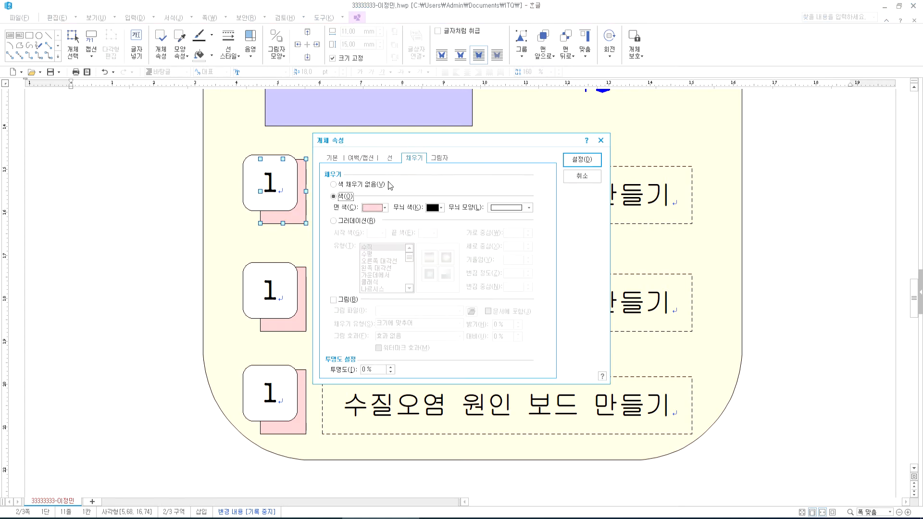
pyautogui.click(380, 208)
pyautogui.click(398, 246)
pyautogui.click(582, 160)
# - Give the shadow square behind box 2 a pale lavender fill
pyautogui.doubleClick(302, 288)
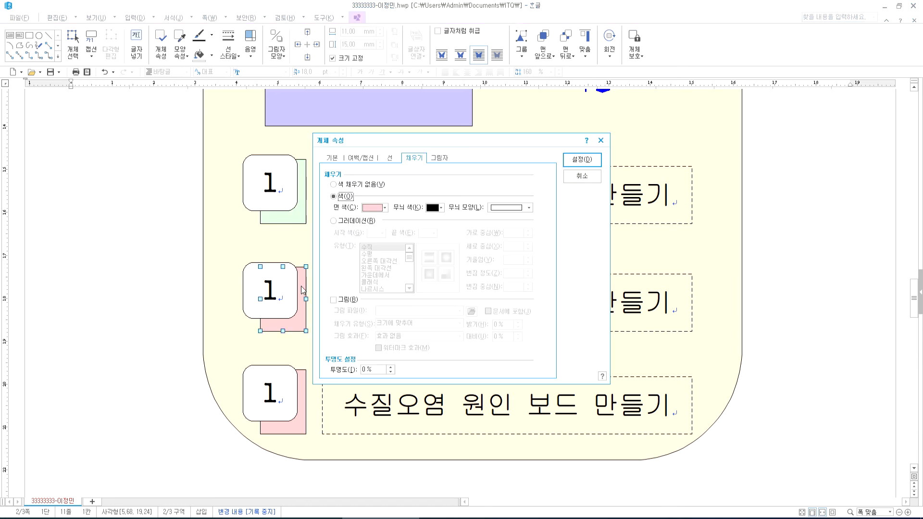
pyautogui.click(380, 208)
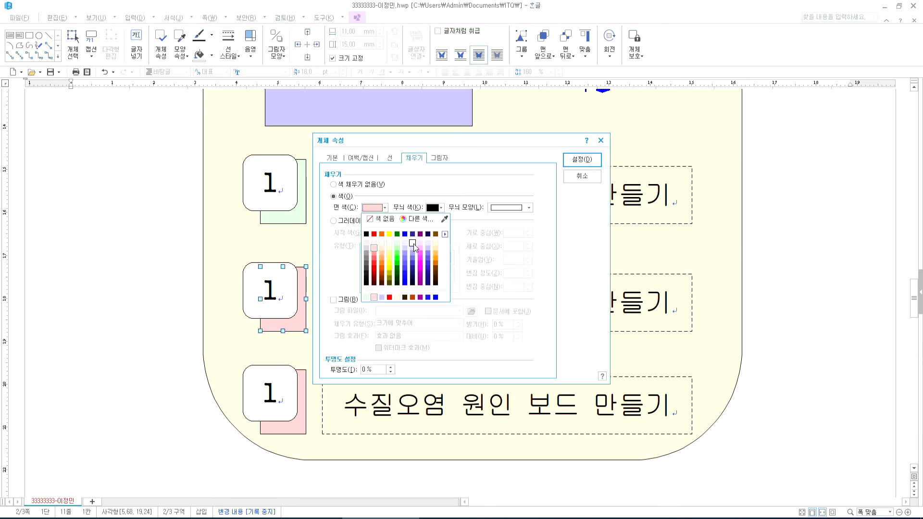
pyautogui.click(414, 244)
pyautogui.click(575, 160)
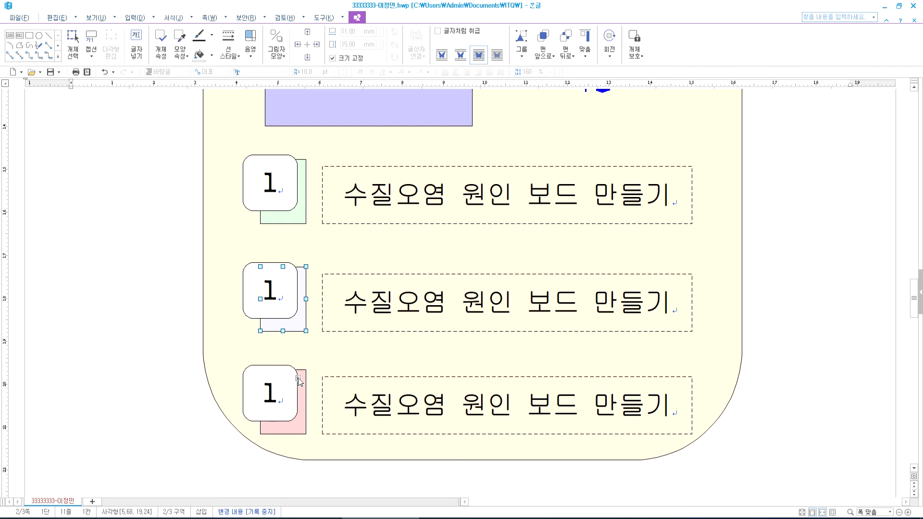
pyautogui.press('Escape')
pyautogui.scroll(-7, 351, 251)
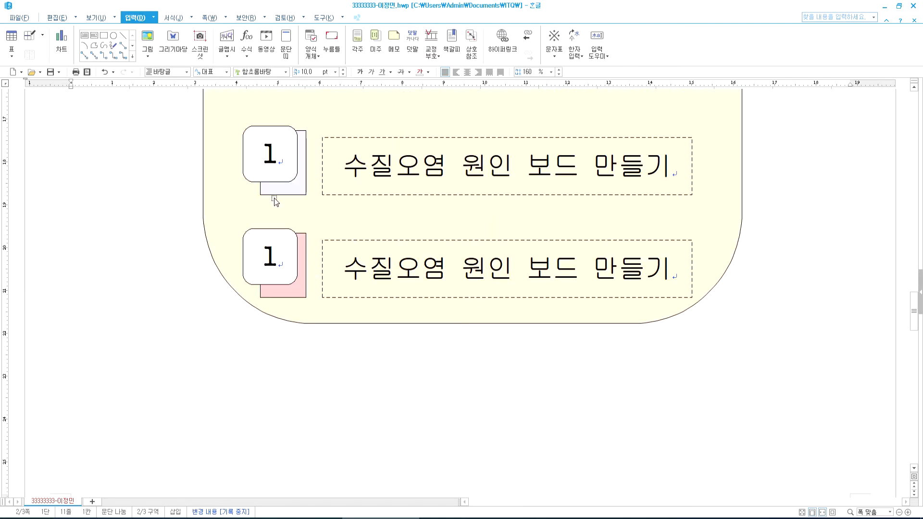
# - Renumber the second and third squares to 2 and 3
pyautogui.click(270, 160)
pyautogui.press('Delete')
pyautogui.write('2')
pyautogui.click(268, 267)
pyautogui.press('Delete')
pyautogui.write('3')
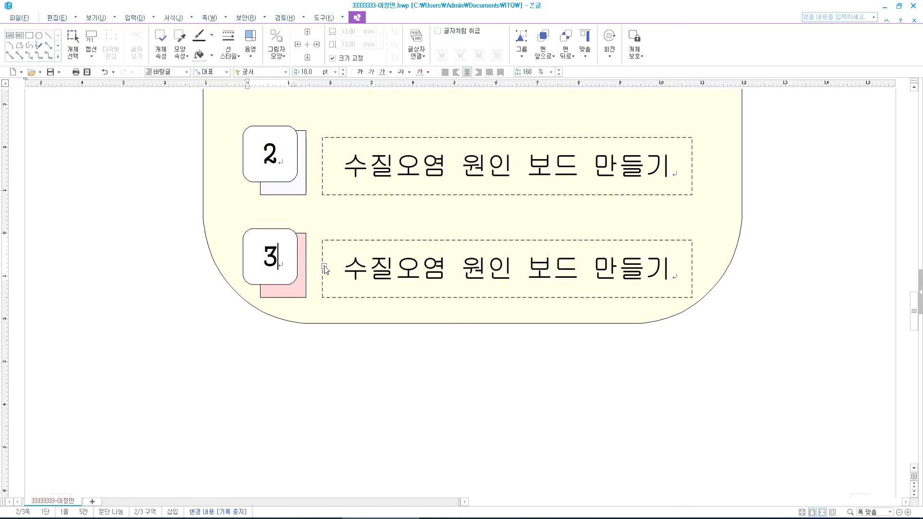
pyautogui.scroll(3, 325, 269)
# - Retitle the captions as '수질개선을 위한 할 일은' and '참여 소감 나누기'
pyautogui.moveTo(342, 302); pyautogui.dragTo(673, 302)
pyautogui.write('수질개선을 ')
pyautogui.write('위한 할 인ㅇ')
pyautogui.write('ㅡㄴ₩₩')
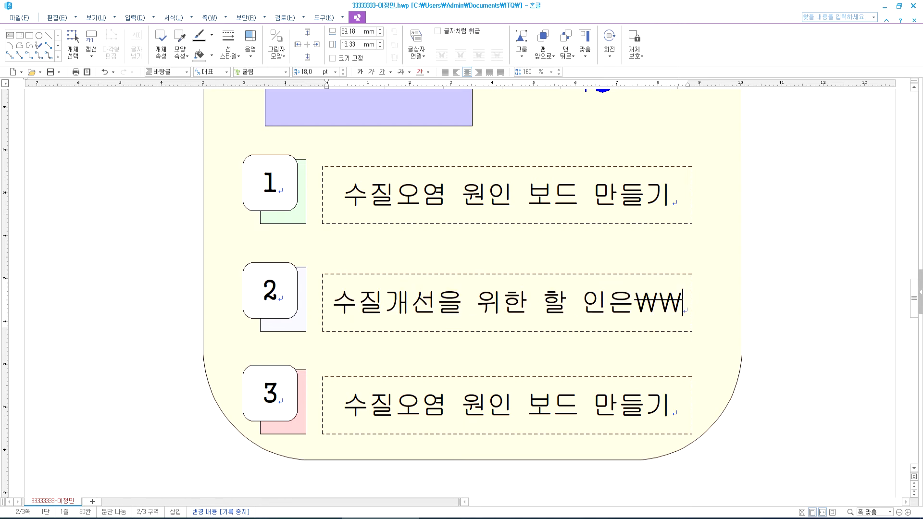
pyautogui.press('BackSpace')
pyautogui.press('BackSpace')
pyautogui.press('BackSpace')
pyautogui.press('BackSpace')
pyautogui.press('BackSpace')
pyautogui.write('일은')
pyautogui.press('Down')
pyautogui.hotkey('shift', 'Home')
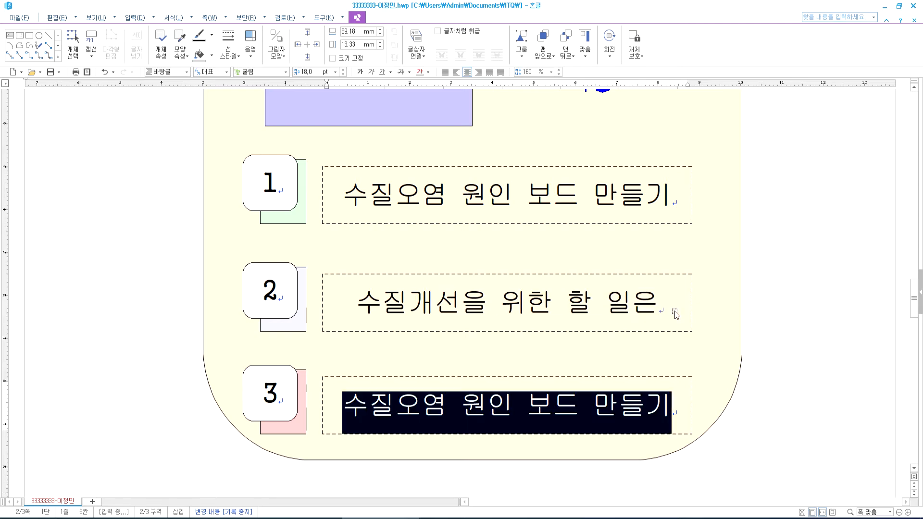
pyautogui.write('참여 소감 나누기')
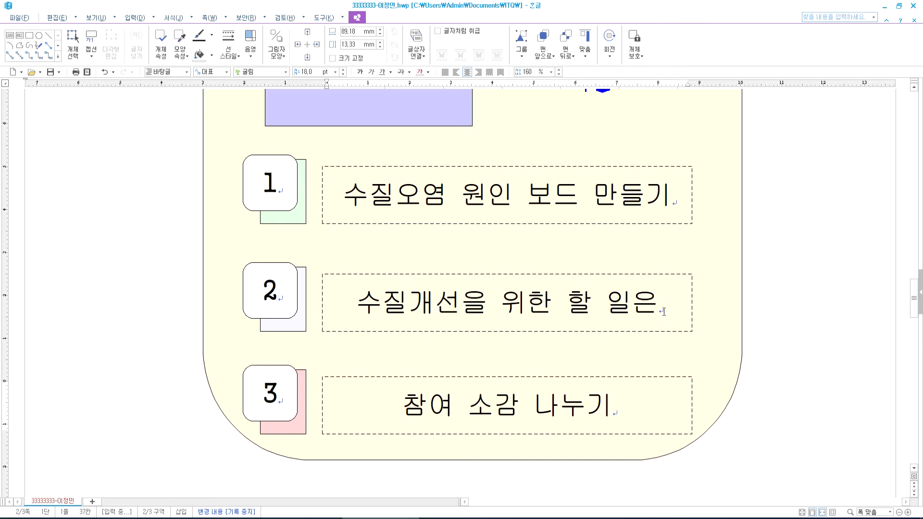
pyautogui.scroll(8, 379, 275)
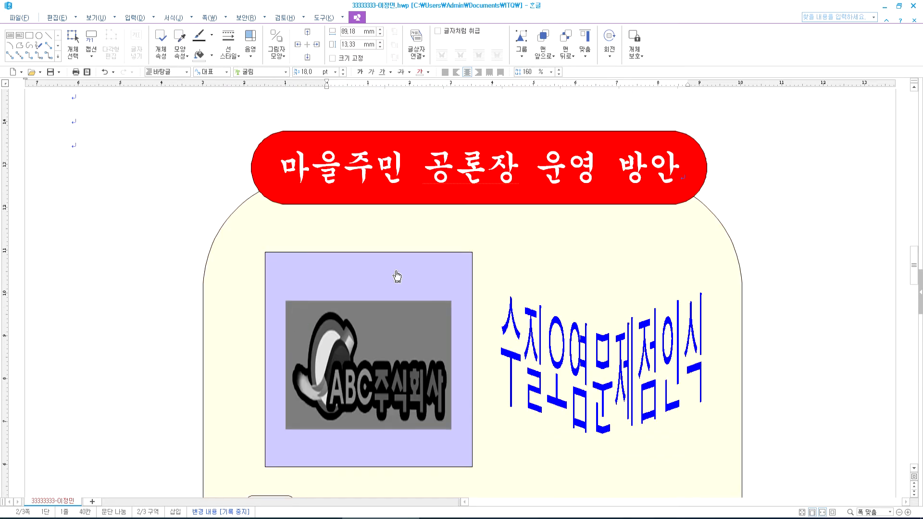
# - Compare the three numbered boxes with exam page 3 in Adobe Reader
pyautogui.click(446, 512)
pyautogui.scroll(4, 294, 298)
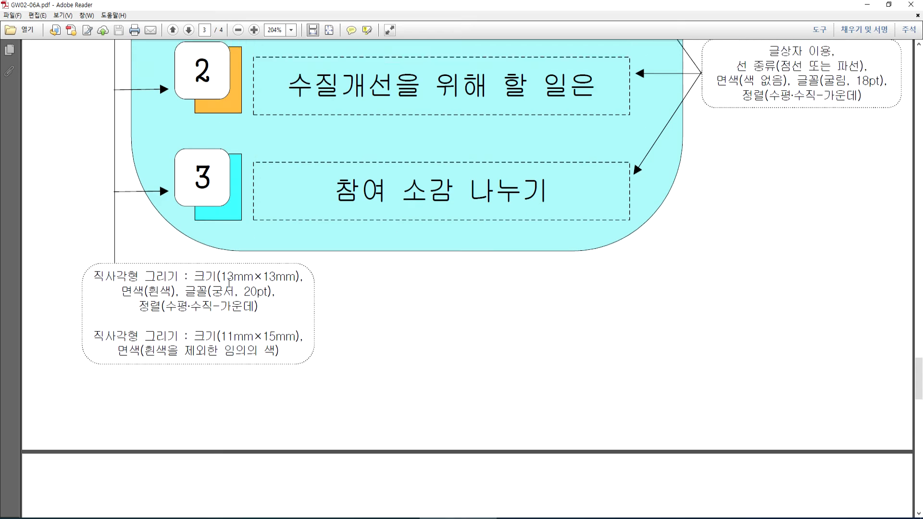
pyautogui.scroll(3, 230, 287)
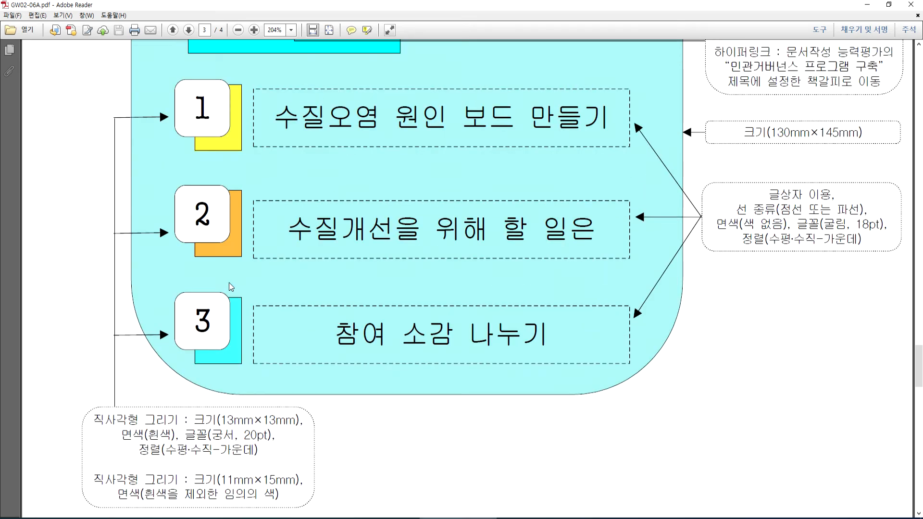
pyautogui.scroll(-5, 231, 288)
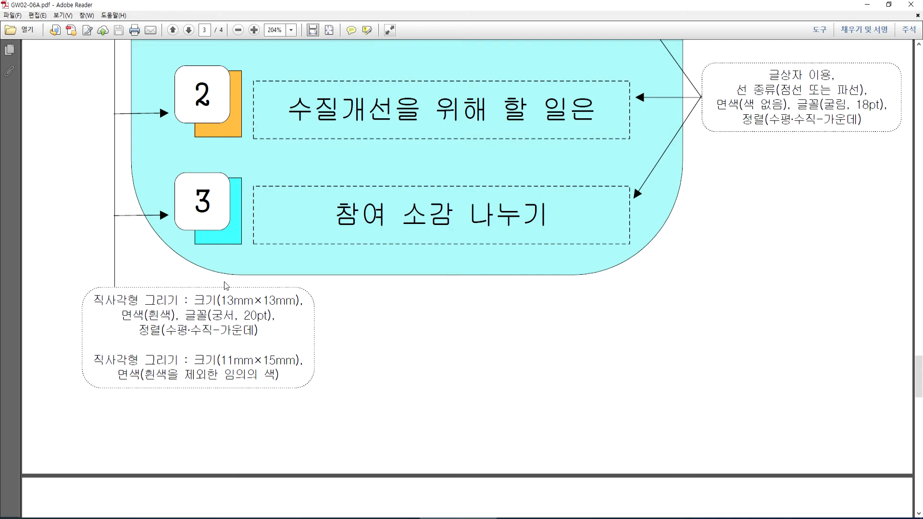
pyautogui.scroll(4, 226, 286)
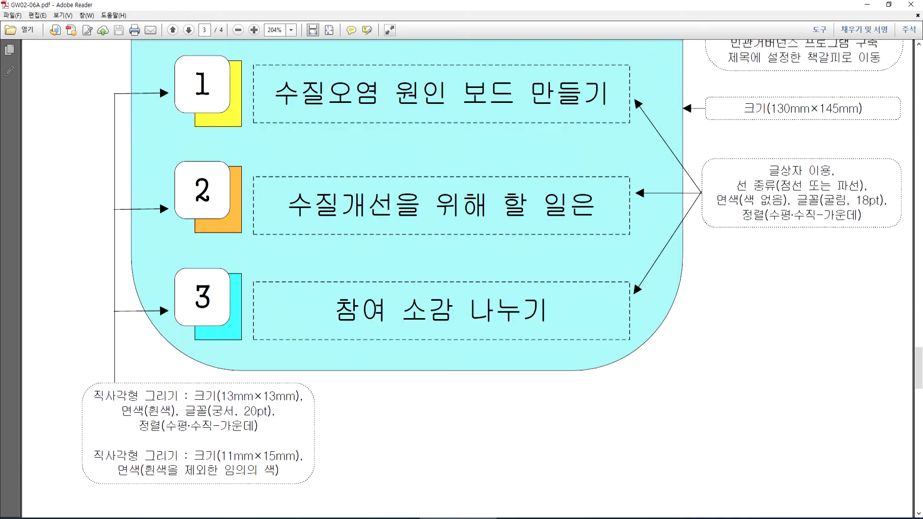
# - Back in Hangul, put the caret on the empty top line and save the document
pyautogui.click(382, 518)
pyautogui.scroll(-6, 388, 342)
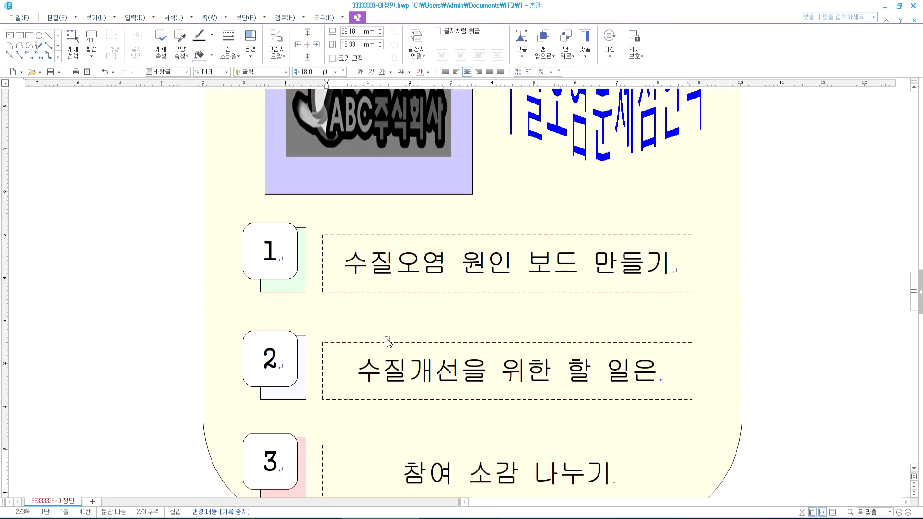
pyautogui.press('Home')
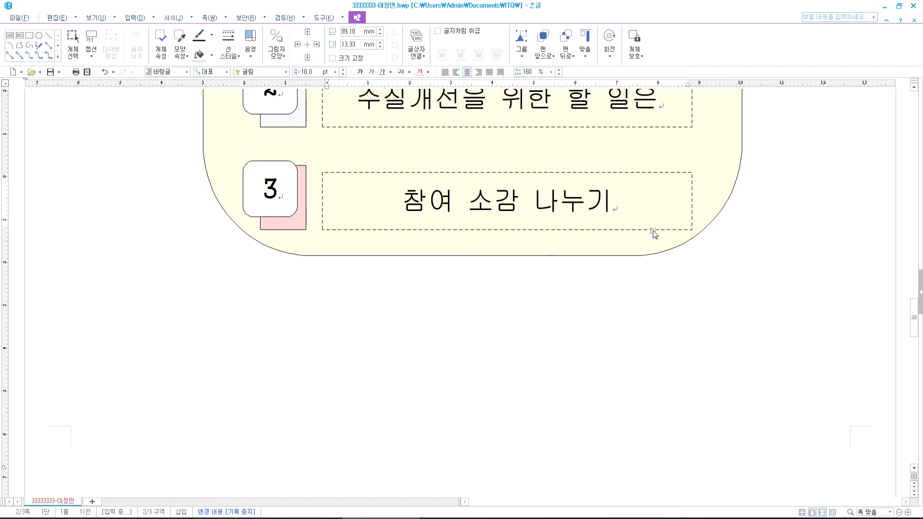
pyautogui.scroll(10, 136, 200)
pyautogui.click(122, 214)
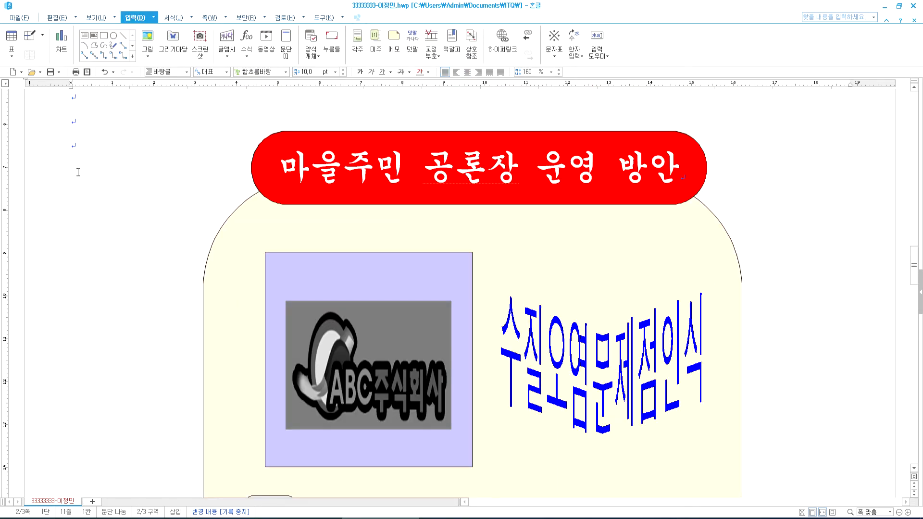
pyautogui.click(50, 73)
pyautogui.scroll(-5, 191, 214)
pyautogui.scroll(-8, 192, 214)
pyautogui.scroll(3, 191, 214)
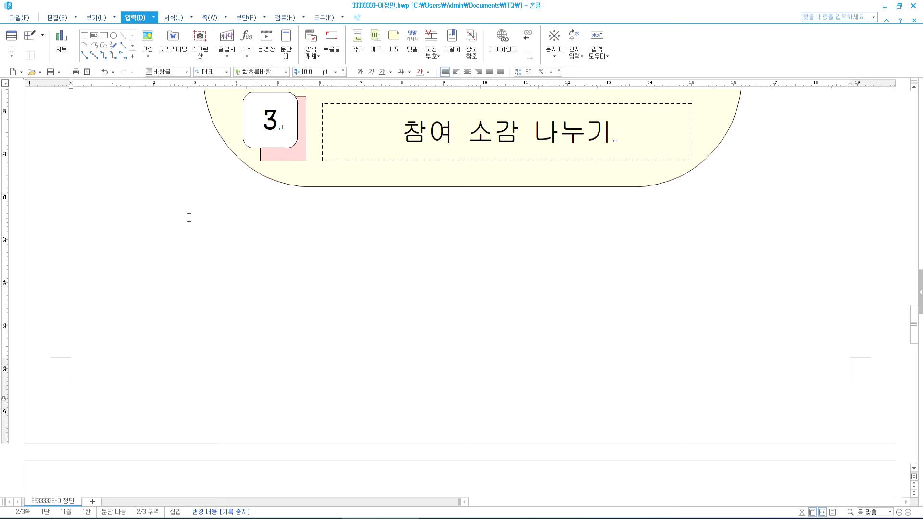
# - Inspect exam page 4's title '민관거버넌스 프로그램 구축' and header line '소하천 수질개선'
pyautogui.hotkey('alt', 'Tab')
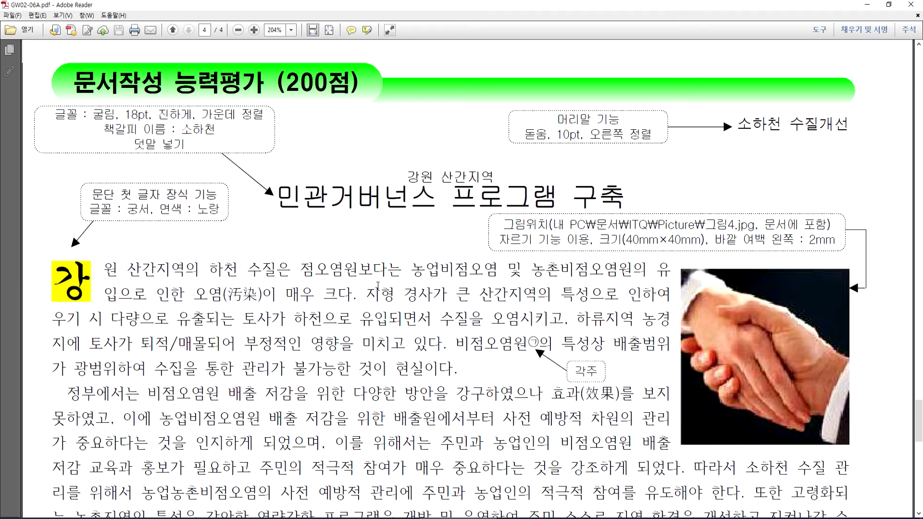
pyautogui.hotkey('alt', 'Tab')
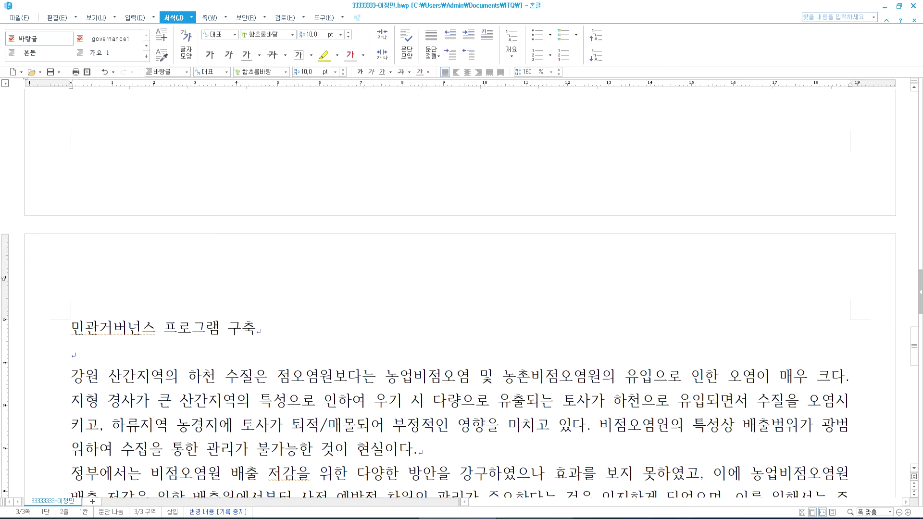
pyautogui.hotkey('alt', 'Tab')
pyautogui.scroll(2, 561, 325)
pyautogui.scroll(2, 561, 324)
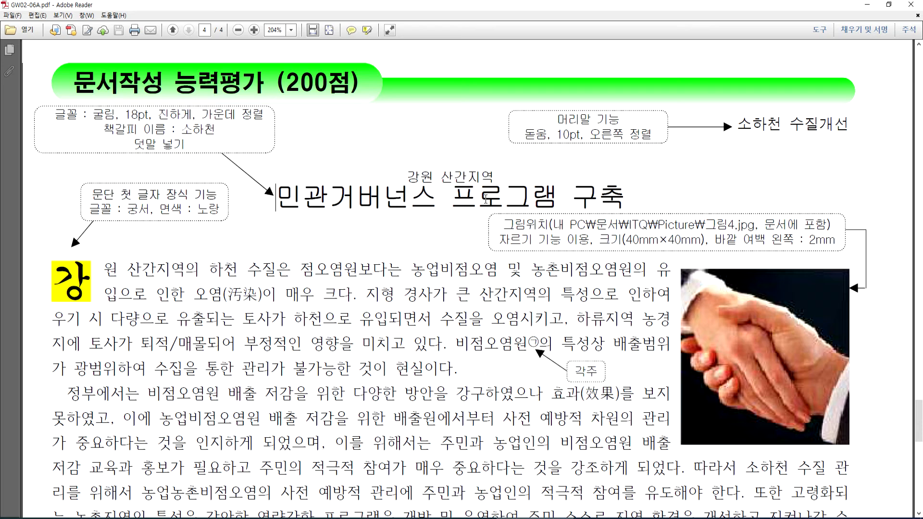
pyautogui.tripleClick(487, 199)
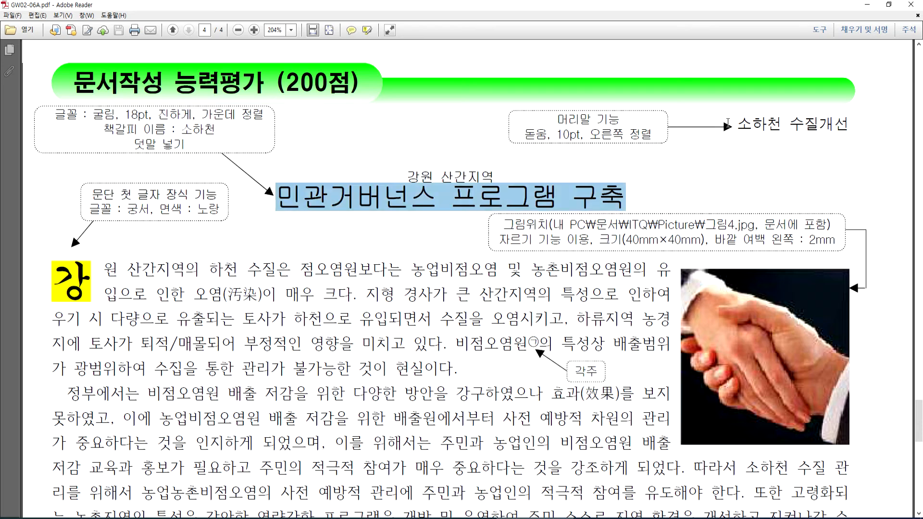
pyautogui.doubleClick(743, 123)
pyautogui.tripleClick(808, 123)
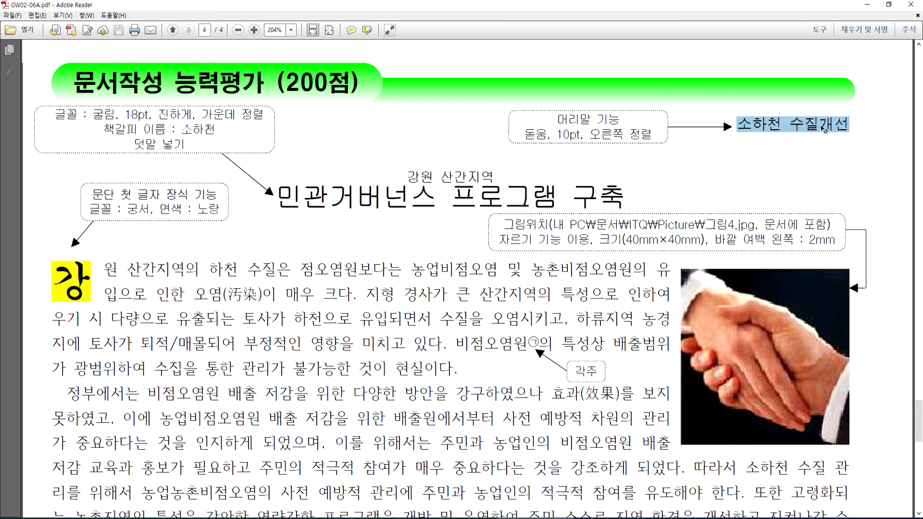
pyautogui.click(776, 150)
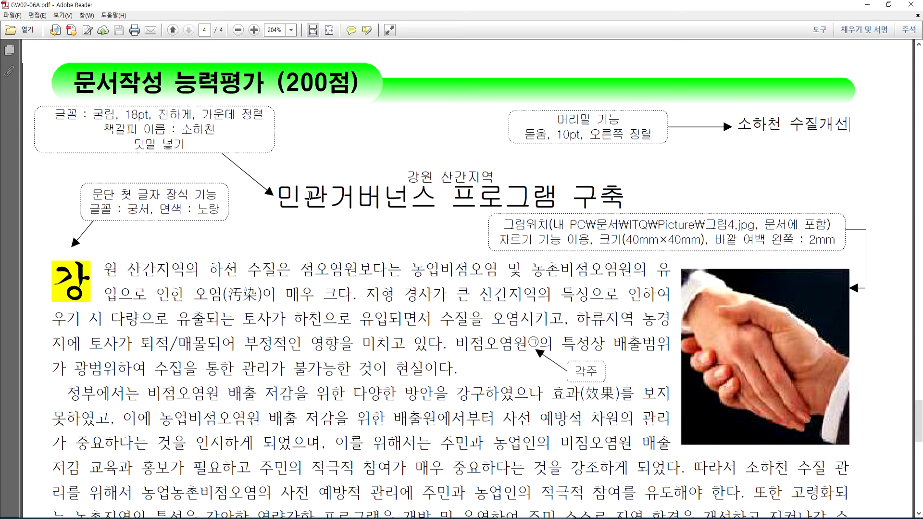
# - Review the rest of exam page 4, then go back to Hangul's third page
pyautogui.scroll(-6, 688, 168)
pyautogui.scroll(8, 688, 167)
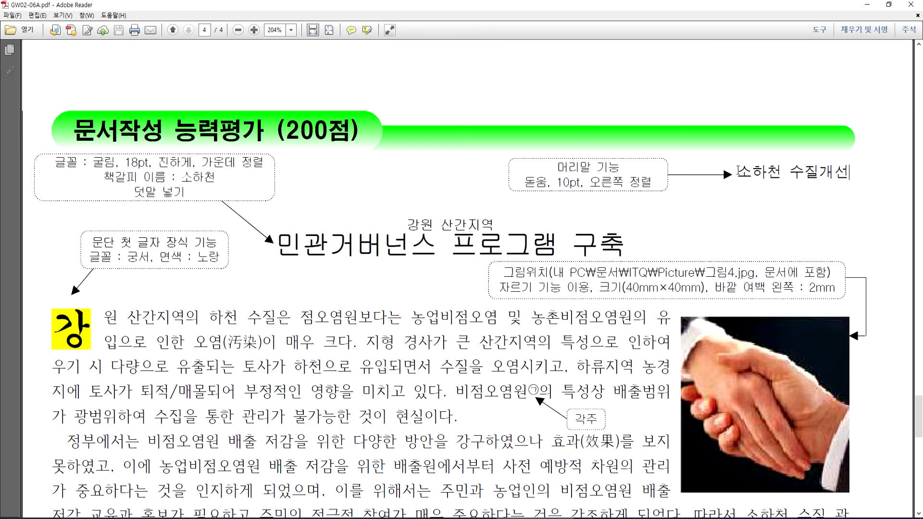
pyautogui.scroll(-6, 738, 172)
pyautogui.scroll(4, 564, 299)
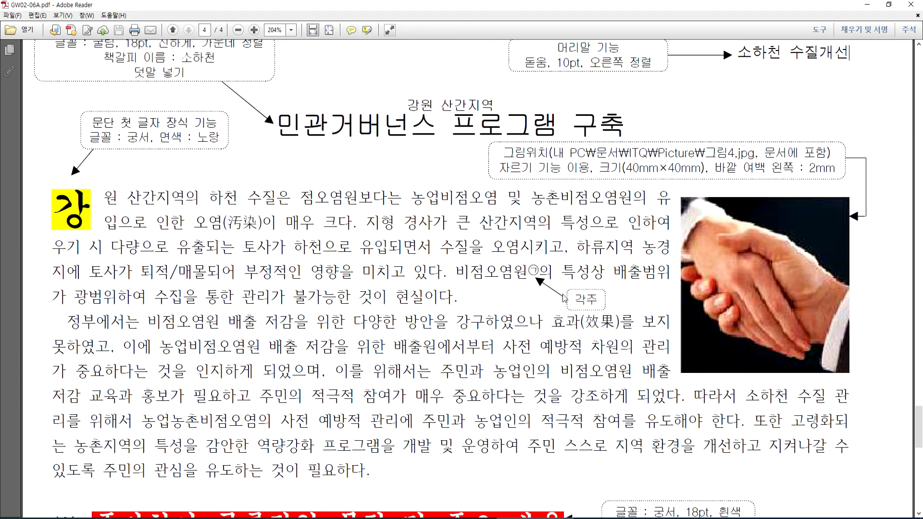
pyautogui.scroll(2, 718, 157)
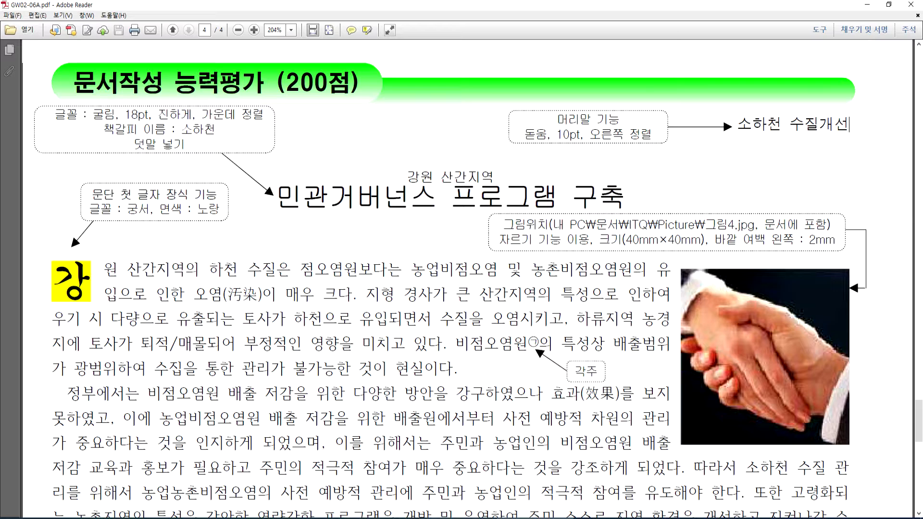
pyautogui.hotkey('alt', 'Tab')
pyautogui.scroll(-4, 299, 176)
pyautogui.scroll(4, 298, 177)
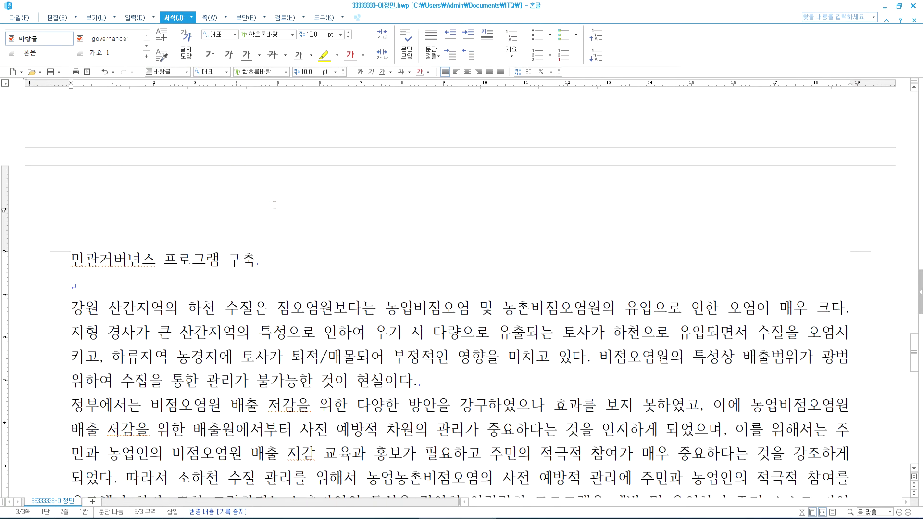
# - Open the 쪽 tab's 머리말 menu and the header/footer settings, then dismiss them
pyautogui.click(209, 19)
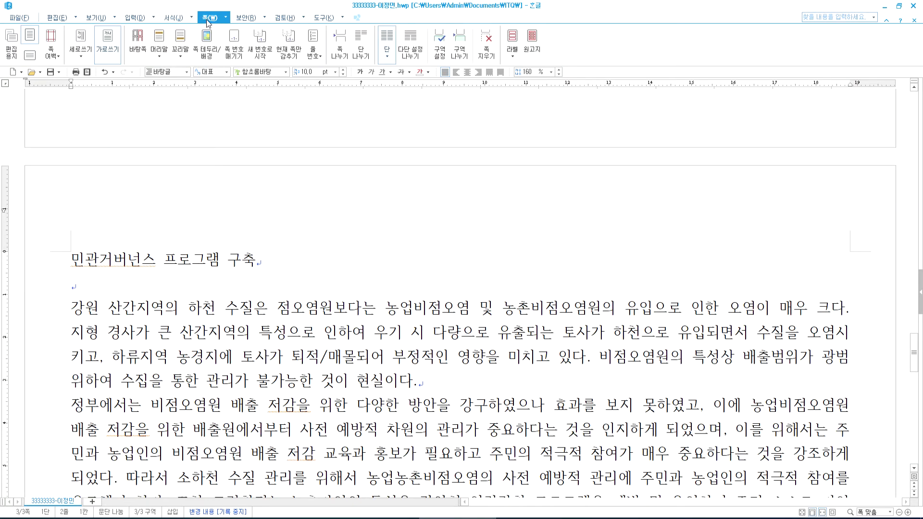
pyautogui.click(159, 44)
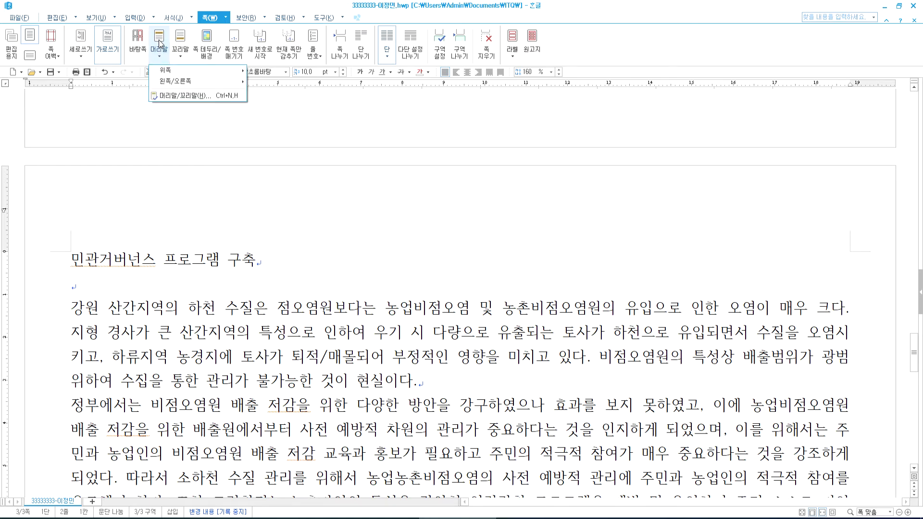
pyautogui.click(159, 44)
pyautogui.click(159, 44)
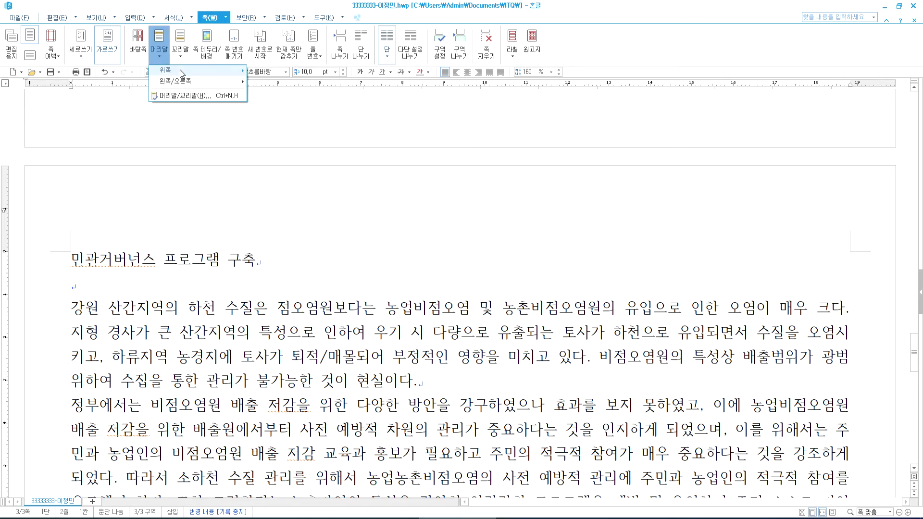
pyautogui.click(163, 48)
pyautogui.click(164, 48)
pyautogui.moveTo(168, 72)
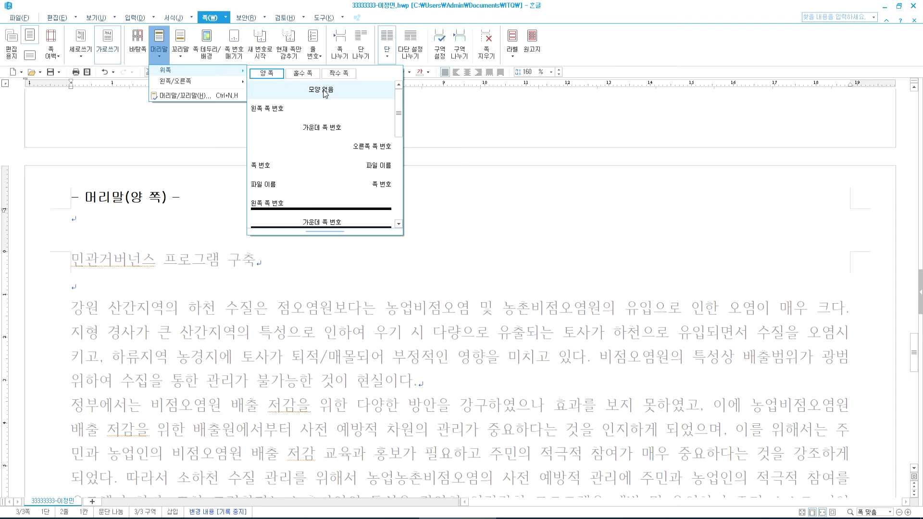
pyautogui.click(186, 99)
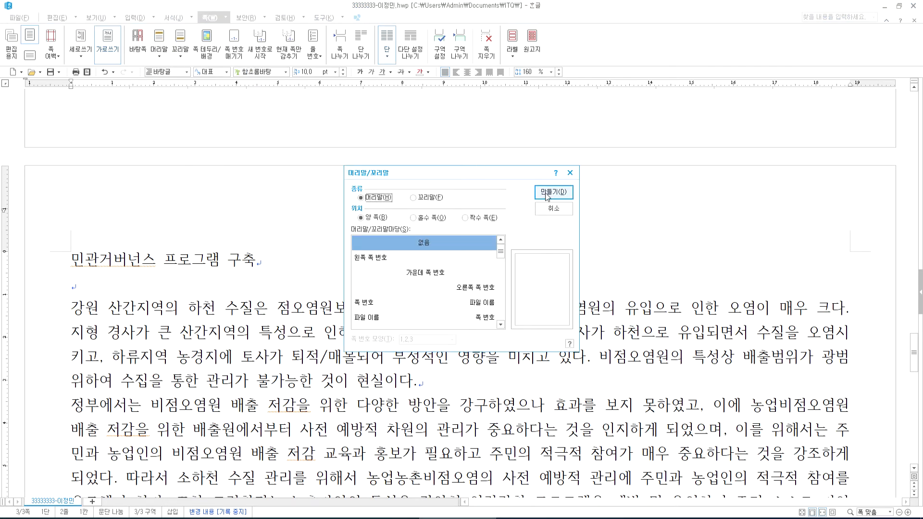
pyautogui.doubleClick(417, 249)
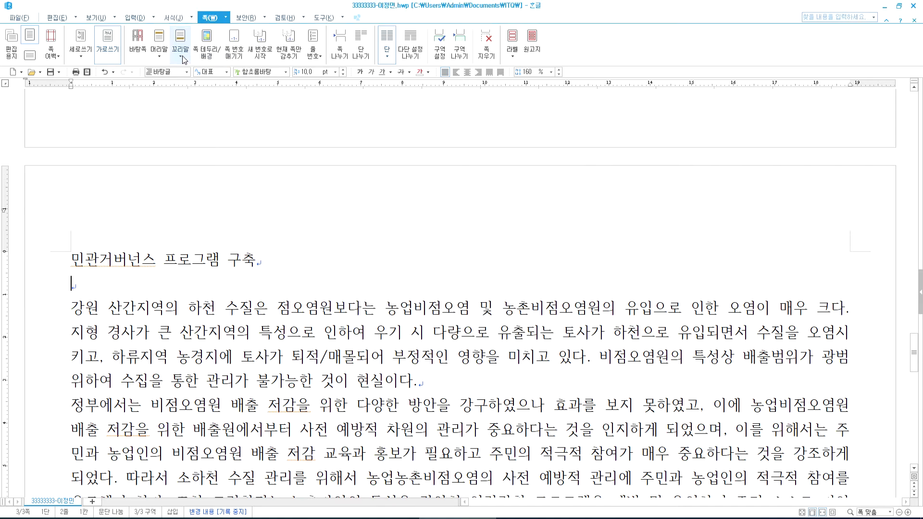
# - Reopen the 머리말/꼬리말 settings and create a 양 쪽 header
pyautogui.click(162, 57)
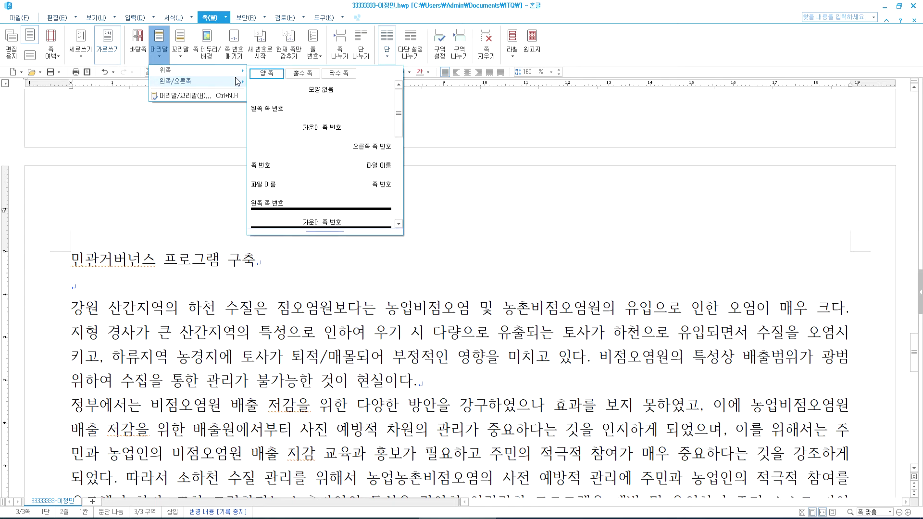
pyautogui.moveTo(230, 71)
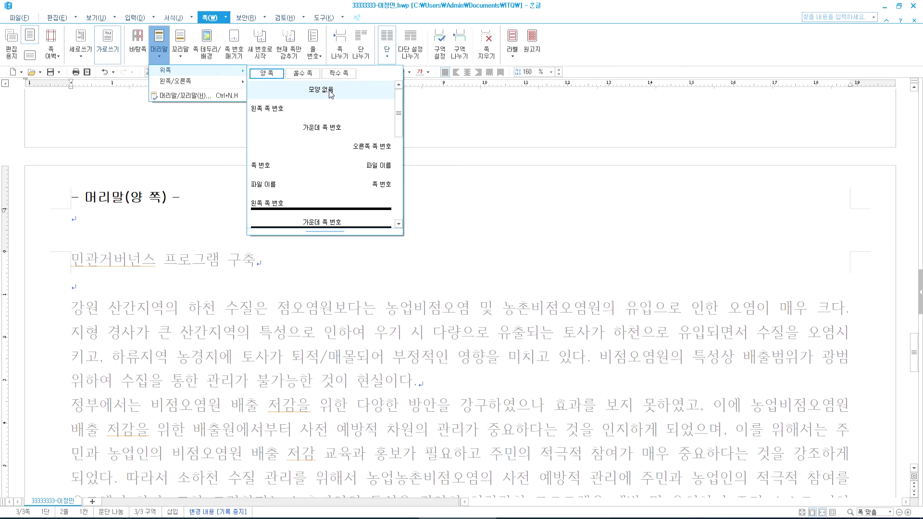
pyautogui.click(181, 97)
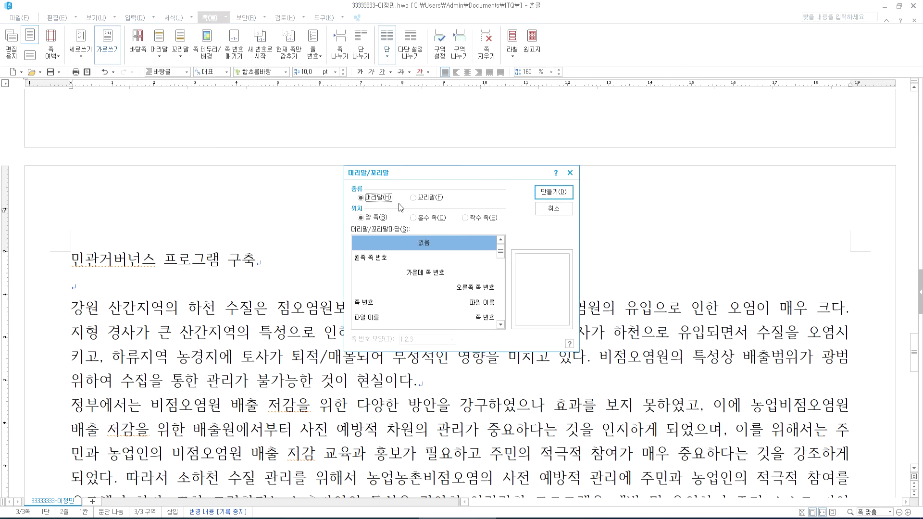
pyautogui.click(554, 192)
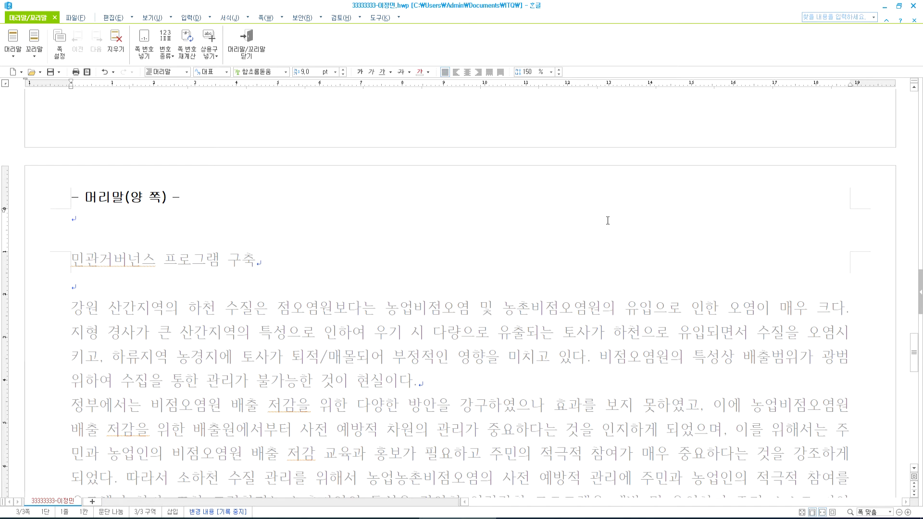
# - Check the header spec in the PDF and type '소하천 수질개선' into the header
pyautogui.hotkey('alt', 'Tab')
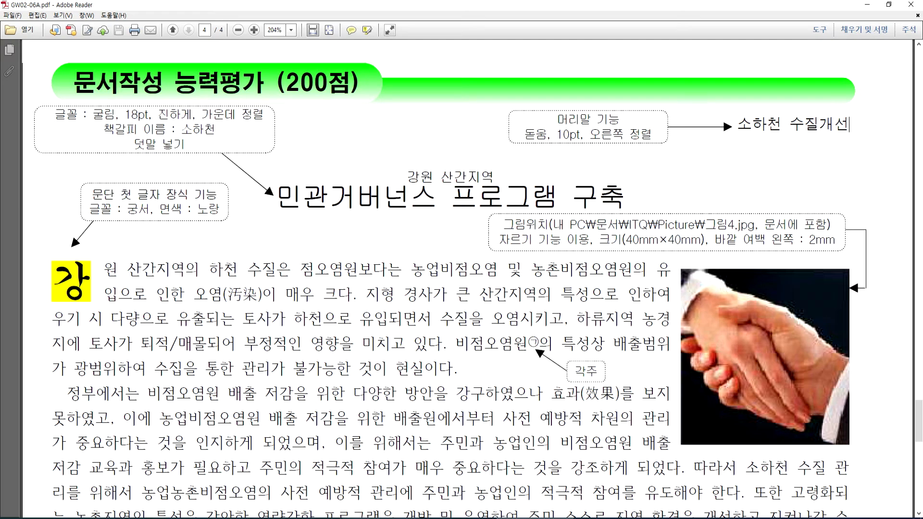
pyautogui.hotkey('alt', 'Tab')
pyautogui.write('소하천 수질')
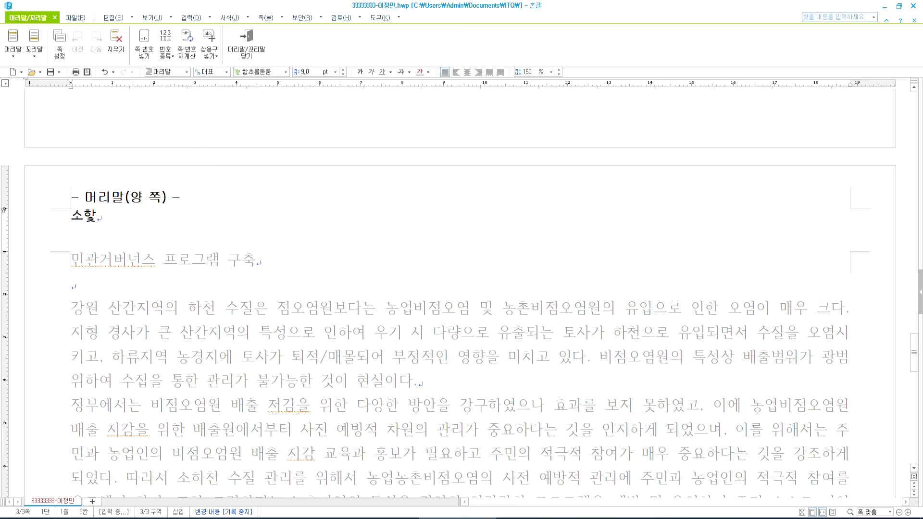
pyautogui.write('개선')
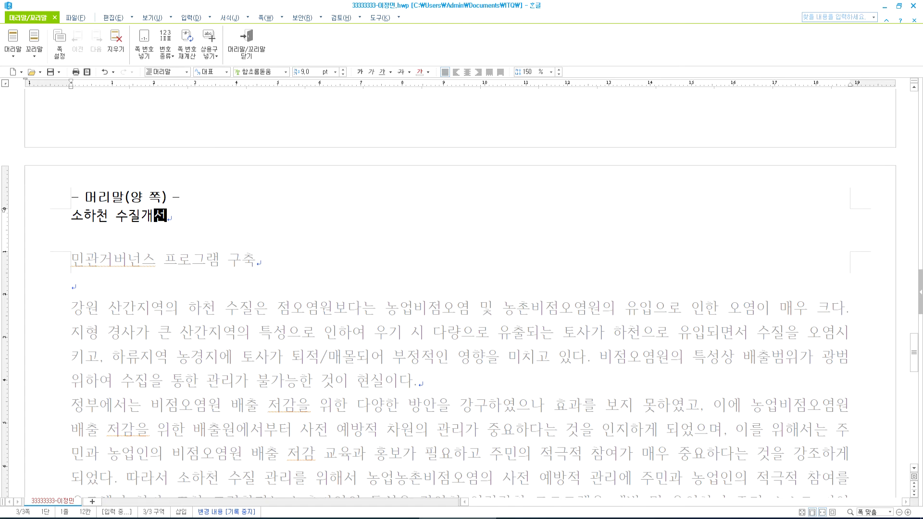
# - Format the header text as 10 pt 돋움, right-aligned, and close header editing
pyautogui.hotkey('shift', 'Home')
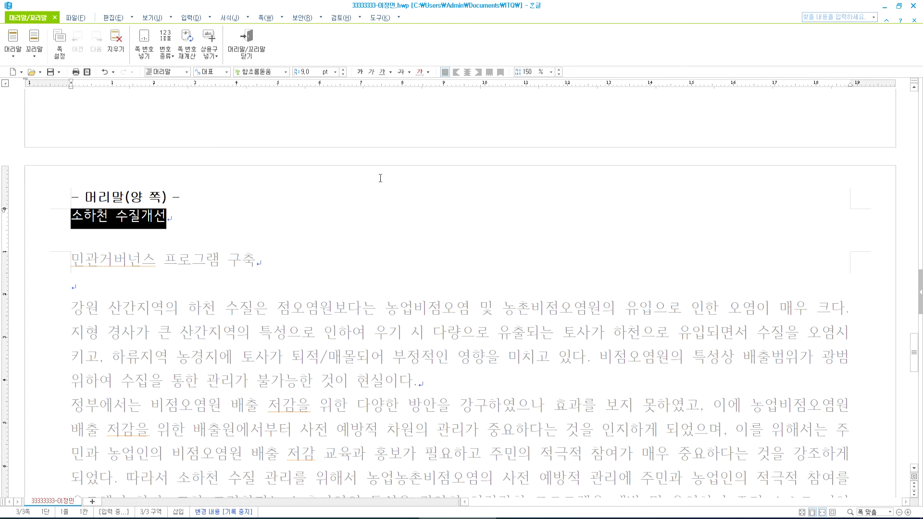
pyautogui.click(343, 69)
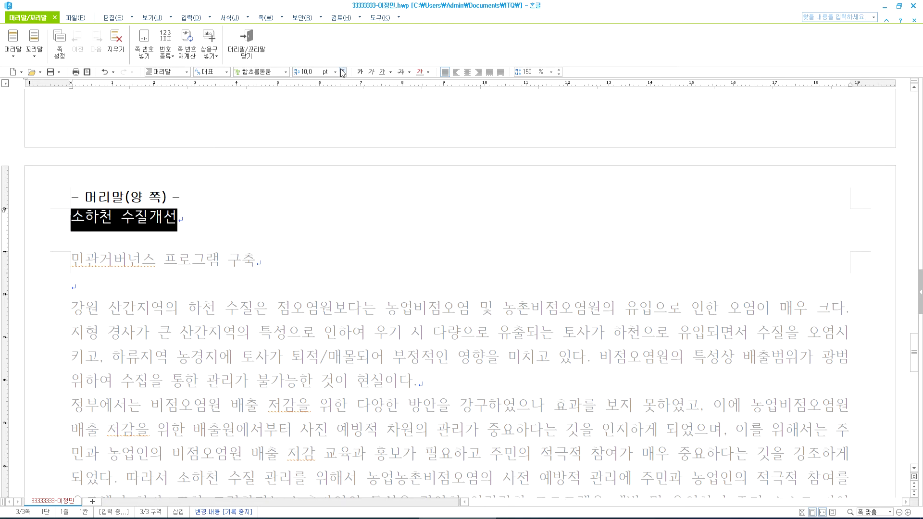
pyautogui.click(479, 71)
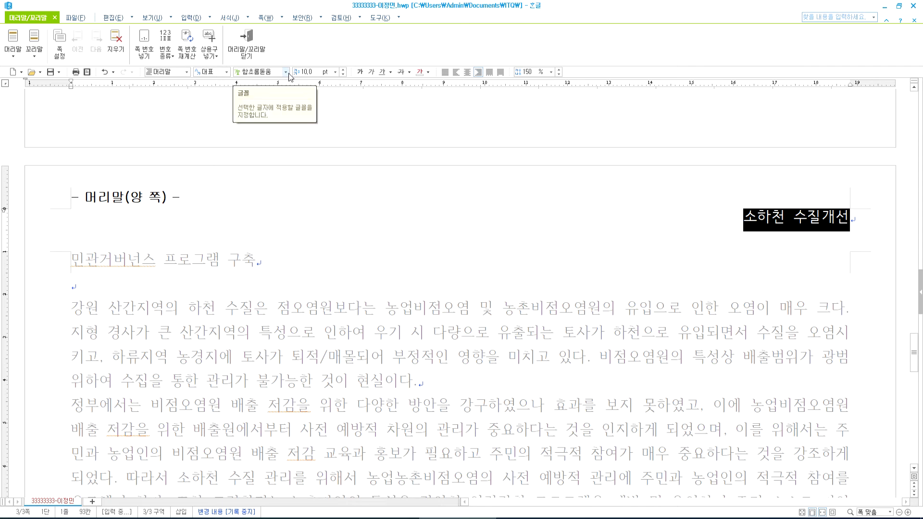
pyautogui.click(289, 74)
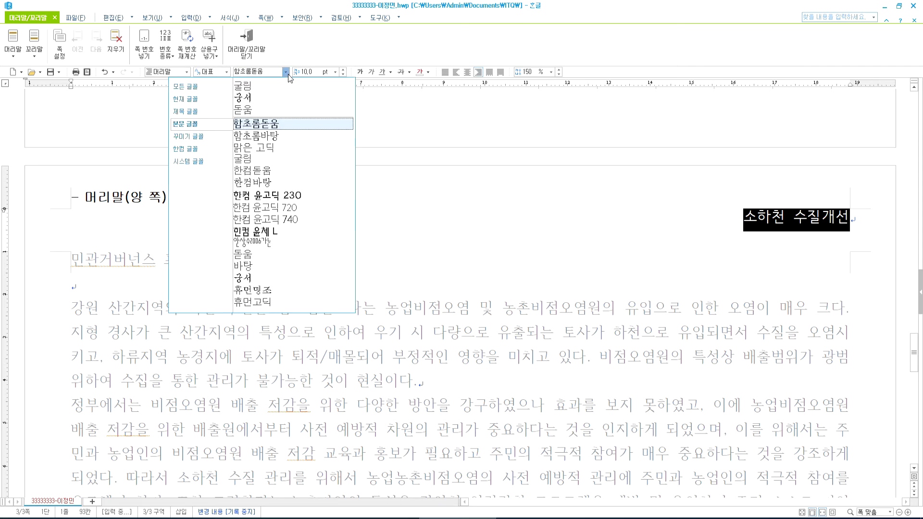
pyautogui.click(254, 111)
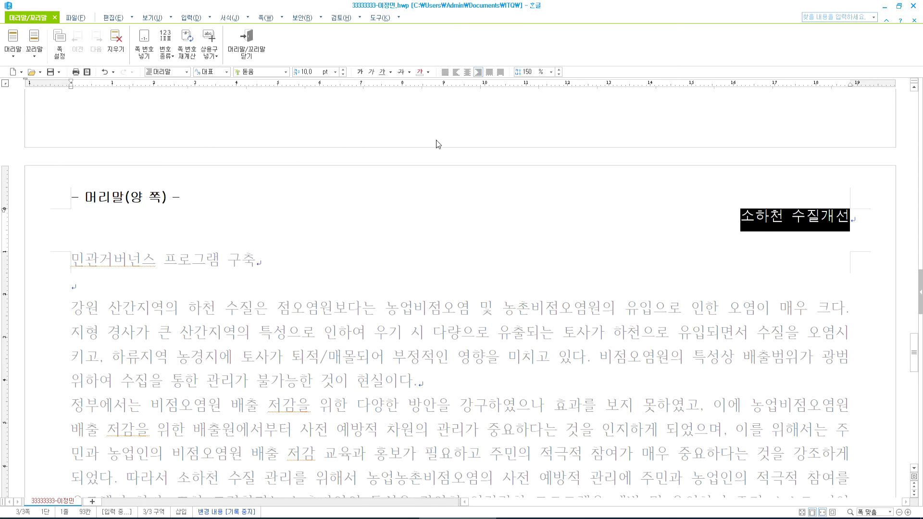
pyautogui.click(756, 217)
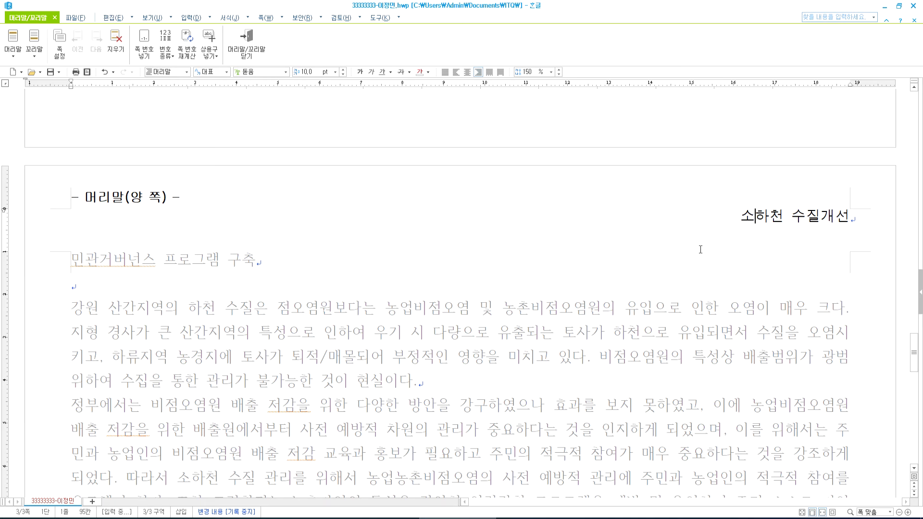
pyautogui.moveTo(732, 217); pyautogui.dragTo(862, 217)
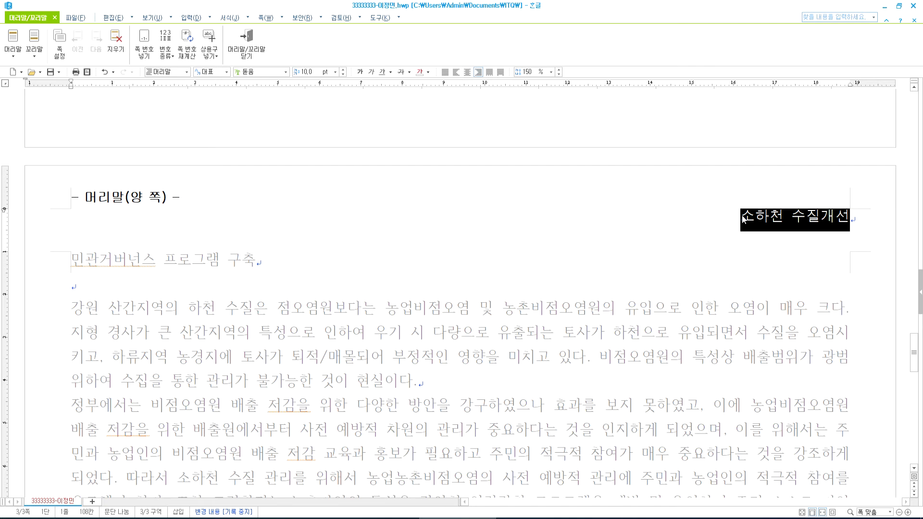
pyautogui.click(743, 219)
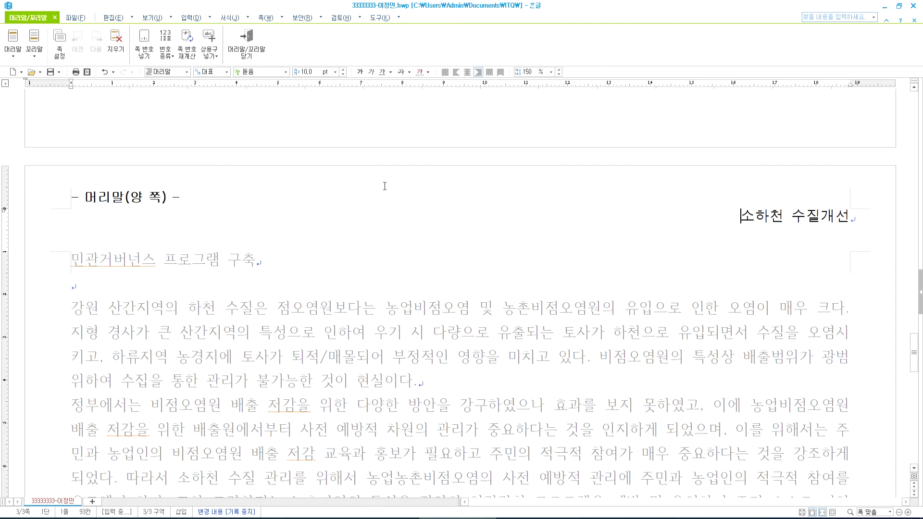
pyautogui.click(242, 50)
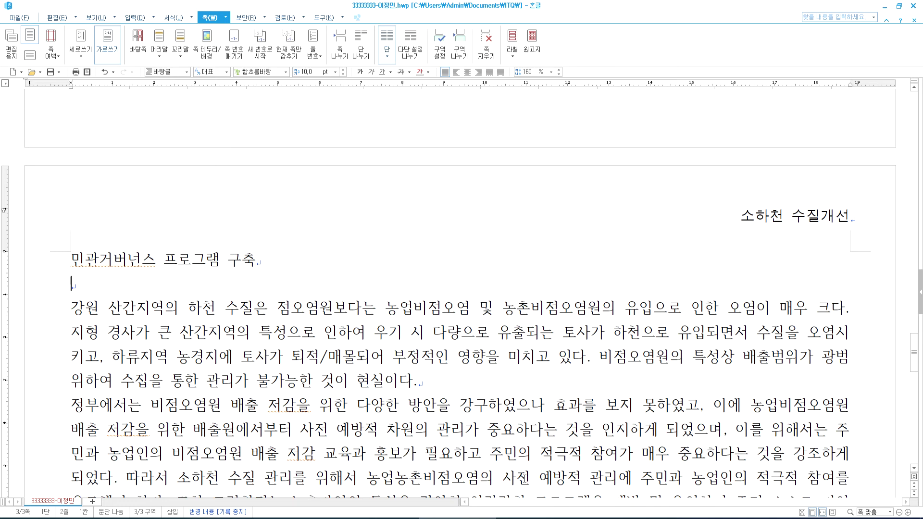
# - Check the title's required formatting on the exam PDF
pyautogui.hotkey('alt', 'Tab')
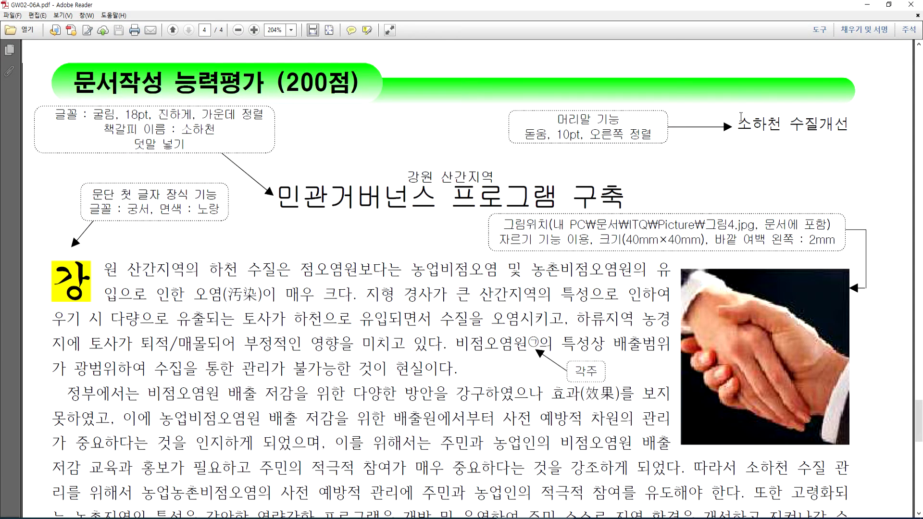
pyautogui.tripleClick(744, 120)
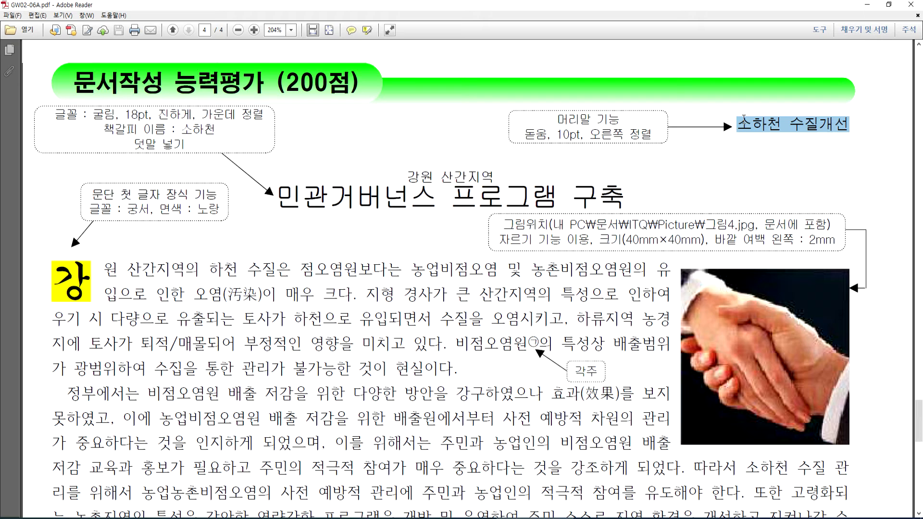
pyautogui.click(304, 198)
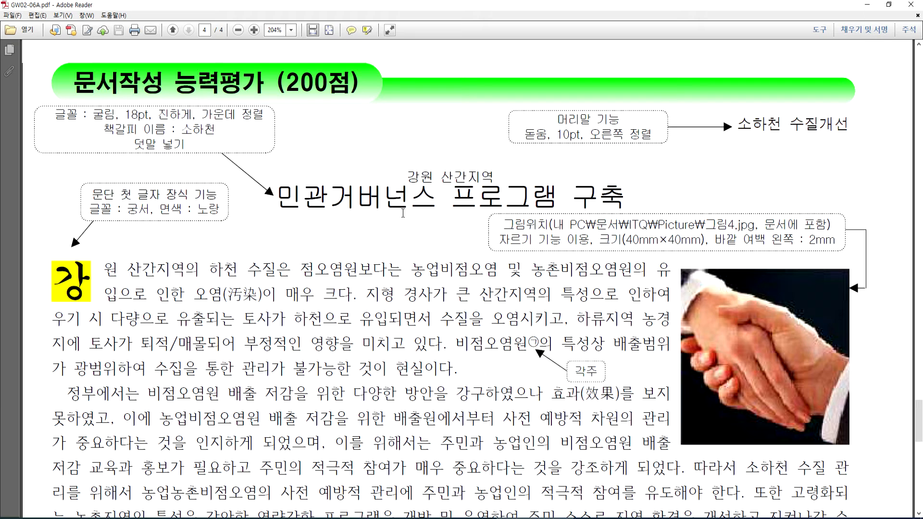
pyautogui.tripleClick(403, 212)
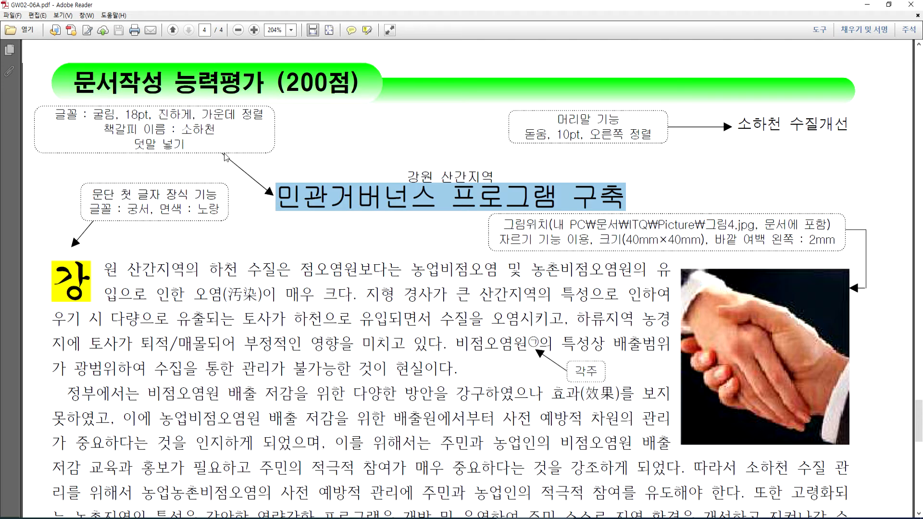
pyautogui.hotkey('alt', 'Tab')
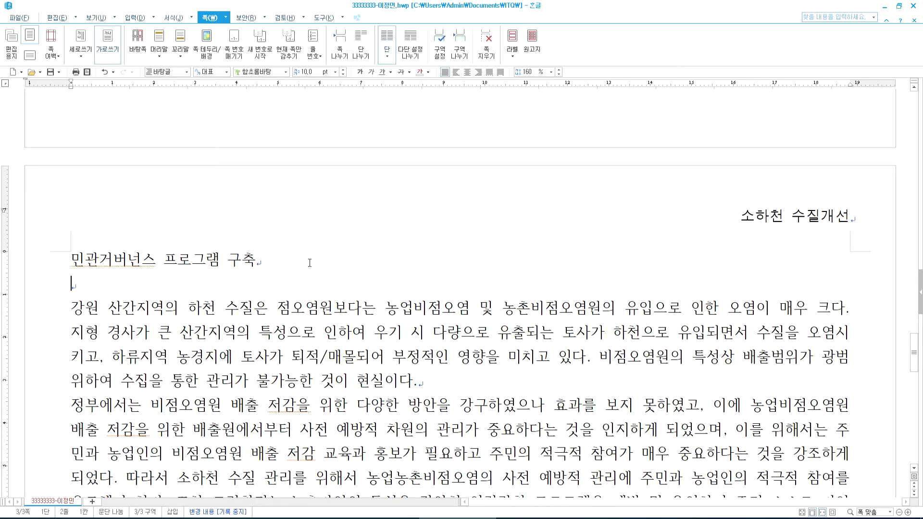
# - Center the title 민관거버넌스 프로그램 구축 and format it in 굴림, 18 pt, bold
pyautogui.moveTo(70, 272); pyautogui.dragTo(256, 262)
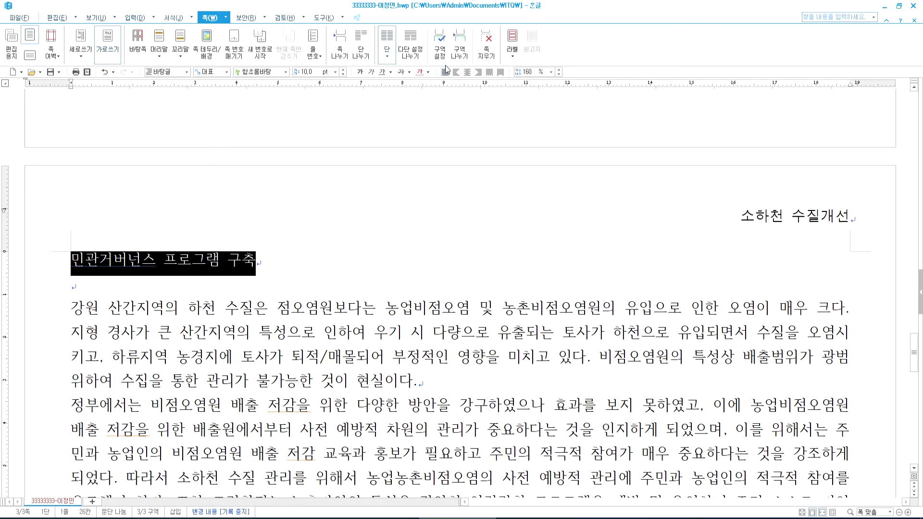
pyautogui.click(467, 72)
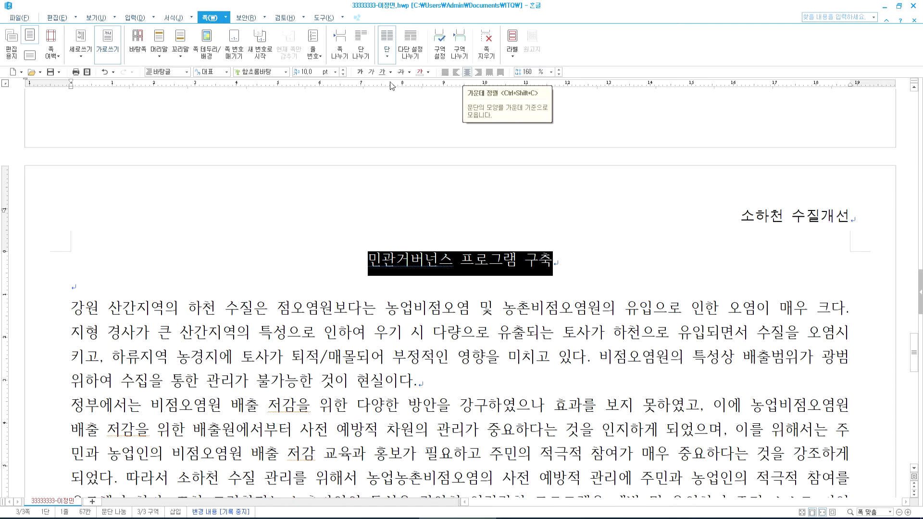
pyautogui.click(285, 72)
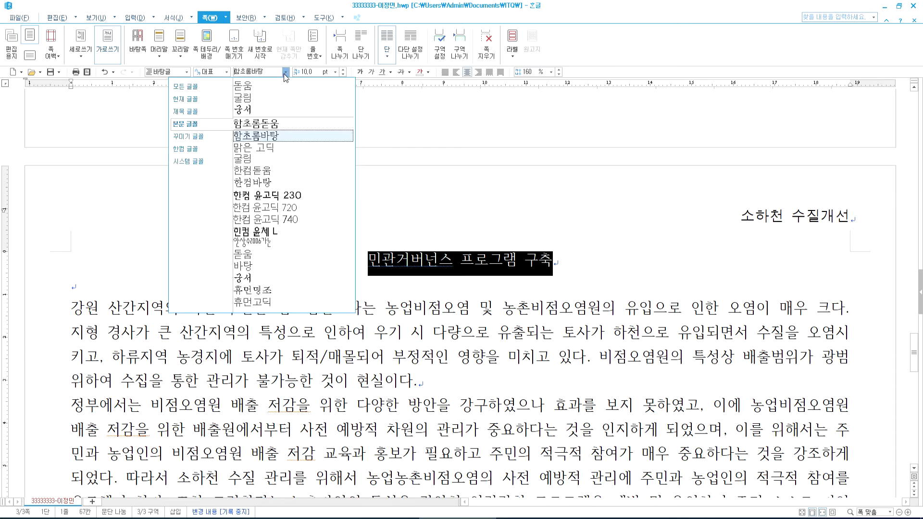
pyautogui.click(247, 98)
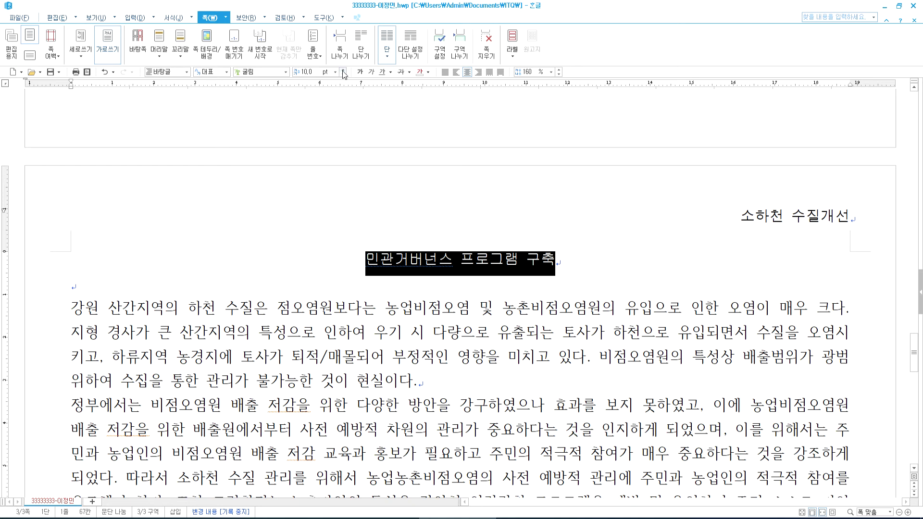
pyautogui.click(344, 70)
pyautogui.click(344, 70)
pyautogui.click(344, 70)
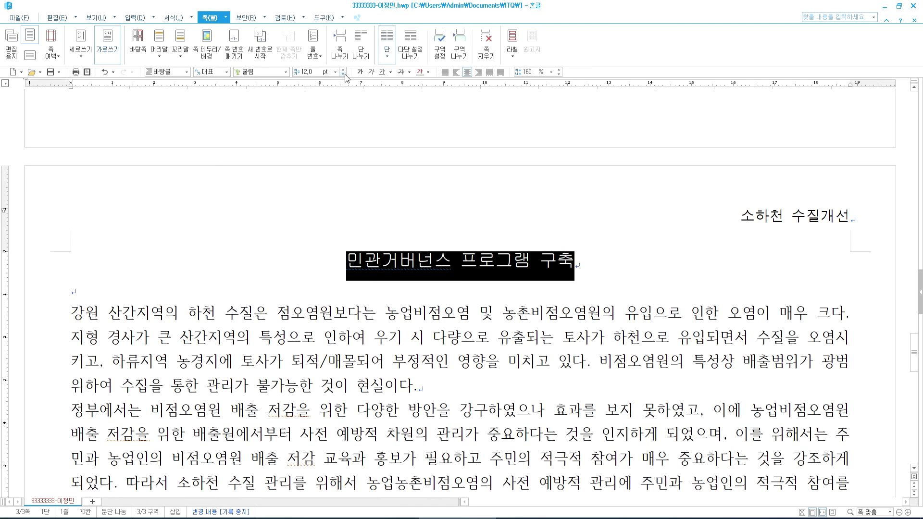
pyautogui.click(343, 70)
pyautogui.click(344, 70)
pyautogui.click(344, 70)
pyautogui.click(344, 70)
pyautogui.click(344, 70)
pyautogui.click(343, 70)
pyautogui.click(344, 70)
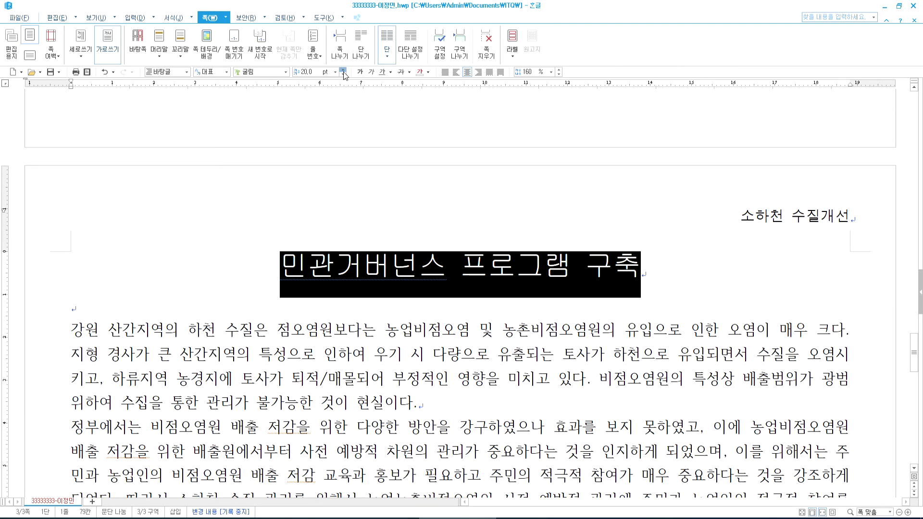
pyautogui.click(343, 73)
pyautogui.click(343, 73)
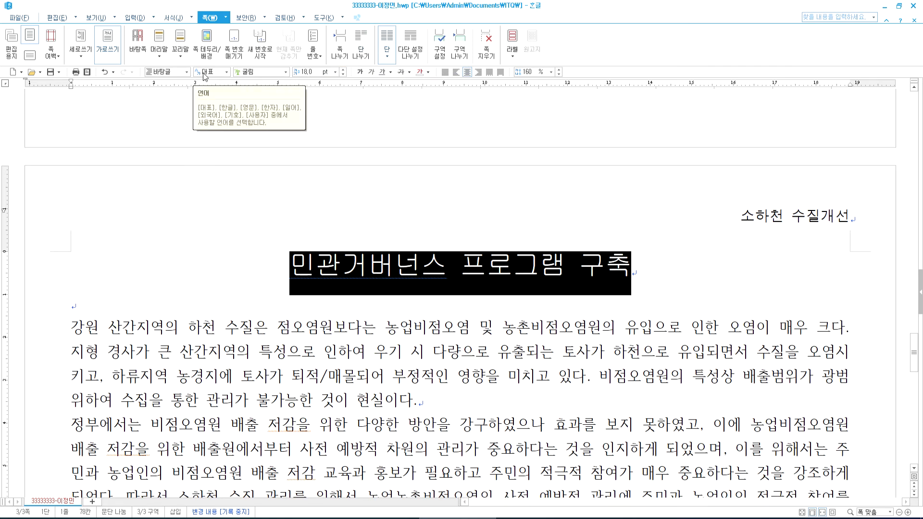
pyautogui.click(362, 72)
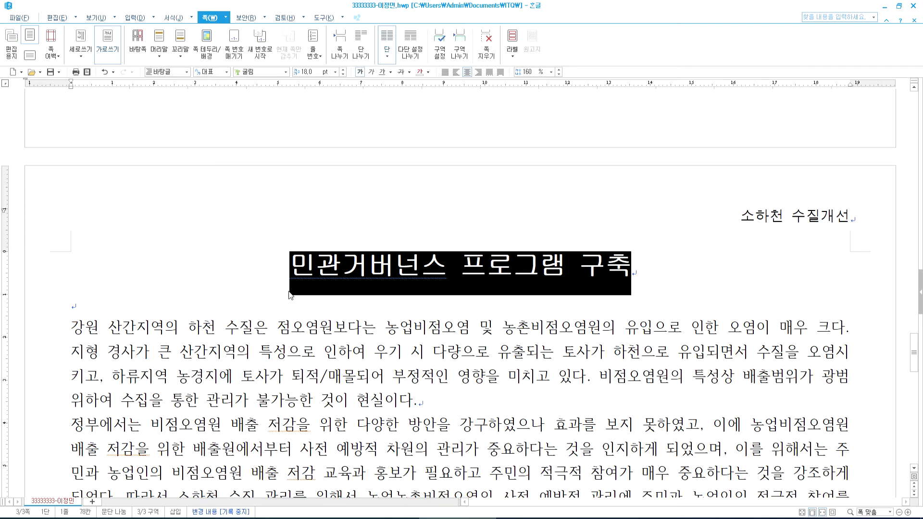
# - Reselect the whole title line
pyautogui.click(291, 269)
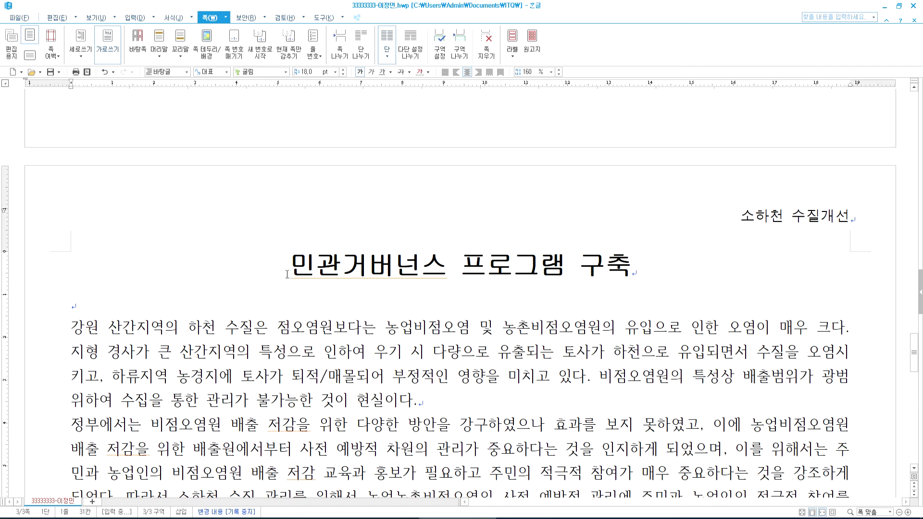
pyautogui.moveTo(290, 268); pyautogui.dragTo(666, 263)
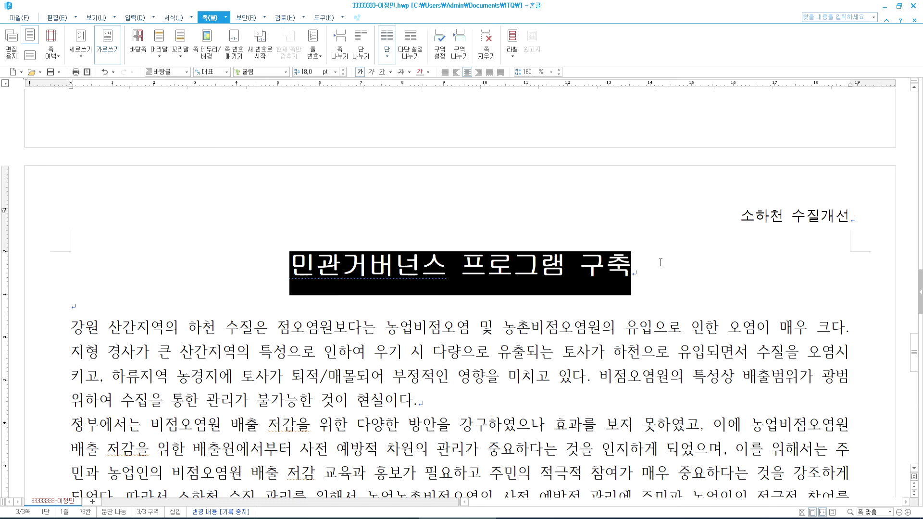
pyautogui.click(137, 18)
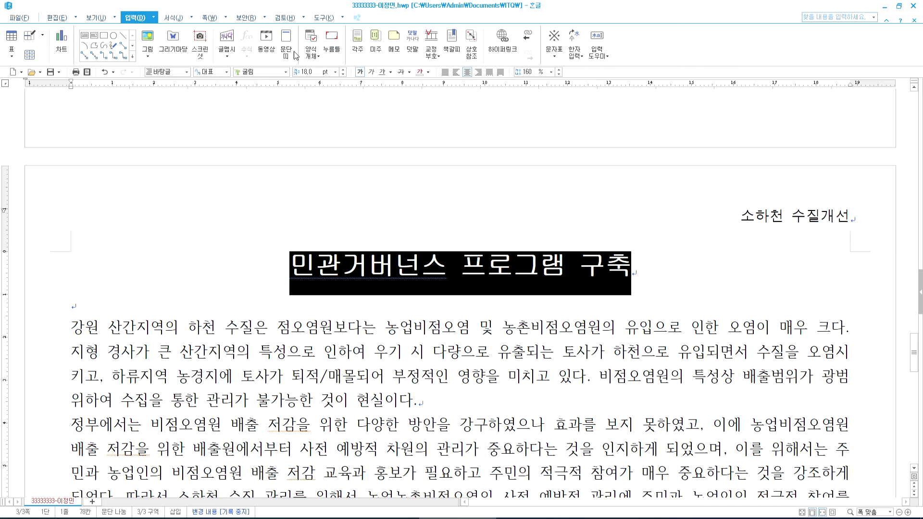
# - Add the ruby text 강원 산간지역 above the title with 덧말
pyautogui.click(413, 44)
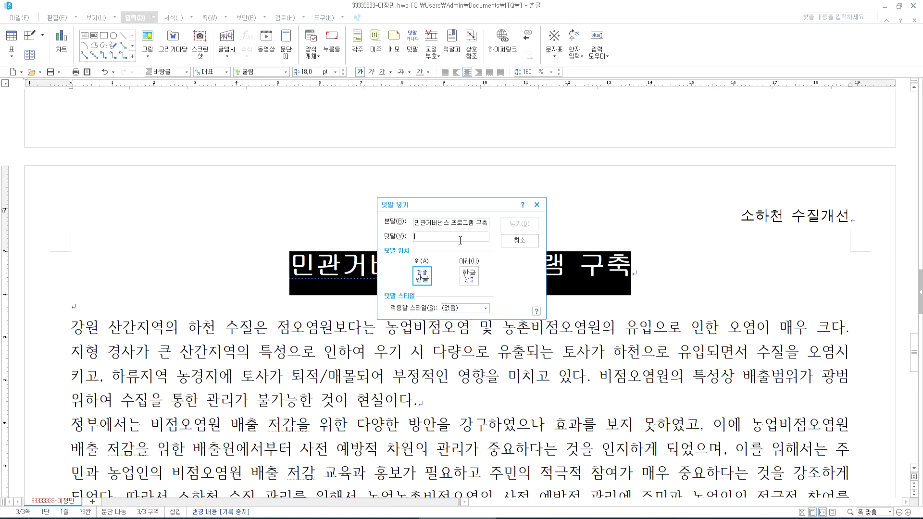
pyautogui.write('강원 산간지역')
pyautogui.click(515, 224)
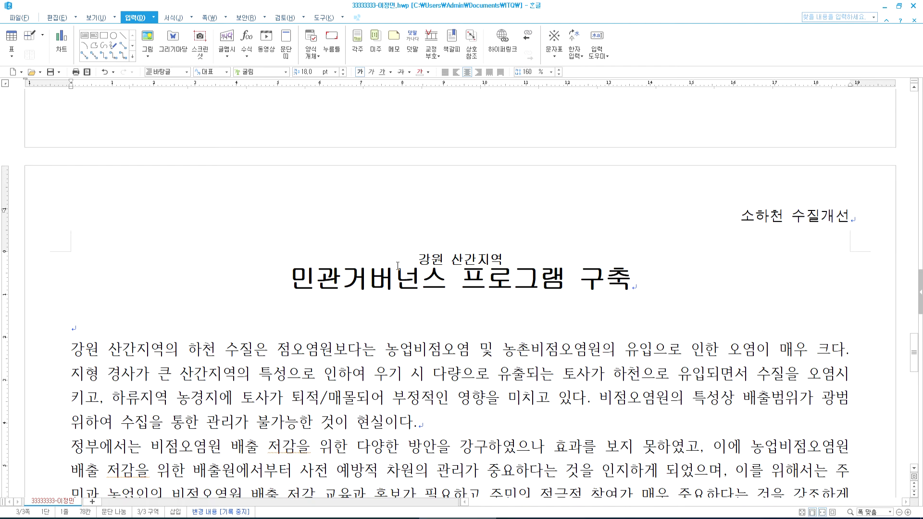
# - Open the title's ruby text for editing, remove it, and reselect the title line
pyautogui.moveTo(296, 279); pyautogui.dragTo(589, 278)
pyautogui.click(469, 278)
pyautogui.doubleClick(469, 278)
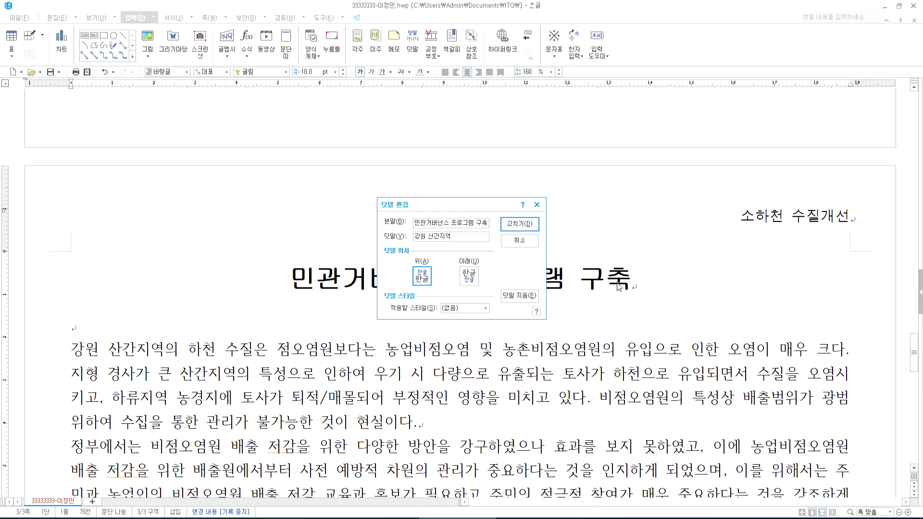
pyautogui.press('Return')
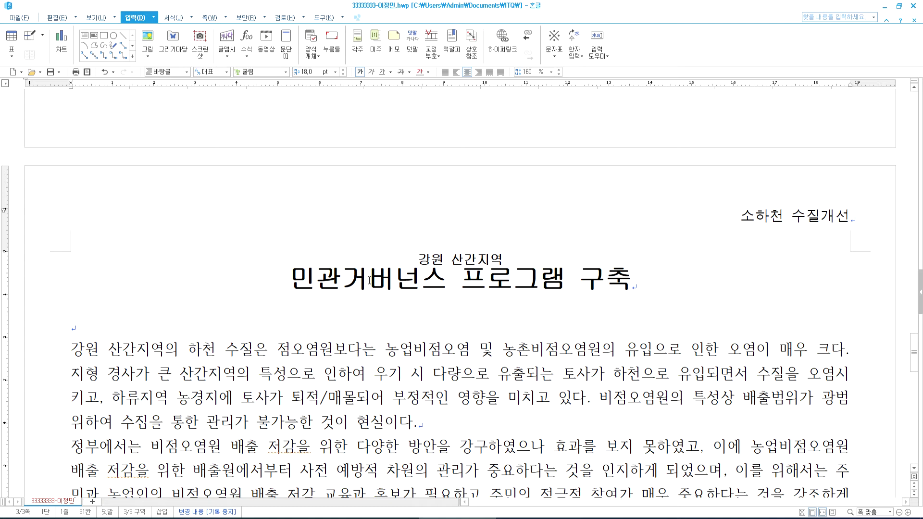
pyautogui.doubleClick(369, 281)
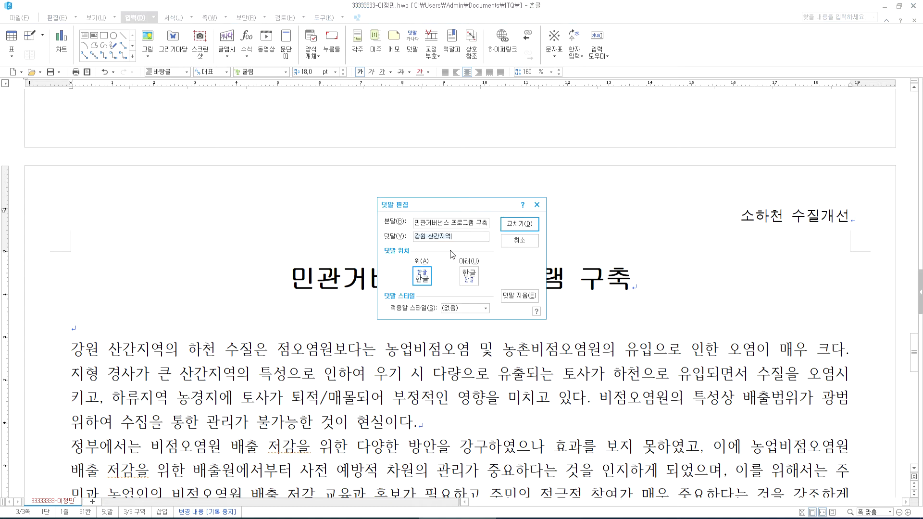
pyautogui.click(512, 298)
pyautogui.click(511, 300)
pyautogui.moveTo(512, 273); pyautogui.dragTo(417, 268)
pyautogui.tripleClick(417, 269)
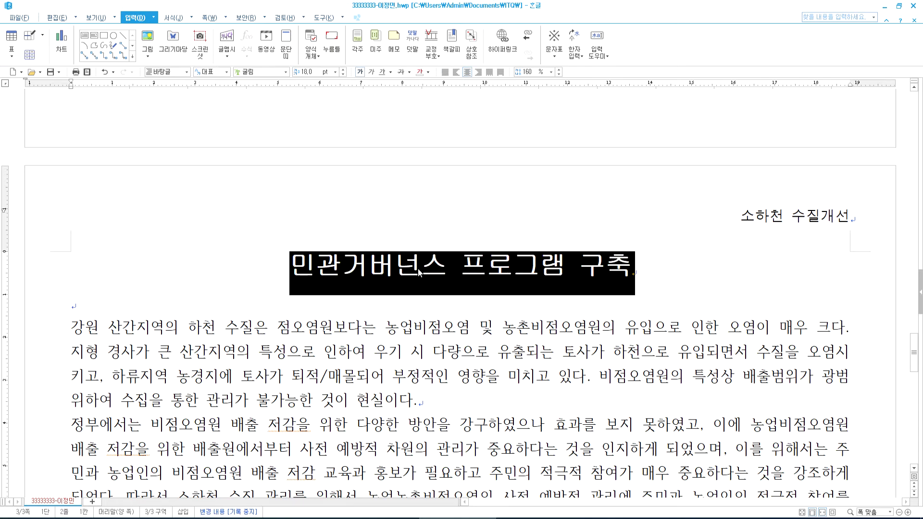
# - Reapply ruby text to the title twice, undoing each attempt
pyautogui.click(413, 43)
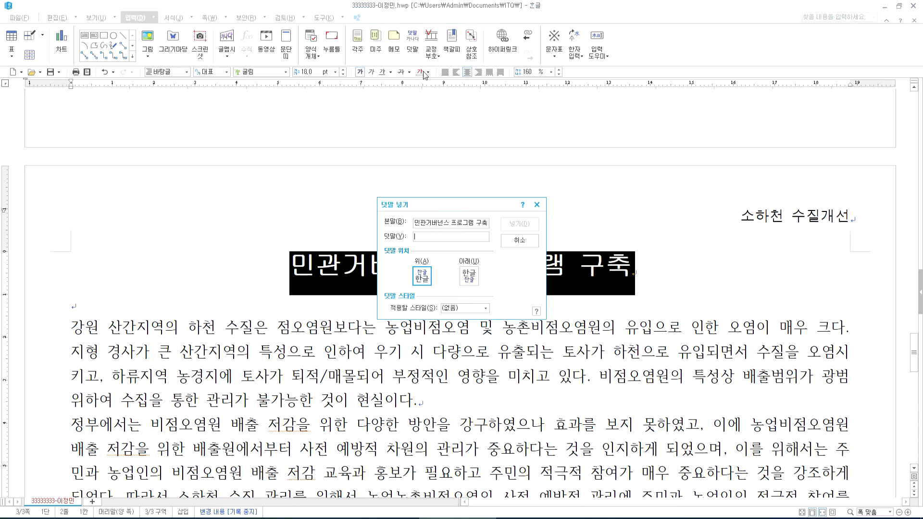
pyautogui.click(514, 224)
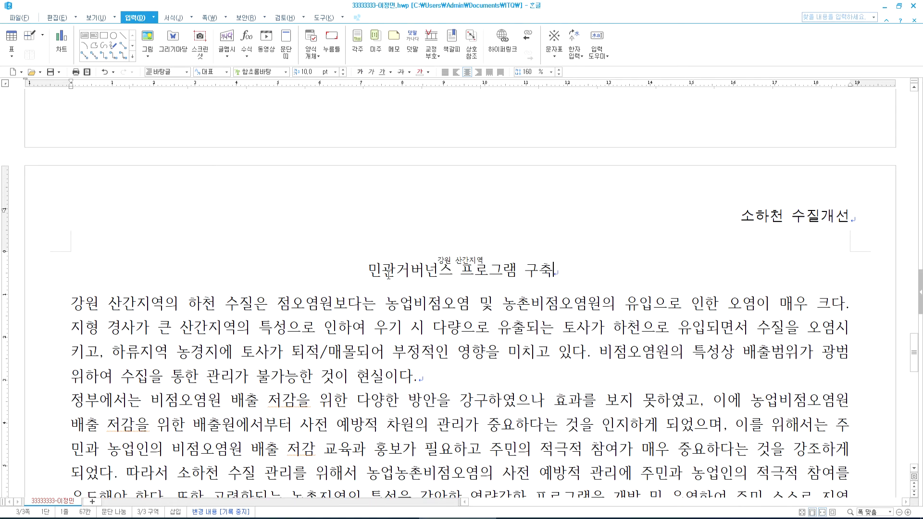
pyautogui.hotkey('ctrl', 'z')
pyautogui.tripleClick(303, 271)
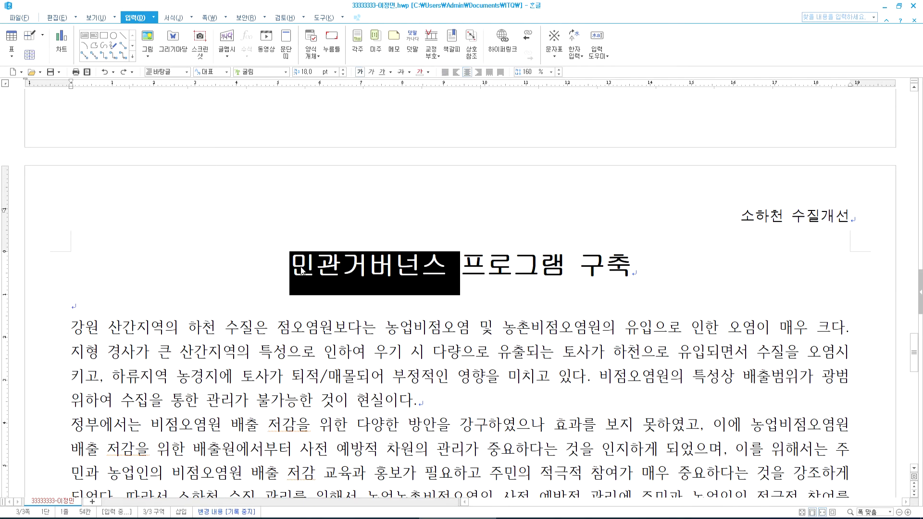
pyautogui.click(413, 42)
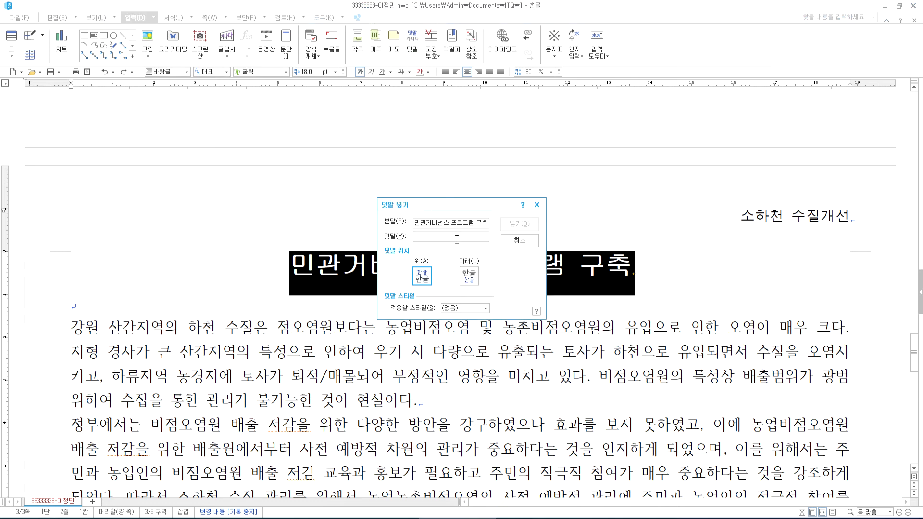
pyautogui.press('Return')
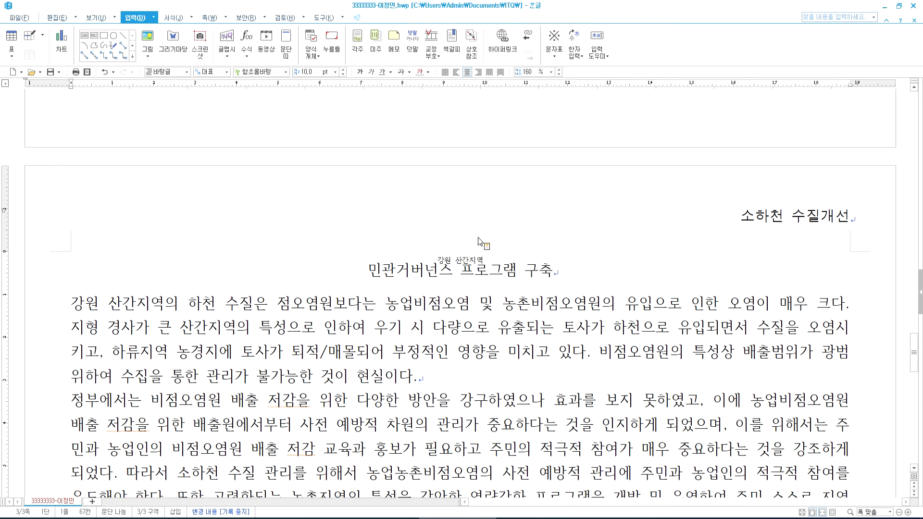
pyautogui.hotkey('ctrl', 'z')
# - Reselect the title and place 강원 산간지역 above it as 덧말 text
pyautogui.tripleClick(445, 265)
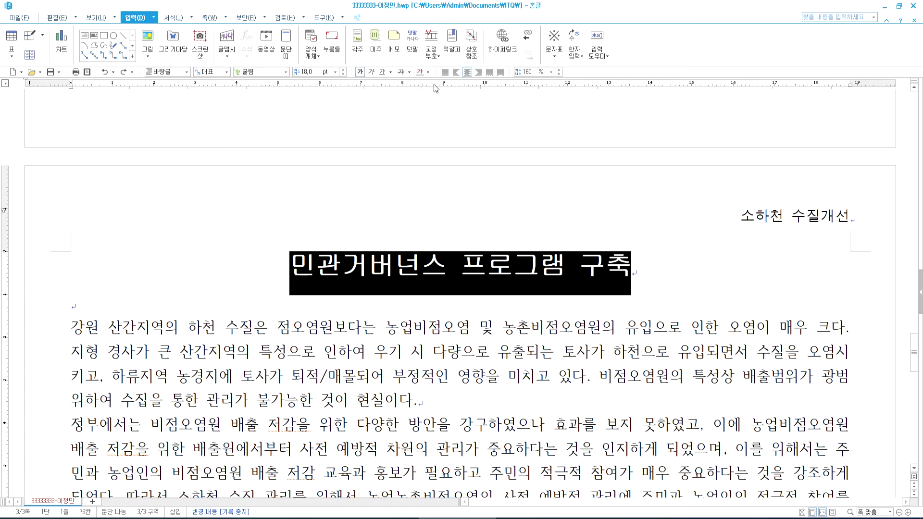
pyautogui.click(415, 45)
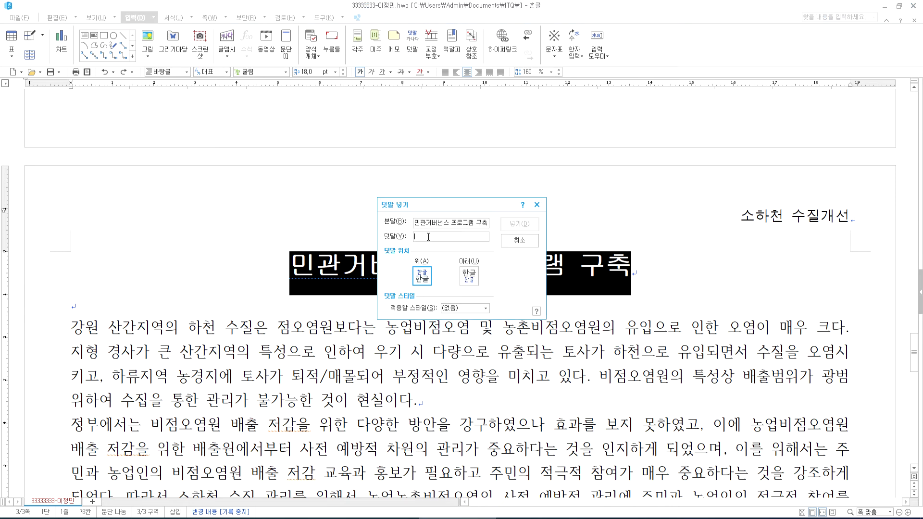
pyautogui.write('강원 산가')
pyautogui.write('ㄴ지역')
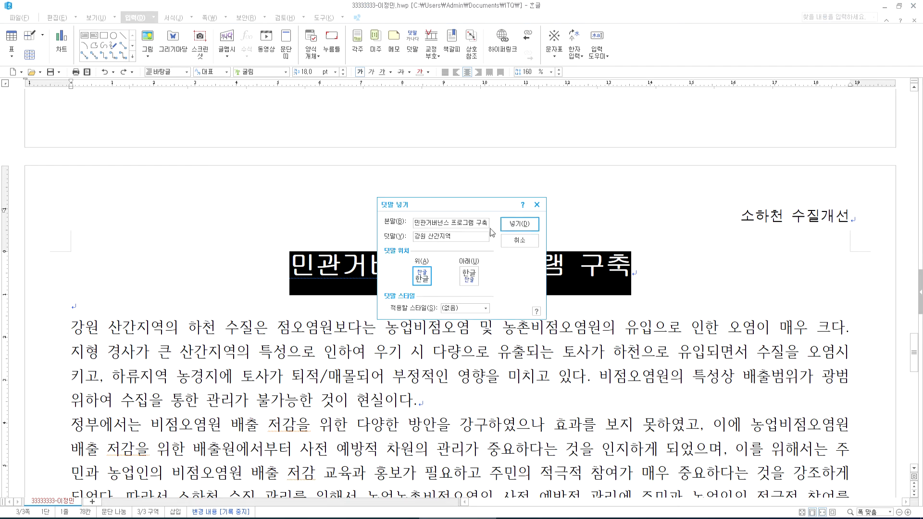
pyautogui.click(519, 224)
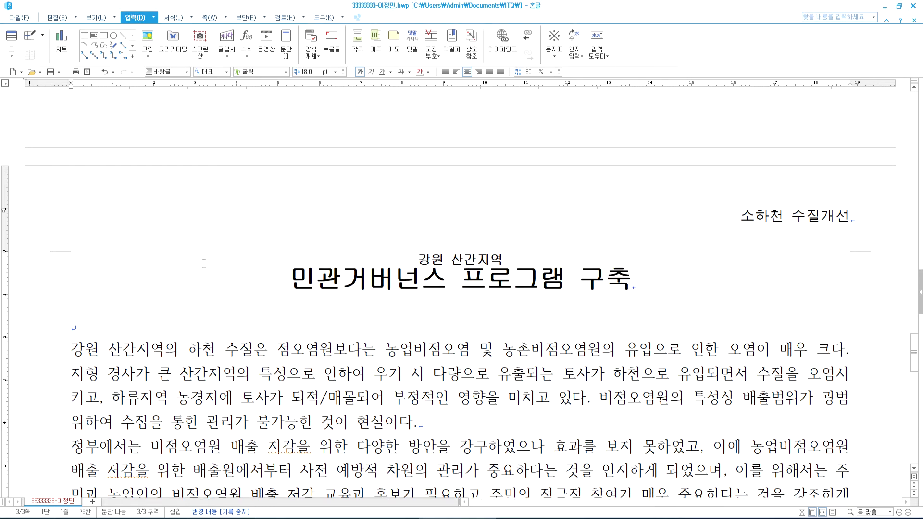
pyautogui.scroll(-5, 203, 265)
pyautogui.hotkey('alt', 'Tab')
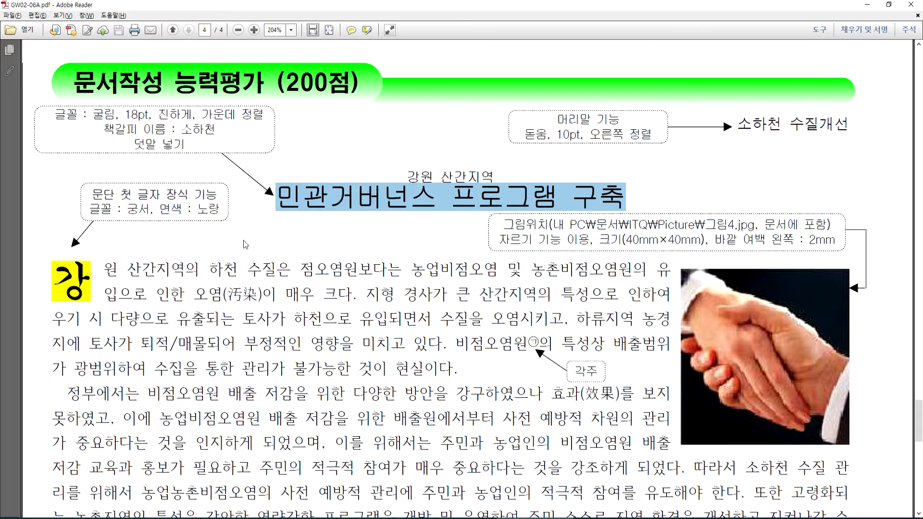
pyautogui.click(65, 280)
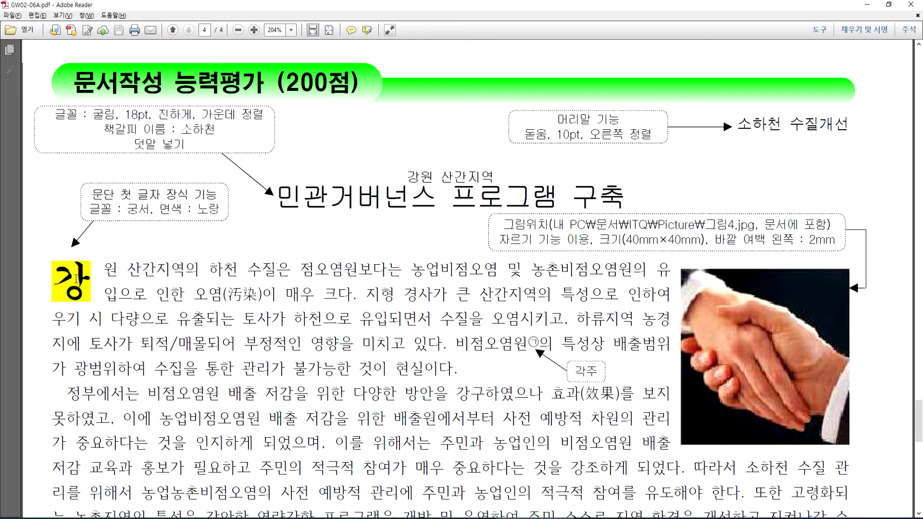
pyautogui.doubleClick(78, 279)
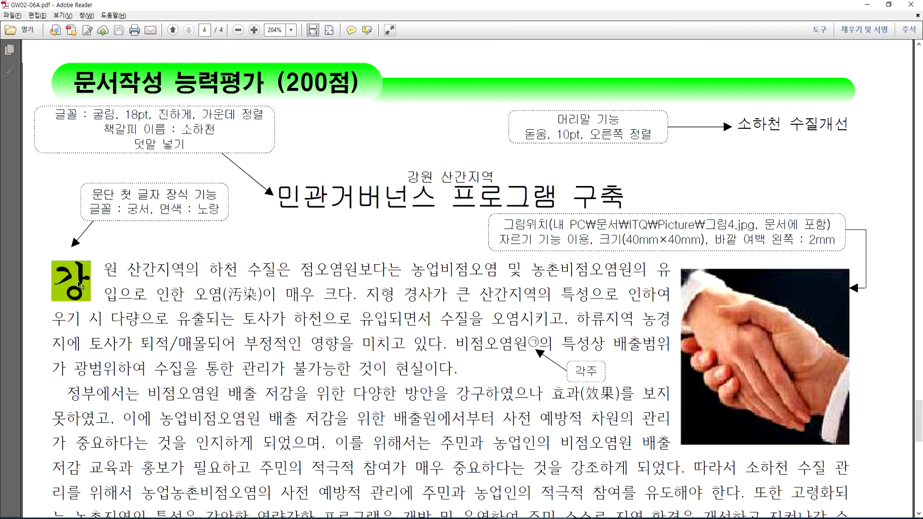
pyautogui.click(90, 279)
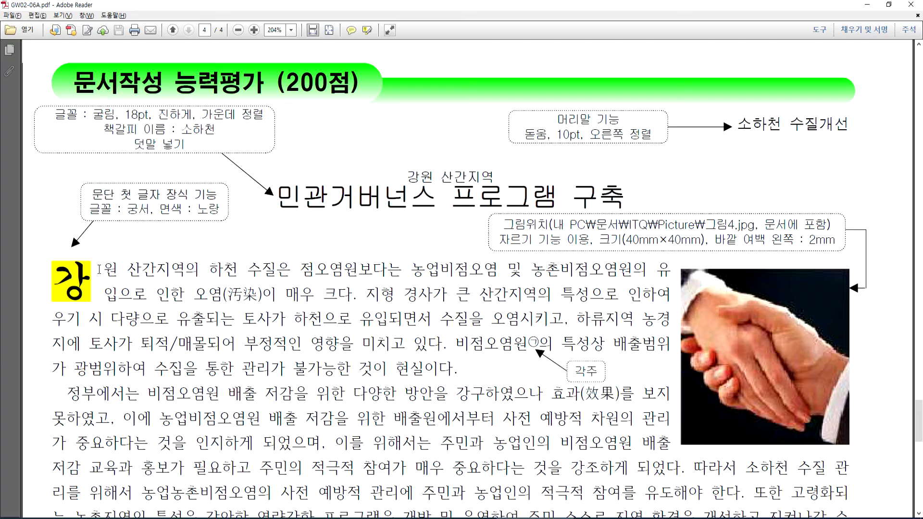
pyautogui.hotkey('alt', 'Tab')
pyautogui.moveTo(423, 220); pyautogui.dragTo(70, 142)
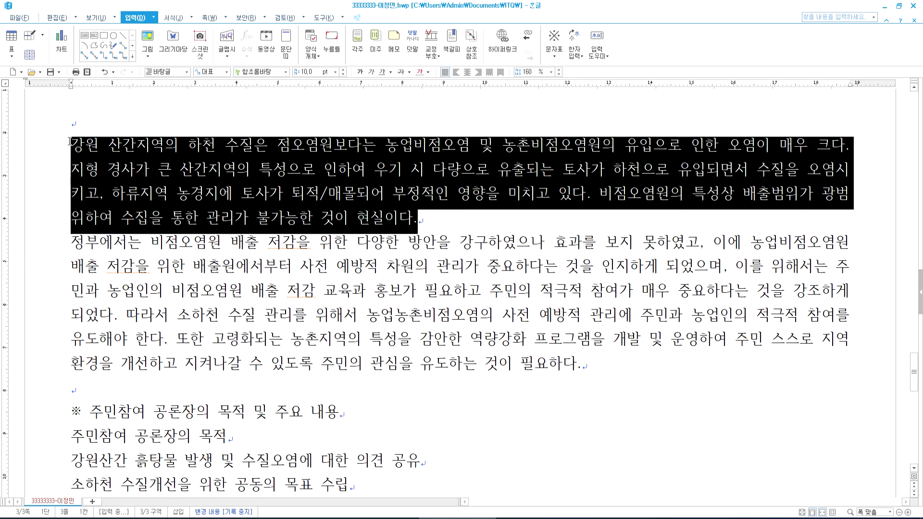
# - Put the caret in the first paragraph and open the 문단 첫 글자 장식 settings
pyautogui.click(425, 218)
pyautogui.click(177, 144)
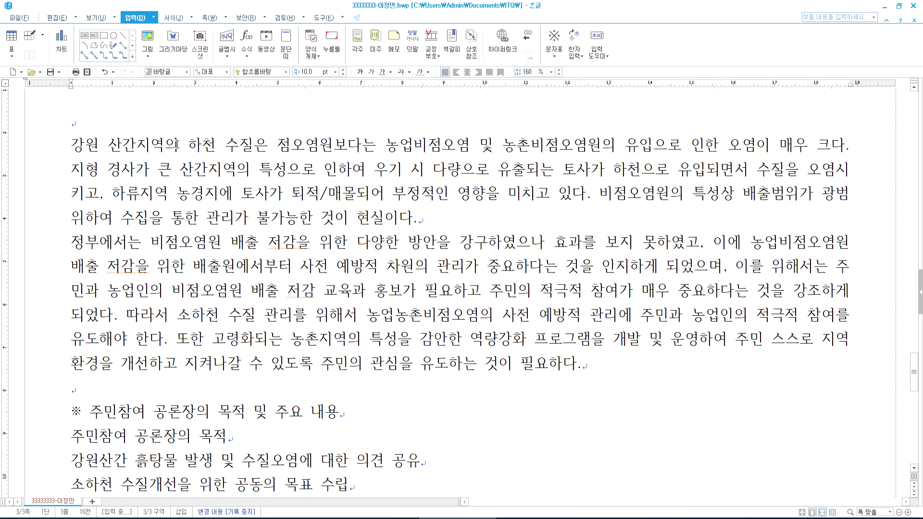
pyautogui.moveTo(67, 144); pyautogui.dragTo(83, 144)
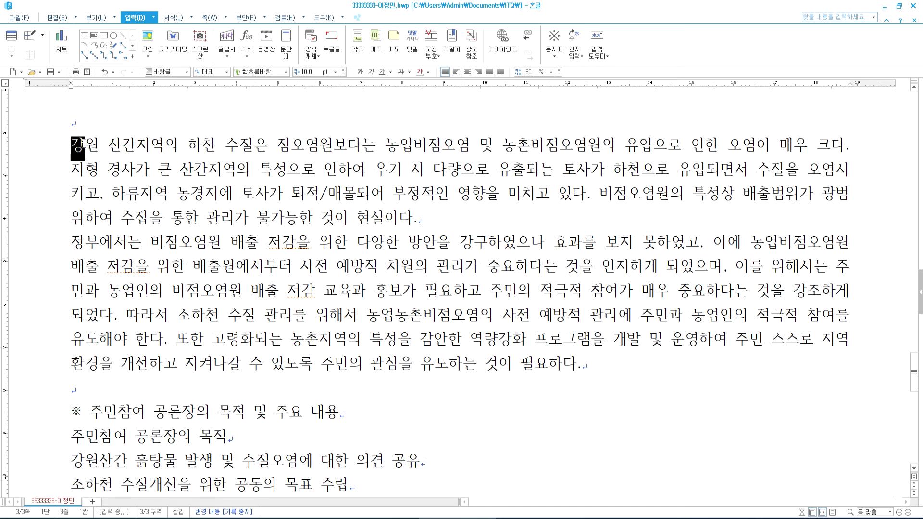
pyautogui.click(165, 144)
pyautogui.click(174, 18)
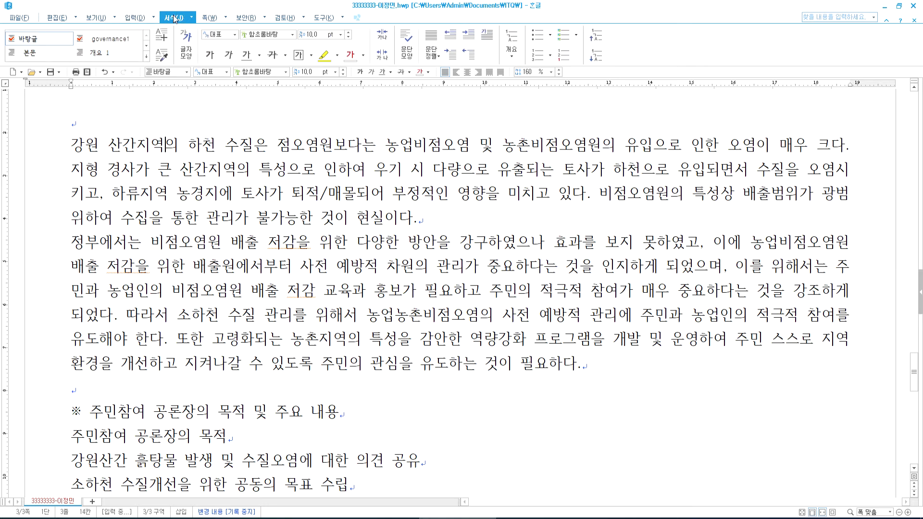
pyautogui.click(485, 38)
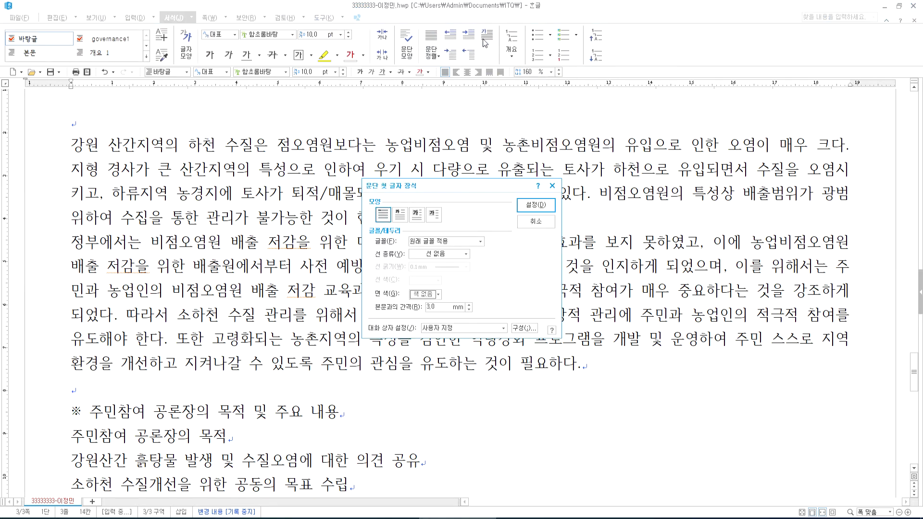
pyautogui.moveTo(480, 186); pyautogui.dragTo(511, 80)
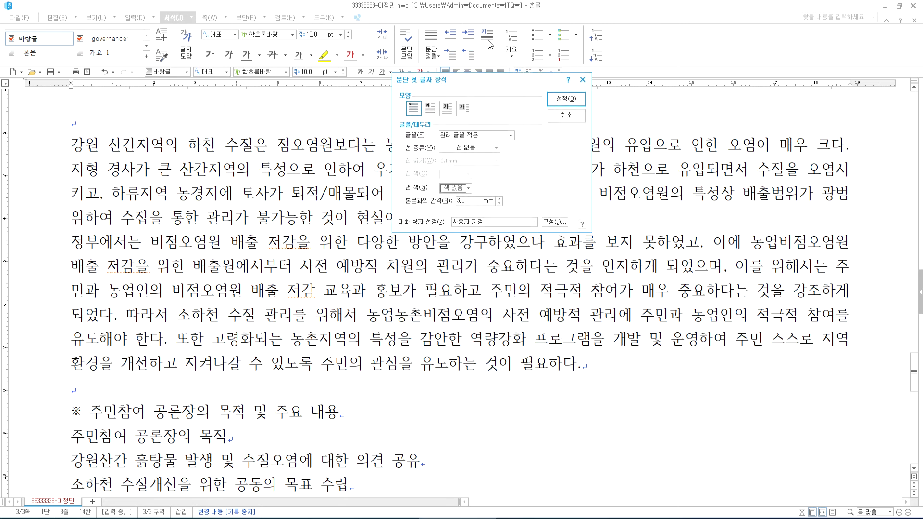
# - Choose a two-line drop cap in the 궁서 font
pyautogui.click(431, 112)
pyautogui.click(461, 135)
pyautogui.scroll(-3, 472, 209)
pyautogui.click(456, 162)
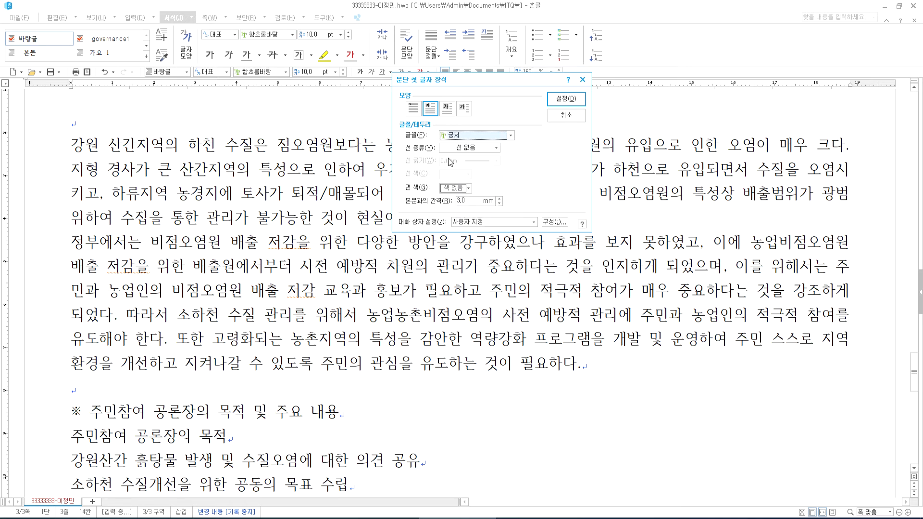
# - Give the drop cap a yellow fill from the 오피스 colour palette
pyautogui.click(457, 188)
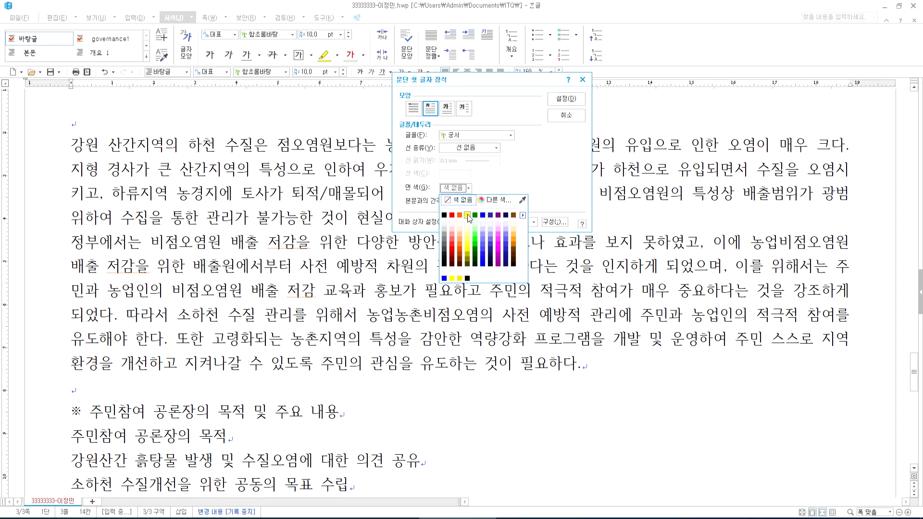
pyautogui.click(467, 216)
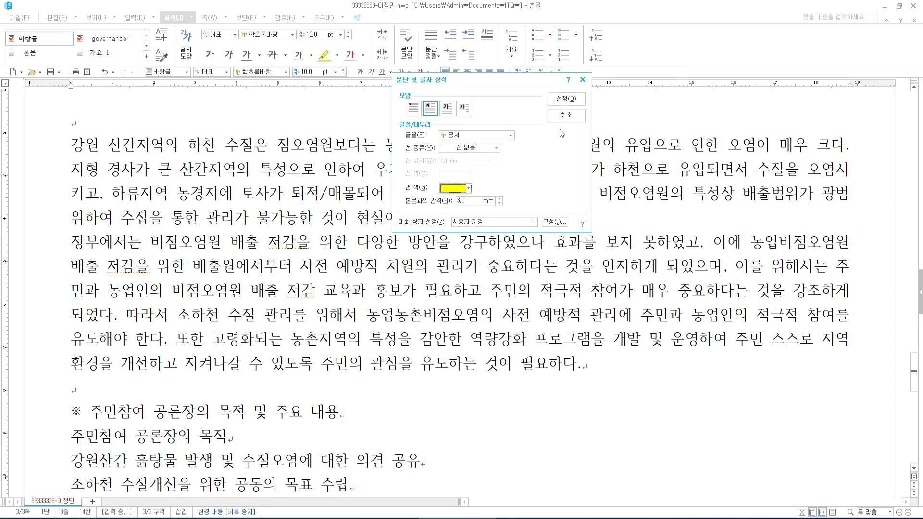
pyautogui.click(469, 189)
pyautogui.click(523, 216)
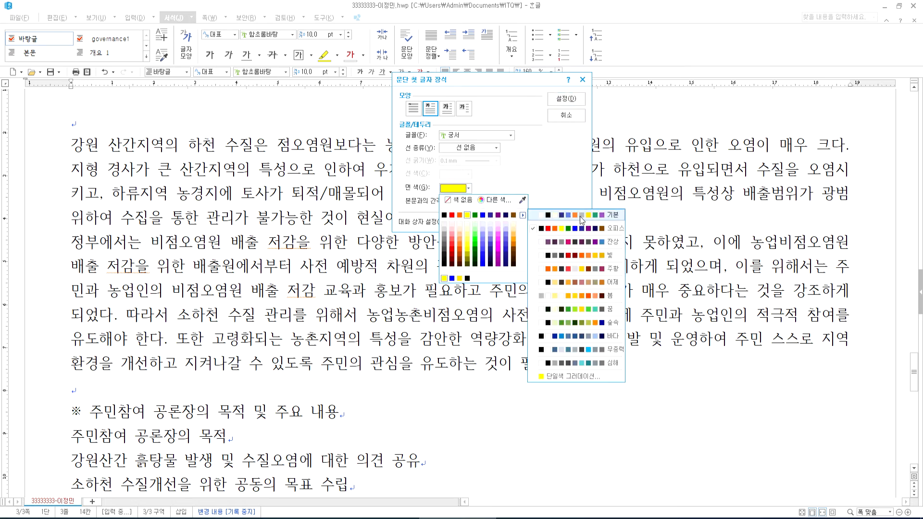
pyautogui.click(596, 219)
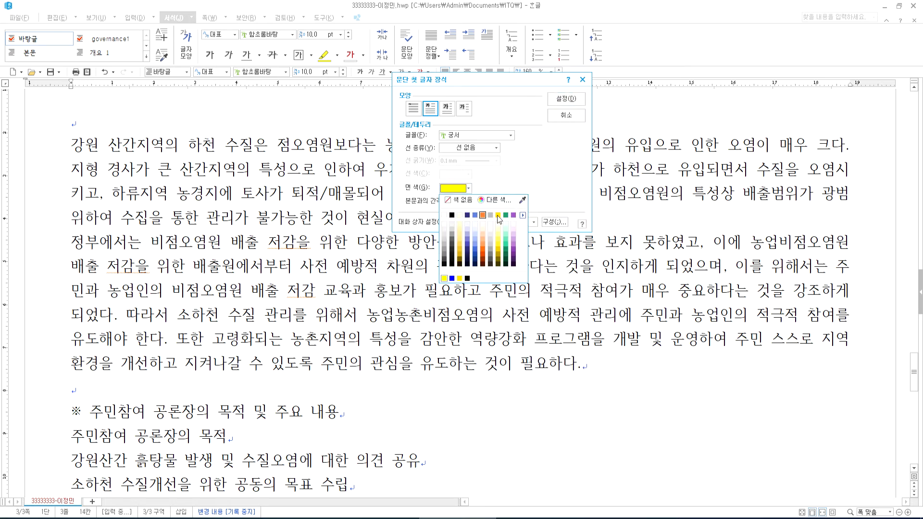
pyautogui.click(524, 217)
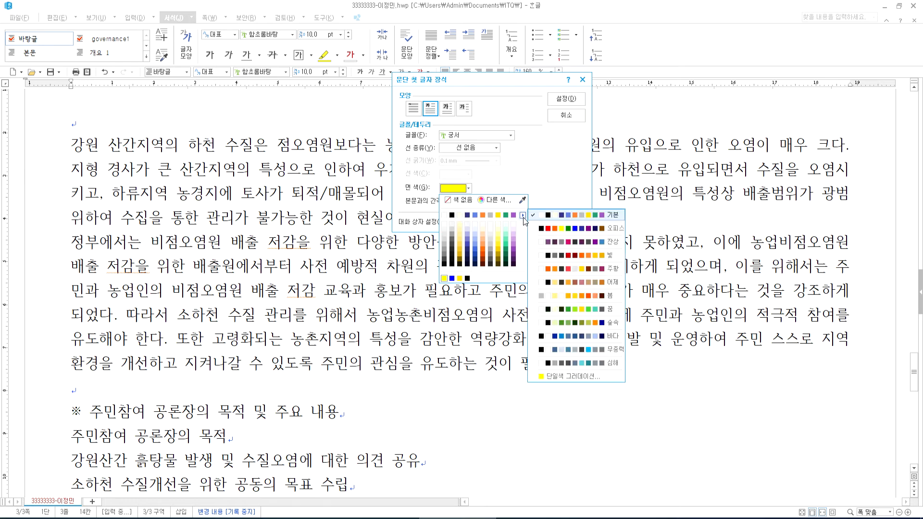
pyautogui.click(571, 230)
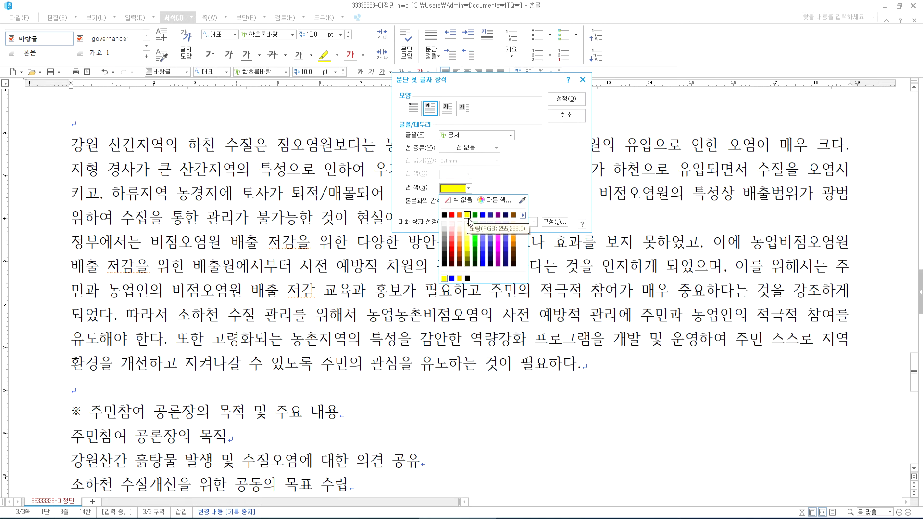
pyautogui.click(467, 219)
# - Try other fill colours, then settle back on yellow from the 오피스 palette
pyautogui.click(468, 189)
pyautogui.click(513, 216)
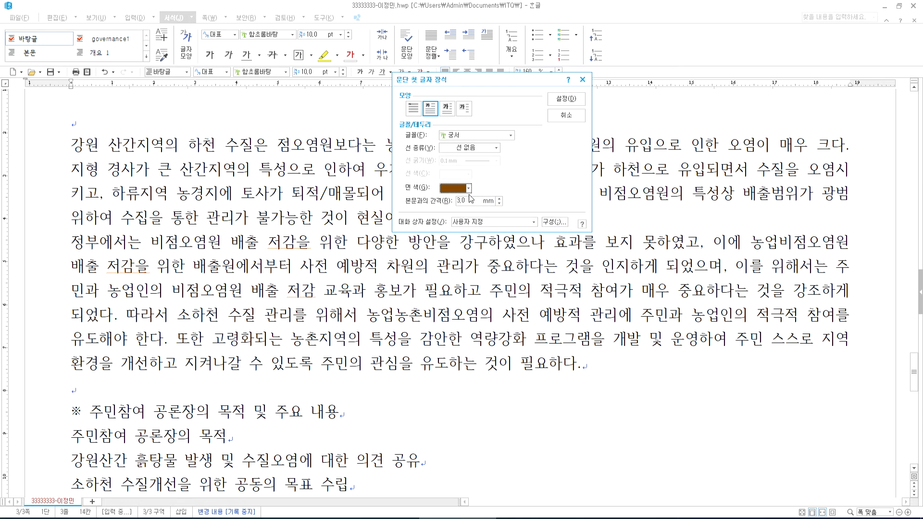
pyautogui.click(469, 190)
pyautogui.click(523, 215)
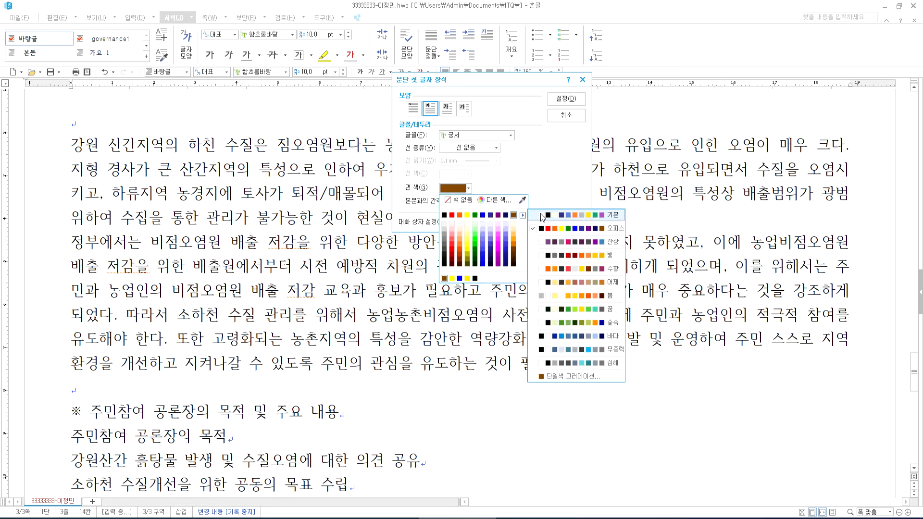
pyautogui.click(612, 216)
pyautogui.click(445, 216)
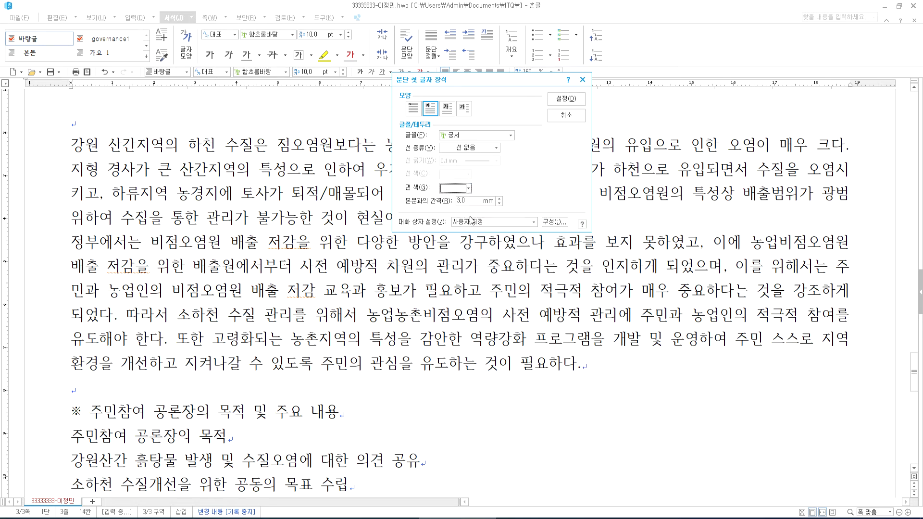
pyautogui.click(469, 188)
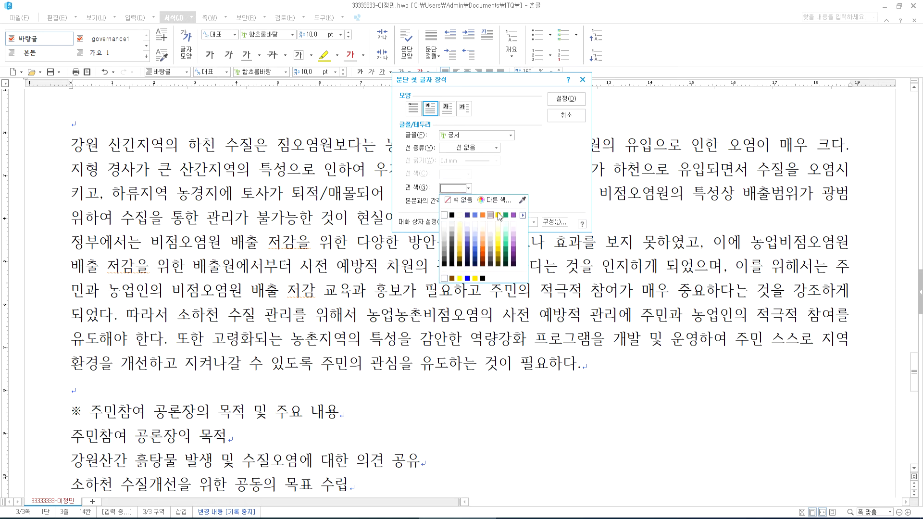
pyautogui.click(524, 216)
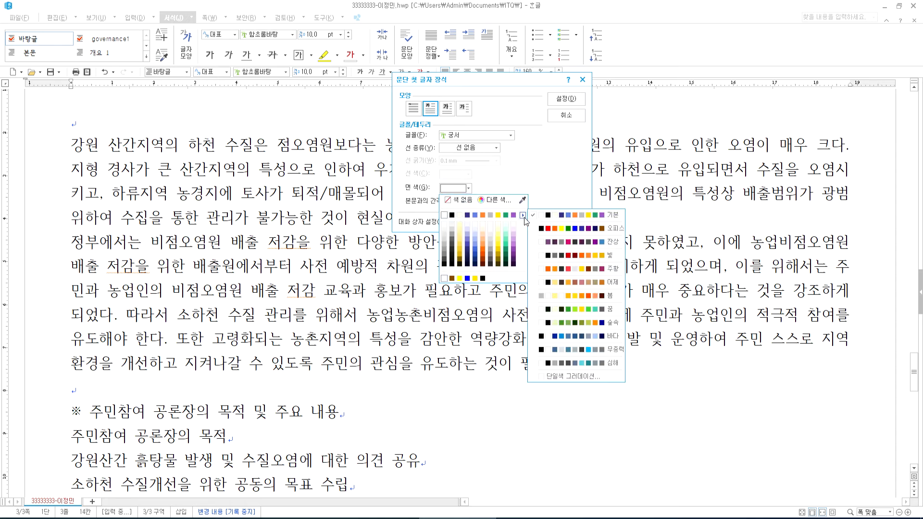
pyautogui.click(619, 231)
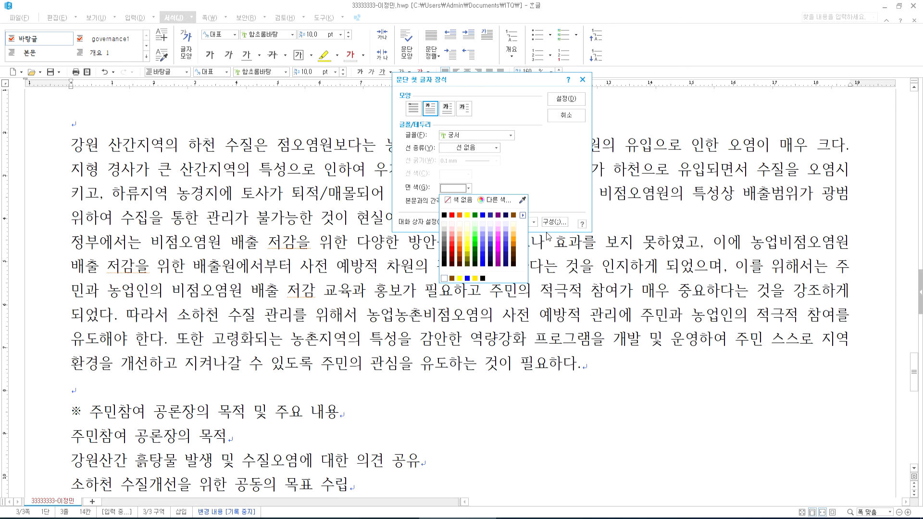
pyautogui.click(468, 216)
# - Apply the drop cap and check the exam sheet's requirements
pyautogui.click(566, 98)
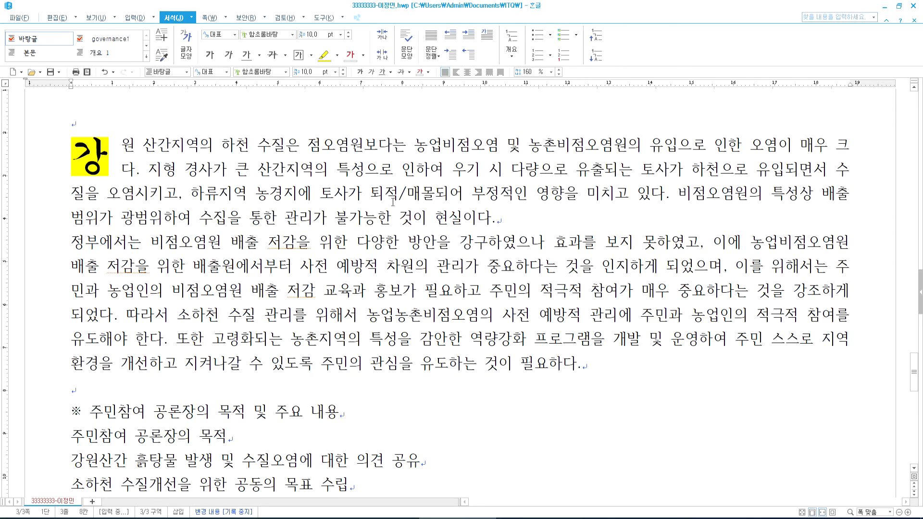
pyautogui.hotkey('alt', 'Tab')
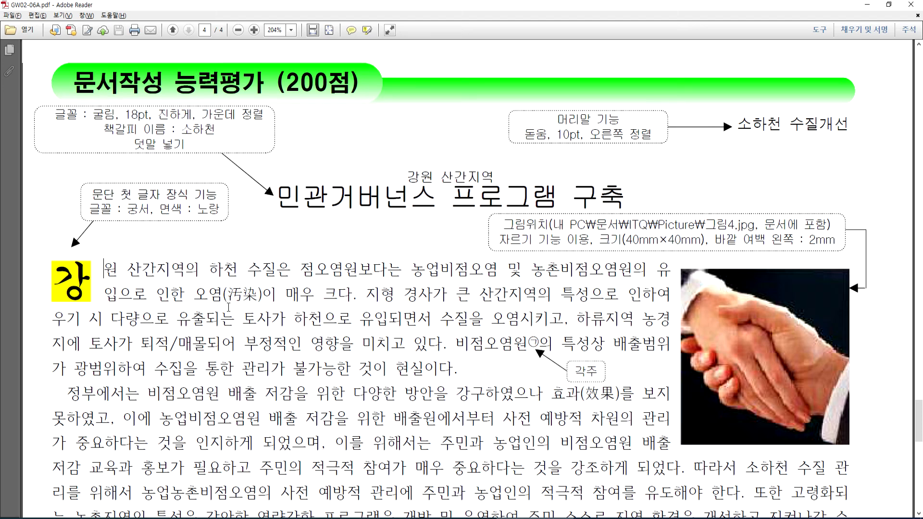
pyautogui.hotkey('alt', 'Tab')
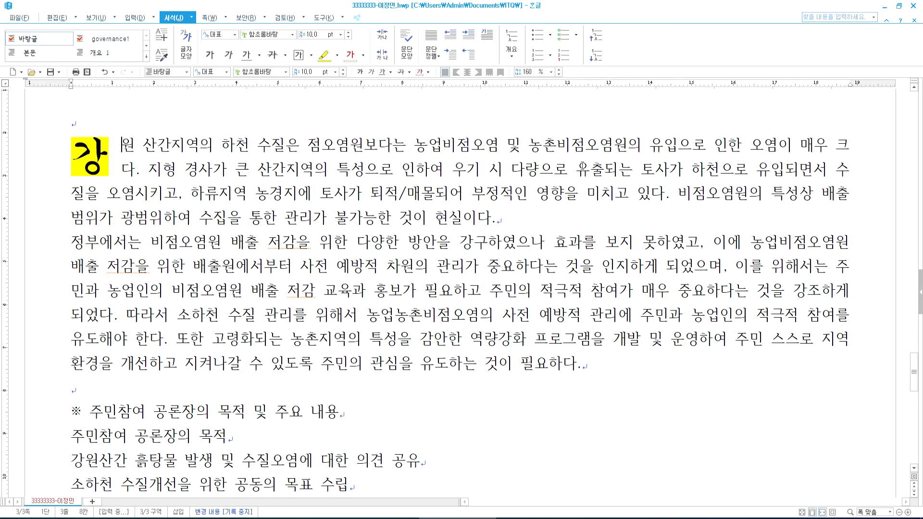
# - Convert 오염 and 효과 into 오염(汚染) and 효과(效果) using Hanja conversion
pyautogui.click(136, 196)
pyautogui.press('F9')
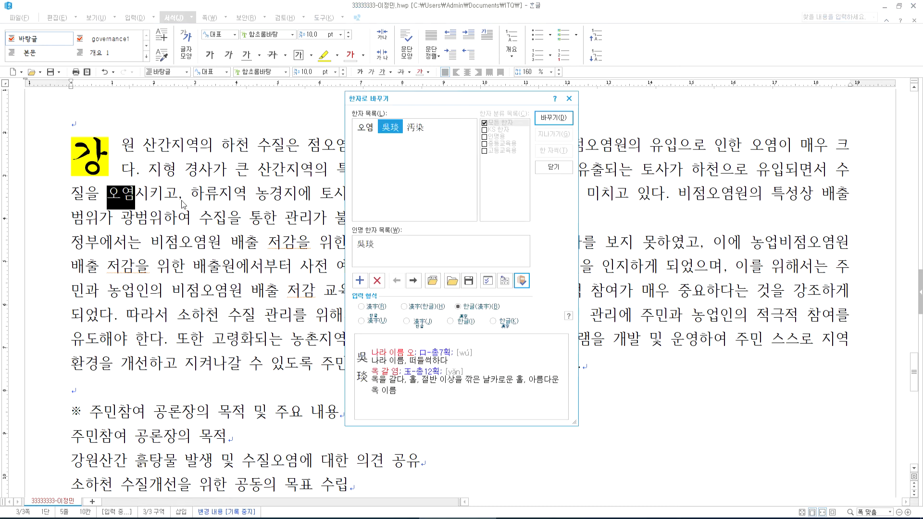
pyautogui.click(415, 128)
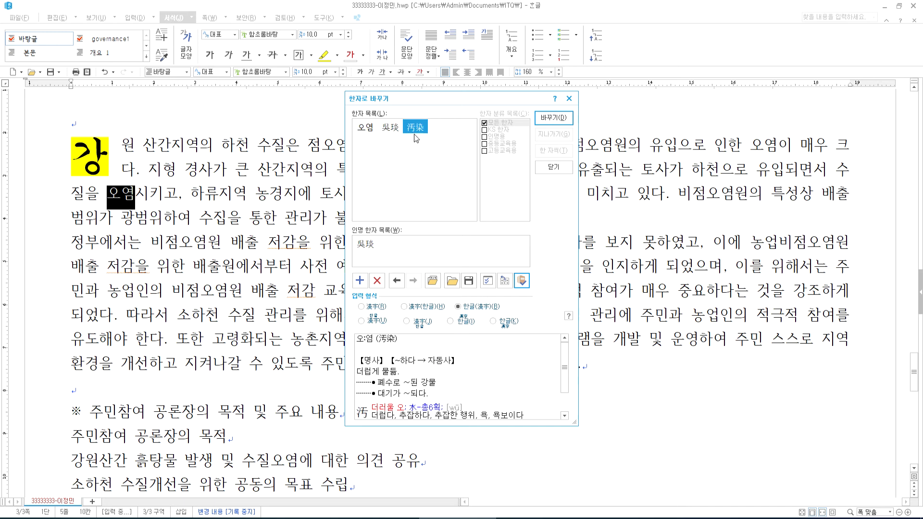
pyautogui.click(548, 115)
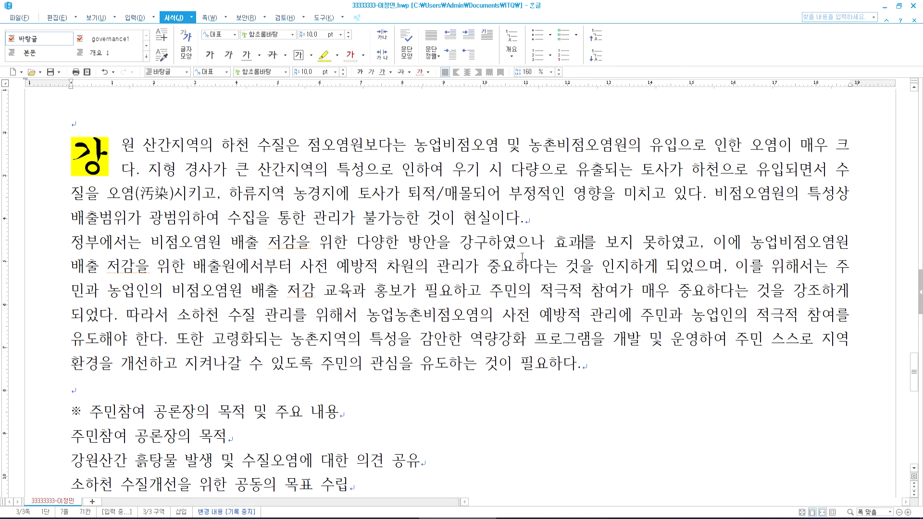
pyautogui.press('F9')
pyautogui.moveTo(396, 135)
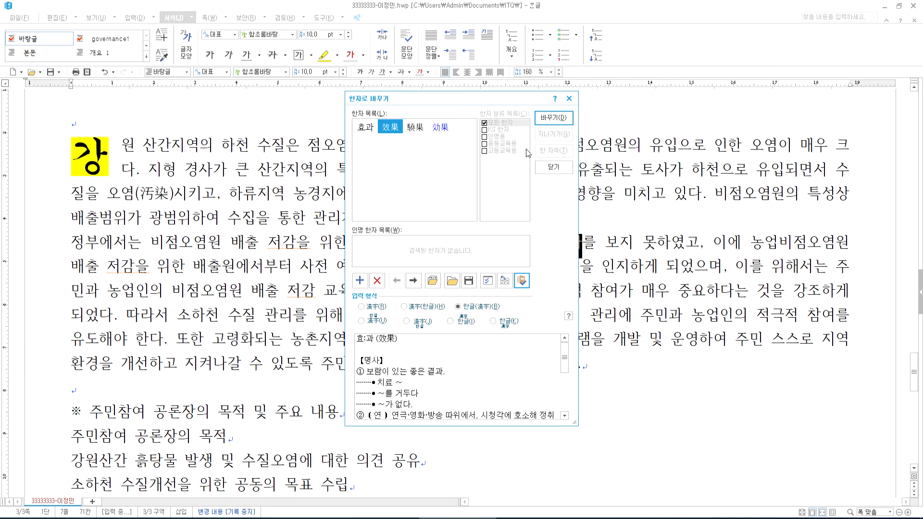
pyautogui.click(556, 117)
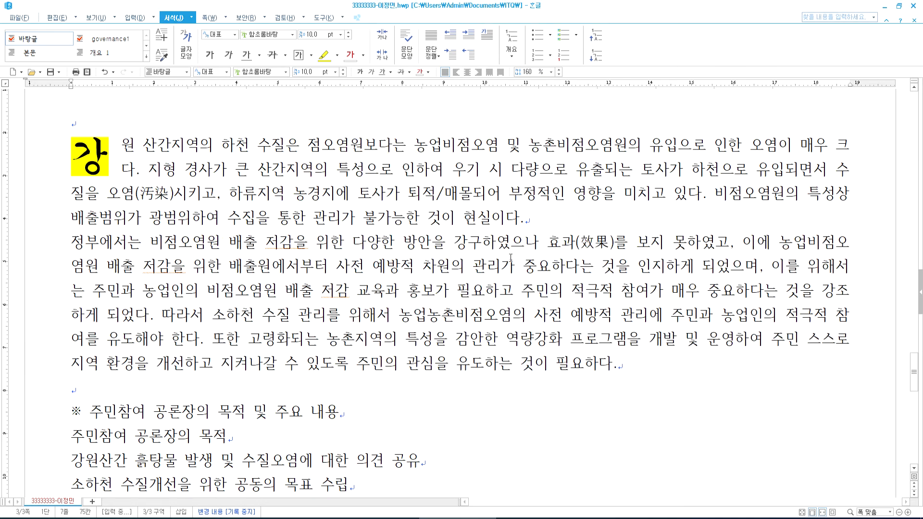
# - Compare 오염(汚染) and 효과(效果) against the exam sheet
pyautogui.hotkey('alt', 'Tab')
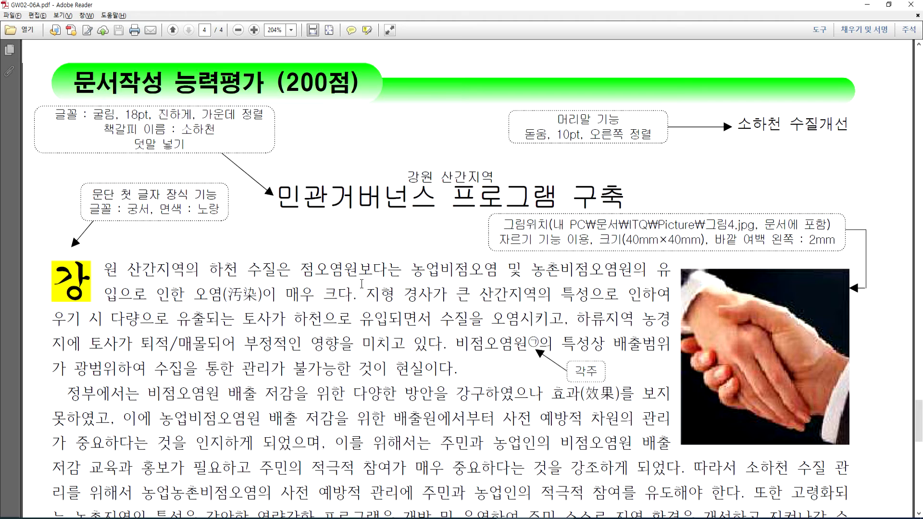
pyautogui.tripleClick(236, 298)
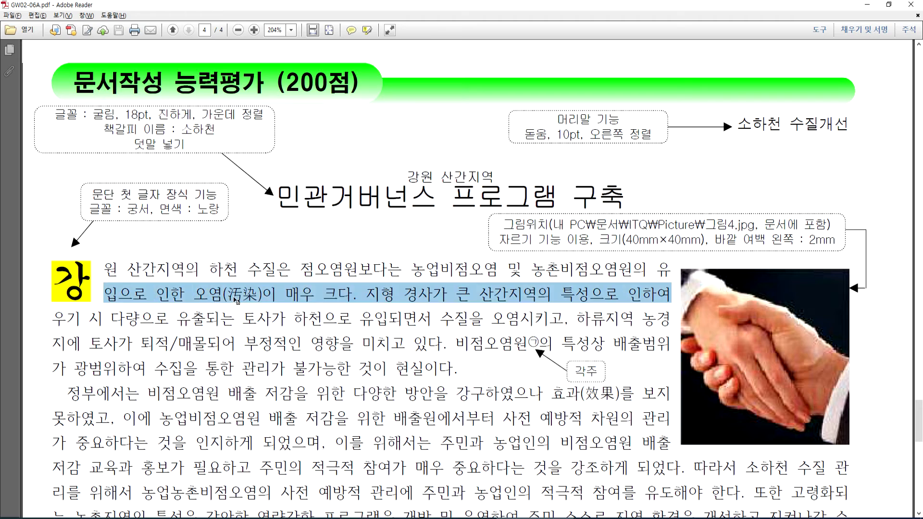
pyautogui.scroll(-3, 236, 301)
pyautogui.moveTo(551, 321); pyautogui.dragTo(580, 321)
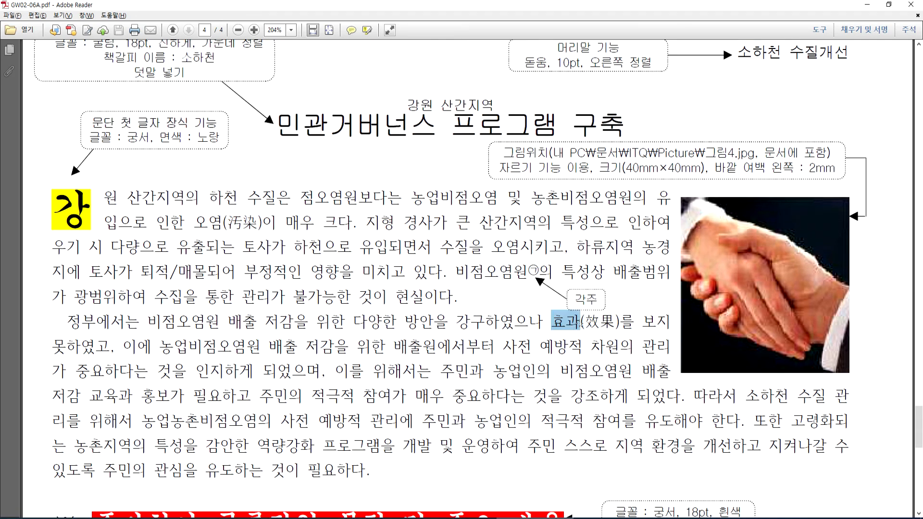
pyautogui.click(600, 322)
pyautogui.tripleClick(600, 322)
pyautogui.click(604, 322)
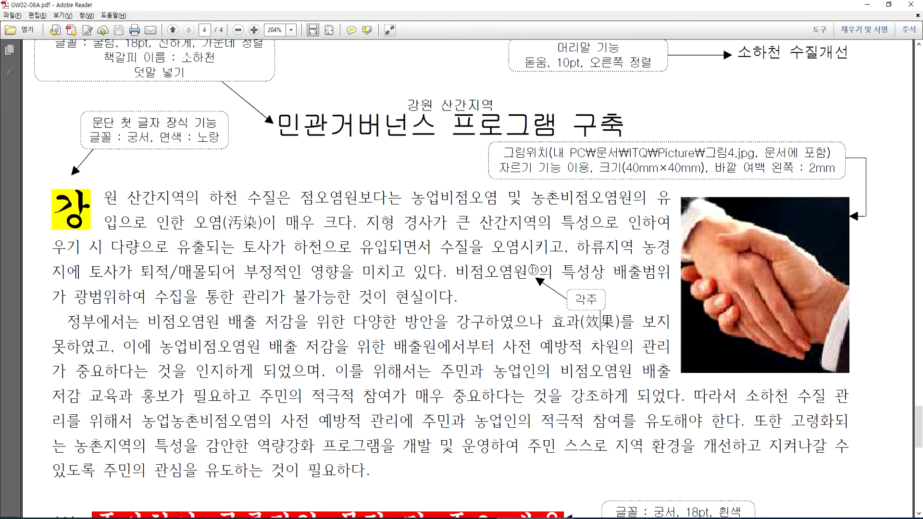
pyautogui.hotkey('alt', 'Tab')
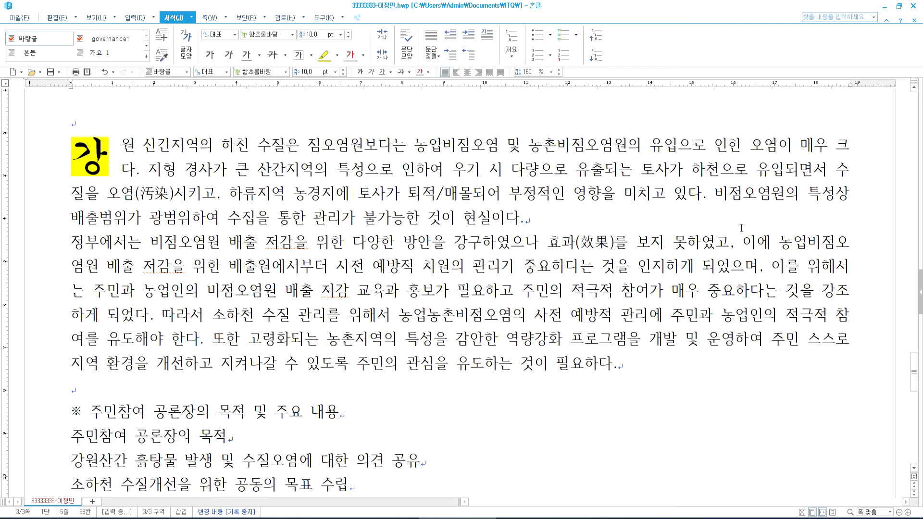
# - Add a footnote after 비점오염원 reading 불특정장소에서 불특정하게 수질오염물질을 배출하는 배출원
pyautogui.hotkey('alt', 'Tab')
pyautogui.hotkey('alt', 'Tab')
pyautogui.click(136, 17)
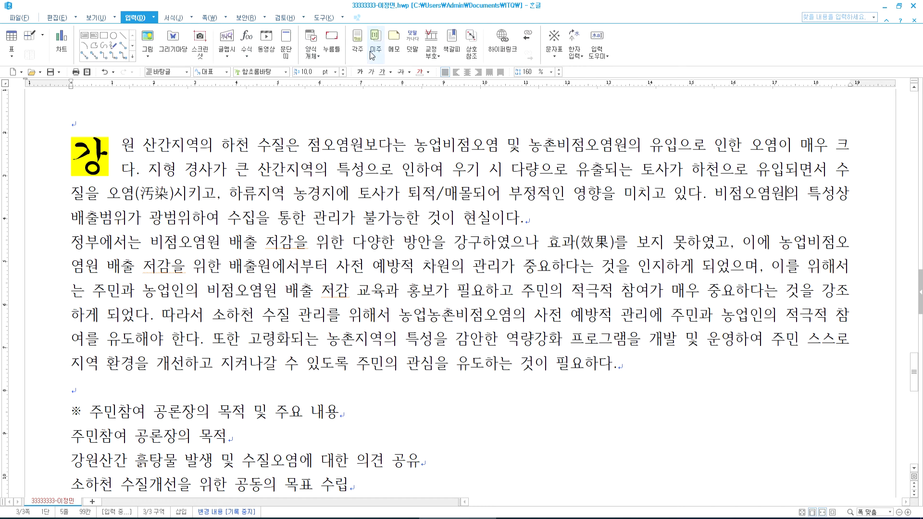
pyautogui.click(357, 41)
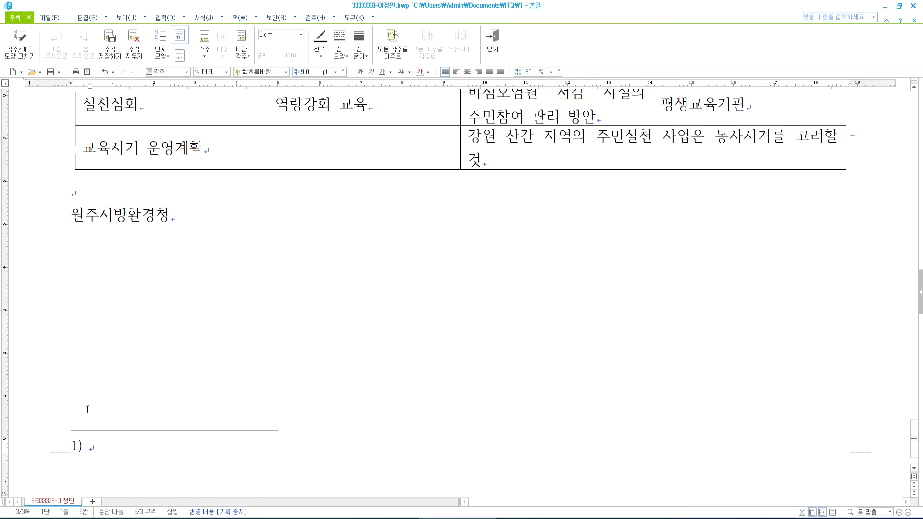
pyautogui.write('불트')
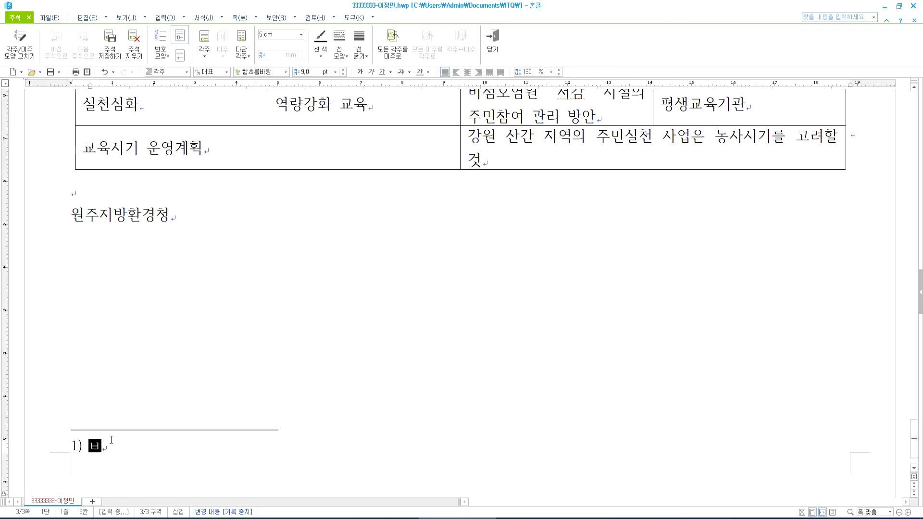
pyautogui.write('ㄱ정')
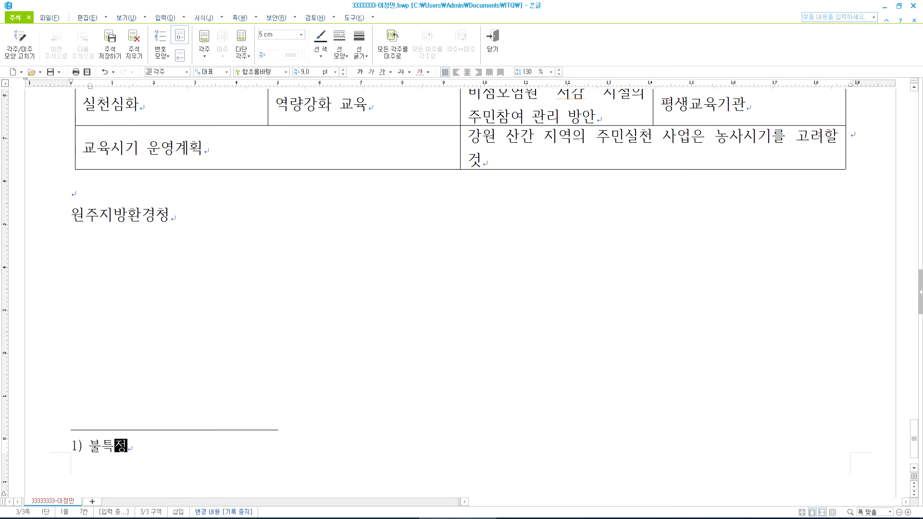
pyautogui.write('장소에서 붙')
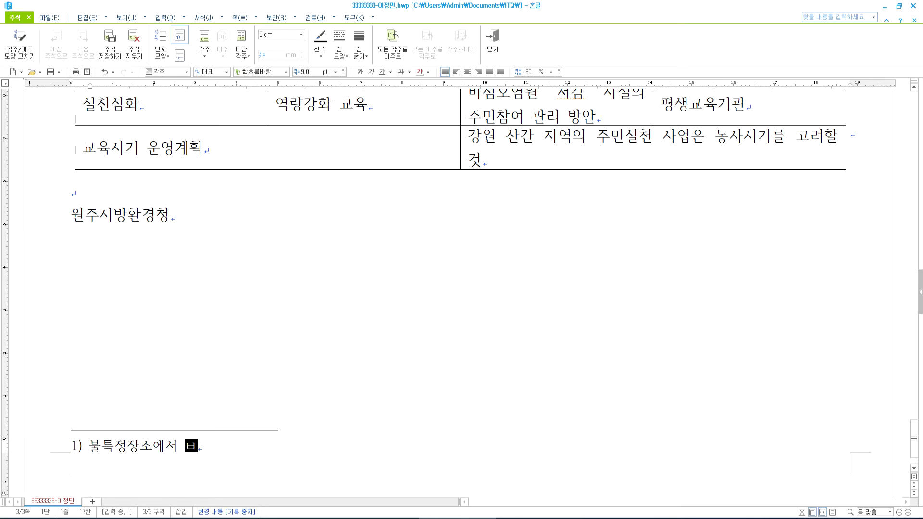
pyautogui.write('ㅡㄱ저하게 수질')
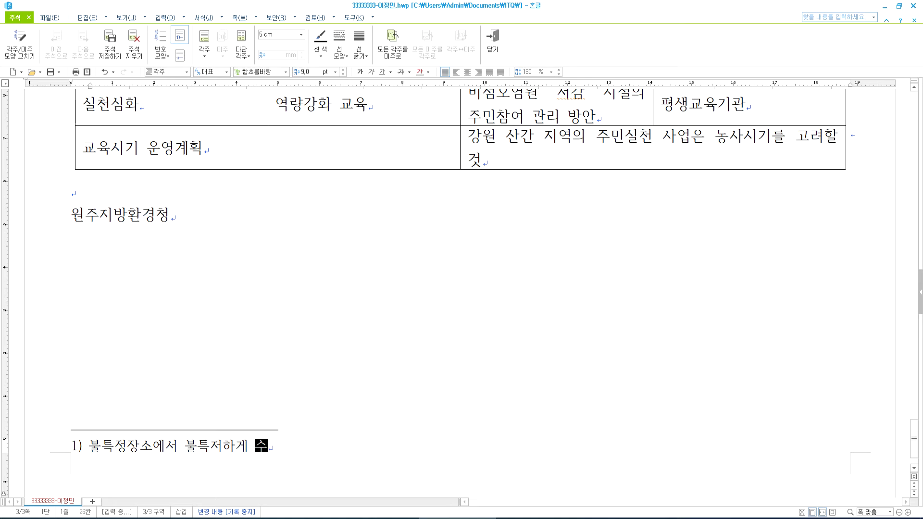
pyautogui.write('이')
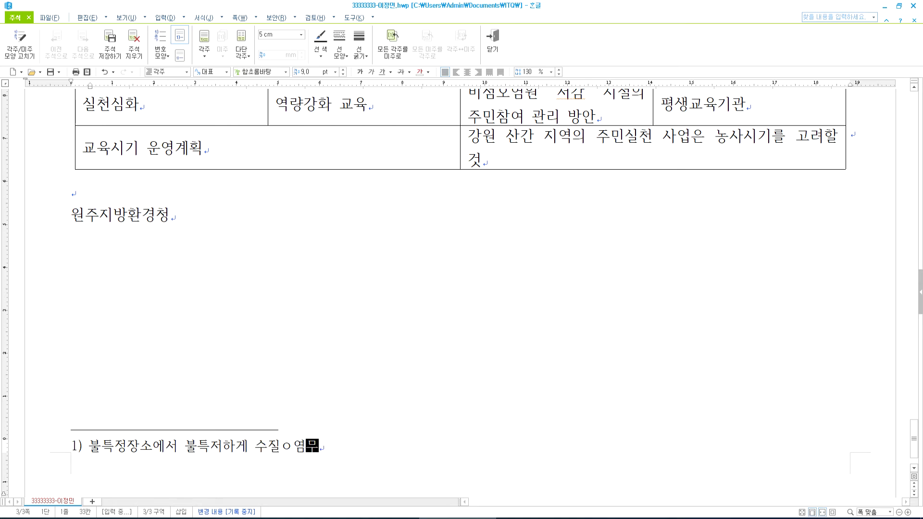
pyautogui.press('BackSpace')
pyautogui.write('오염무ㄹ질을 배')
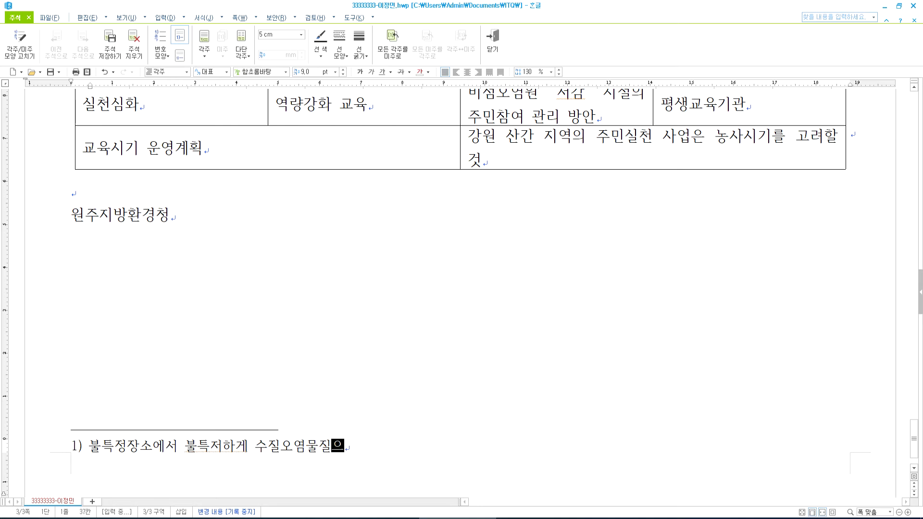
pyautogui.write('출하는 뱅주')
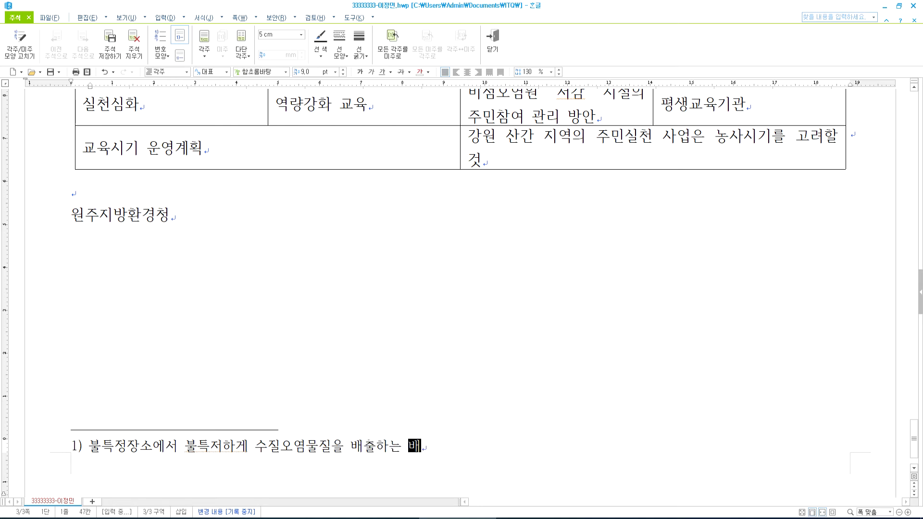
pyautogui.press('BackSpace')
pyautogui.press('BackSpace')
pyautogui.press('BackSpace')
pyautogui.write('배출우ㄴ')
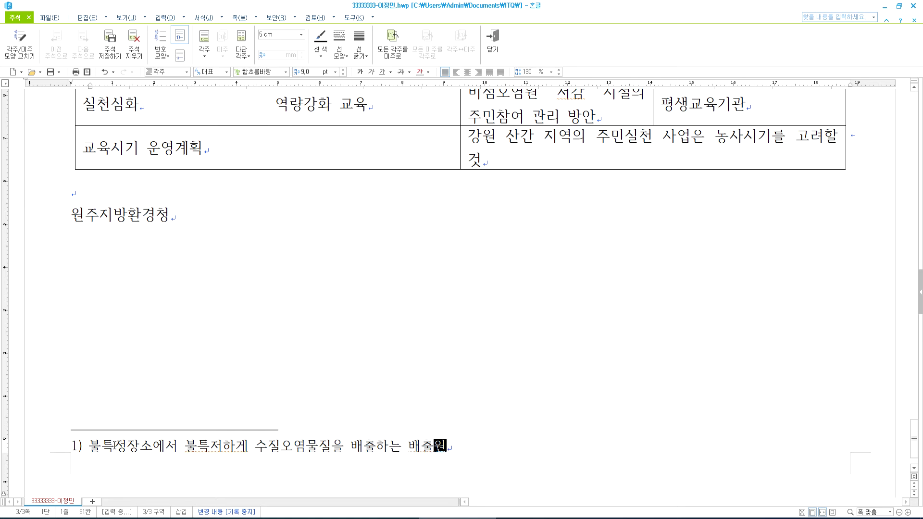
# - Fix the footnote typo 불특저하게 to 불특정하게
pyautogui.press('Left')
pyautogui.press('Left')
pyautogui.press('Left')
pyautogui.press('Left')
pyautogui.press('Left')
pyautogui.press('Left')
pyautogui.press('Left')
pyautogui.press('Left')
pyautogui.press('Left')
pyautogui.press('Right')
pyautogui.press('Delete')
pyautogui.write('정')
pyautogui.press('End')
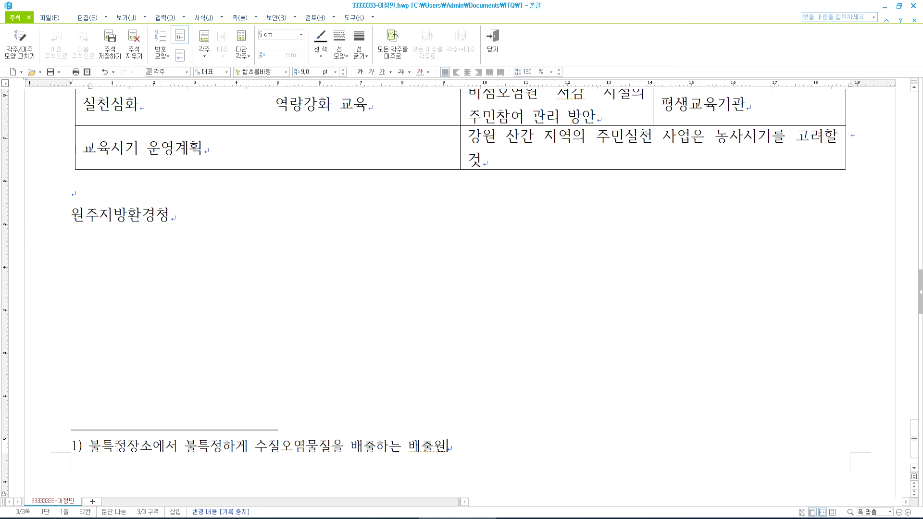
pyautogui.moveTo(447, 447); pyautogui.dragTo(105, 450)
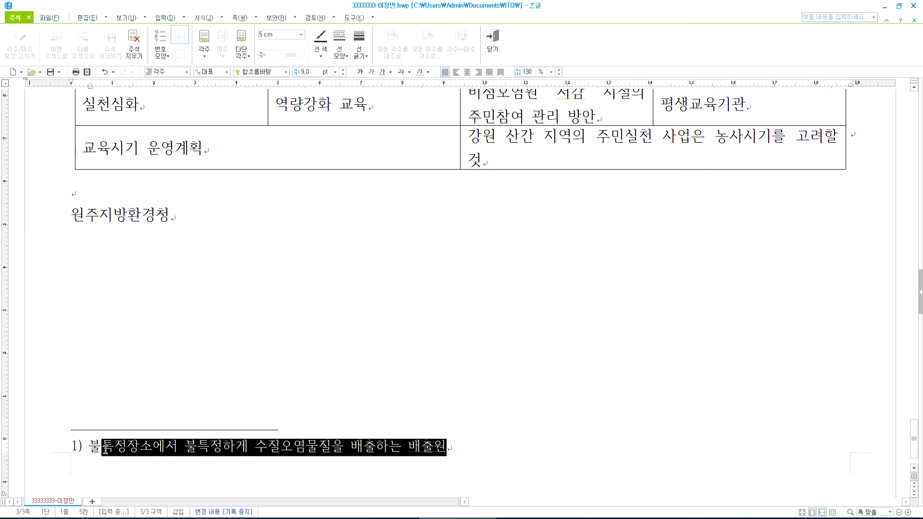
pyautogui.click(328, 447)
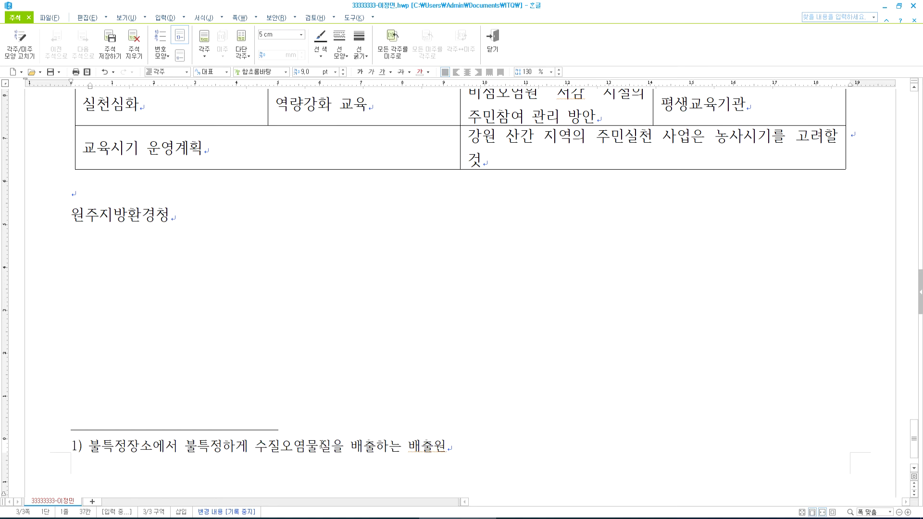
# - Check the footnote text against the exam PDF
pyautogui.hotkey('alt', 'Tab')
pyautogui.scroll(-5, 340, 223)
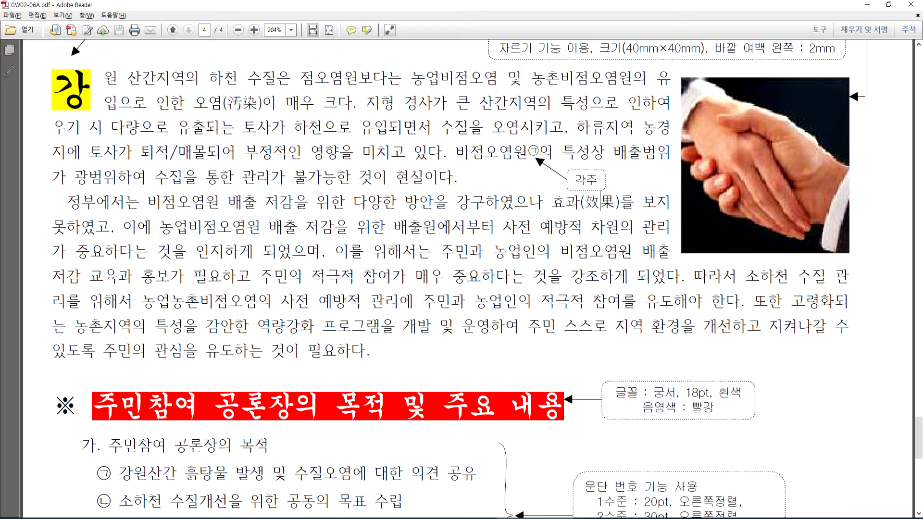
pyautogui.hotkey('alt', 'Tab')
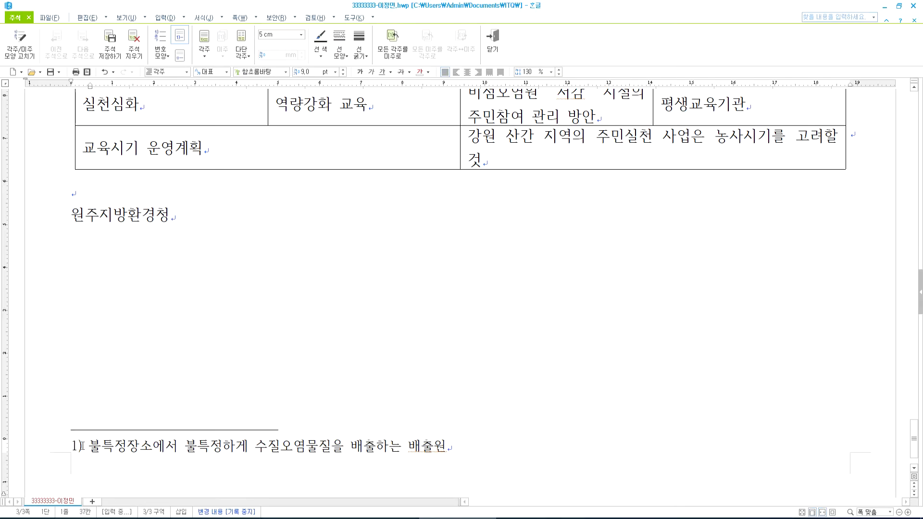
# - Change the footnote number style to circled consonants ㉠,㉡,㉢
pyautogui.click(19, 50)
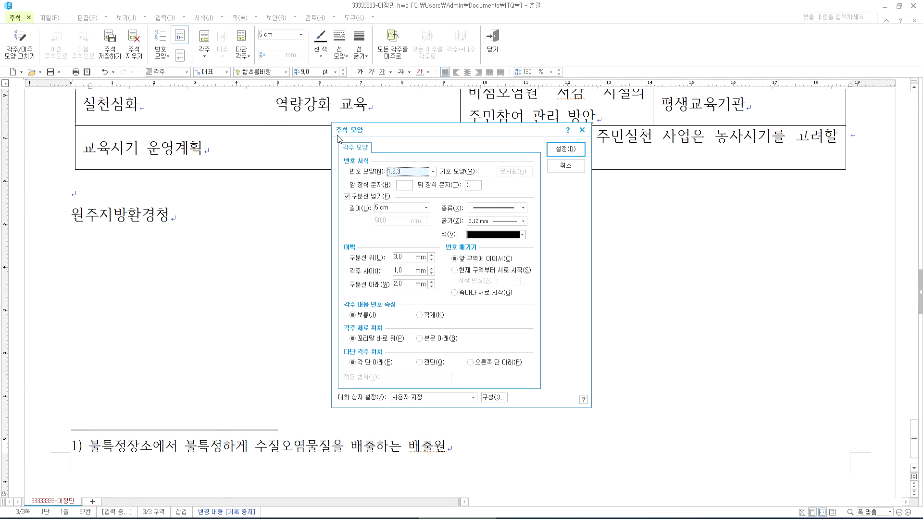
pyautogui.click(423, 172)
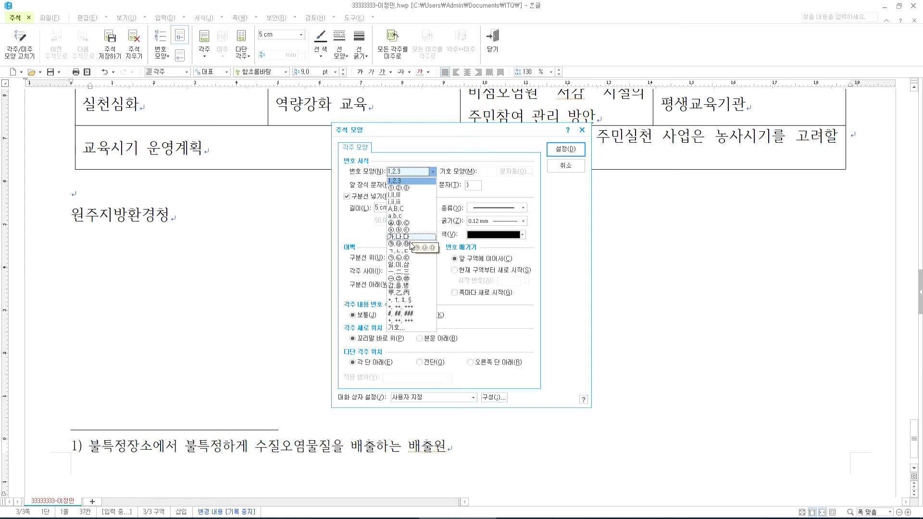
pyautogui.click(406, 258)
pyautogui.click(565, 149)
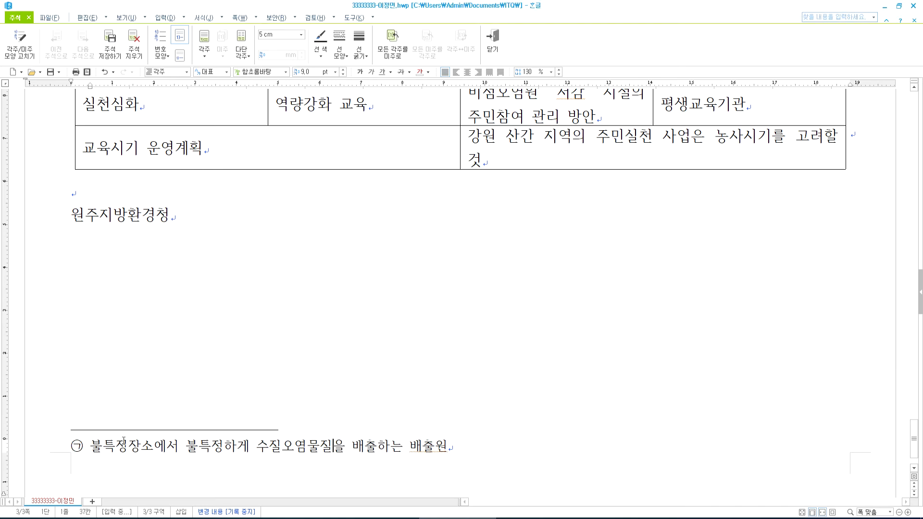
pyautogui.scroll(-1, 108, 418)
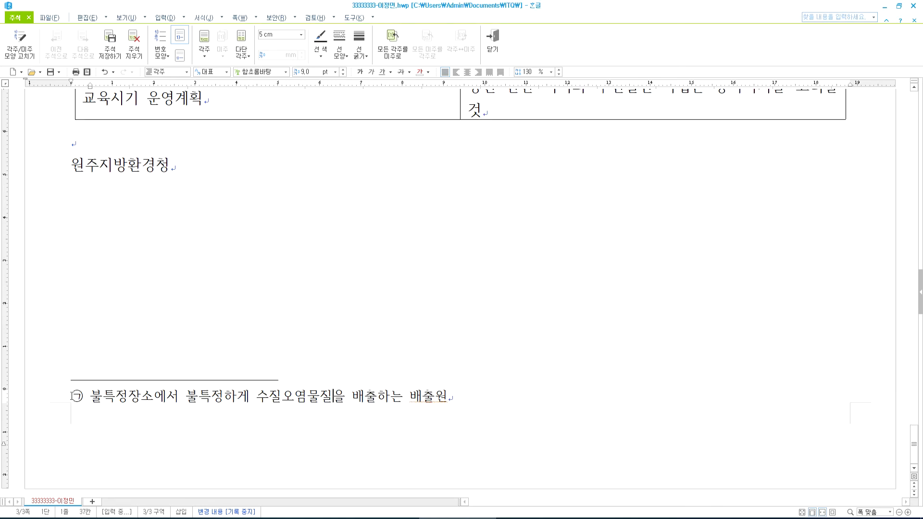
# - Reopen the footnote settings to confirm the ㉠,㉡,㉢ numbering is kept
pyautogui.click(19, 42)
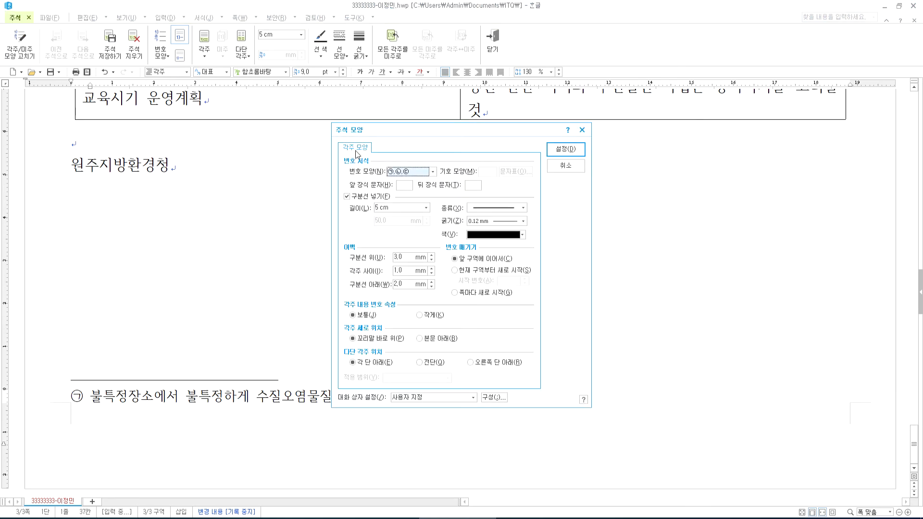
pyautogui.click(397, 172)
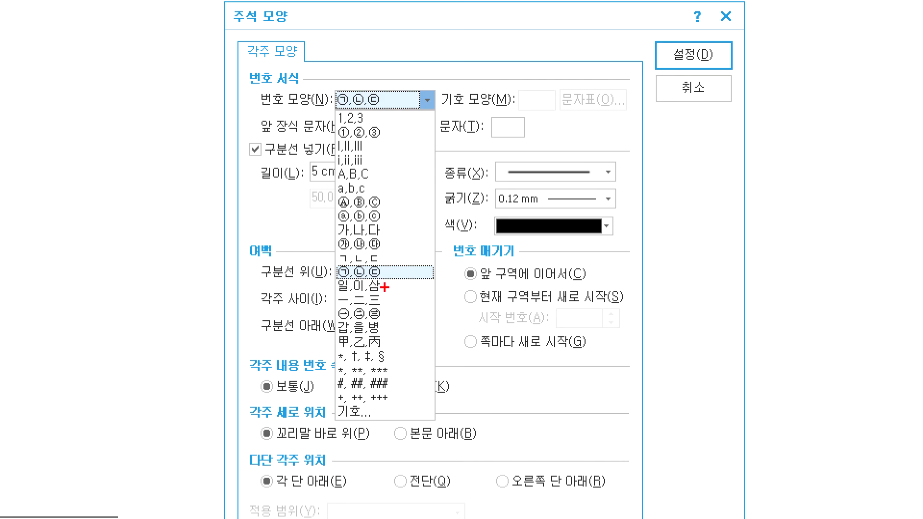
pyautogui.press('Escape')
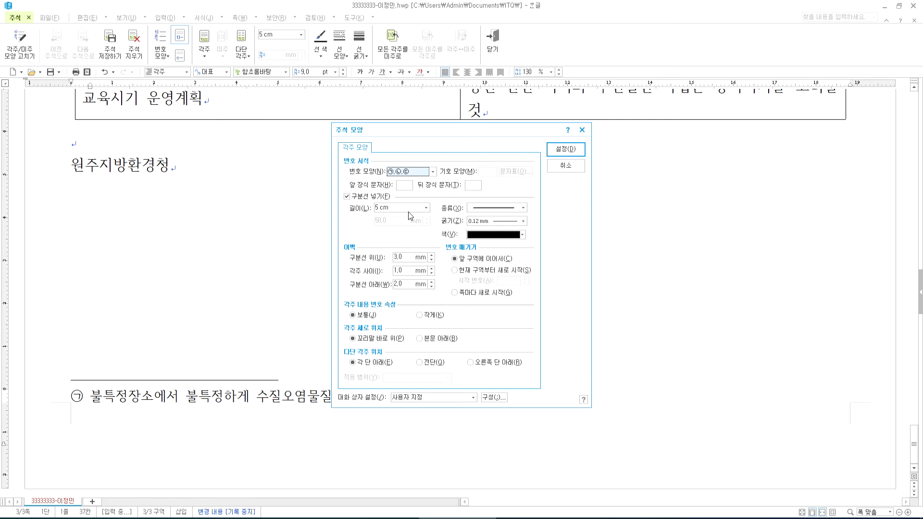
pyautogui.click(558, 150)
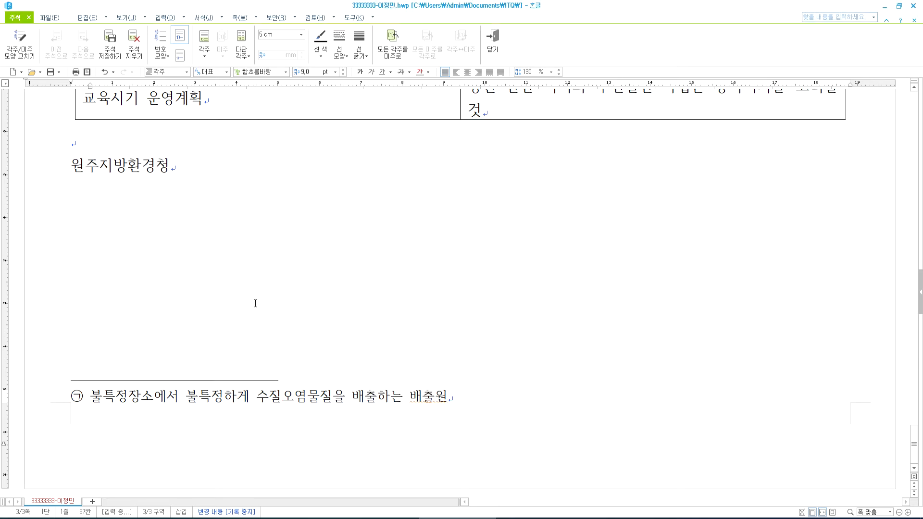
pyautogui.scroll(15, 194, 297)
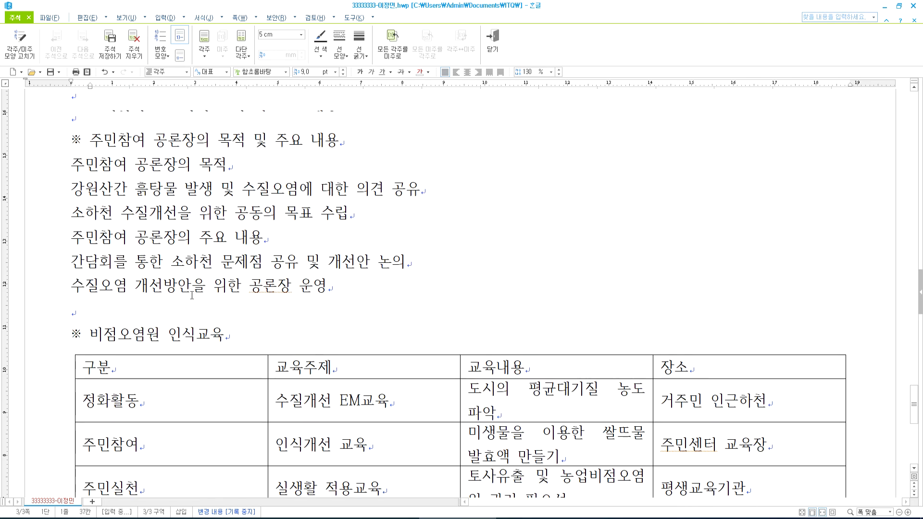
# - Leave footnote editing and check the footnote mark after 비점오염원
pyautogui.scroll(3, 193, 297)
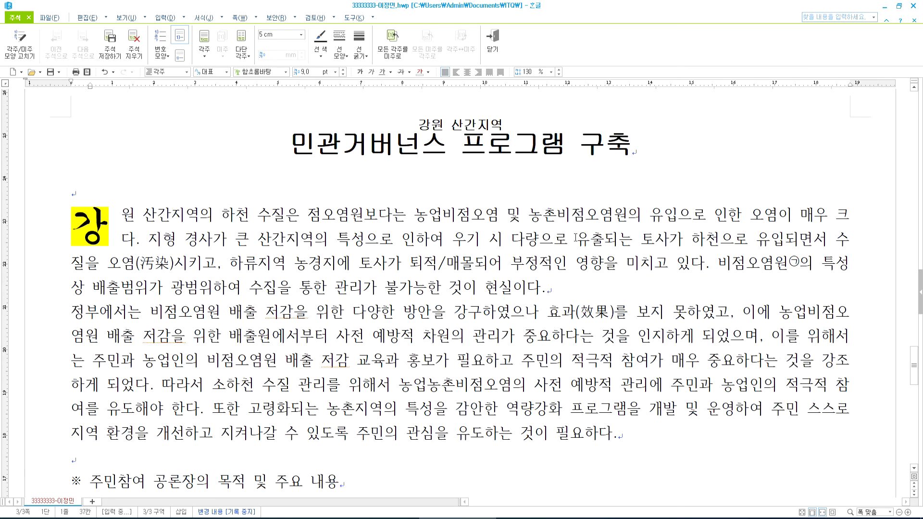
pyautogui.click(576, 238)
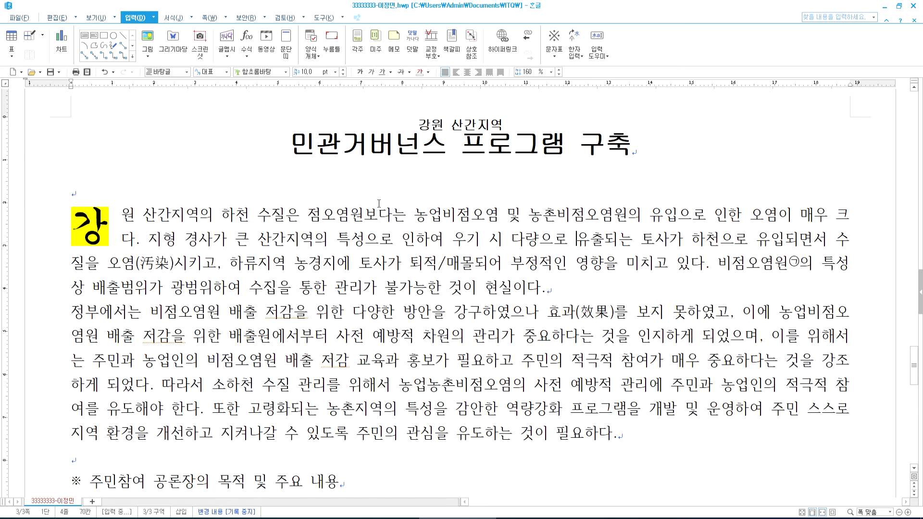
pyautogui.click(244, 217)
pyautogui.moveTo(726, 267); pyautogui.dragTo(819, 264)
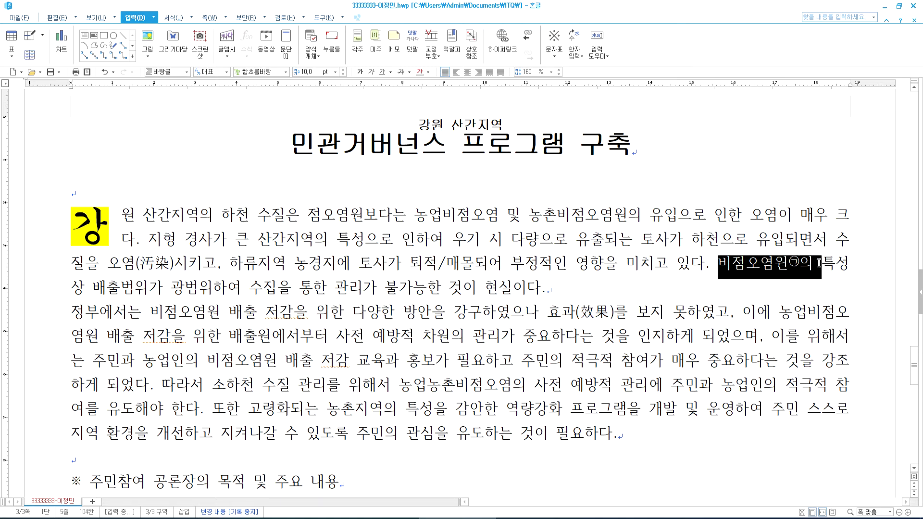
pyautogui.click(779, 268)
pyautogui.click(250, 215)
# - Insert a trial footnote after 하천, then return to the body text
pyautogui.click(357, 43)
pyautogui.write('ㄴㅇㄹ')
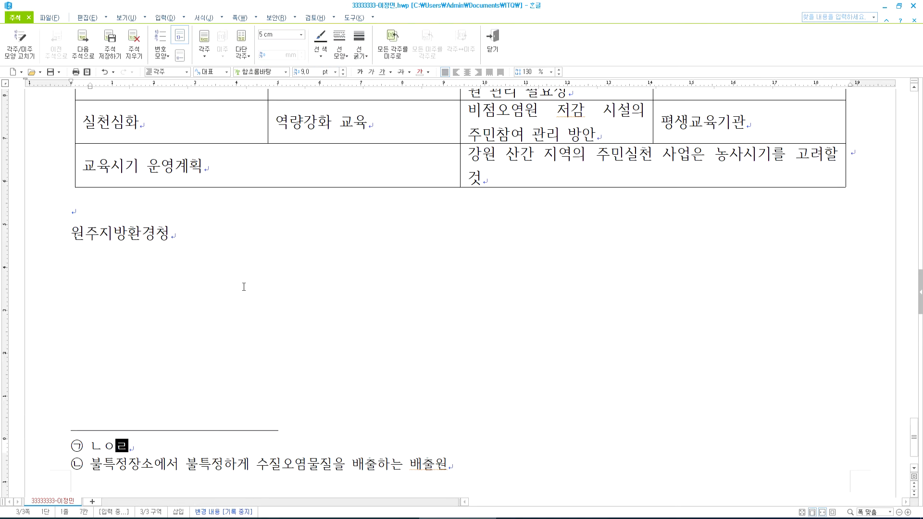
pyautogui.scroll(-1, 237, 325)
pyautogui.scroll(15, 88, 395)
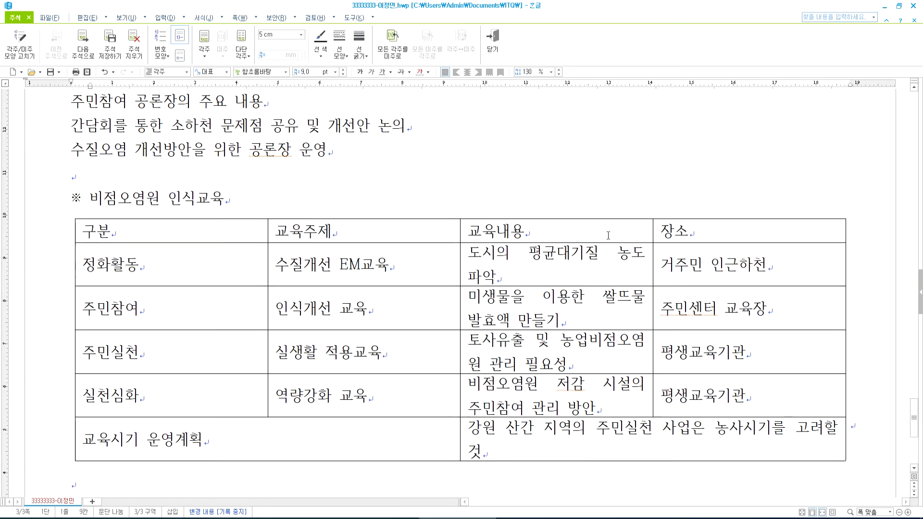
pyautogui.hotkey('shift', 'Escape')
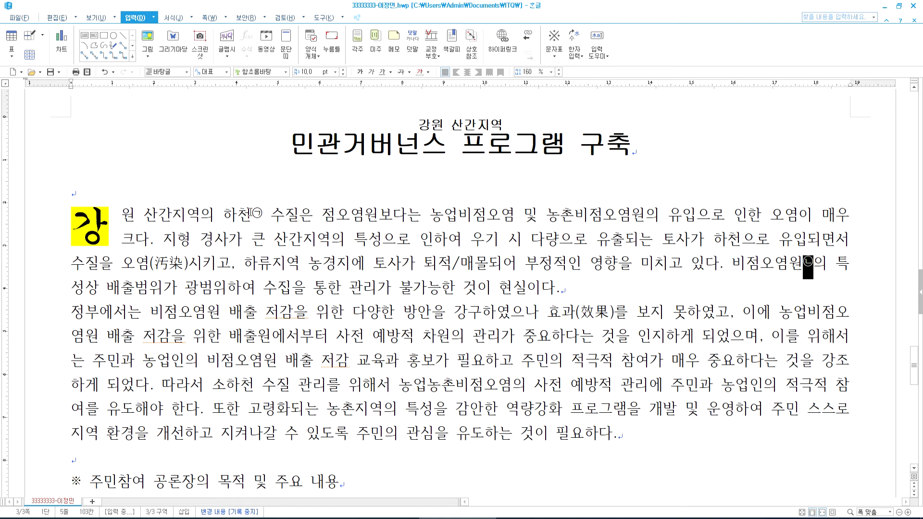
# - Delete the extra footnote mark after 하천 and switch to the reference PDF
pyautogui.moveTo(251, 211); pyautogui.dragTo(261, 211)
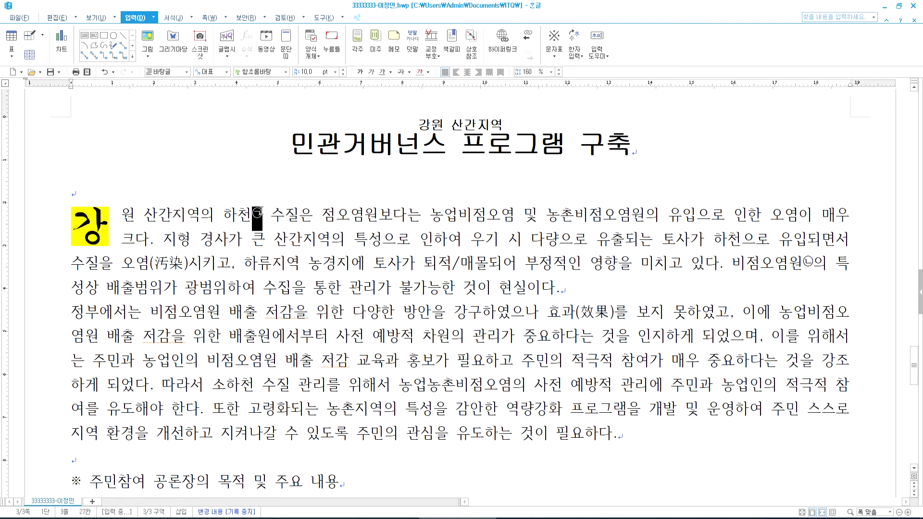
pyautogui.scroll(-15, 93, 346)
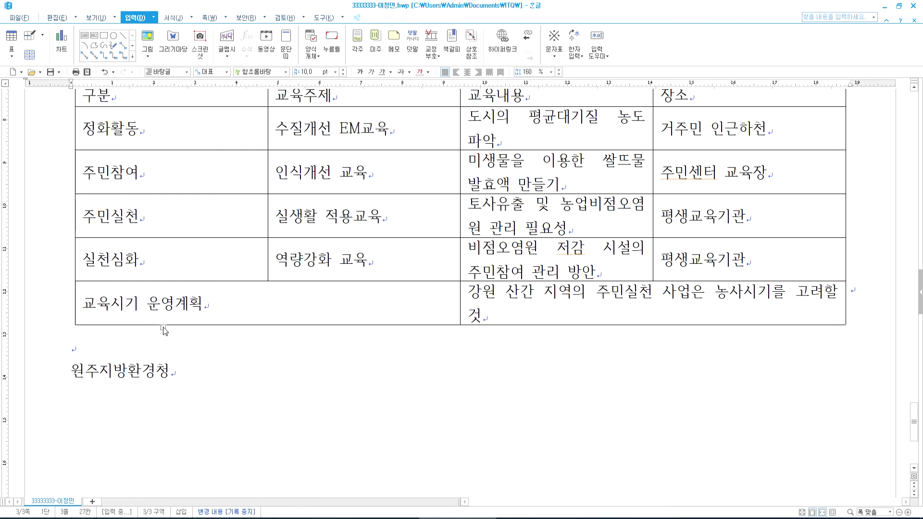
pyautogui.scroll(15, 93, 345)
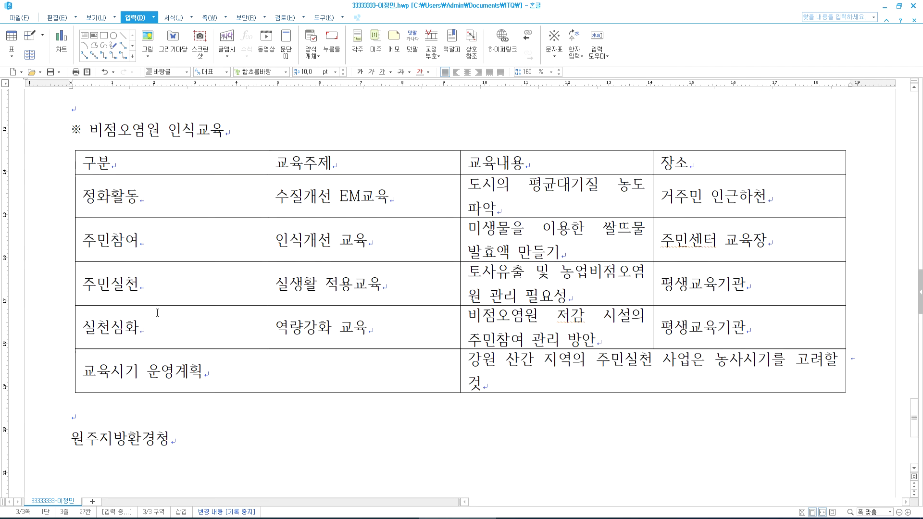
pyautogui.press('Delete')
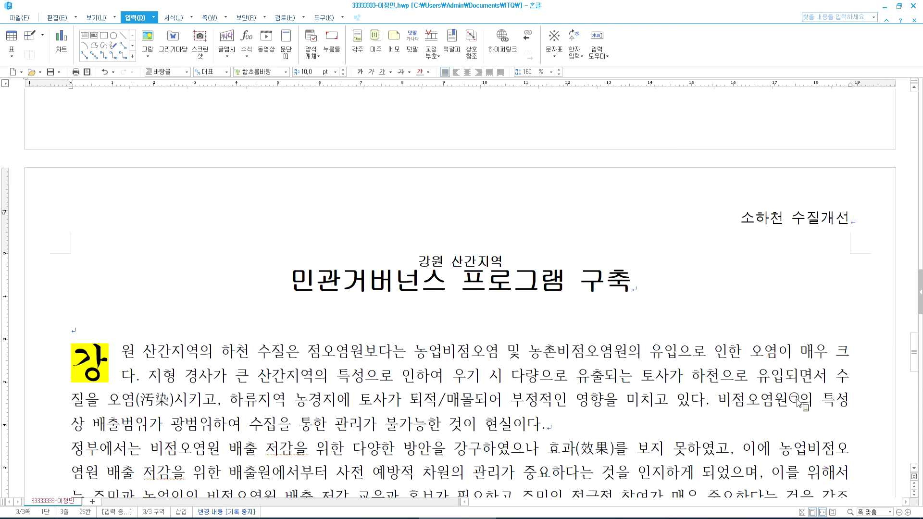
pyautogui.scroll(-10, 693, 385)
pyautogui.scroll(10, 299, 335)
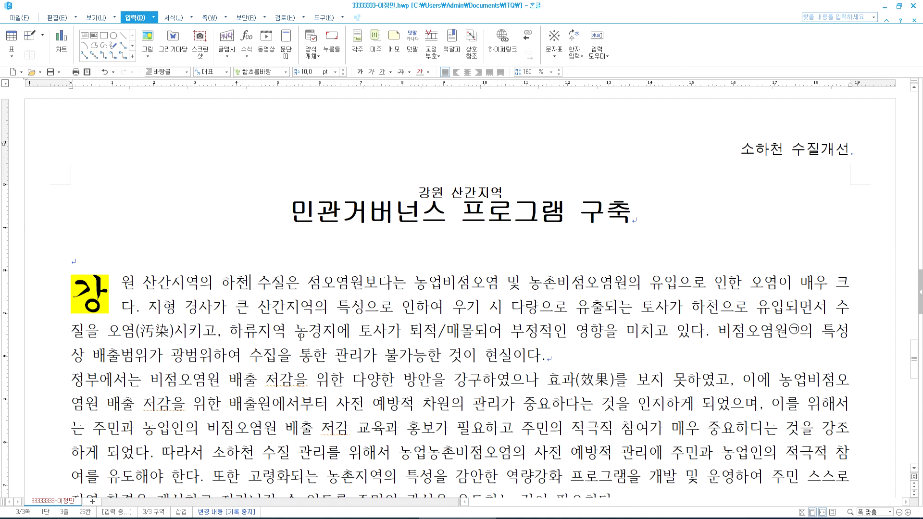
pyautogui.scroll(-10, 356, 327)
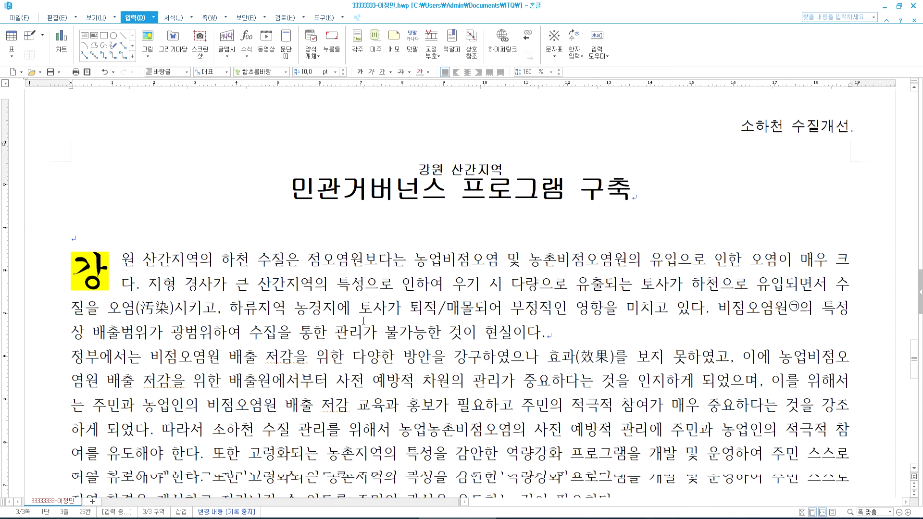
pyautogui.scroll(8, 379, 313)
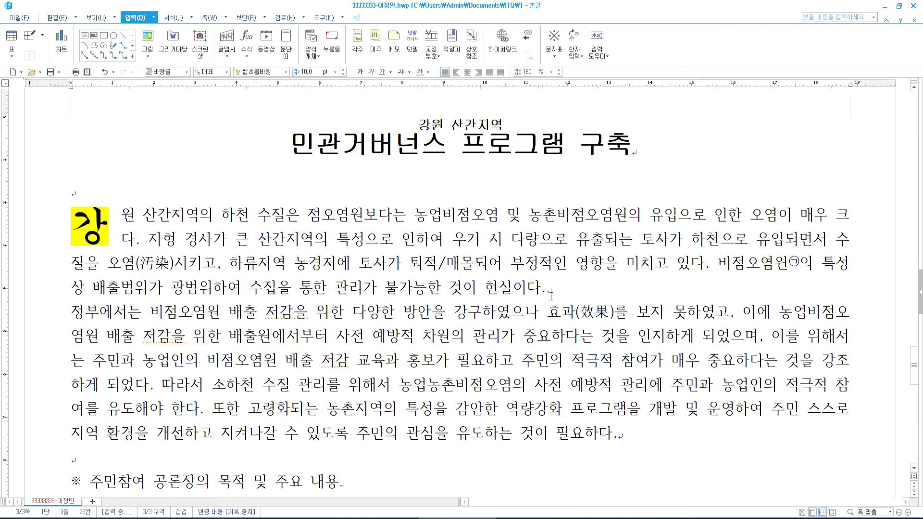
pyautogui.hotkey('alt', 'Tab')
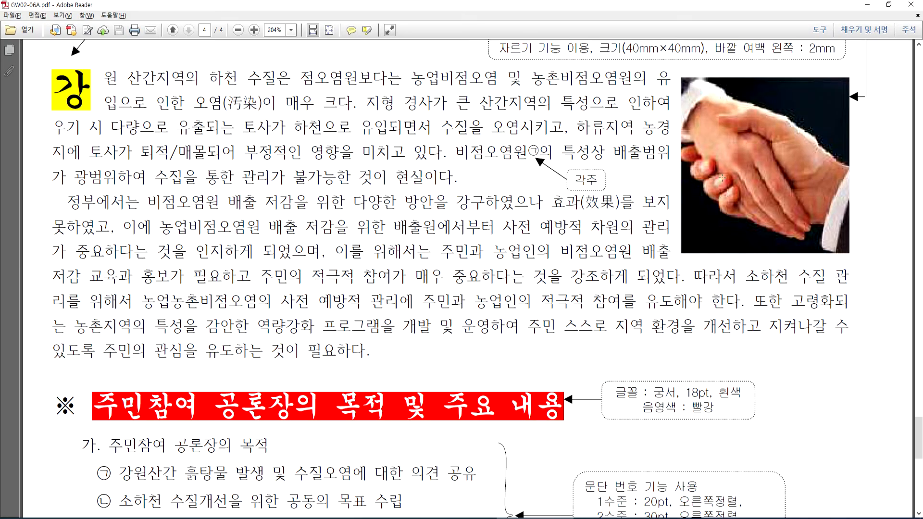
# - Read the handshake picture's annotation in the reference PDF: 40×40 mm, cropped, 2 mm left margin
pyautogui.click(716, 155)
pyautogui.scroll(1, 733, 118)
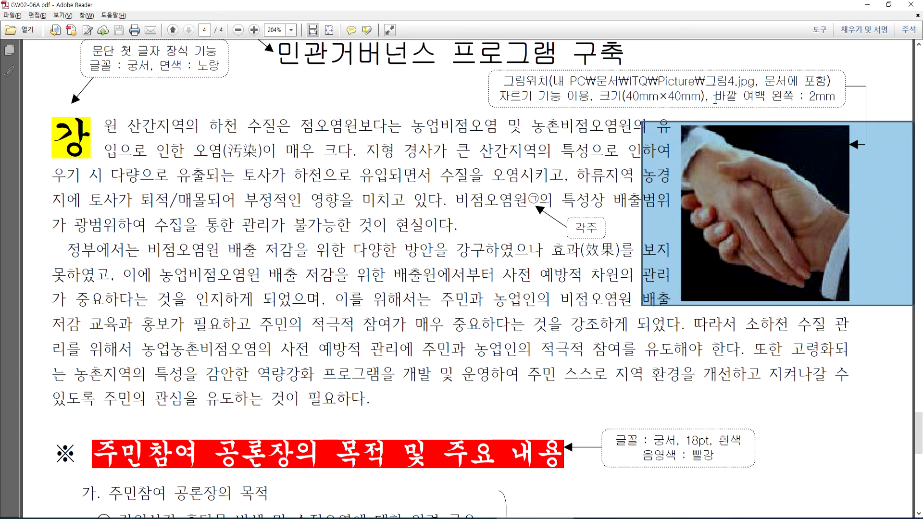
pyautogui.click(605, 172)
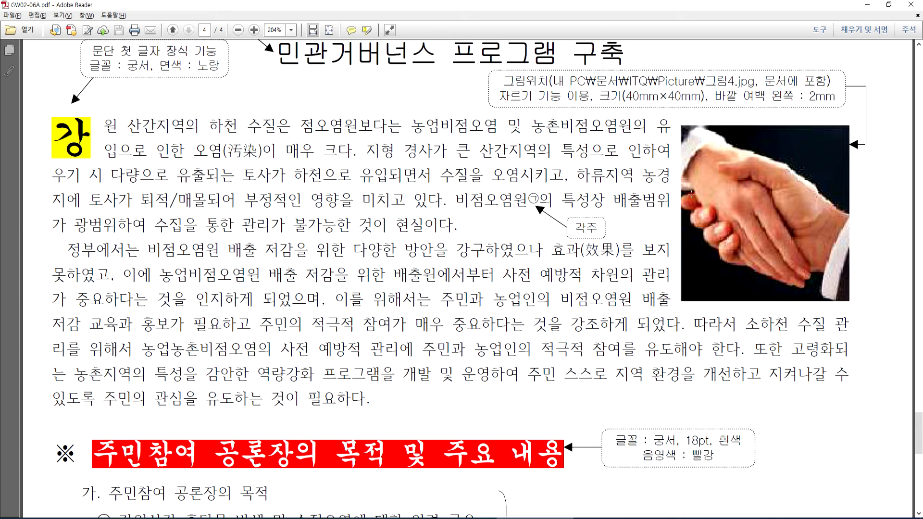
pyautogui.hotkey('alt', 'Tab')
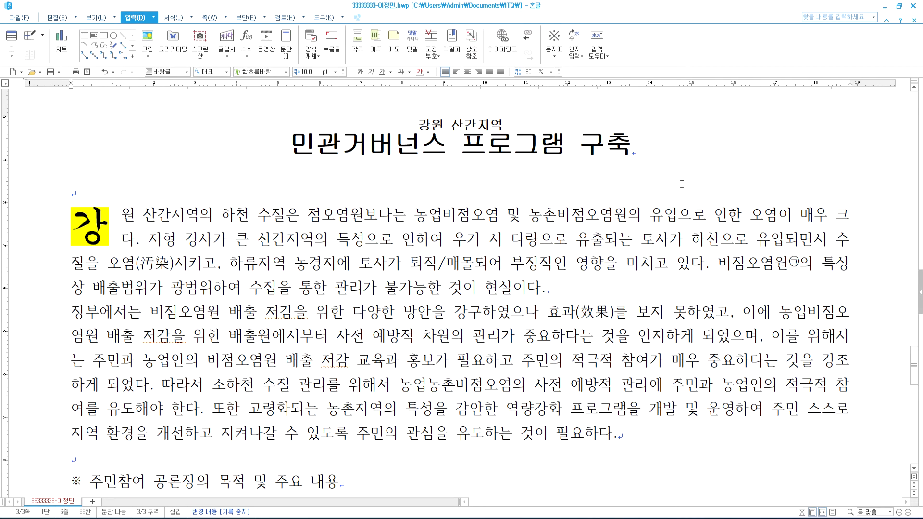
# - Insert 그림4.JPG after 현실이다. in the opening paragraph
pyautogui.moveTo(481, 239); pyautogui.dragTo(615, 335)
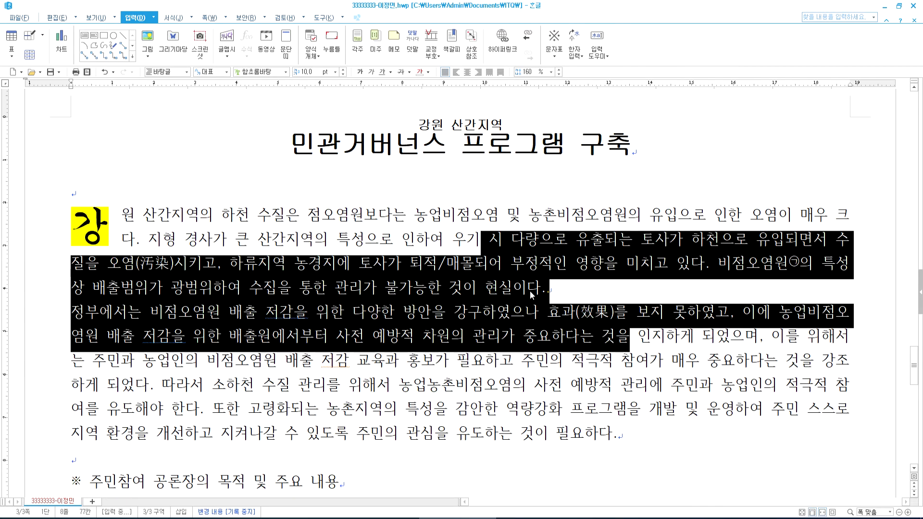
pyautogui.click(547, 289)
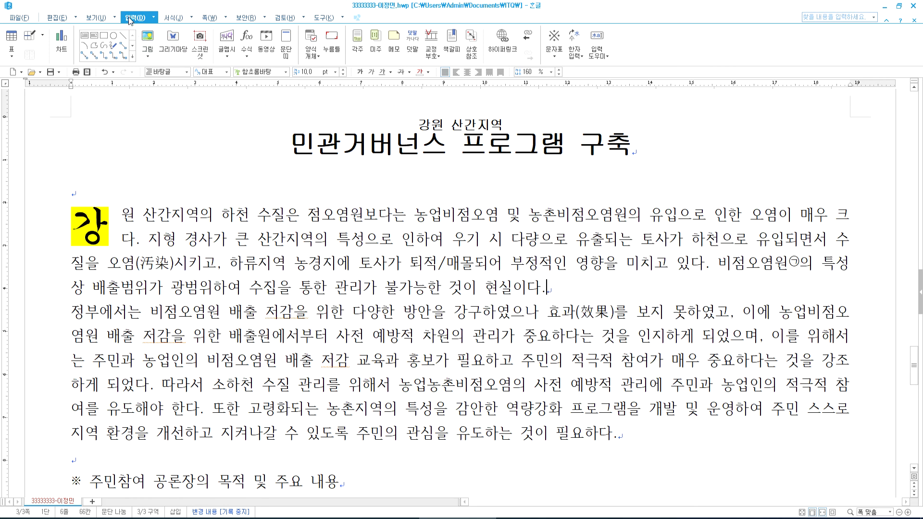
pyautogui.click(147, 38)
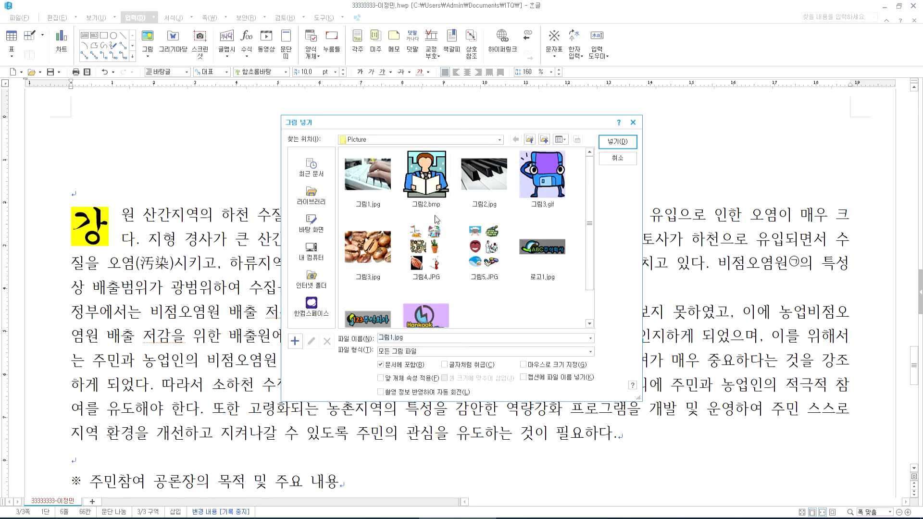
pyautogui.click(425, 255)
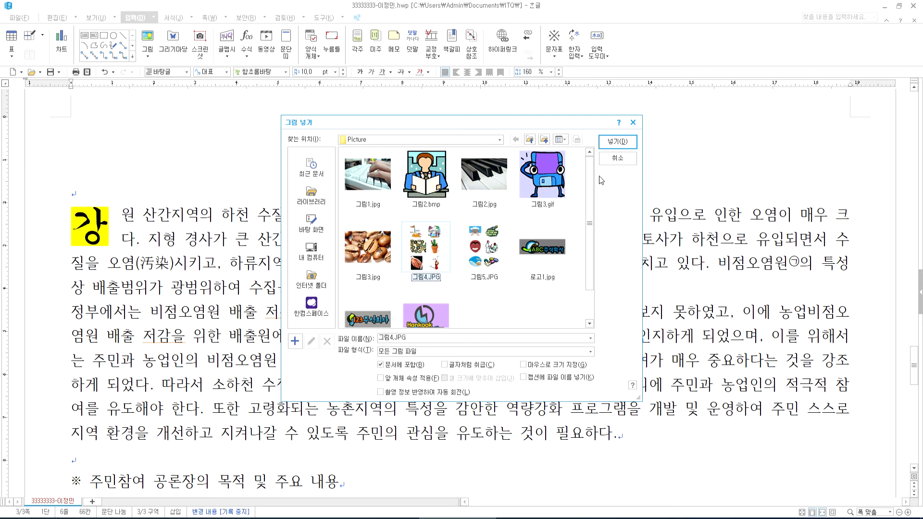
pyautogui.click(618, 141)
pyautogui.scroll(-3, 598, 302)
pyautogui.scroll(-1, 598, 301)
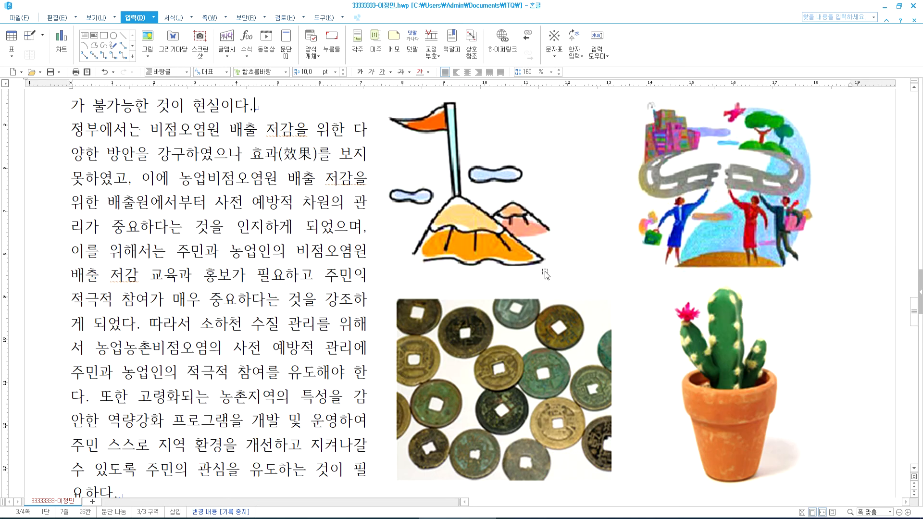
# - Crop the inserted picture down to just the handshake photo
pyautogui.click(547, 273)
pyautogui.click(500, 43)
pyautogui.moveTo(610, 210); pyautogui.dragTo(611, 462)
pyautogui.scroll(2, 625, 364)
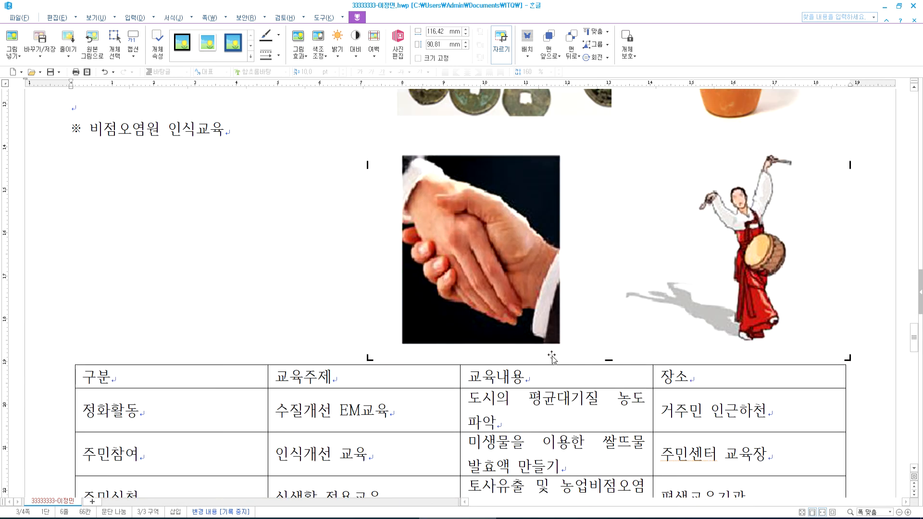
pyautogui.moveTo(371, 358); pyautogui.dragTo(398, 344)
pyautogui.scroll(3, 579, 336)
pyautogui.moveTo(848, 96); pyautogui.dragTo(561, 275)
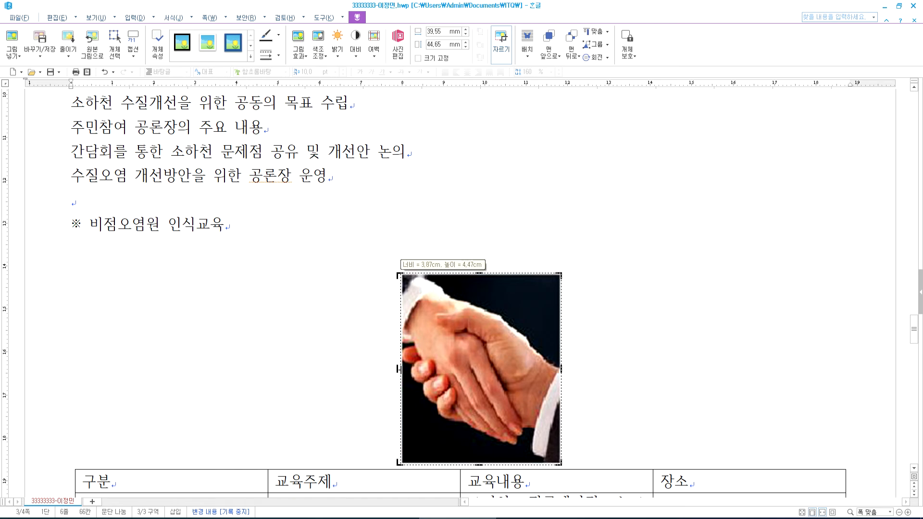
pyautogui.click(668, 316)
# - Move the handshake picture to the right of the body text and open its object properties
pyautogui.moveTo(538, 316); pyautogui.dragTo(672, 135)
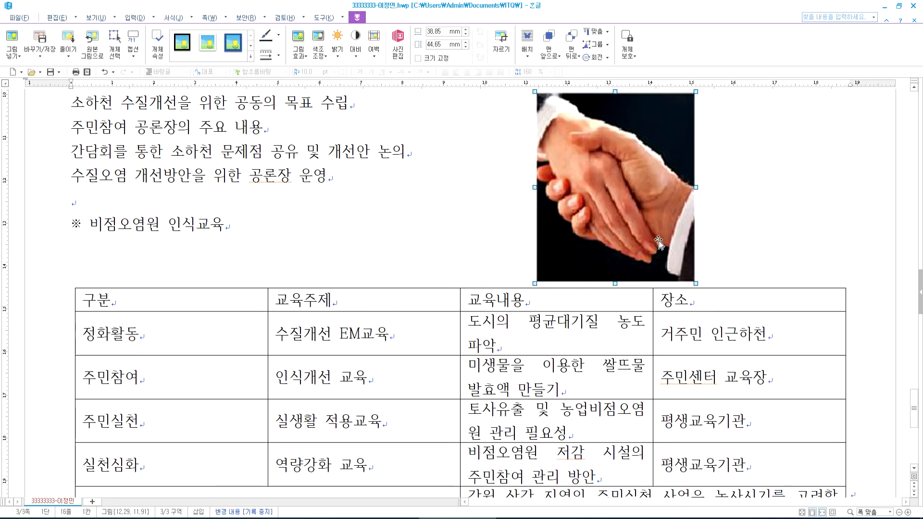
pyautogui.scroll(3, 664, 149)
pyautogui.moveTo(615, 297); pyautogui.dragTo(642, 184)
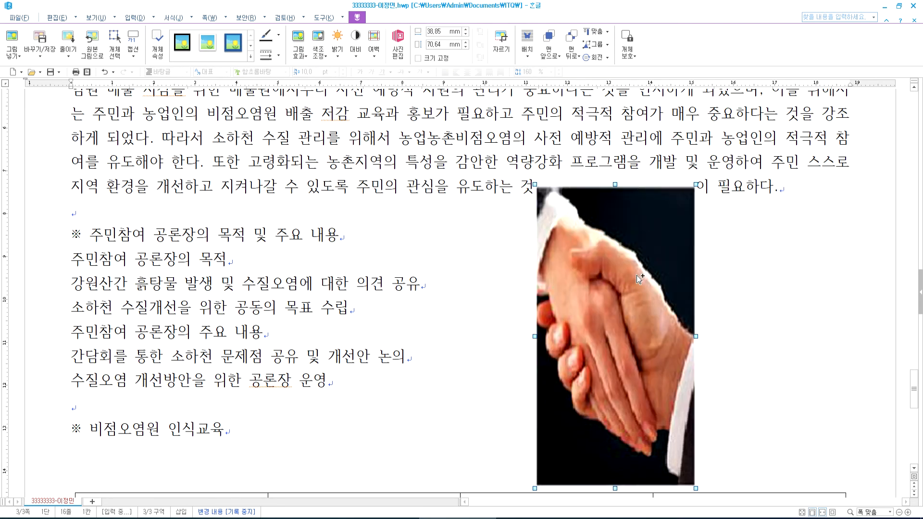
pyautogui.hotkey('ctrl', 'z')
pyautogui.moveTo(601, 354); pyautogui.dragTo(708, 151)
pyautogui.moveTo(706, 218); pyautogui.dragTo(657, 233)
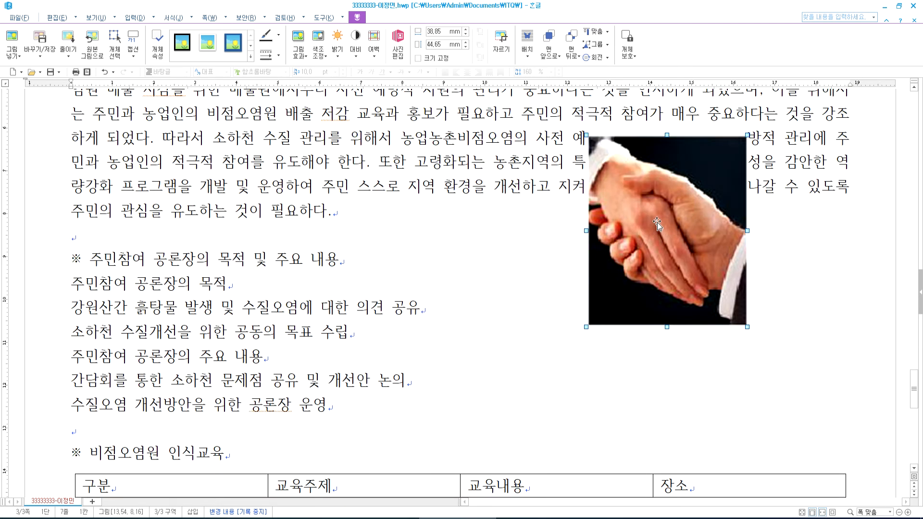
pyautogui.doubleClick(657, 222)
pyautogui.press('Tab')
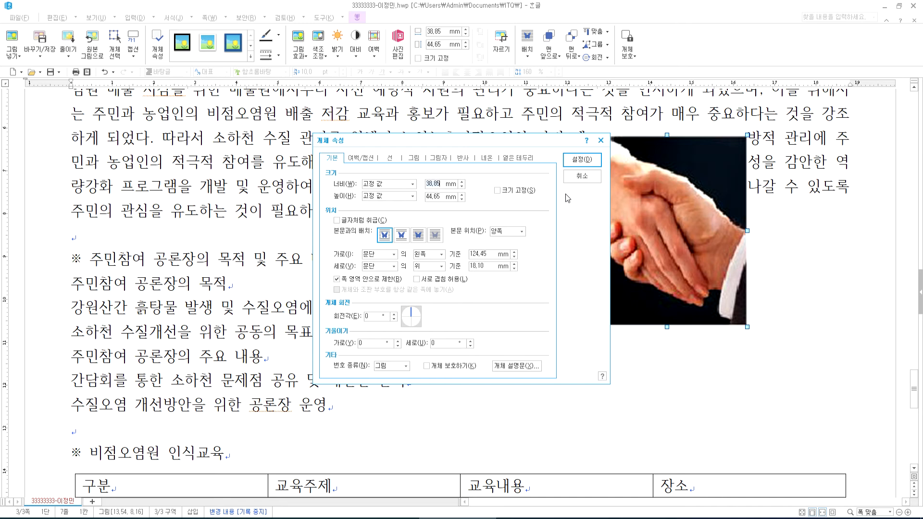
# - Make the picture 40 × 40 mm with locked size and text wrapping, placed beside the top paragraph
pyautogui.write('40')
pyautogui.press('Tab')
pyautogui.press('Tab')
pyautogui.write('40')
pyautogui.click(515, 192)
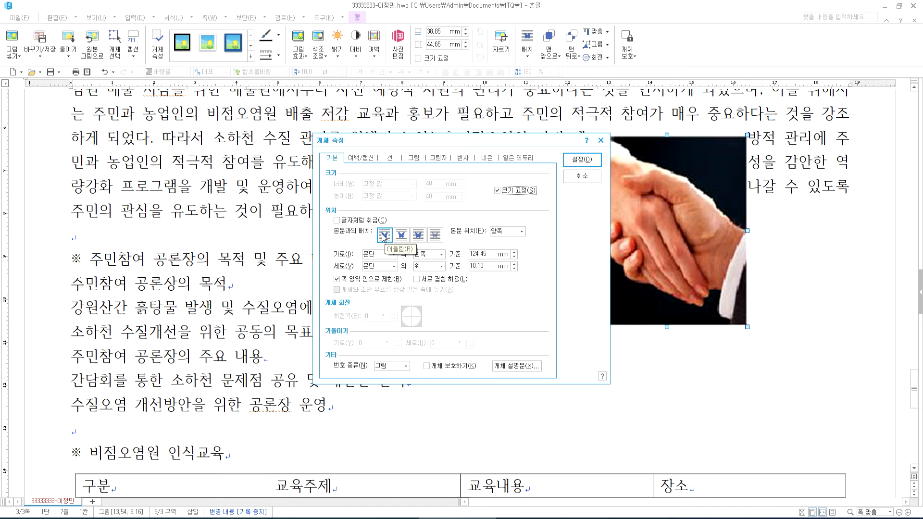
pyautogui.click(582, 159)
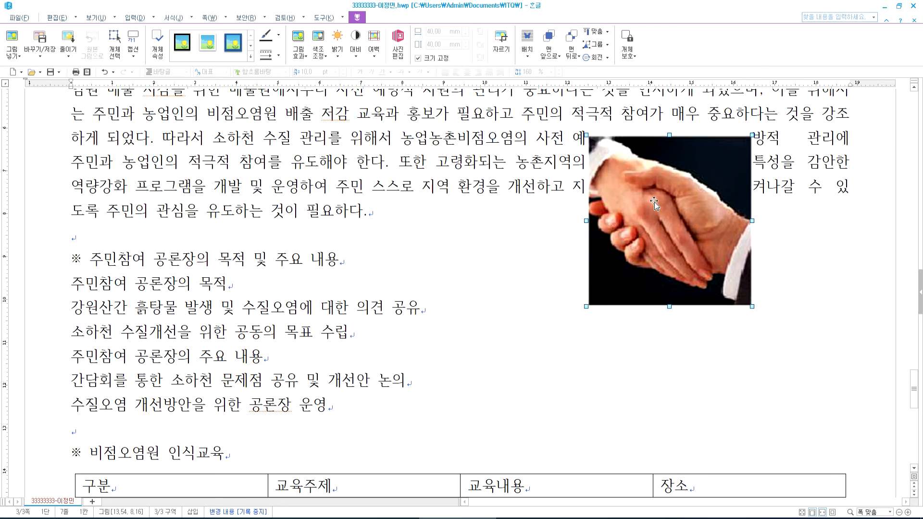
pyautogui.moveTo(584, 224); pyautogui.dragTo(286, 337)
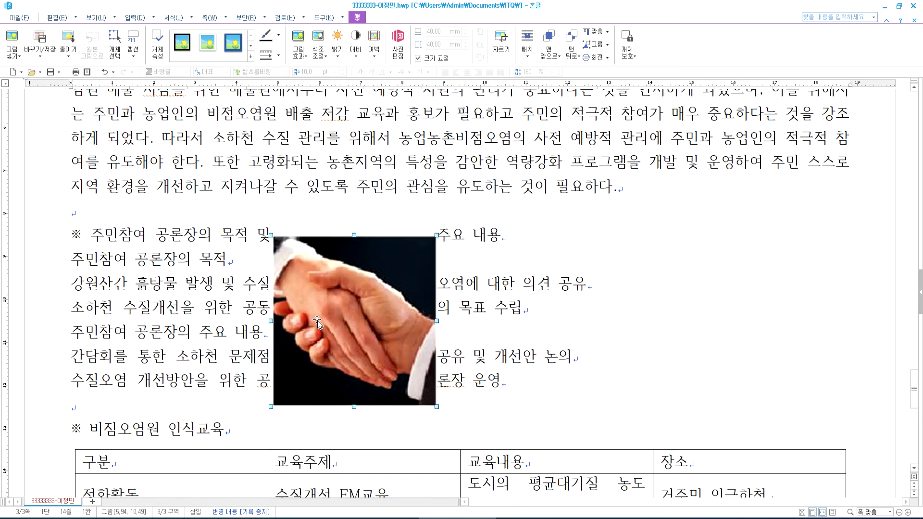
pyautogui.moveTo(316, 320); pyautogui.dragTo(625, 236)
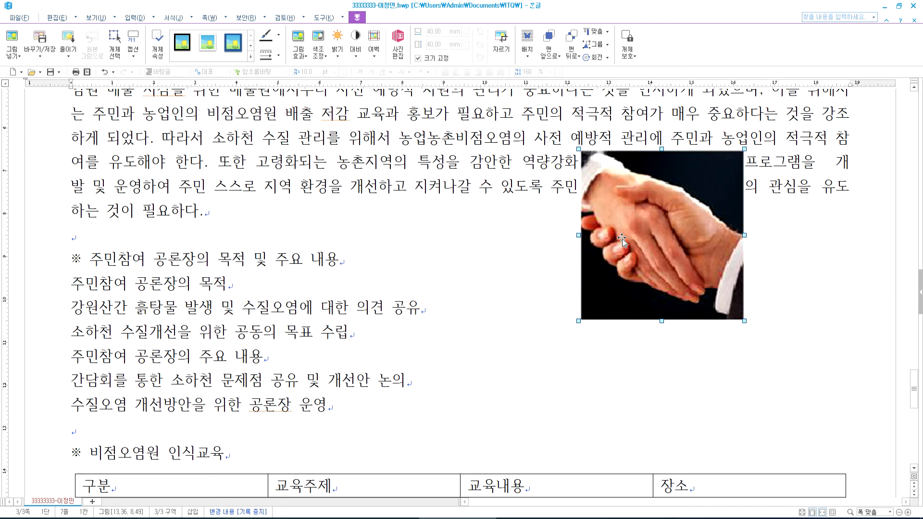
# - Give the picture a 2 mm left outer margin and drag it to the top-right
pyautogui.doubleClick(628, 232)
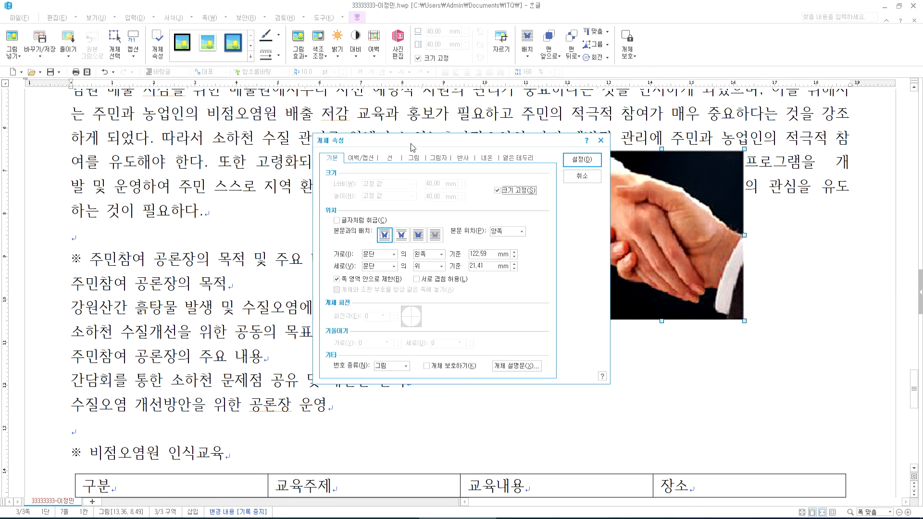
pyautogui.click(362, 157)
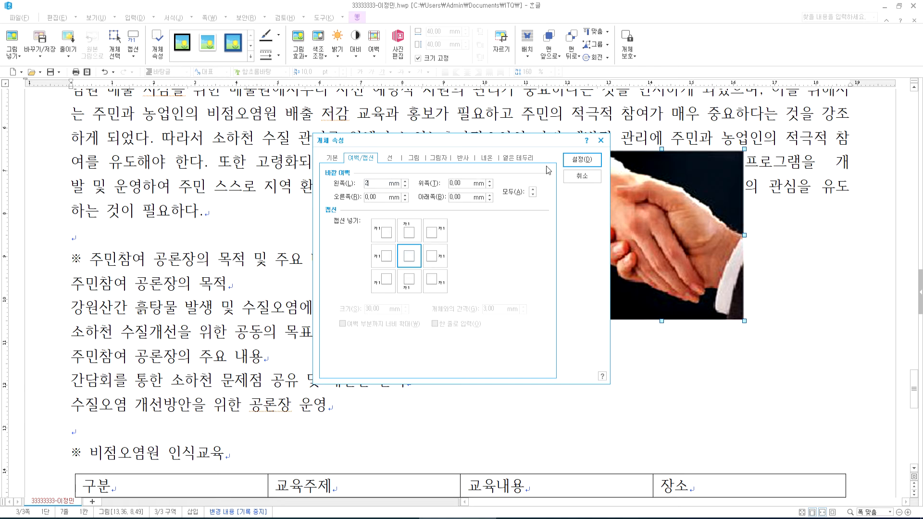
pyautogui.click(582, 159)
pyautogui.scroll(3, 648, 247)
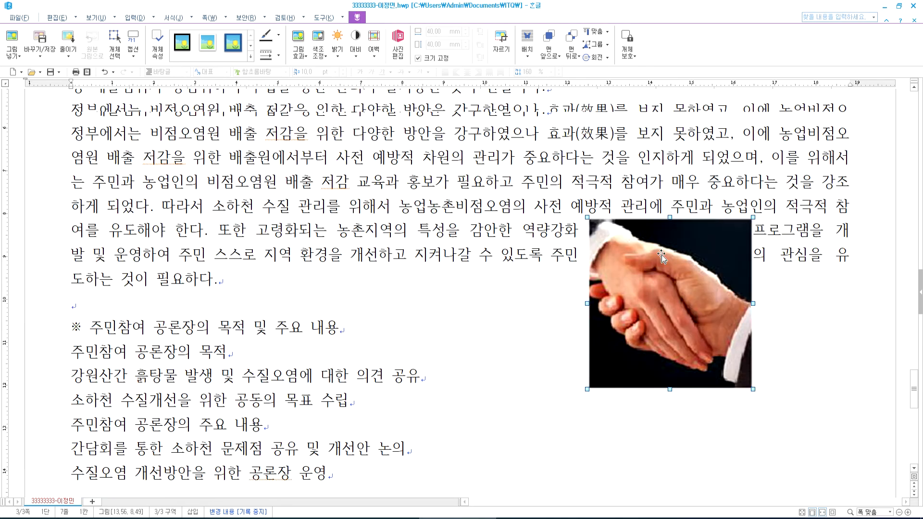
pyautogui.moveTo(644, 393); pyautogui.dragTo(827, 208)
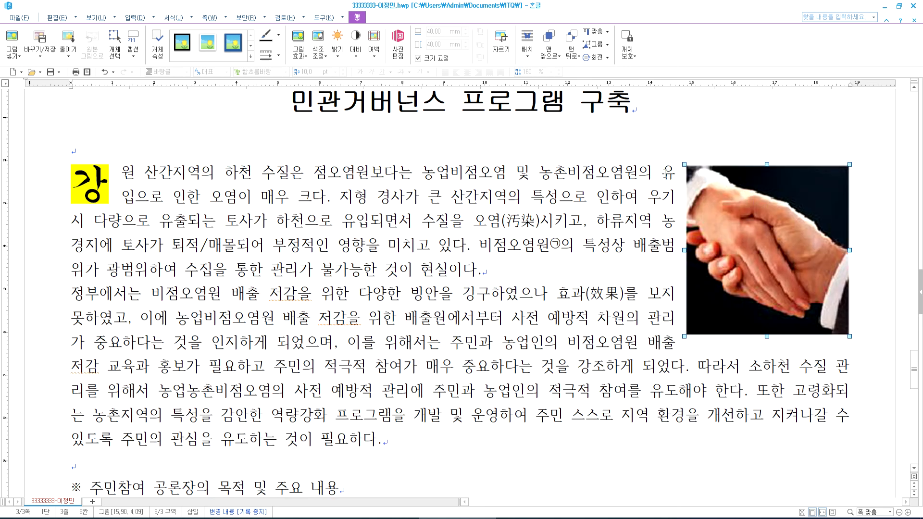
# - Step through the opening paragraph's lines to check how they wrap around the photo
pyautogui.click(667, 196)
pyautogui.press('Down')
pyautogui.press('Down')
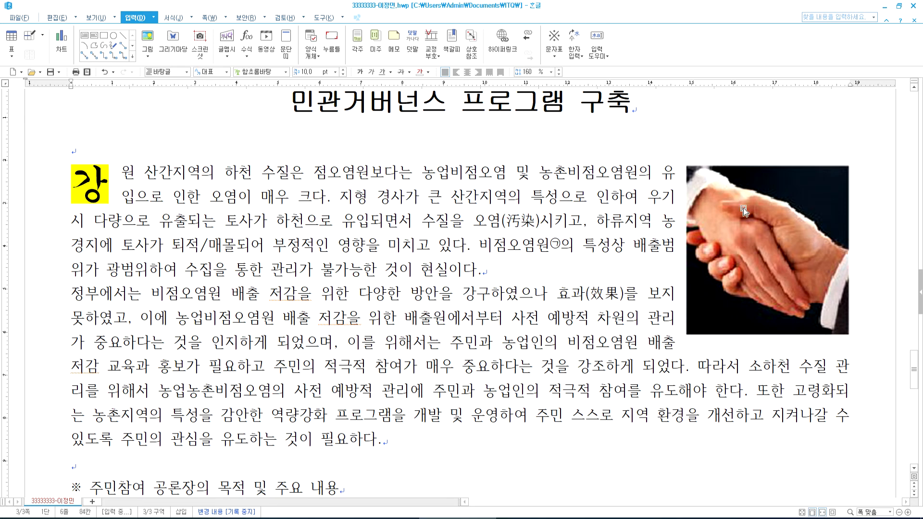
pyautogui.click(667, 170)
pyautogui.press('Down')
pyautogui.press('Down')
pyautogui.press('Down')
pyautogui.press('Down')
pyautogui.press('Down')
pyautogui.press('Down')
pyautogui.press('Down')
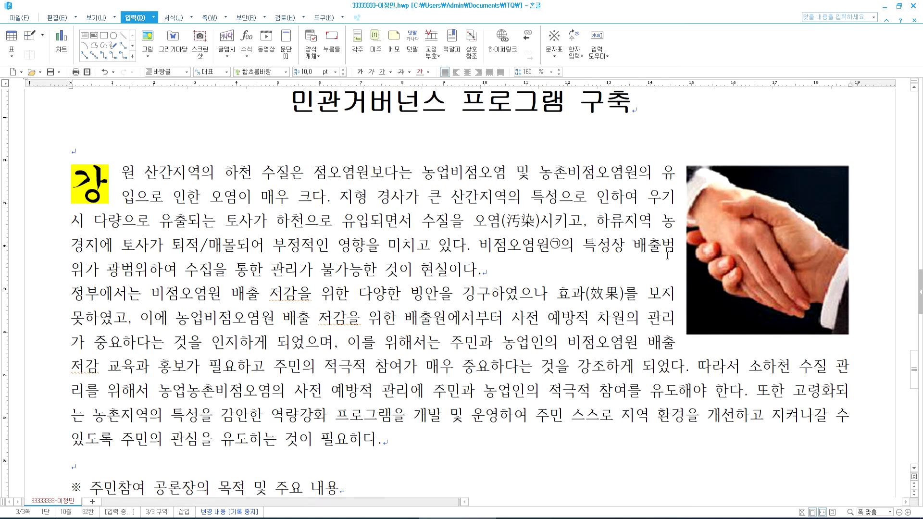
# - Nudge the handshake photo flush against the right margin beside both paragraphs
pyautogui.click(764, 211)
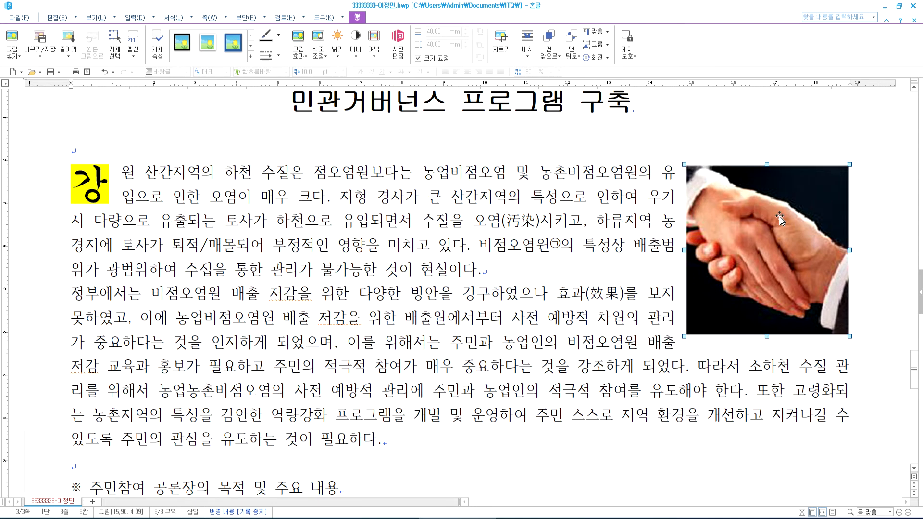
pyautogui.press('Left')
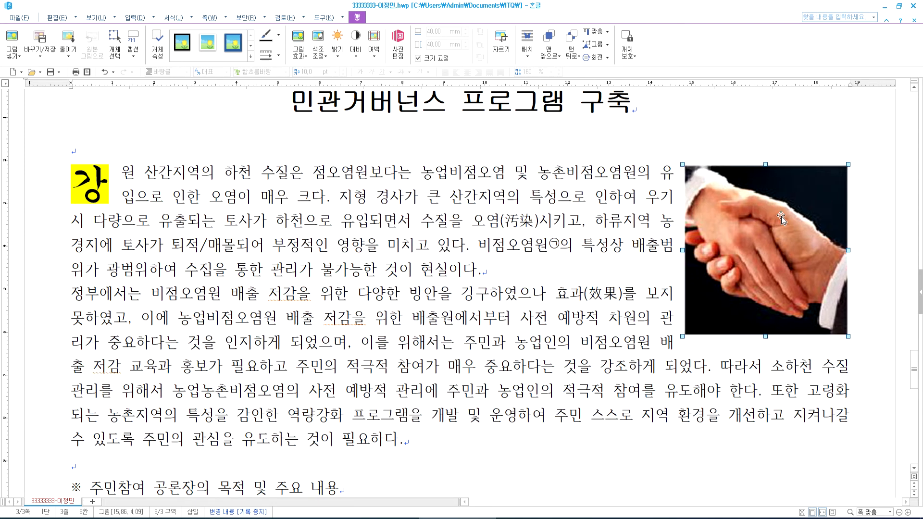
pyautogui.press('Right')
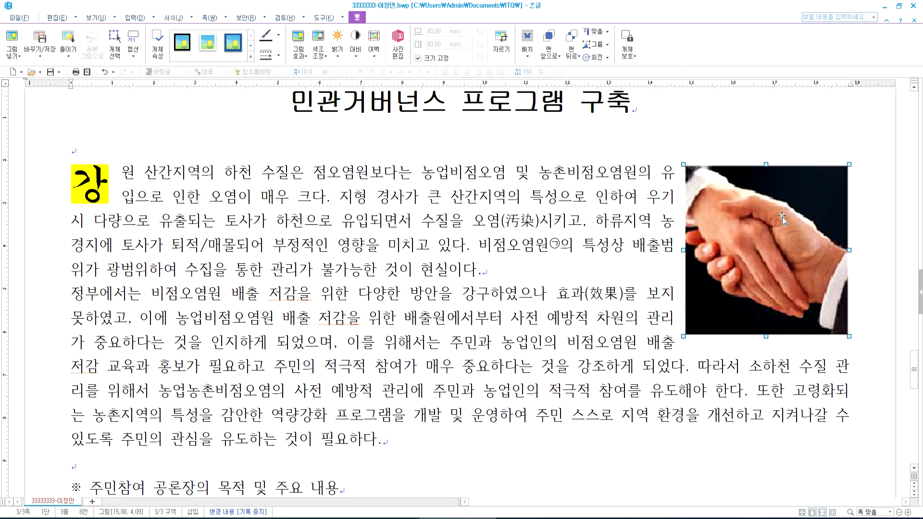
pyautogui.moveTo(736, 272); pyautogui.dragTo(737, 273)
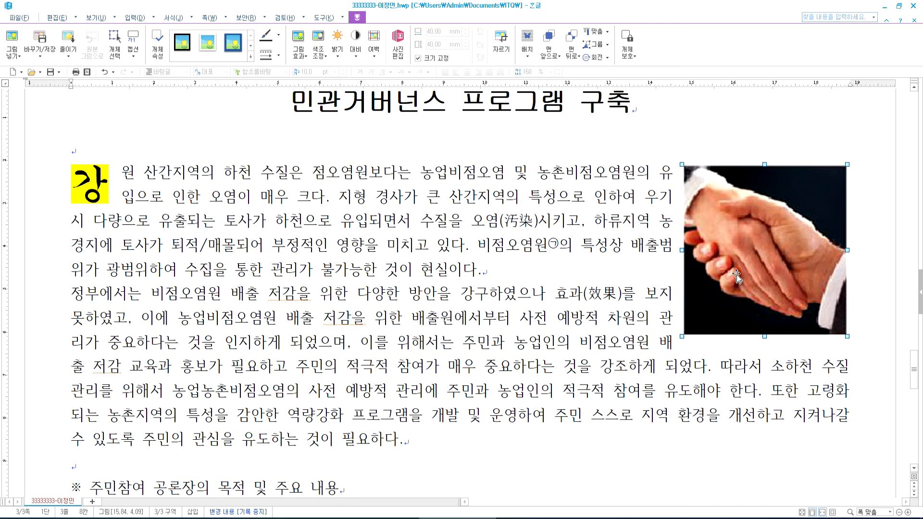
pyautogui.press('Right')
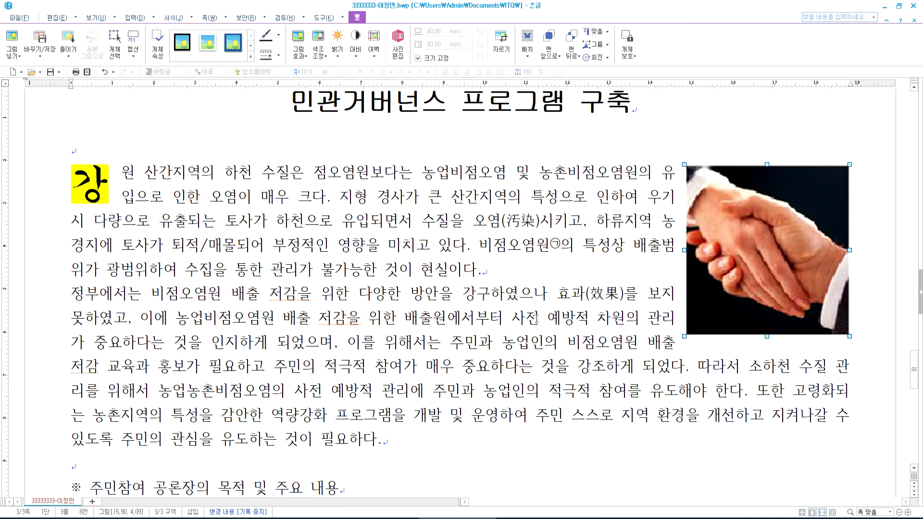
pyautogui.click(72, 294)
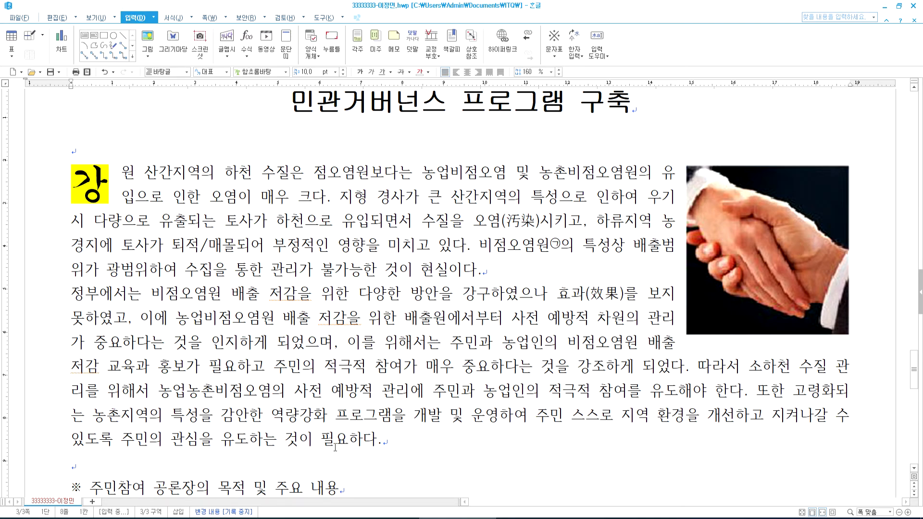
# - Compare the paragraph layout against the reference exam page, then return to the document
pyautogui.hotkey('alt', 'Tab')
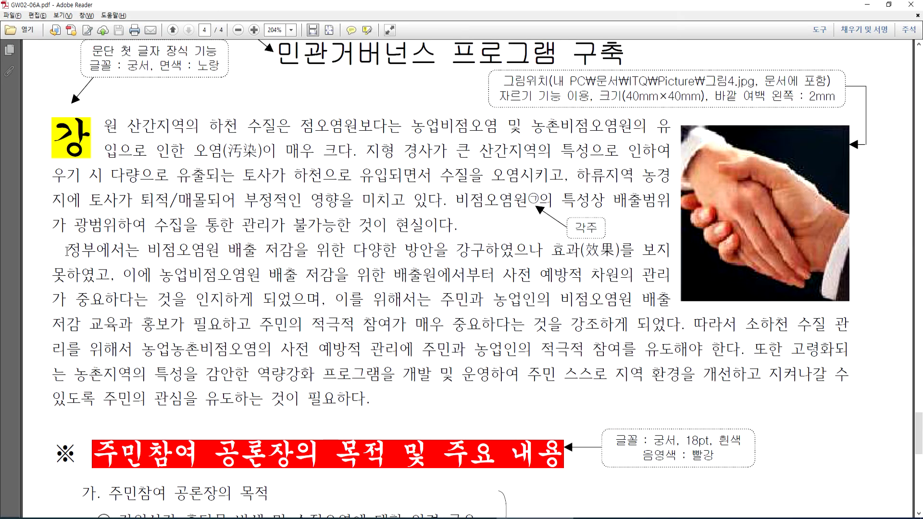
pyautogui.hotkey('alt', 'Tab')
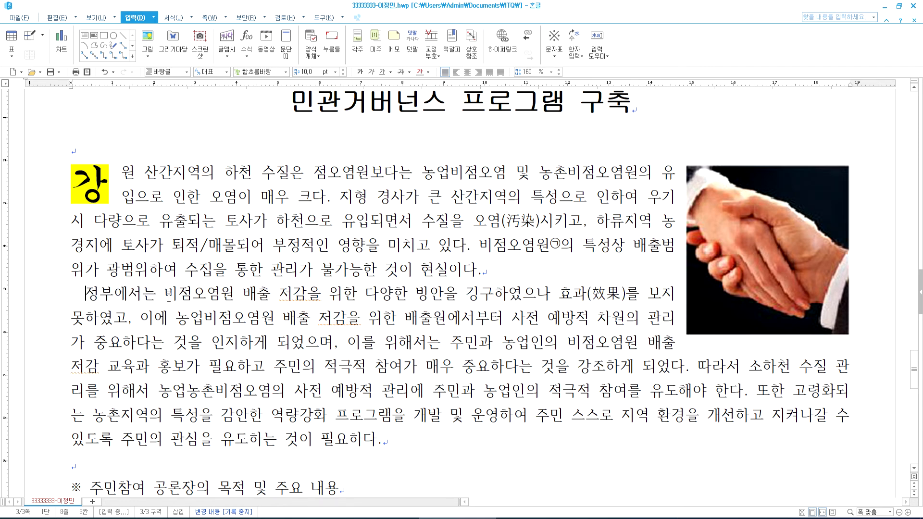
# - Replace the leading spaces before 정부에서는 with a 10 pt first-line indent
pyautogui.press('BackSpace')
pyautogui.press('BackSpace')
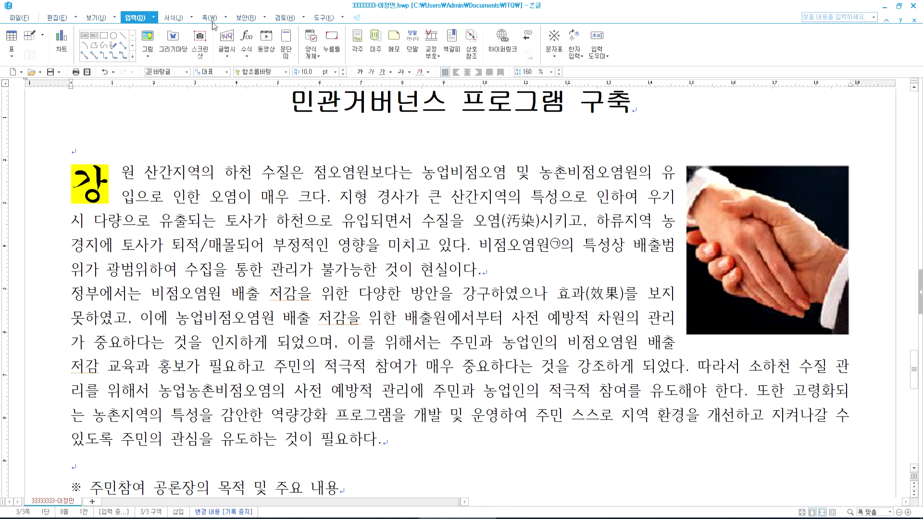
pyautogui.click(173, 17)
pyautogui.click(406, 44)
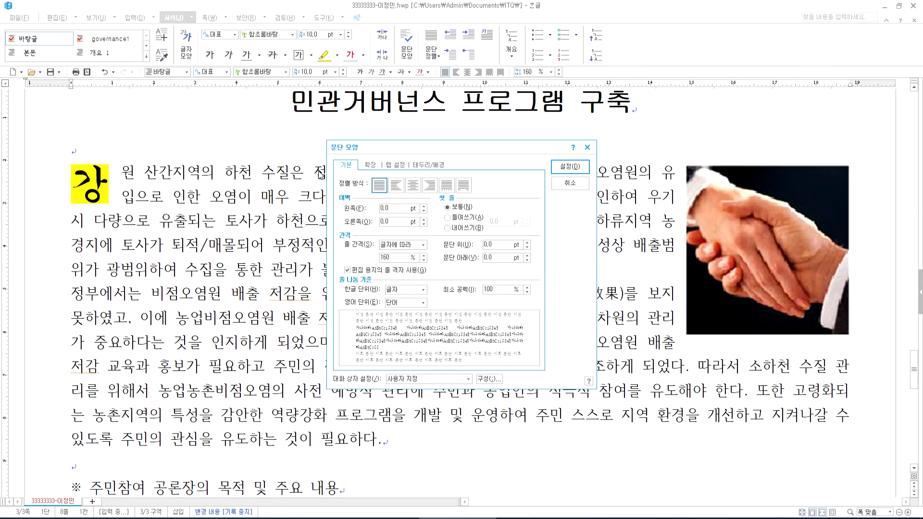
pyautogui.click(460, 220)
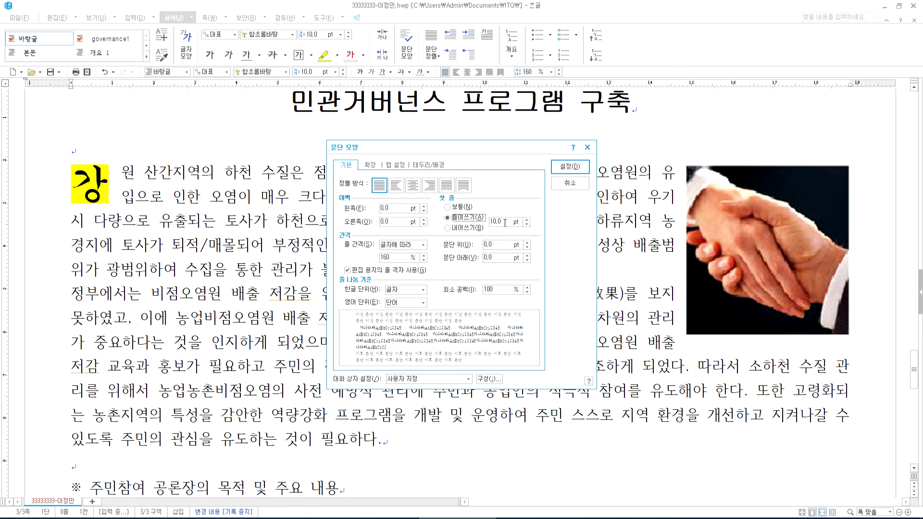
pyautogui.click(562, 168)
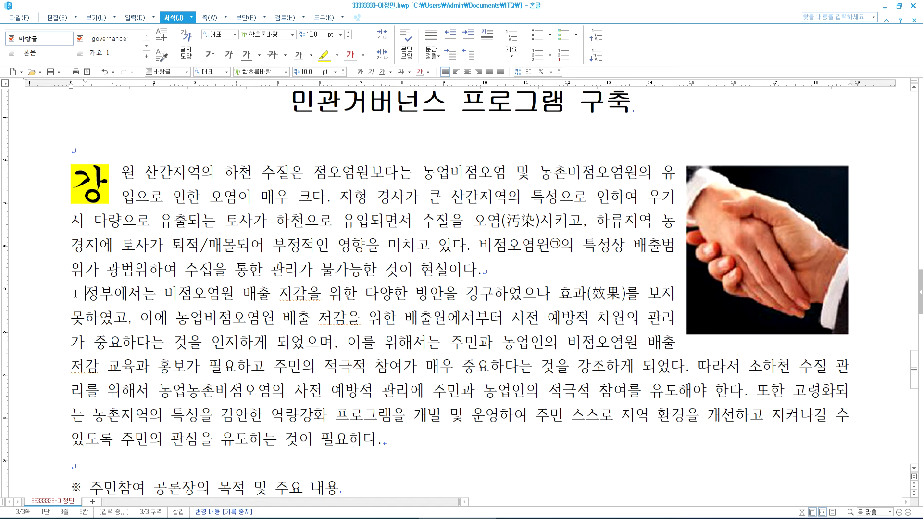
pyautogui.hotkey('ctrl', 'z')
pyautogui.scroll(-5, 206, 297)
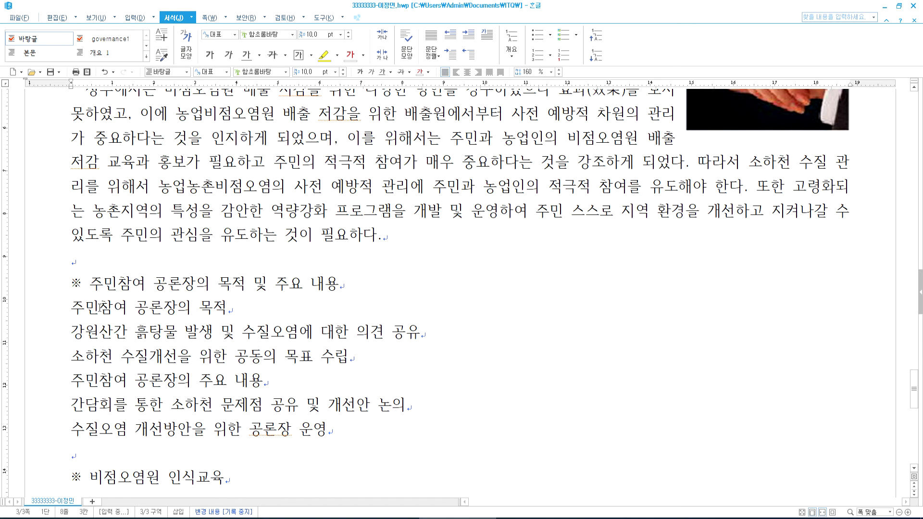
pyautogui.hotkey('alt', 'Tab')
# - Scroll the reference PDF to the red 주민참여 heading's annotations, then return to Hangul
pyautogui.scroll(-3, 172, 354)
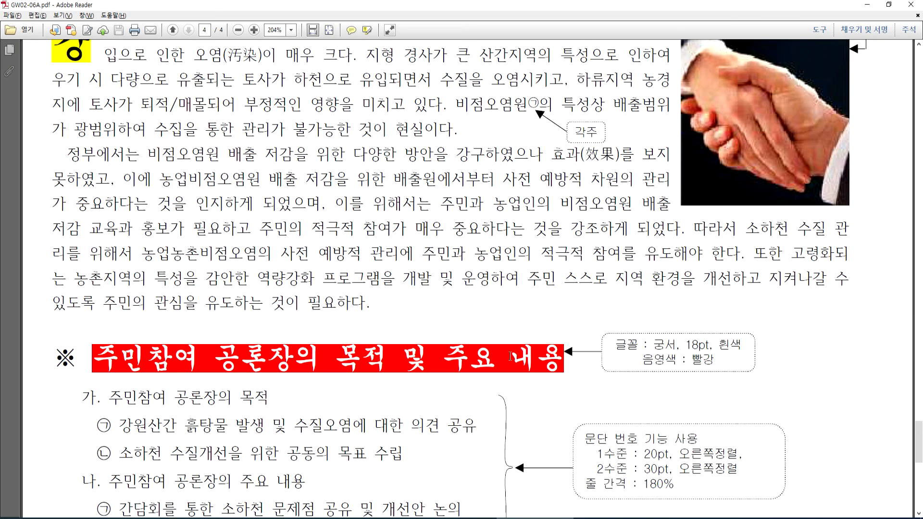
pyautogui.scroll(-2, 98, 284)
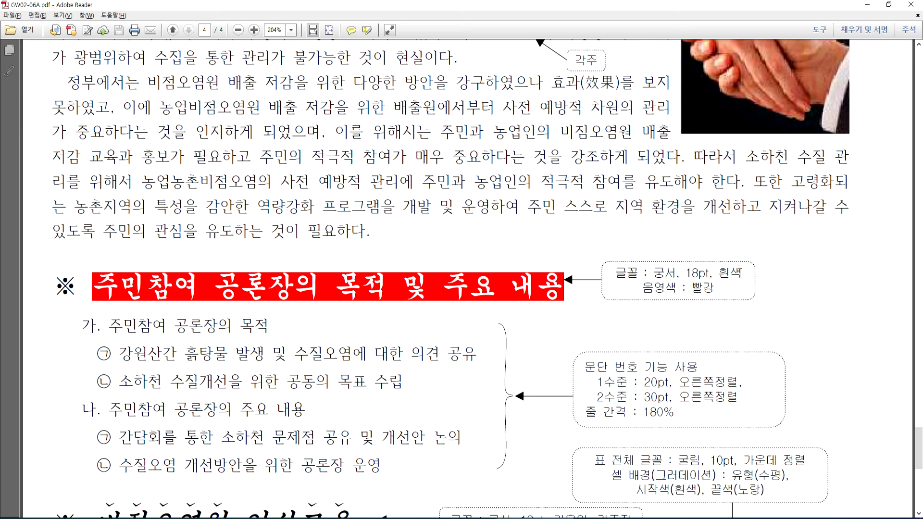
pyautogui.hotkey('alt', 'Tab')
# - Set the ※ 주민참여 공론장의 목적 및 주요 내용 line to 궁서, 18 pt
pyautogui.moveTo(69, 284); pyautogui.dragTo(371, 277)
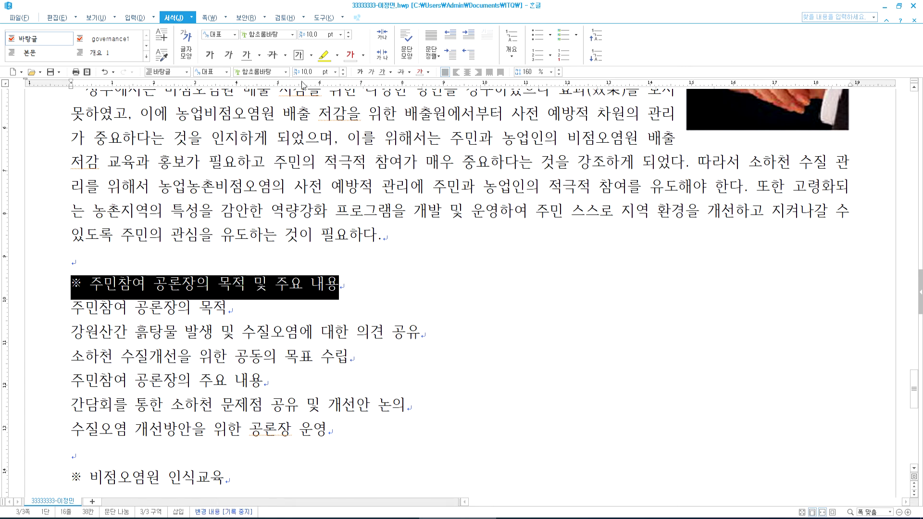
pyautogui.click(286, 72)
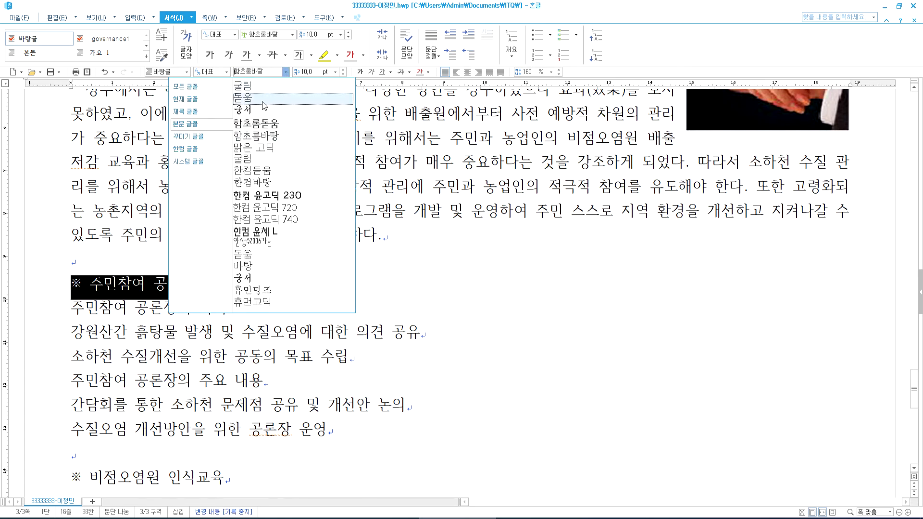
pyautogui.click(336, 88)
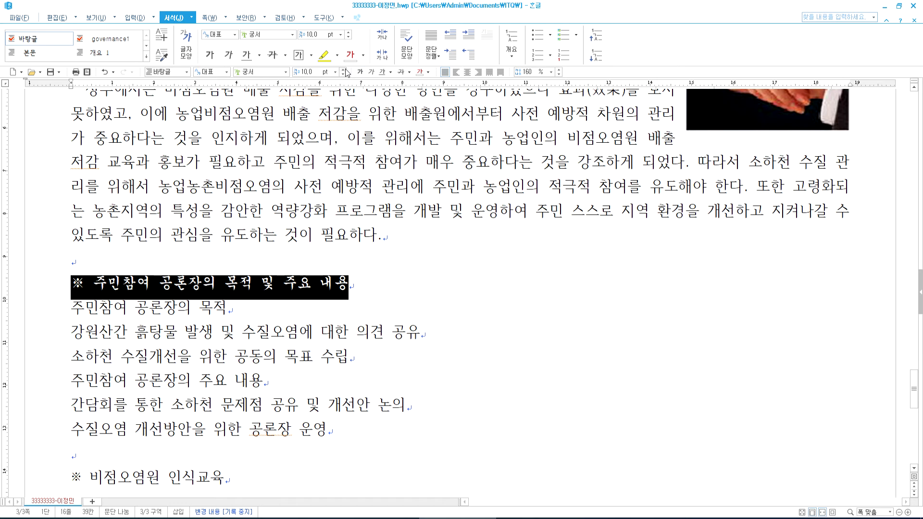
pyautogui.click(345, 70)
pyautogui.click(344, 71)
pyautogui.click(345, 70)
pyautogui.click(345, 70)
pyautogui.click(344, 70)
pyautogui.click(345, 70)
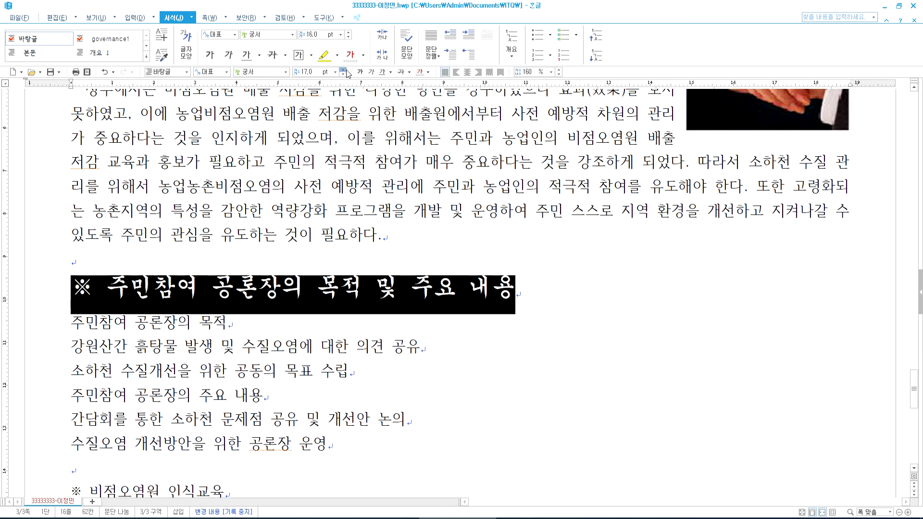
pyautogui.click(344, 70)
pyautogui.click(345, 70)
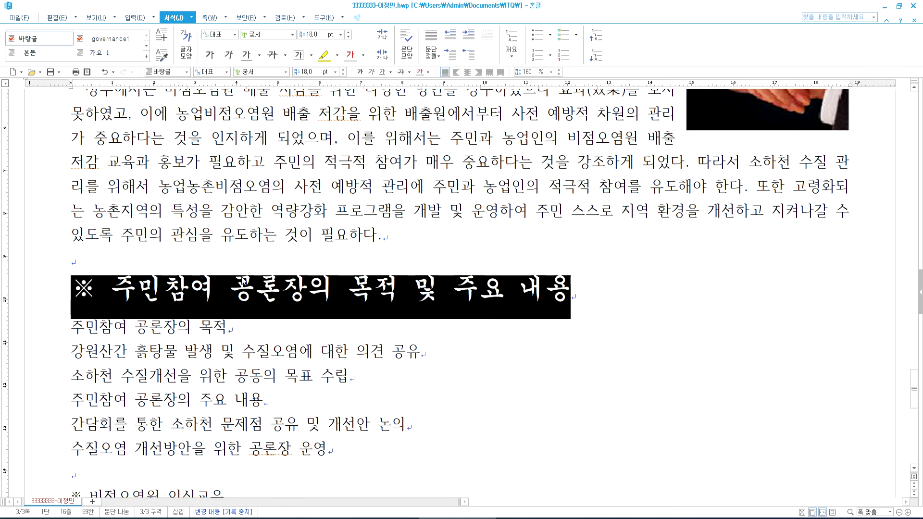
# - Select the heading text after the ※ mark and recheck the reference PDF
pyautogui.click(201, 326)
pyautogui.moveTo(110, 291); pyautogui.dragTo(573, 293)
pyautogui.hotkey('alt', 'Tab')
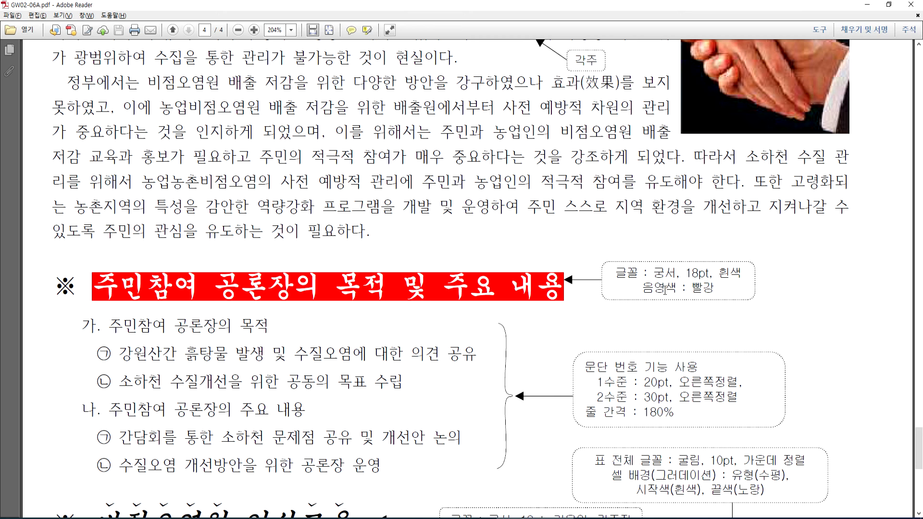
pyautogui.hotkey('alt', 'Tab')
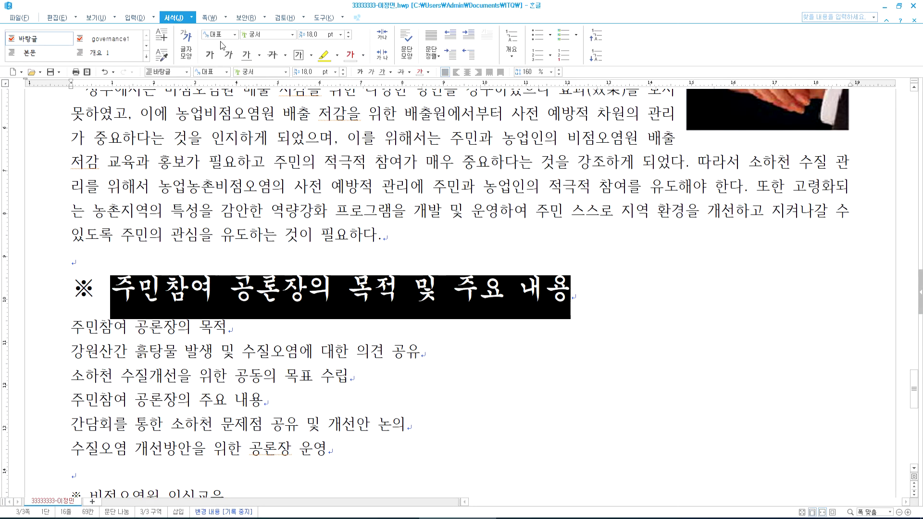
# - Give the selected heading text white letters on a red shade
pyautogui.click(186, 43)
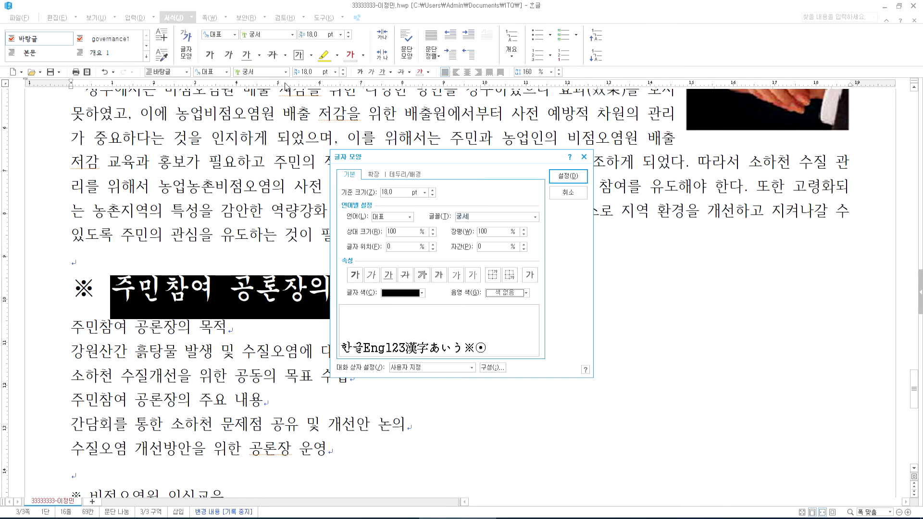
pyautogui.click(418, 294)
pyautogui.click(386, 319)
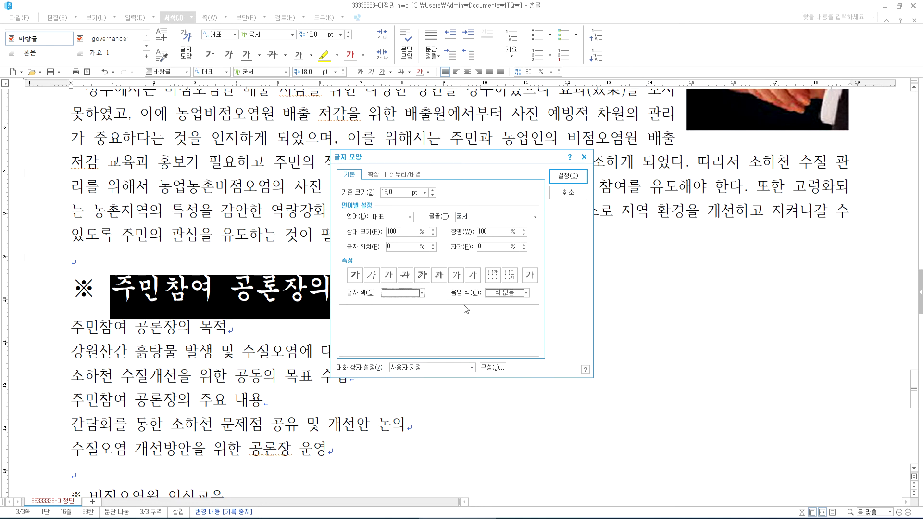
pyautogui.click(517, 293)
pyautogui.click(498, 320)
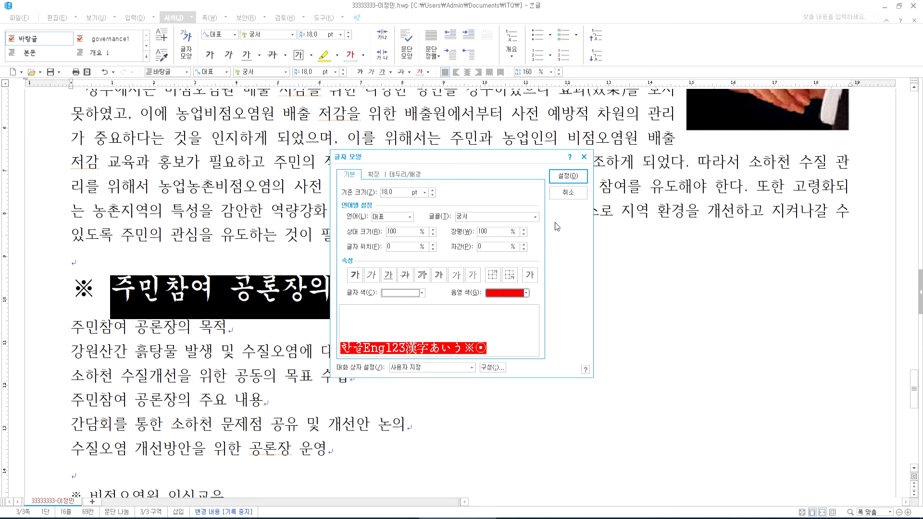
pyautogui.click(568, 176)
pyautogui.click(385, 235)
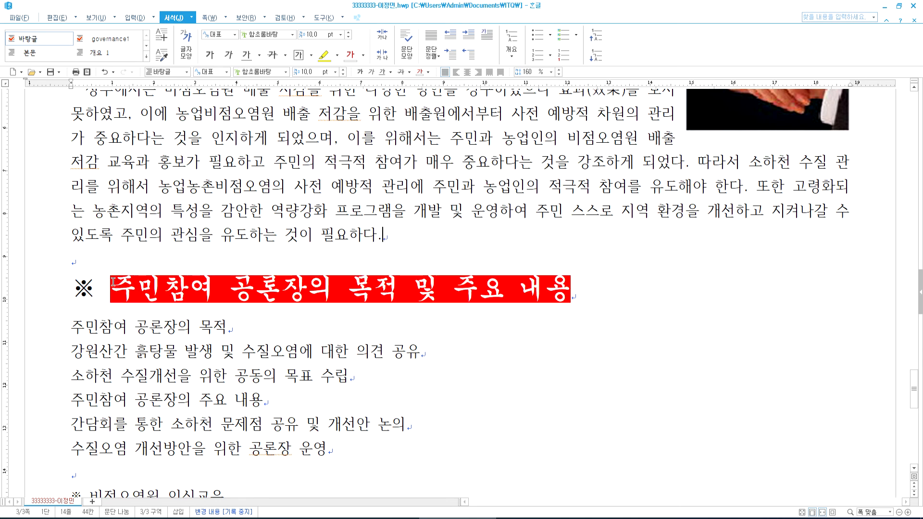
# - Delete the extra space after the ※ mark
pyautogui.moveTo(71, 289); pyautogui.dragTo(106, 288)
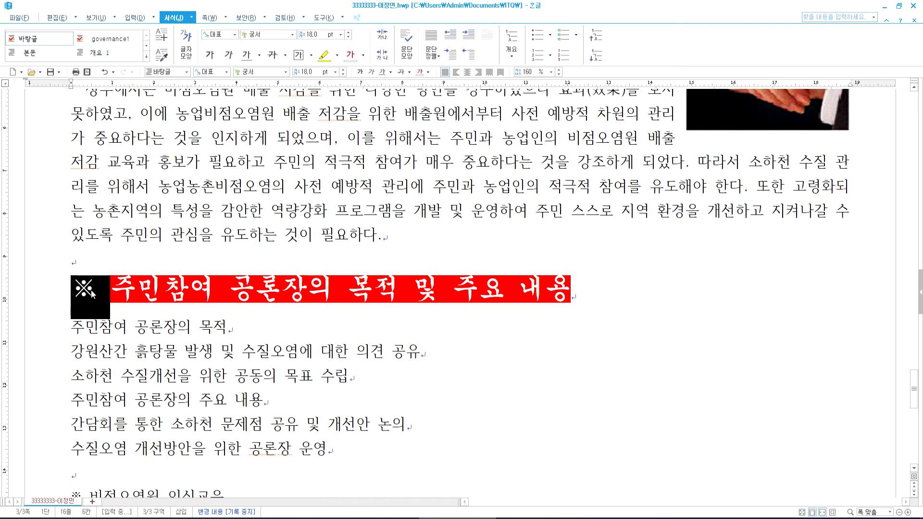
pyautogui.click(106, 288)
pyautogui.press('BackSpace')
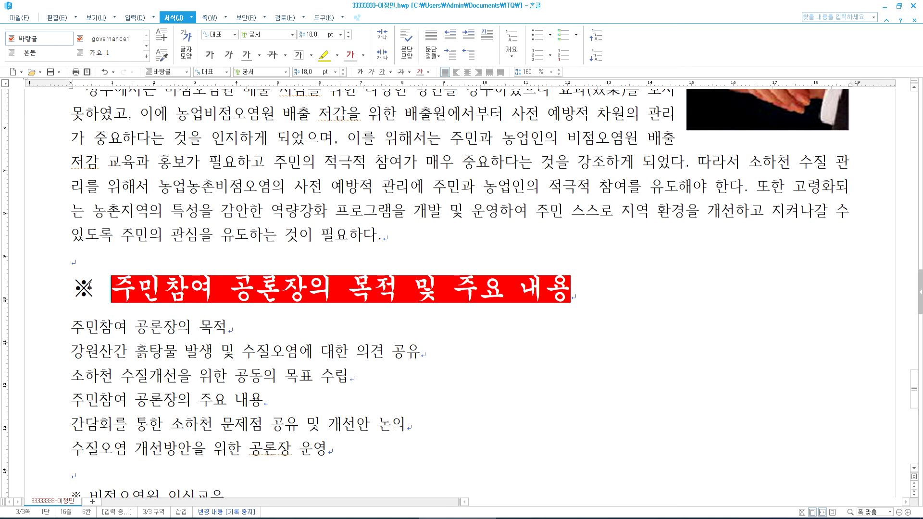
# - Select the ※ 비점오염원 인식교육 heading and look up its specs in the reference PDF
pyautogui.scroll(-1, 92, 291)
pyautogui.scroll(-3, 92, 291)
pyautogui.moveTo(74, 235); pyautogui.dragTo(226, 225)
pyautogui.hotkey('alt', 'Tab')
pyautogui.scroll(-1, 189, 376)
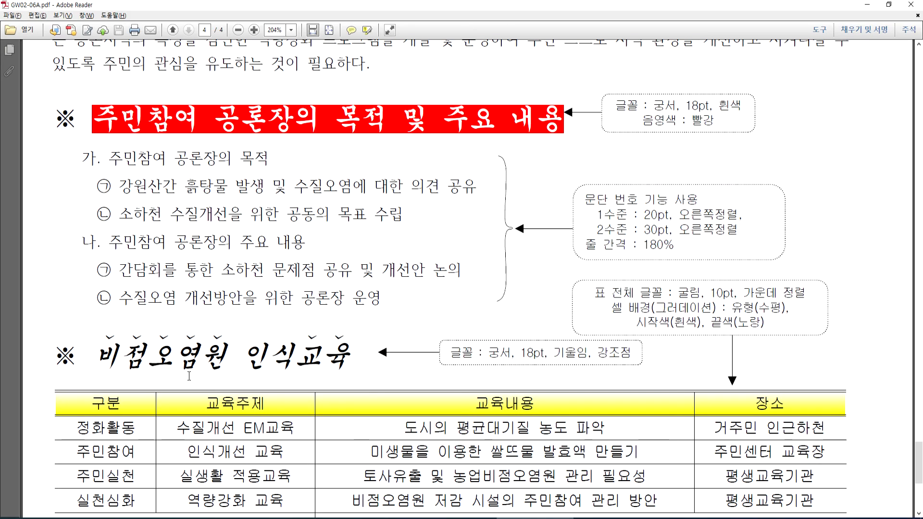
# - Set the 비점오염원 인식교육 heading to 궁서, 18 pt, checking the reference
pyautogui.hotkey('alt', 'Tab')
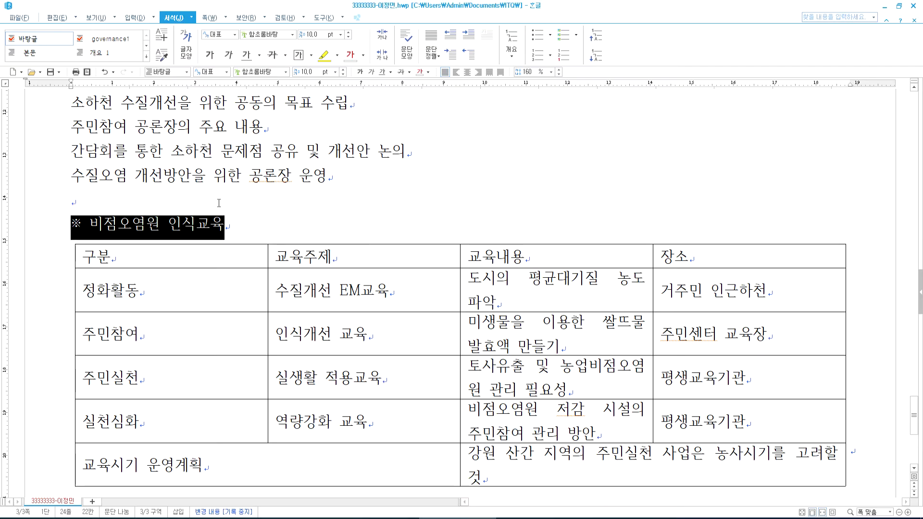
pyautogui.click(286, 72)
pyautogui.click(258, 97)
pyautogui.click(343, 70)
pyautogui.click(344, 70)
pyautogui.click(344, 70)
pyautogui.click(344, 69)
pyautogui.click(344, 69)
pyautogui.click(343, 70)
pyautogui.click(343, 69)
pyautogui.click(343, 70)
pyautogui.click(256, 229)
pyautogui.hotkey('alt', 'Tab')
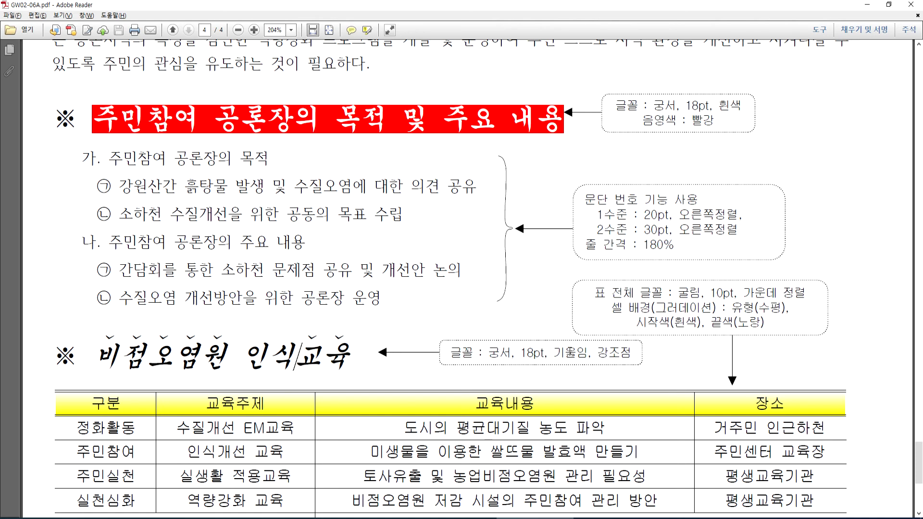
pyautogui.hotkey('alt', 'Tab')
# - Italicize the heading text after ※, then select words within it for further formatting
pyautogui.moveTo(111, 228); pyautogui.dragTo(385, 225)
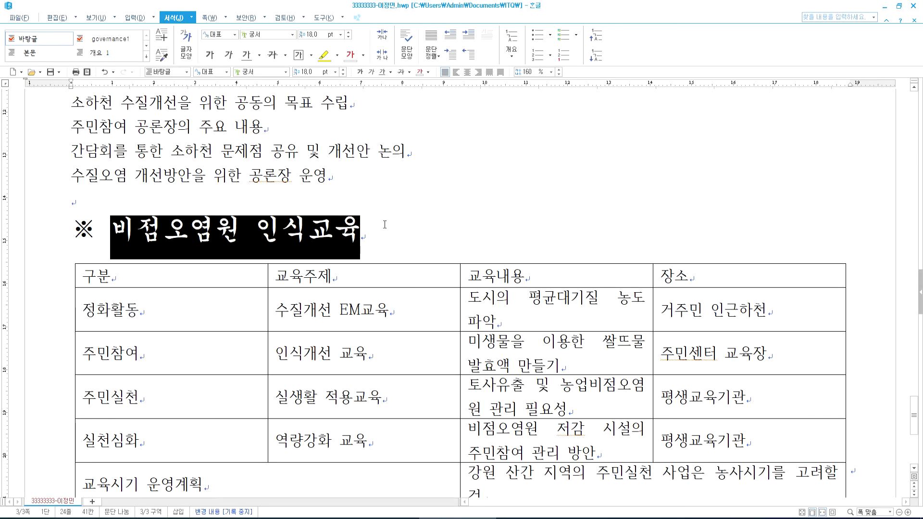
pyautogui.click(374, 74)
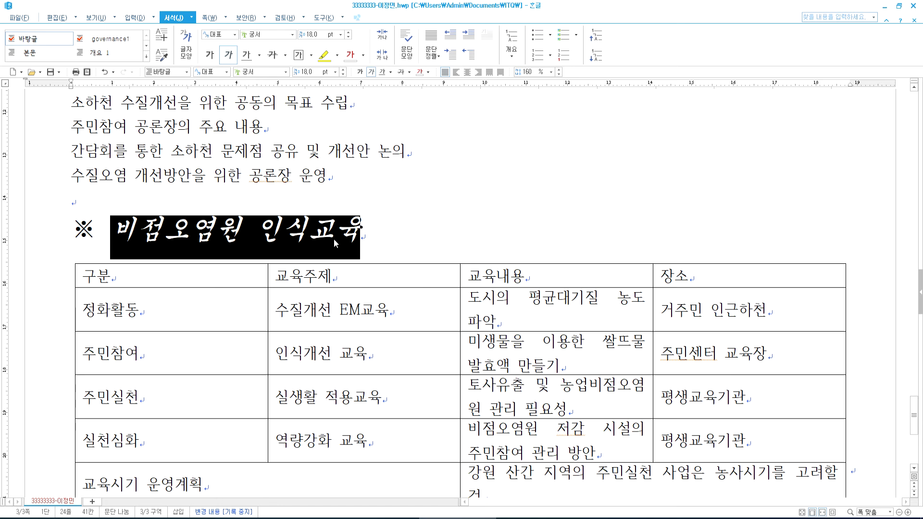
pyautogui.moveTo(249, 241); pyautogui.dragTo(117, 231)
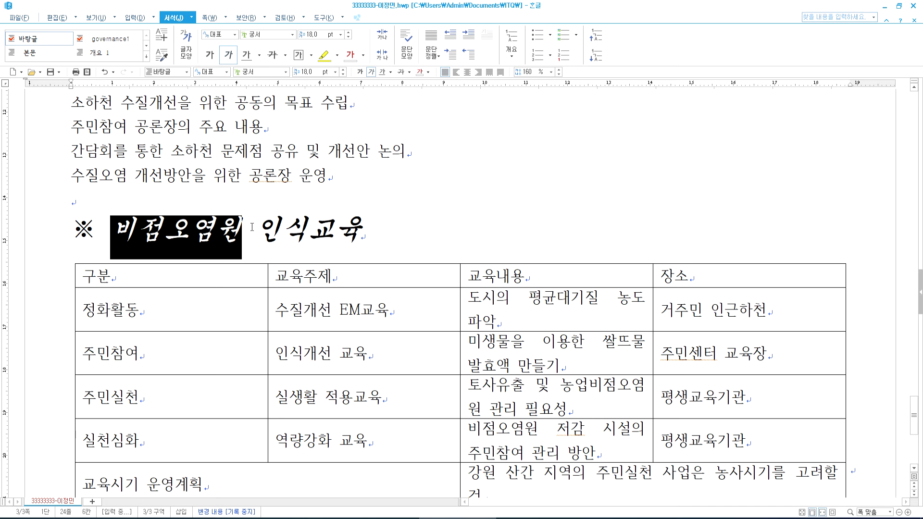
pyautogui.moveTo(332, 231); pyautogui.dragTo(371, 230)
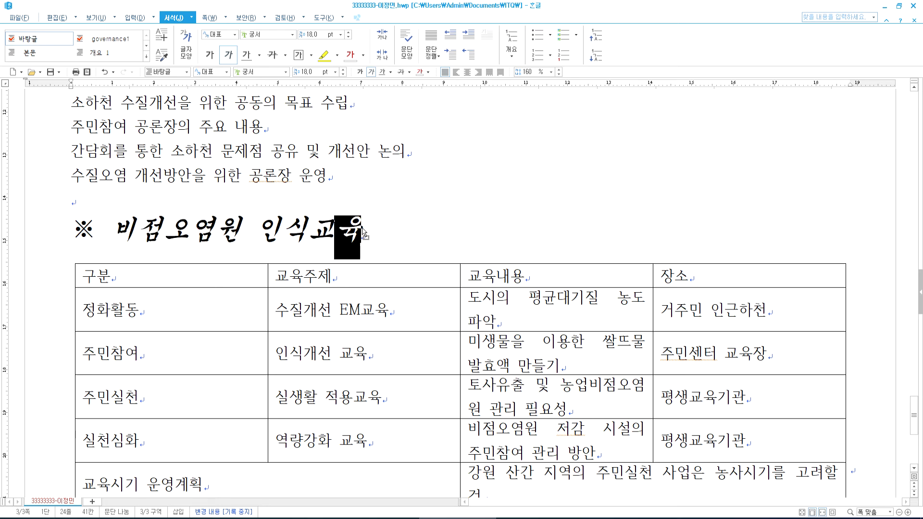
pyautogui.click(318, 229)
pyautogui.doubleClick(318, 229)
pyautogui.moveTo(366, 231); pyautogui.dragTo(121, 230)
pyautogui.moveTo(258, 229); pyautogui.dragTo(312, 227)
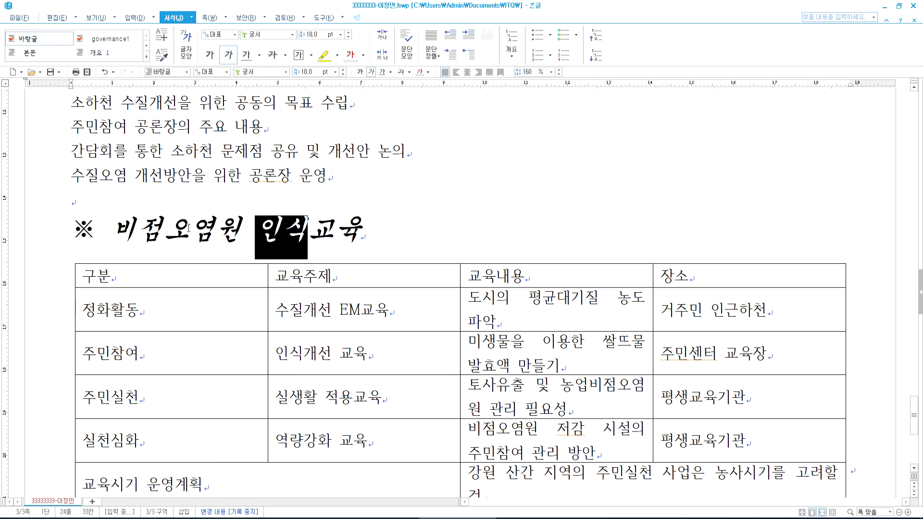
pyautogui.hotkey('ctrl', 'F12')
pyautogui.moveTo(119, 229)
pyautogui.mouseDown()
pyautogui.moveTo(255, 229)
pyautogui.moveTo(112, 230)
pyautogui.mouseUp()
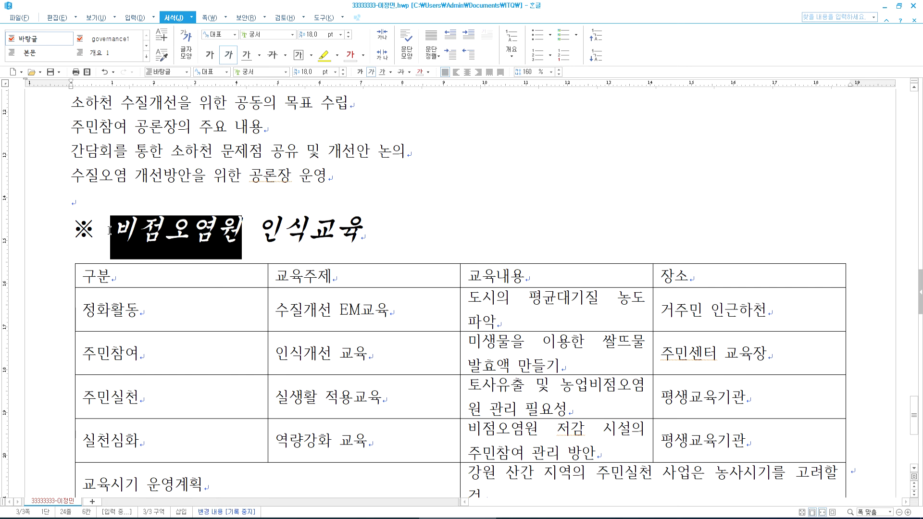
# - Put dot emphasis marks above 비점오염원 in the heading via Character Shape's 확장 tab
pyautogui.click(186, 43)
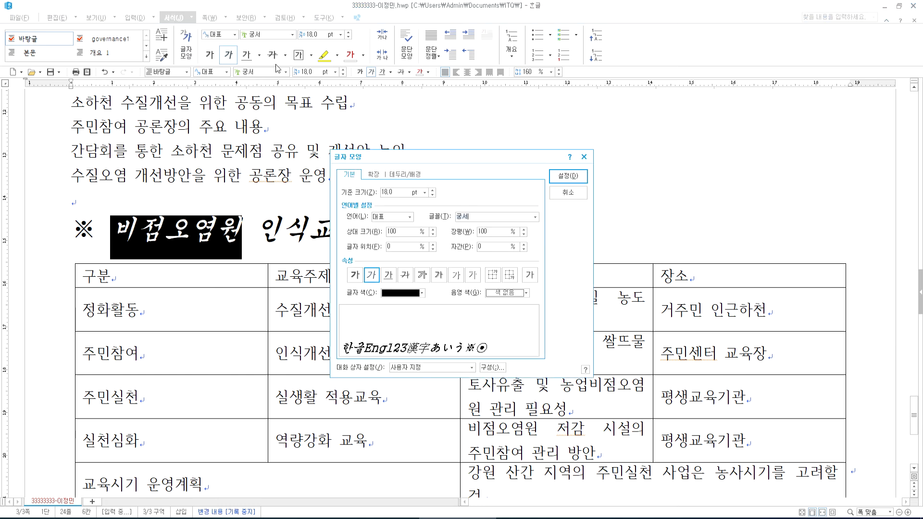
pyautogui.click(375, 177)
pyautogui.click(498, 286)
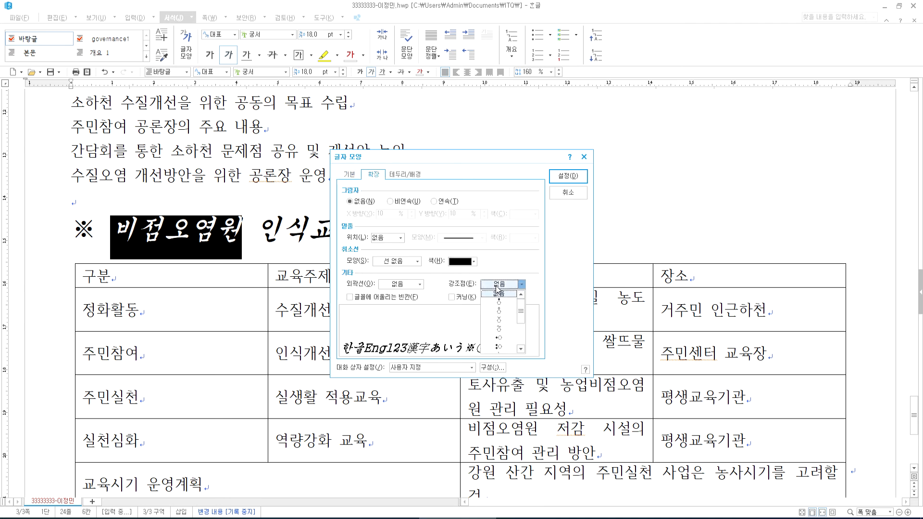
pyautogui.click(508, 321)
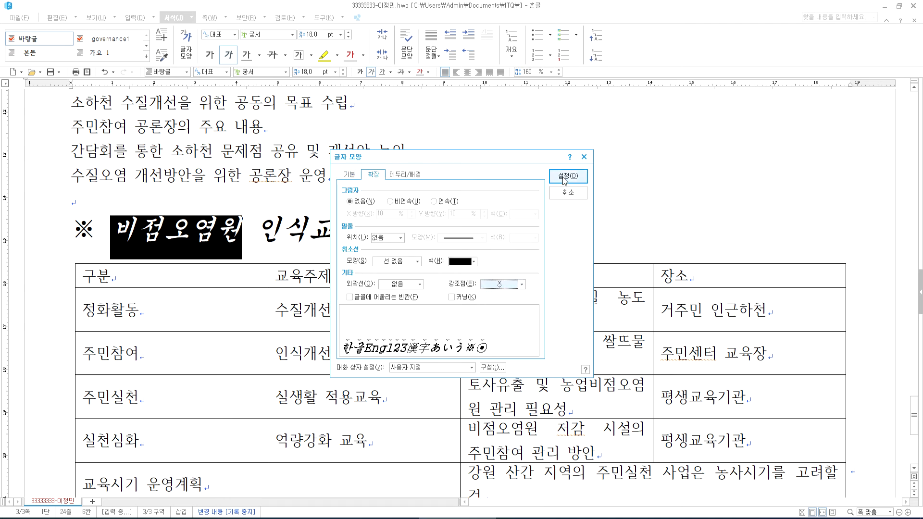
pyautogui.click(568, 176)
# - Add the same dot emphasis to 교육, then switch to the model answer PDF
pyautogui.moveTo(317, 229); pyautogui.dragTo(374, 228)
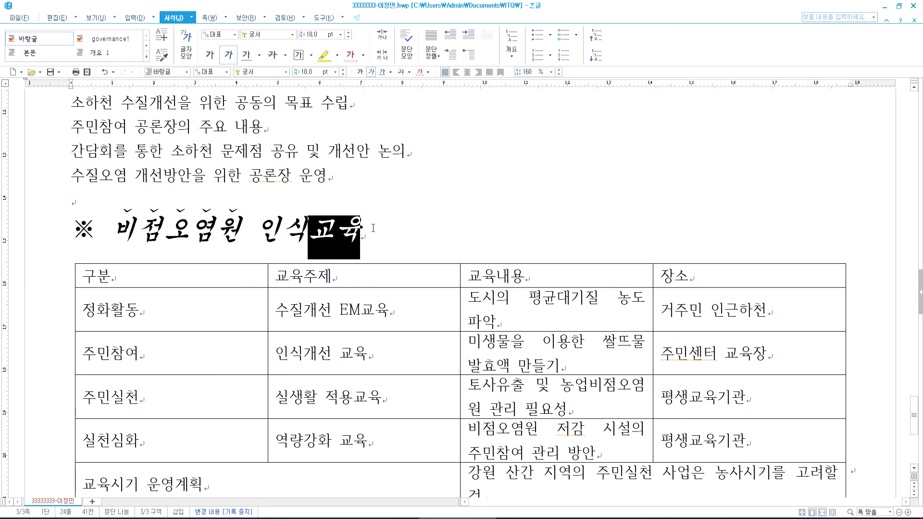
pyautogui.press('F9')
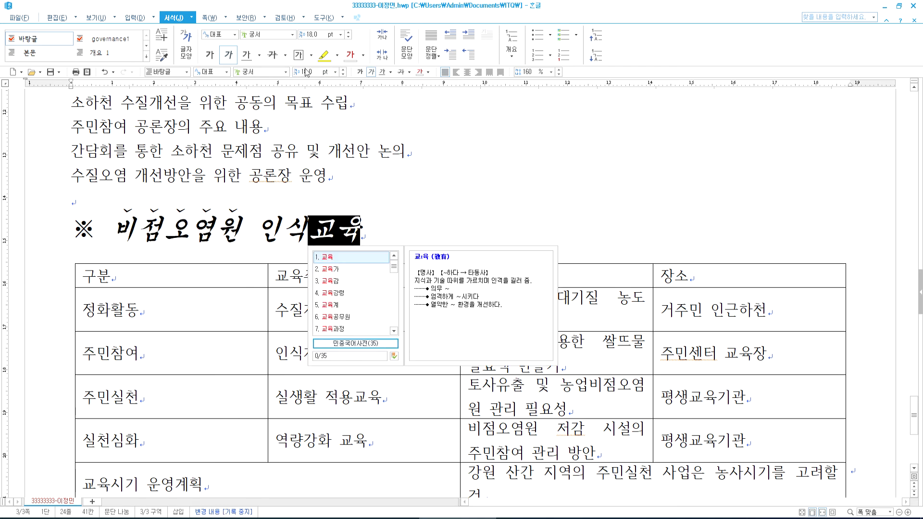
pyautogui.click(192, 42)
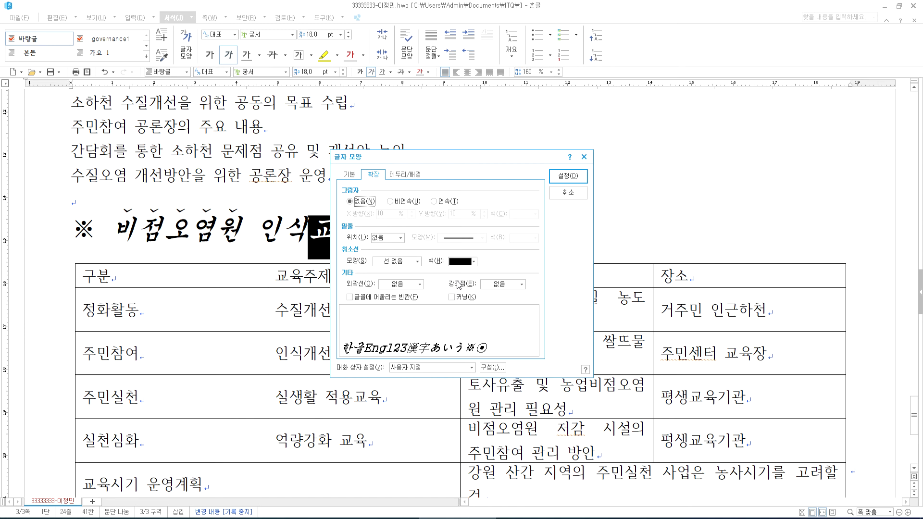
pyautogui.click(502, 287)
pyautogui.click(504, 324)
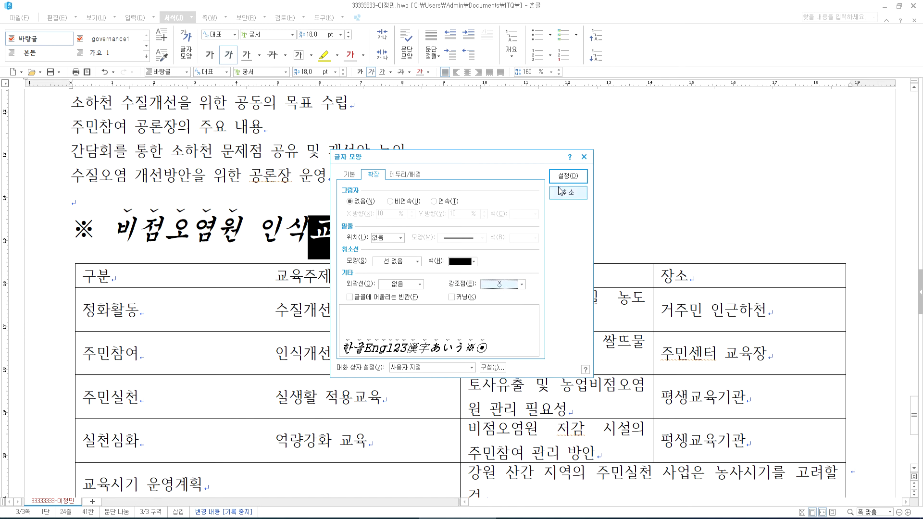
pyautogui.click(568, 176)
pyautogui.click(419, 227)
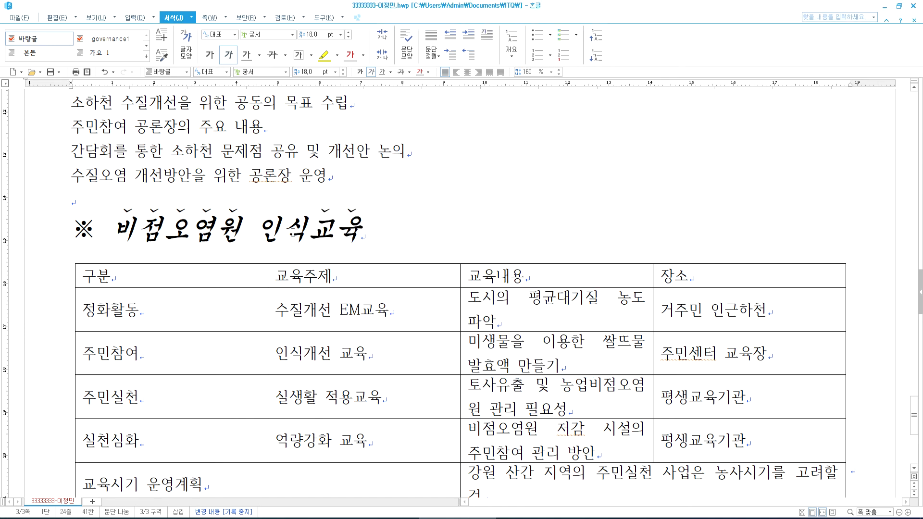
pyautogui.hotkey('alt', 'Tab')
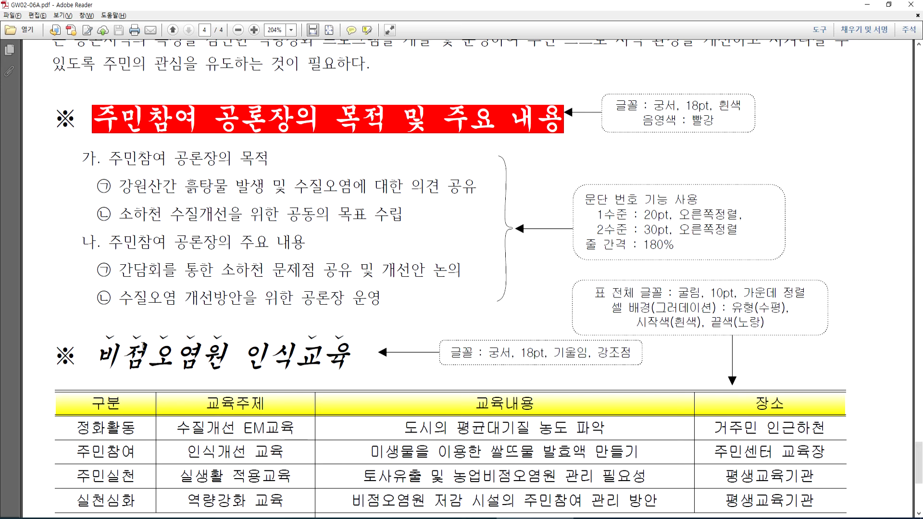
# - Return to Hangul and check the emphasis dots on 비점오염원 and 교육
pyautogui.scroll(-3, 336, 275)
pyautogui.hotkey('alt', 'Tab')
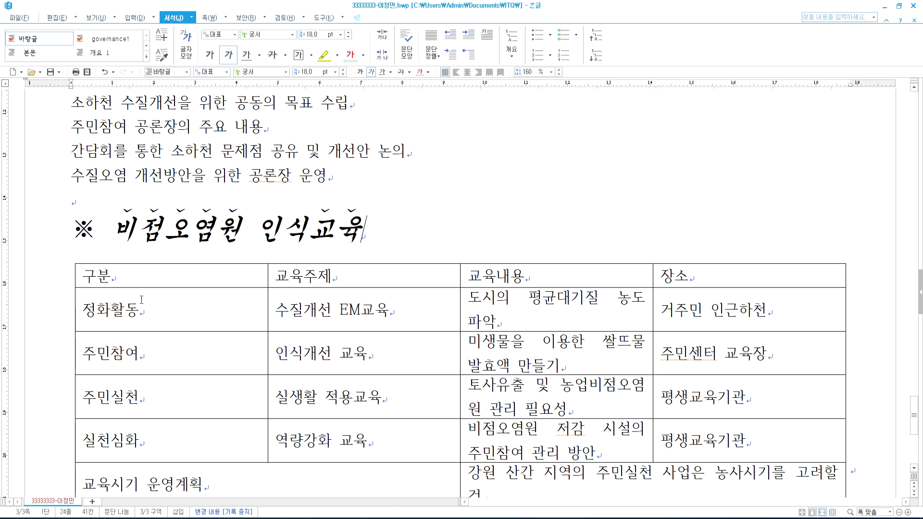
pyautogui.moveTo(112, 229); pyautogui.dragTo(231, 231)
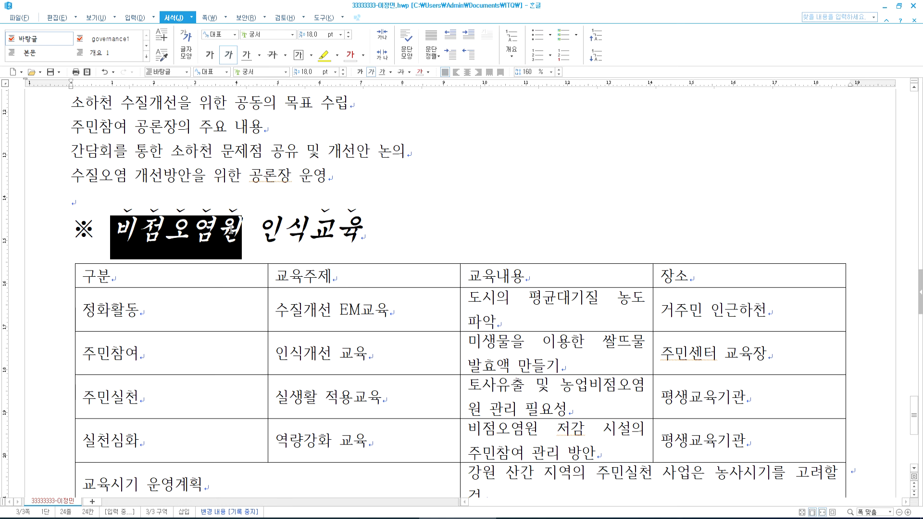
pyautogui.moveTo(318, 231); pyautogui.dragTo(371, 230)
pyautogui.press('F12')
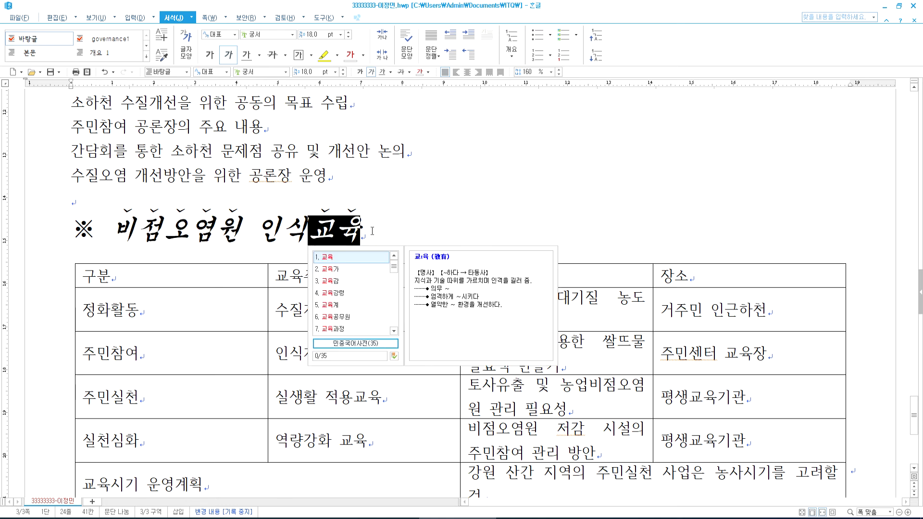
pyautogui.click(371, 232)
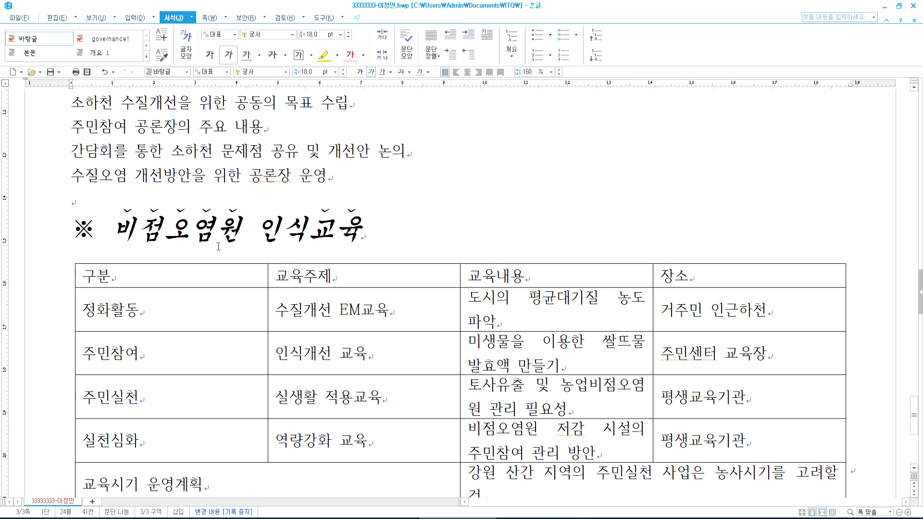
# - Recheck the dotted italic ※ 비점오염원 인식교육 heading, then scroll up to the red heading bar
pyautogui.scroll(1, 218, 247)
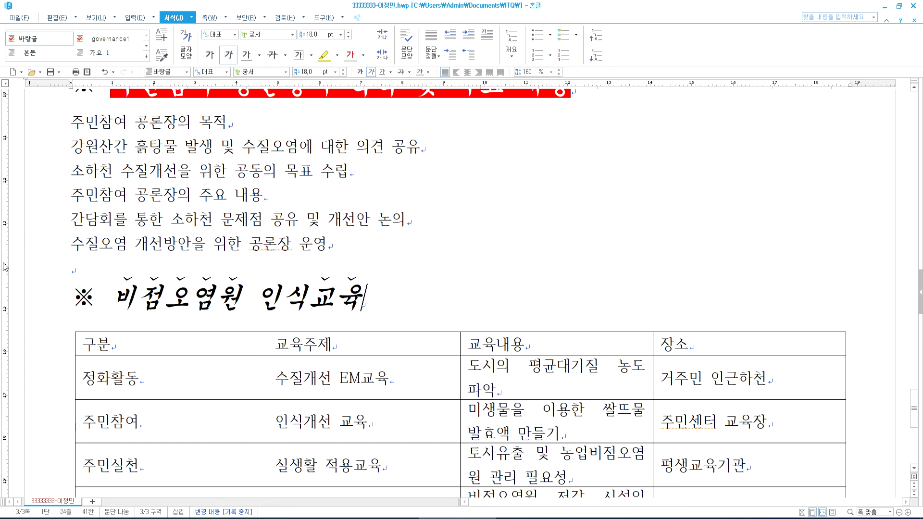
pyautogui.click(89, 298)
pyautogui.moveTo(89, 298); pyautogui.dragTo(391, 291)
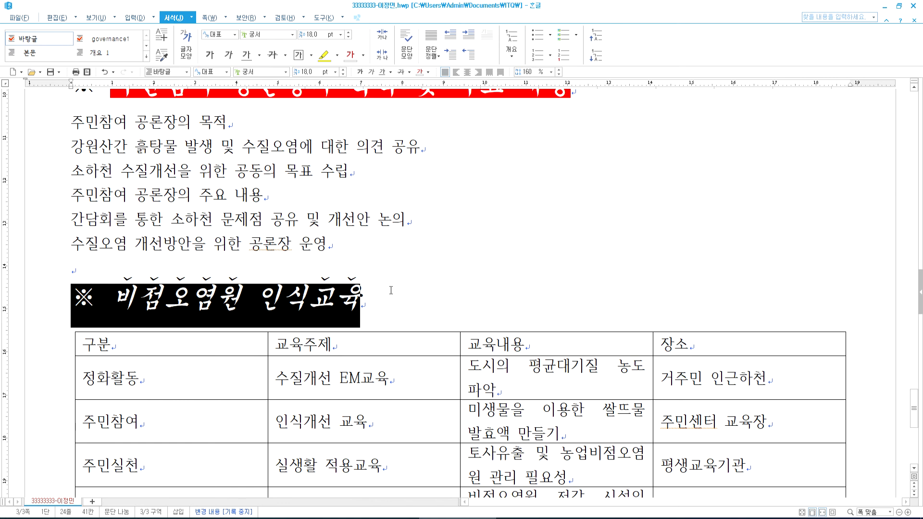
pyautogui.click(391, 291)
pyautogui.moveTo(110, 295); pyautogui.dragTo(370, 295)
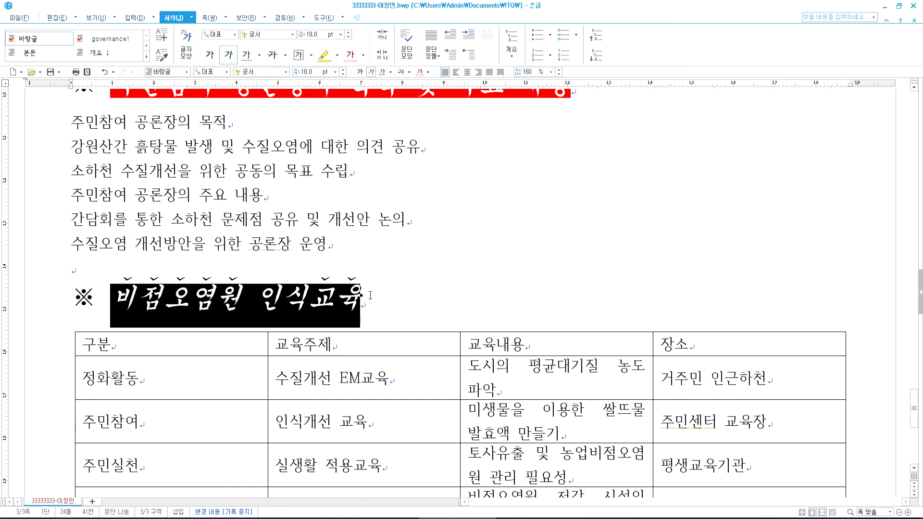
pyautogui.click(280, 299)
pyautogui.moveTo(112, 296); pyautogui.dragTo(238, 291)
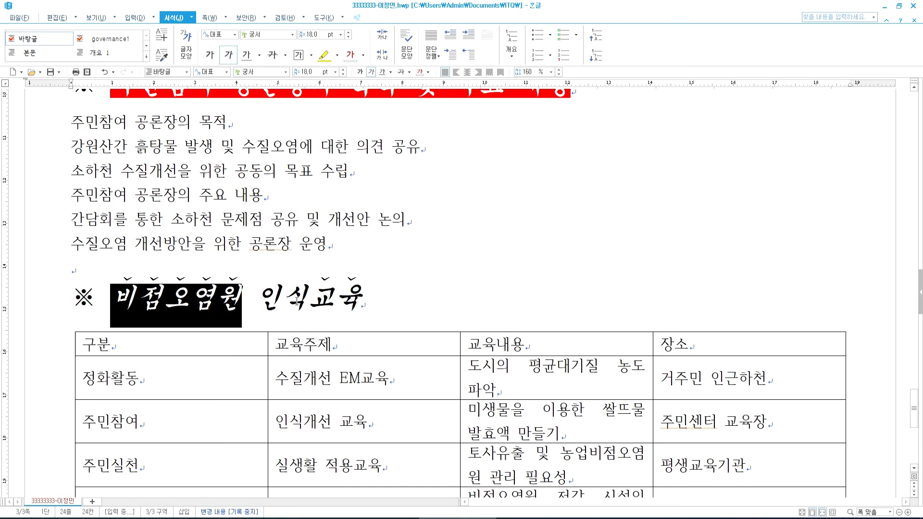
pyautogui.moveTo(313, 302); pyautogui.dragTo(373, 298)
pyautogui.moveTo(334, 305)
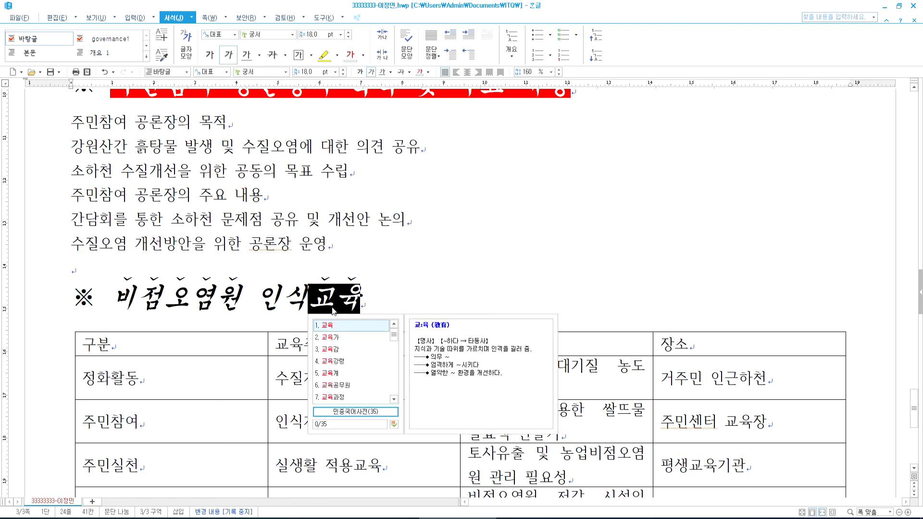
pyautogui.scroll(2, 237, 263)
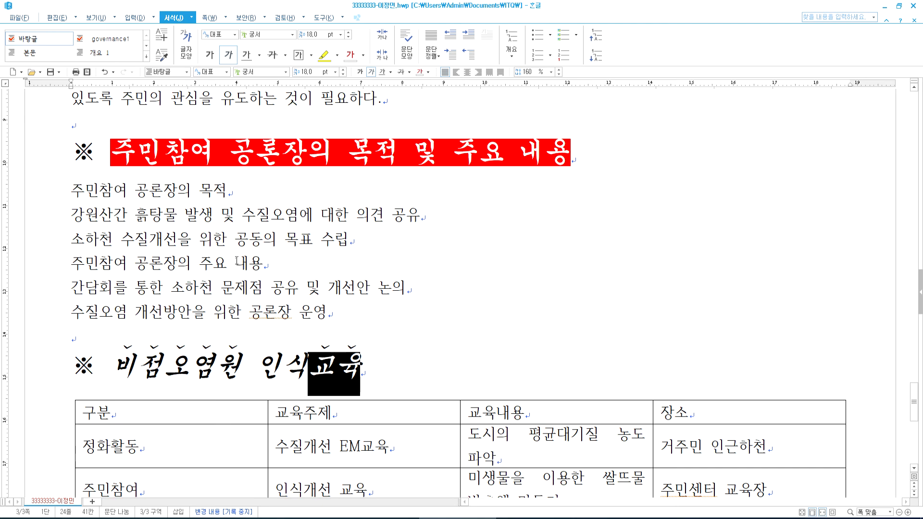
# - Set the six 주민참여 공론장 list lines under the red heading to 180% line spacing
pyautogui.click(69, 191)
pyautogui.hotkey('alt', 'Tab')
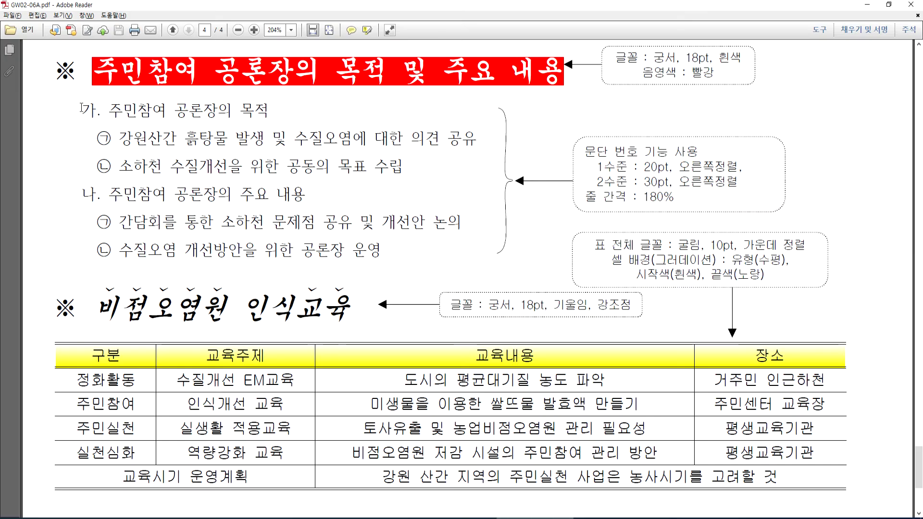
pyautogui.hotkey('shift', 'Up')
pyautogui.hotkey('shift', 'Up')
pyautogui.hotkey('shift', 'Up')
pyautogui.hotkey('shift', 'Up')
pyautogui.hotkey('shift', 'Up')
pyautogui.hotkey('shift', 'Home')
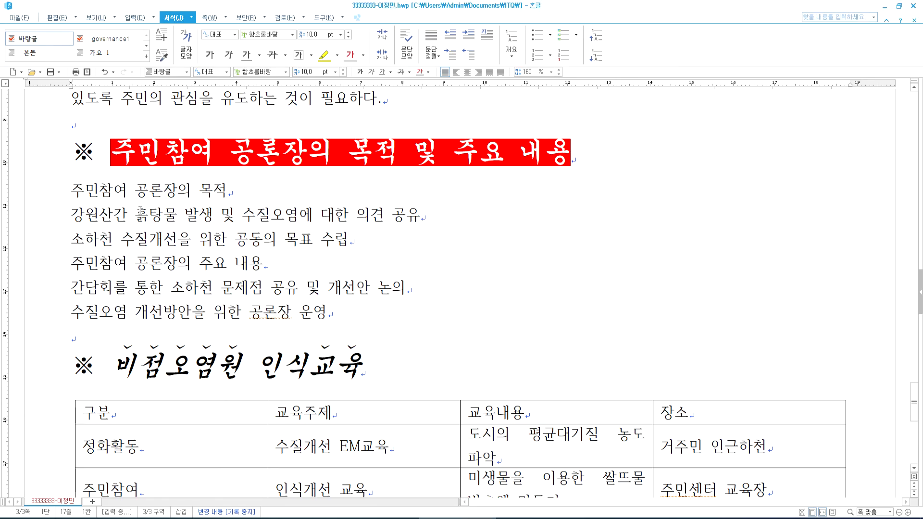
pyautogui.moveTo(72, 190); pyautogui.dragTo(353, 310)
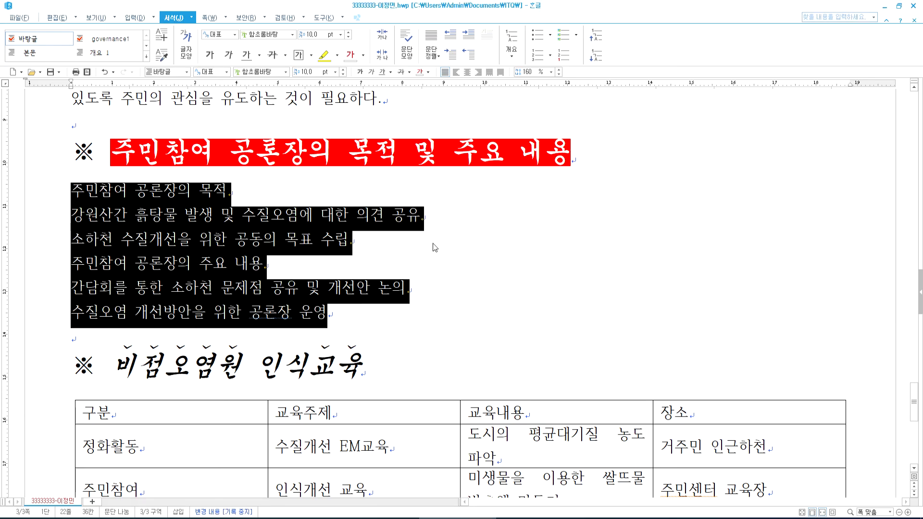
pyautogui.click(552, 71)
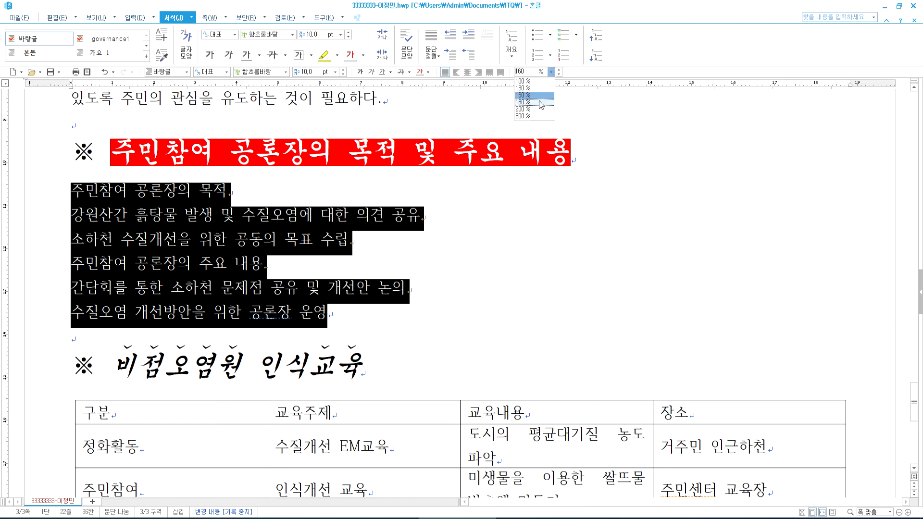
pyautogui.click(538, 103)
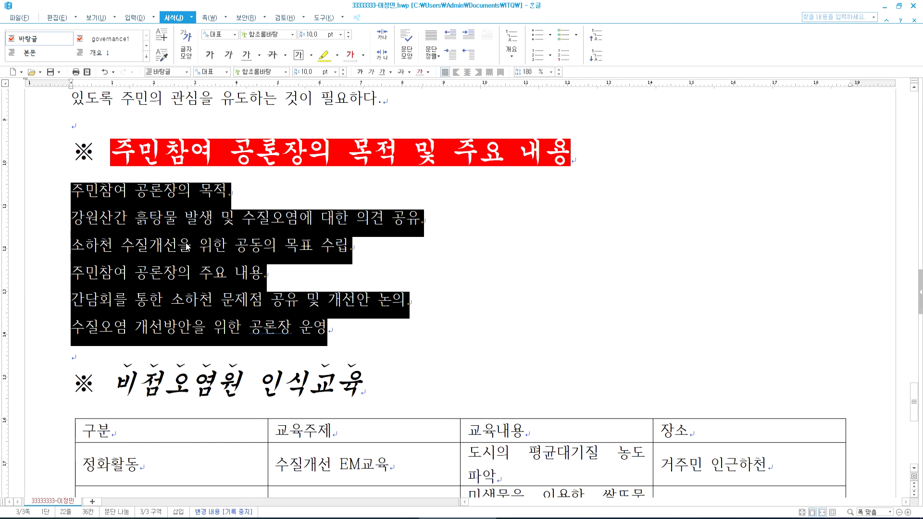
# - Open paragraph numbering for the six list lines and choose the 1. 가. 1) 가) style
pyautogui.rightClick(165, 219)
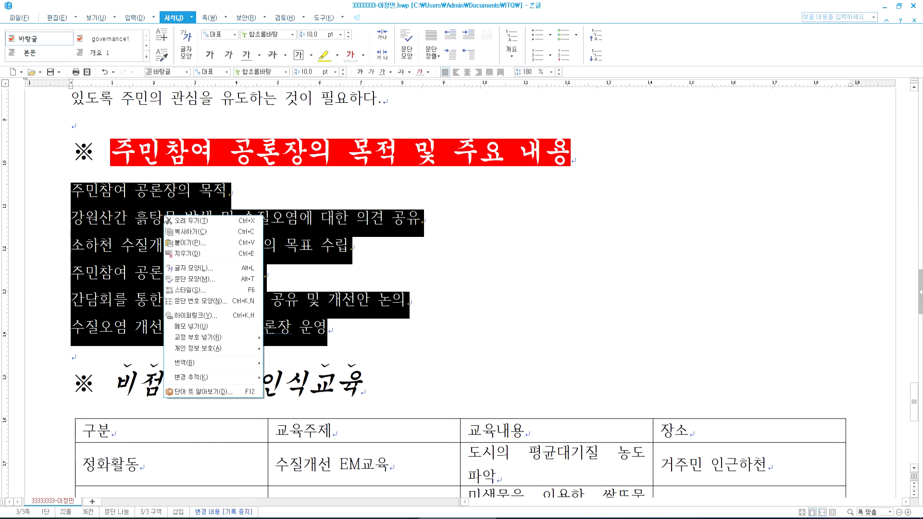
pyautogui.click(197, 302)
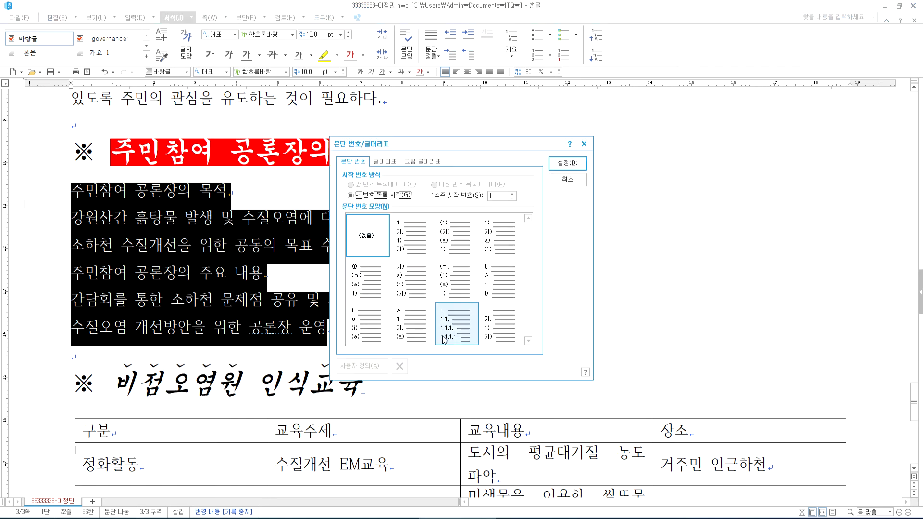
pyautogui.hotkey('alt', 'Tab')
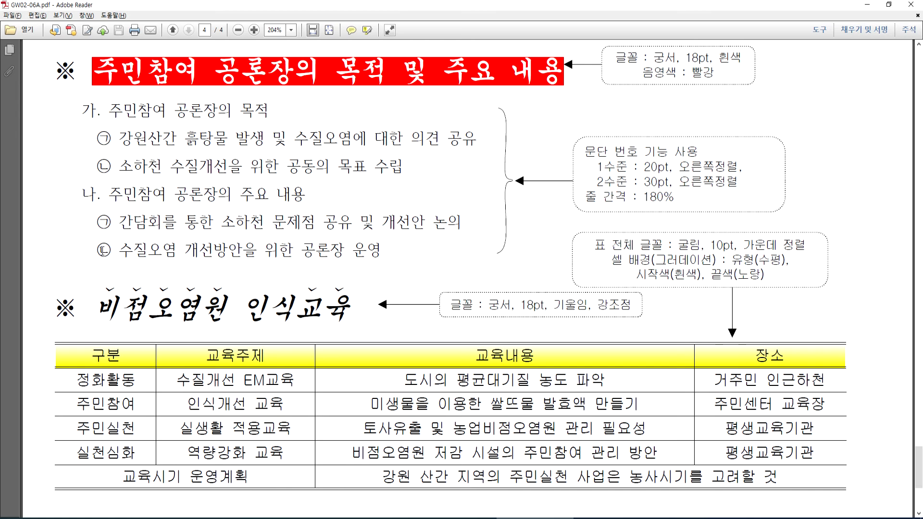
pyautogui.hotkey('alt', 'Tab')
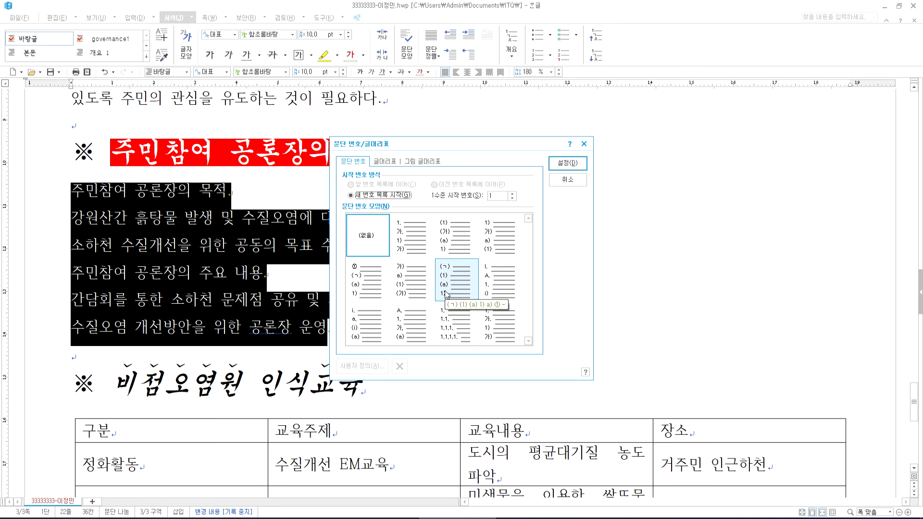
pyautogui.click(414, 234)
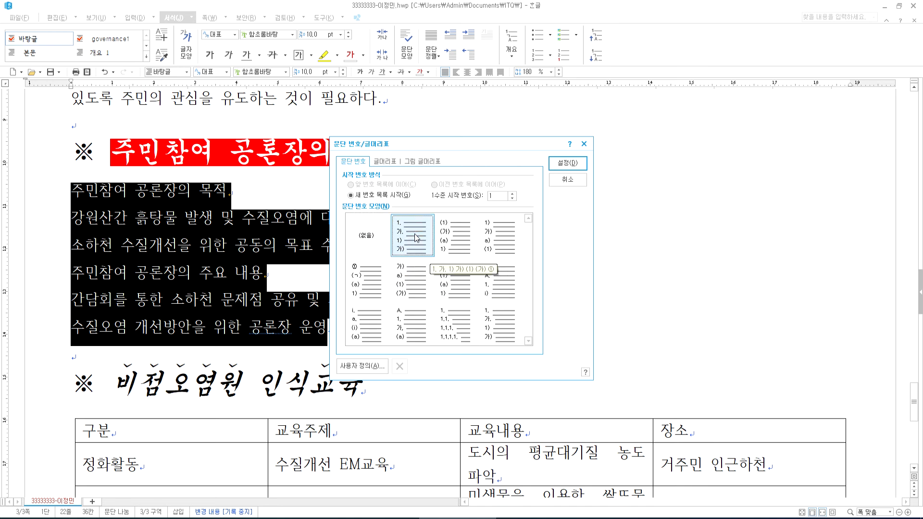
# - In custom numbering, give level 1 a 20 pt, right-aligned number width
pyautogui.click(362, 366)
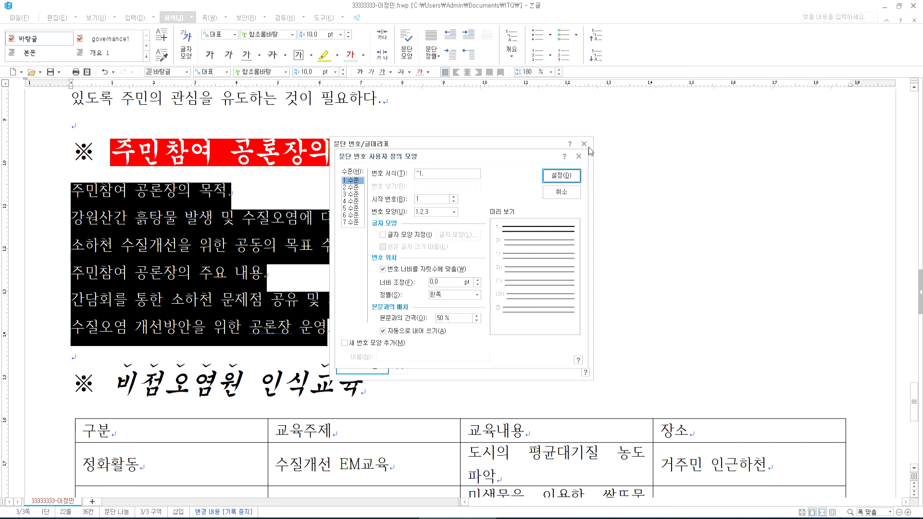
pyautogui.moveTo(475, 159)
pyautogui.mouseDown()
pyautogui.moveTo(556, 160)
pyautogui.moveTo(475, 153)
pyautogui.mouseUp()
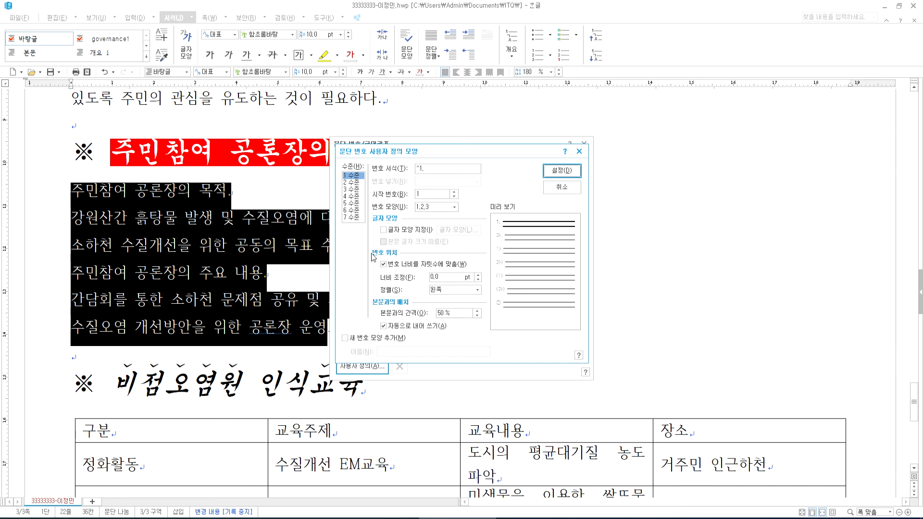
pyautogui.moveTo(448, 278); pyautogui.dragTo(403, 282)
pyautogui.write('20')
pyautogui.press('Tab')
pyautogui.click(446, 291)
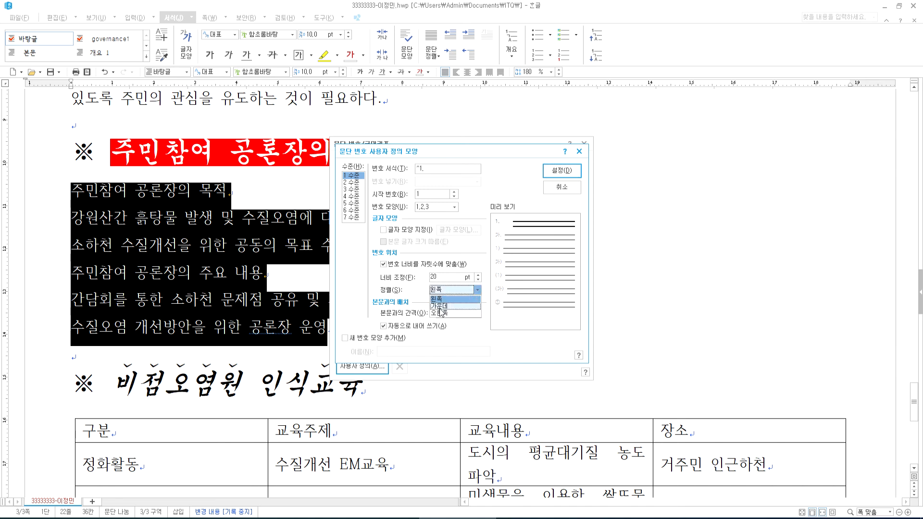
pyautogui.click(439, 312)
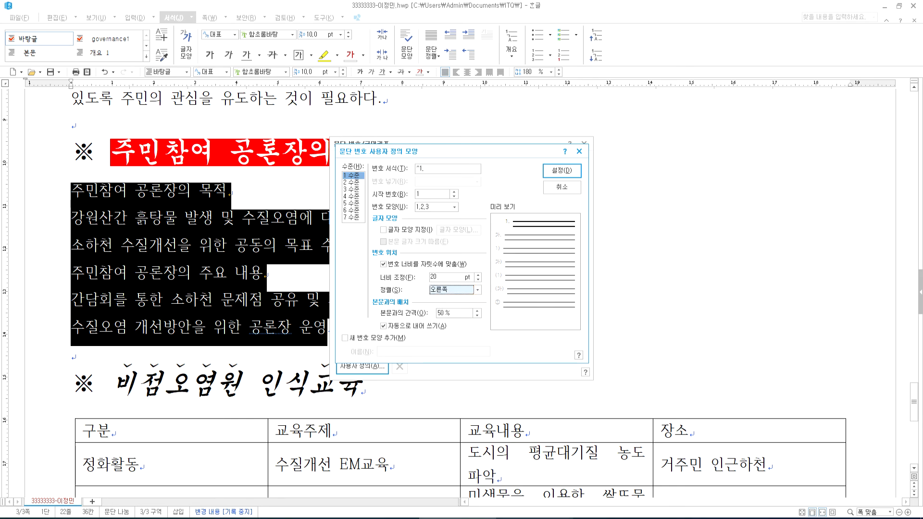
pyautogui.hotkey('alt', 'Tab')
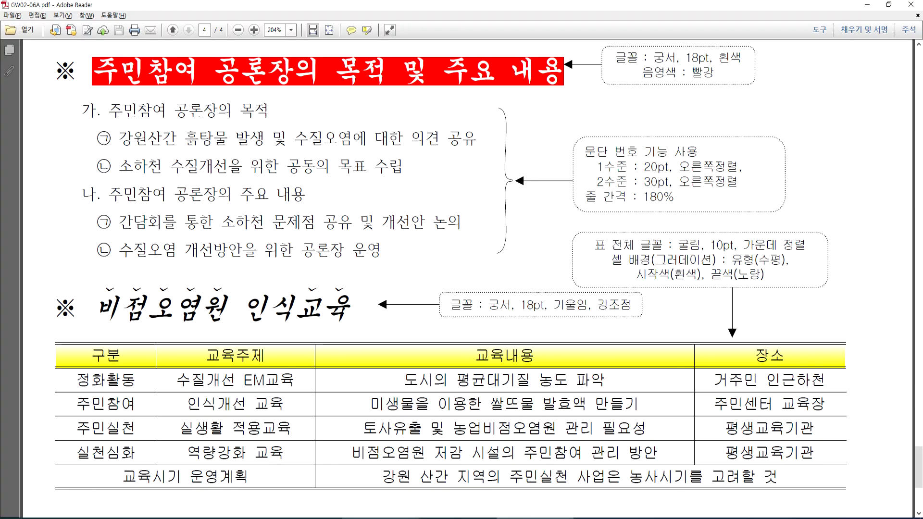
pyautogui.hotkey('alt', 'Tab')
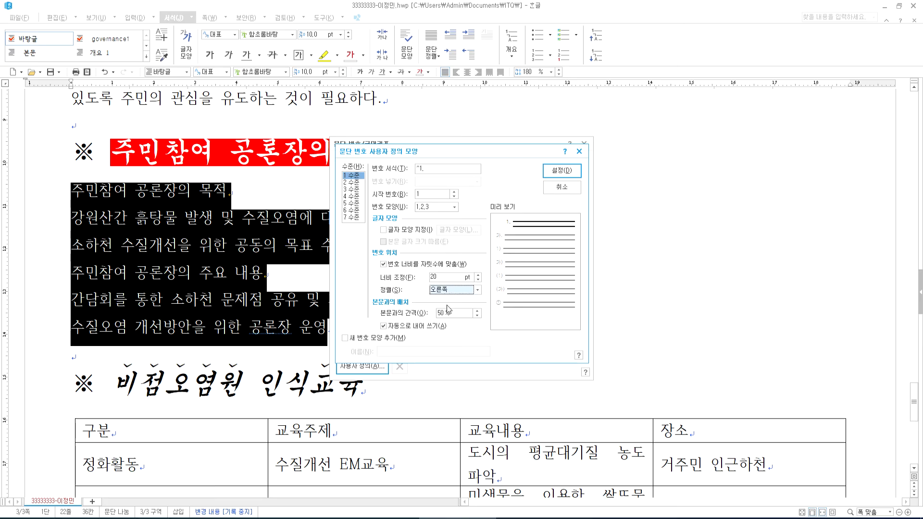
# - Set the level 1 number shape to 가,나,다 with format ^1
pyautogui.hotkey('ctrl', '1')
pyautogui.click(440, 315)
pyautogui.moveTo(468, 312)
pyautogui.mouseDown()
pyautogui.moveTo(484, 180)
pyautogui.moveTo(468, 315)
pyautogui.mouseUp()
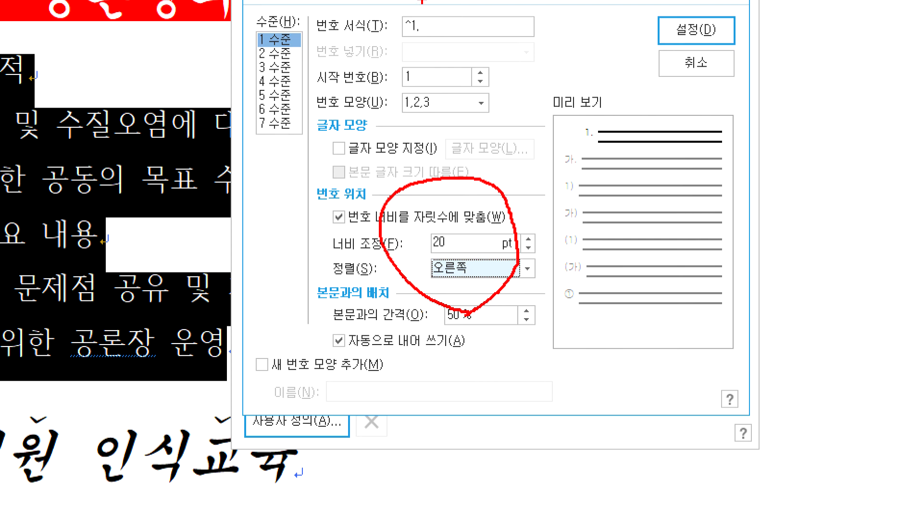
pyautogui.moveTo(524, 20)
pyautogui.mouseDown()
pyautogui.moveTo(547, 20)
pyautogui.moveTo(557, 39)
pyautogui.mouseUp()
pyautogui.moveTo(580, 2)
pyautogui.mouseDown()
pyautogui.moveTo(582, 64)
pyautogui.moveTo(600, 34)
pyautogui.mouseUp()
pyautogui.click(611, 51)
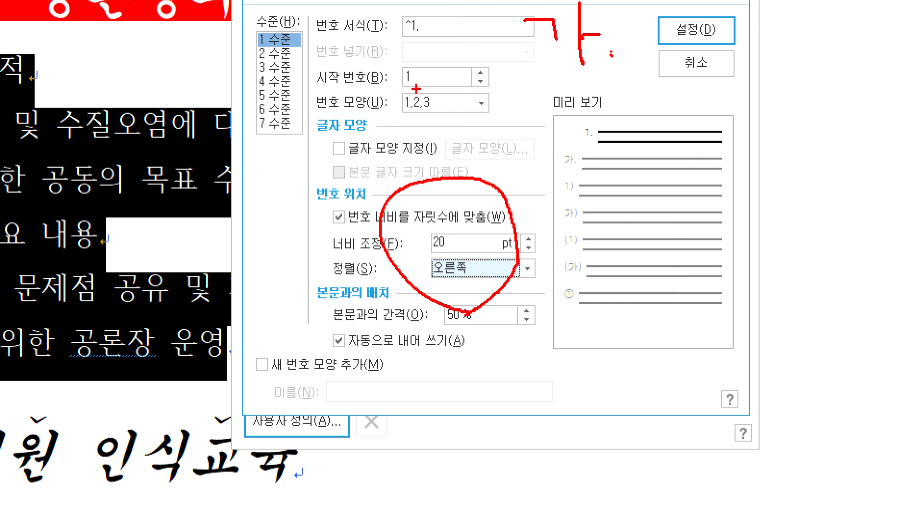
pyautogui.press('Escape')
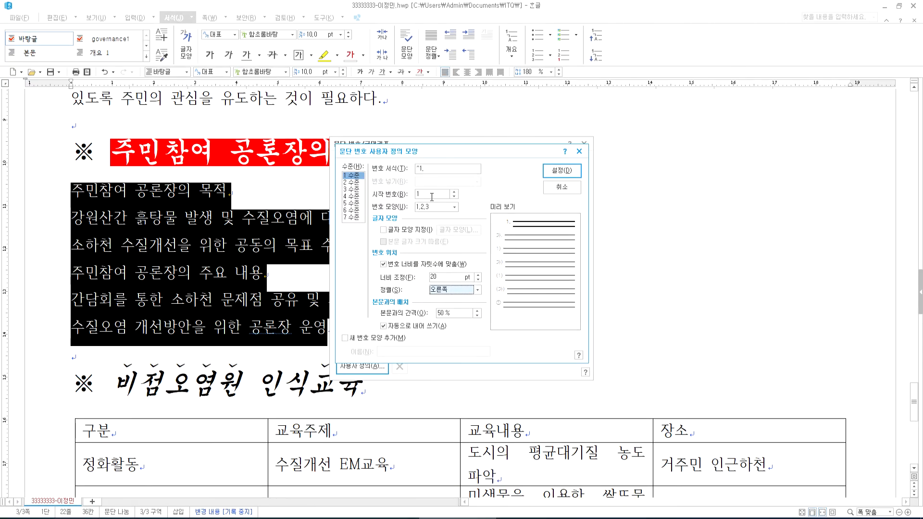
pyautogui.click(455, 208)
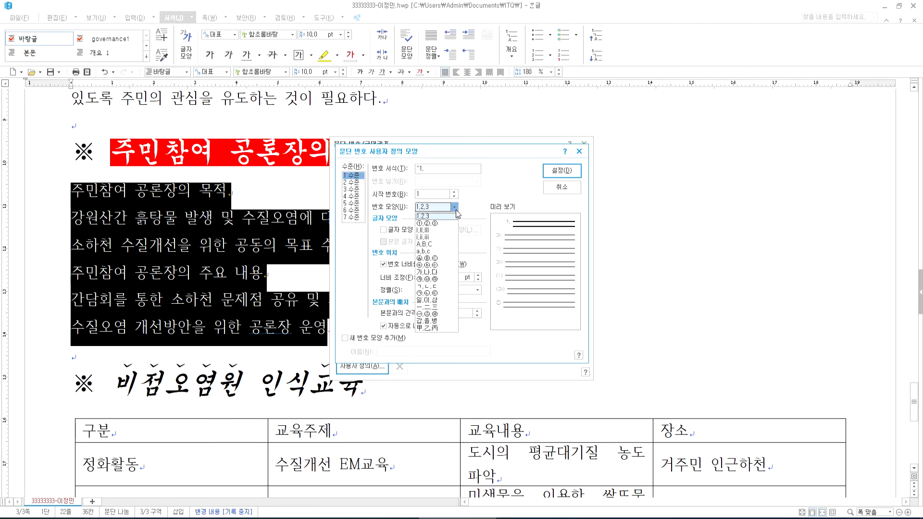
pyautogui.click(431, 273)
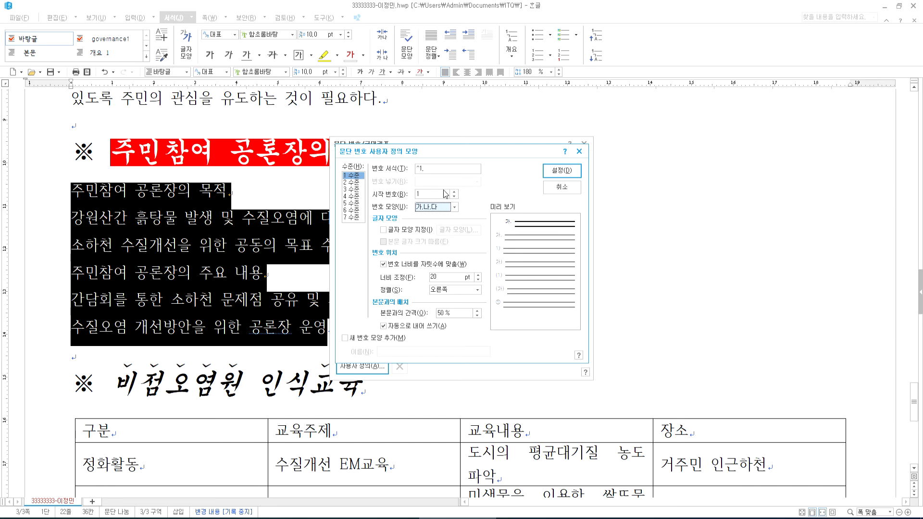
pyautogui.click(438, 168)
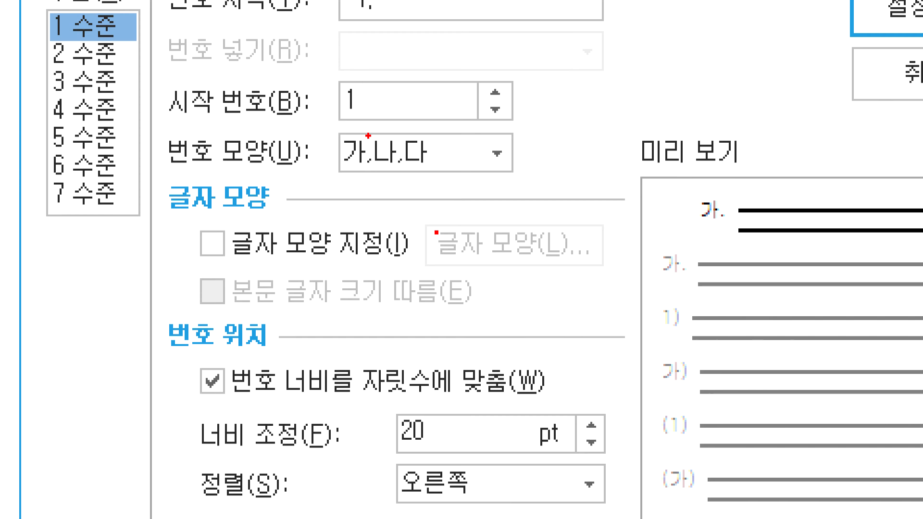
pyautogui.moveTo(378, 207)
pyautogui.mouseDown()
pyautogui.moveTo(327, 169)
pyautogui.moveTo(469, 154)
pyautogui.moveTo(387, 198)
pyautogui.mouseUp()
pyautogui.moveTo(730, 240)
pyautogui.mouseDown()
pyautogui.moveTo(671, 221)
pyautogui.moveTo(747, 185)
pyautogui.moveTo(728, 239)
pyautogui.mouseUp()
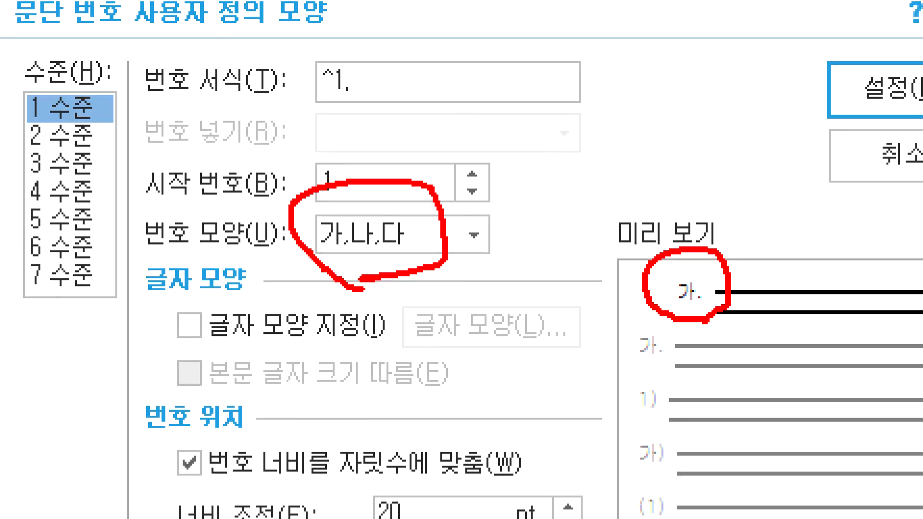
pyautogui.moveTo(432, 116); pyautogui.dragTo(524, 121)
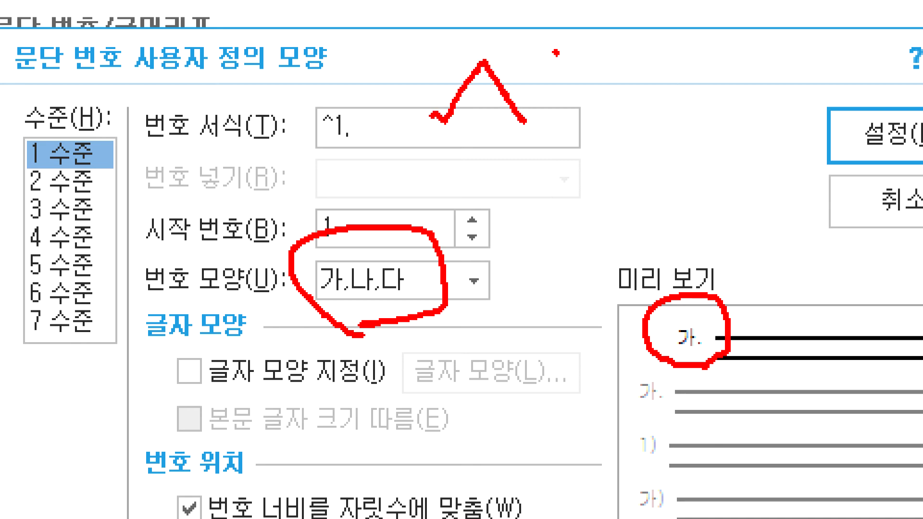
pyautogui.moveTo(555, 50); pyautogui.dragTo(568, 118)
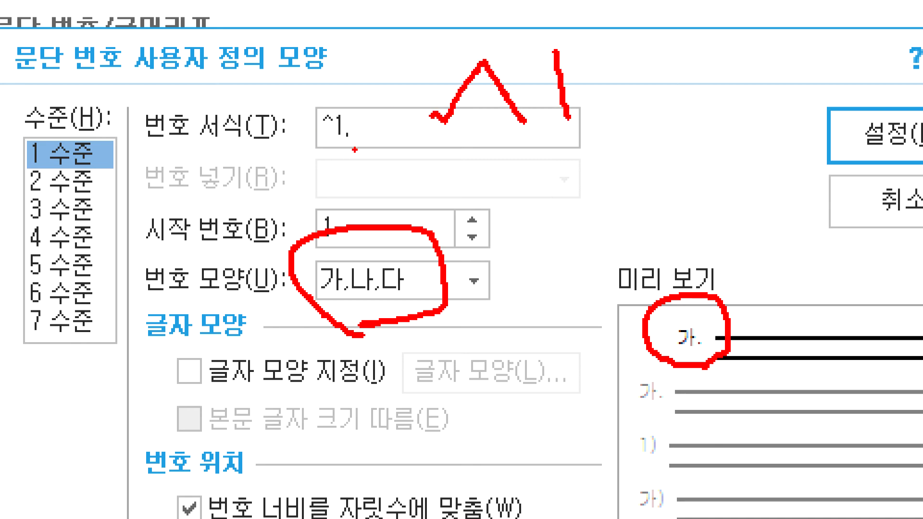
pyautogui.moveTo(344, 148); pyautogui.dragTo(355, 148)
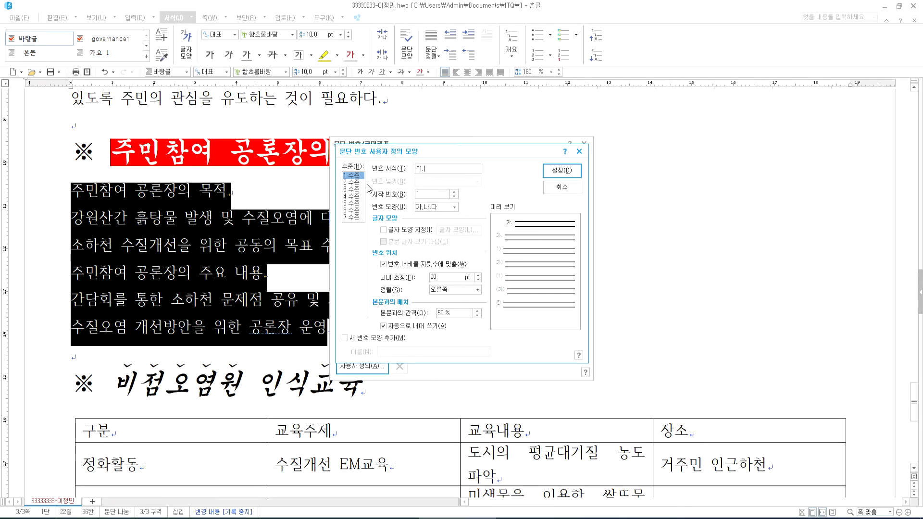
# - Give level 2 numbers a 30 pt, right-aligned width
pyautogui.click(353, 183)
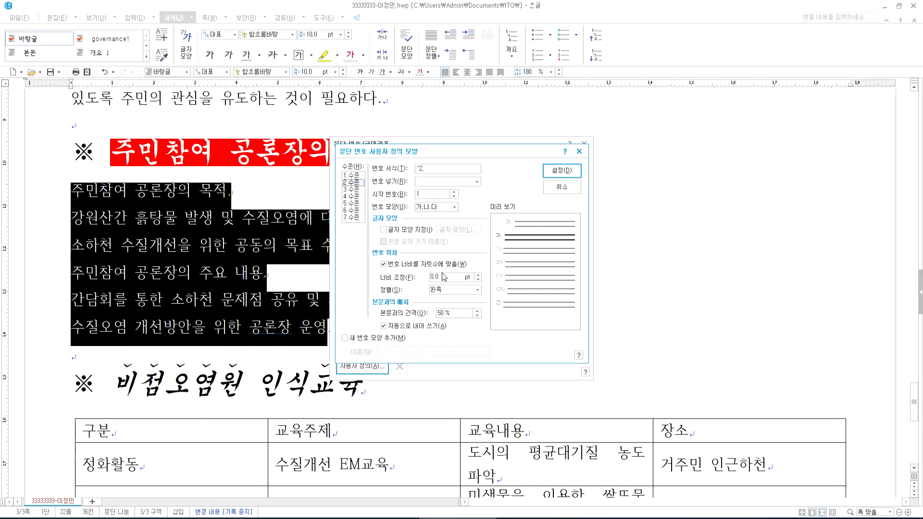
pyautogui.write('30')
pyautogui.press('Tab')
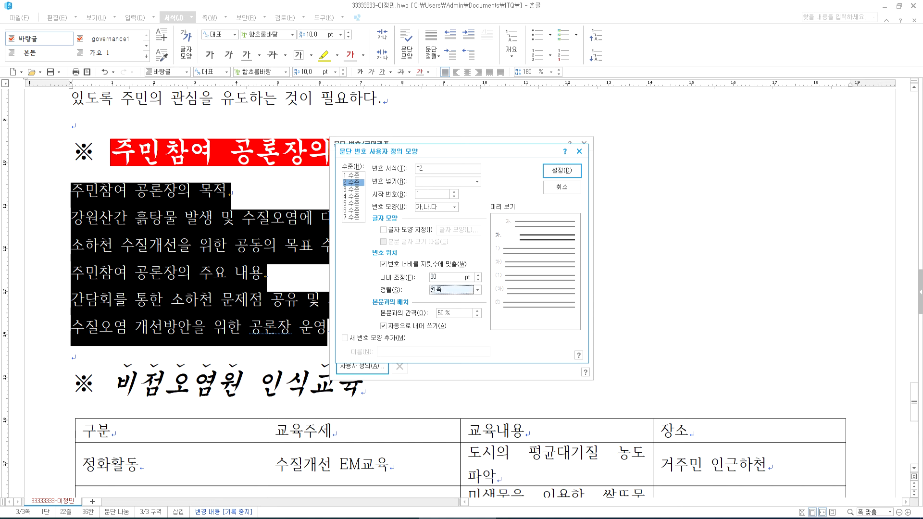
pyautogui.click(447, 290)
pyautogui.click(442, 315)
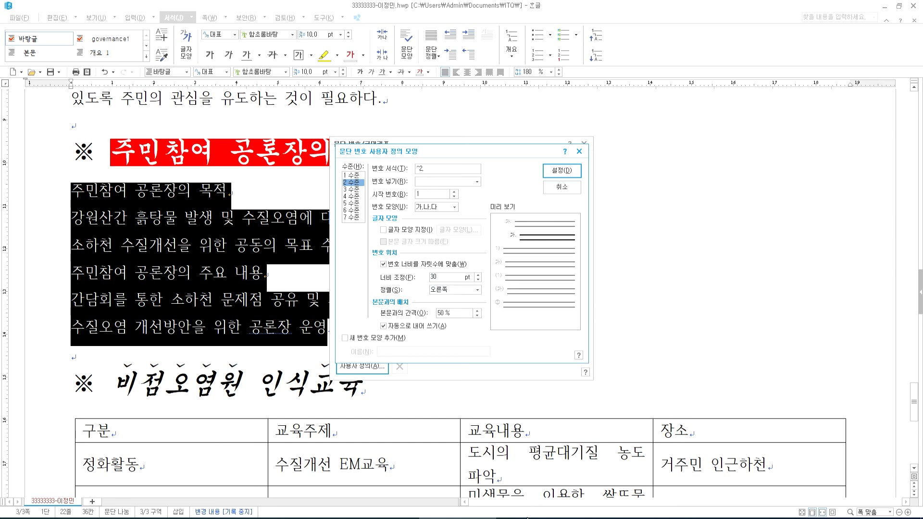
# - Set the level 2 number shape to circled ㉠,㉡,㉢ with format ^2
pyautogui.click(528, 518)
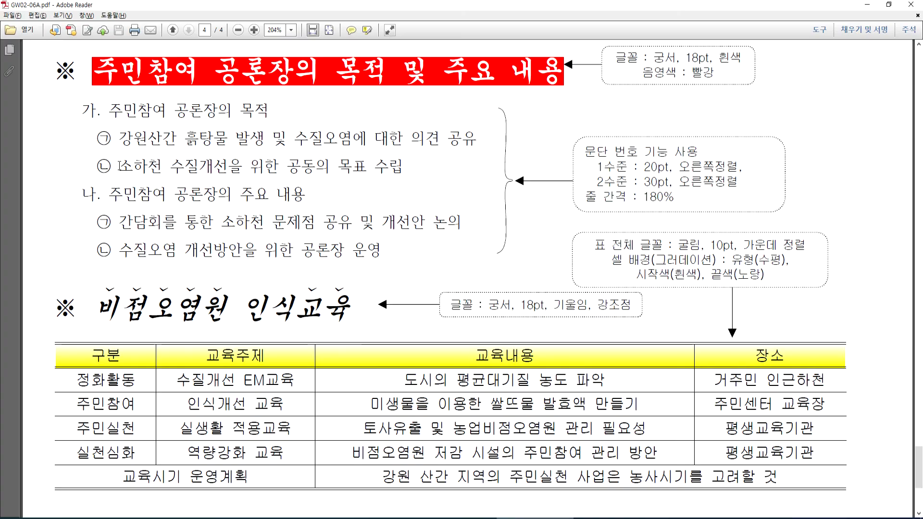
pyautogui.hotkey('alt', 'Tab')
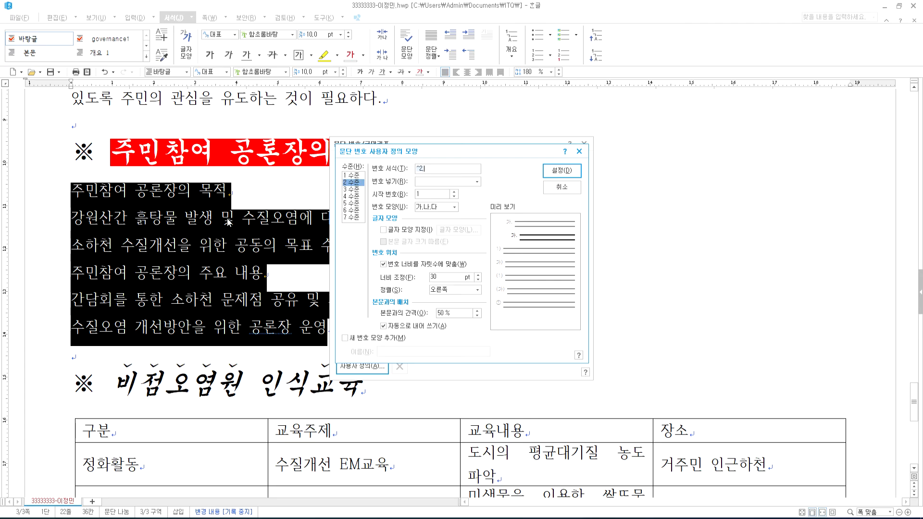
pyautogui.click(438, 207)
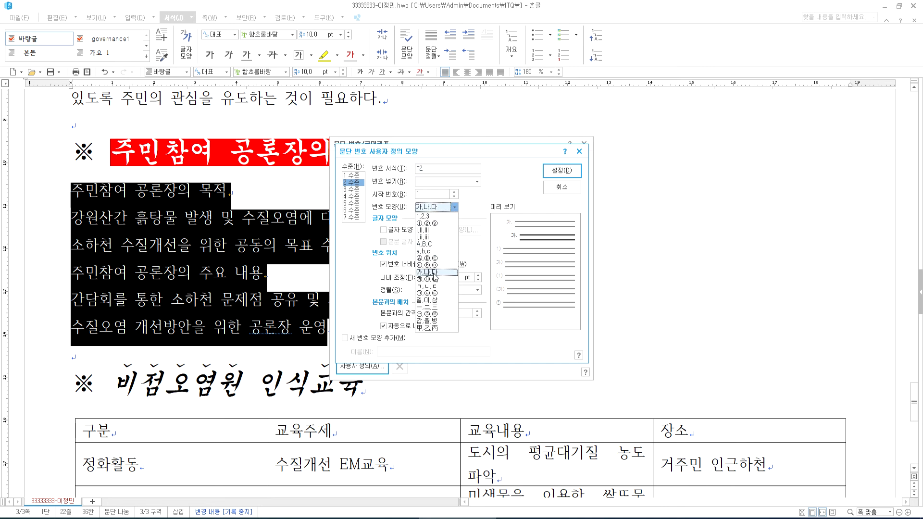
pyautogui.click(427, 294)
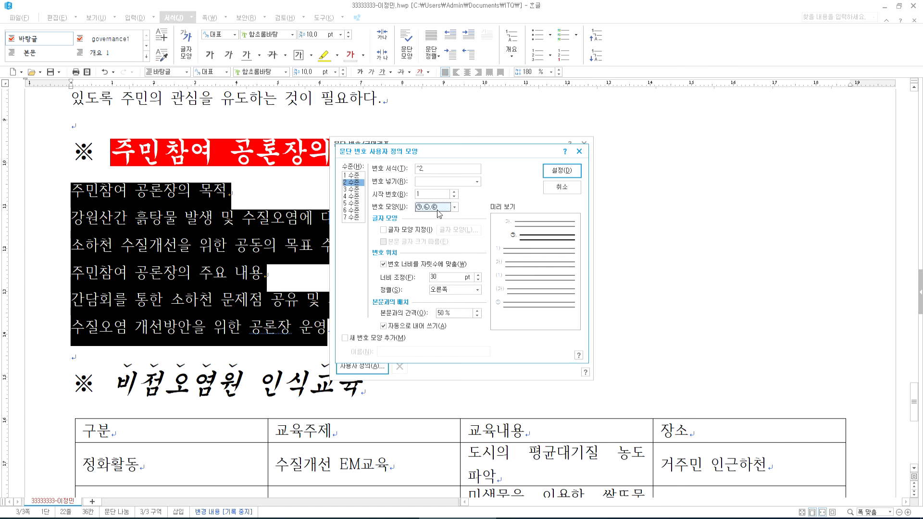
pyautogui.click(435, 171)
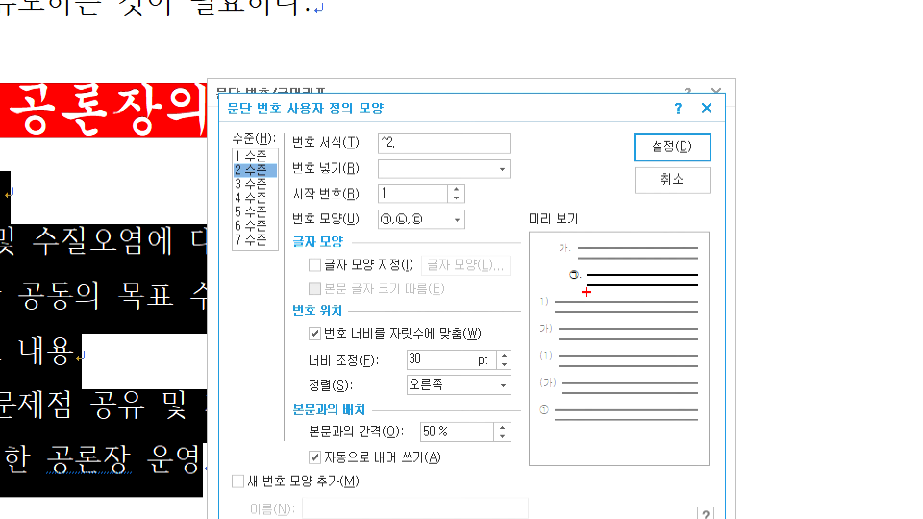
pyautogui.moveTo(437, 116)
pyautogui.mouseDown()
pyautogui.moveTo(482, 103)
pyautogui.moveTo(495, 113)
pyautogui.mouseUp()
pyautogui.moveTo(515, 82); pyautogui.dragTo(553, 110)
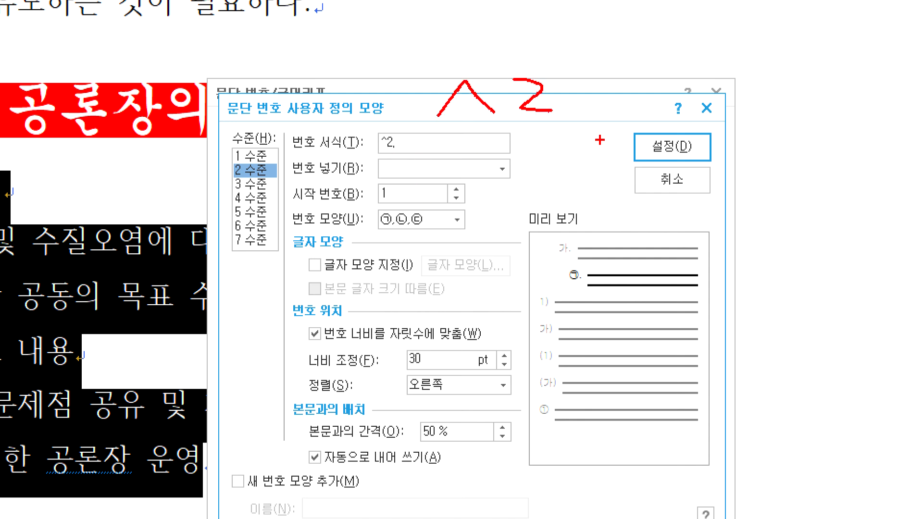
pyautogui.moveTo(650, 55)
pyautogui.mouseDown()
pyautogui.moveTo(685, 82)
pyautogui.moveTo(683, 179)
pyautogui.moveTo(711, 176)
pyautogui.mouseUp()
pyautogui.moveTo(658, 115); pyautogui.dragTo(688, 203)
pyautogui.moveTo(687, 110); pyautogui.dragTo(690, 202)
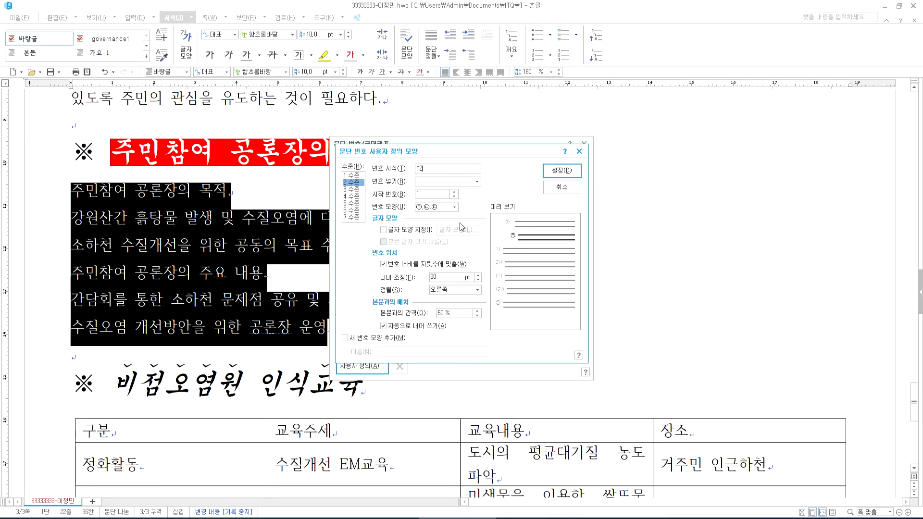
# - Apply the numbering to the six lines and demote the second and third lines to ㉠, ㉡
pyautogui.click(562, 170)
pyautogui.click(562, 166)
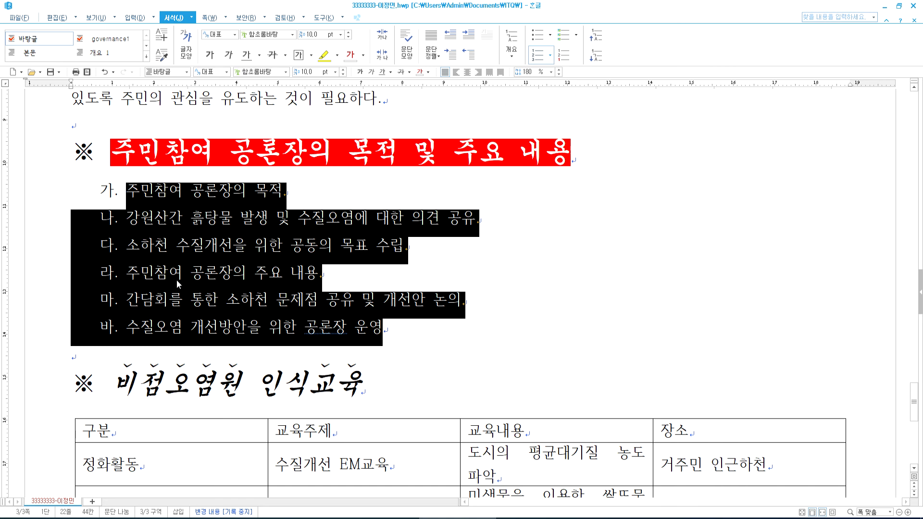
pyautogui.click(192, 223)
pyautogui.moveTo(192, 223); pyautogui.dragTo(263, 245)
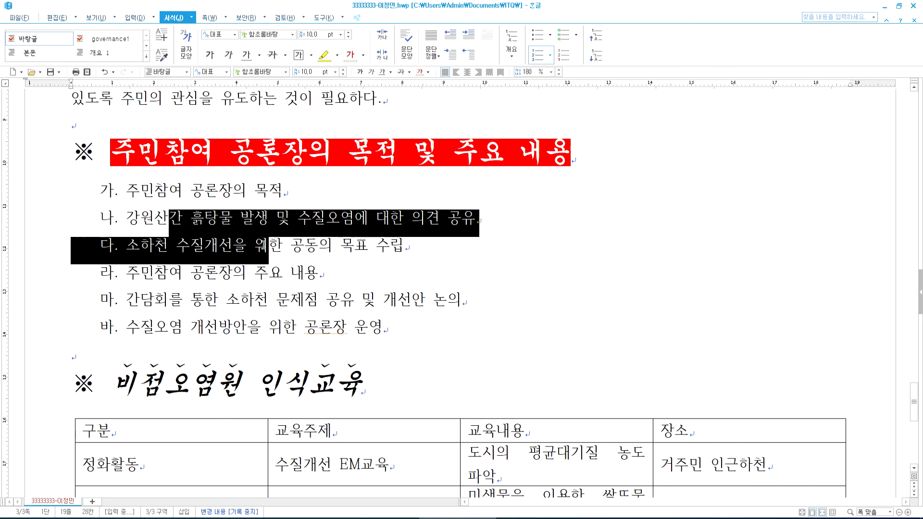
pyautogui.hotkey('ctrl', '1')
pyautogui.click(601, 66)
pyautogui.moveTo(611, 104); pyautogui.dragTo(590, 62)
pyautogui.press('Escape')
pyautogui.click(594, 56)
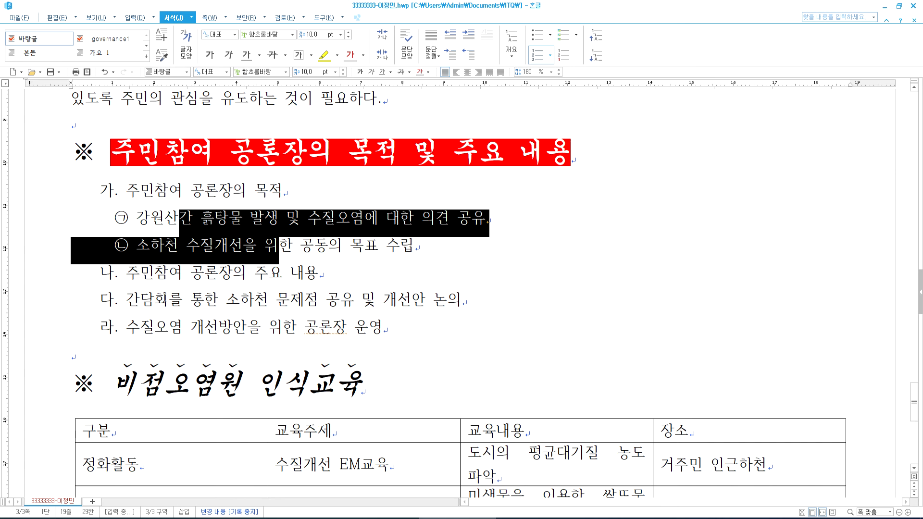
# - Demote the fifth and sixth lines to ㉠, ㉡ under 나., then select the whole list
pyautogui.moveTo(169, 299); pyautogui.dragTo(205, 327)
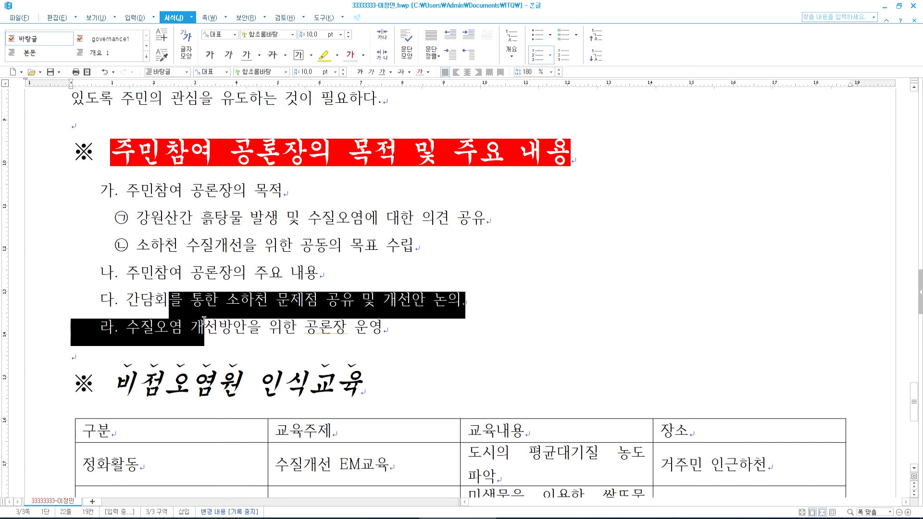
pyautogui.click(595, 55)
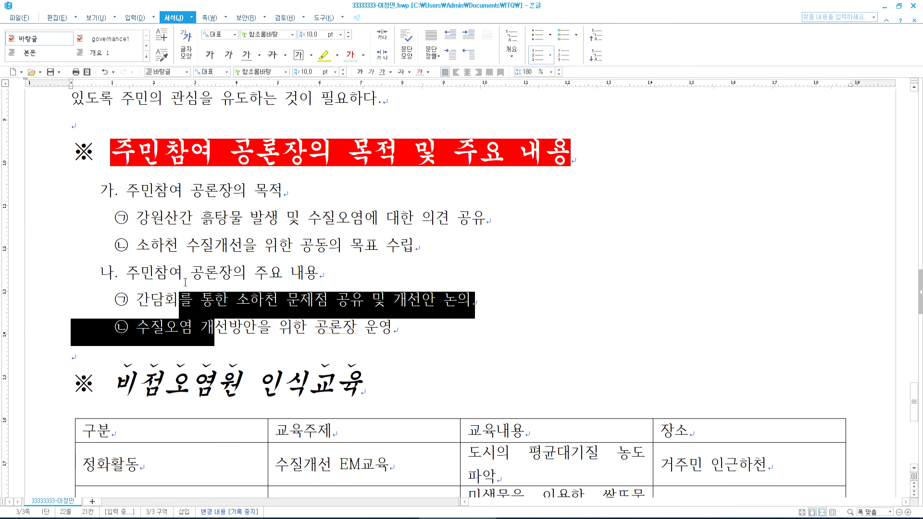
pyautogui.click(206, 309)
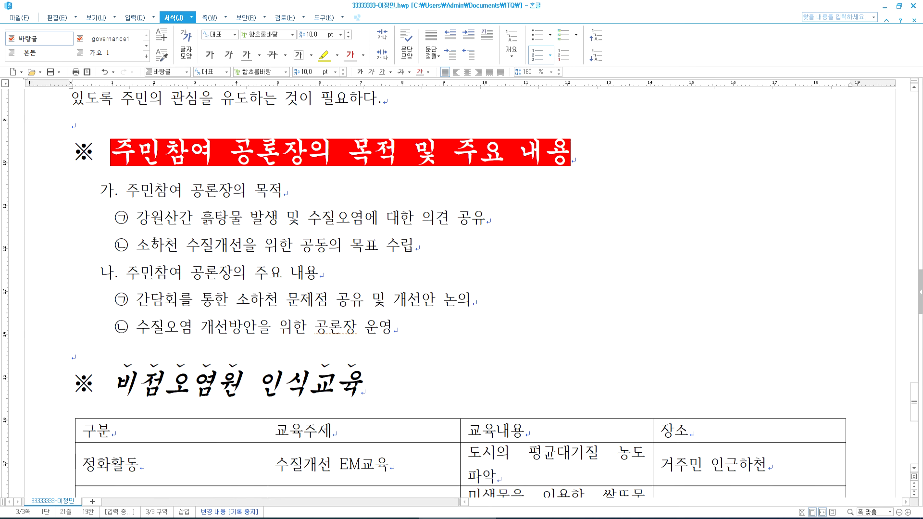
pyautogui.moveTo(131, 187); pyautogui.dragTo(415, 329)
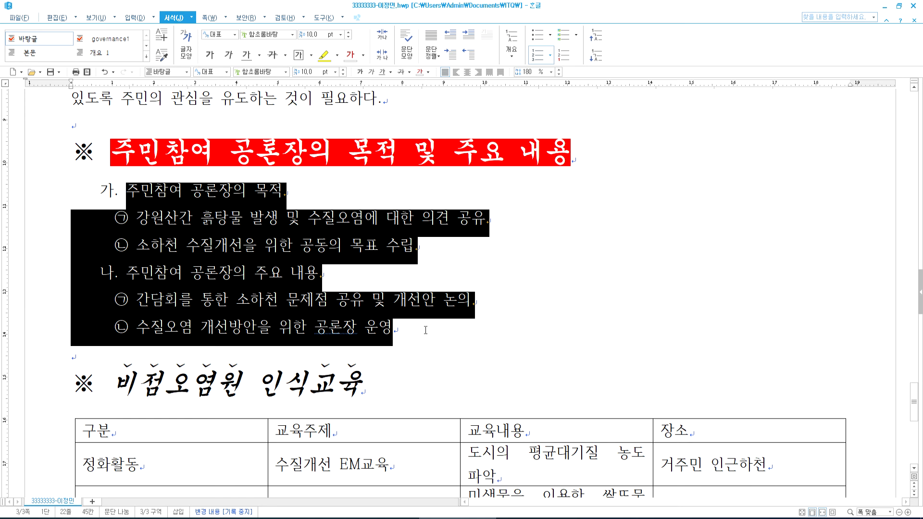
# - Undo twice to restore the 가., ㉠, ㉡, 나., ㉠, ㉡ numbered list
pyautogui.hotkey('ctrl', '1')
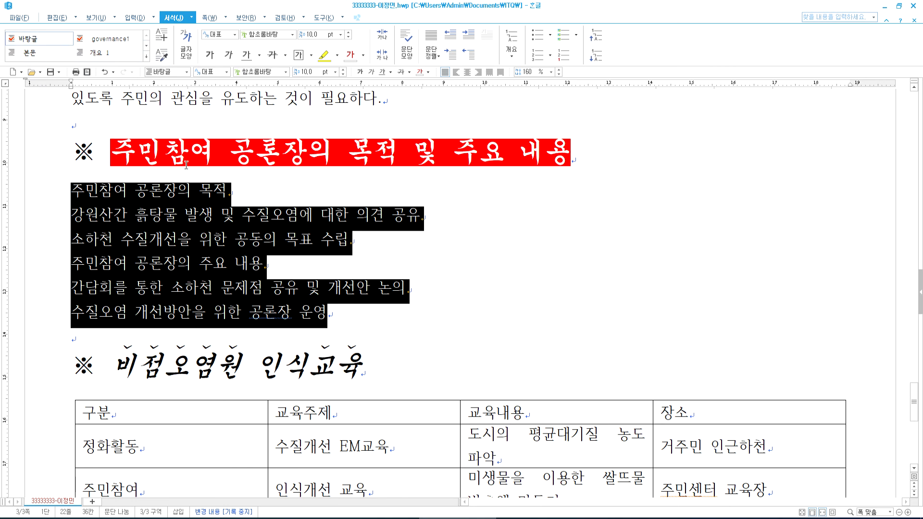
pyautogui.click(62, 18)
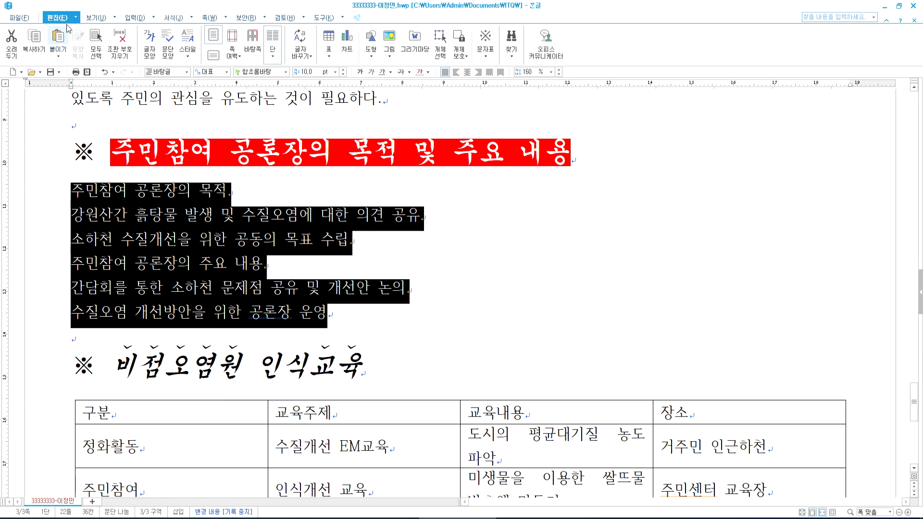
pyautogui.click(104, 72)
pyautogui.click(105, 72)
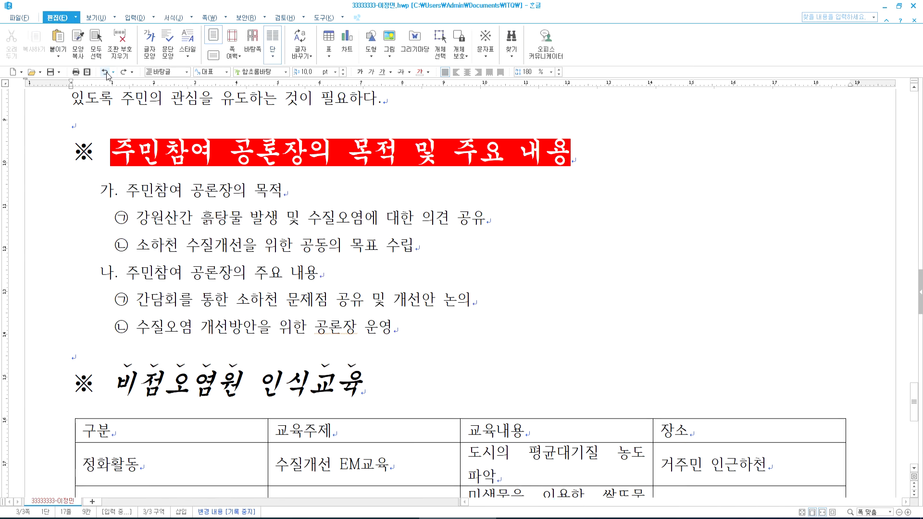
# - Select every cell of the 비점오염원 인식교육 table and open the font list
pyautogui.click(147, 330)
pyautogui.scroll(-3, 157, 301)
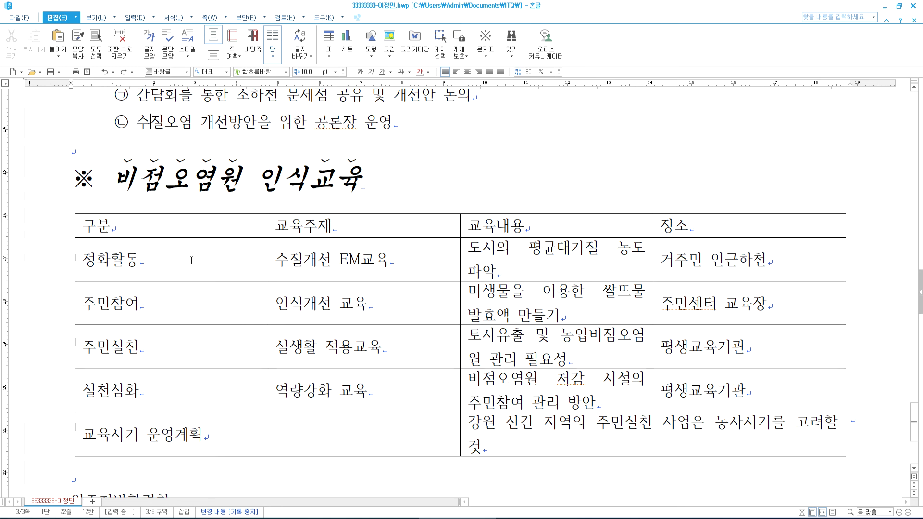
pyautogui.moveTo(190, 226); pyautogui.dragTo(661, 442)
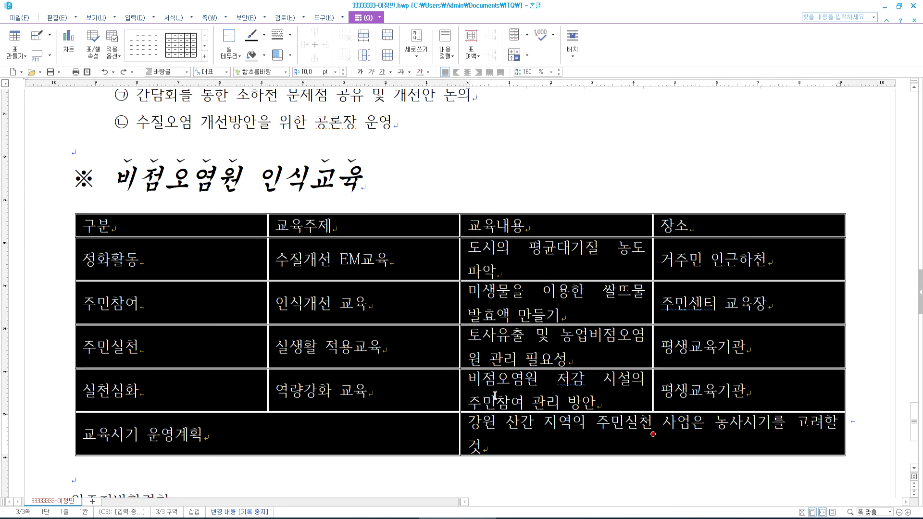
pyautogui.click(286, 71)
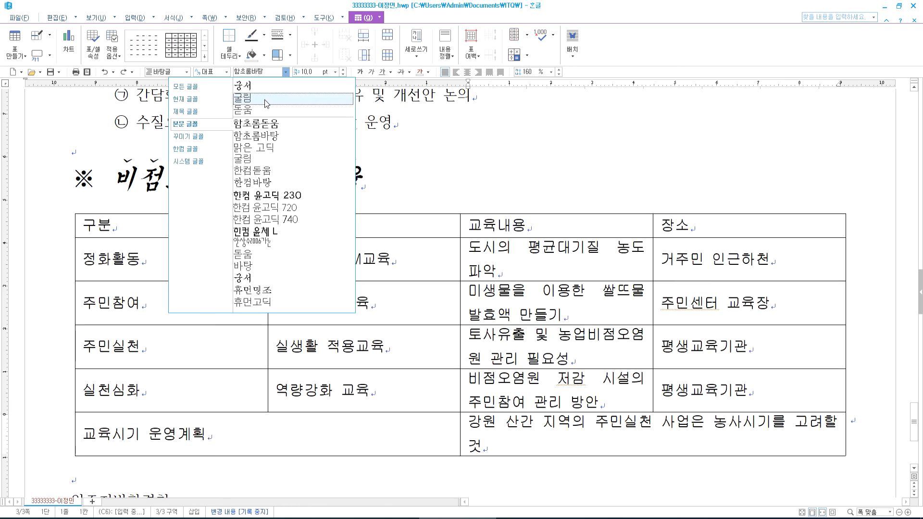
# - Set the table in 굴림, narrow the 구분, 교육주제 and 장소 columns, and widen 교육내용
pyautogui.click(266, 104)
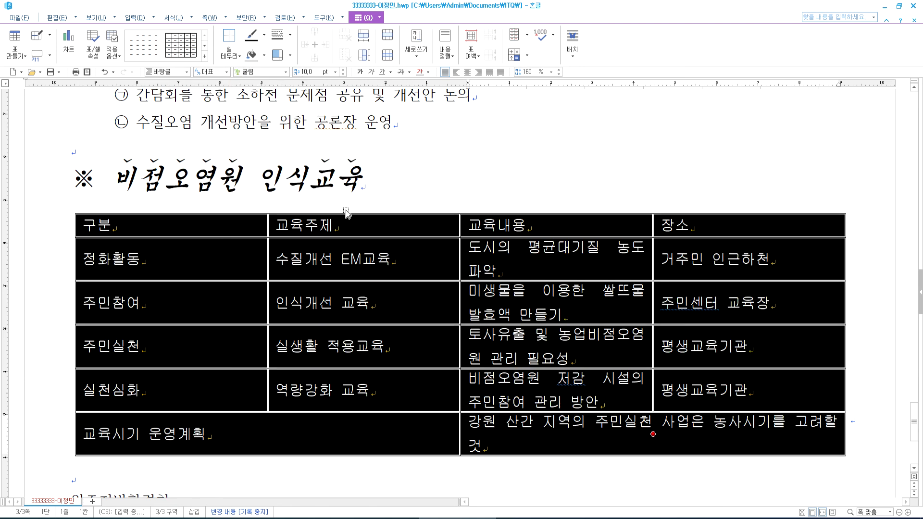
pyautogui.click(378, 207)
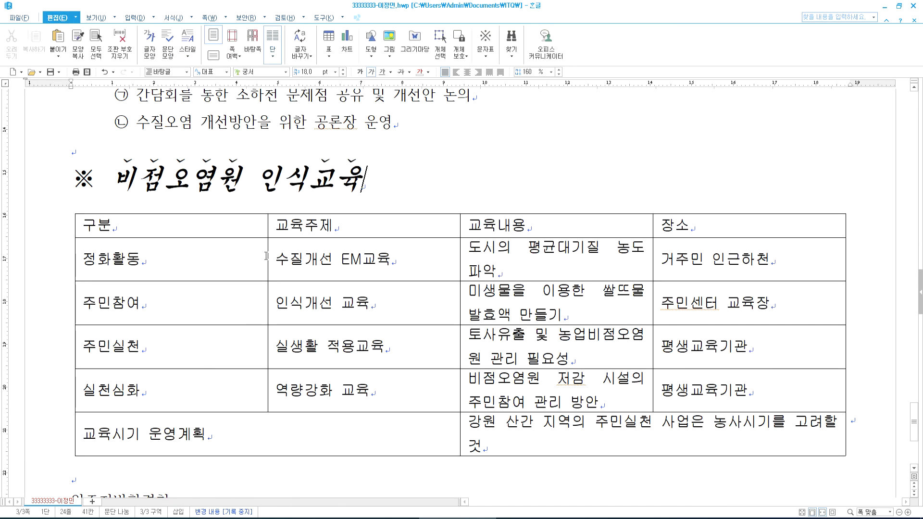
pyautogui.moveTo(268, 250); pyautogui.dragTo(189, 264)
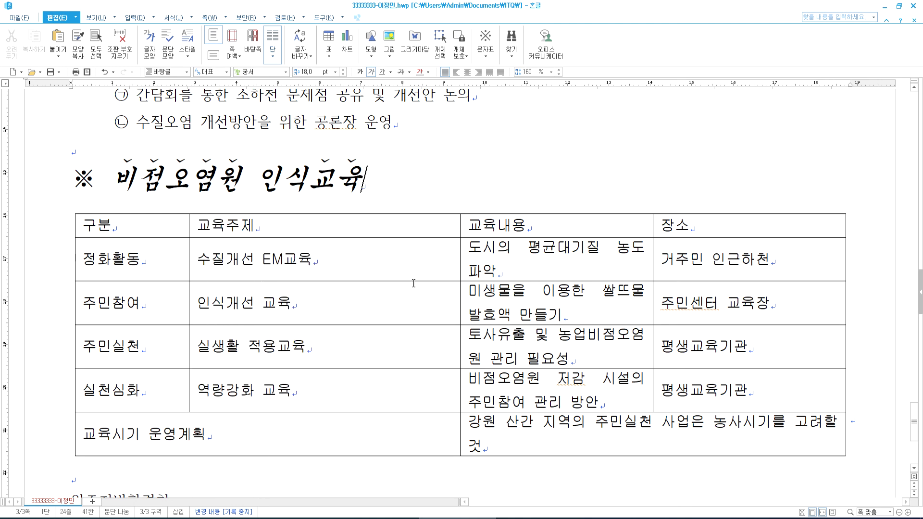
pyautogui.moveTo(460, 303); pyautogui.dragTo(336, 304)
pyautogui.moveTo(654, 278); pyautogui.dragTo(669, 278)
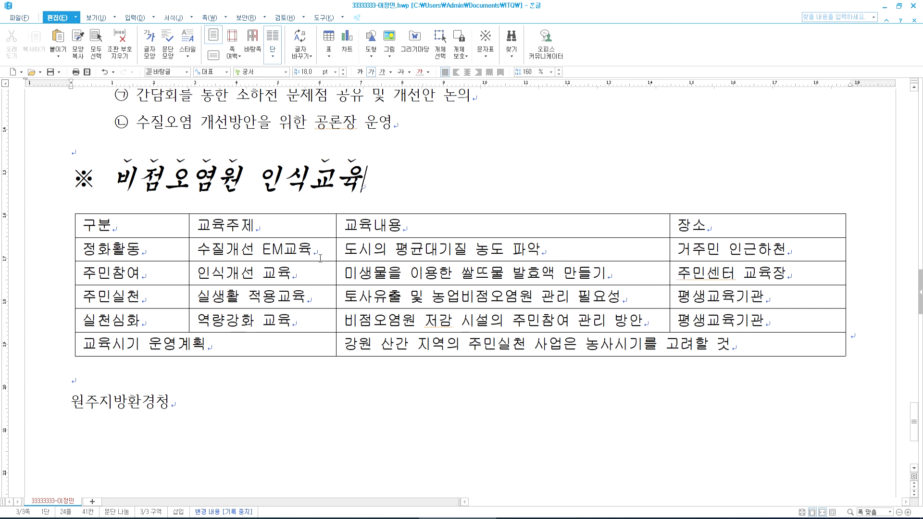
pyautogui.moveTo(190, 275); pyautogui.dragTo(181, 278)
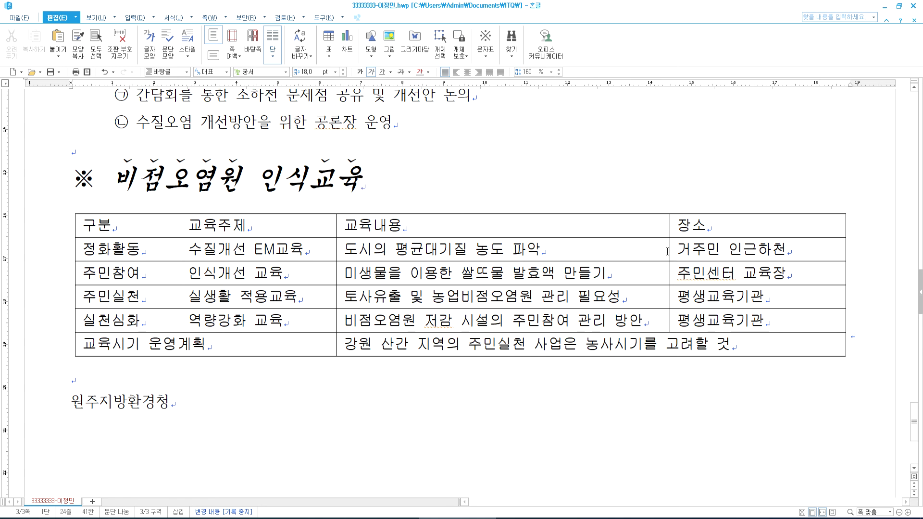
pyautogui.moveTo(671, 250); pyautogui.dragTo(682, 251)
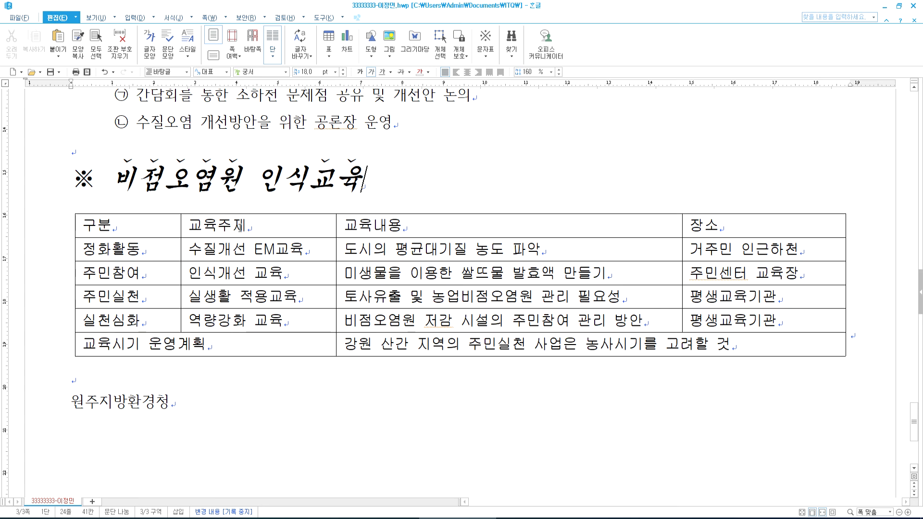
pyautogui.moveTo(153, 222); pyautogui.dragTo(729, 346)
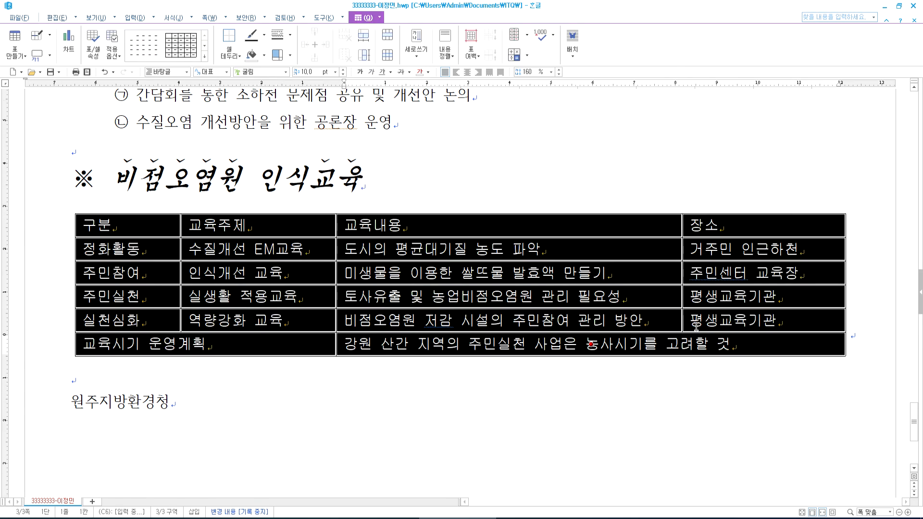
# - Center-align all table cells and compare with the reference PDF
pyautogui.click(467, 72)
pyautogui.click(494, 206)
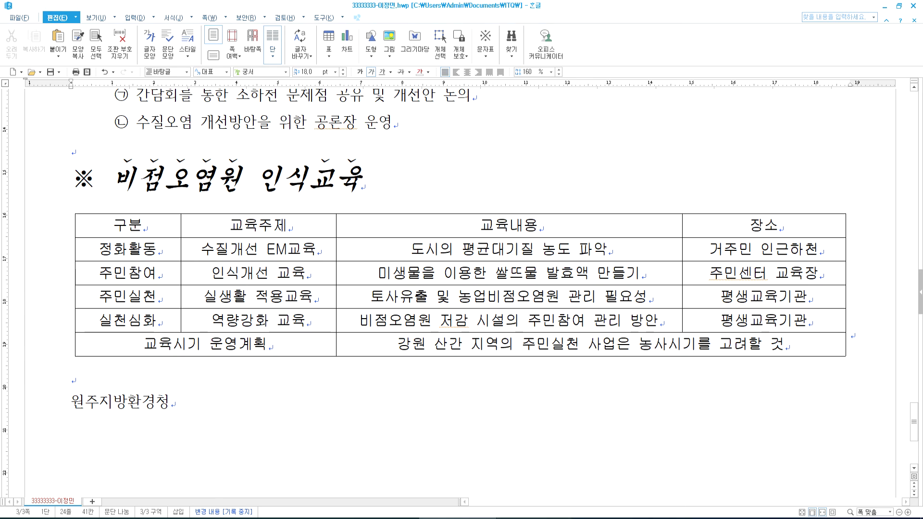
pyautogui.hotkey('alt', 'Tab')
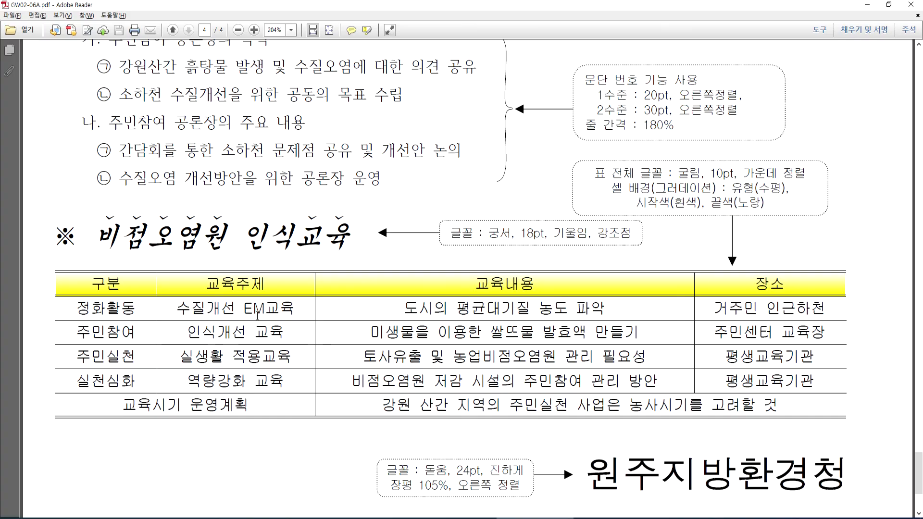
# - Set the table's left and right outer borders to no line
pyautogui.hotkey('alt', 'Tab')
pyautogui.hotkey('alt', 'Tab')
pyautogui.hotkey('alt', 'Tab')
pyautogui.moveTo(147, 224); pyautogui.dragTo(755, 345)
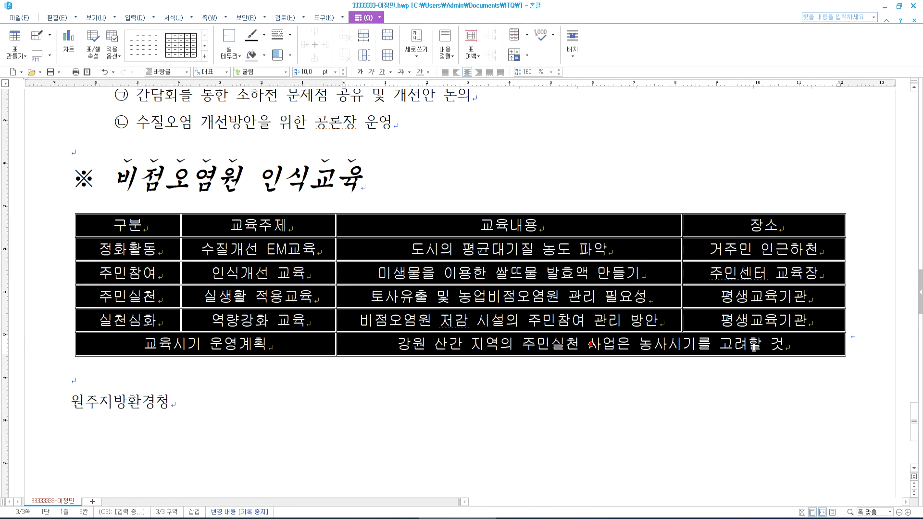
pyautogui.press('l')
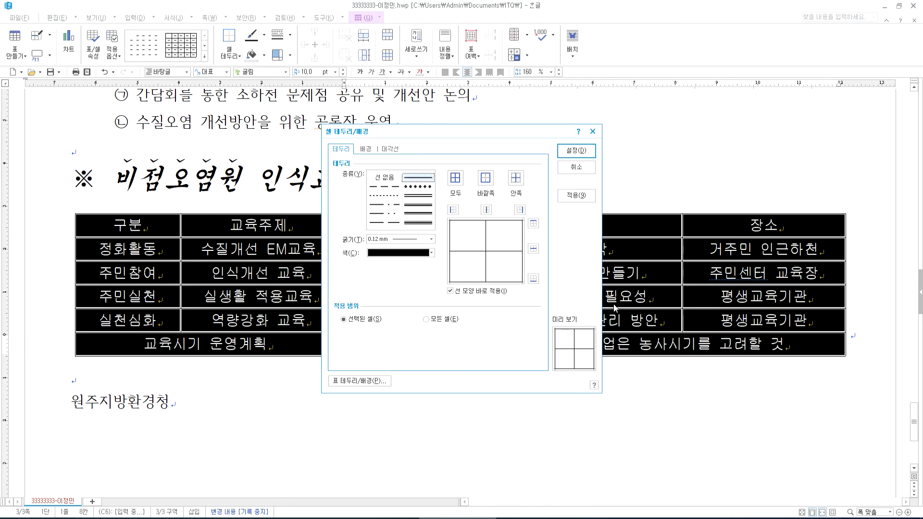
pyautogui.click(385, 178)
pyautogui.click(453, 211)
pyautogui.click(520, 211)
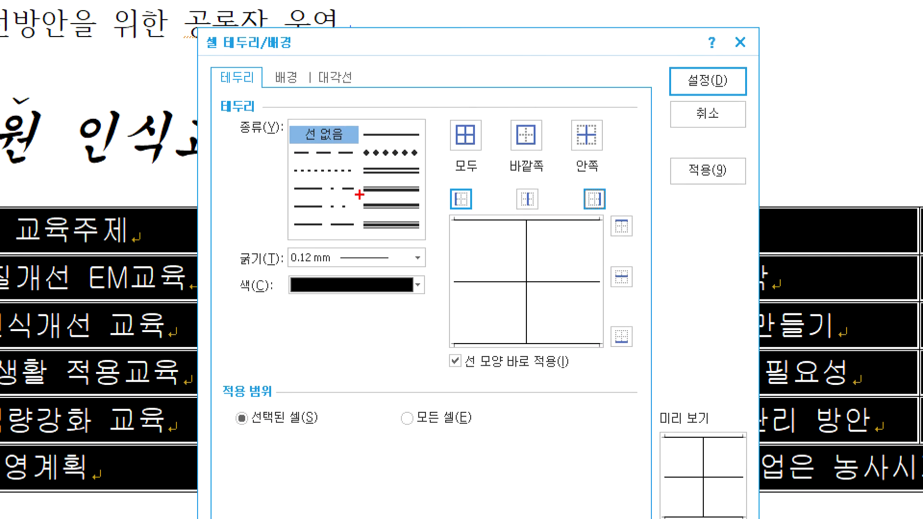
pyautogui.moveTo(286, 121); pyautogui.dragTo(309, 108)
pyautogui.moveTo(459, 227)
pyautogui.mouseDown()
pyautogui.moveTo(448, 229)
pyautogui.moveTo(481, 198)
pyautogui.moveTo(480, 219)
pyautogui.mouseUp()
pyautogui.moveTo(608, 234)
pyautogui.mouseDown()
pyautogui.moveTo(588, 212)
pyautogui.moveTo(628, 206)
pyautogui.moveTo(597, 217)
pyautogui.mouseUp()
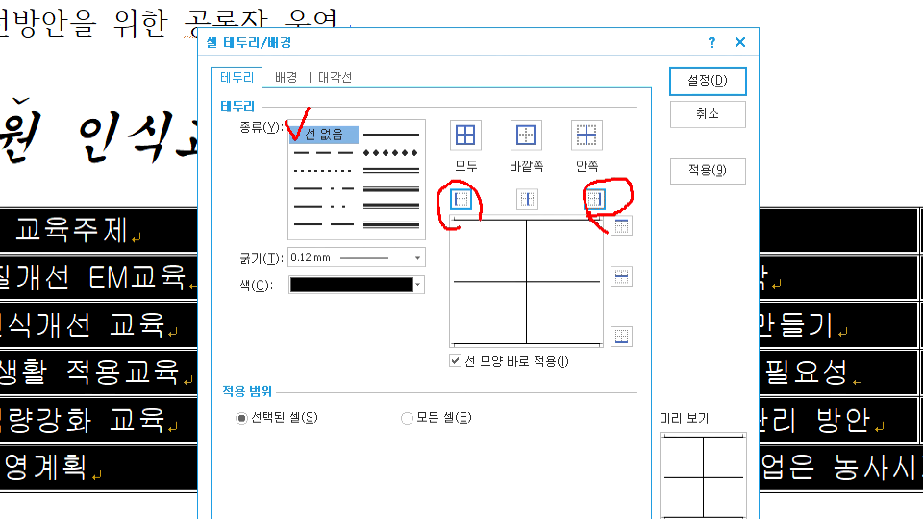
pyautogui.moveTo(461, 249); pyautogui.dragTo(456, 303)
pyautogui.moveTo(602, 261); pyautogui.dragTo(607, 301)
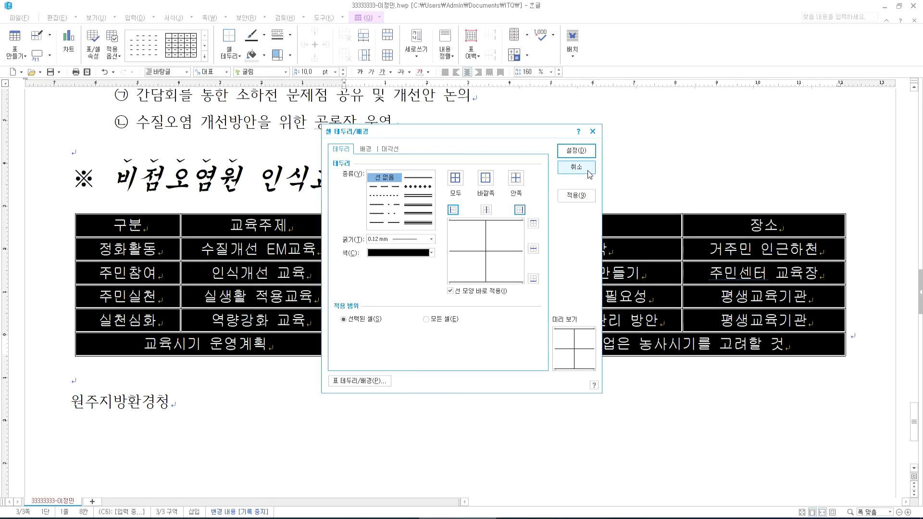
pyautogui.click(708, 80)
# - Check the borderless sides, reselect the table, and compare with the reference PDF
pyautogui.click(518, 363)
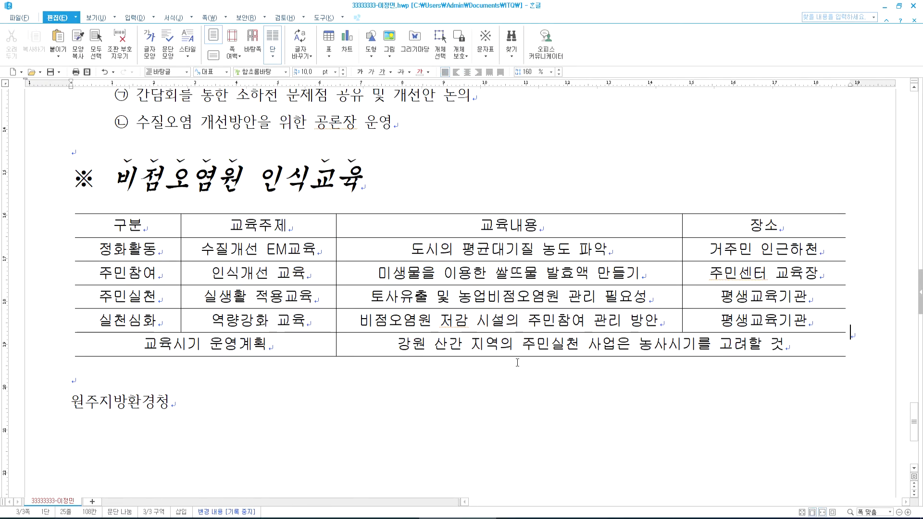
pyautogui.moveTo(154, 225); pyautogui.dragTo(591, 345)
pyautogui.hotkey('alt', 'Tab')
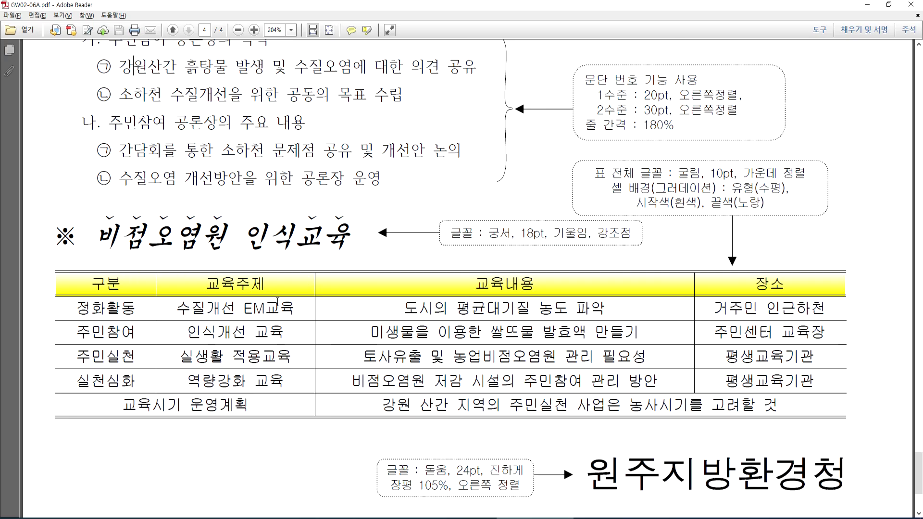
# - Give the table 0.5 mm double-line top and bottom borders
pyautogui.hotkey('alt', 'Tab')
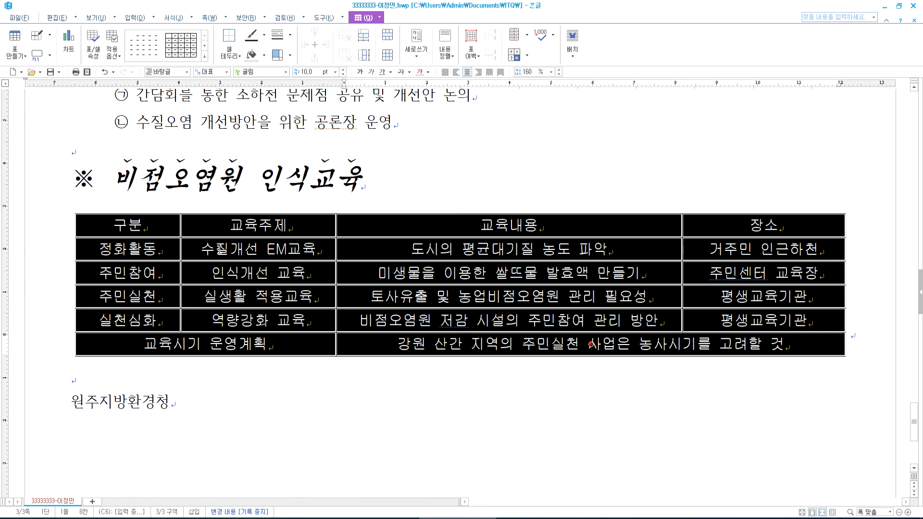
pyautogui.press('l')
pyautogui.click(418, 196)
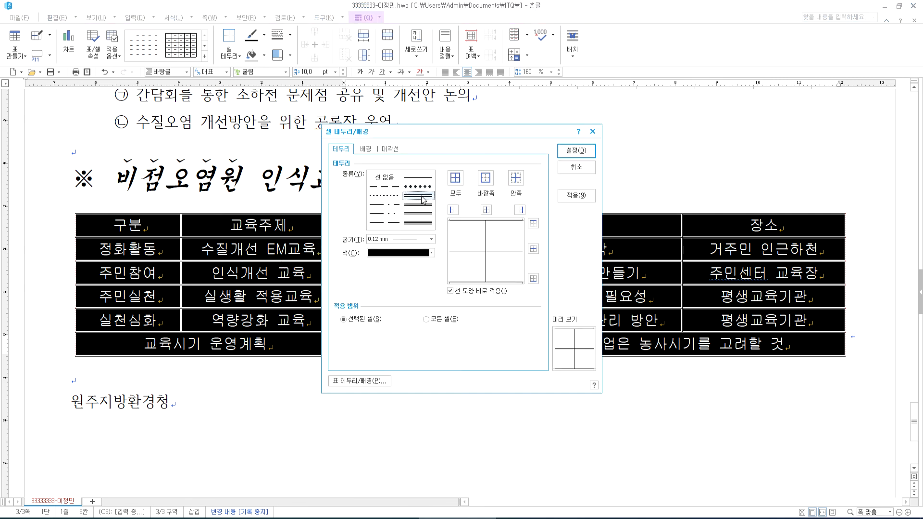
pyautogui.click(533, 223)
pyautogui.click(534, 279)
pyautogui.click(577, 151)
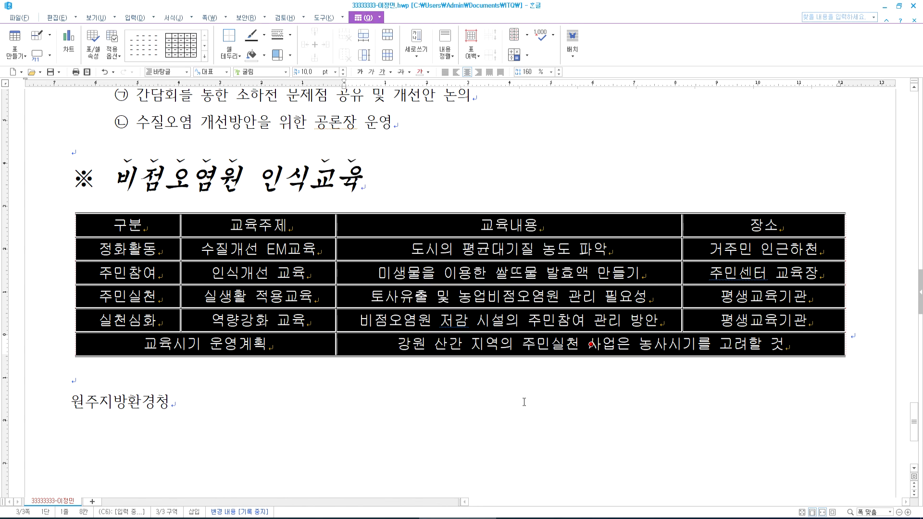
pyautogui.click(520, 402)
# - Add a double-line border under the header row, then compare with the reference PDF
pyautogui.moveTo(143, 224); pyautogui.dragTo(729, 223)
pyautogui.press('l')
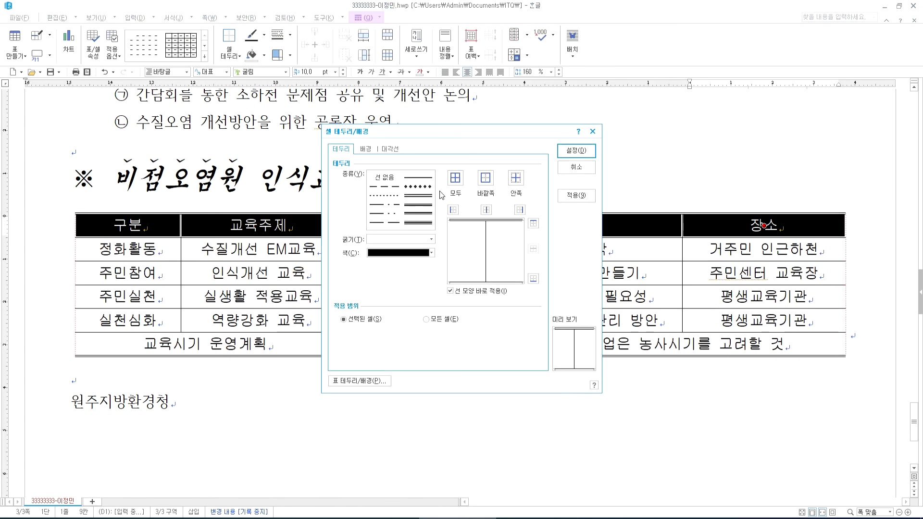
pyautogui.click(417, 196)
pyautogui.click(533, 278)
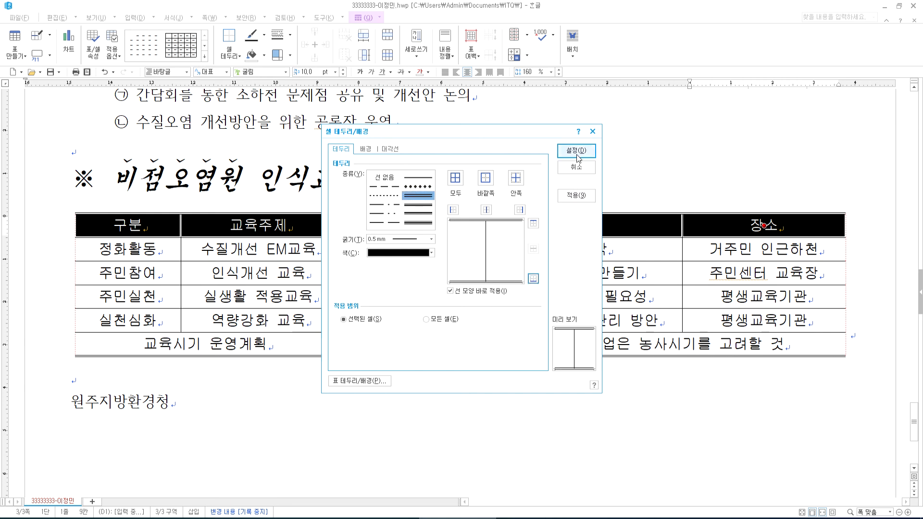
pyautogui.click(576, 151)
pyautogui.click(567, 376)
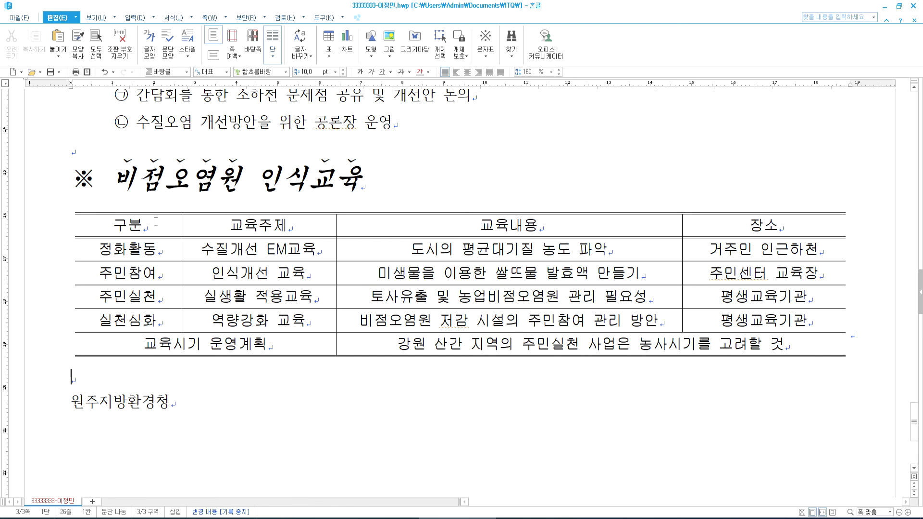
pyautogui.moveTo(160, 221); pyautogui.dragTo(510, 226)
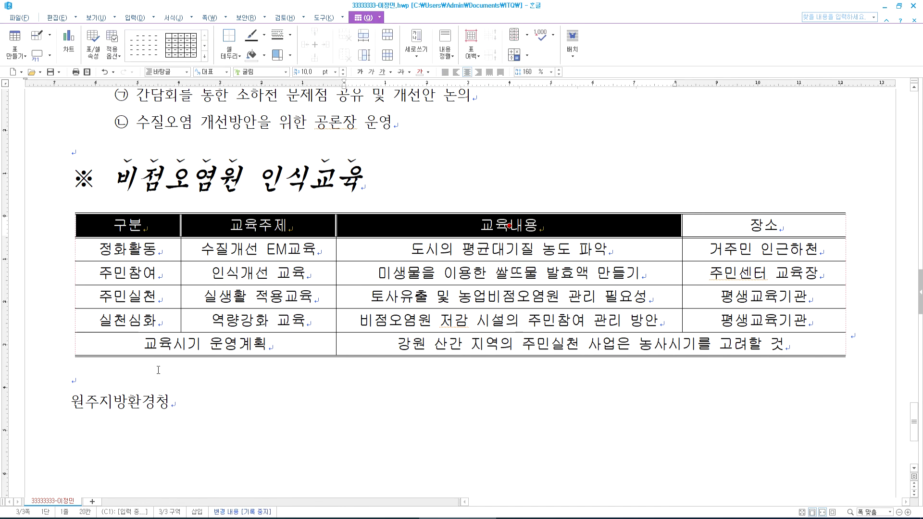
pyautogui.click(139, 381)
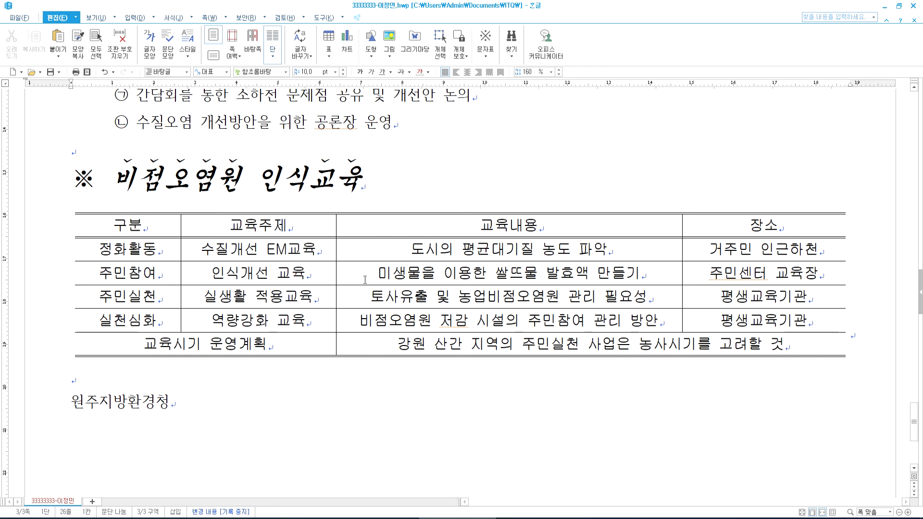
pyautogui.hotkey('alt', 'Tab')
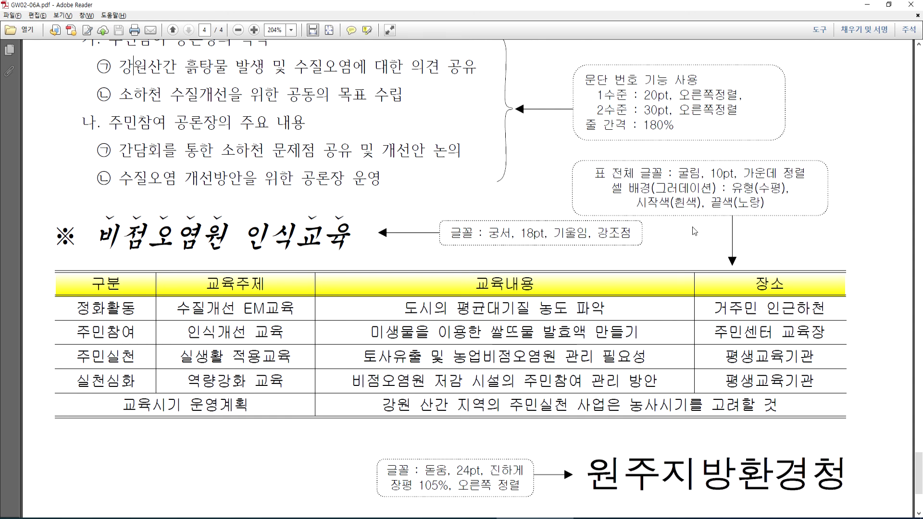
# - Fill the header row with a horizontal white-to-yellow gradient
pyautogui.hotkey('alt', 'Tab')
pyautogui.moveTo(137, 231); pyautogui.dragTo(762, 225)
pyautogui.press('c')
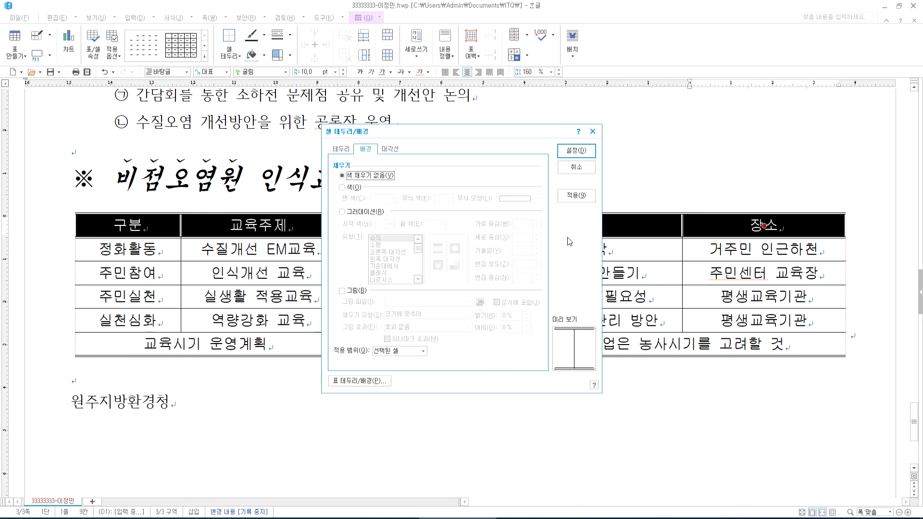
pyautogui.click(350, 212)
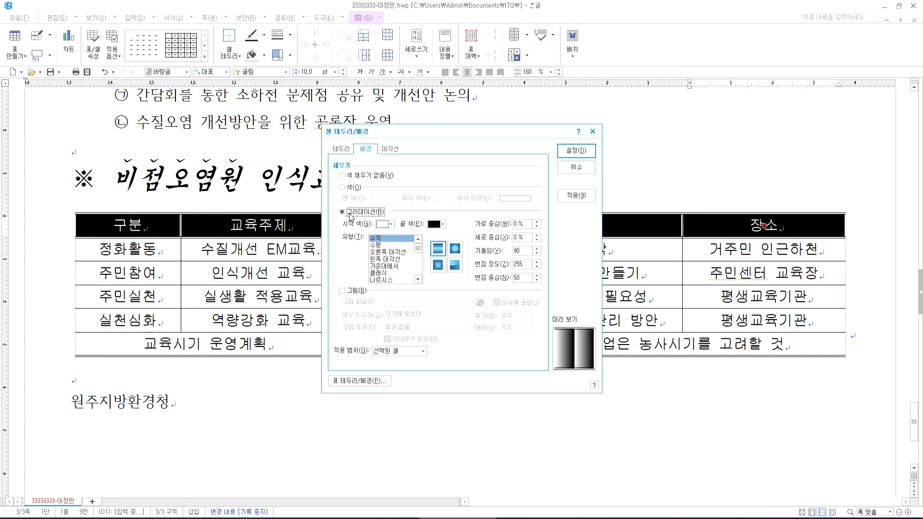
pyautogui.click(376, 246)
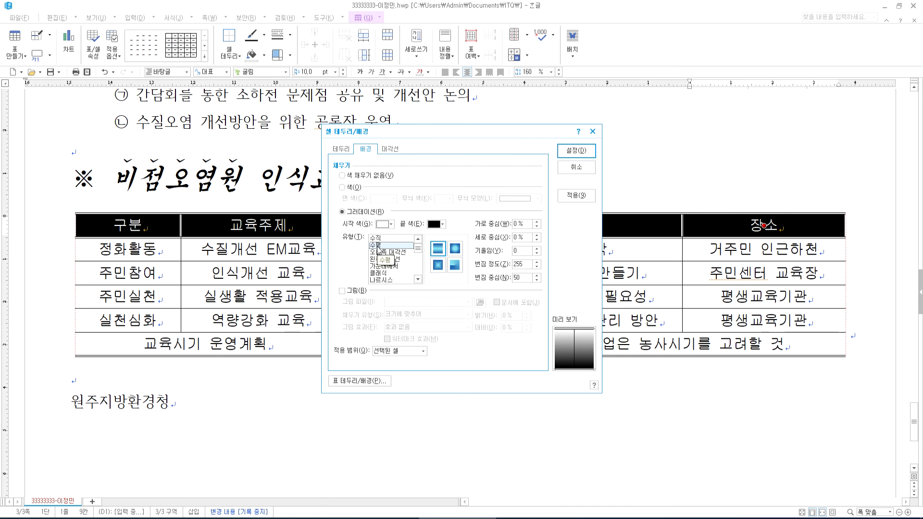
pyautogui.hotkey('alt', 'Tab')
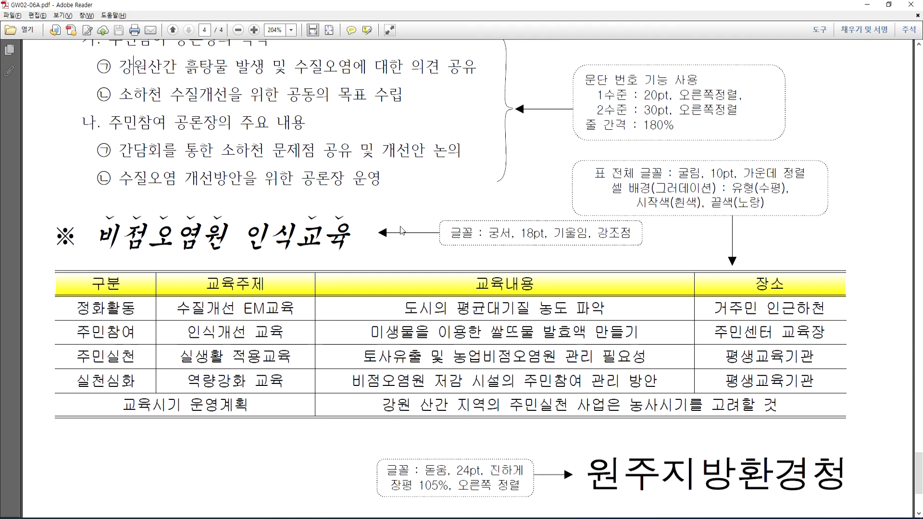
pyautogui.hotkey('alt', 'Tab')
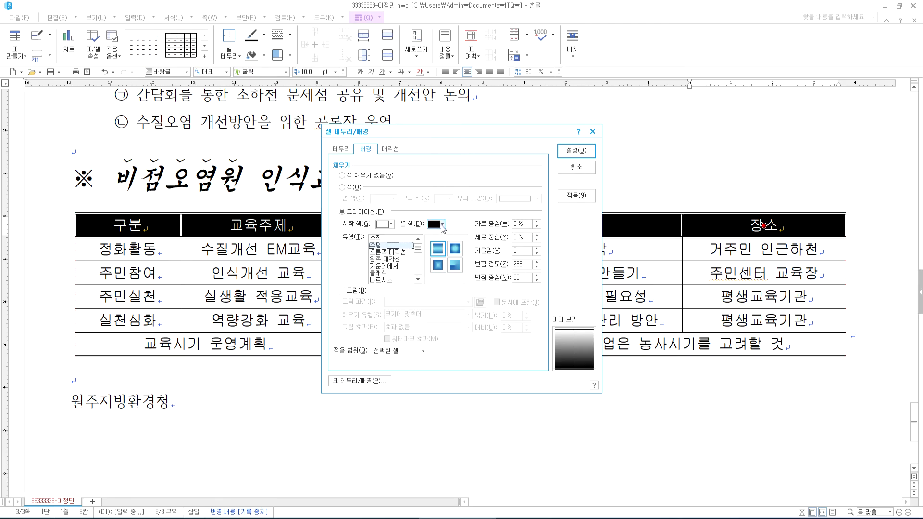
pyautogui.click(442, 224)
pyautogui.click(455, 252)
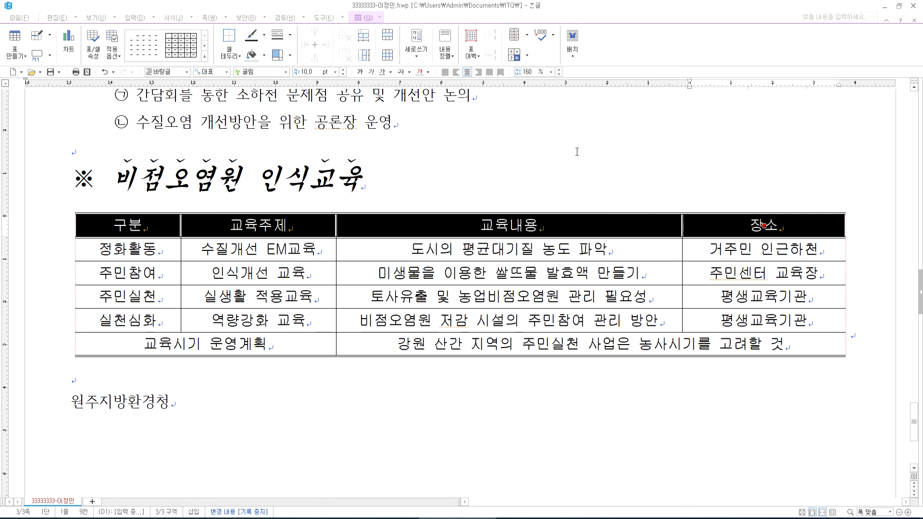
pyautogui.click(576, 151)
pyautogui.press('Escape')
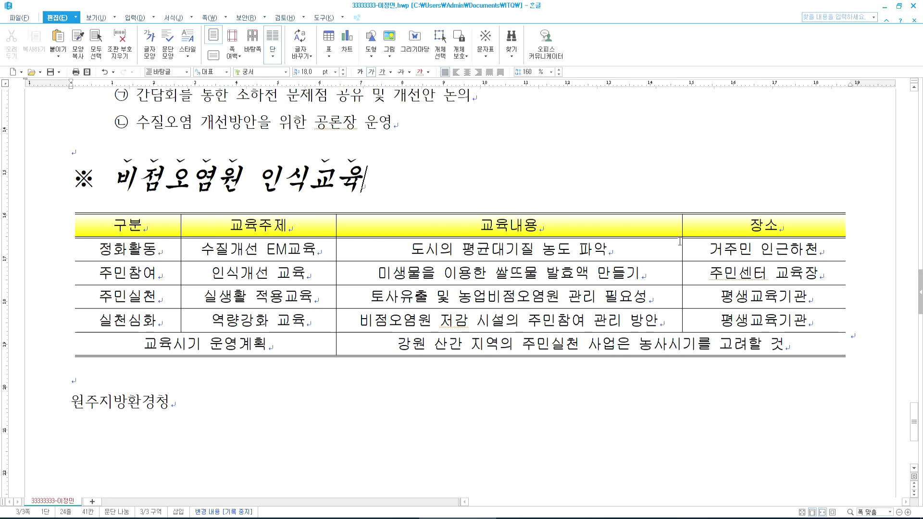
# - Compare with the reference PDF and move to the blank line above 원주지방환경청
pyautogui.hotkey('alt', 'Tab')
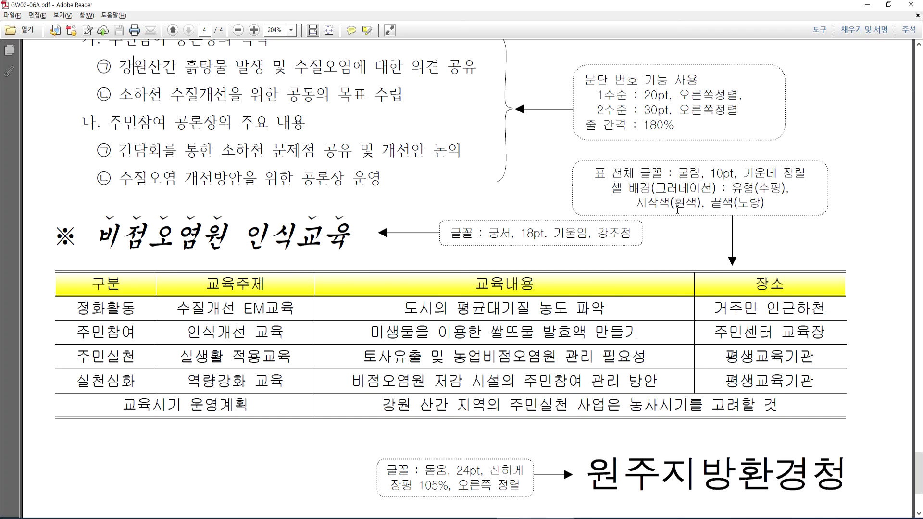
pyautogui.hotkey('alt', 'Tab')
pyautogui.click(488, 396)
pyautogui.click(406, 391)
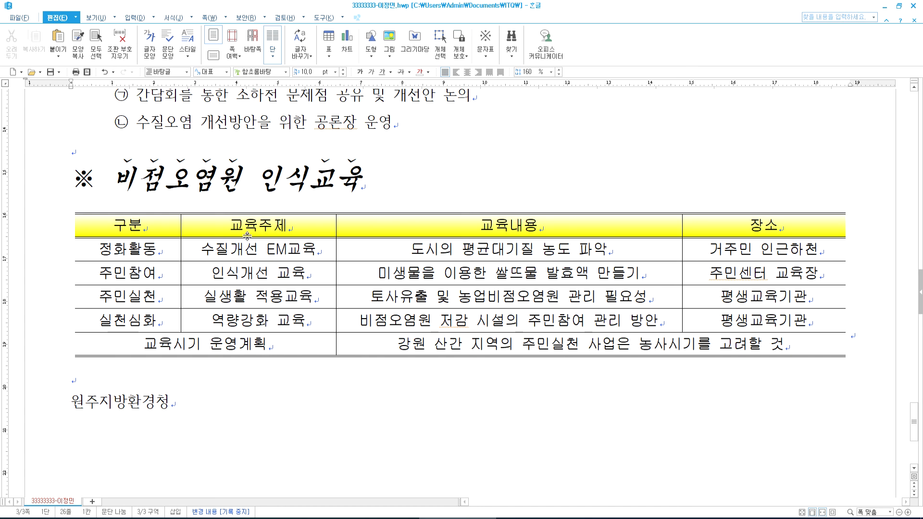
# - Review the header row's border and diagonal settings, then close without changes
pyautogui.moveTo(156, 227); pyautogui.dragTo(764, 227)
pyautogui.press('l')
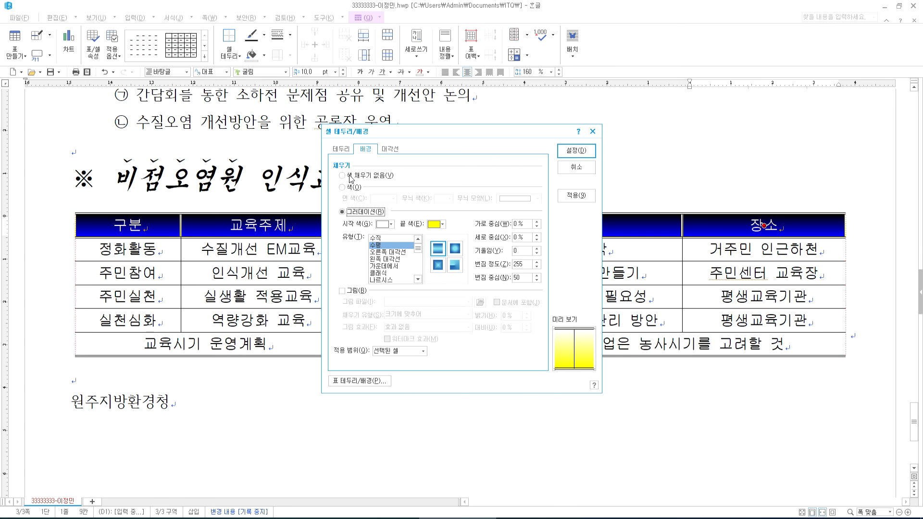
pyautogui.click(341, 151)
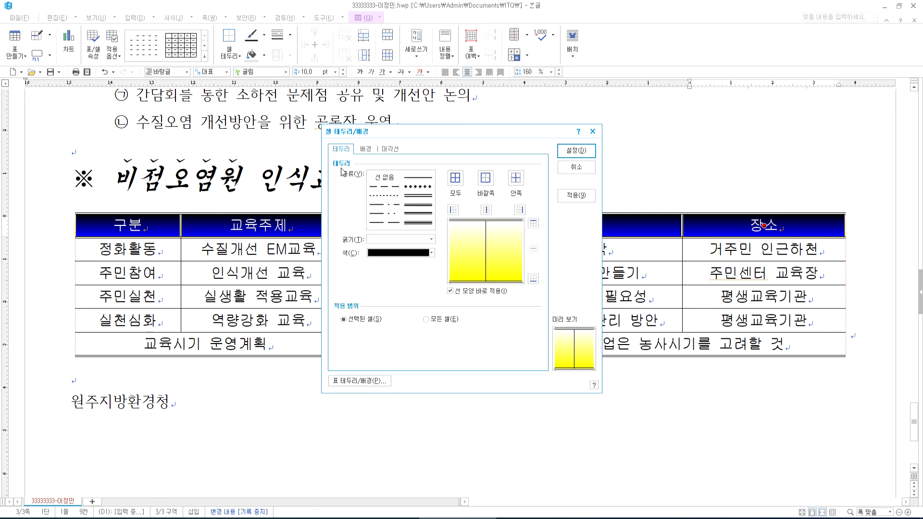
pyautogui.click(393, 151)
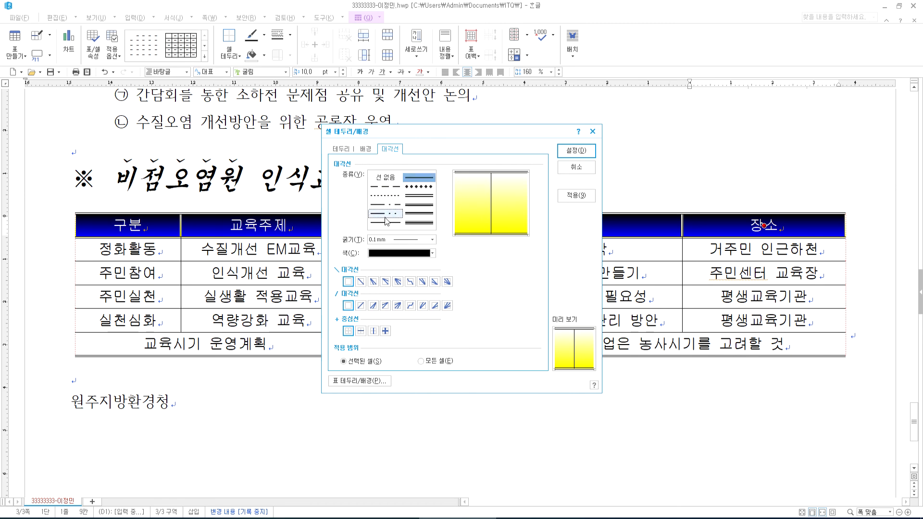
pyautogui.press('Escape')
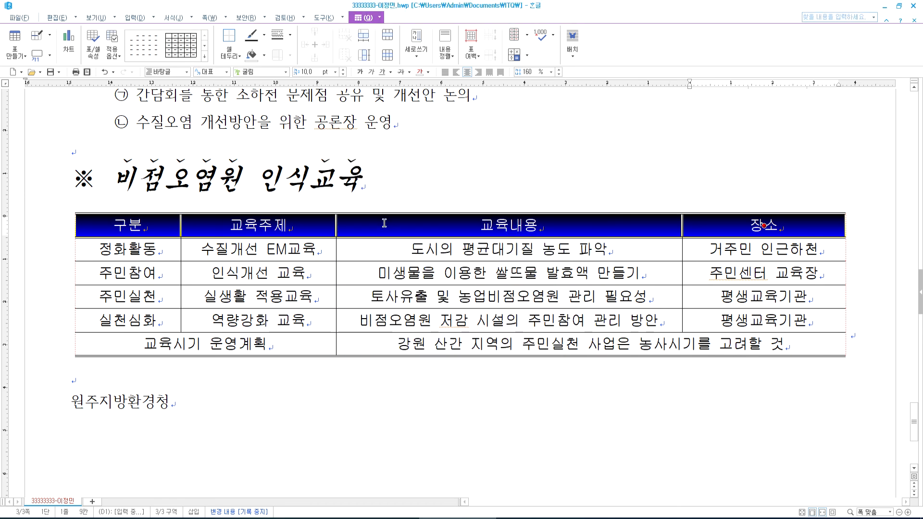
pyautogui.press('Escape')
pyautogui.scroll(-3, 351, 367)
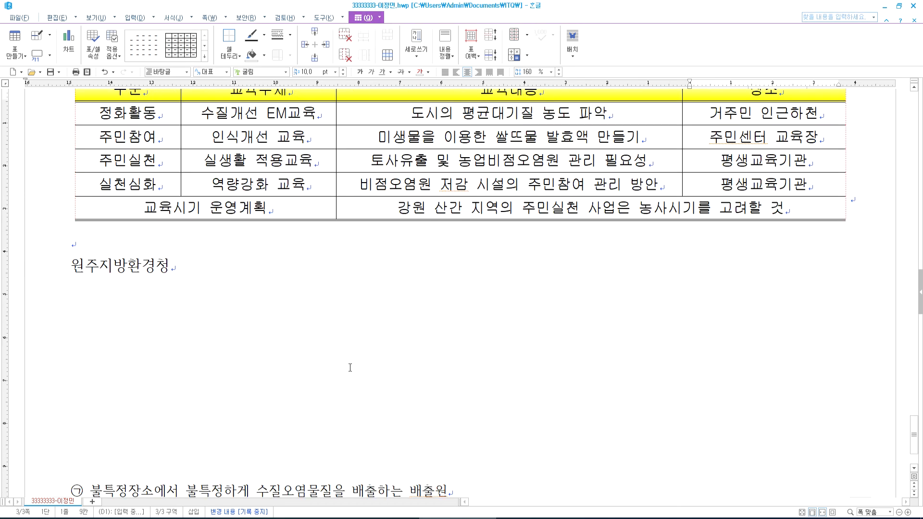
# - Check the reference PDF, then right-align the agency name line 원주지방환경청
pyautogui.hotkey('alt', 'Tab')
pyautogui.scroll(-3, 564, 384)
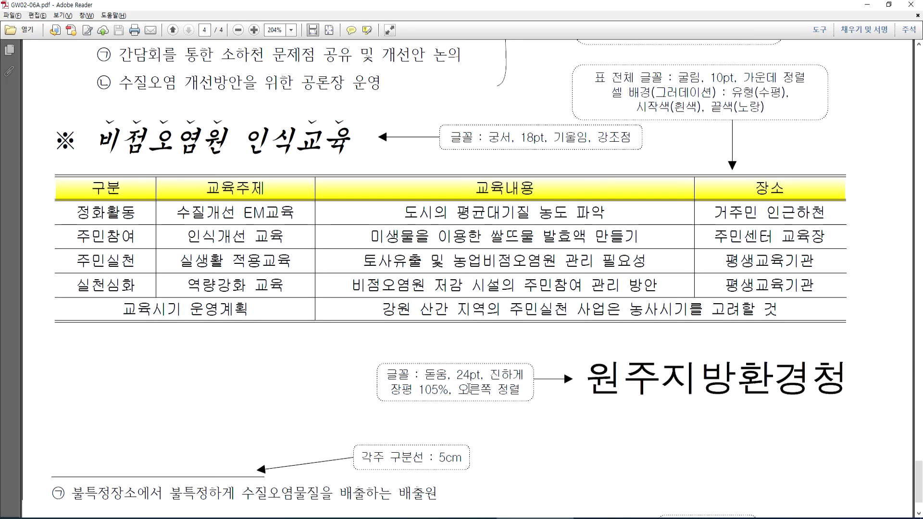
pyautogui.hotkey('alt', 'Tab')
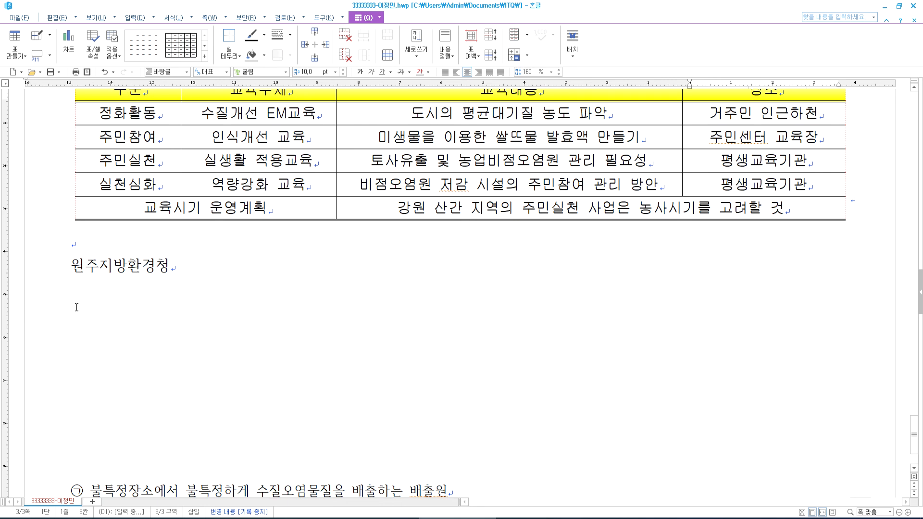
pyautogui.moveTo(71, 268); pyautogui.dragTo(198, 268)
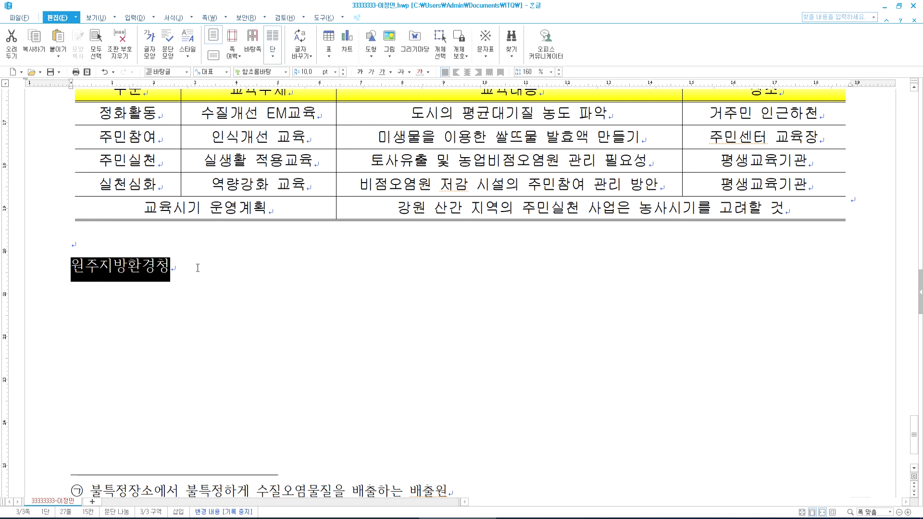
pyautogui.click(478, 72)
# - Make 원주지방환경청 bold at 24 pt in the 돋움 font
pyautogui.click(344, 69)
pyautogui.click(343, 70)
pyautogui.click(344, 70)
pyautogui.click(343, 70)
pyautogui.click(344, 70)
pyautogui.click(343, 70)
pyautogui.click(343, 69)
pyautogui.click(343, 69)
pyautogui.click(344, 70)
pyautogui.click(343, 70)
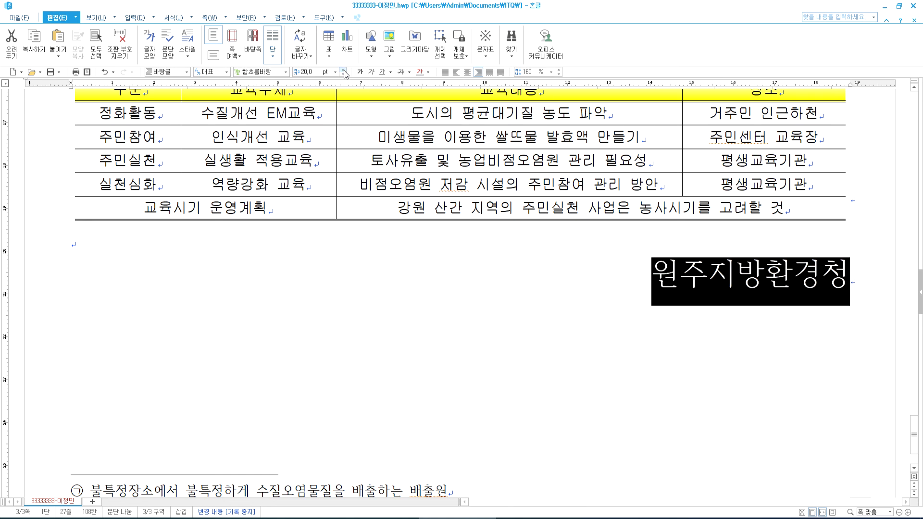
pyautogui.click(343, 69)
pyautogui.click(343, 70)
pyautogui.click(343, 70)
pyautogui.click(343, 70)
pyautogui.click(359, 71)
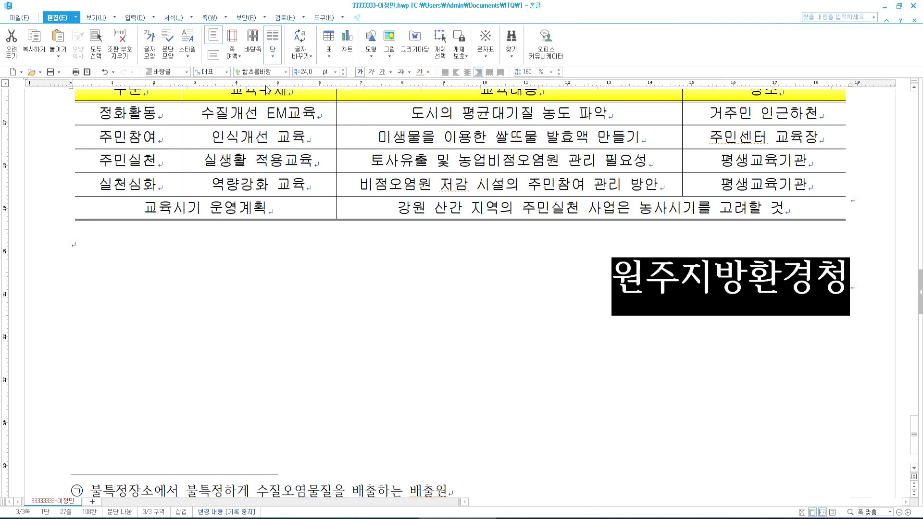
pyautogui.click(287, 72)
pyautogui.click(267, 113)
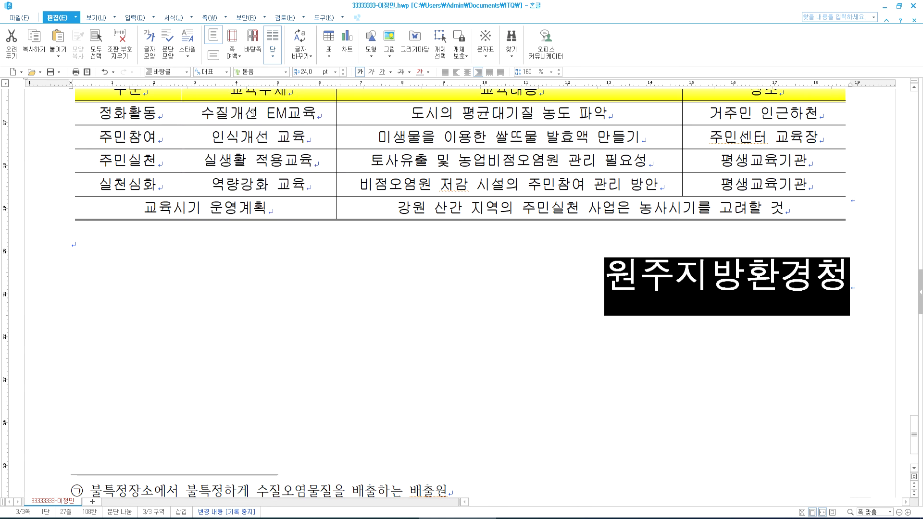
# - Set the agency name's character width (장평) to 105% in Character Shape
pyautogui.click(172, 18)
pyautogui.click(187, 46)
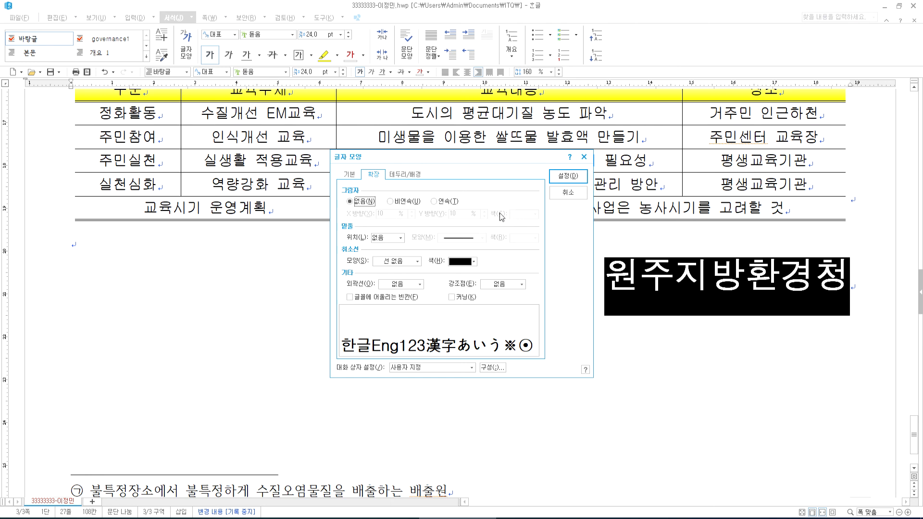
pyautogui.click(350, 176)
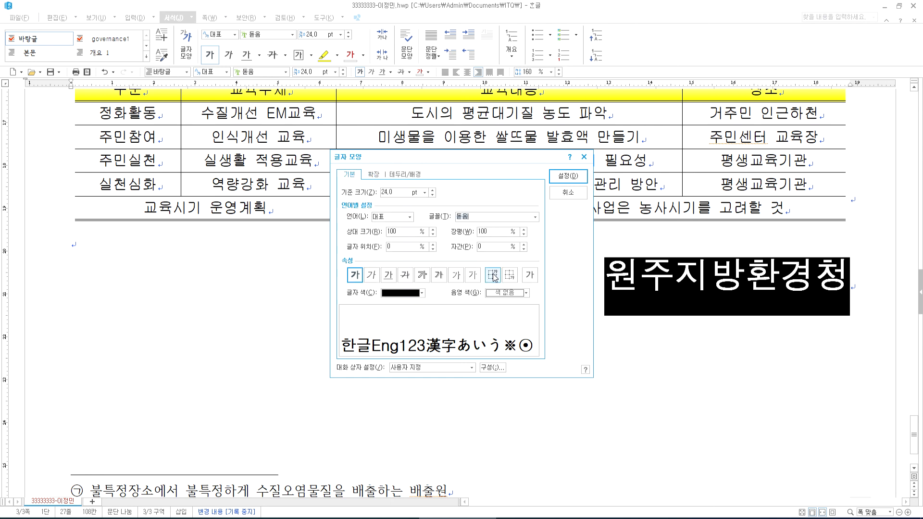
pyautogui.click(525, 229)
pyautogui.click(525, 230)
pyautogui.click(524, 230)
pyautogui.click(525, 230)
pyautogui.click(525, 229)
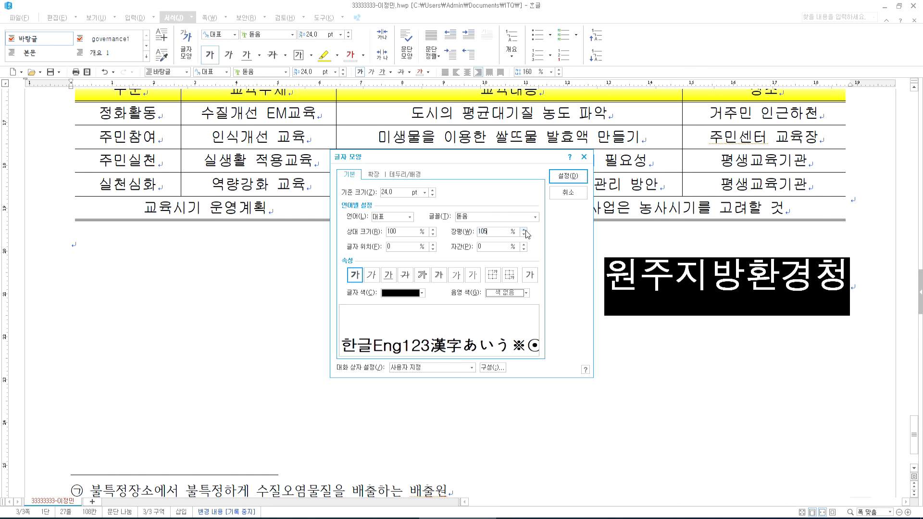
pyautogui.click(569, 176)
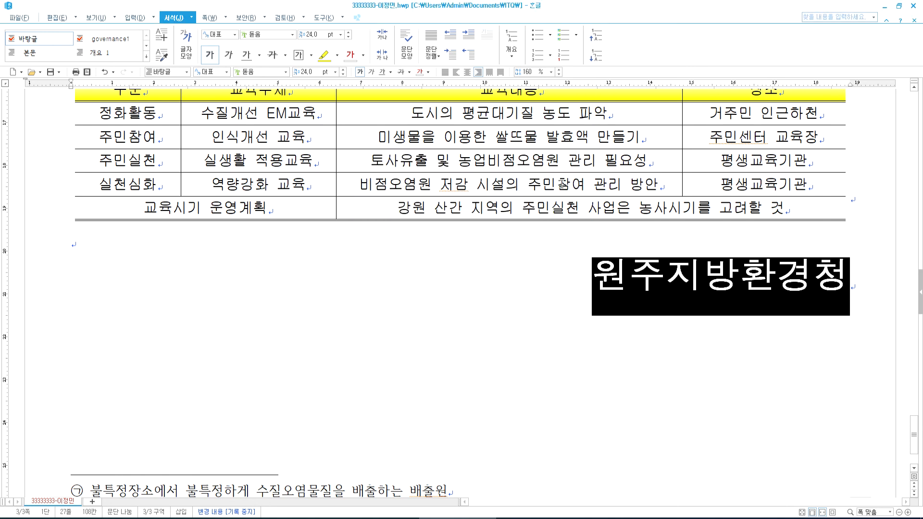
pyautogui.click(571, 268)
pyautogui.scroll(-3, 389, 285)
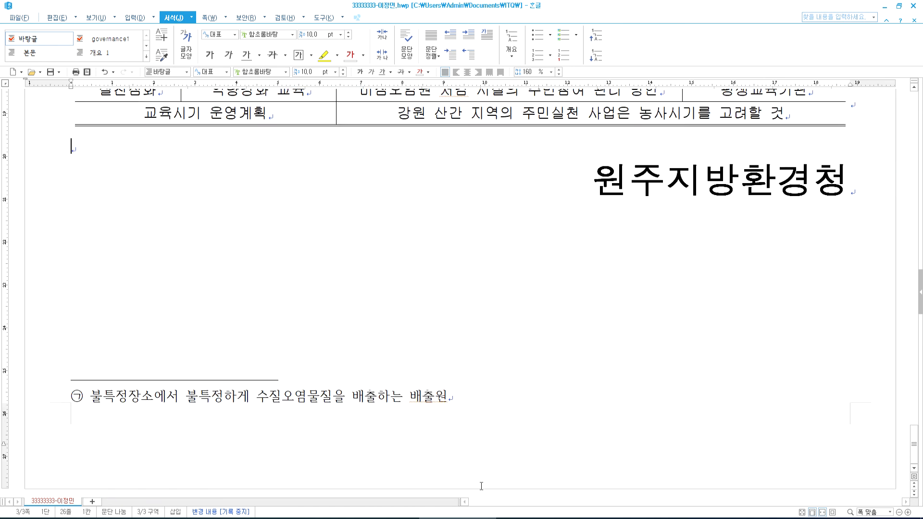
pyautogui.hotkey('alt', 'Tab')
pyautogui.scroll(4, 684, 191)
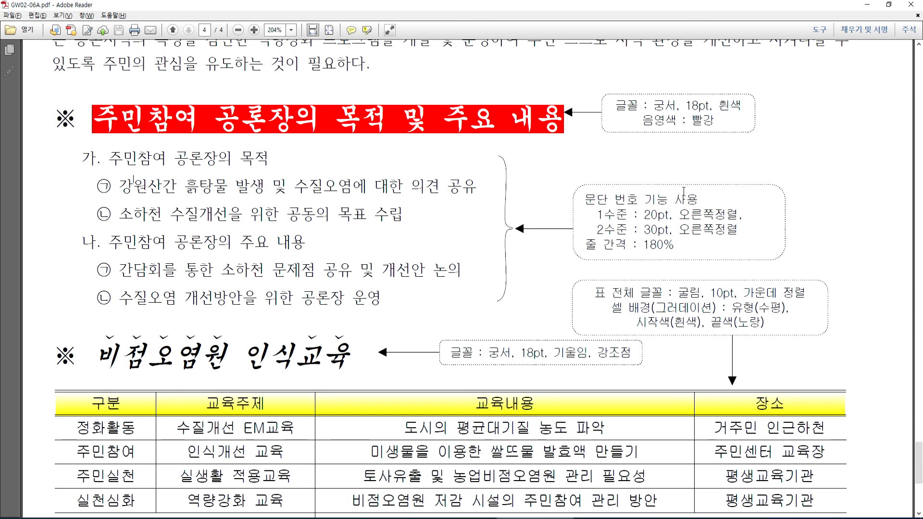
pyautogui.scroll(-6, 693, 182)
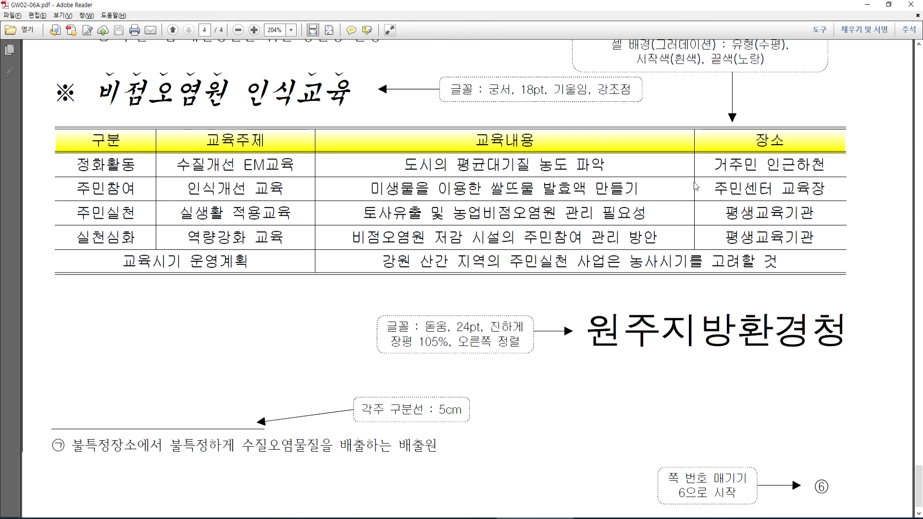
pyautogui.scroll(-1, 694, 182)
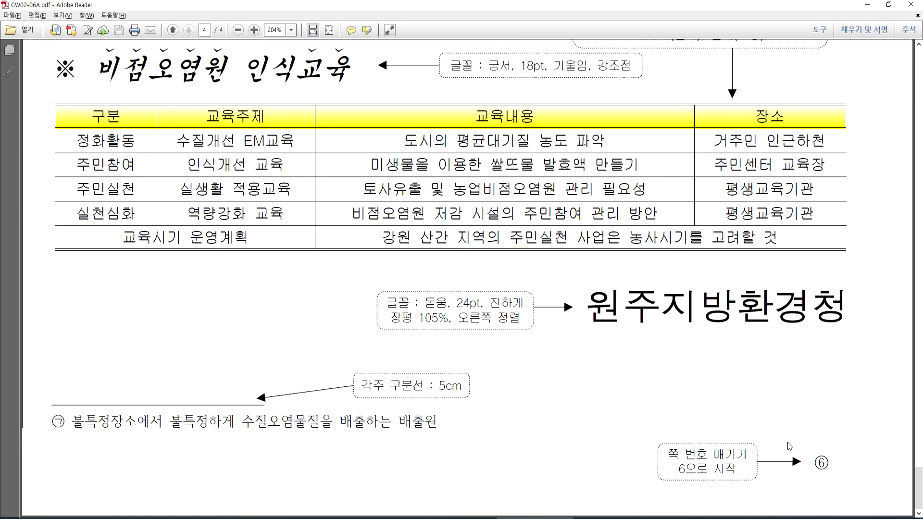
pyautogui.hotkey('alt', 'Tab')
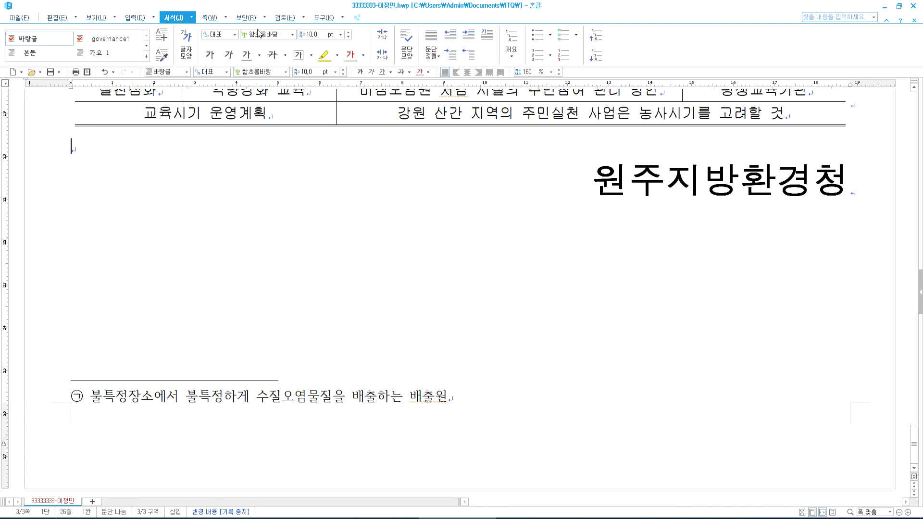
# - Set page numbering to the bottom-right position with circled ①,②,③ numbers
pyautogui.click(210, 17)
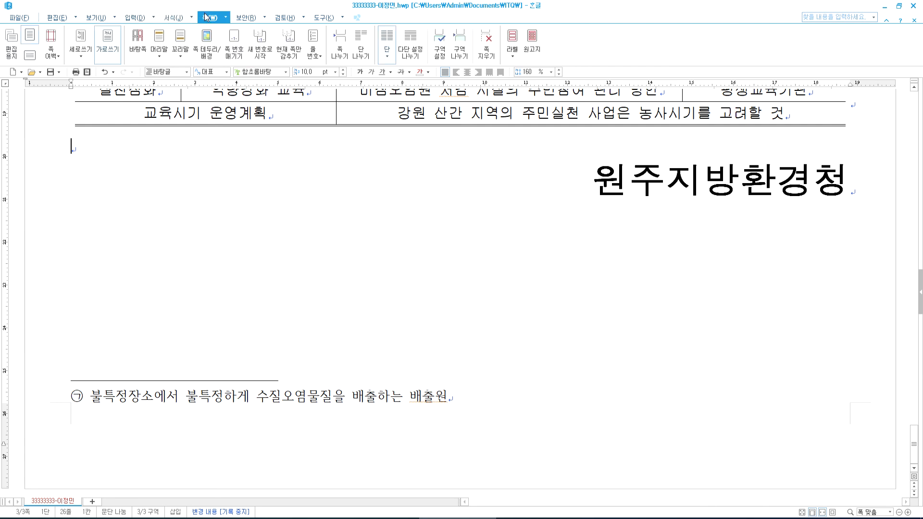
pyautogui.click(234, 51)
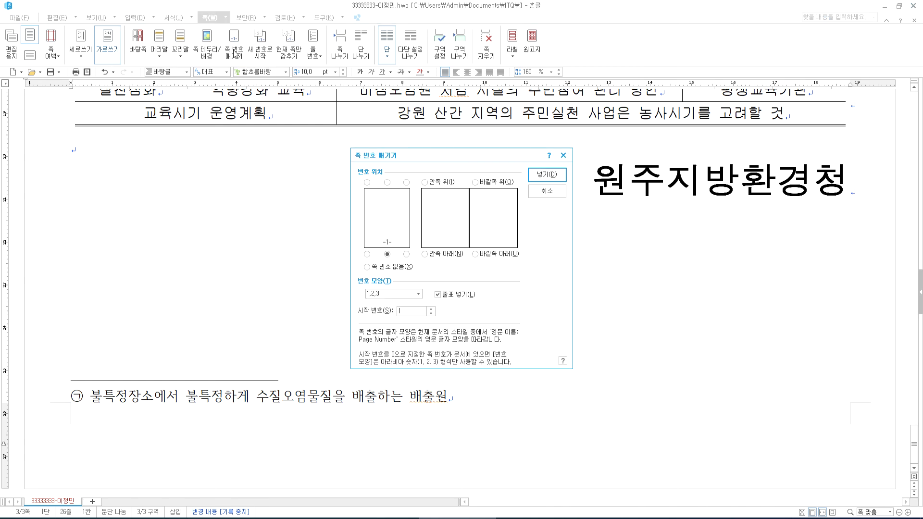
pyautogui.click(529, 518)
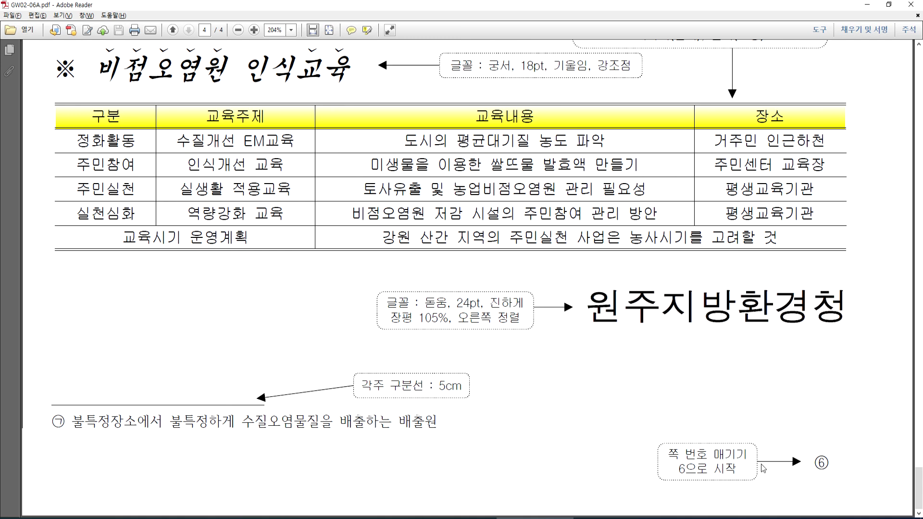
pyautogui.click(460, 518)
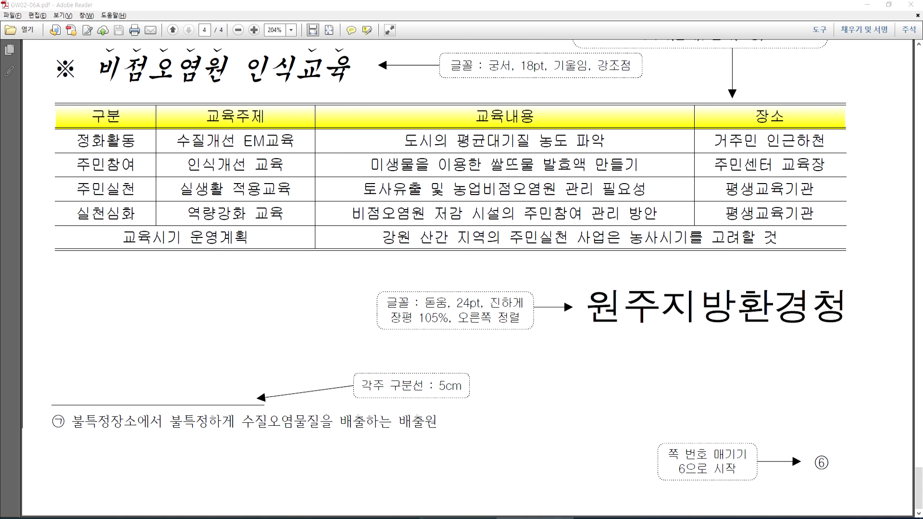
pyautogui.click(406, 254)
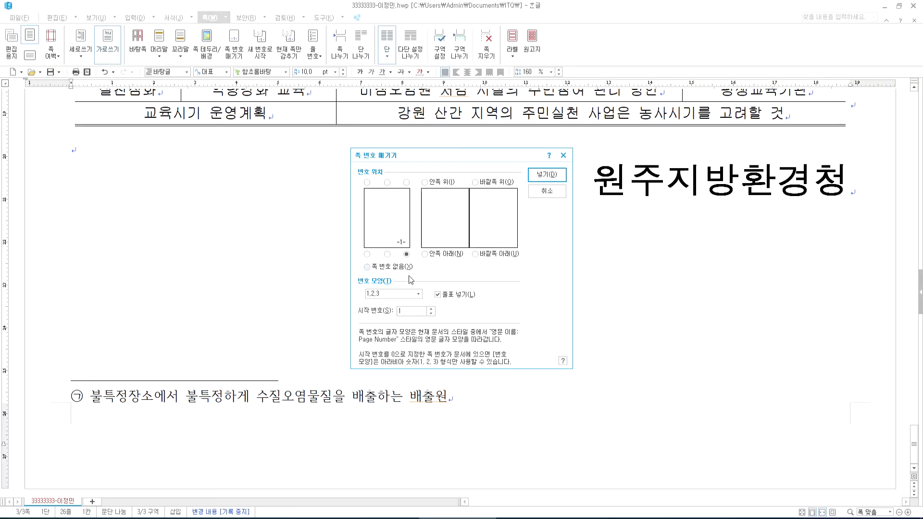
pyautogui.click(411, 297)
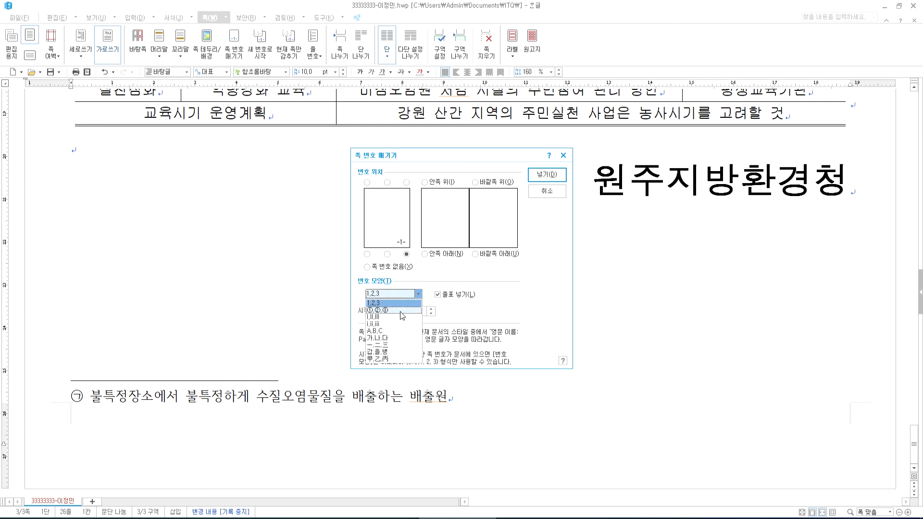
pyautogui.click(405, 311)
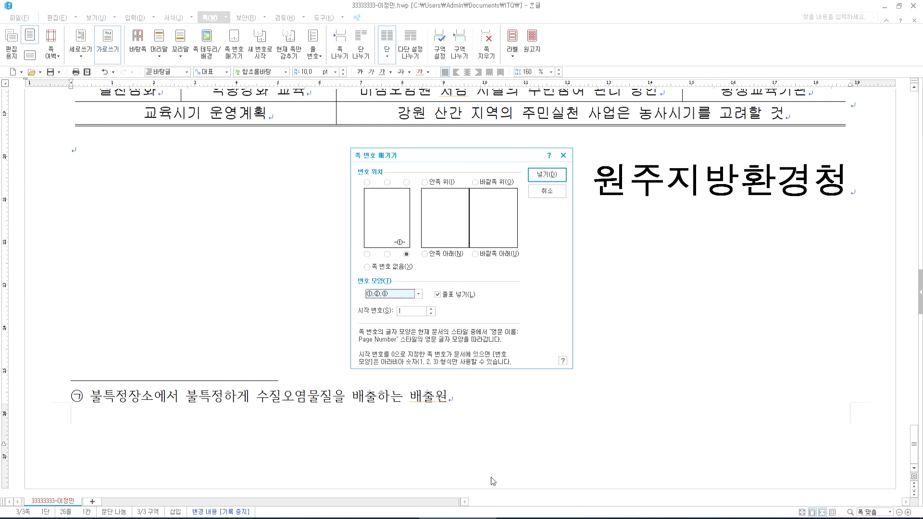
# - Leave 줄표 넣기 checked and insert the dashed page number - ③ -
pyautogui.click(443, 297)
pyautogui.click(443, 297)
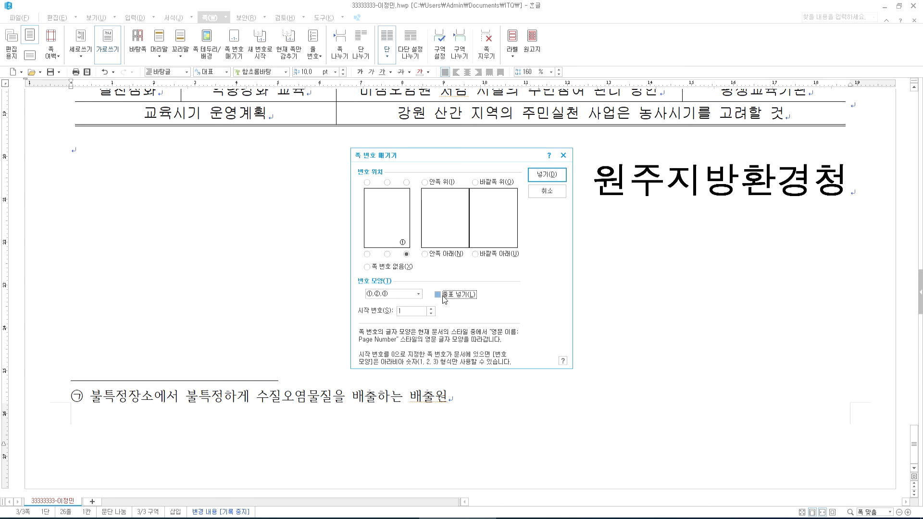
pyautogui.click(535, 518)
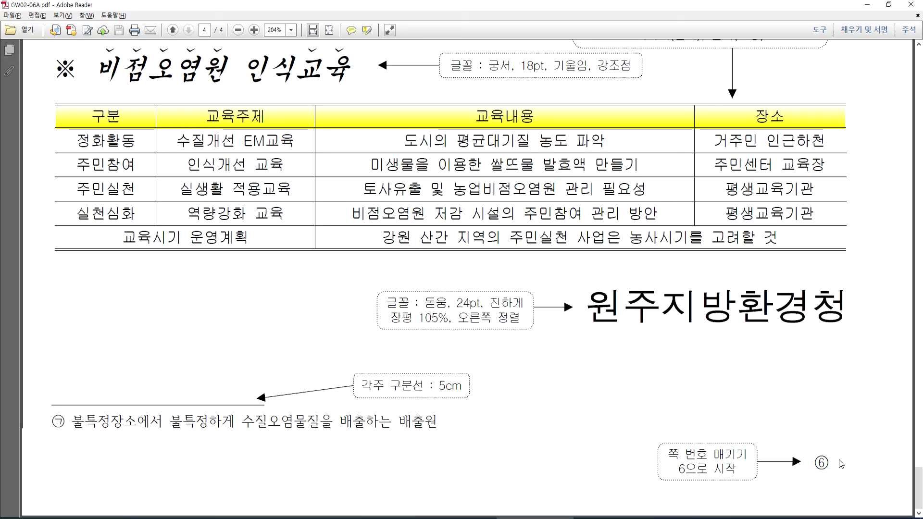
pyautogui.hotkey('alt', 'Tab')
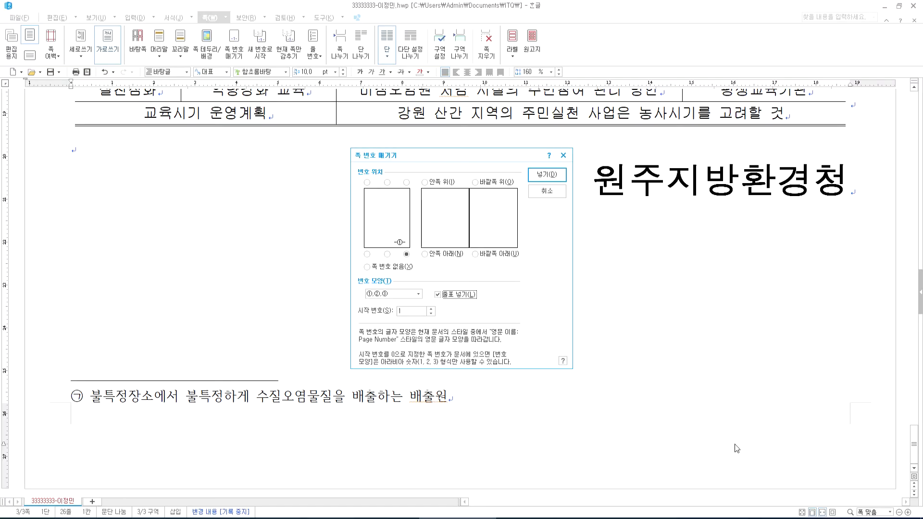
pyautogui.click(447, 303)
pyautogui.click(445, 298)
pyautogui.click(442, 295)
pyautogui.click(443, 295)
pyautogui.click(547, 175)
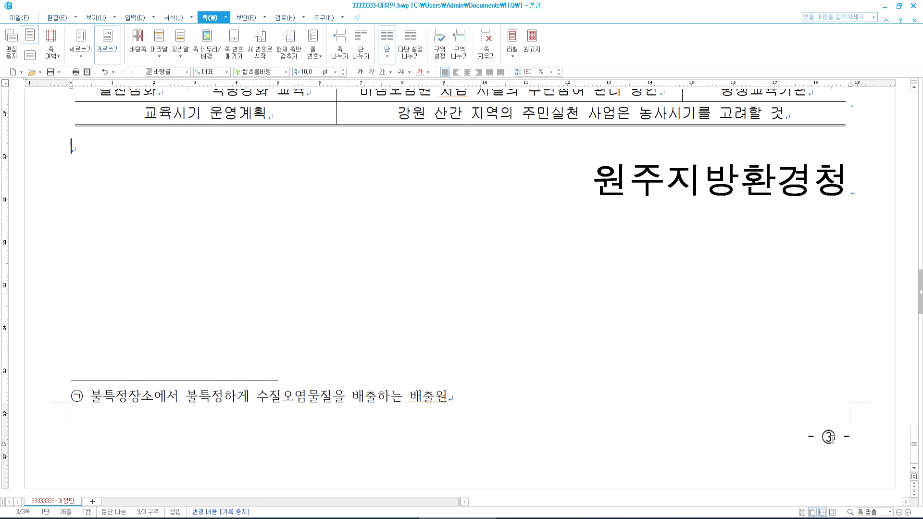
# - Leave the footnote and turn on the 조판 부호 layout code display
pyautogui.tripleClick(822, 437)
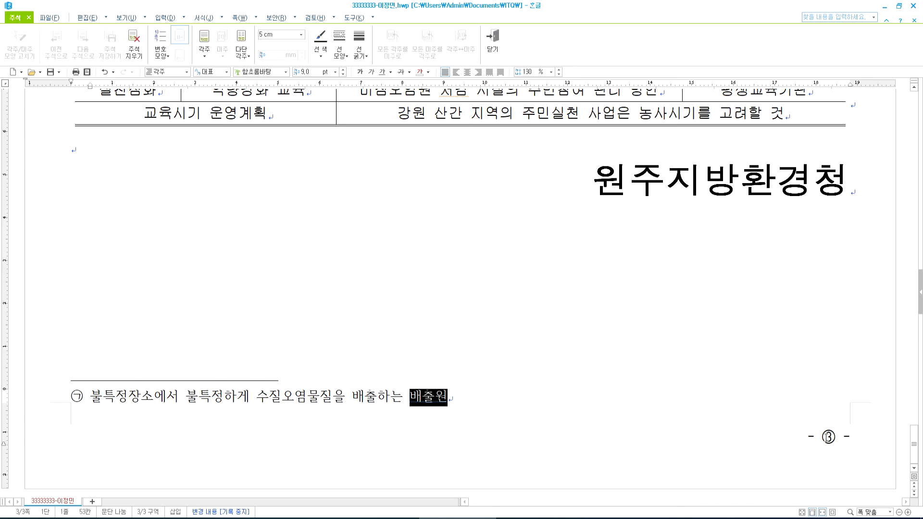
pyautogui.tripleClick(822, 436)
pyautogui.click(610, 231)
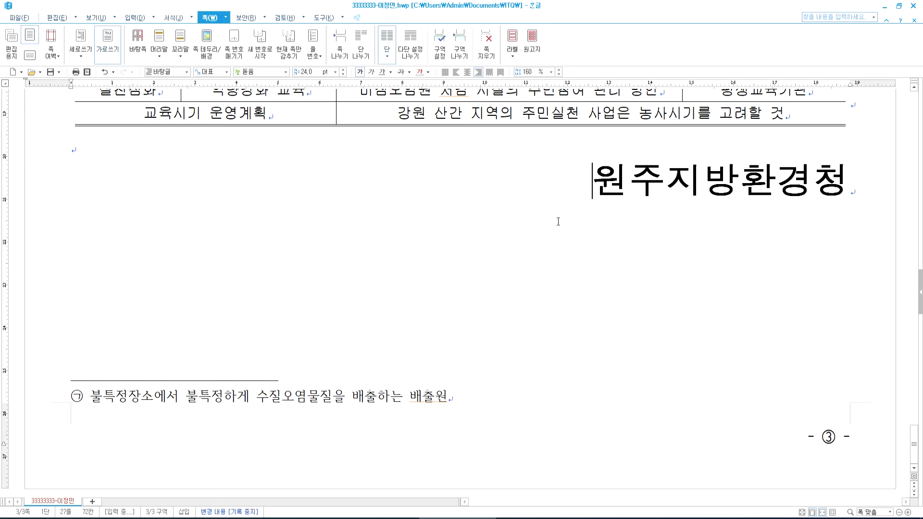
pyautogui.click(90, 17)
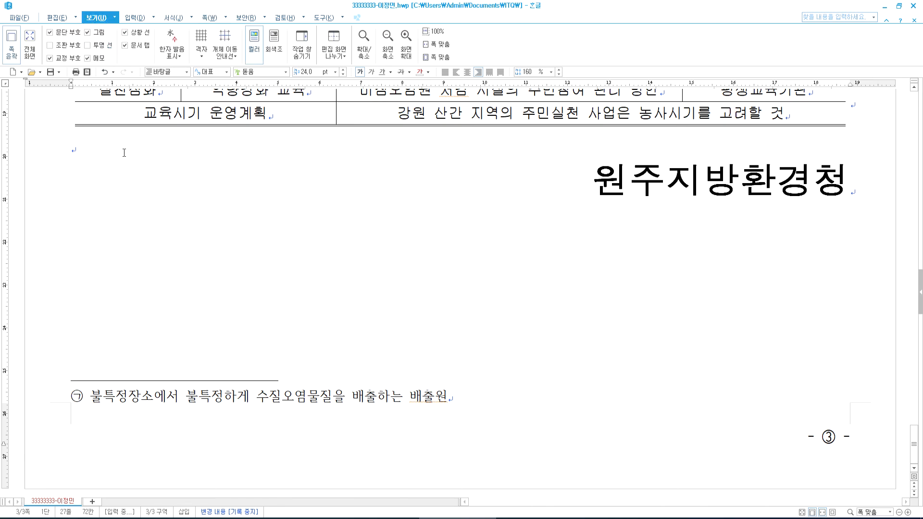
pyautogui.scroll(3, 105, 87)
pyautogui.click(50, 45)
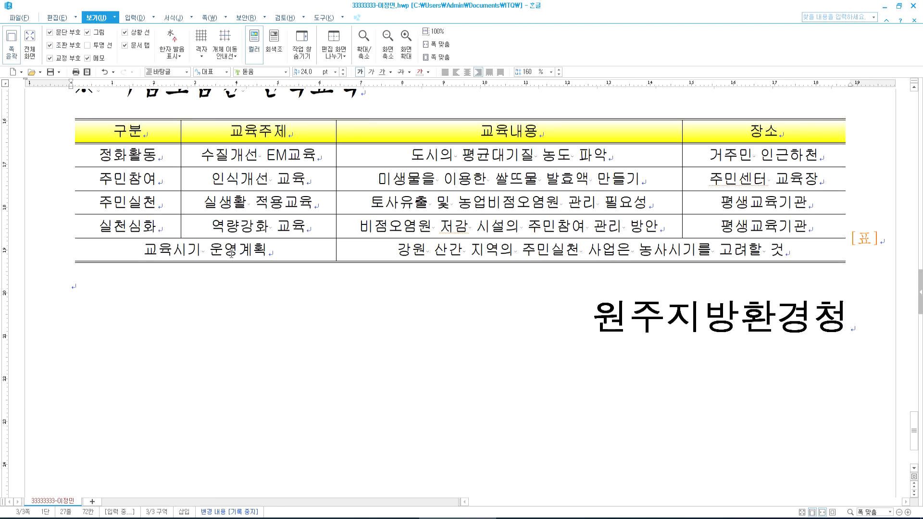
# - Edit the page-number code to remove the dashes, leaving ③, then hide the layout codes
pyautogui.scroll(8, 232, 256)
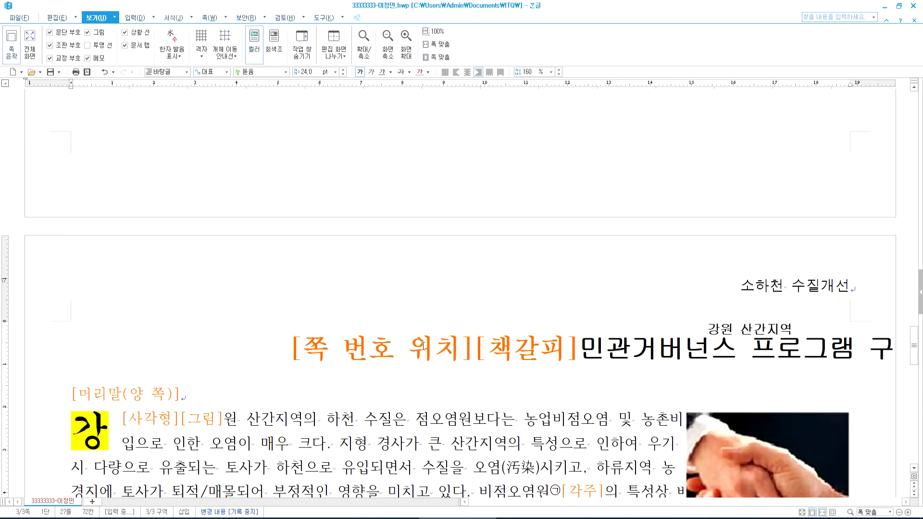
pyautogui.scroll(-2, 374, 347)
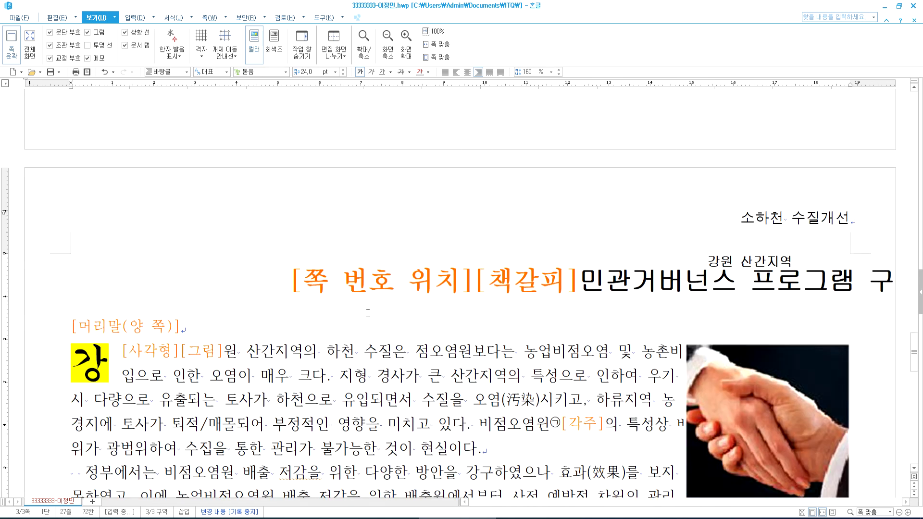
pyautogui.doubleClick(361, 283)
pyautogui.click(454, 295)
pyautogui.click(544, 177)
pyautogui.scroll(-15, 827, 289)
pyautogui.scroll(5, 827, 289)
pyautogui.scroll(-5, 828, 289)
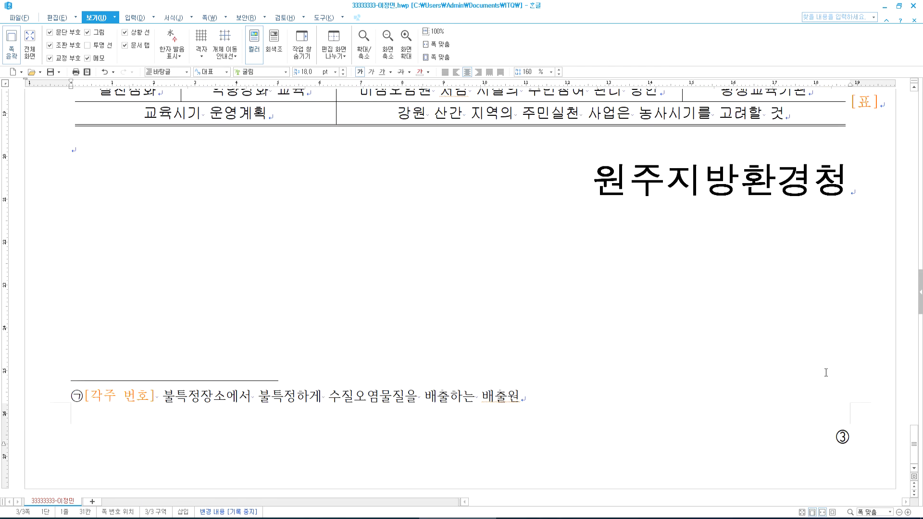
pyautogui.scroll(15, 849, 442)
pyautogui.scroll(-3, 340, 315)
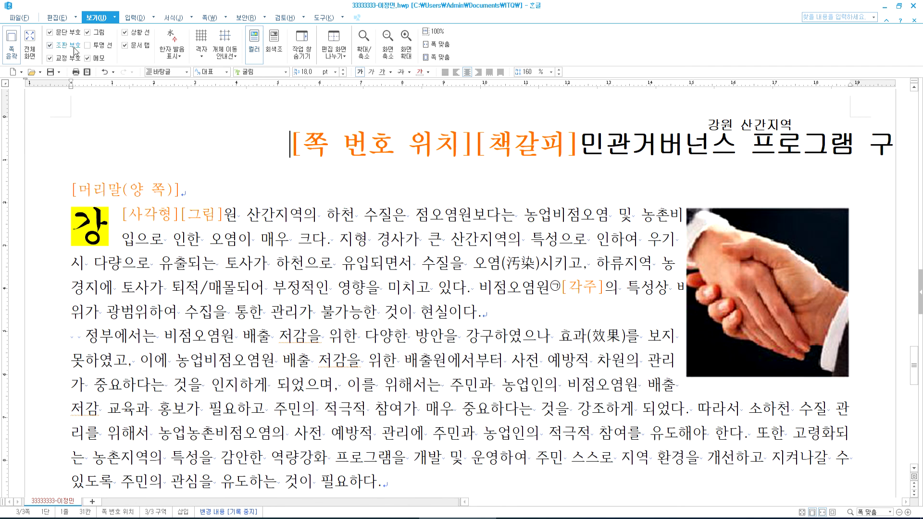
pyautogui.click(50, 45)
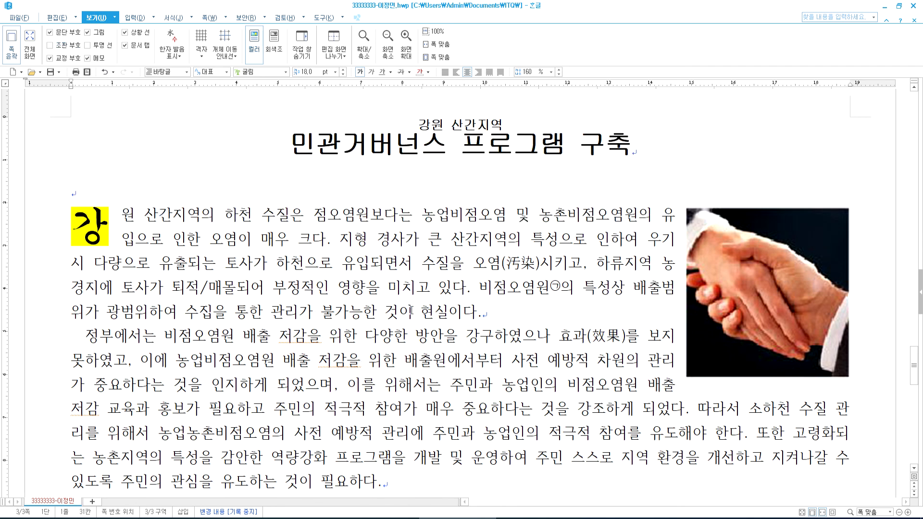
pyautogui.scroll(-7, 408, 316)
pyautogui.scroll(-7, 408, 316)
pyautogui.scroll(-7, 408, 315)
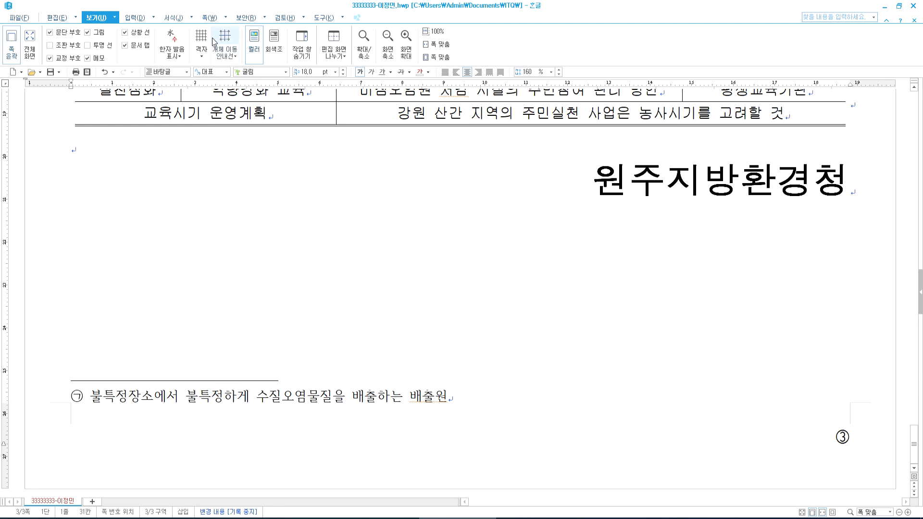
# - Restart the 쪽 번호 numbering at 6 so this page shows ⑥
pyautogui.click(210, 17)
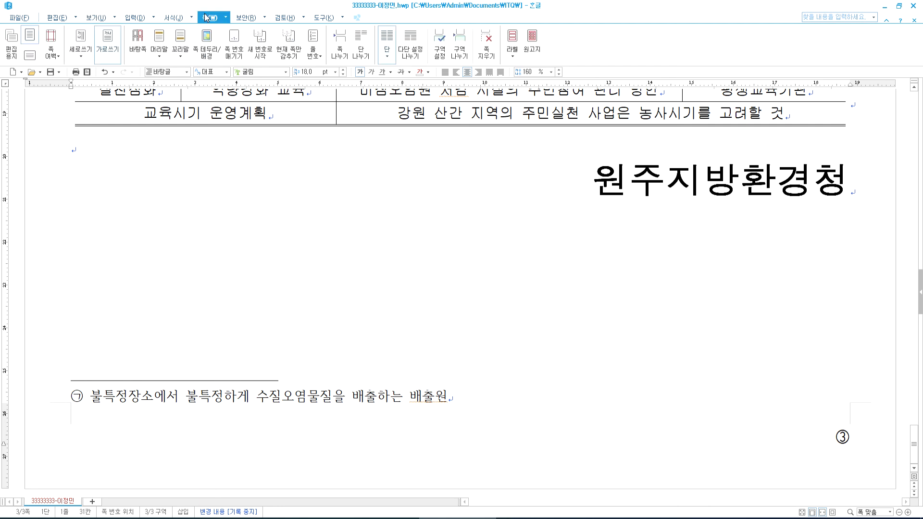
pyautogui.click(260, 56)
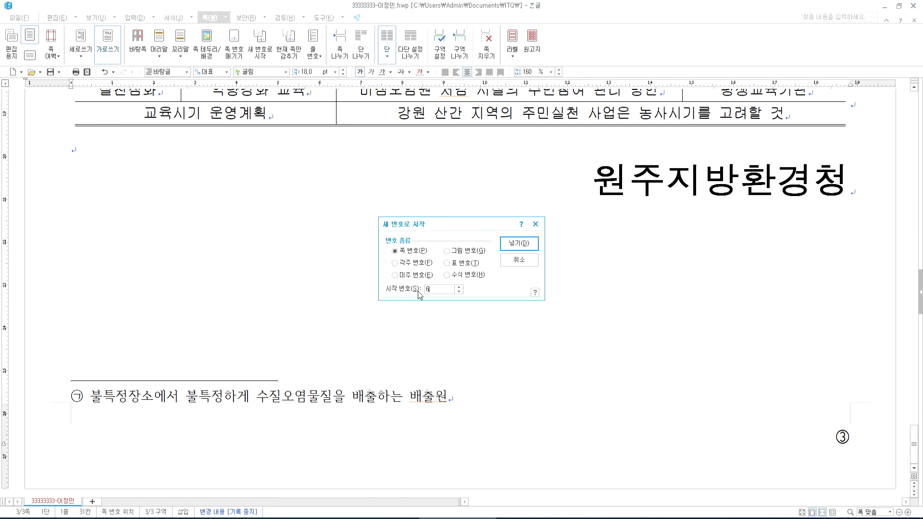
pyautogui.click(521, 243)
pyautogui.scroll(-11, 829, 431)
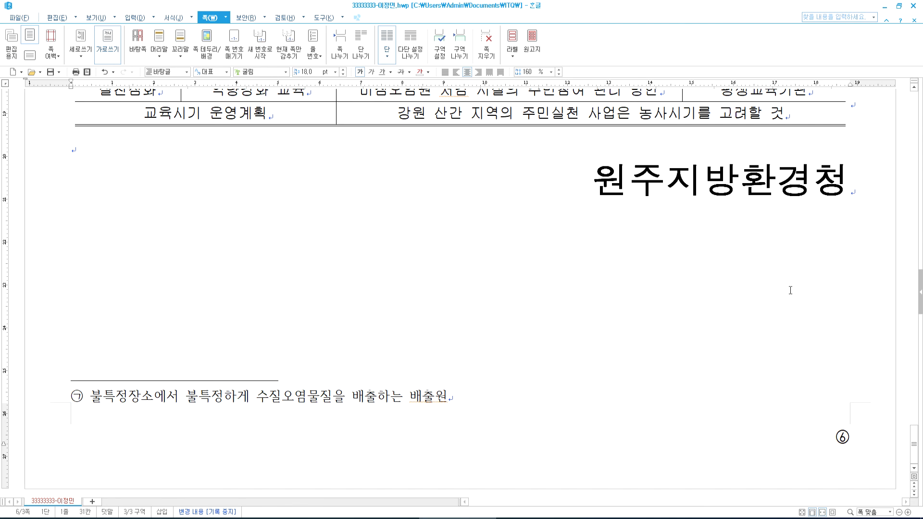
pyautogui.scroll(16, 791, 290)
pyautogui.scroll(-2, 790, 287)
# - Scroll back up through the document and place the cursor on page 1
pyautogui.press('End')
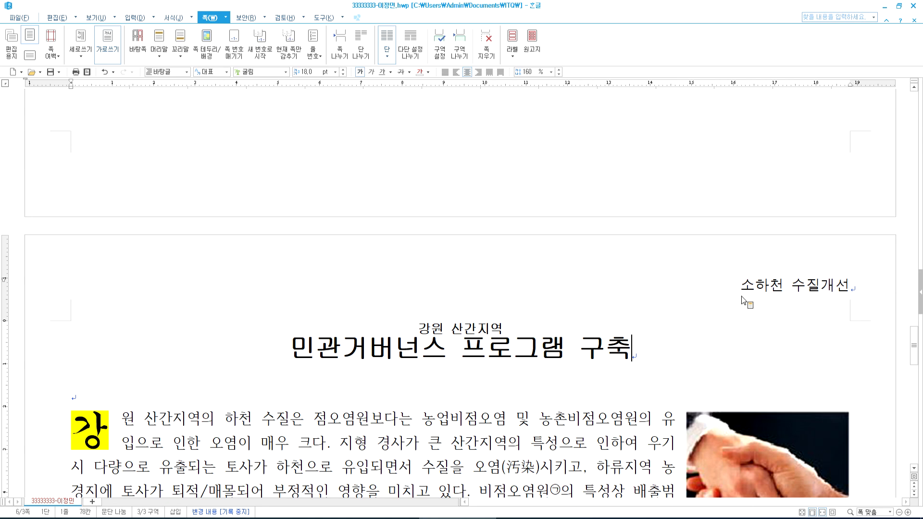
pyautogui.scroll(20, 472, 260)
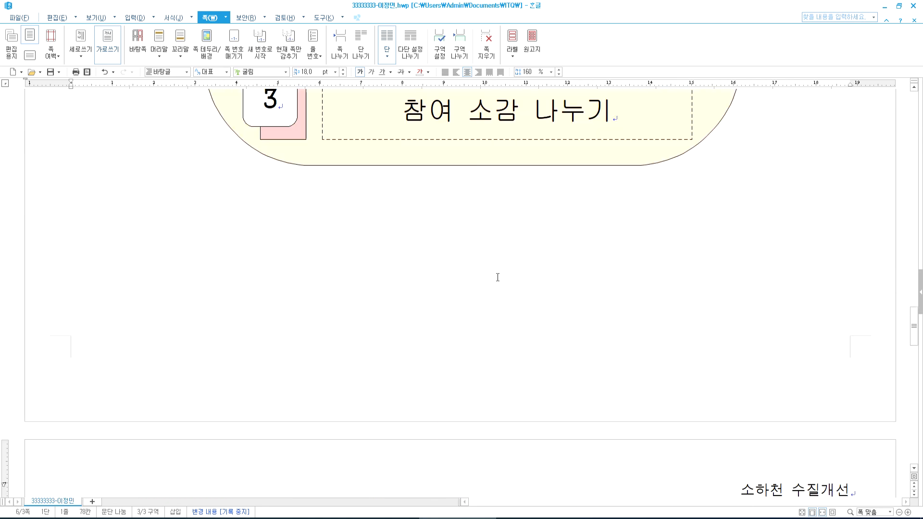
pyautogui.scroll(5, 473, 260)
pyautogui.scroll(-5, 406, 233)
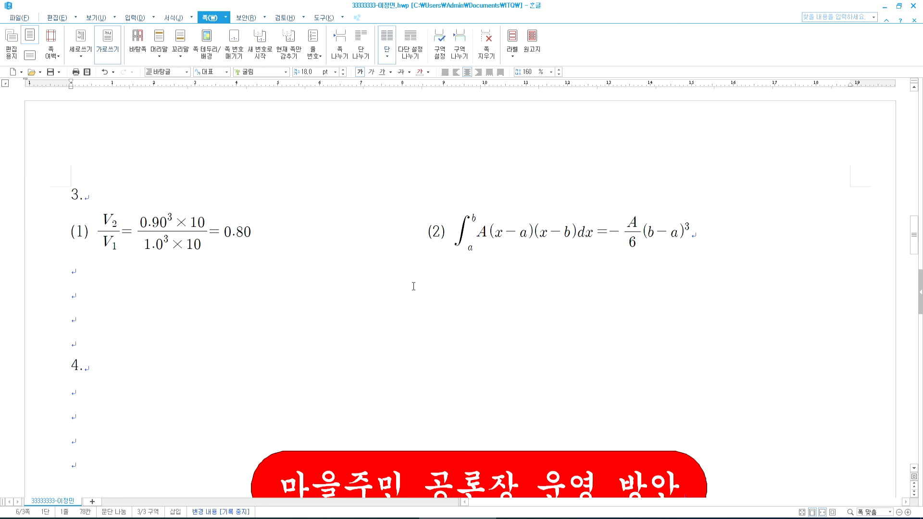
pyautogui.scroll(5, 410, 293)
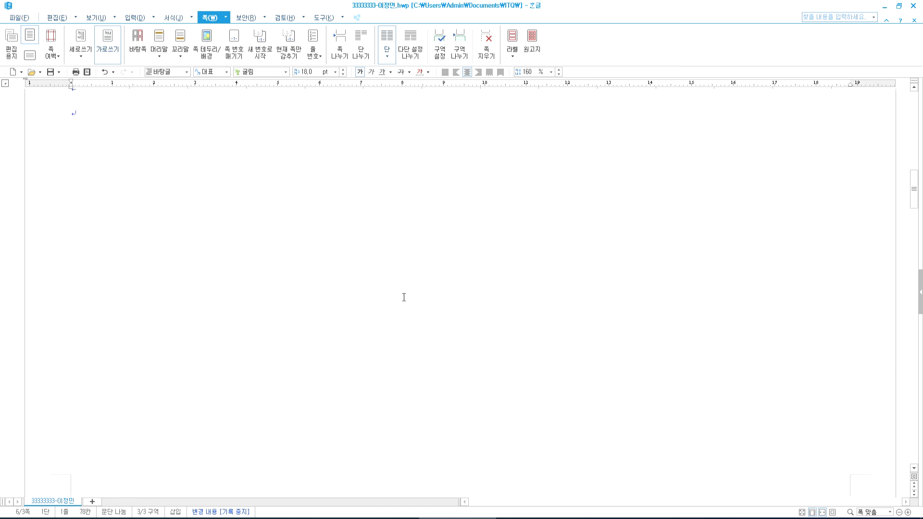
pyautogui.scroll(-5, 404, 300)
pyautogui.scroll(2, 411, 291)
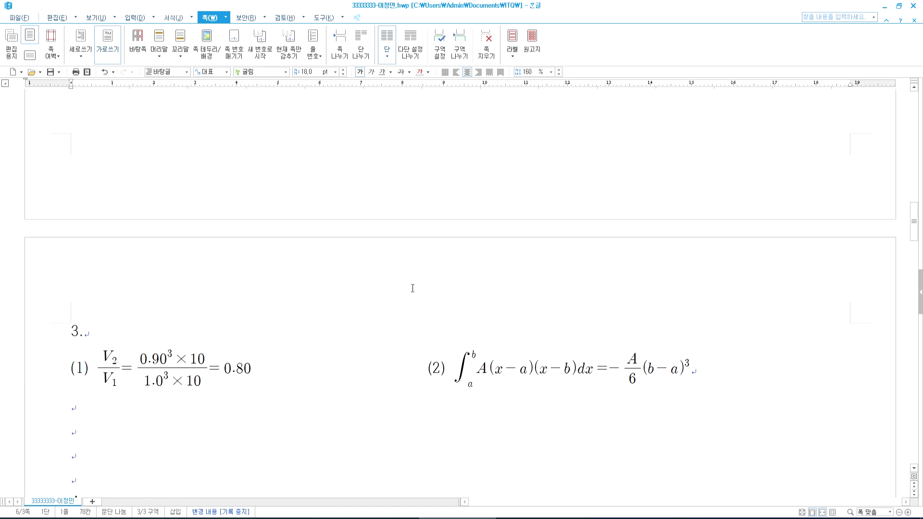
pyautogui.click(358, 196)
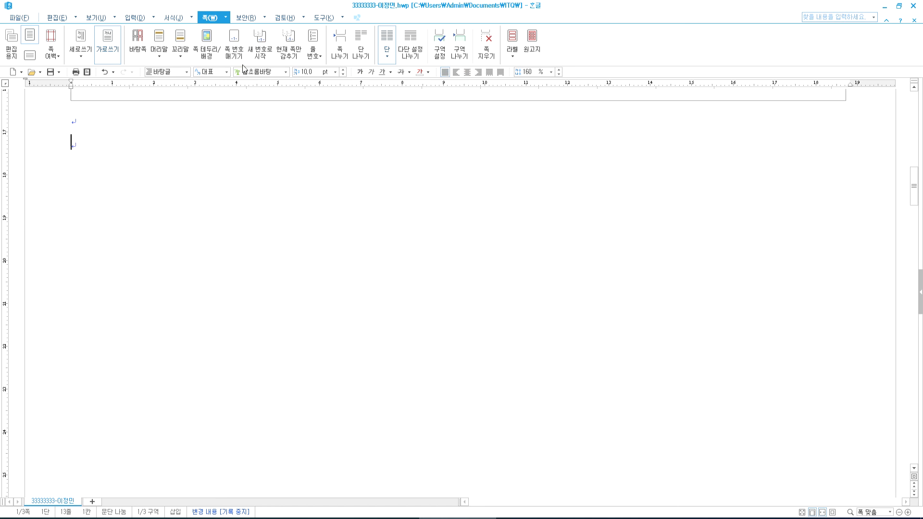
# - Use 현재 쪽만 감추기 to hide only page 1's page number
pyautogui.click(293, 59)
pyautogui.click(397, 250)
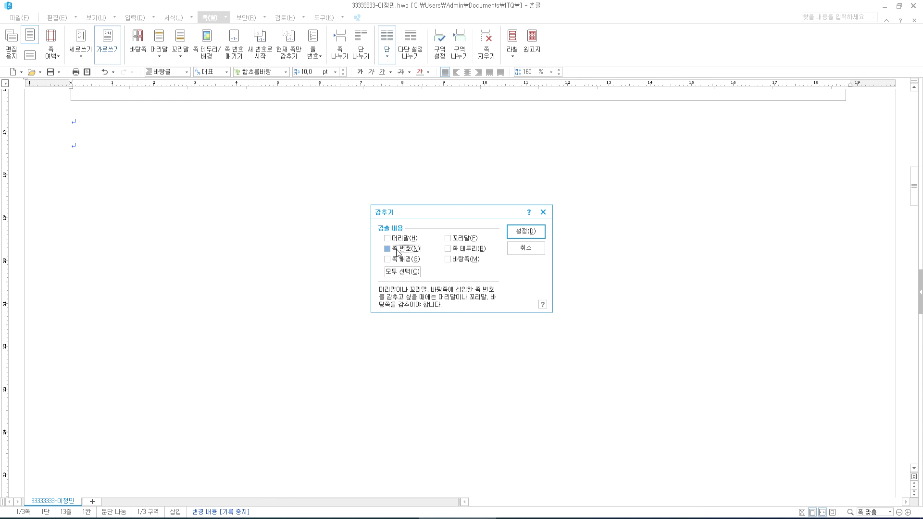
pyautogui.click(526, 232)
pyautogui.scroll(-10, 540, 315)
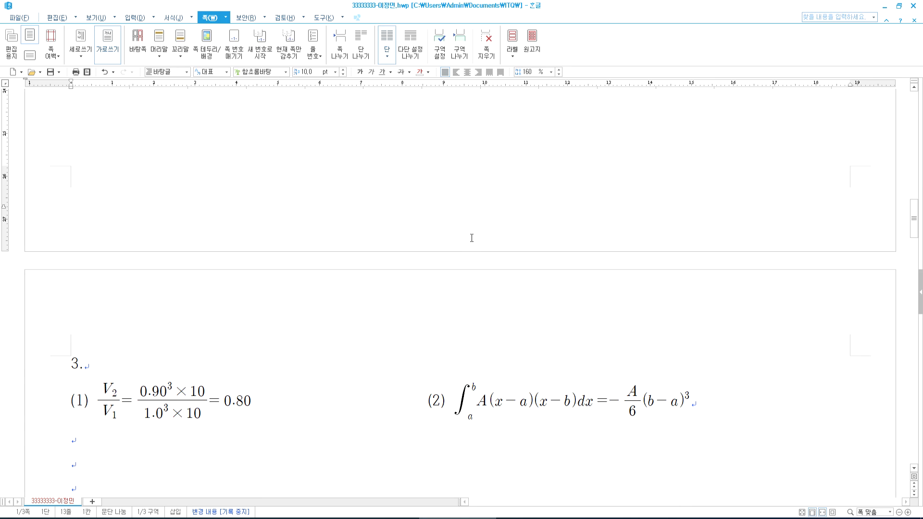
# - Scroll through the finished pages, jump back to item 1 with Ctrl+Page Up, and save
pyautogui.scroll(-20, 436, 307)
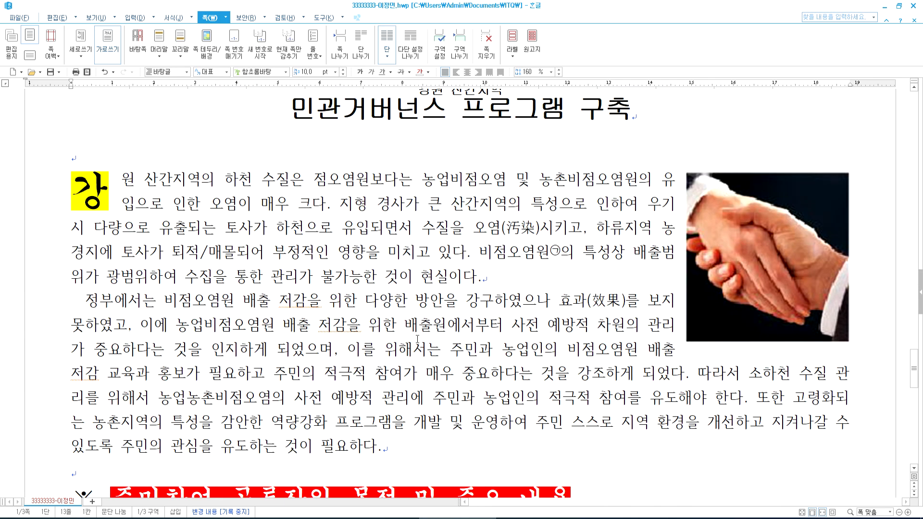
pyautogui.scroll(-6, 411, 345)
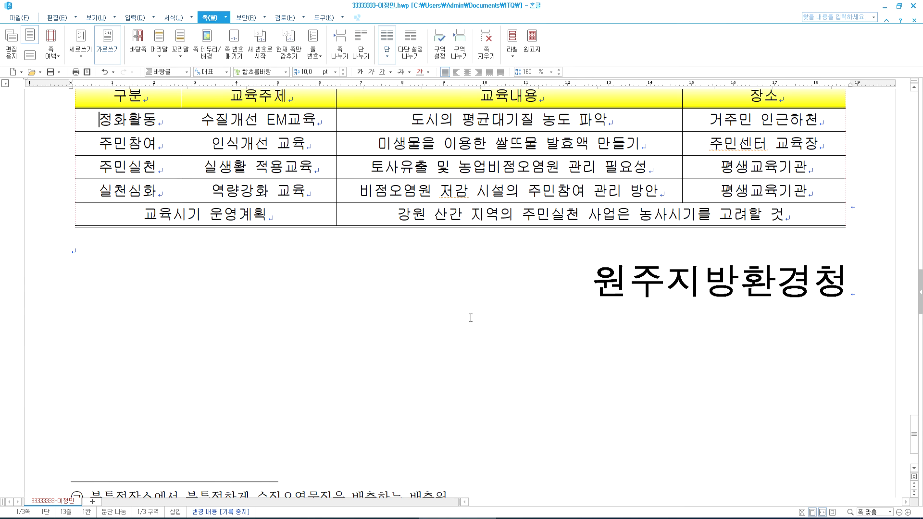
pyautogui.hotkey('ctrl', 'pageup')
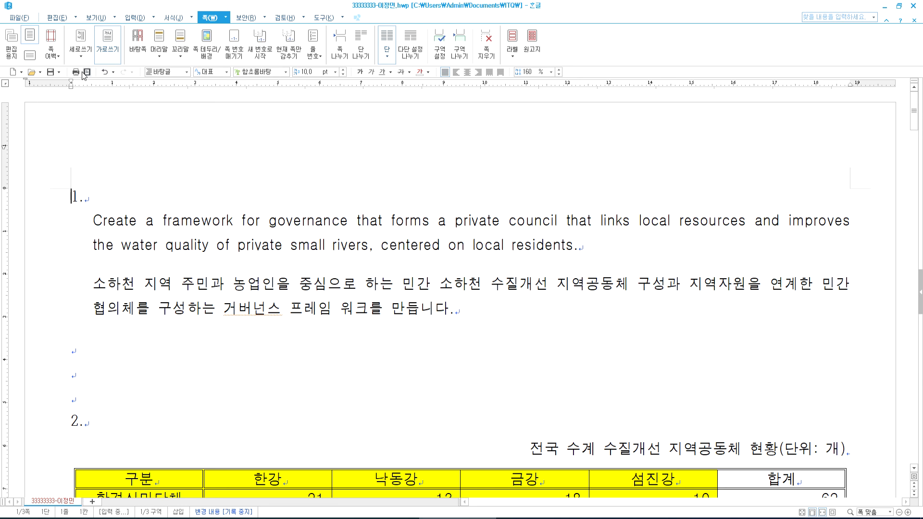
pyautogui.click(49, 75)
# - Start a new blank document from the File menu
pyautogui.click(19, 17)
pyautogui.click(25, 29)
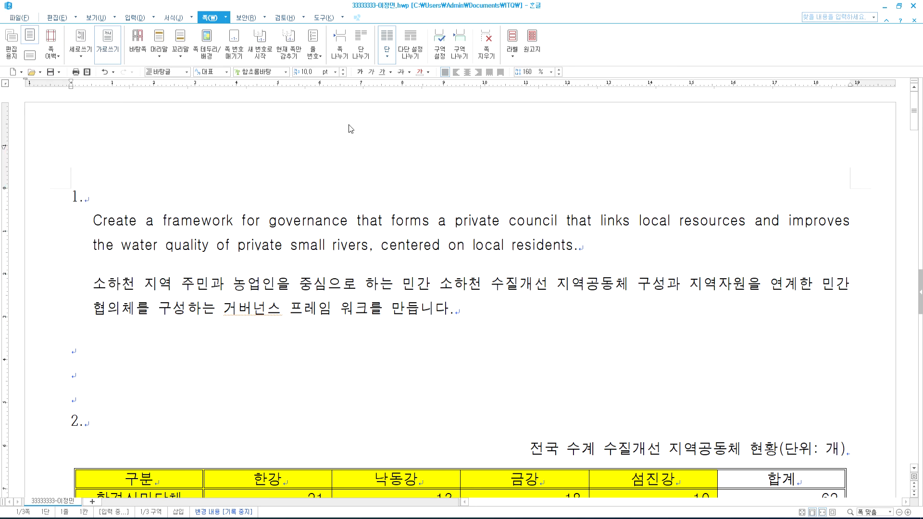